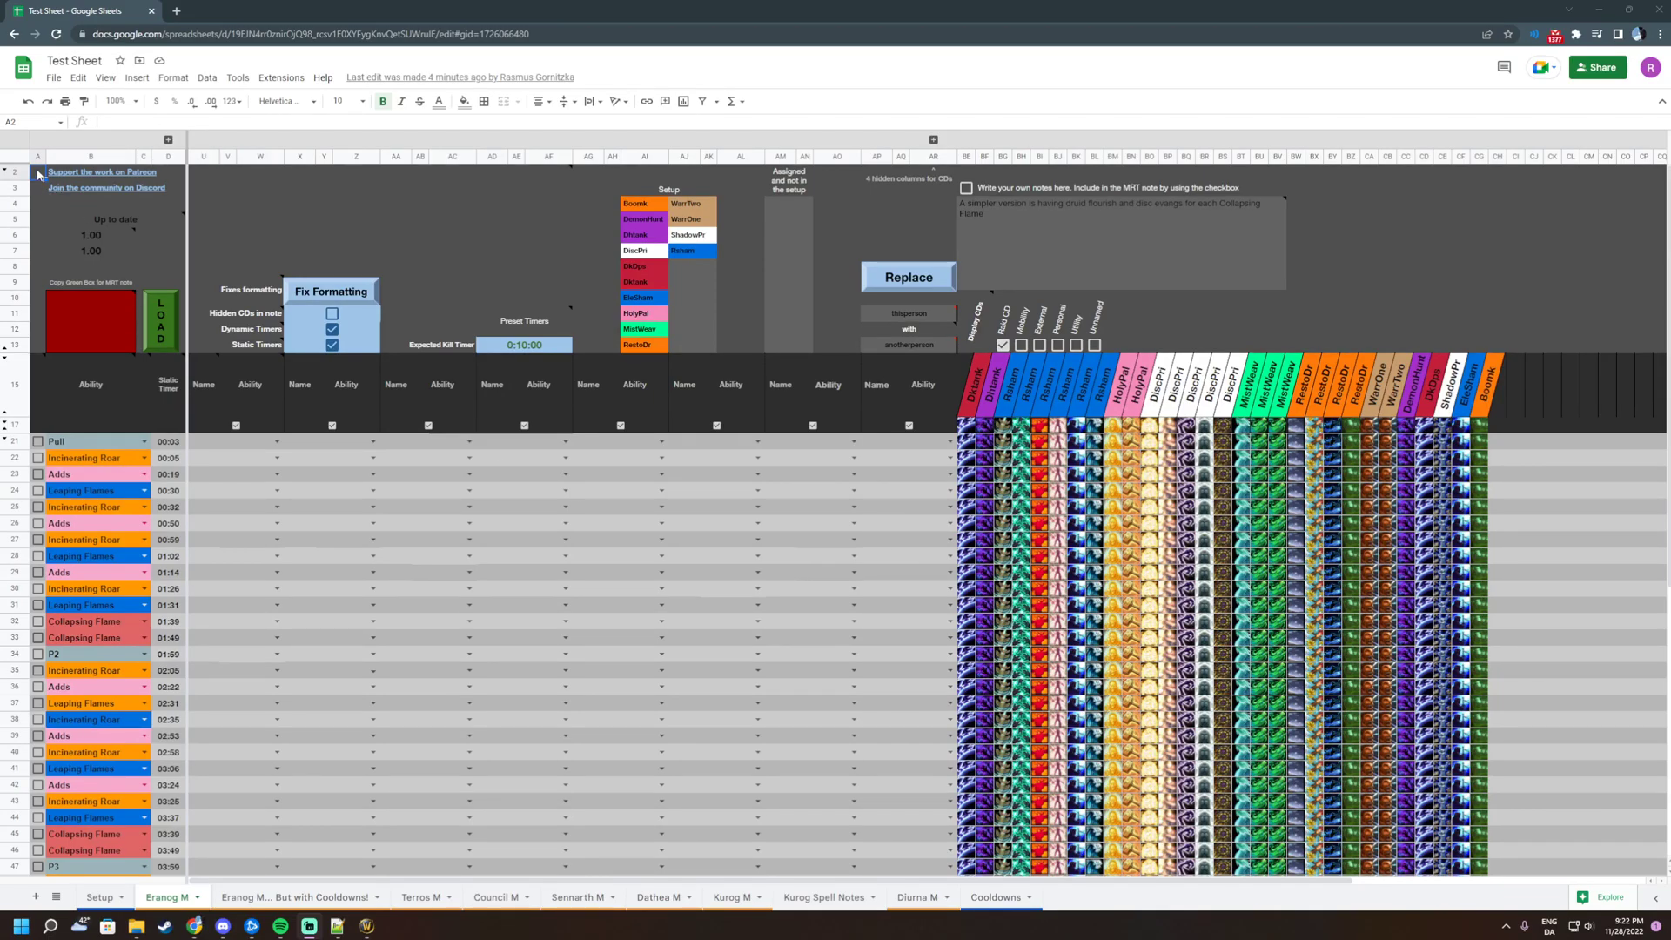
Look over the Eranog M sheet's empty name and ability grid and its cooldown columns
{"action": "left_click_drag", "start_coordinate": [37, 173], "coordinate": [1516, 754]}
{"action": "left_click", "coordinate": [614, 641]}
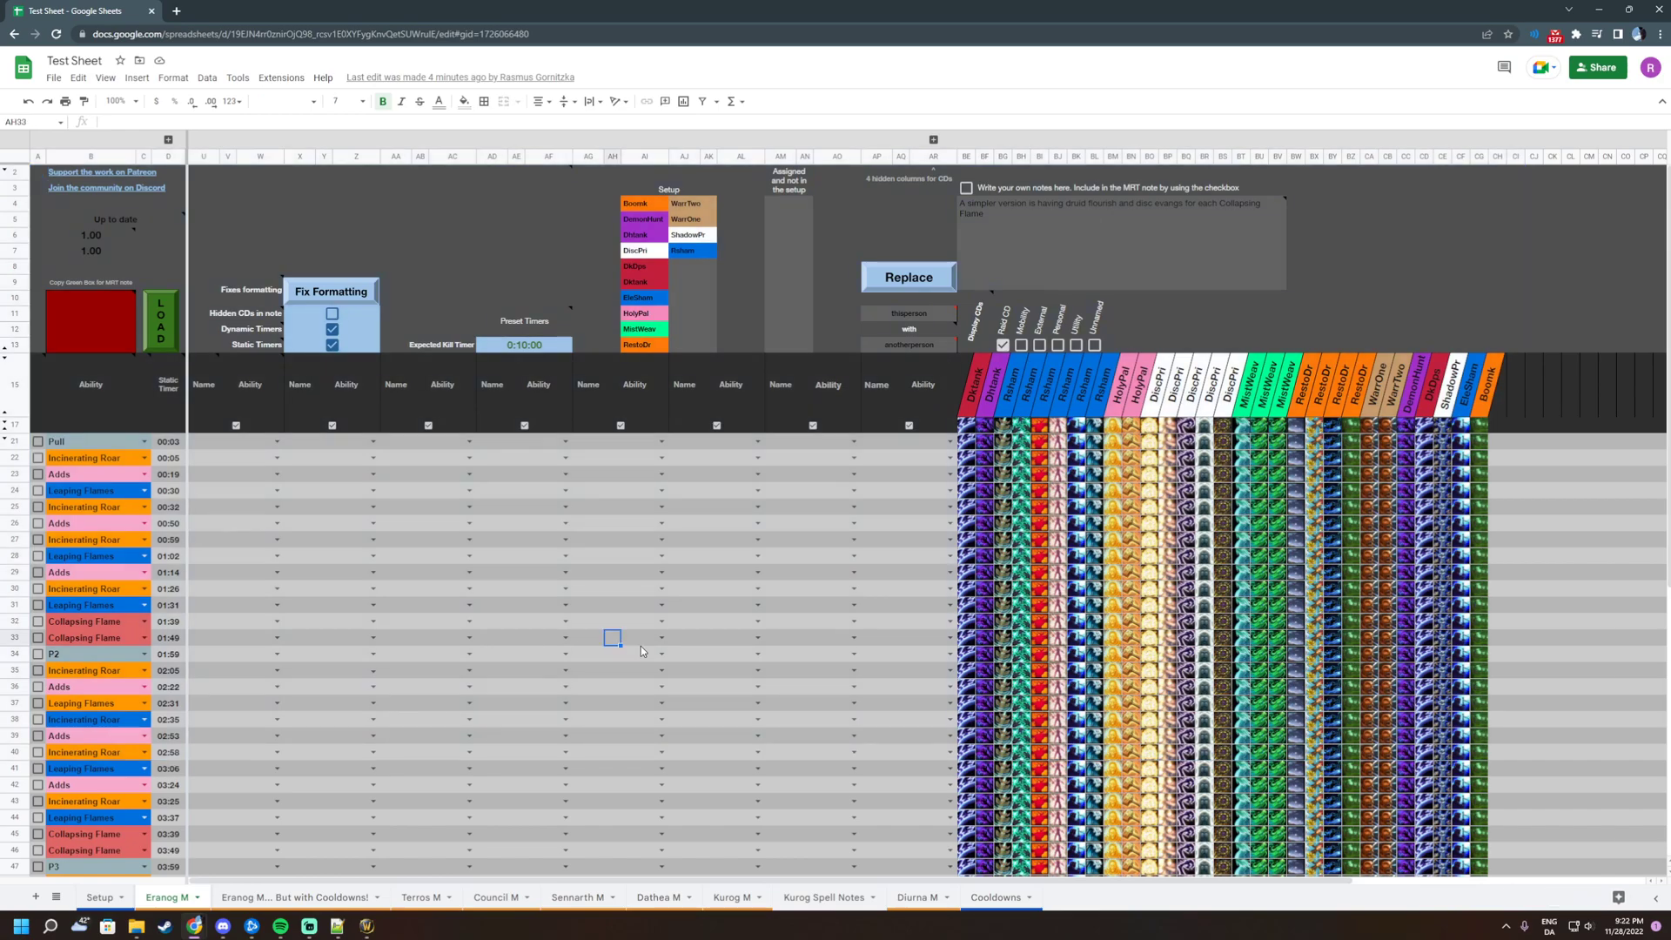
{"action": "mouse_move", "coordinate": [84, 833]}
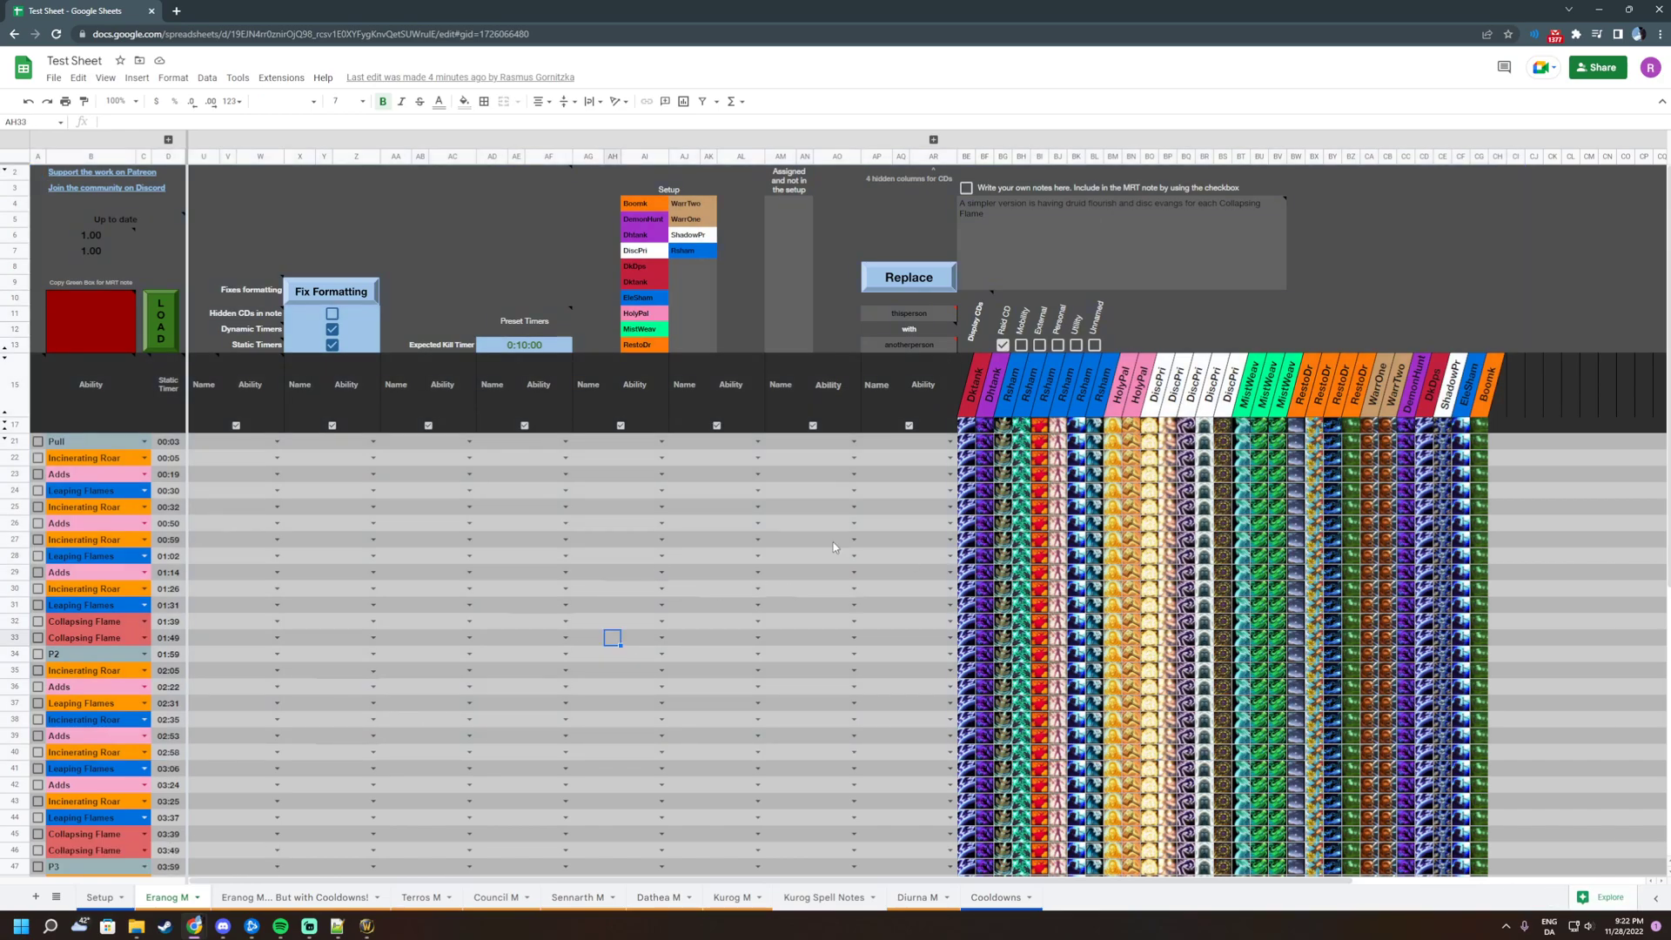
{"action": "left_click_drag", "start_coordinate": [209, 441], "coordinate": [922, 768]}
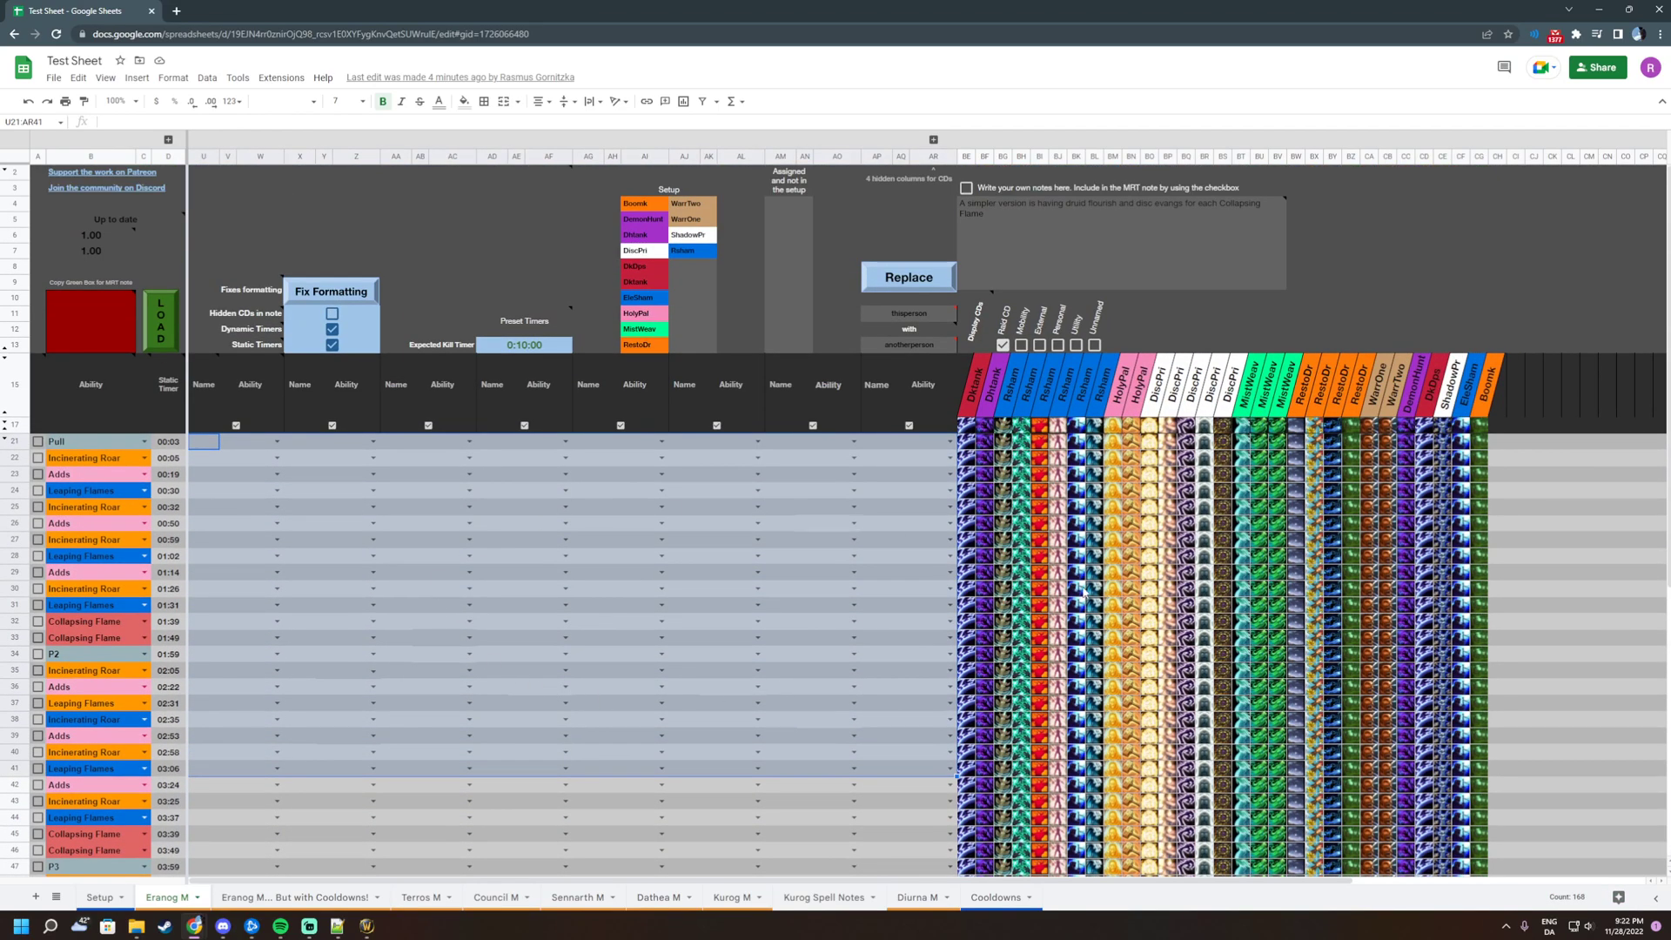
{"action": "mouse_move", "coordinate": [1196, 660]}
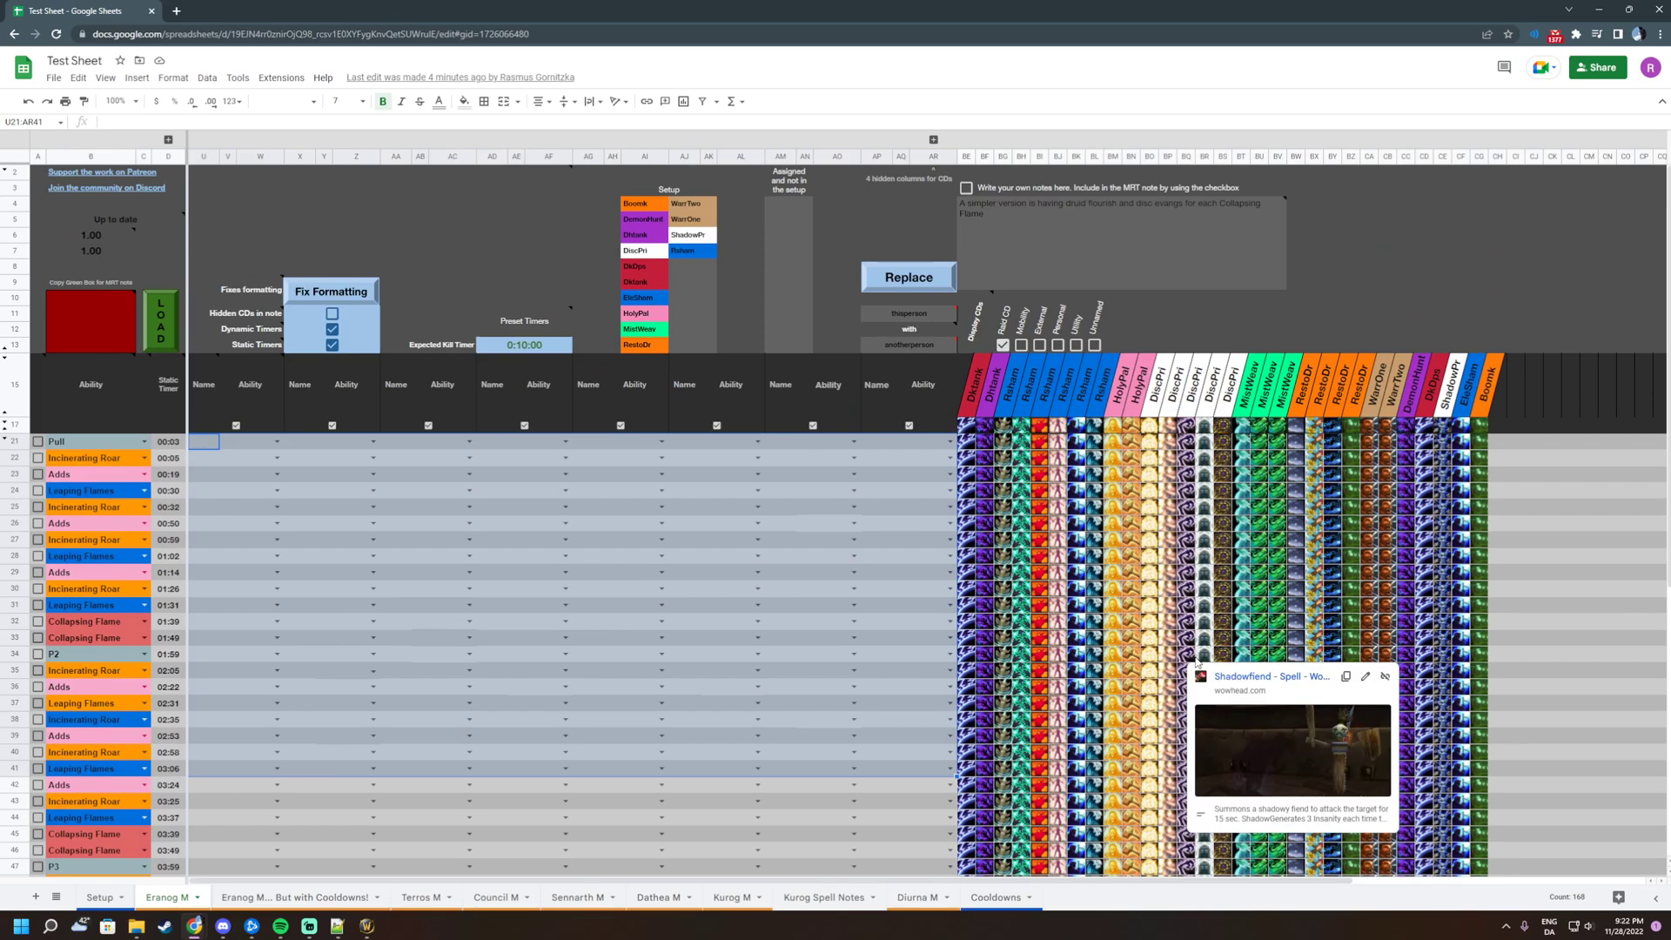
{"action": "left_click", "coordinate": [928, 772]}
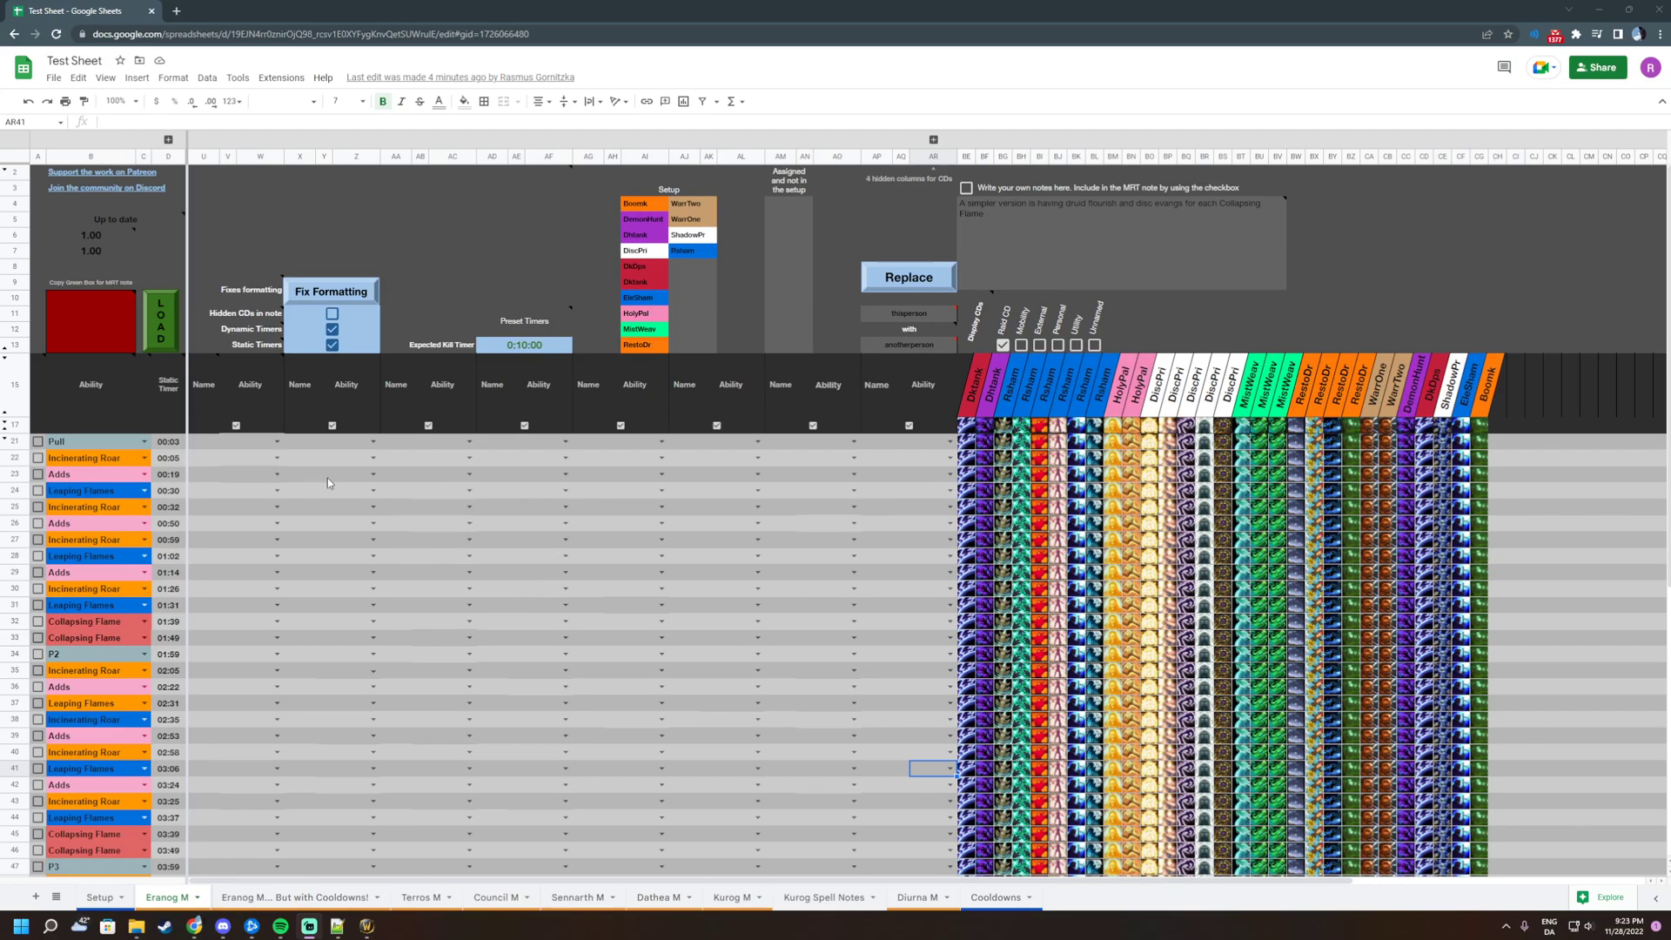
Review the roster on the Setup sheet and compare it with the Setup name list on the Eranog M sheet
{"action": "left_click", "coordinate": [117, 896]}
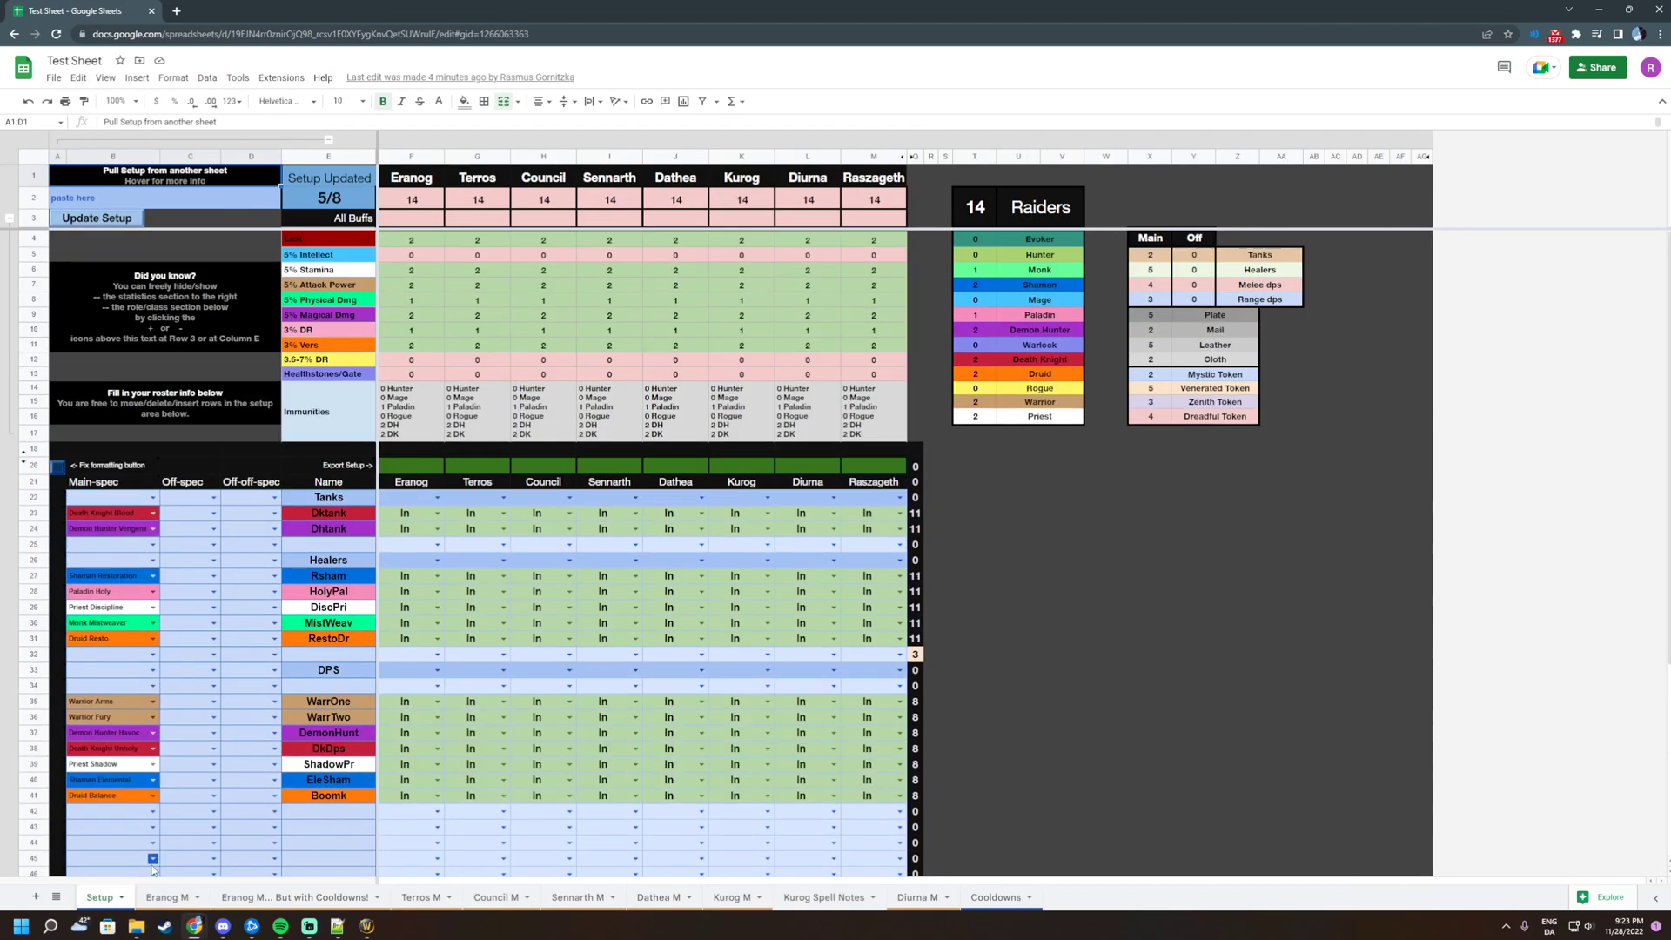
{"action": "left_click", "coordinate": [166, 897]}
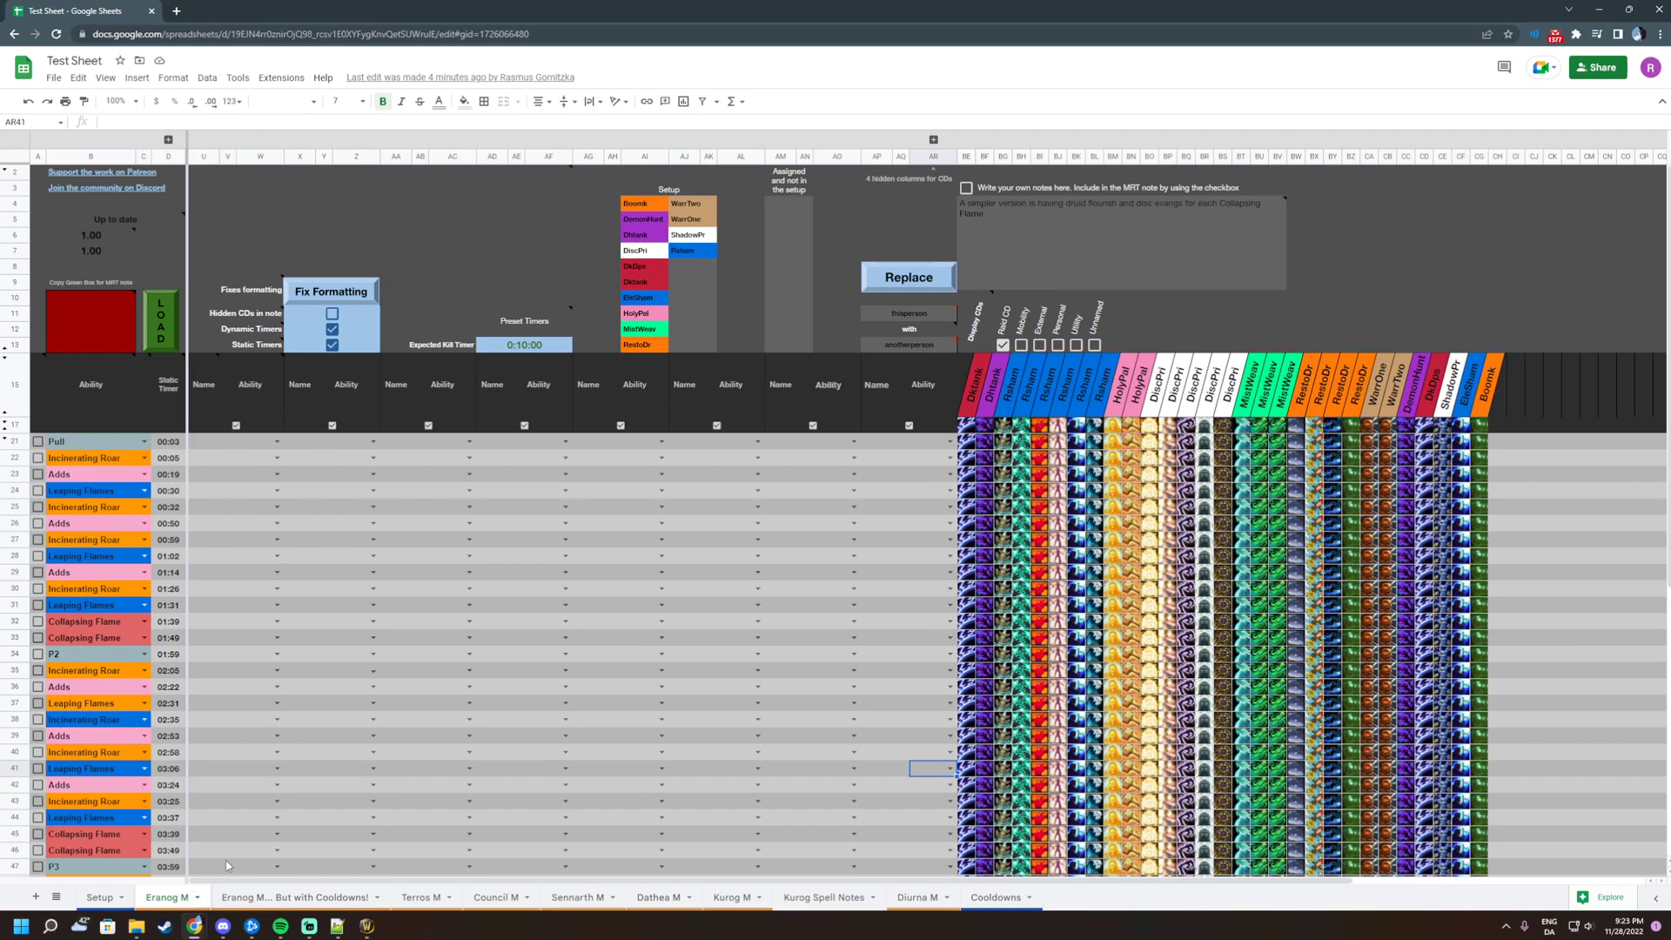
{"action": "left_click_drag", "start_coordinate": [200, 452], "coordinate": [888, 770]}
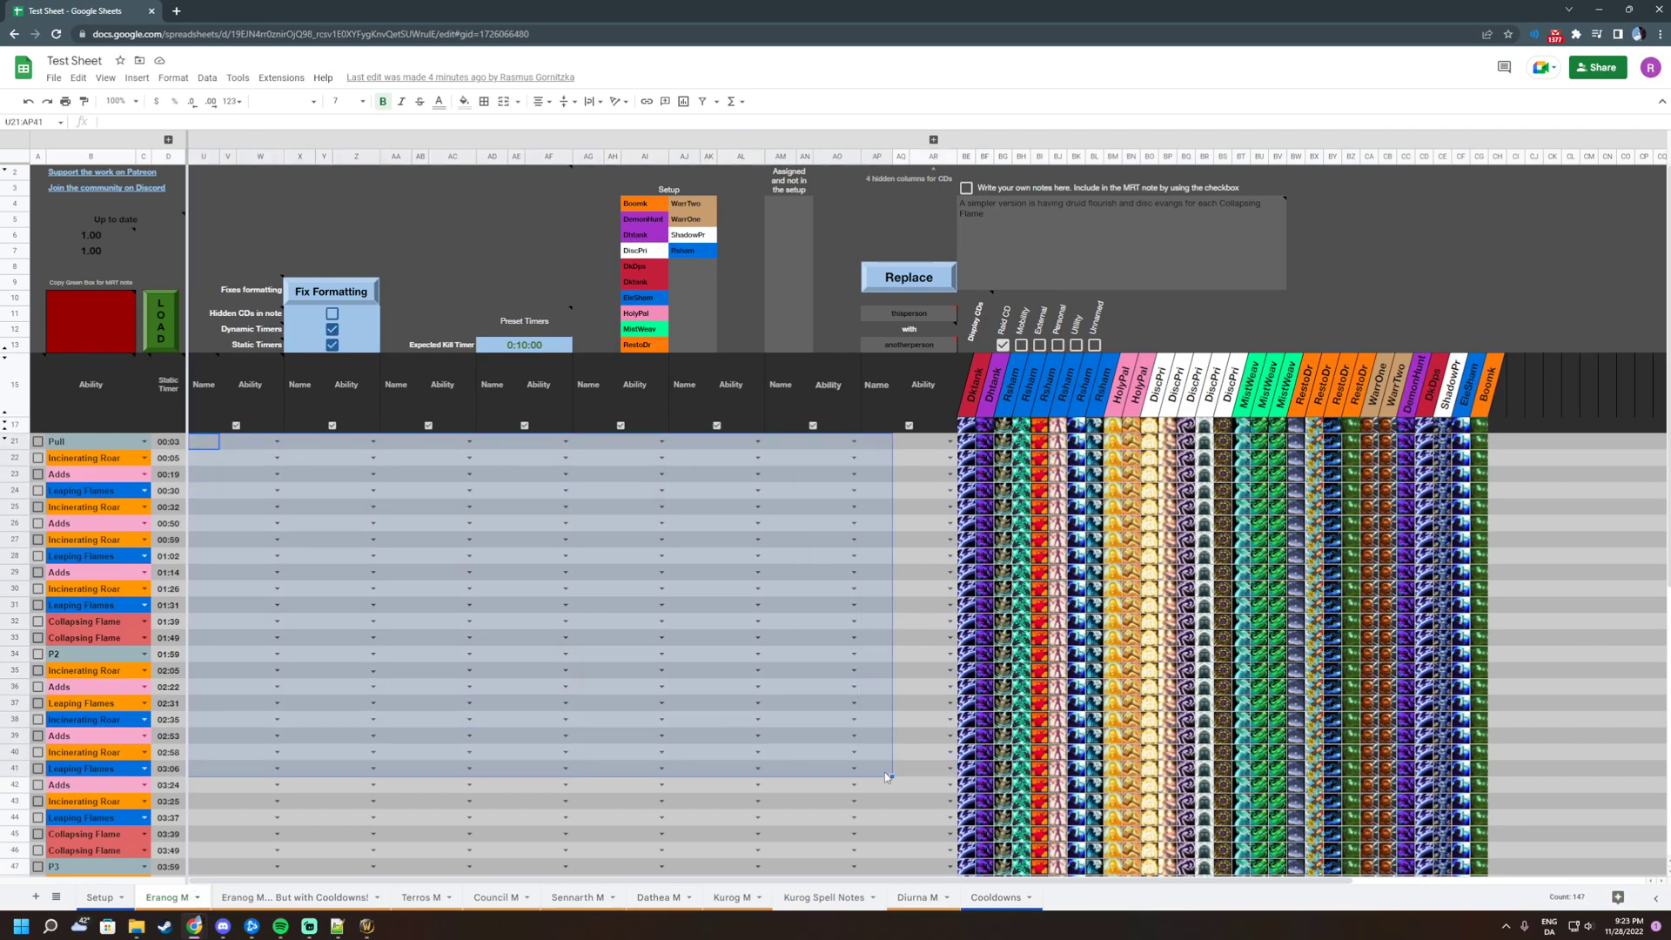
{"action": "left_click", "coordinate": [939, 756]}
{"action": "left_click_drag", "start_coordinate": [638, 204], "coordinate": [680, 343]}
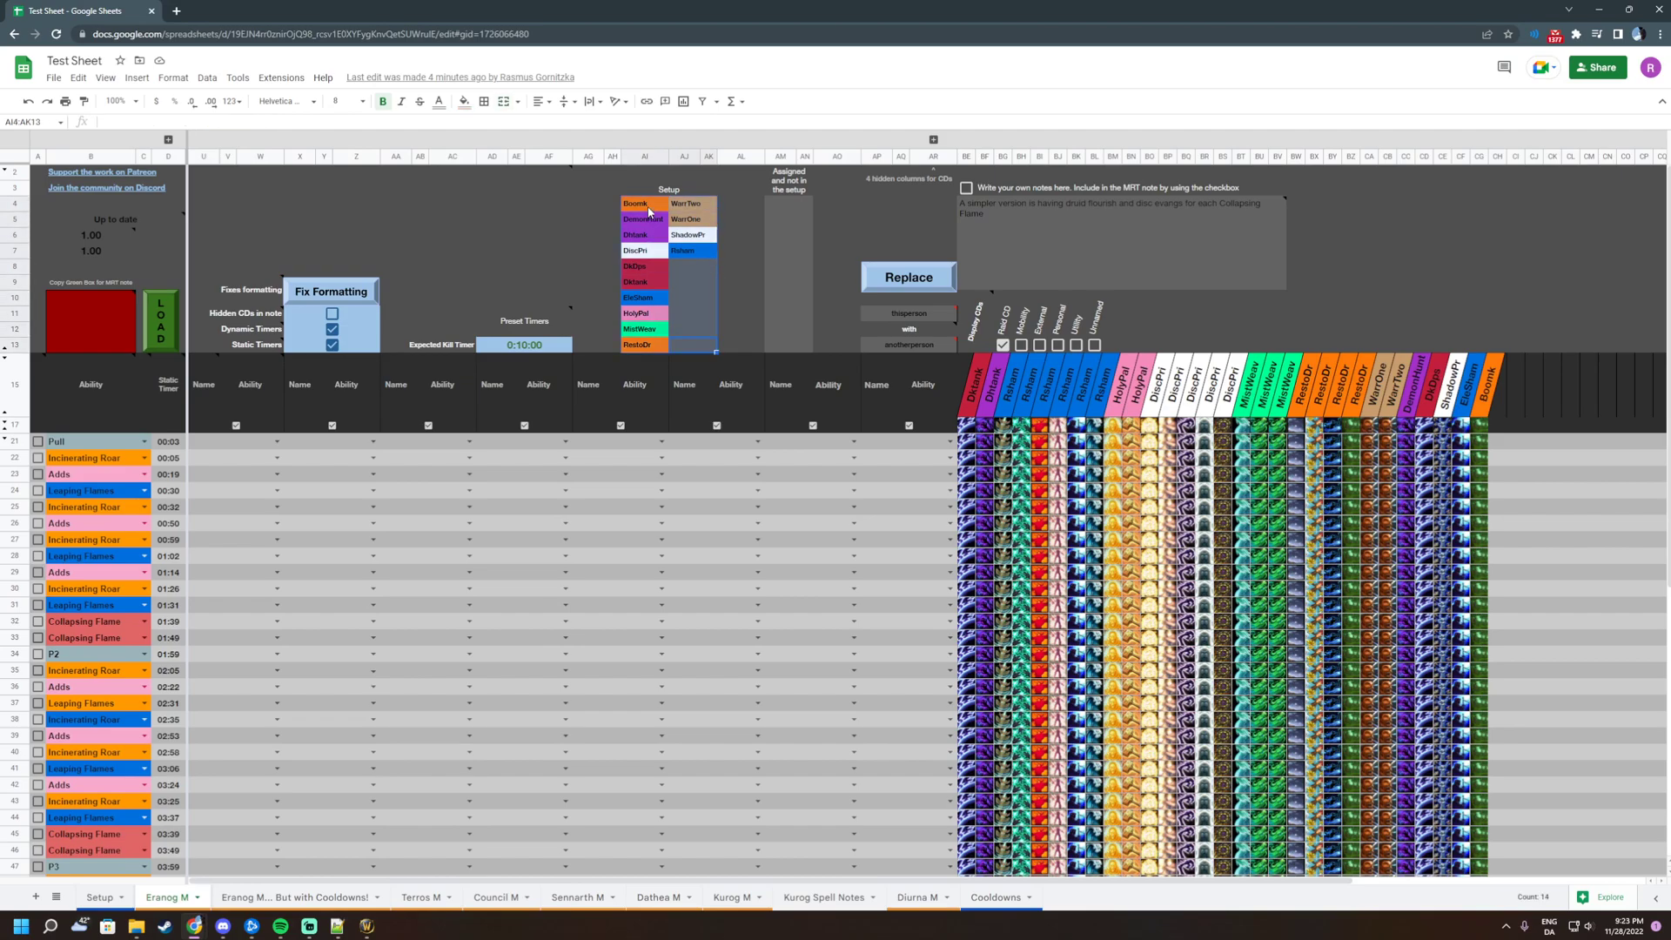
{"action": "left_click", "coordinate": [736, 588]}
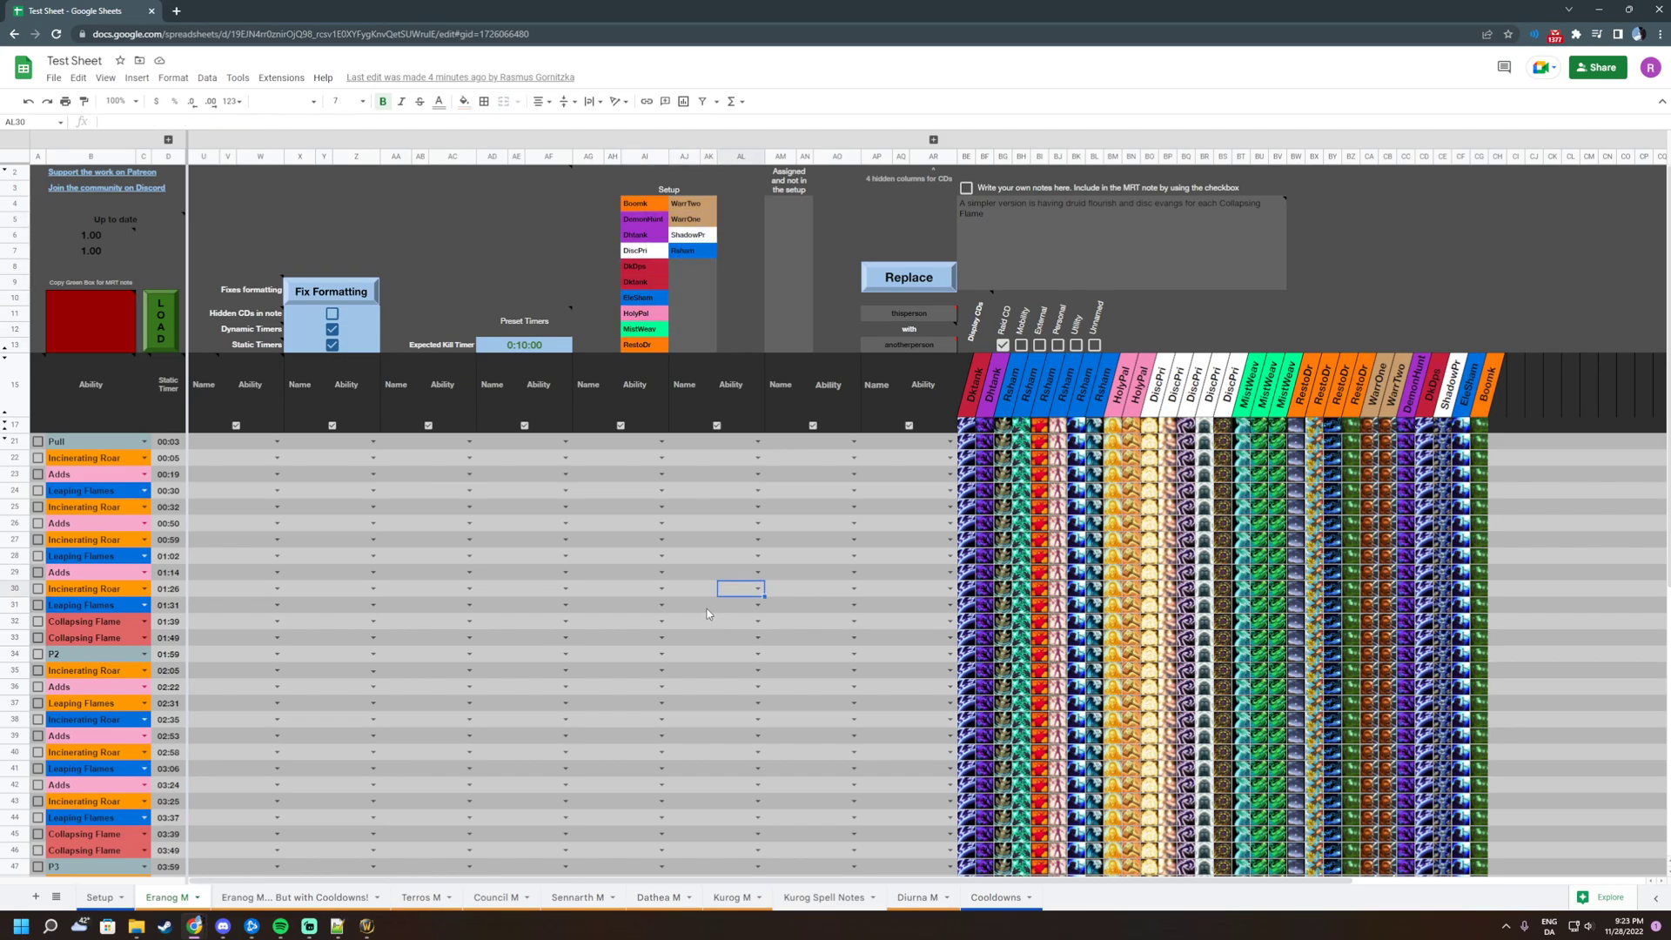
Set the first ability of the 00:05 Incinerating Roar row to Avenging Crusader
{"action": "left_click", "coordinate": [277, 458]}
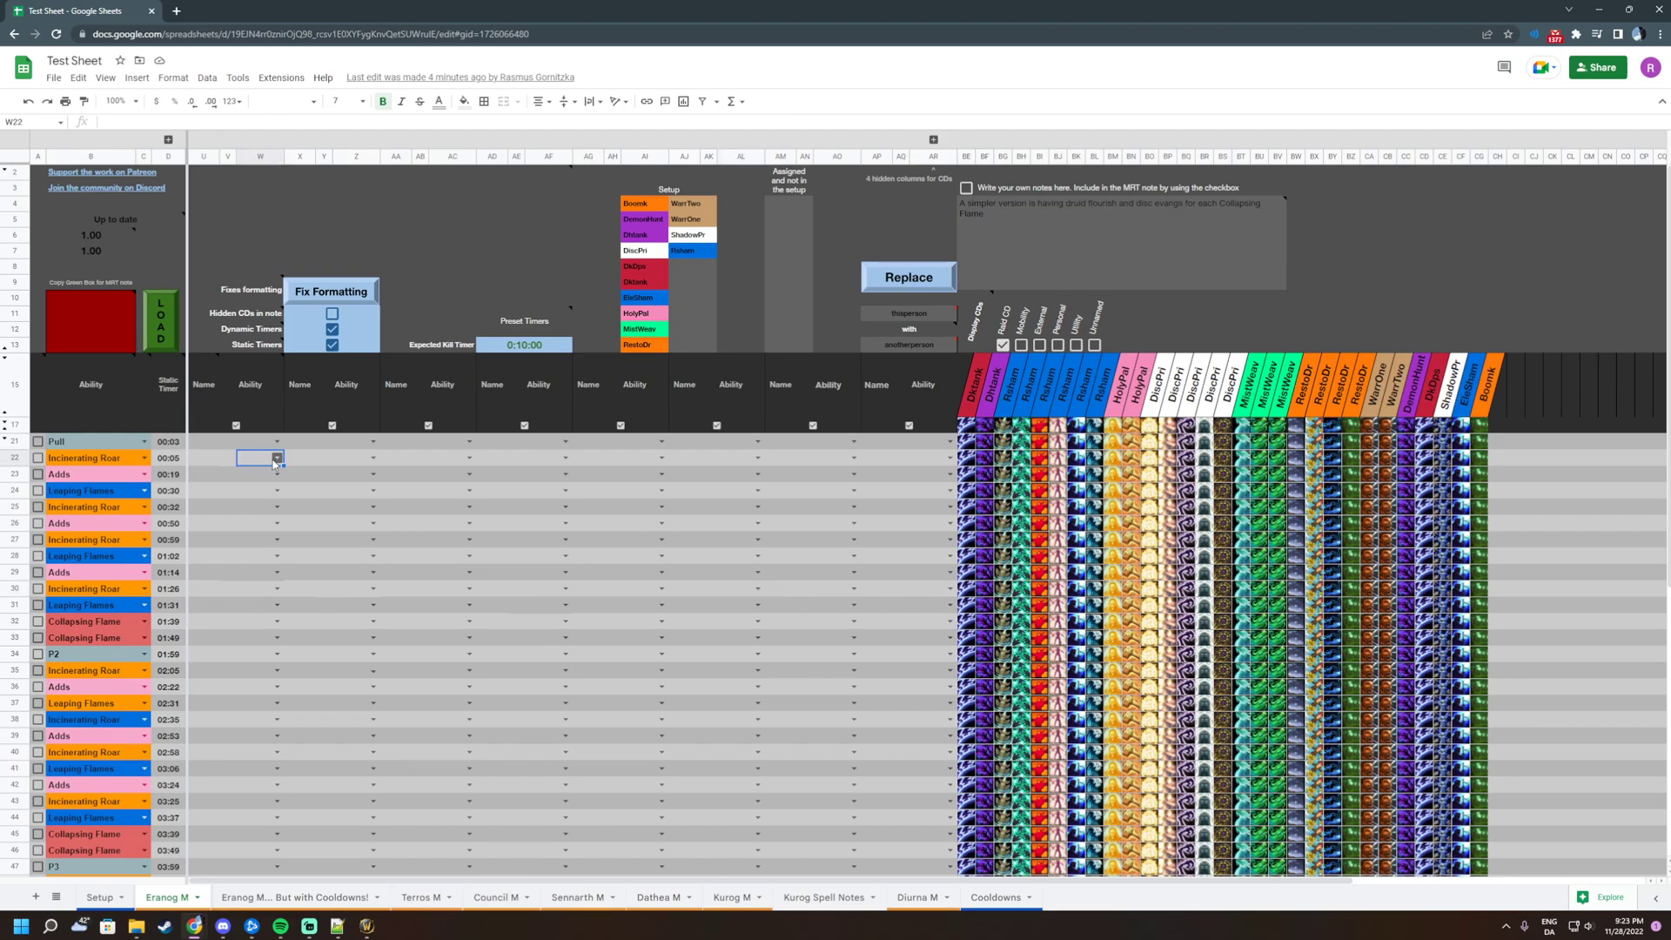
{"action": "left_click", "coordinate": [277, 493]}
{"action": "left_click_drag", "start_coordinate": [105, 459], "coordinate": [177, 476]}
{"action": "left_click", "coordinate": [250, 558]}
Set the first ability of the 00:05 Incinerating Roar row to Evangelism
{"action": "left_click", "coordinate": [266, 458]}
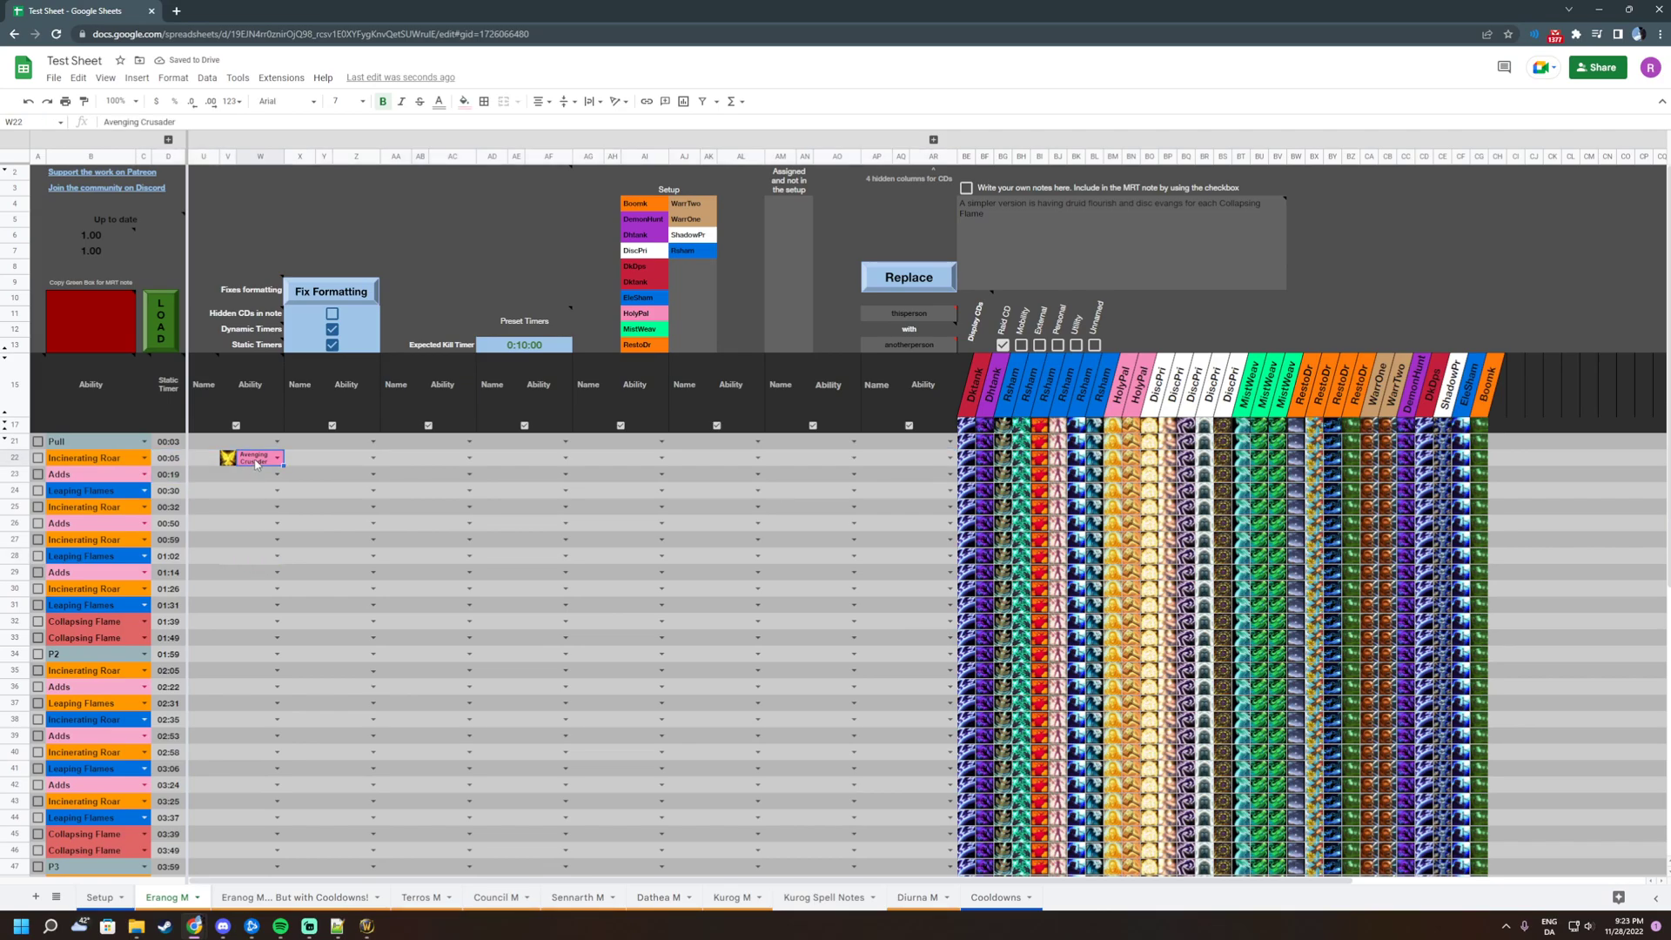
{"action": "type", "text": "evb"}
{"action": "key", "text": "BackSpace"}
{"action": "key", "text": "BackSpace"}
{"action": "type", "text": "v"}
{"action": "left_click", "coordinate": [266, 477]}
{"action": "left_click", "coordinate": [263, 541]}
{"action": "left_click", "coordinate": [373, 458]}
{"action": "left_click", "coordinate": [452, 458]}
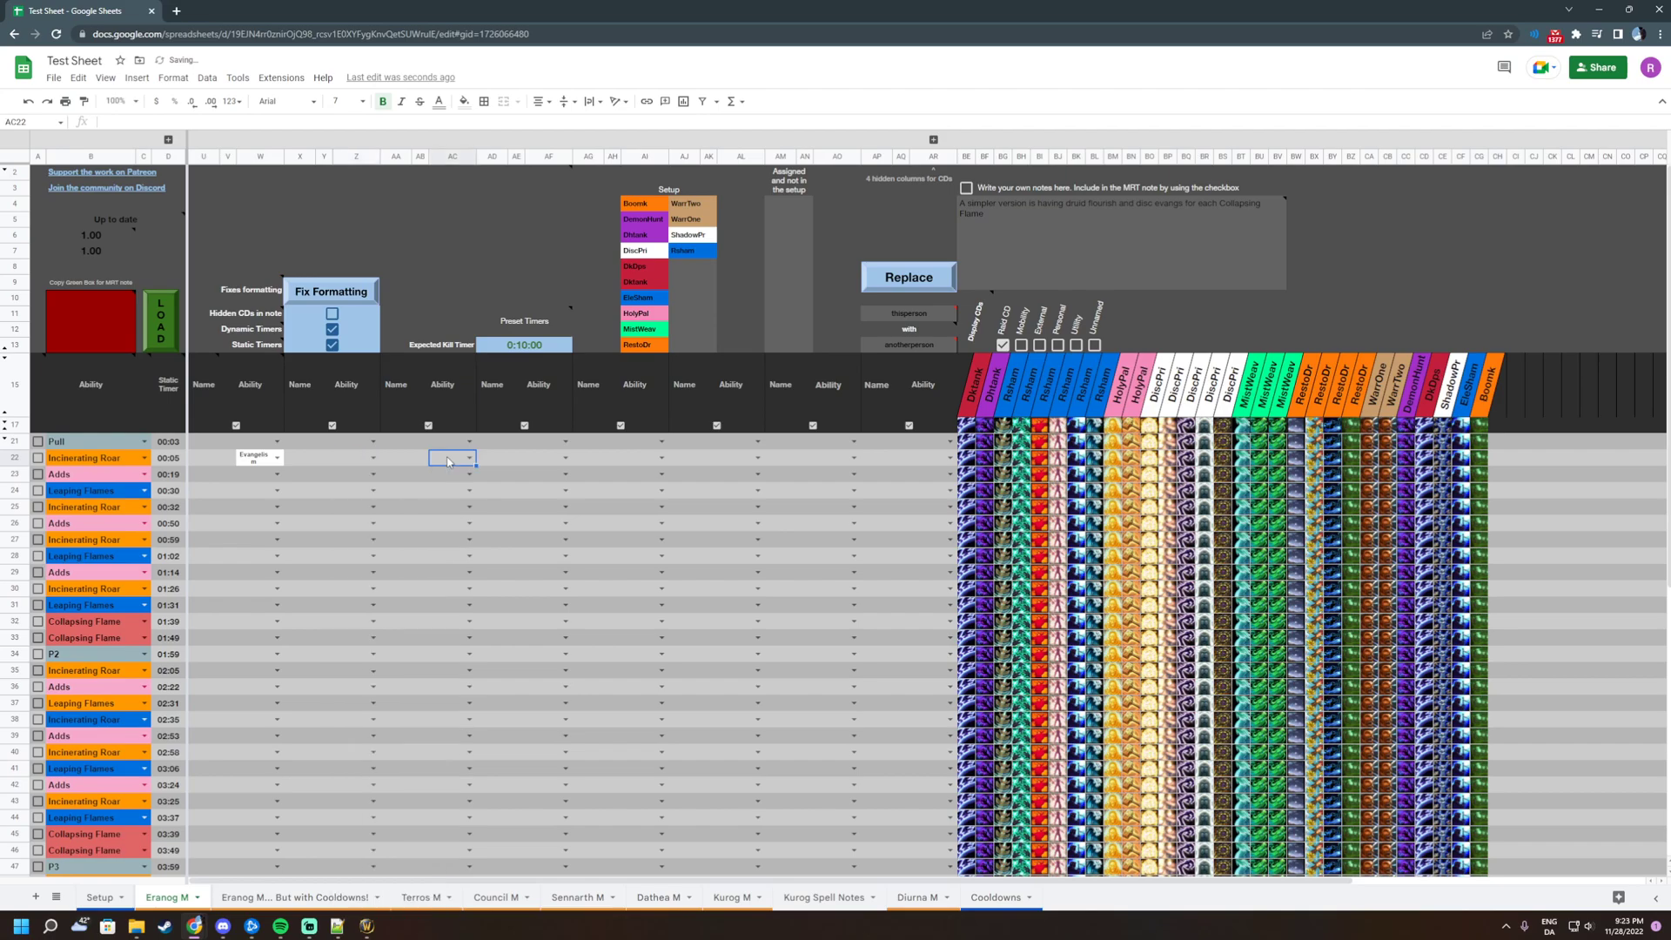
{"action": "left_click", "coordinate": [469, 458]}
{"action": "left_click", "coordinate": [565, 459]}
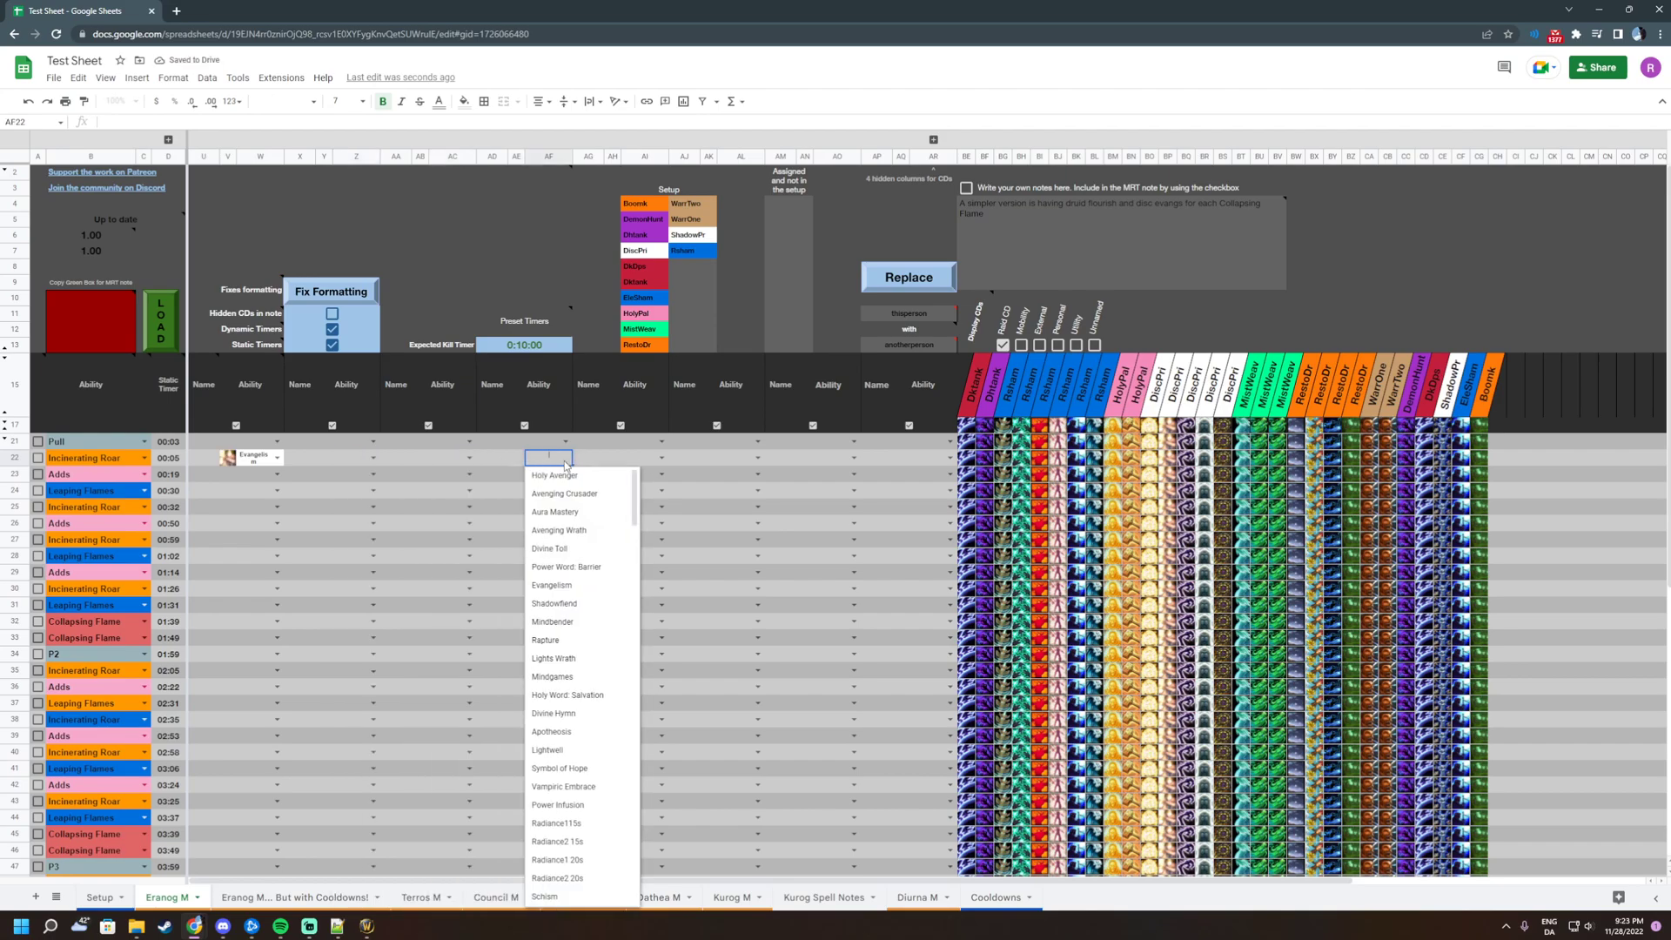
{"action": "left_click", "coordinate": [441, 574]}
{"action": "left_click", "coordinate": [373, 459]}
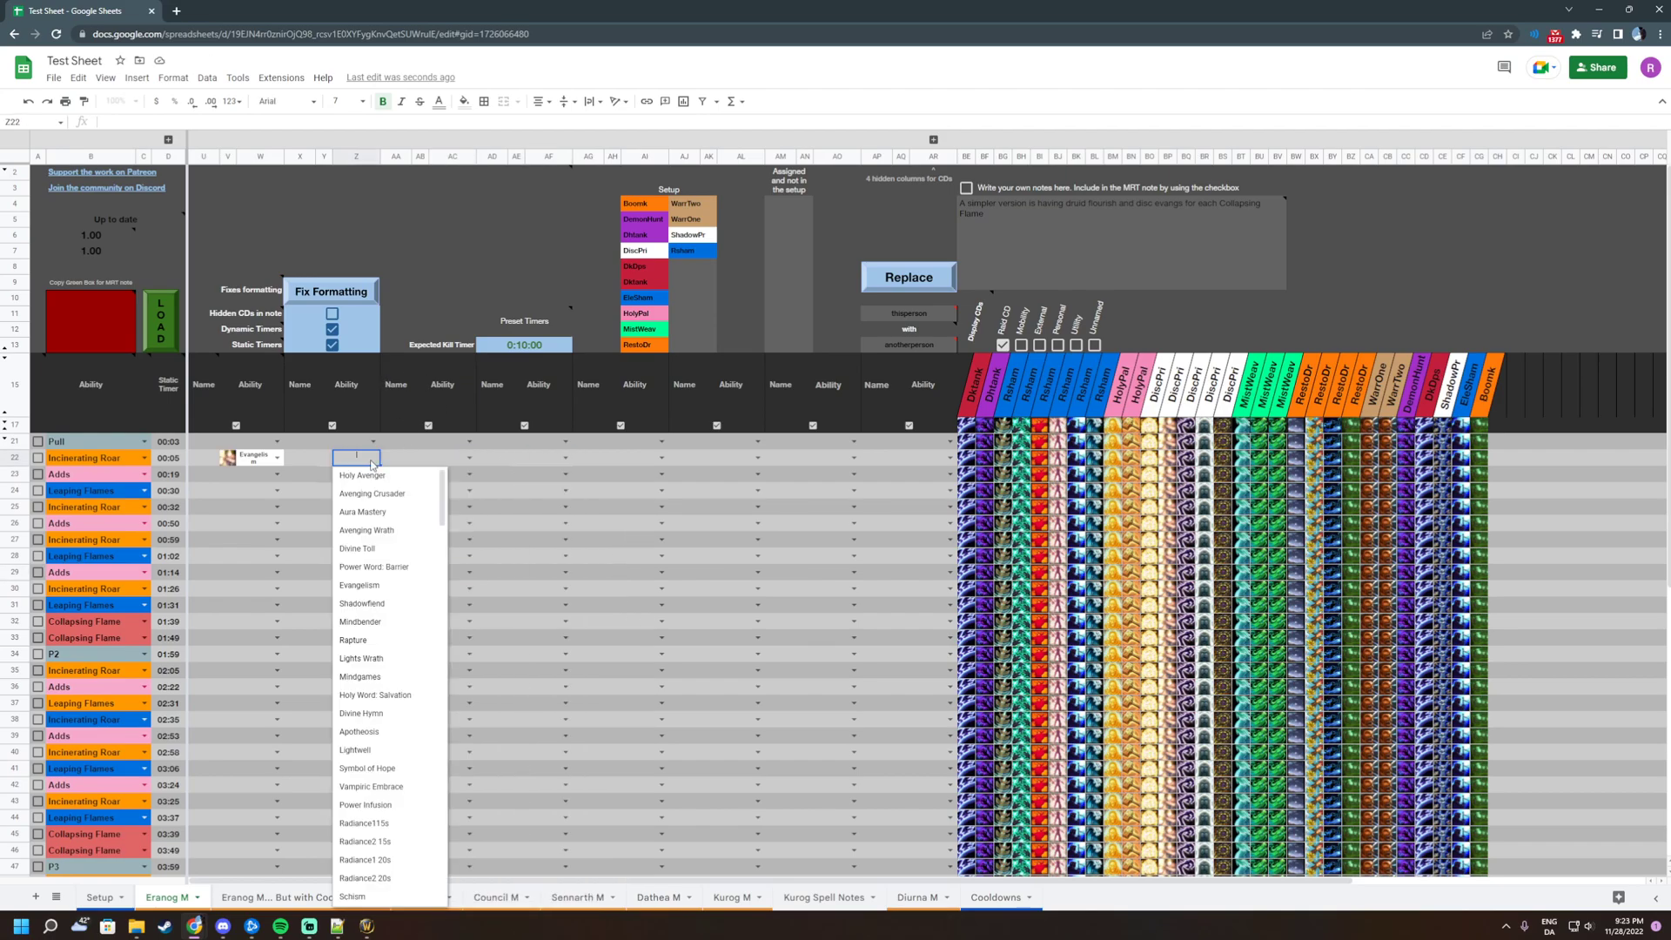
{"action": "left_click", "coordinate": [438, 459]}
{"action": "left_click", "coordinate": [441, 460]}
{"action": "left_click", "coordinate": [401, 494]}
Set the second ability of the 00:05 Incinerating Roar row to Defensives
{"action": "left_click", "coordinate": [342, 457]}
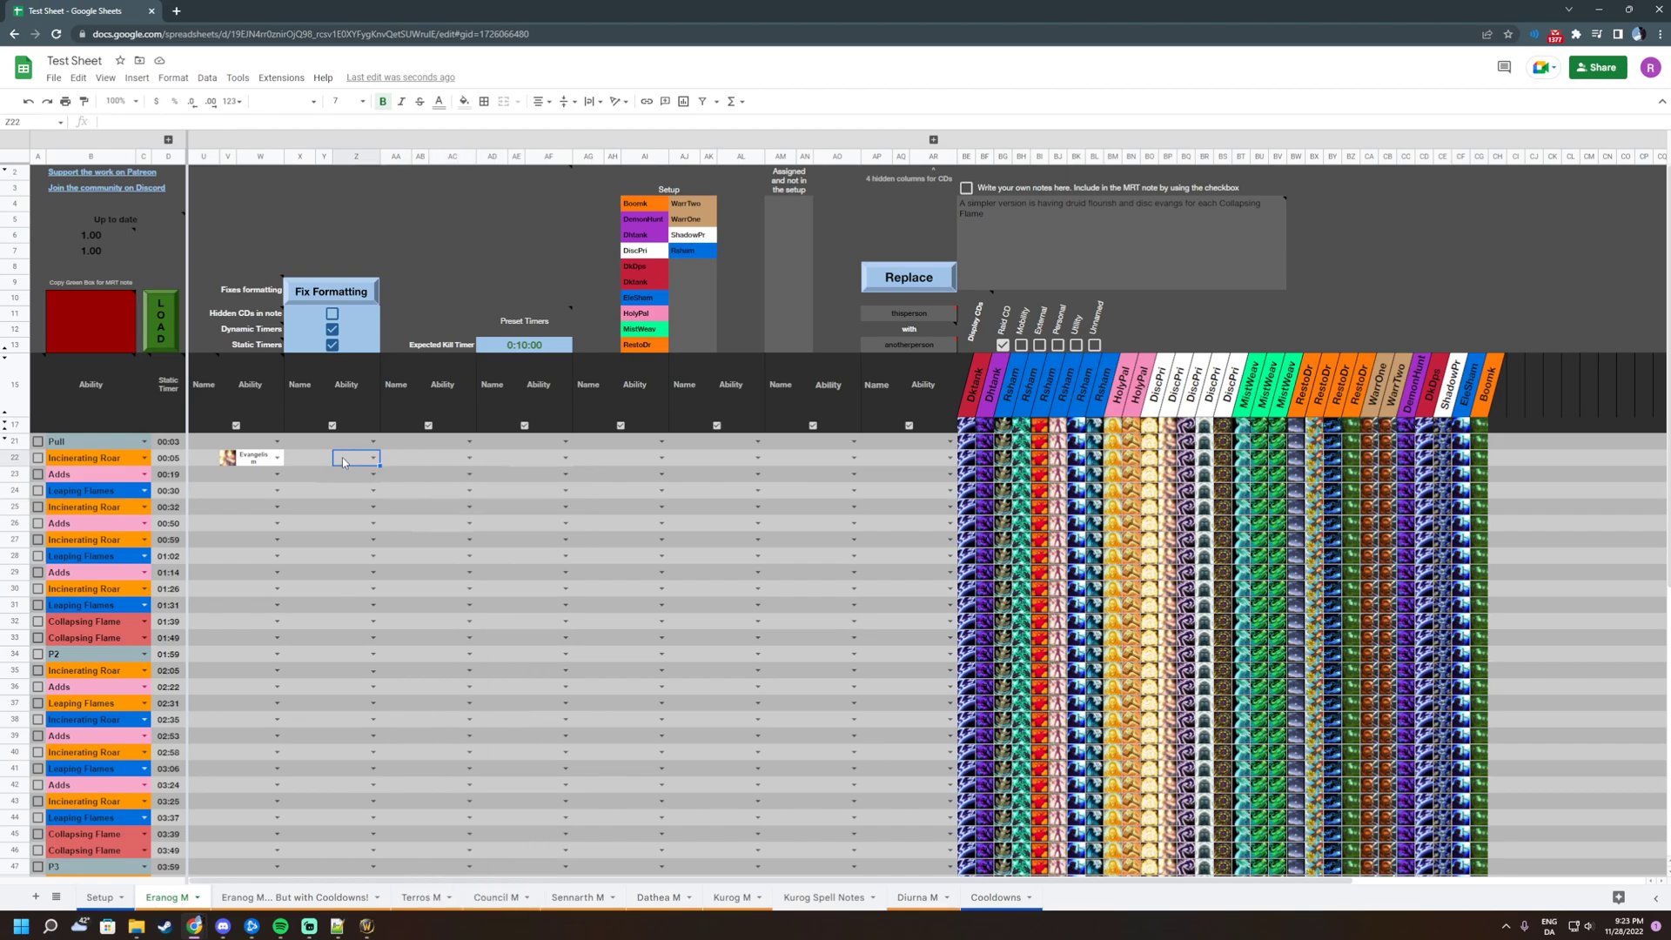
{"action": "type", "text": "d"}
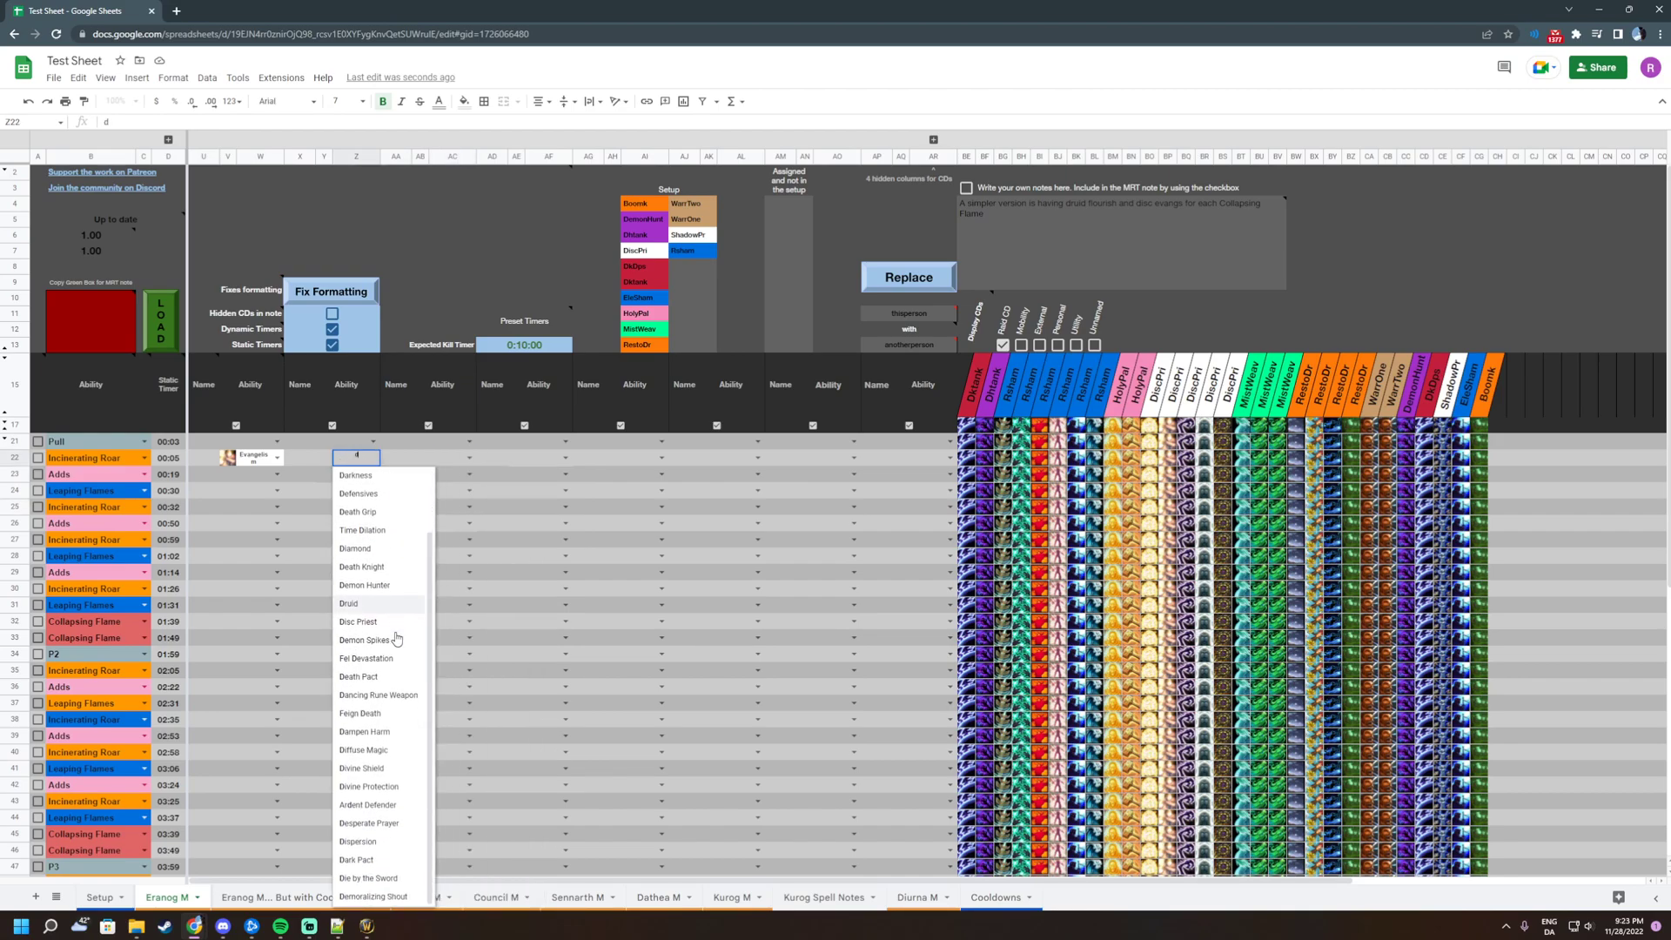
{"action": "type", "text": "e"}
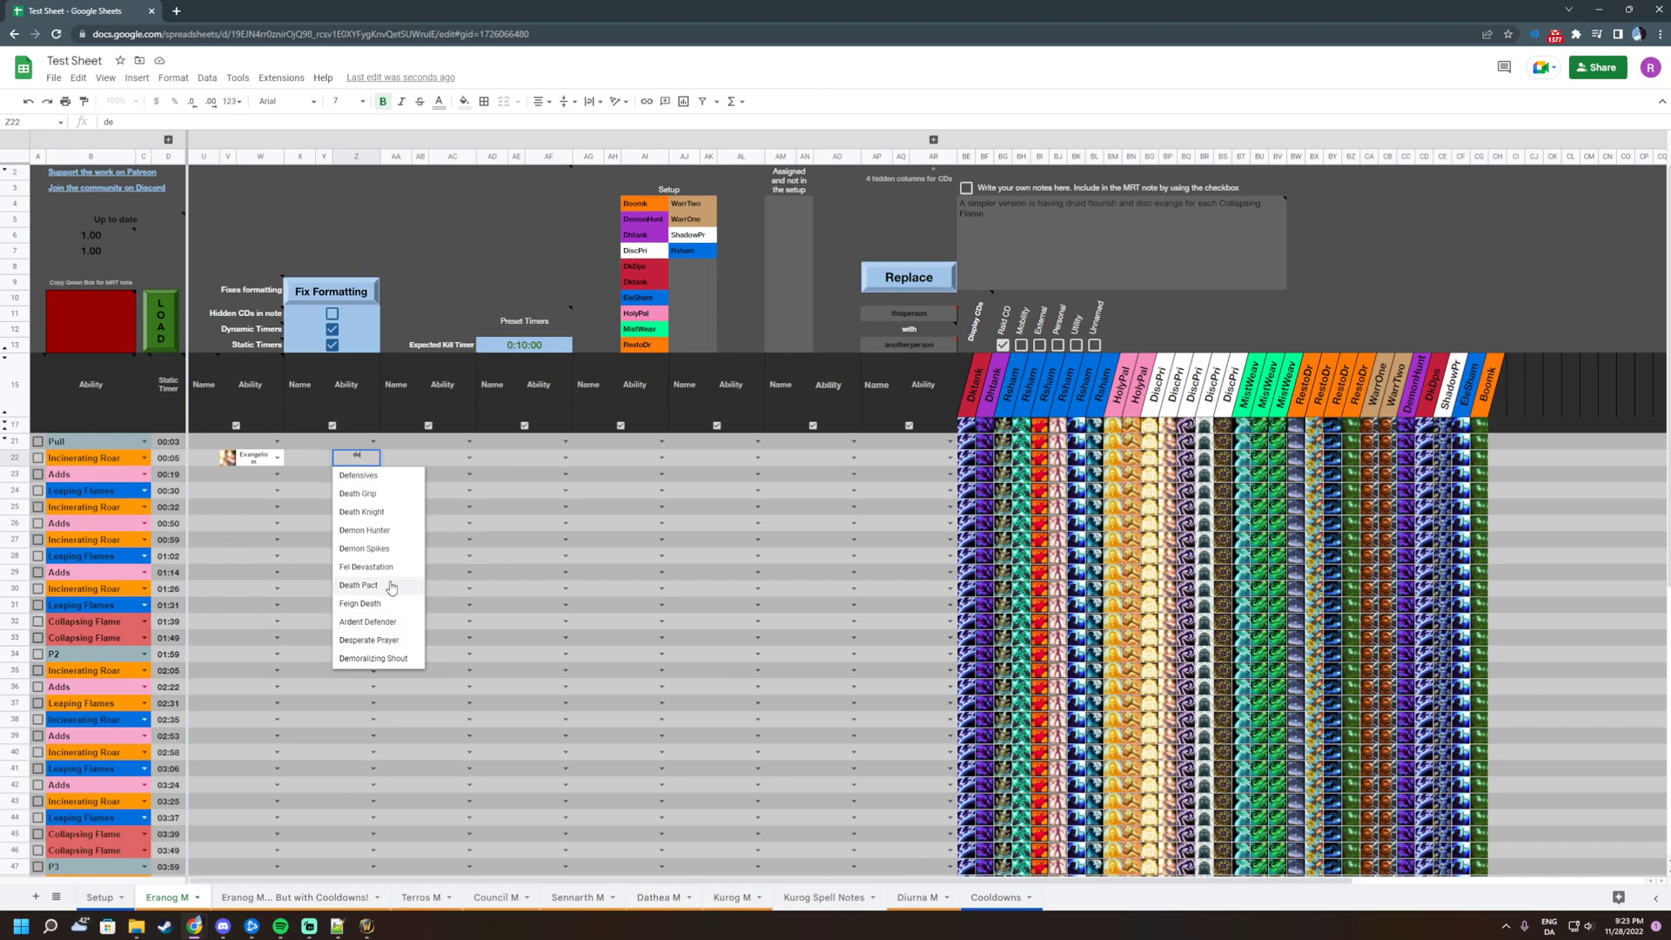
{"action": "left_click", "coordinate": [358, 477]}
{"action": "left_click", "coordinate": [300, 572]}
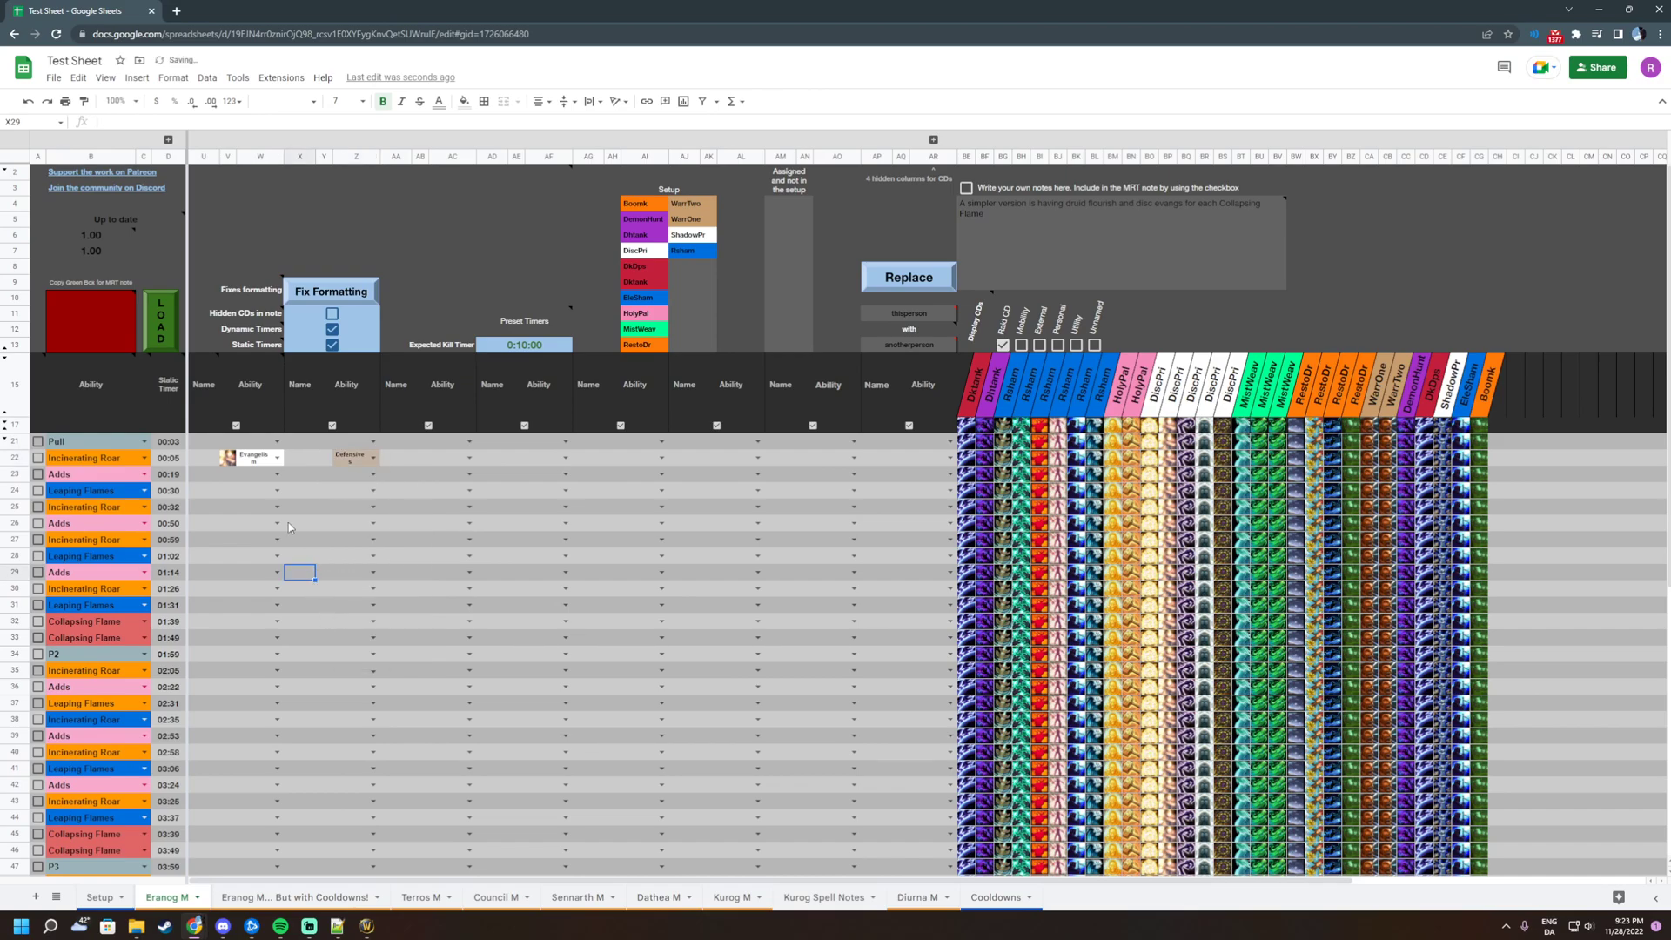
Assign DiscPri as the name for the Evangelism entry in the 00:05 Incinerating Roar row
{"action": "left_click_drag", "start_coordinate": [204, 458], "coordinate": [612, 462]}
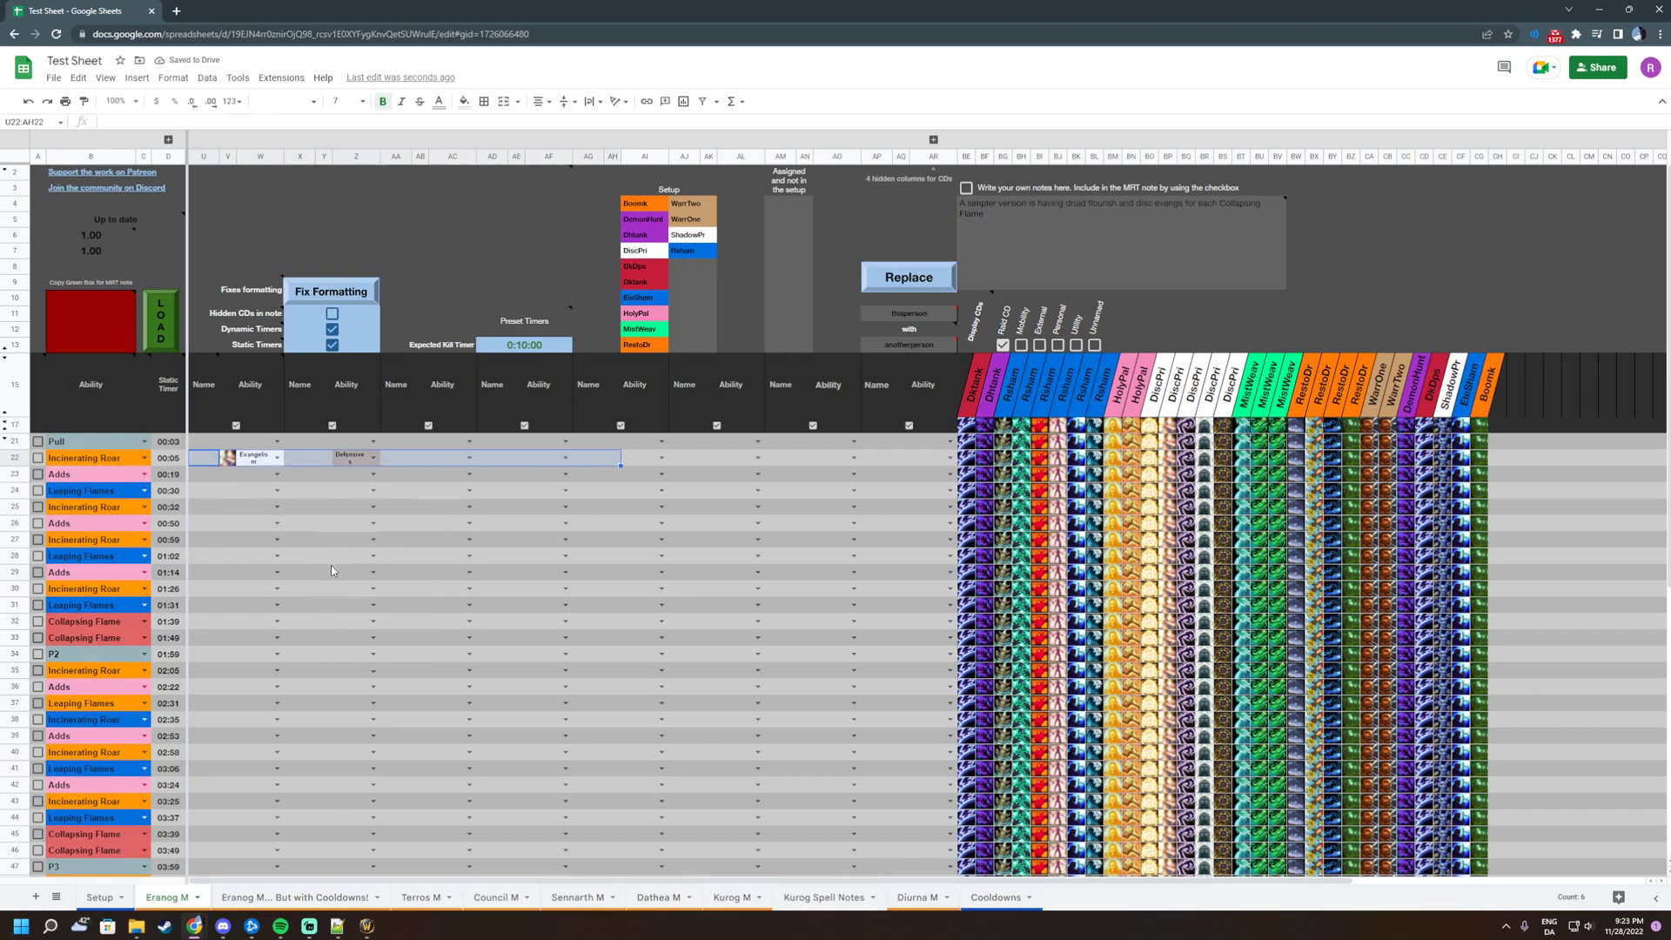
{"action": "left_click", "coordinate": [324, 558]}
{"action": "left_click", "coordinate": [205, 460]}
{"action": "type", "text": "d"}
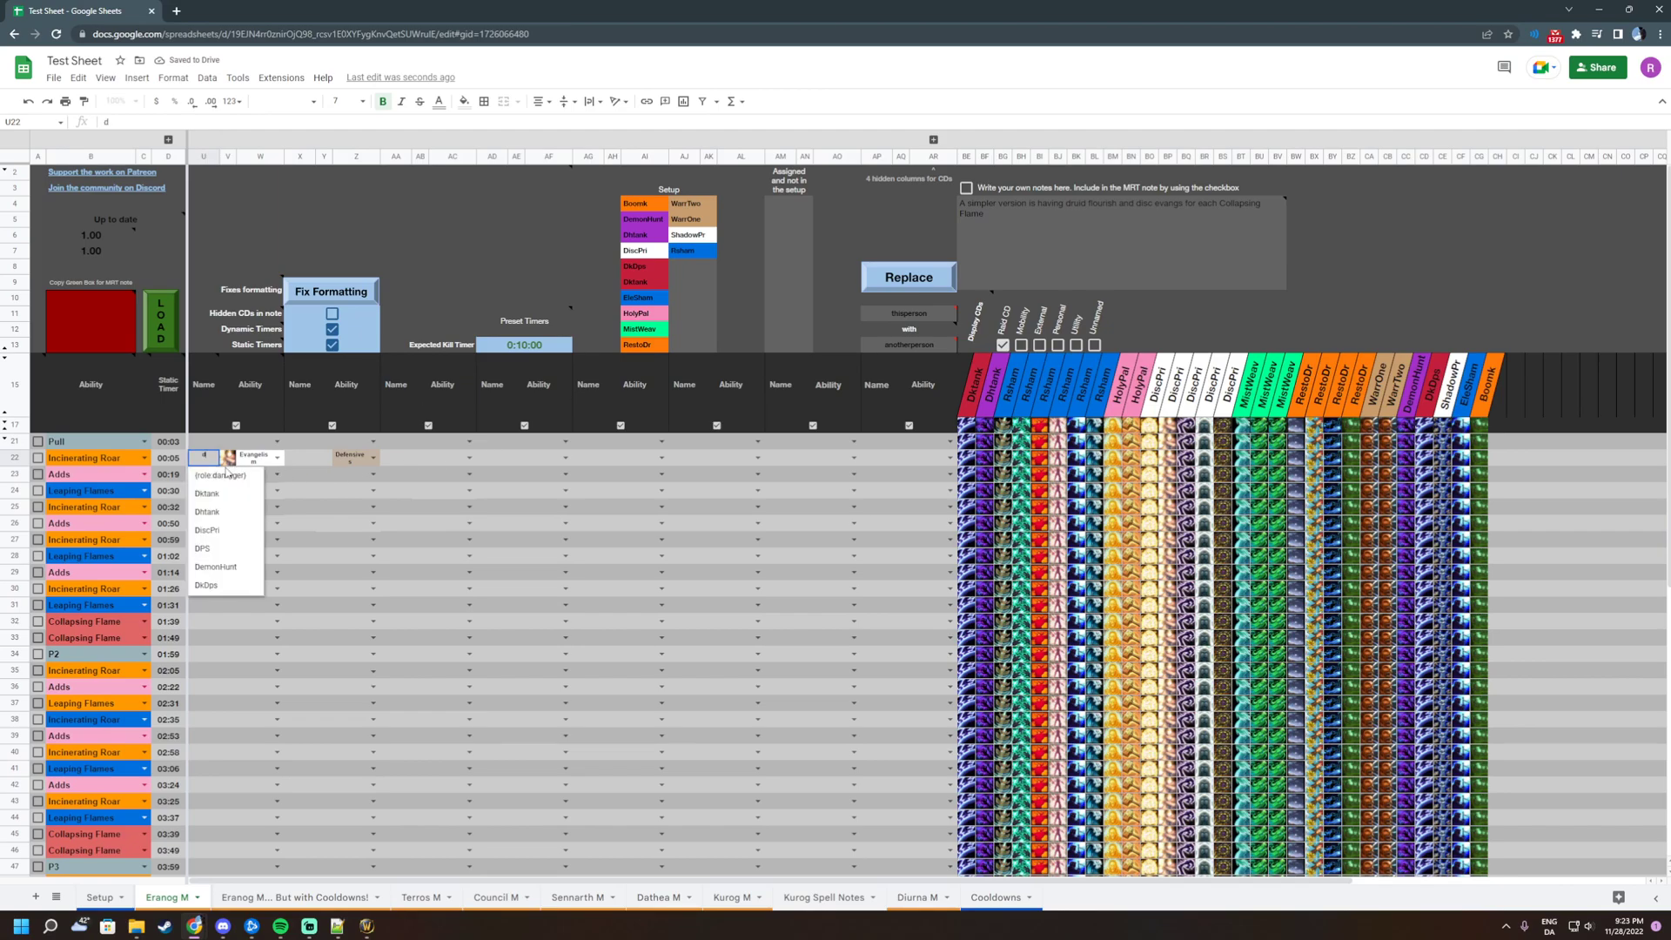
{"action": "left_click", "coordinate": [233, 528]}
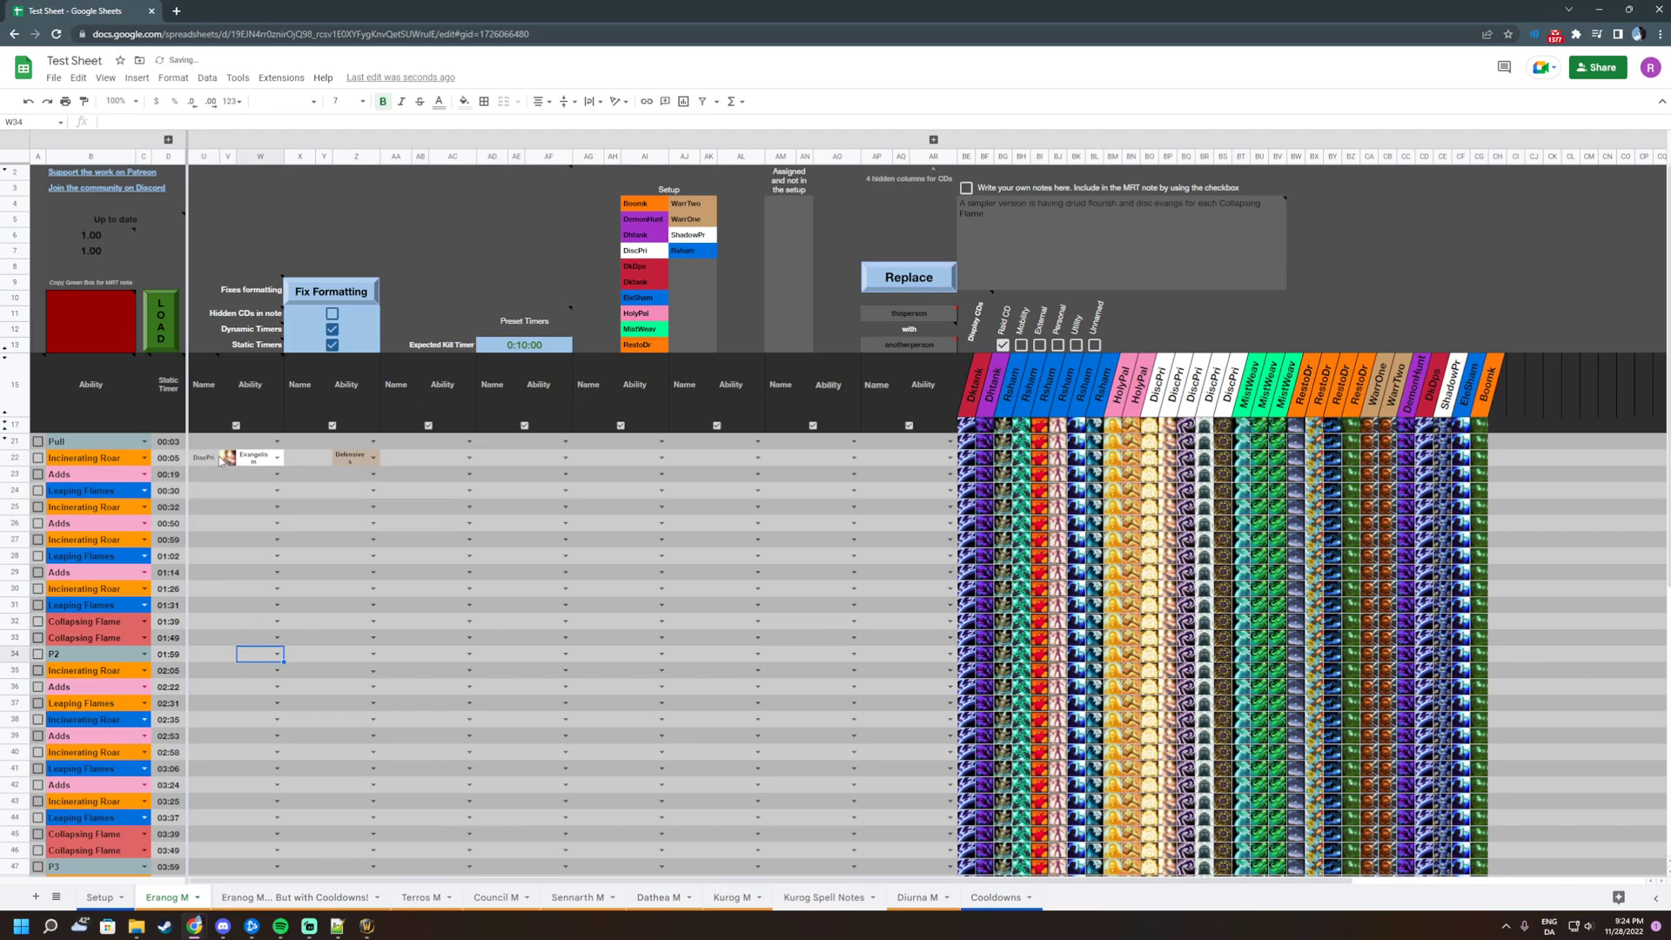
{"action": "left_click", "coordinate": [254, 461], "text": "shift"}
{"action": "left_click", "coordinate": [258, 523]}
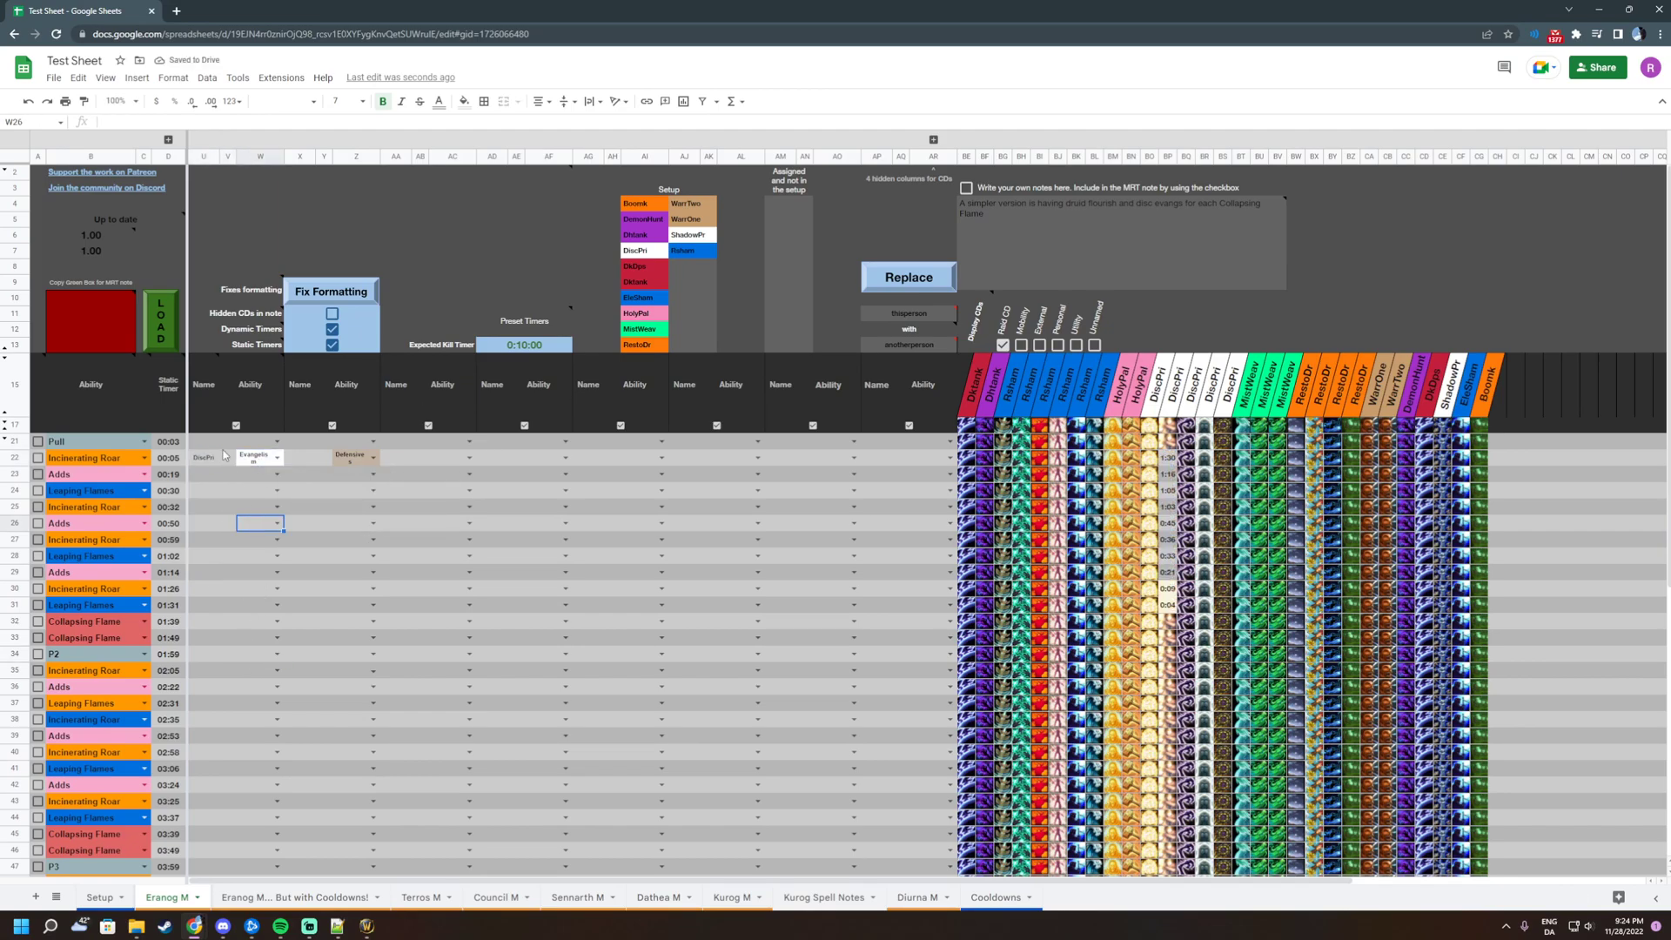
{"action": "left_click_drag", "start_coordinate": [203, 460], "coordinate": [250, 459]}
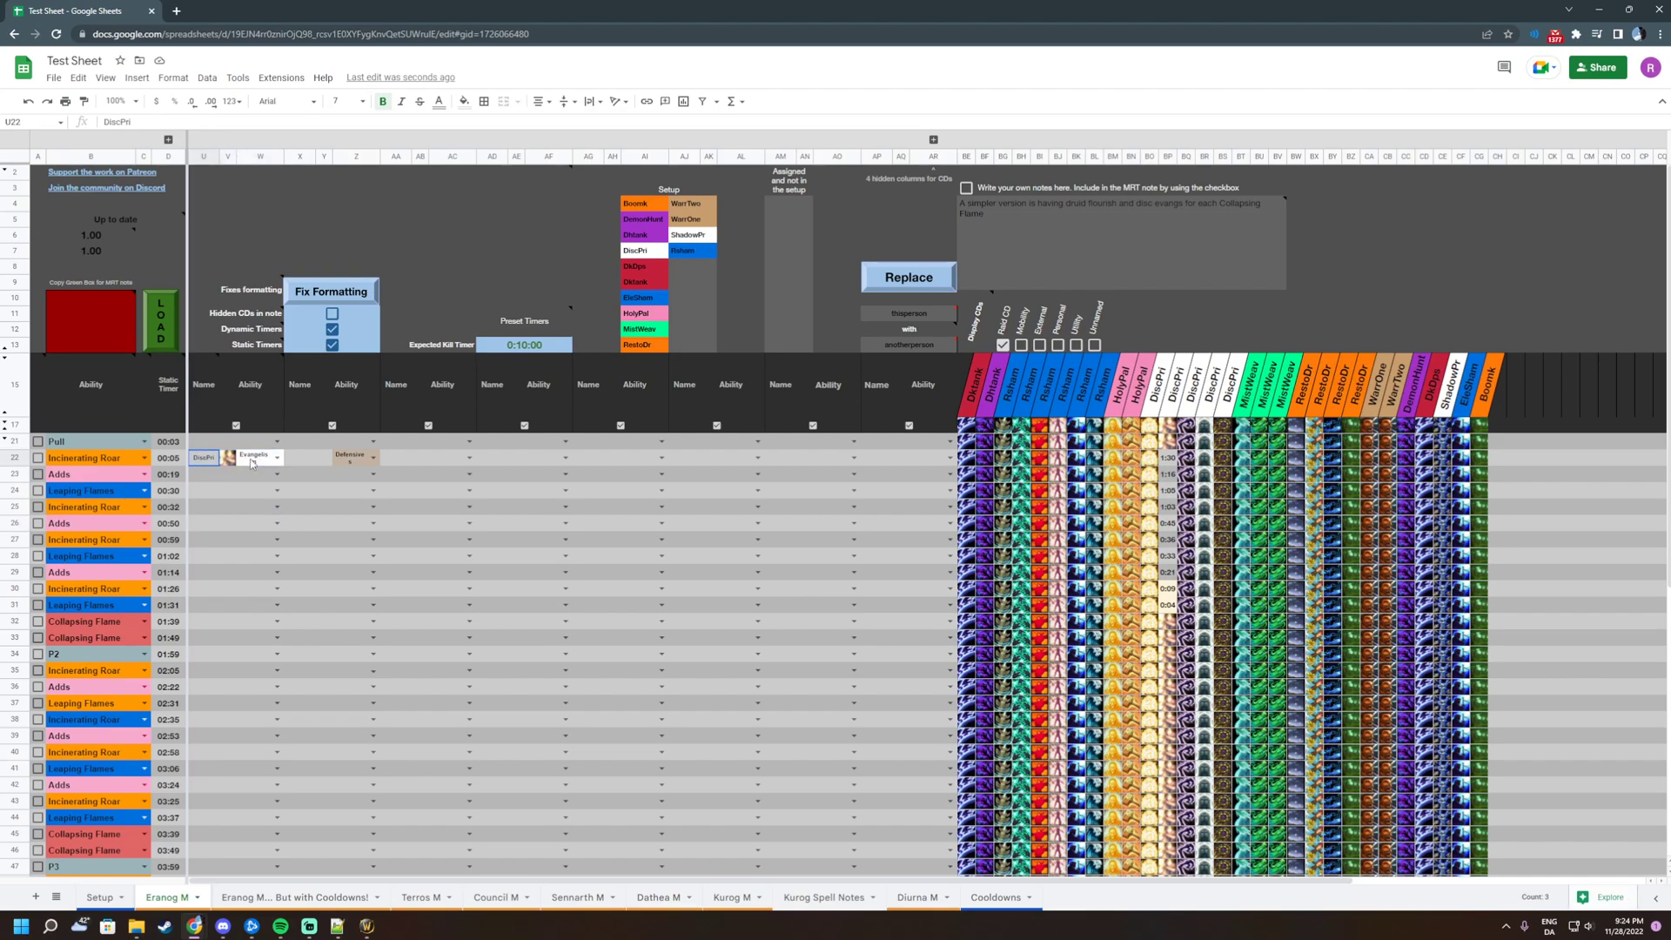
{"action": "left_click", "coordinate": [277, 523]}
{"action": "left_click", "coordinate": [257, 496]}
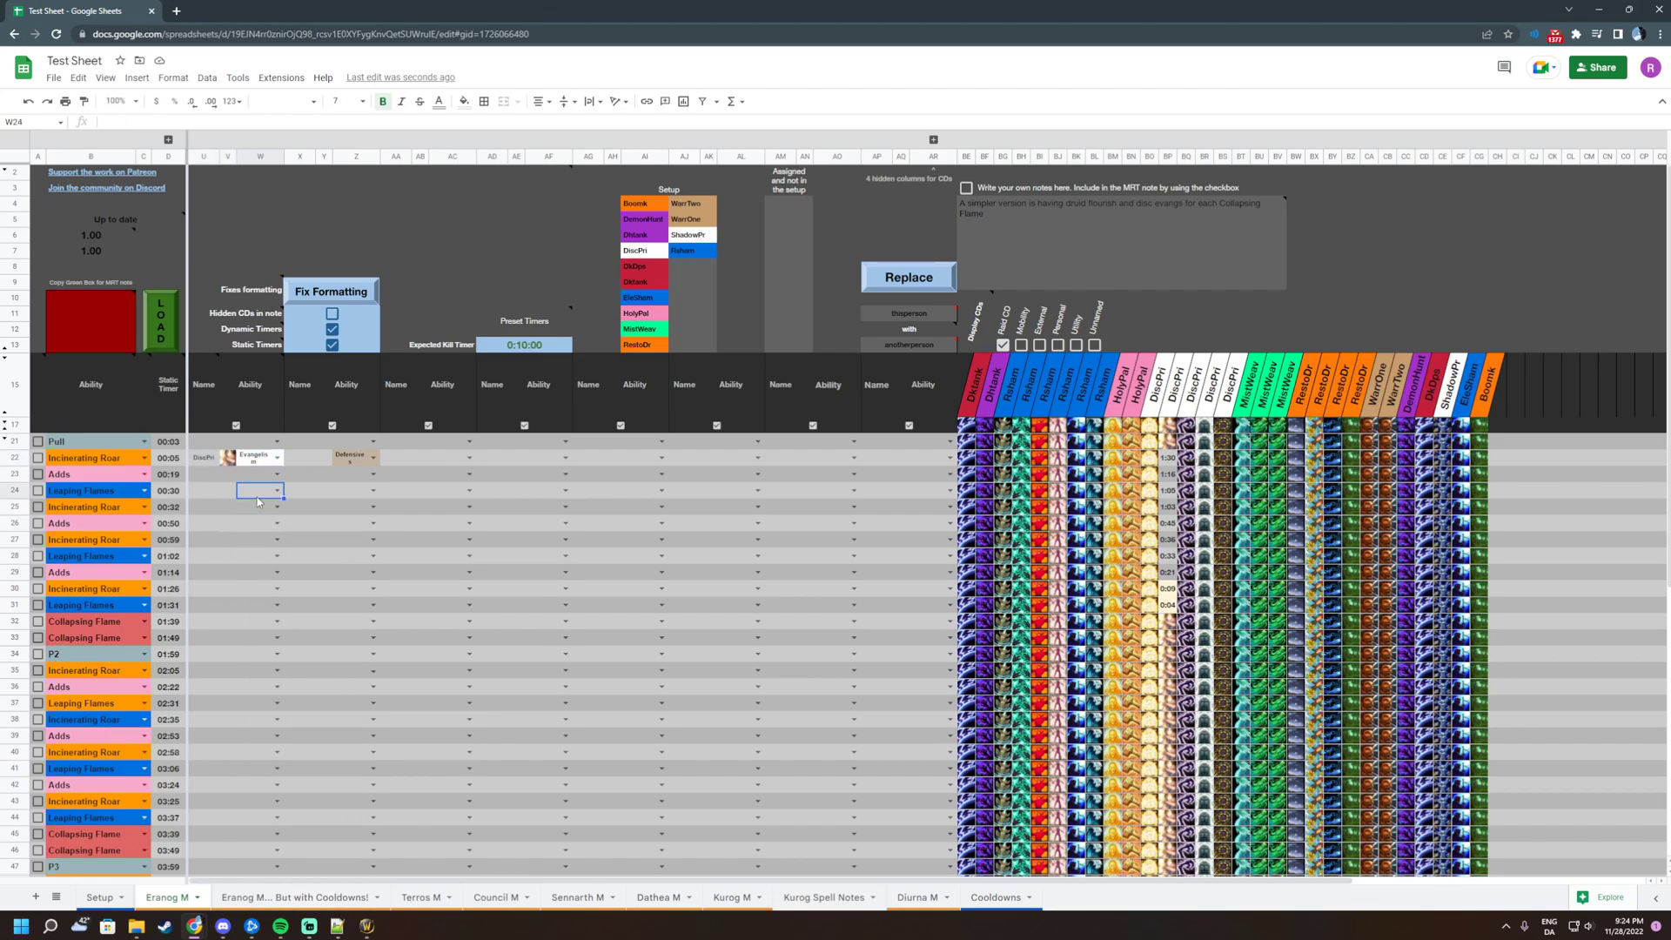
{"action": "left_click_drag", "start_coordinate": [203, 457], "coordinate": [251, 461]}
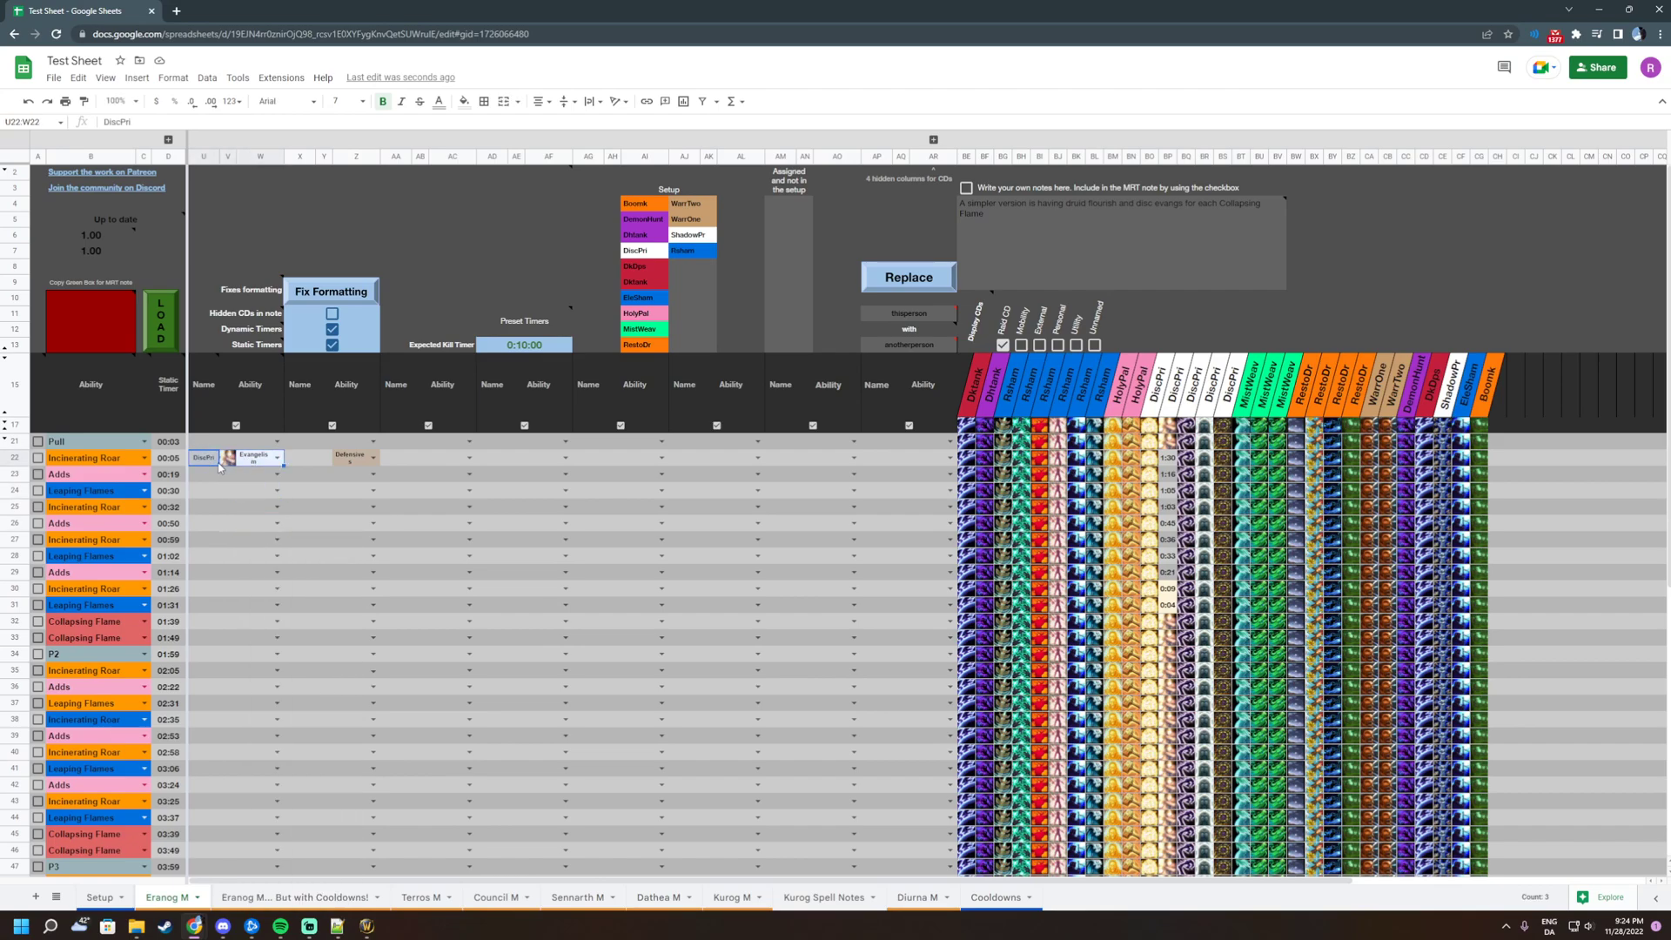
{"action": "left_click", "coordinate": [261, 524]}
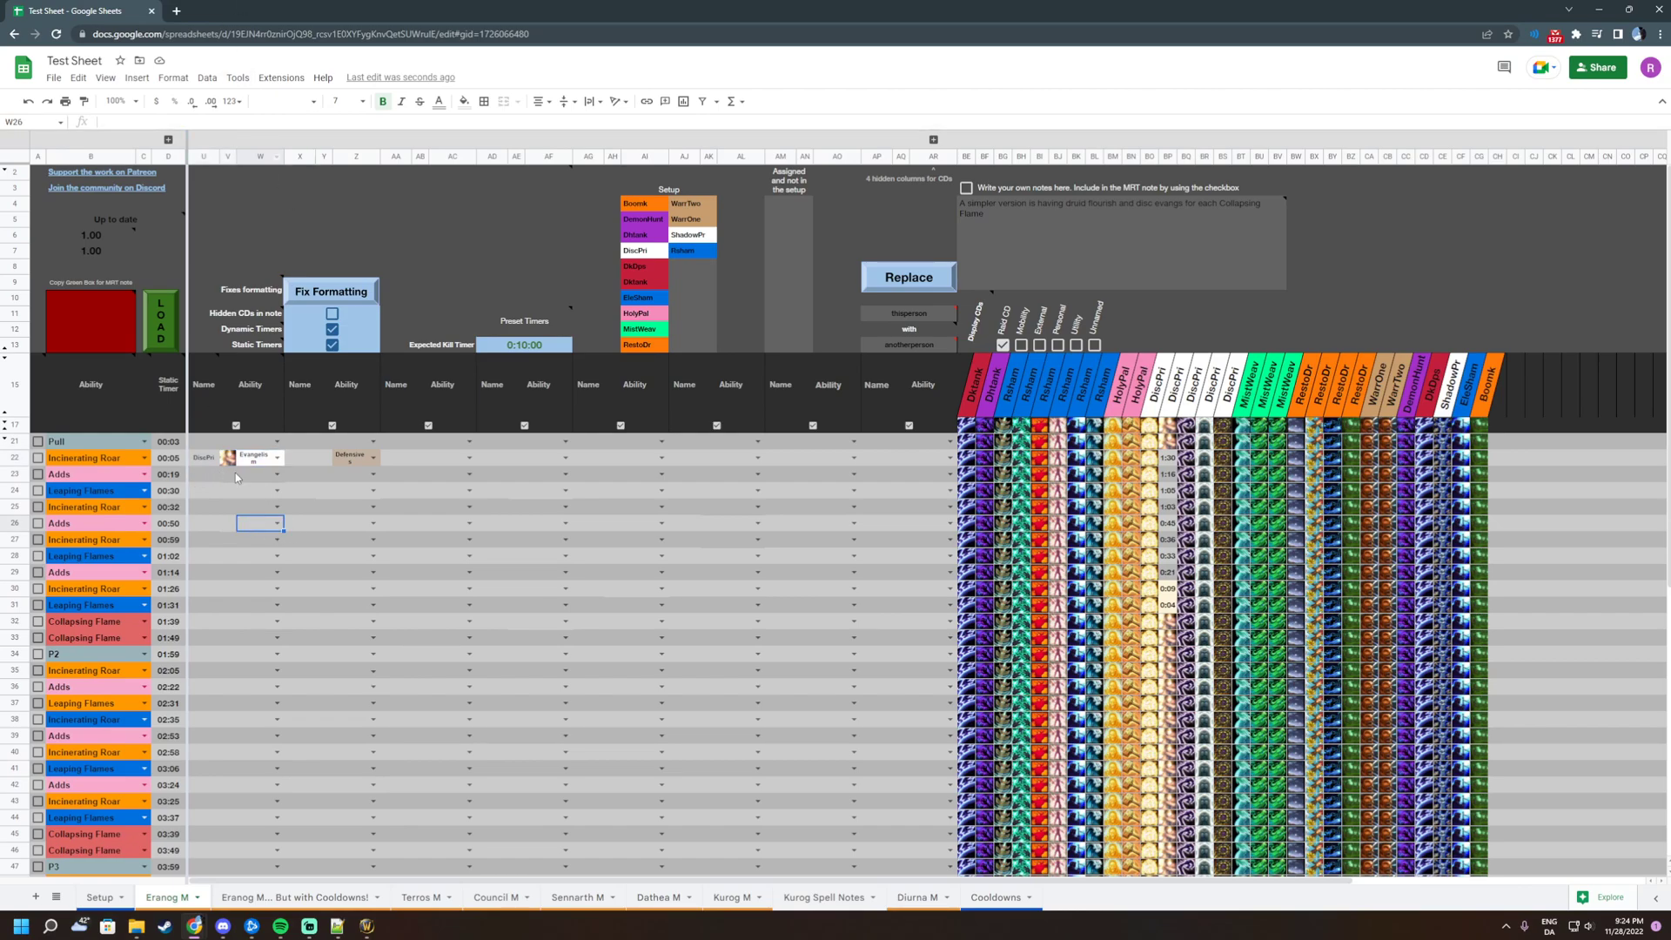
Assign a parenthesised group entry as the name for Defensives in the 00:05 Incinerating Roar row
{"action": "left_click", "coordinate": [307, 460]}
{"action": "type", "text": "("}
{"action": "left_click", "coordinate": [308, 480]}
{"action": "left_click", "coordinate": [355, 536]}
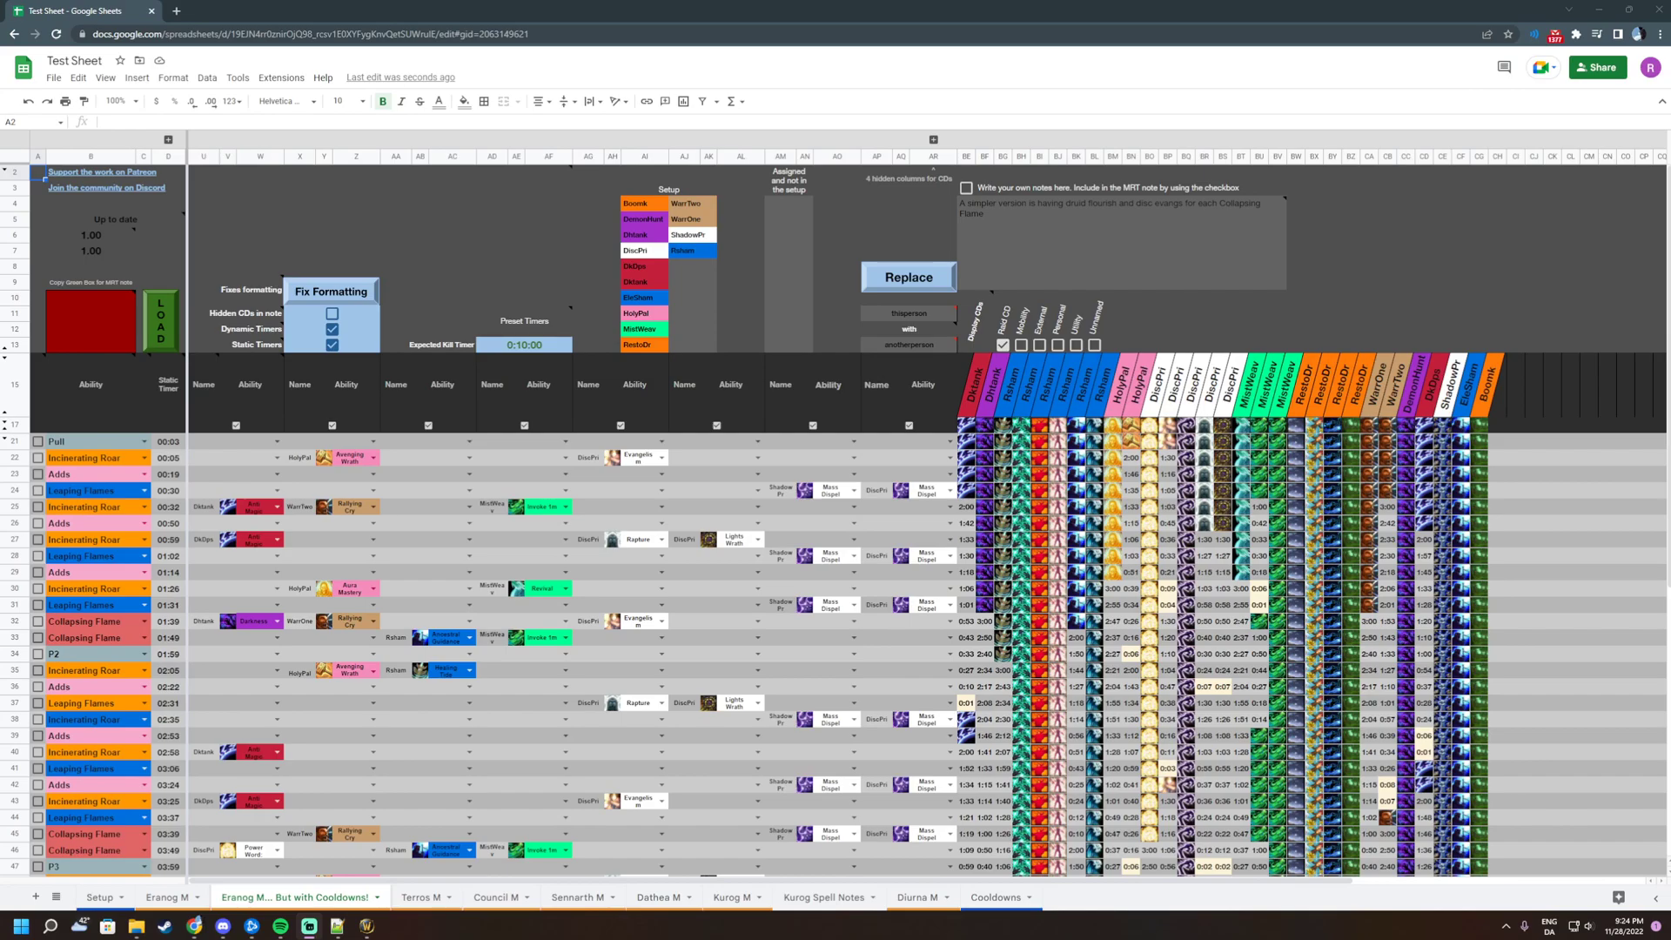
Examine the completed cooldown assignments and timers on the "Eranog M... But with Cooldowns!" sheet
{"action": "scroll", "coordinate": [949, 590], "scroll_direction": "down", "scroll_amount": 10}
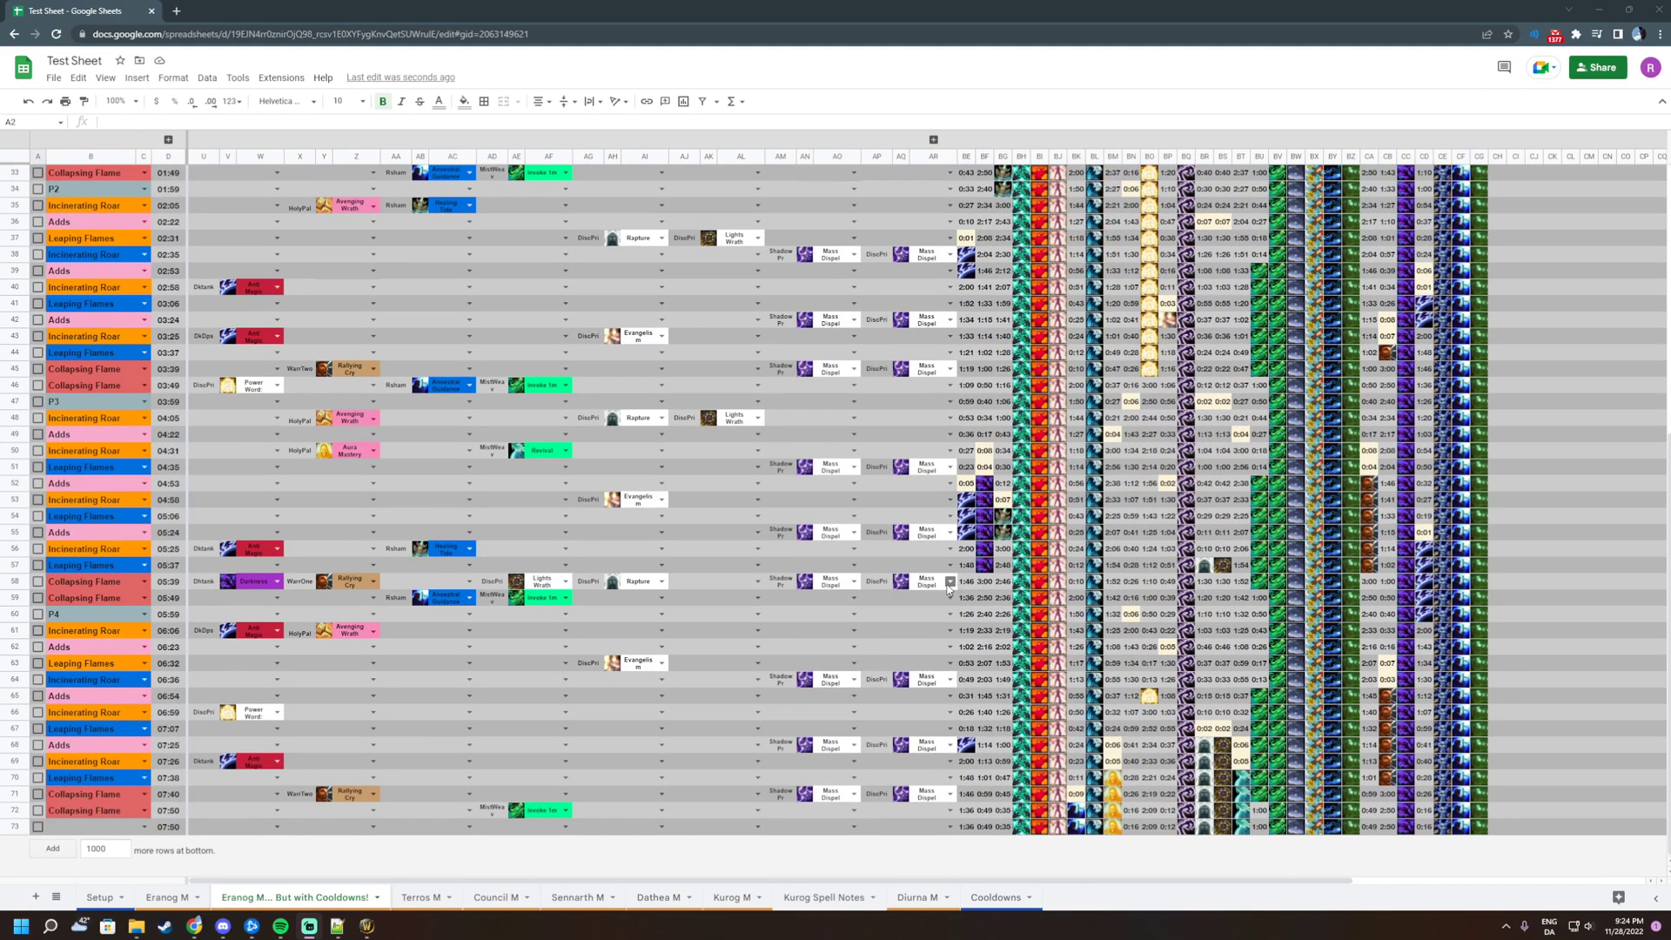
{"action": "scroll", "coordinate": [948, 590], "scroll_direction": "up", "scroll_amount": 5}
{"action": "scroll", "coordinate": [915, 616], "scroll_direction": "up", "scroll_amount": 5}
{"action": "scroll", "coordinate": [916, 602], "scroll_direction": "down", "scroll_amount": 5}
{"action": "scroll", "coordinate": [916, 602], "scroll_direction": "up", "scroll_amount": 5}
{"action": "scroll", "coordinate": [915, 603], "scroll_direction": "down", "scroll_amount": 5}
{"action": "scroll", "coordinate": [915, 602], "scroll_direction": "up", "scroll_amount": 5}
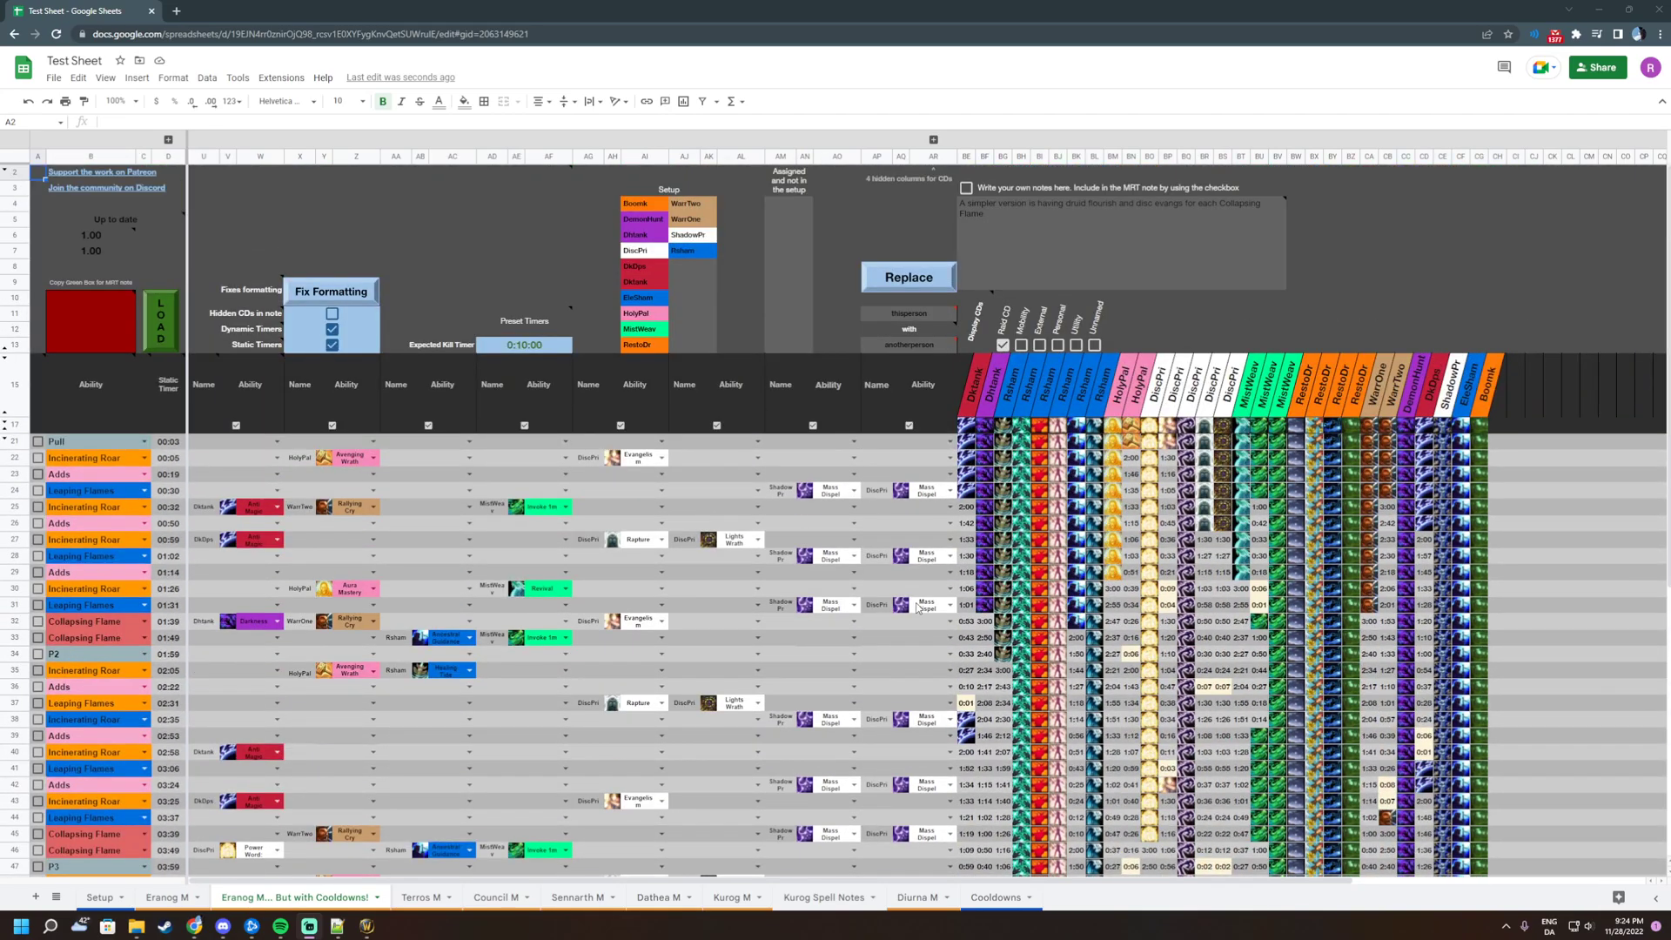
{"action": "scroll", "coordinate": [915, 603], "scroll_direction": "down", "scroll_amount": 5}
{"action": "scroll", "coordinate": [915, 602], "scroll_direction": "up", "scroll_amount": 5}
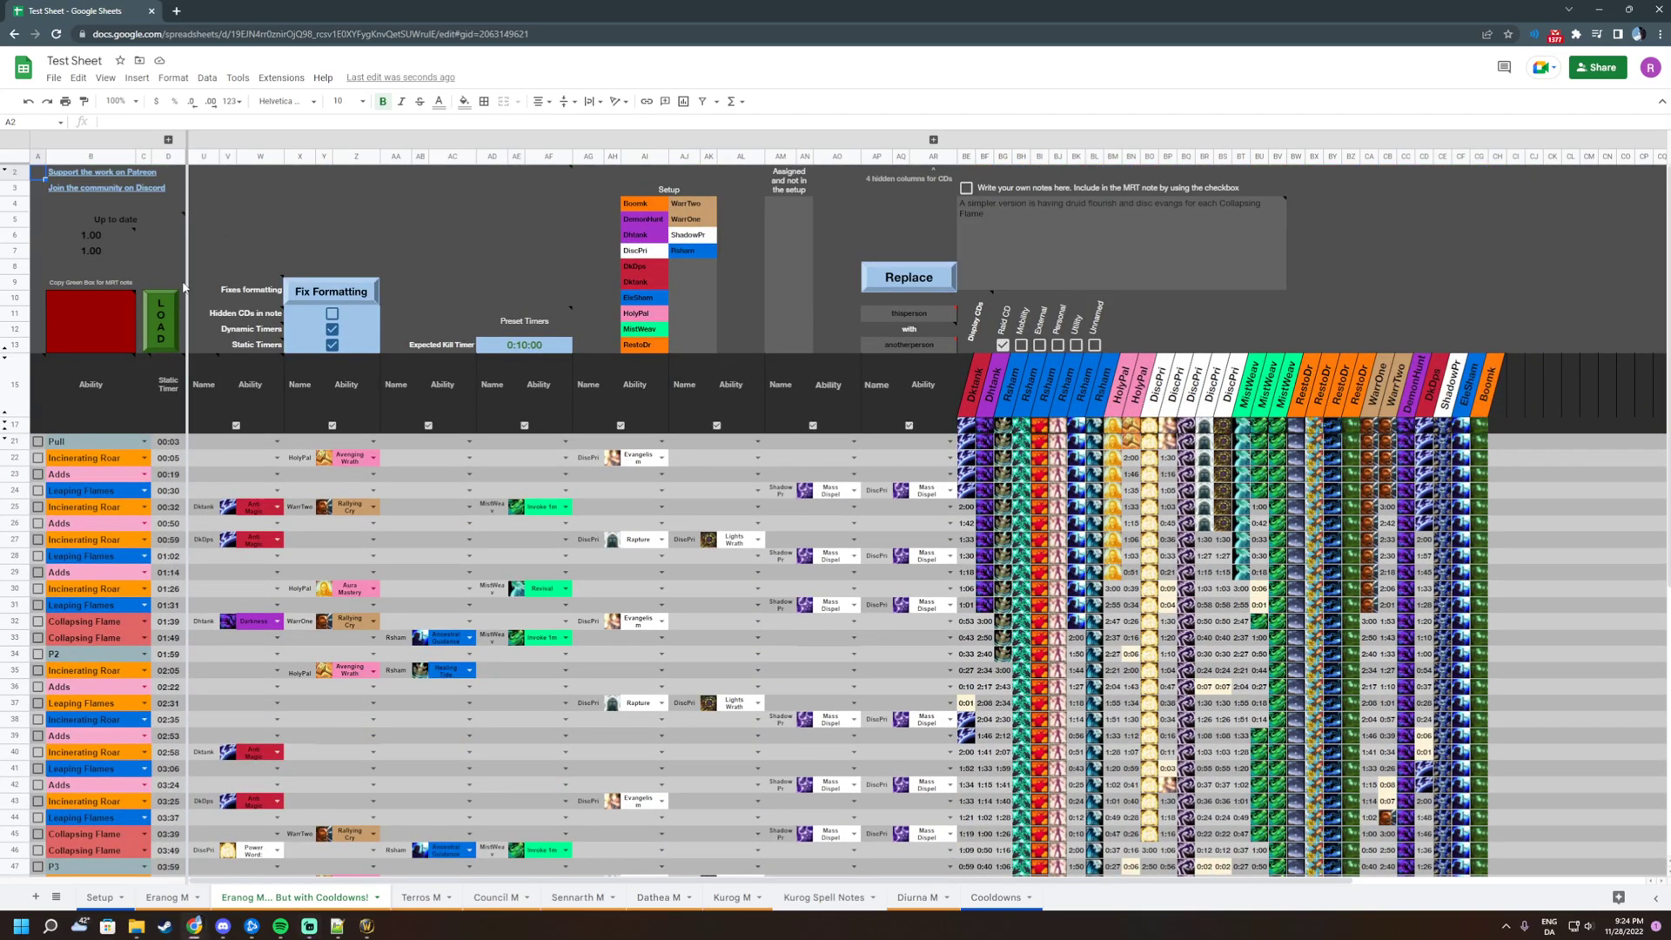
{"action": "left_click", "coordinate": [248, 205]}
{"action": "left_click", "coordinate": [159, 323]}
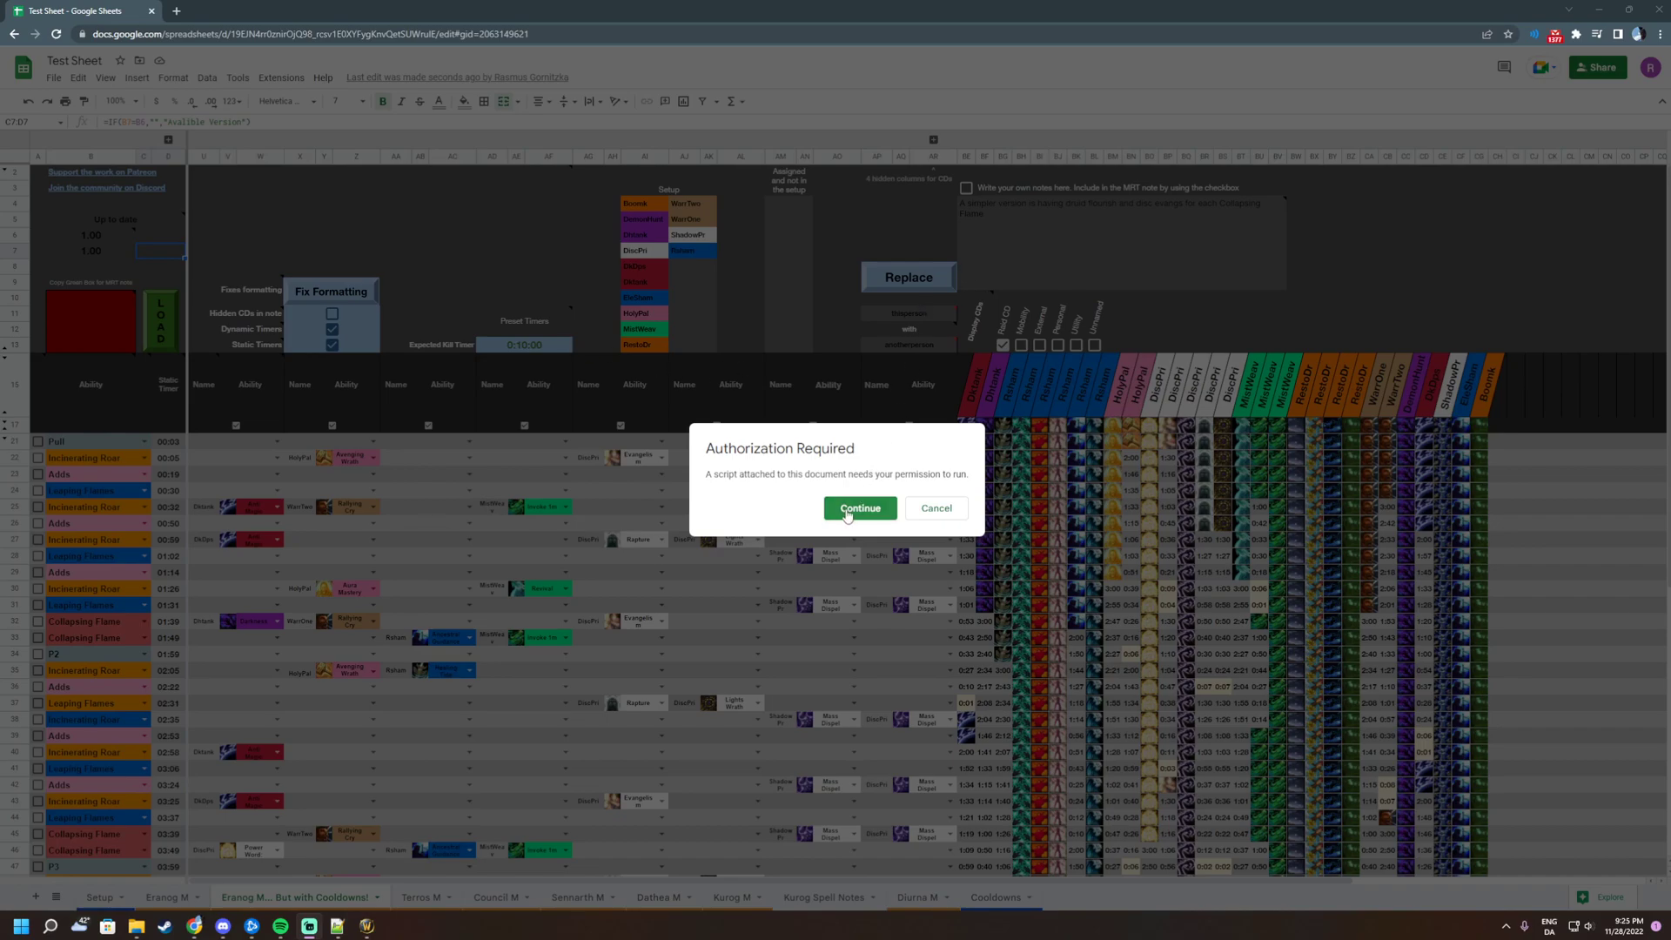
{"action": "left_click_drag", "start_coordinate": [705, 480], "coordinate": [966, 475]}
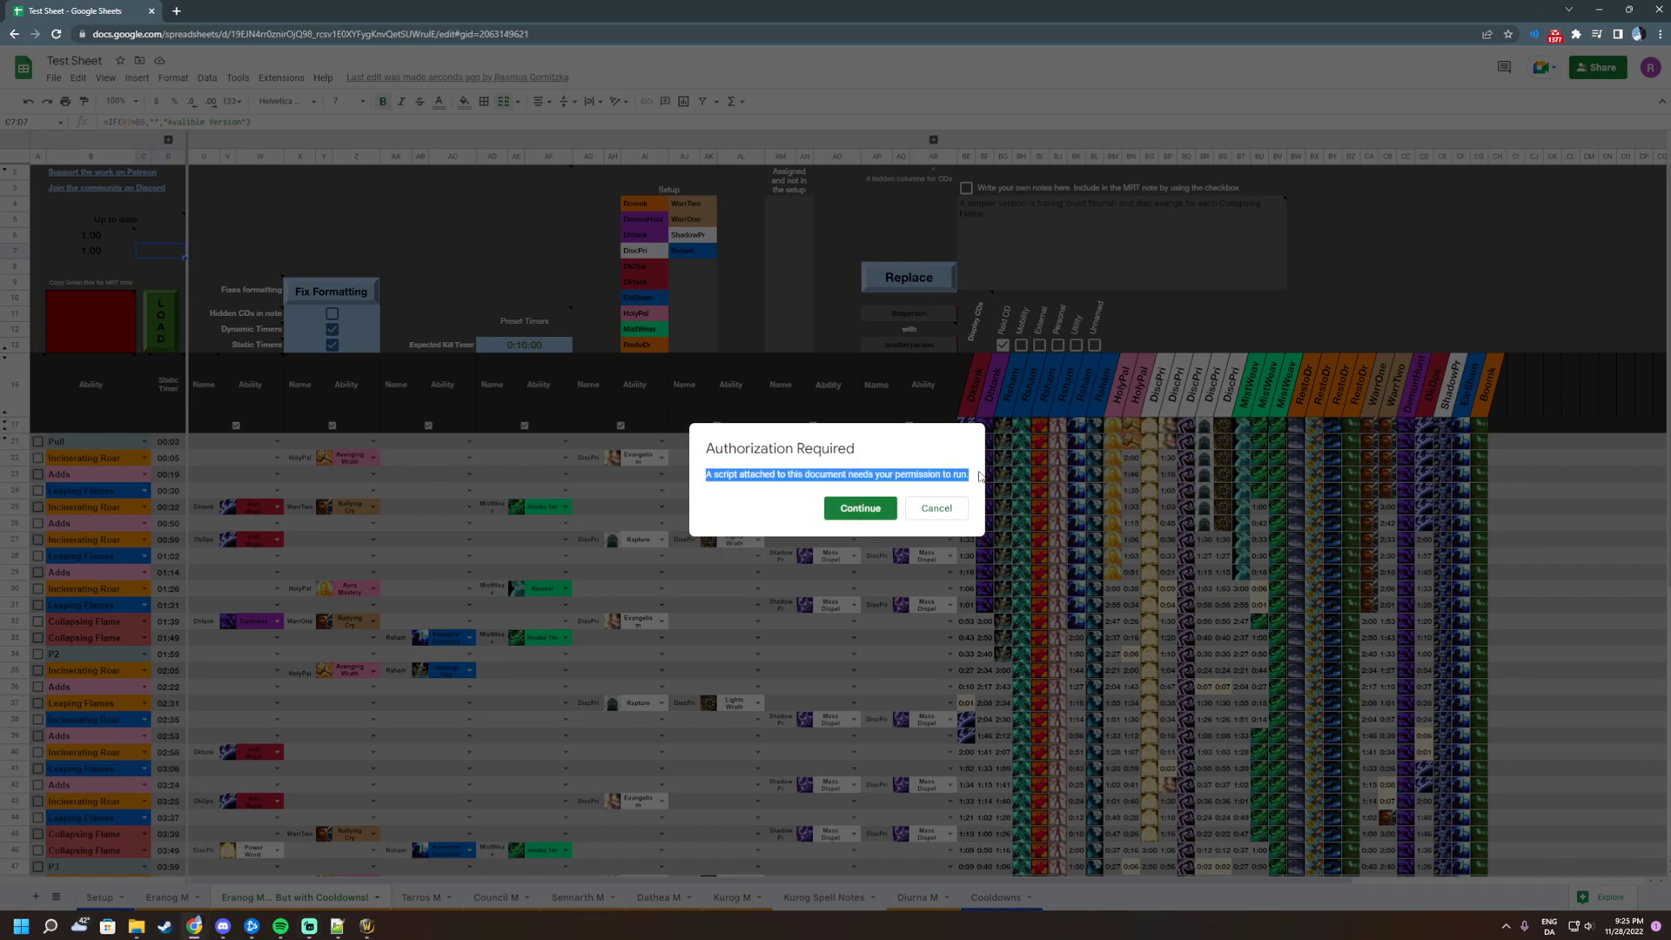
{"action": "left_click", "coordinate": [962, 475]}
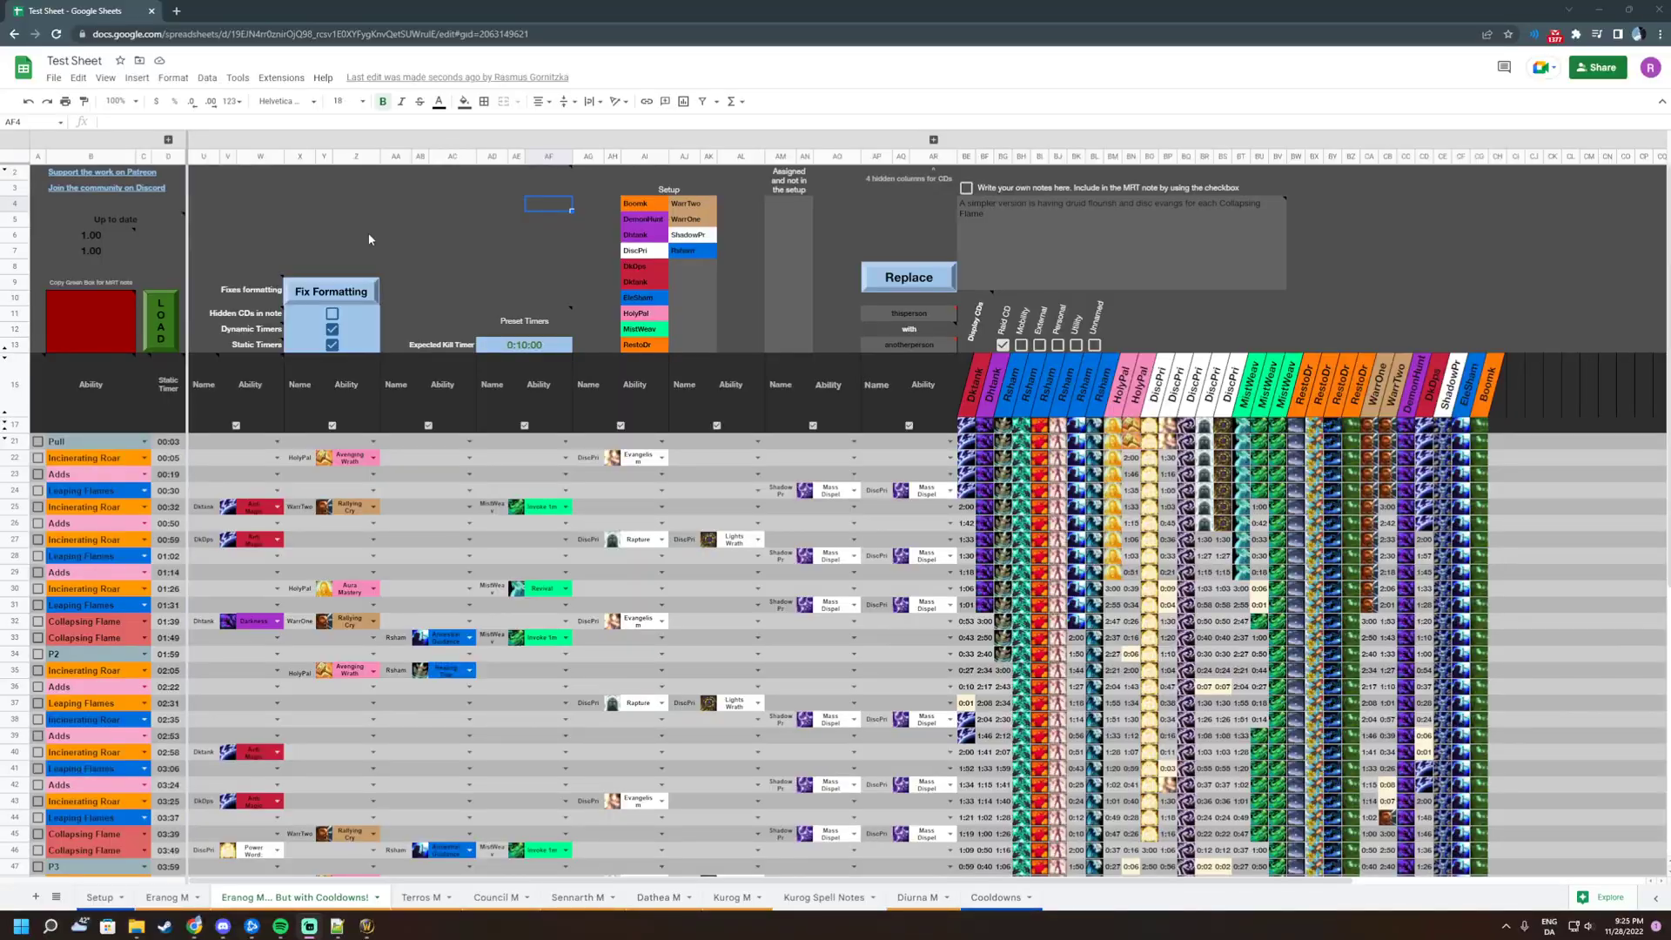
Start the LOAD script and authorize fixFormatting with the Google account, proceeding past the unverified-app warning and granting its permissions
{"action": "left_click", "coordinate": [177, 314]}
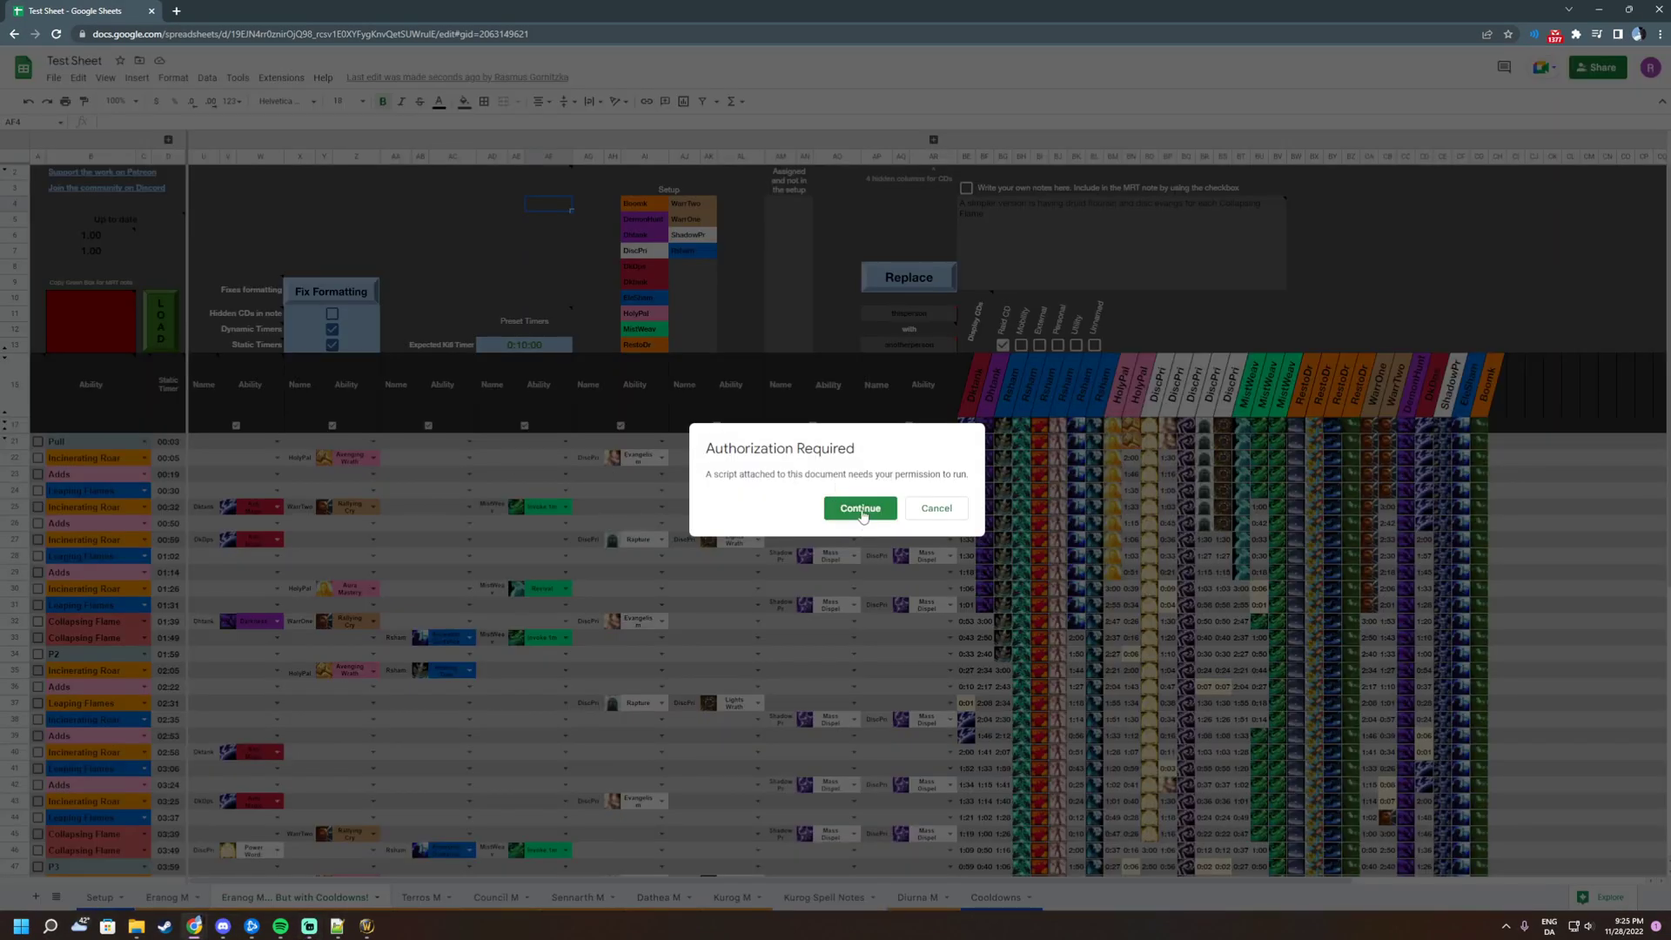
{"action": "left_click", "coordinate": [859, 510]}
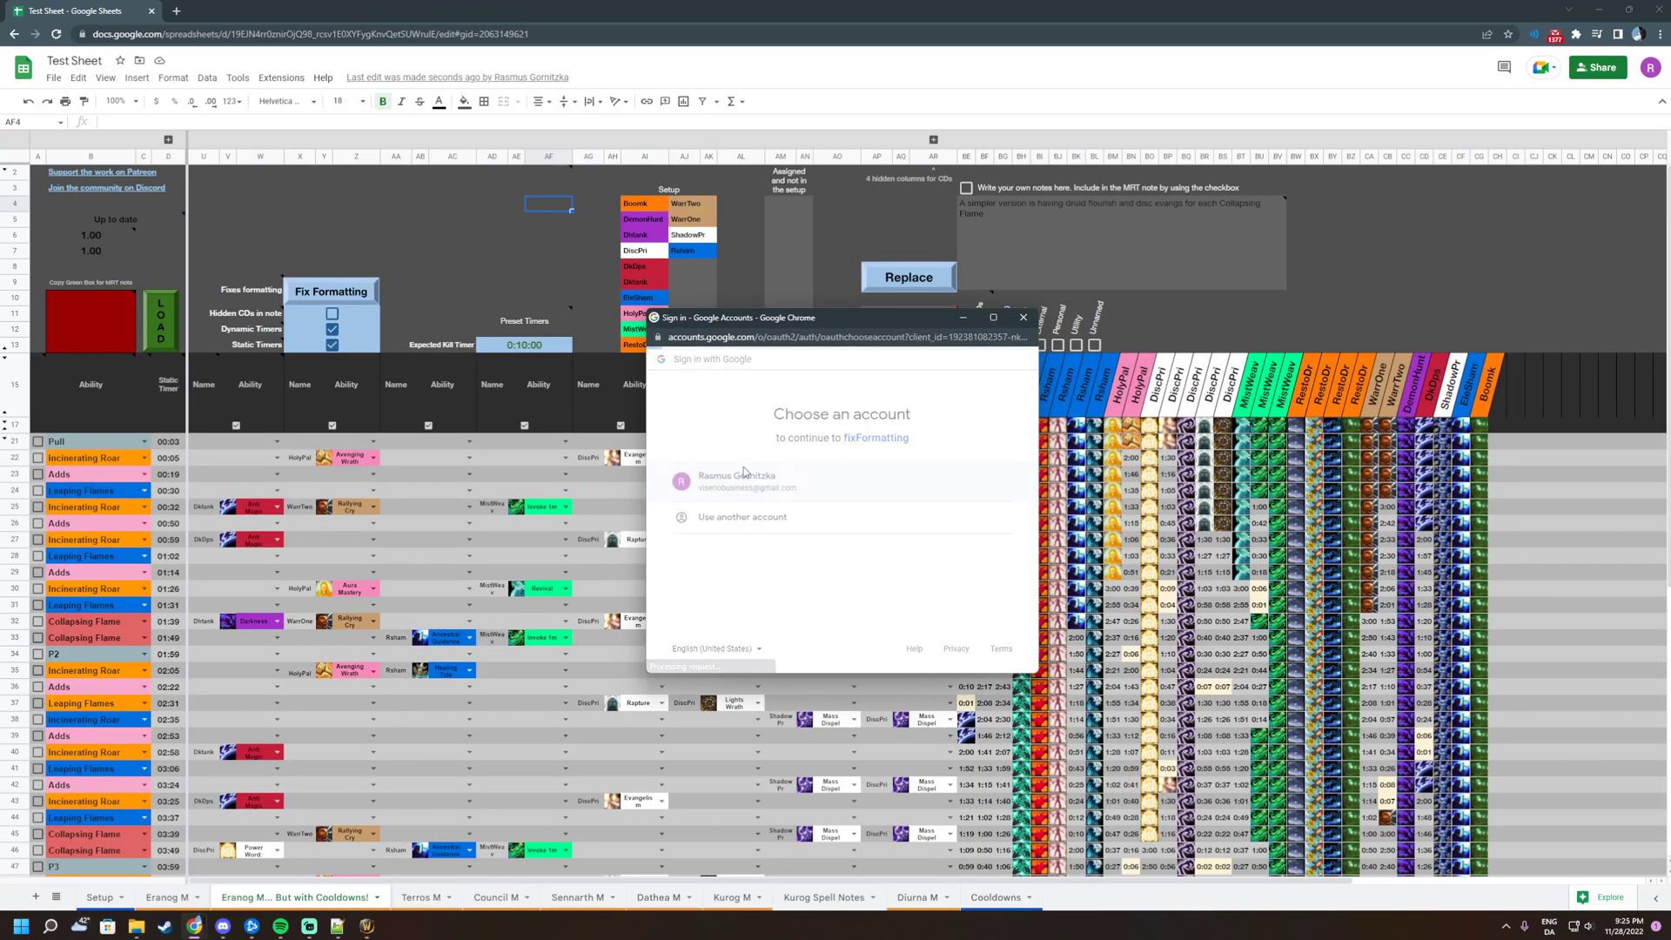
{"action": "left_click", "coordinate": [672, 570]}
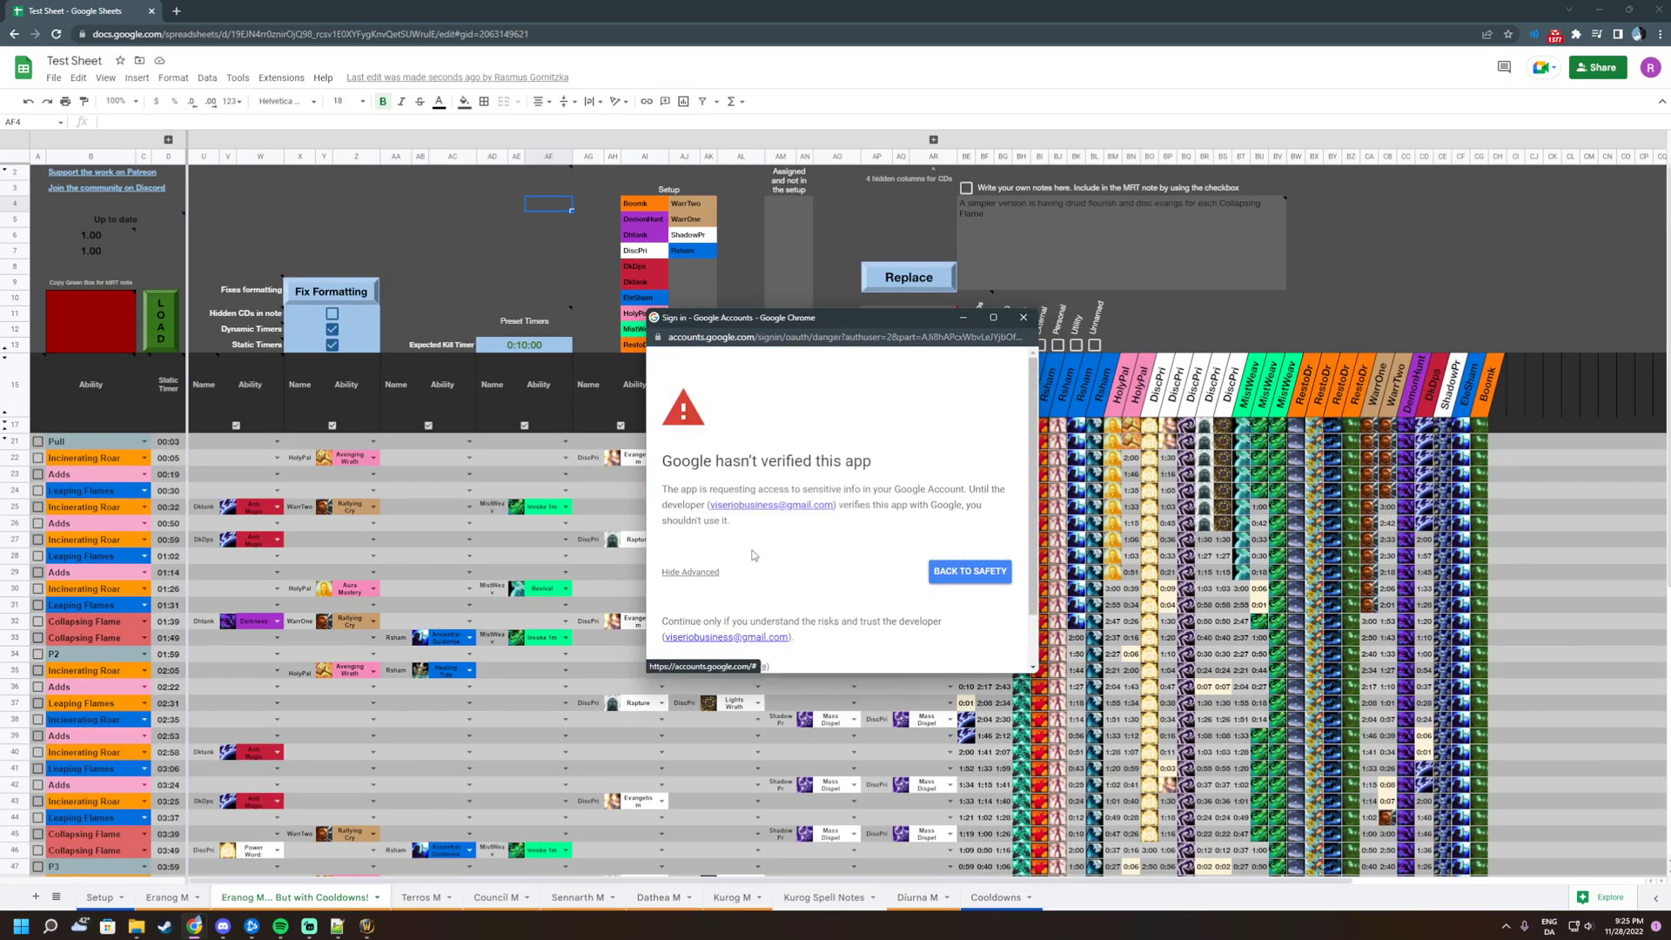
{"action": "scroll", "coordinate": [752, 558], "scroll_direction": "down", "scroll_amount": 1}
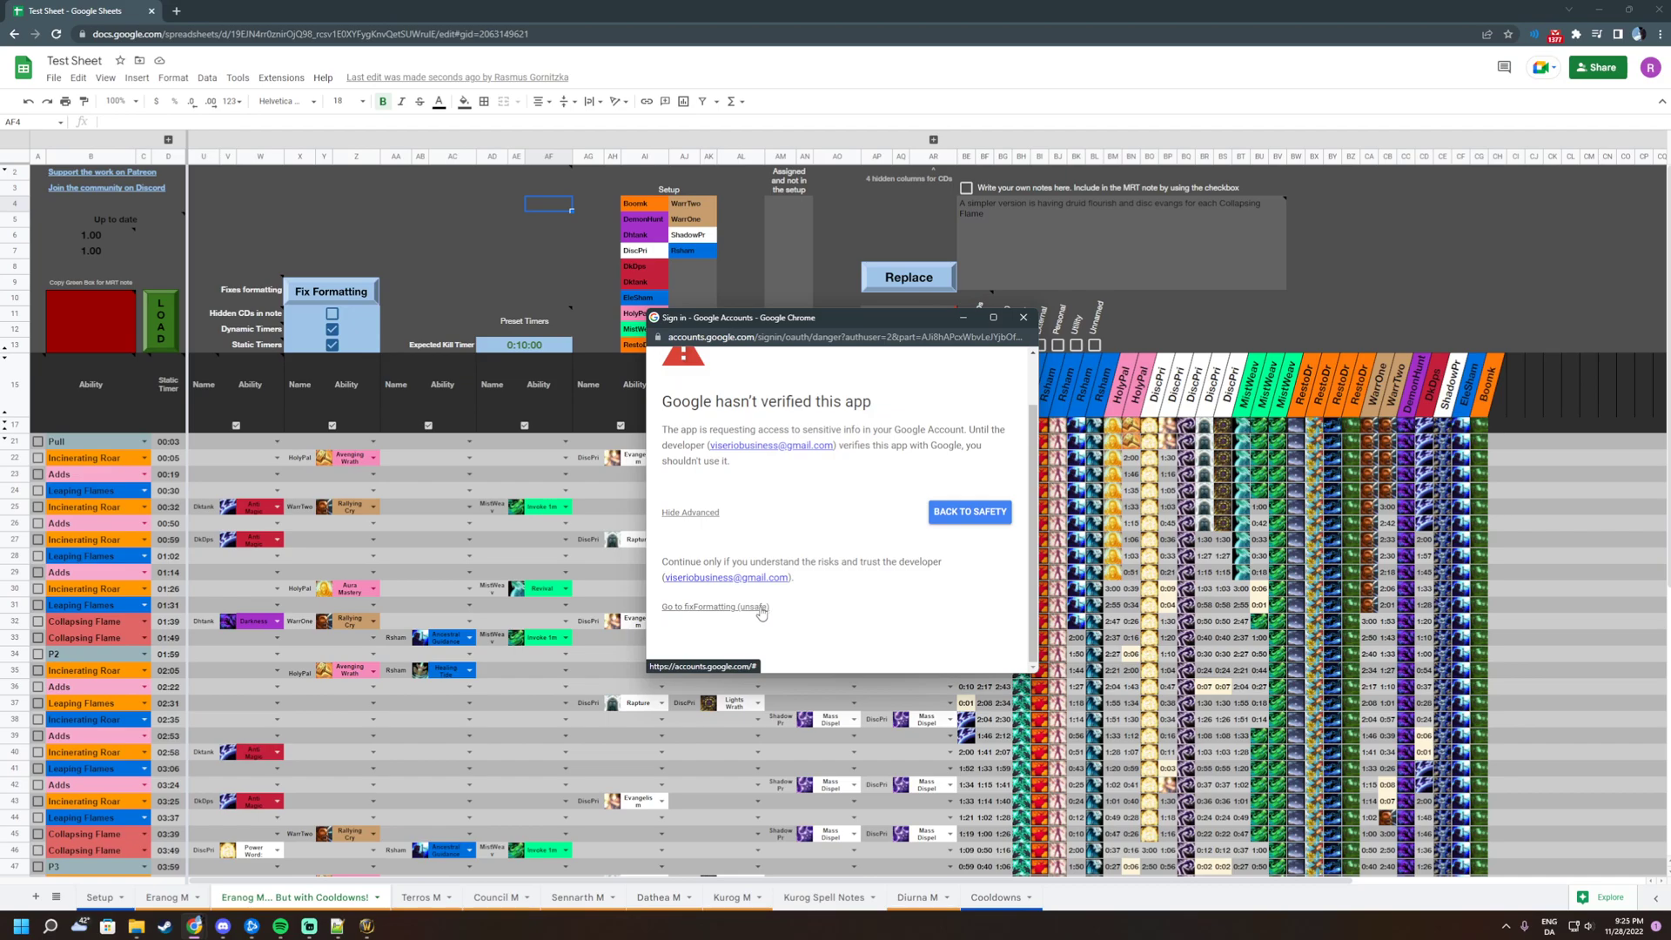
{"action": "left_click_drag", "start_coordinate": [788, 614], "coordinate": [738, 614]}
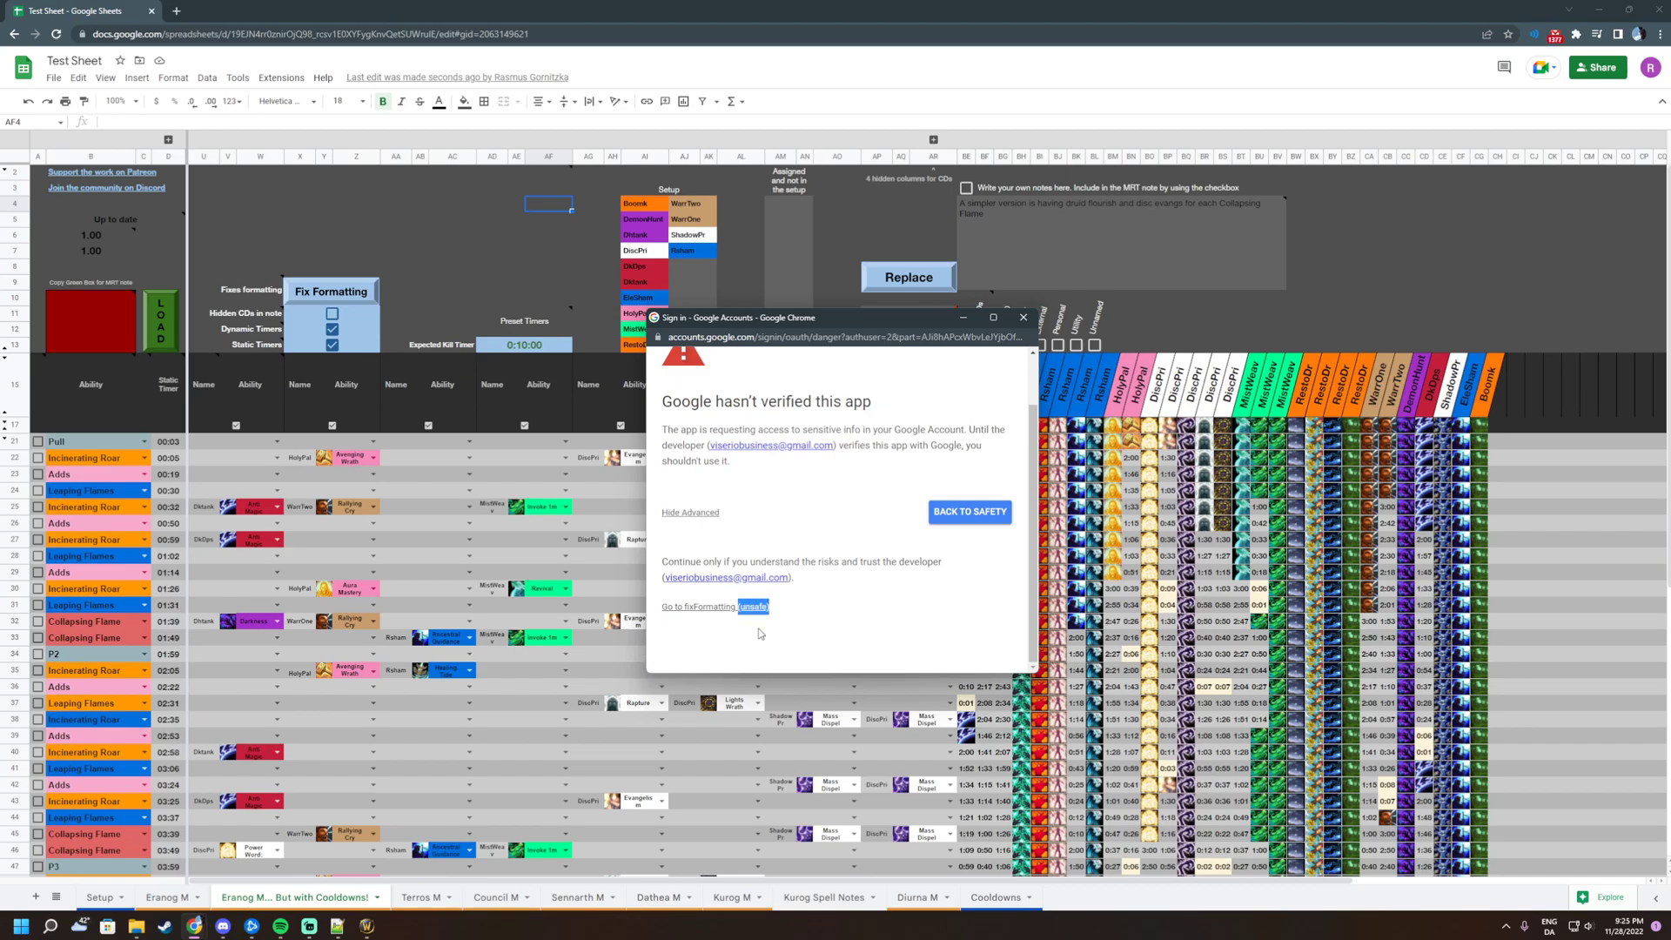
{"action": "left_click", "coordinate": [716, 609]}
{"action": "scroll", "coordinate": [792, 585], "scroll_direction": "down", "scroll_amount": 1}
{"action": "left_click", "coordinate": [947, 594]}
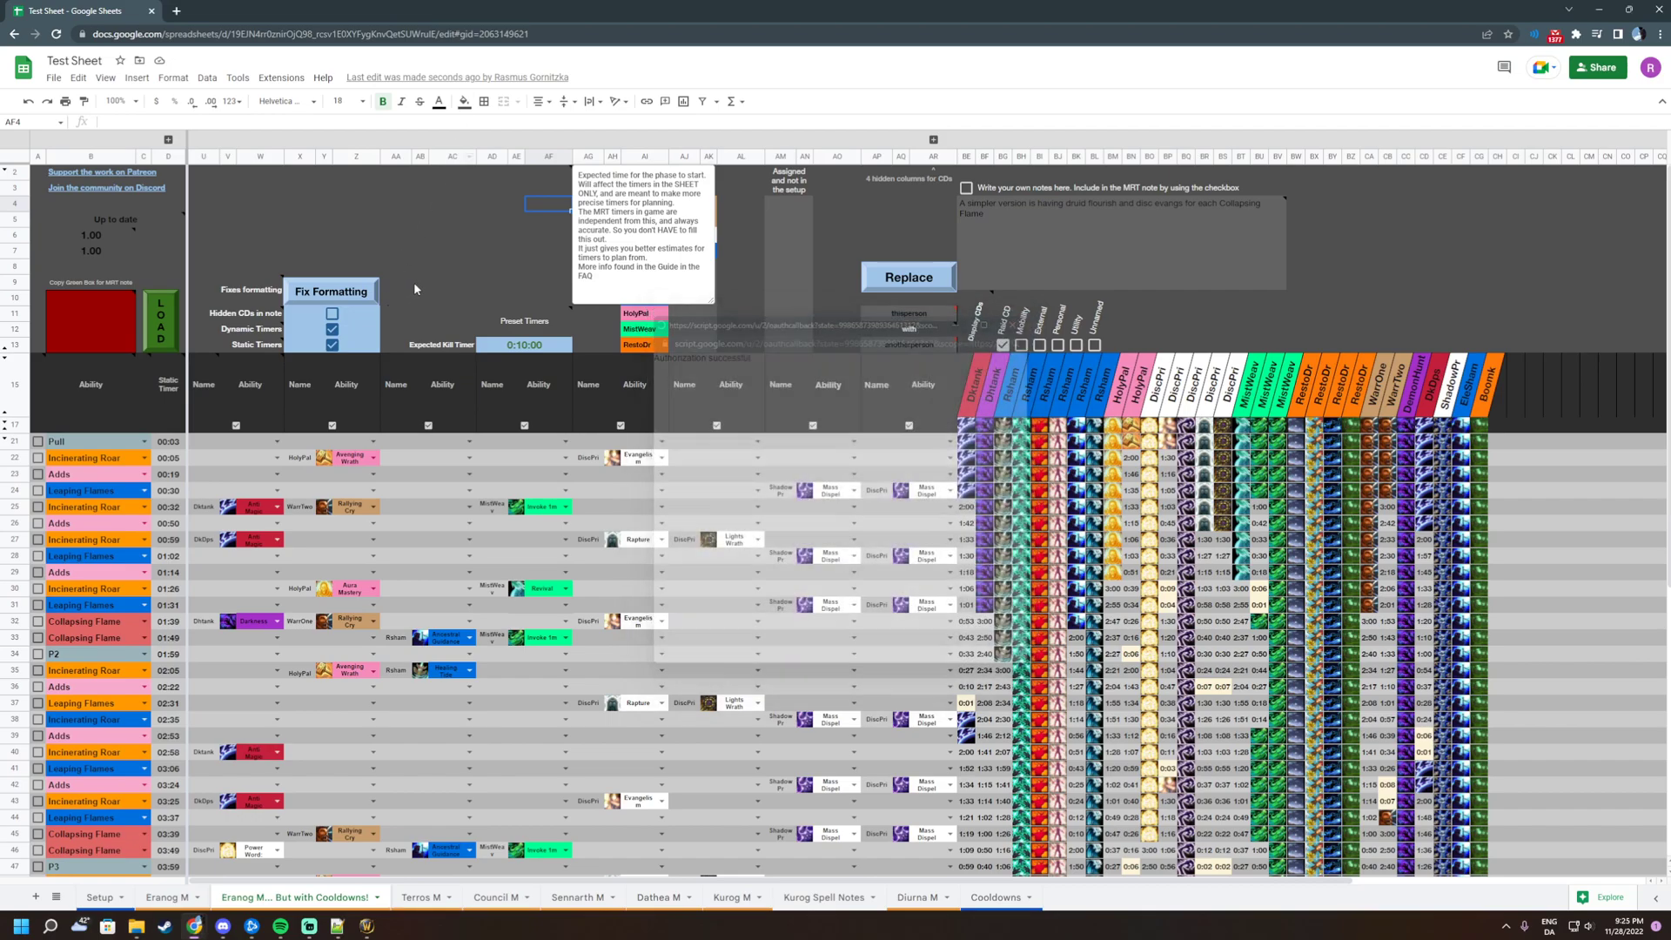
Copy the generated MRT note from the green box in B10:B13 and switch to World of Warcraft
{"action": "left_click", "coordinate": [400, 236]}
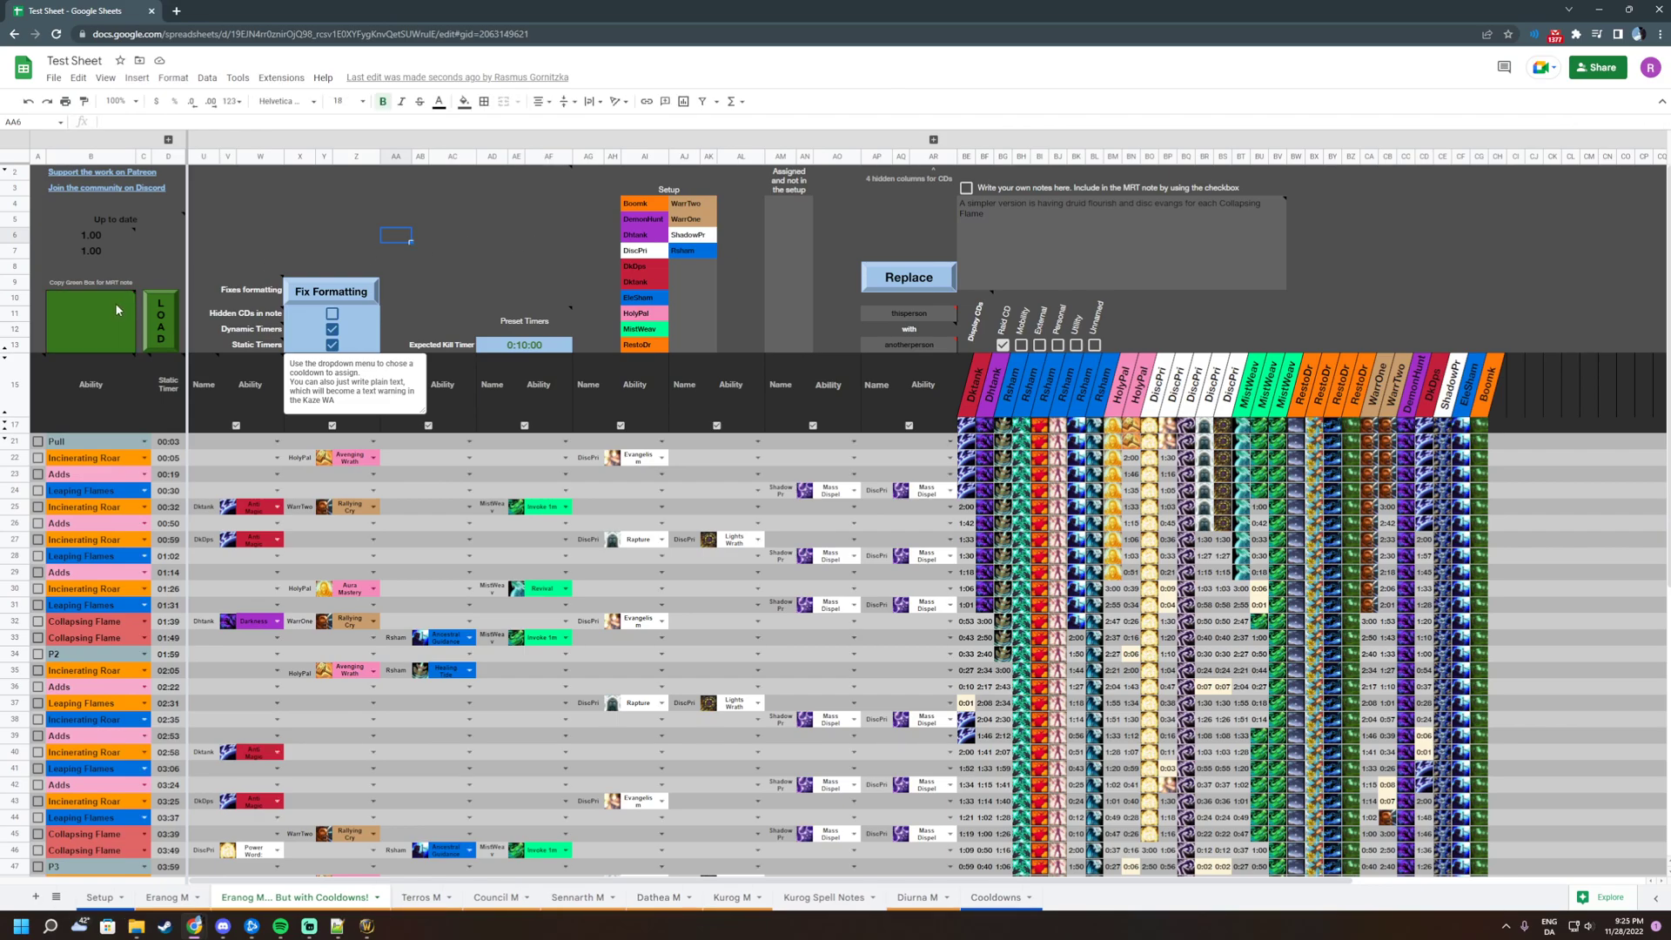
{"action": "left_click", "coordinate": [126, 338]}
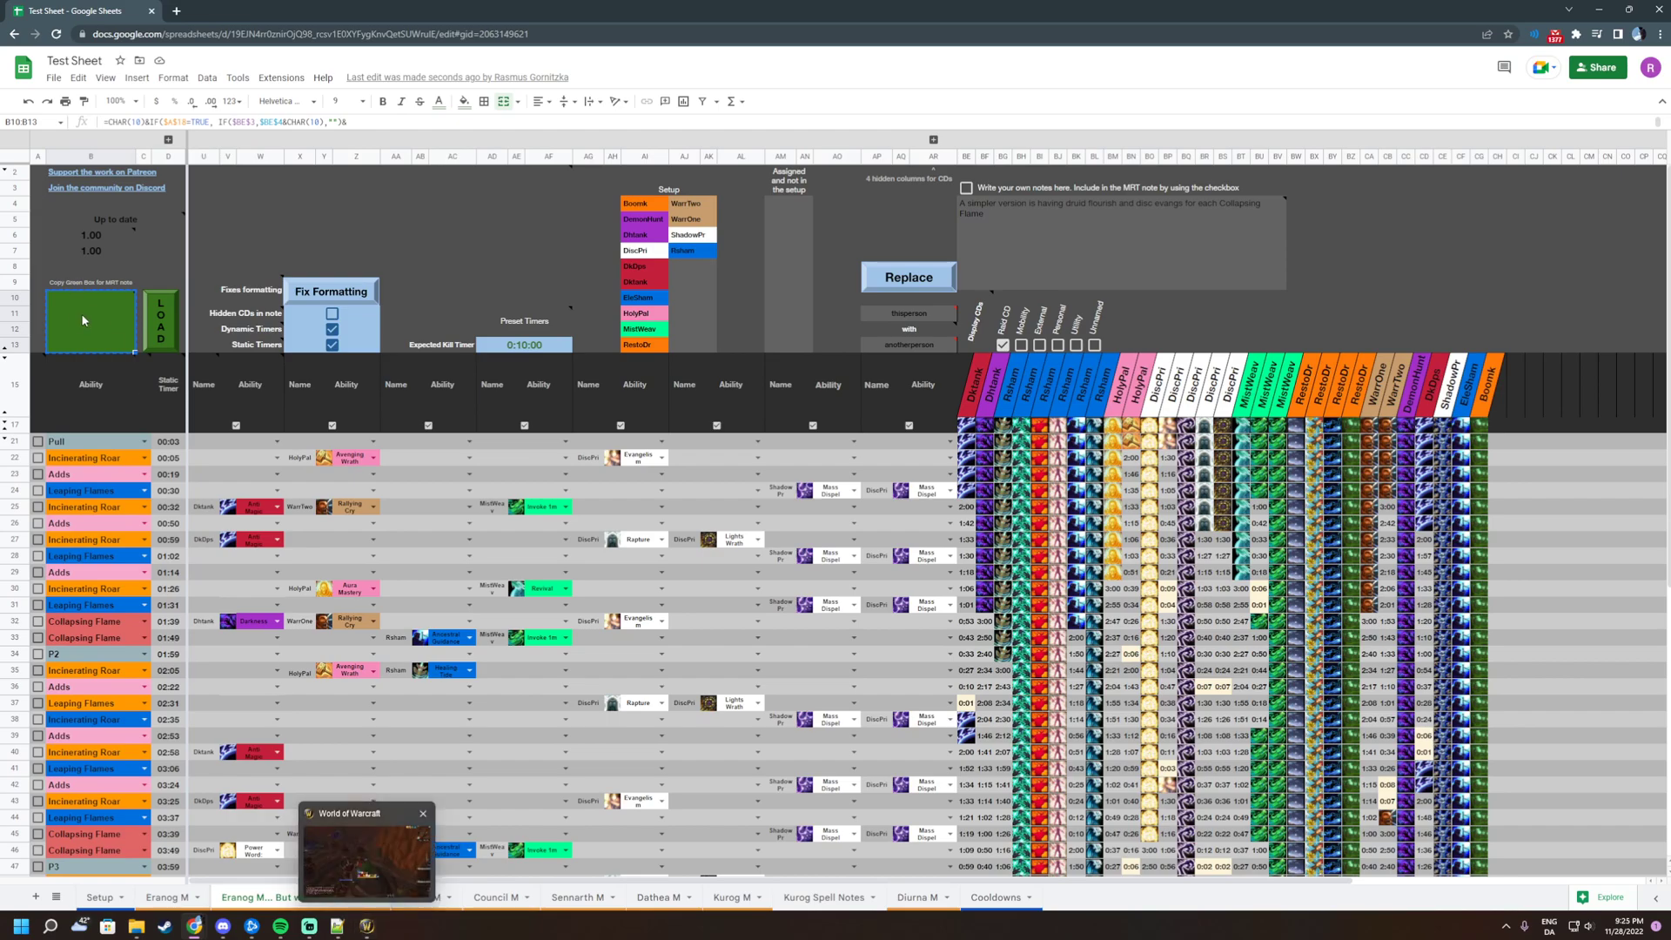
{"action": "left_click", "coordinate": [366, 925]}
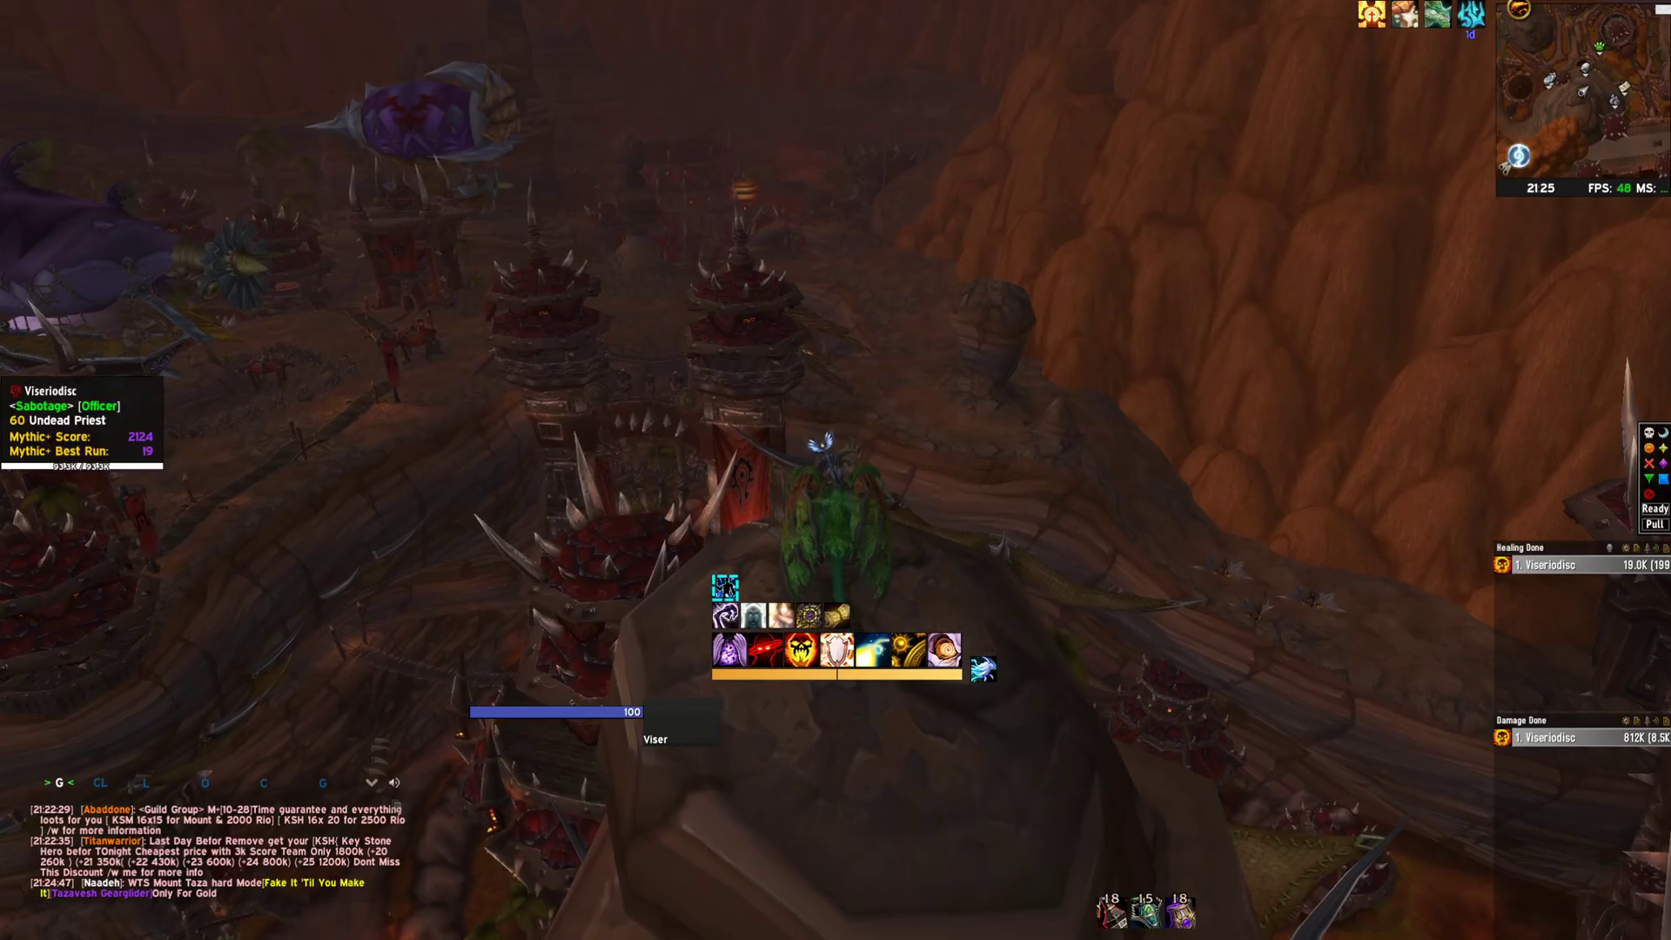
Open Method Raid Tools with /mrt and paste the copied cooldown assignments into its main Note
{"action": "type", "text": "/mrt"}
{"action": "key", "text": "Return"}
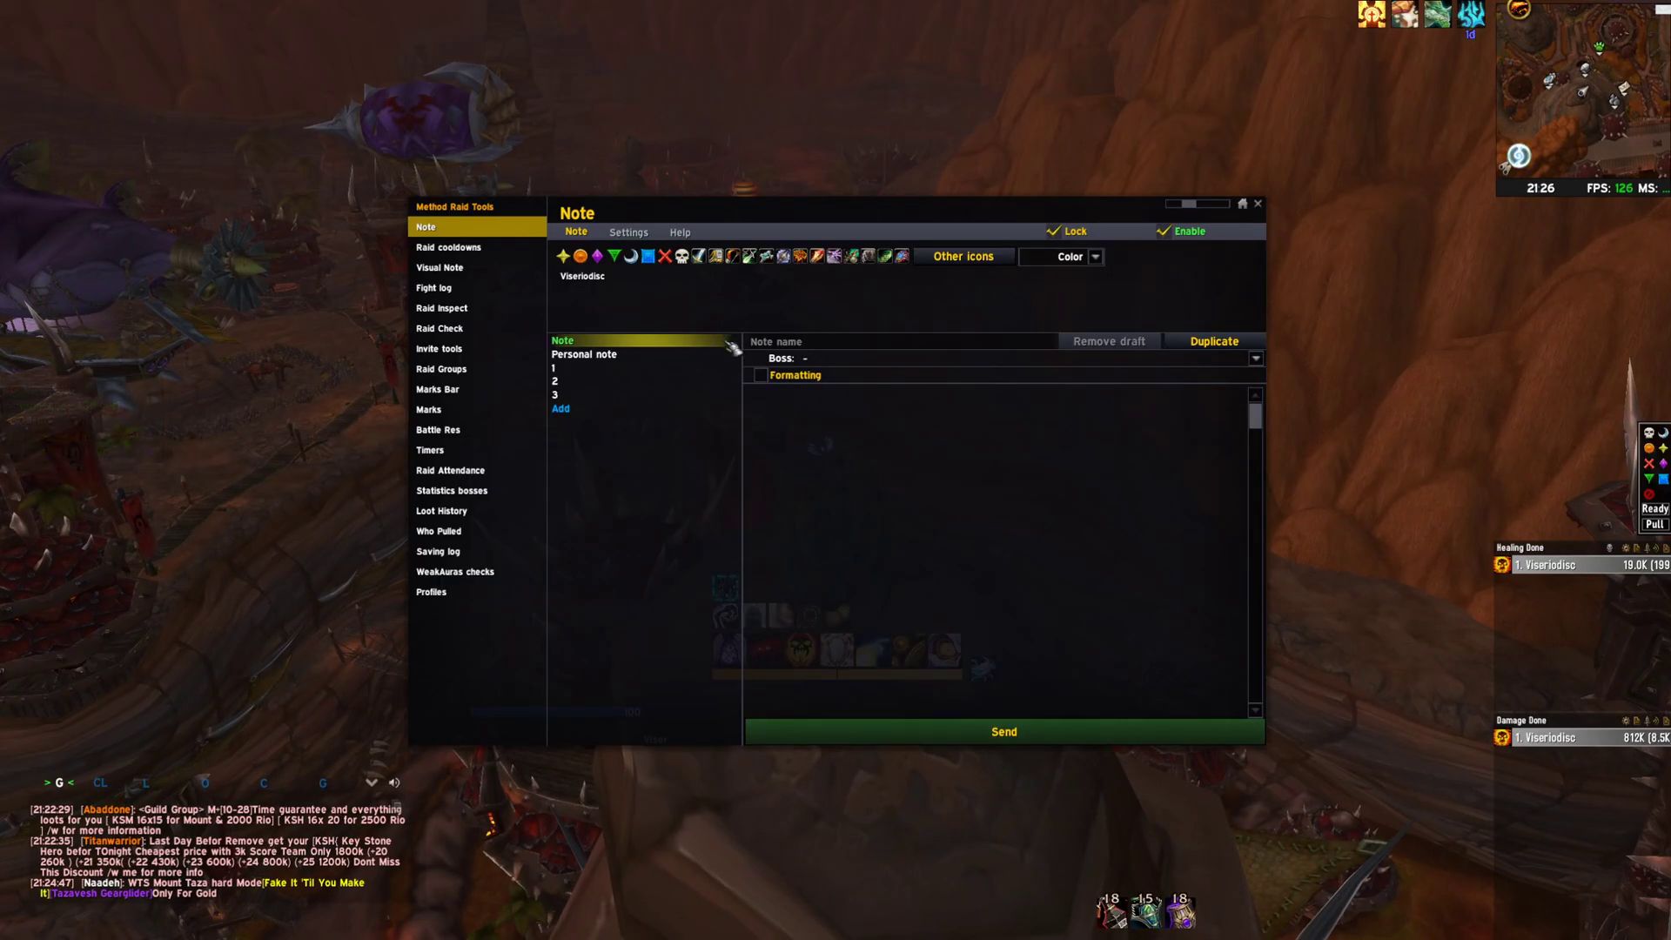
{"action": "left_click", "coordinate": [463, 212]}
{"action": "left_click", "coordinate": [505, 237]}
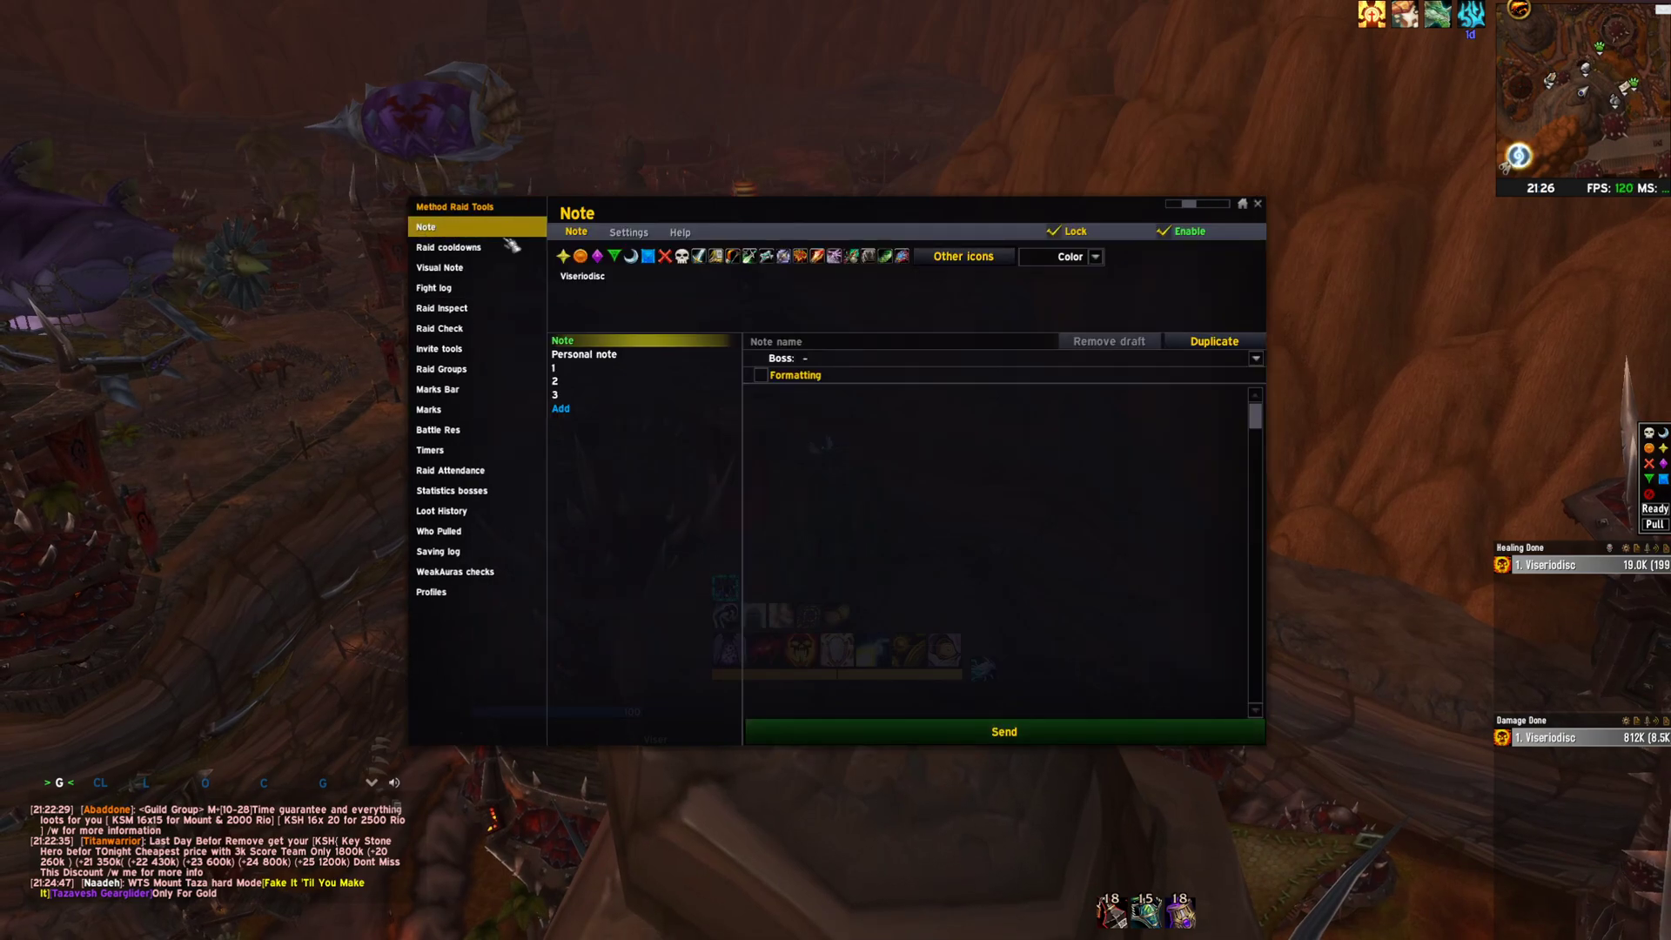
{"action": "left_click", "coordinate": [815, 463]}
{"action": "key", "text": "ctrl+v"}
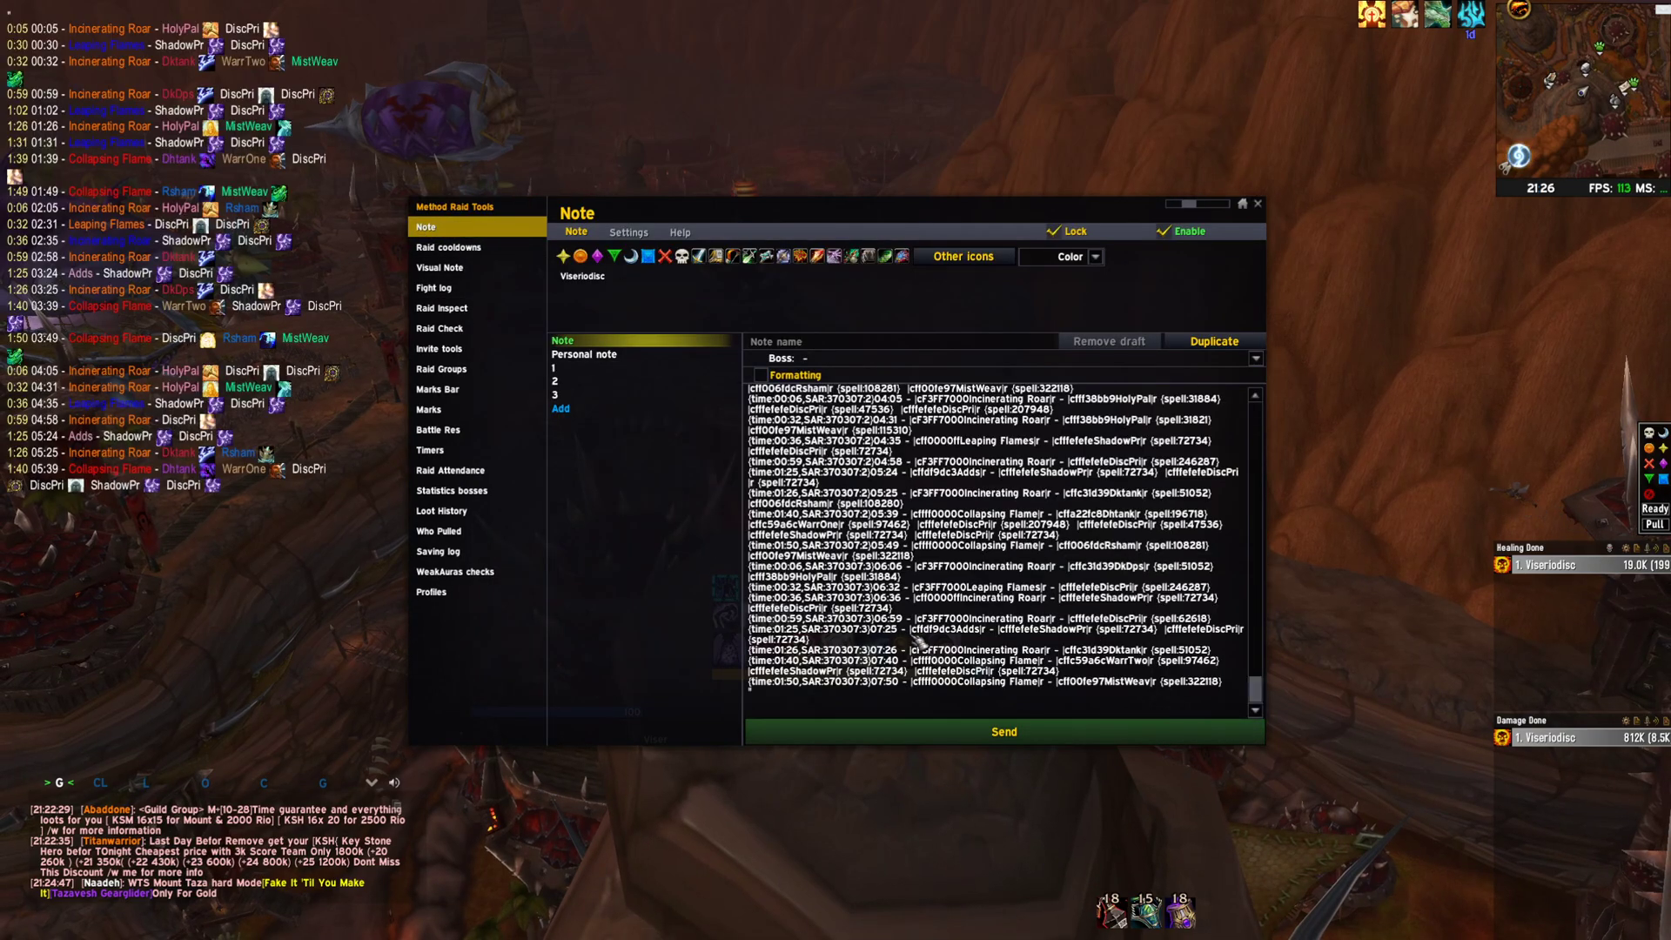
Unlock the on-screen raid note and enlarge its frame so each assignment line fits, moving the Method Raid Tools window out of the way
{"action": "left_click_drag", "start_coordinate": [777, 204], "coordinate": [880, 180]}
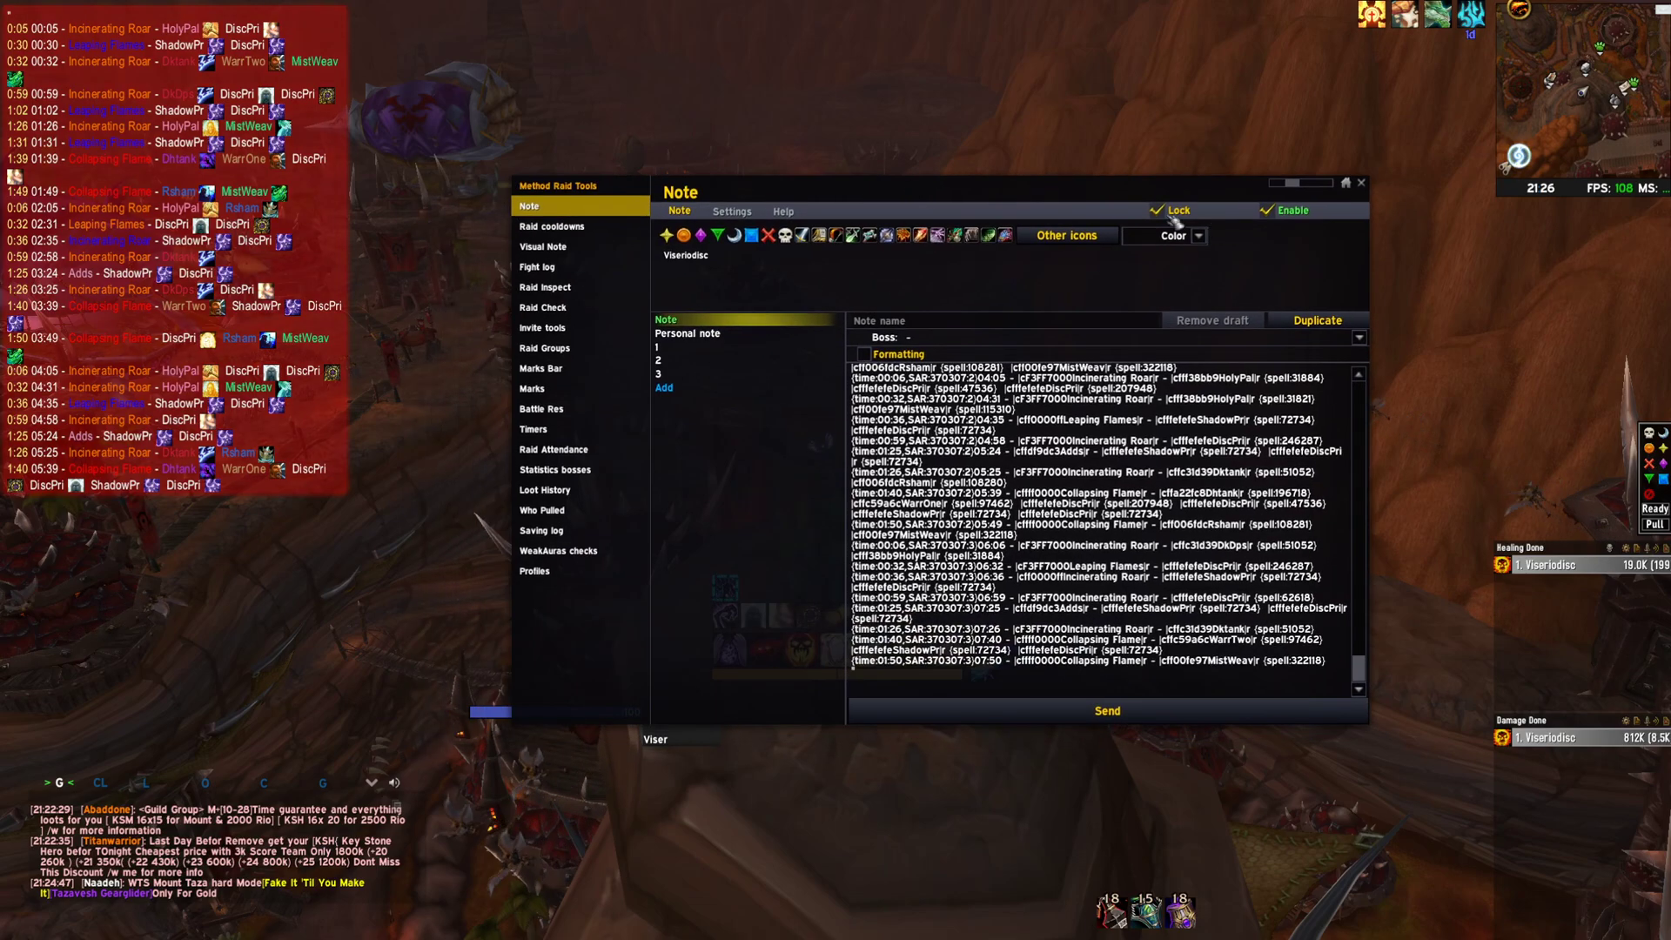
{"action": "left_click", "coordinate": [1167, 210]}
{"action": "left_click_drag", "start_coordinate": [1052, 185], "coordinate": [1320, 164]}
{"action": "left_click_drag", "start_coordinate": [347, 493], "coordinate": [634, 579]}
{"action": "left_click_drag", "start_coordinate": [1257, 176], "coordinate": [918, 125]}
Try the note's timer setting "Hide lines with timers but without my name", switching it on and off again
{"action": "left_click", "coordinate": [659, 136]}
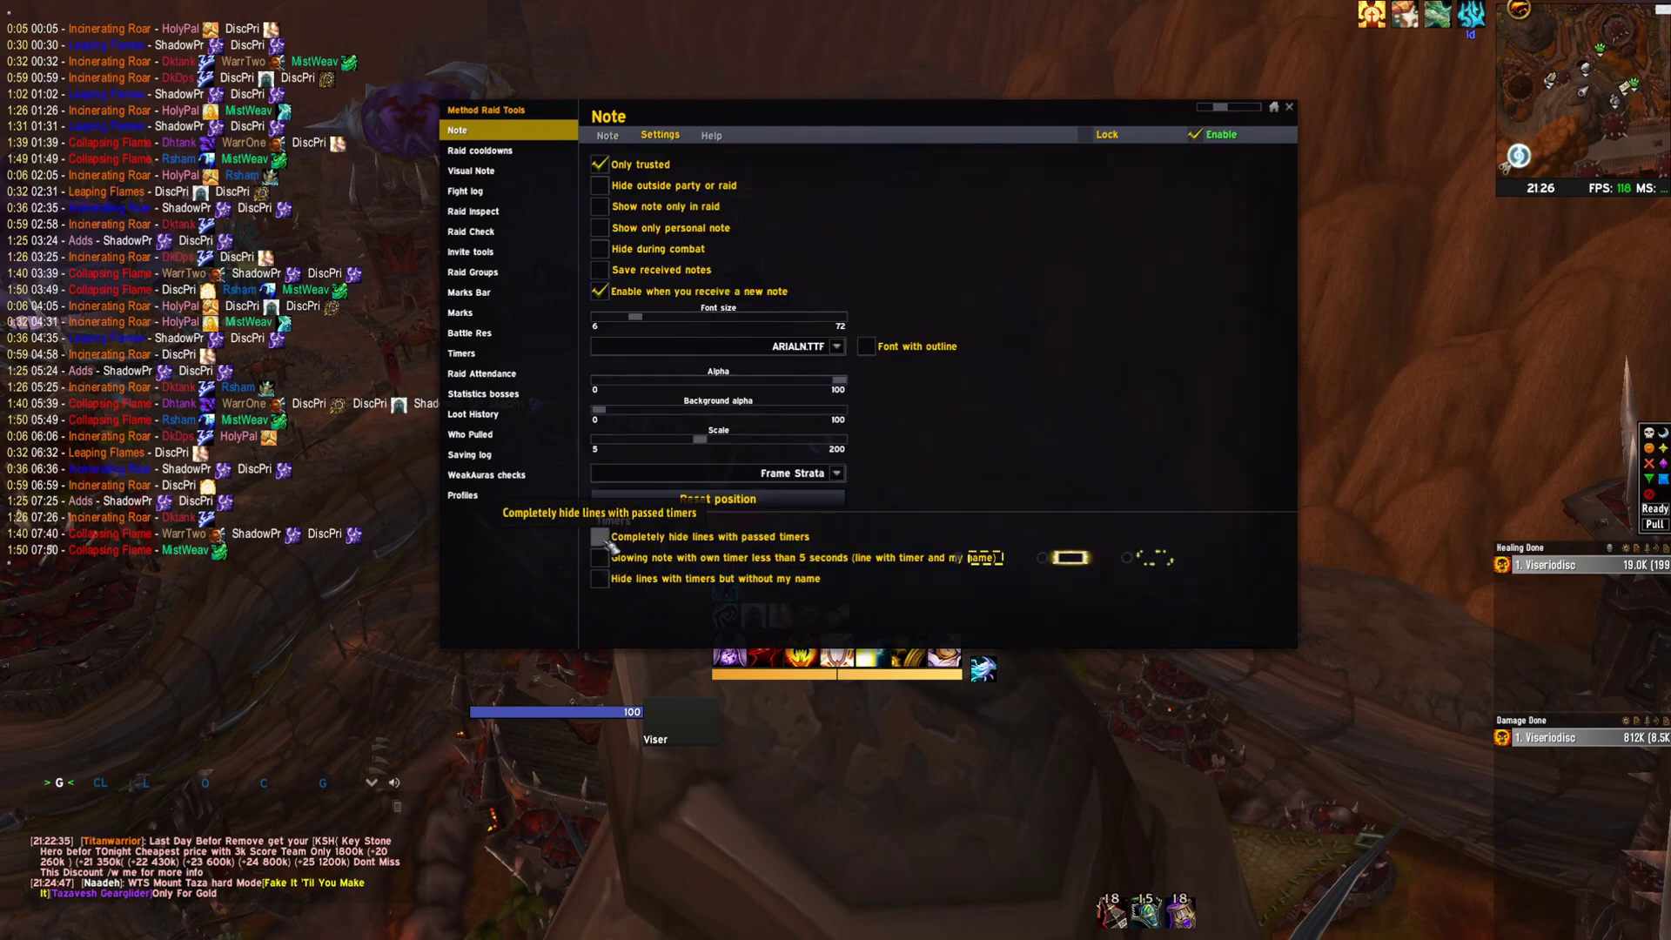
{"action": "left_click", "coordinate": [604, 582]}
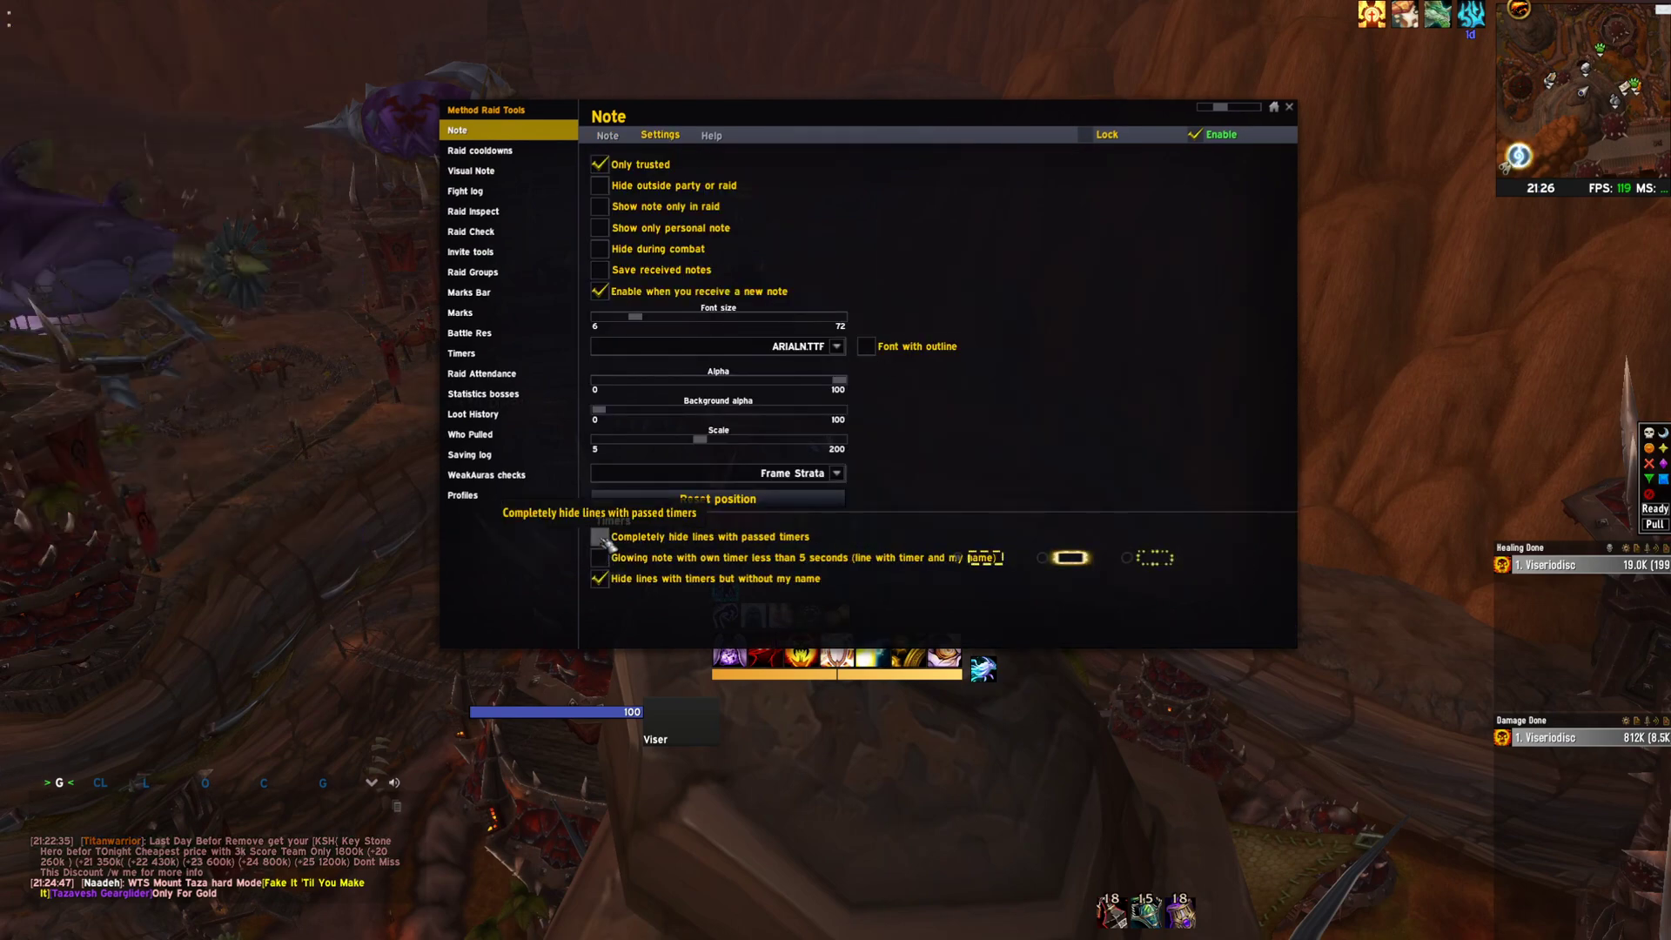
{"action": "key", "text": "alt+Tab"}
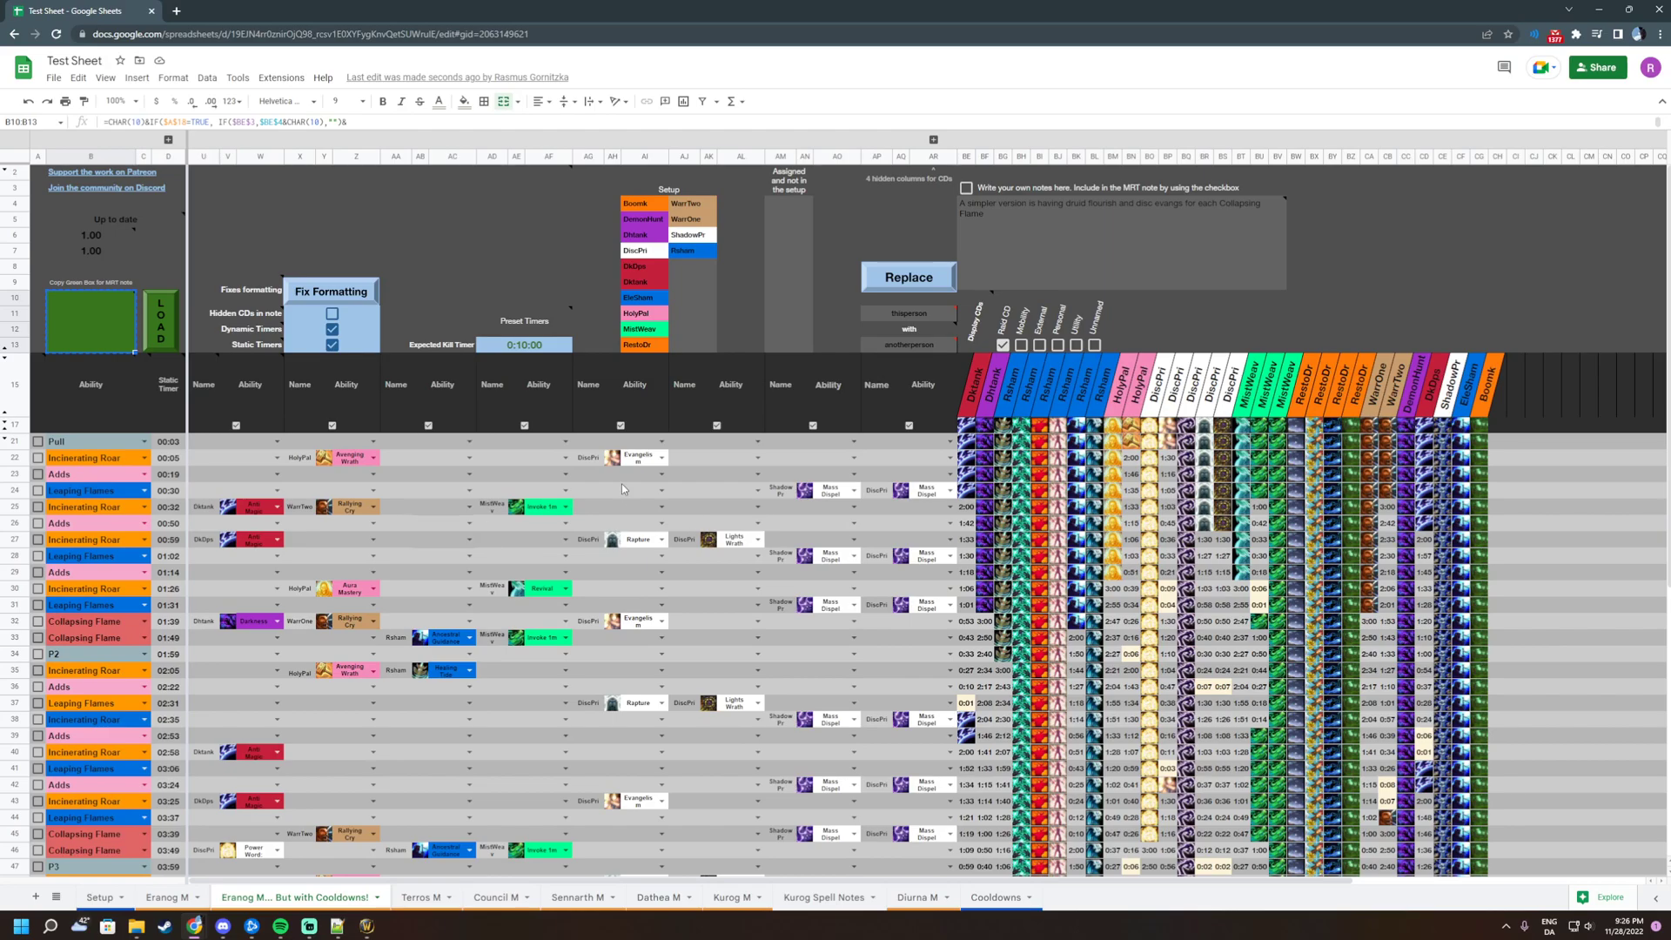
{"action": "key", "text": "alt+Tab"}
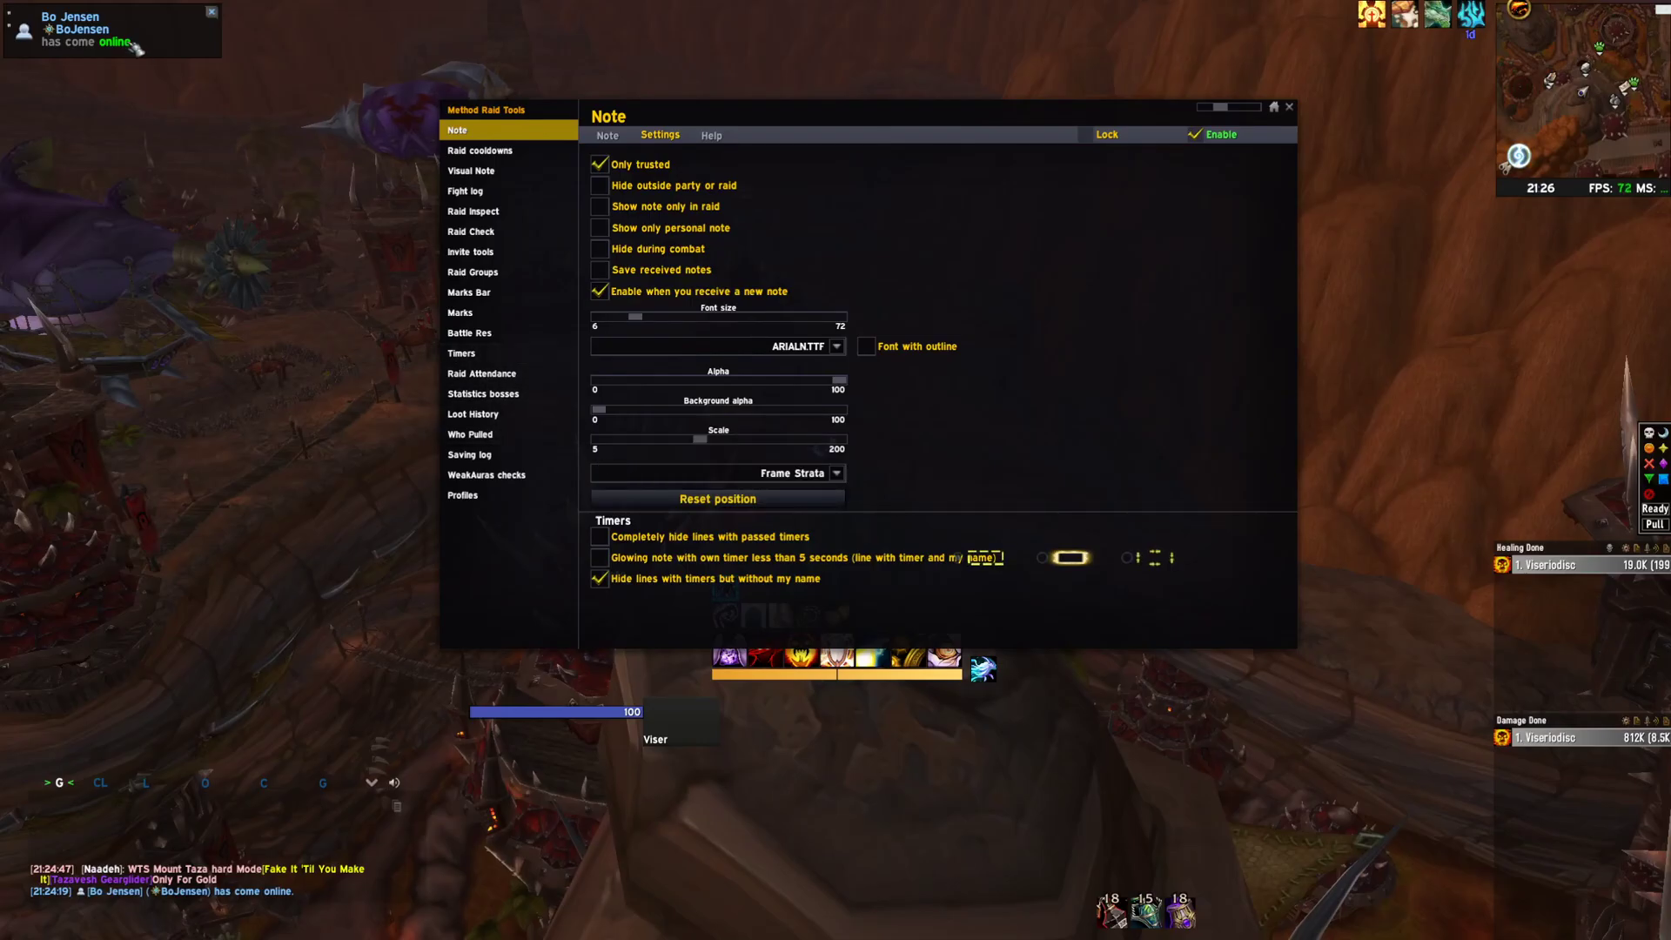
{"action": "left_click_drag", "start_coordinate": [714, 120], "coordinate": [832, 120]}
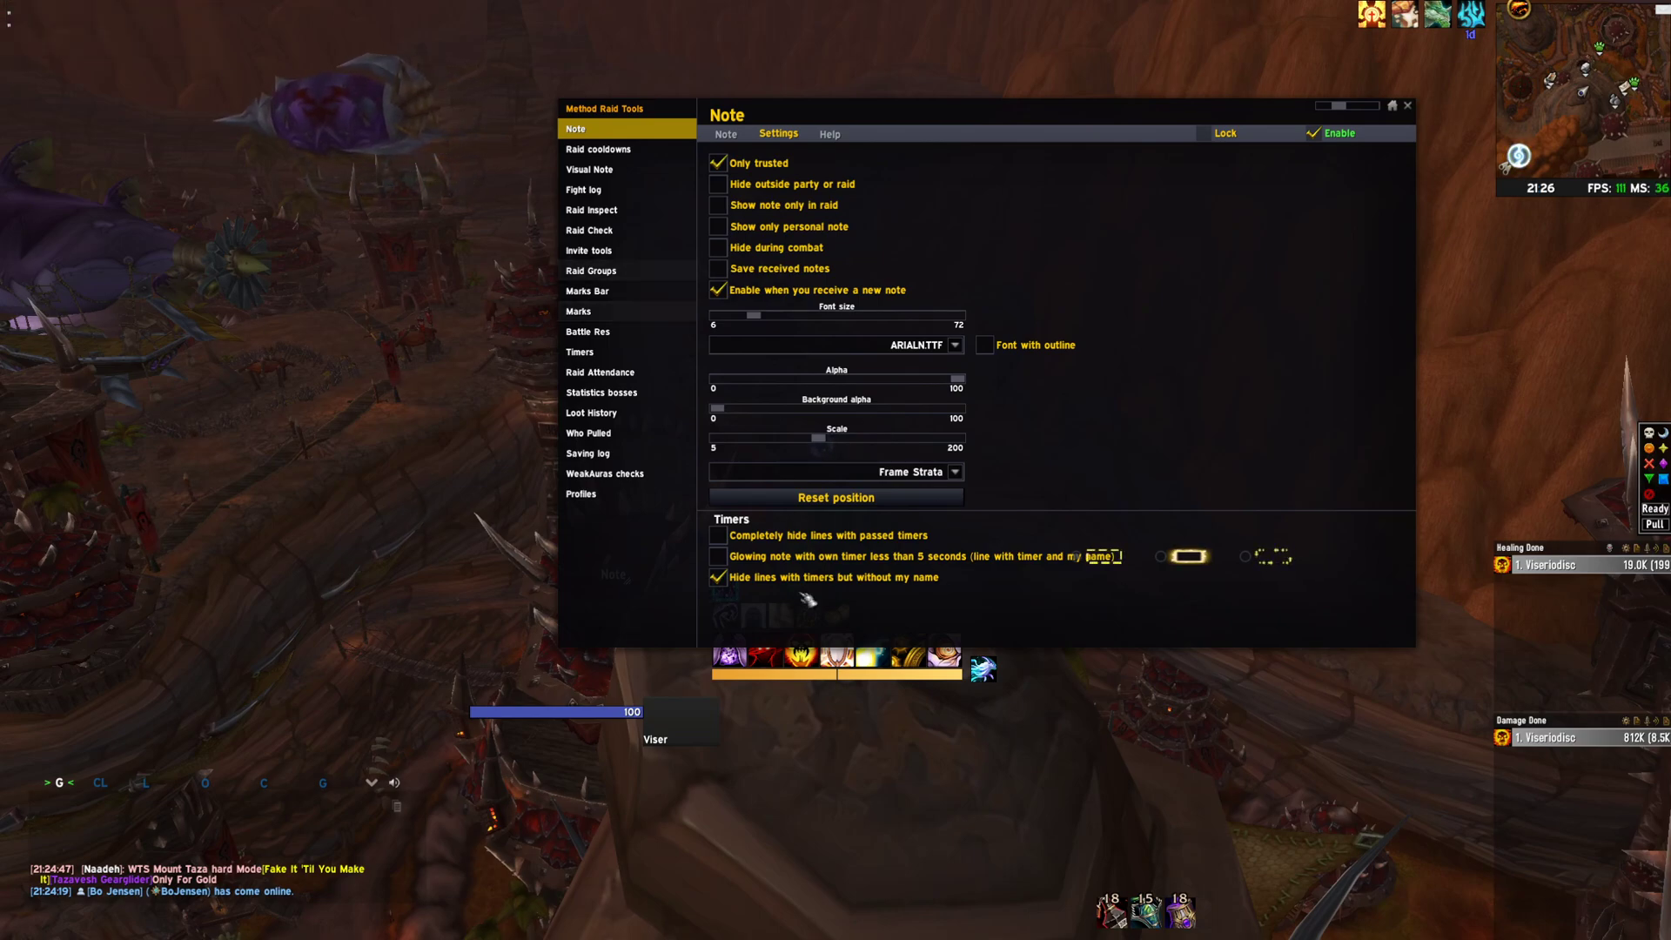
{"action": "left_click", "coordinate": [718, 577]}
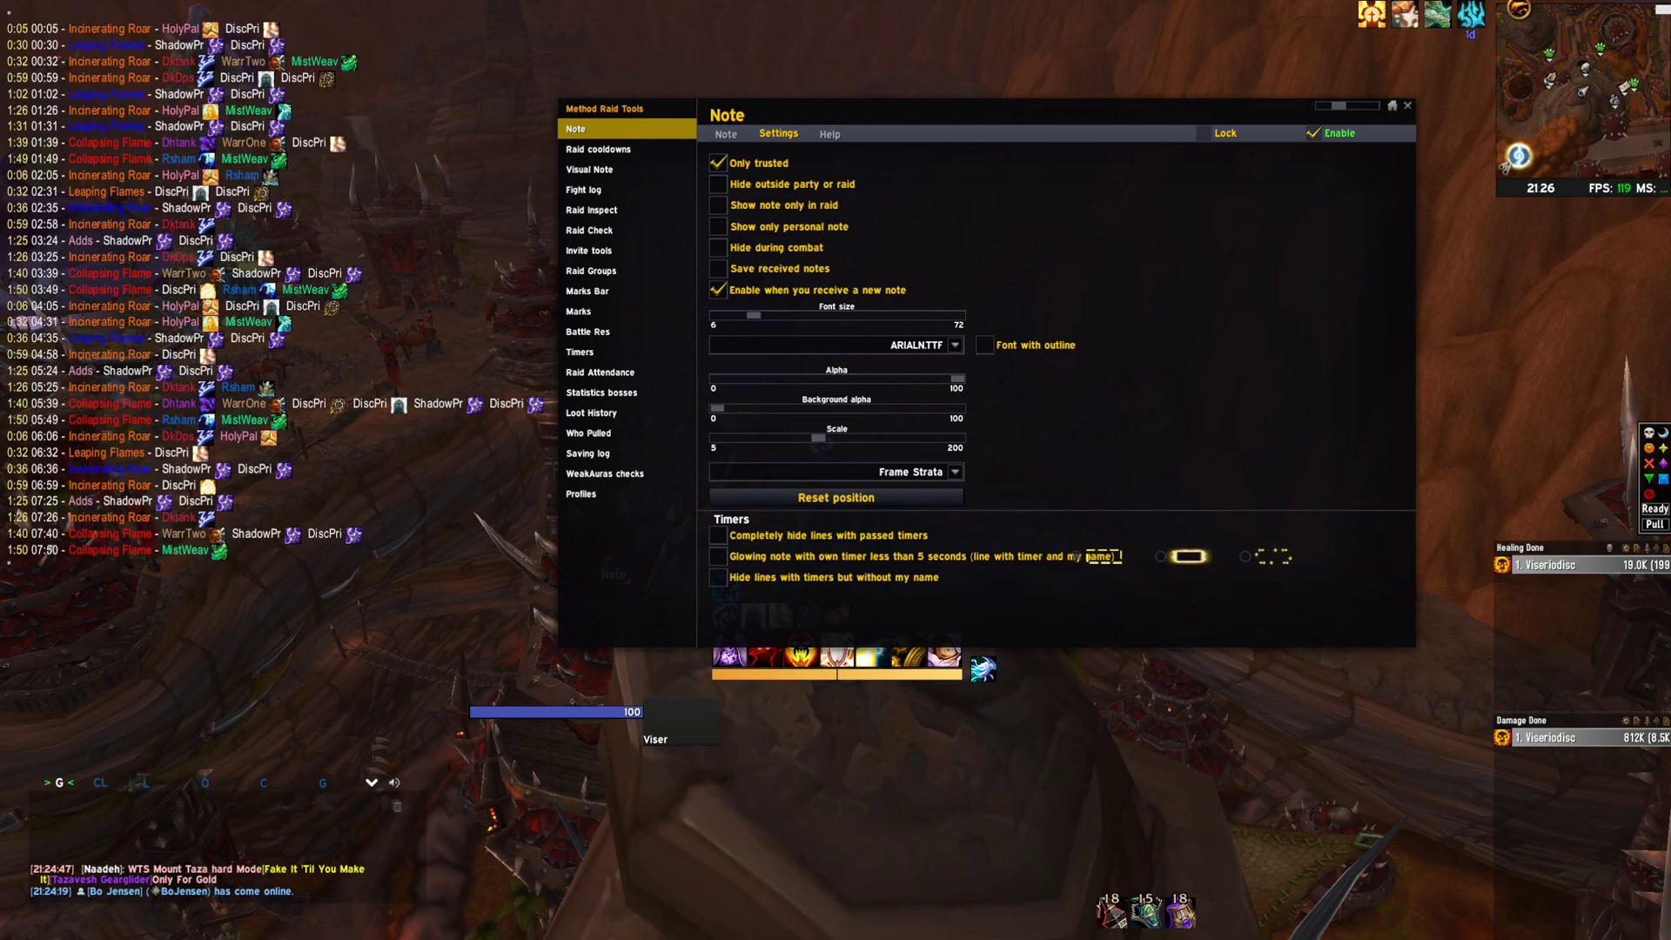
Switch back to the Test Sheet spreadsheet and review the header controls and the MRT note box
{"action": "key", "text": "alt+Tab"}
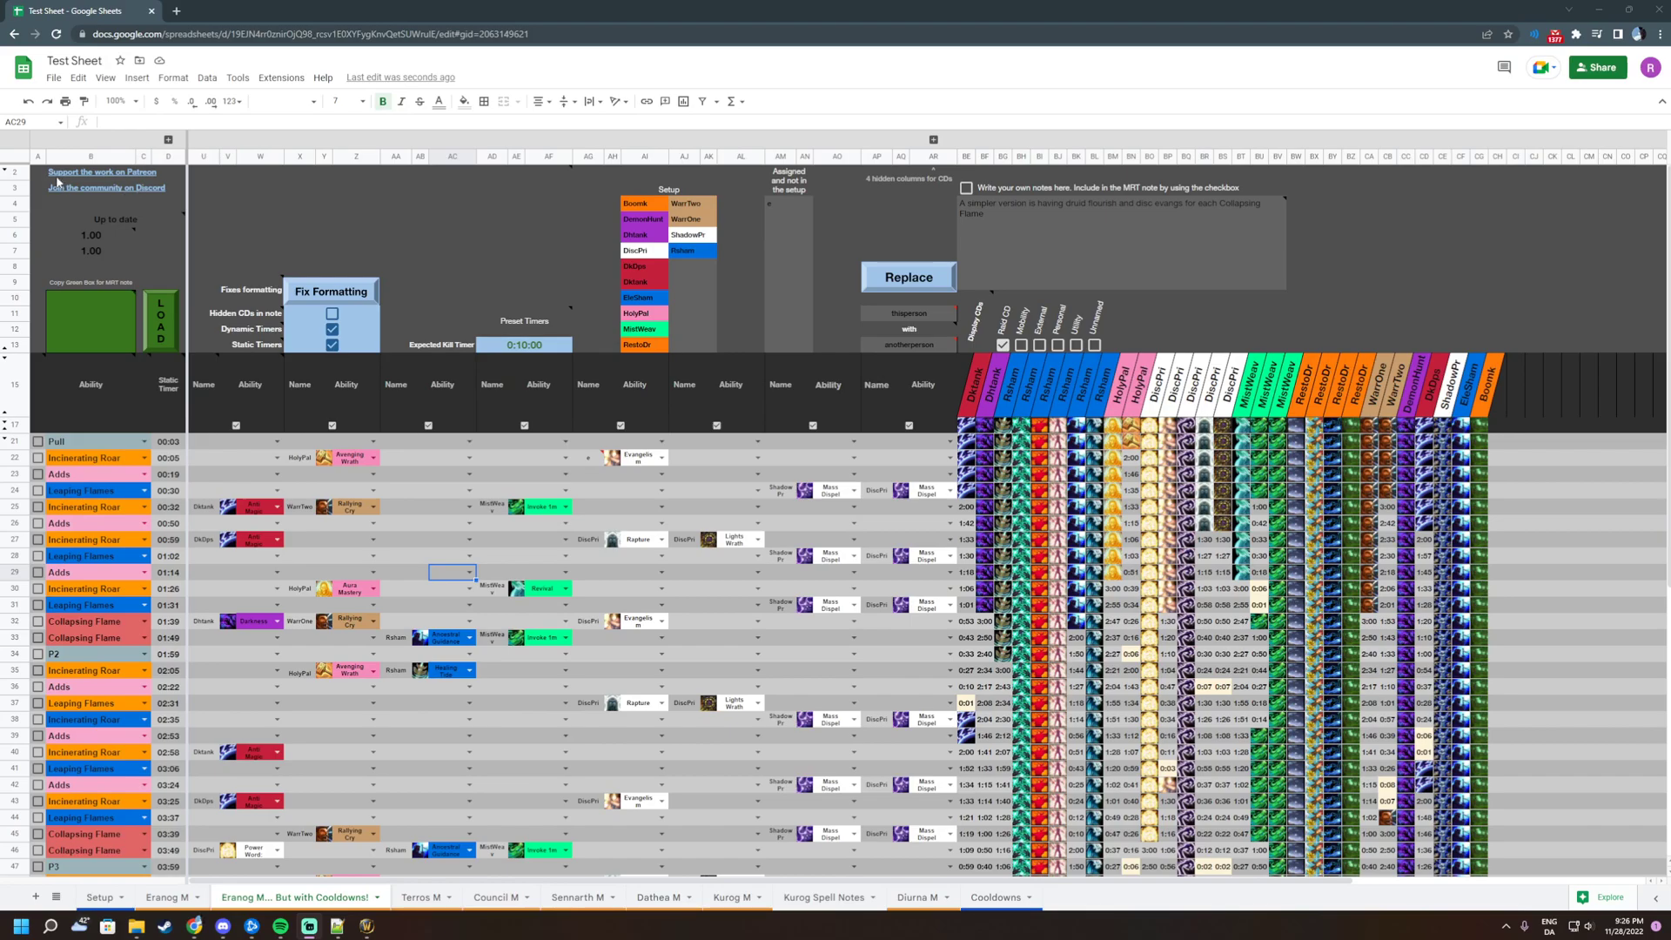
{"action": "left_click_drag", "start_coordinate": [40, 178], "coordinate": [1527, 315]}
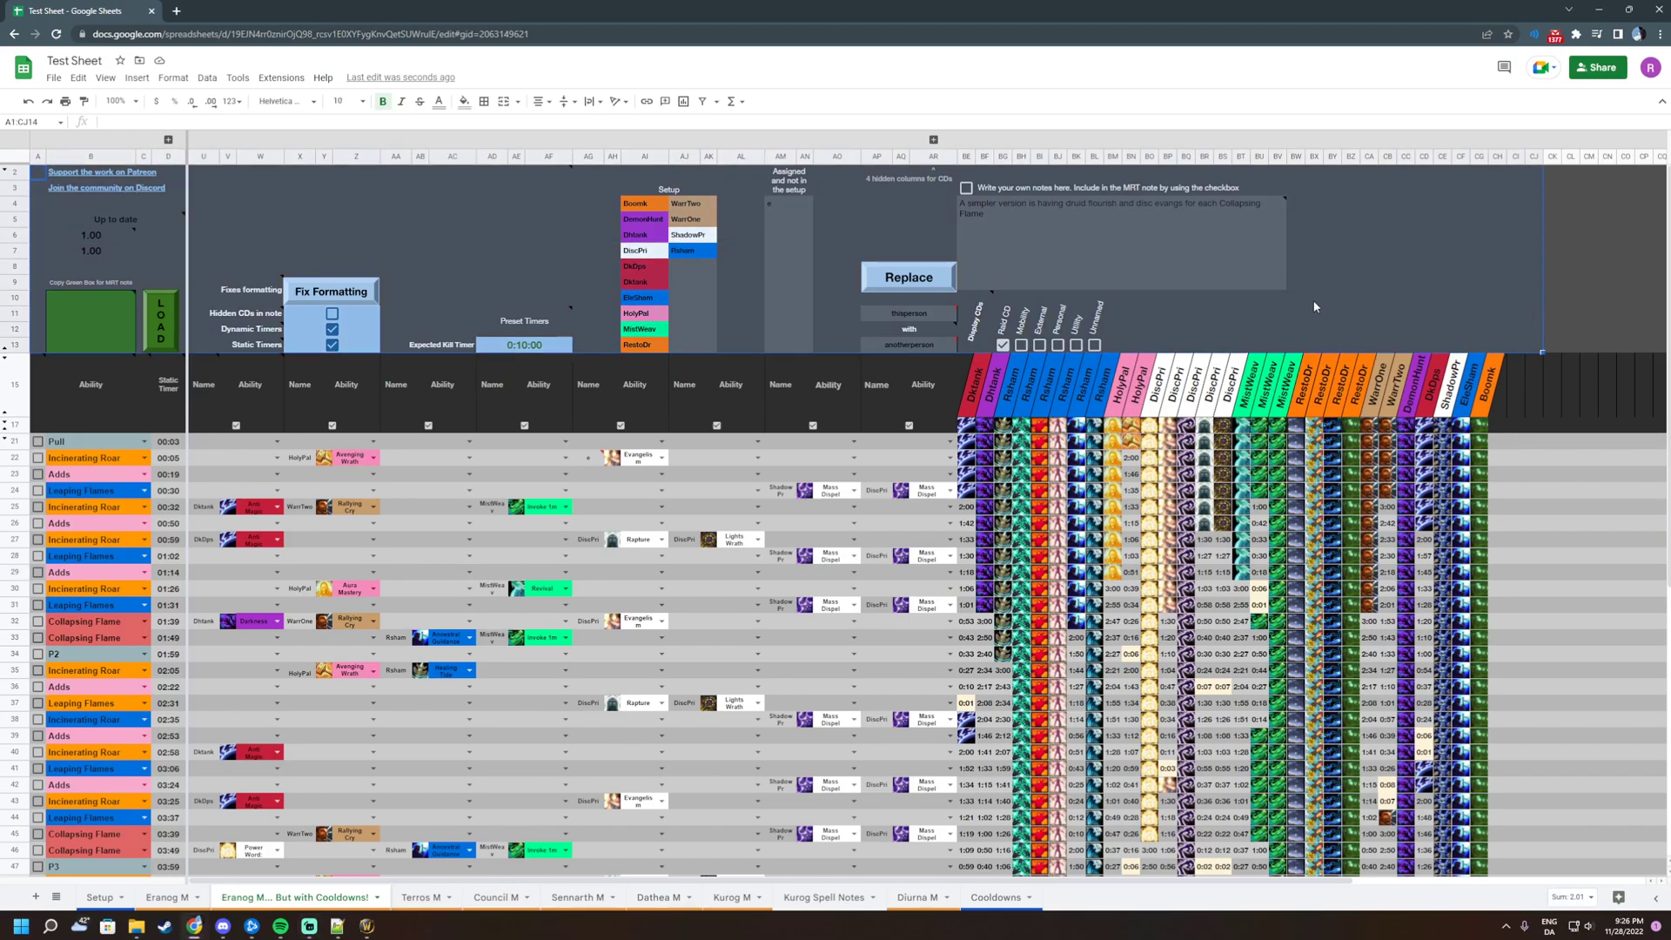
{"action": "left_click", "coordinate": [514, 233]}
{"action": "left_click", "coordinate": [102, 319]}
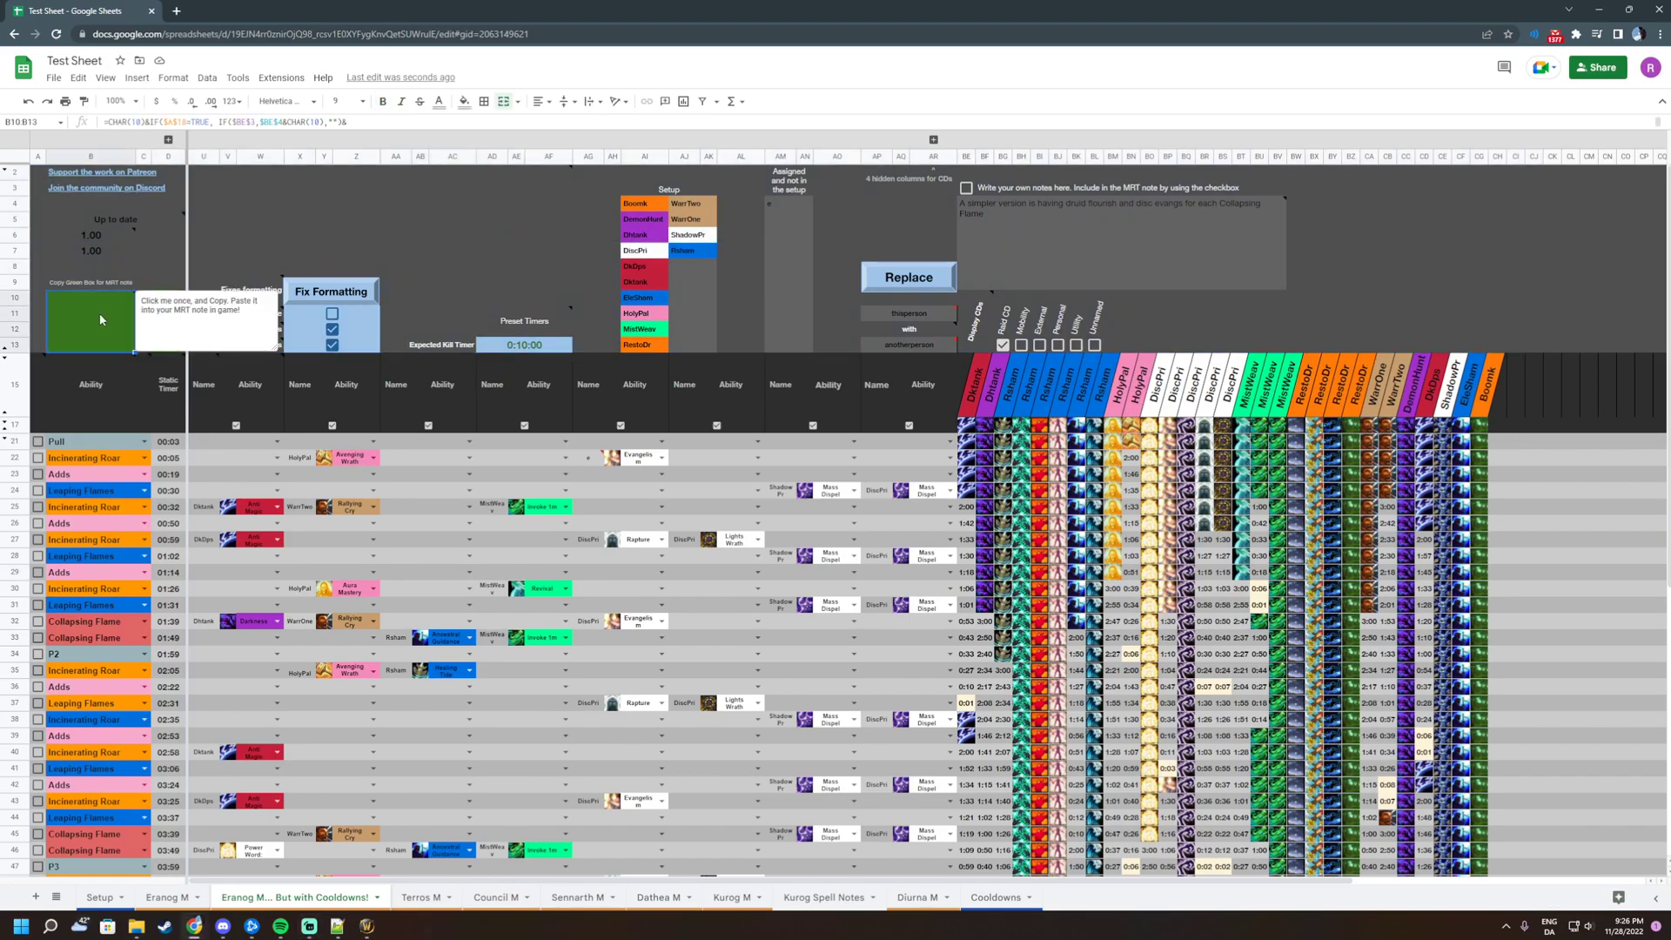
Examine the version status cells in B5:D7 and their explanatory note, along with the boss timeline rows below
{"action": "left_click", "coordinate": [153, 271]}
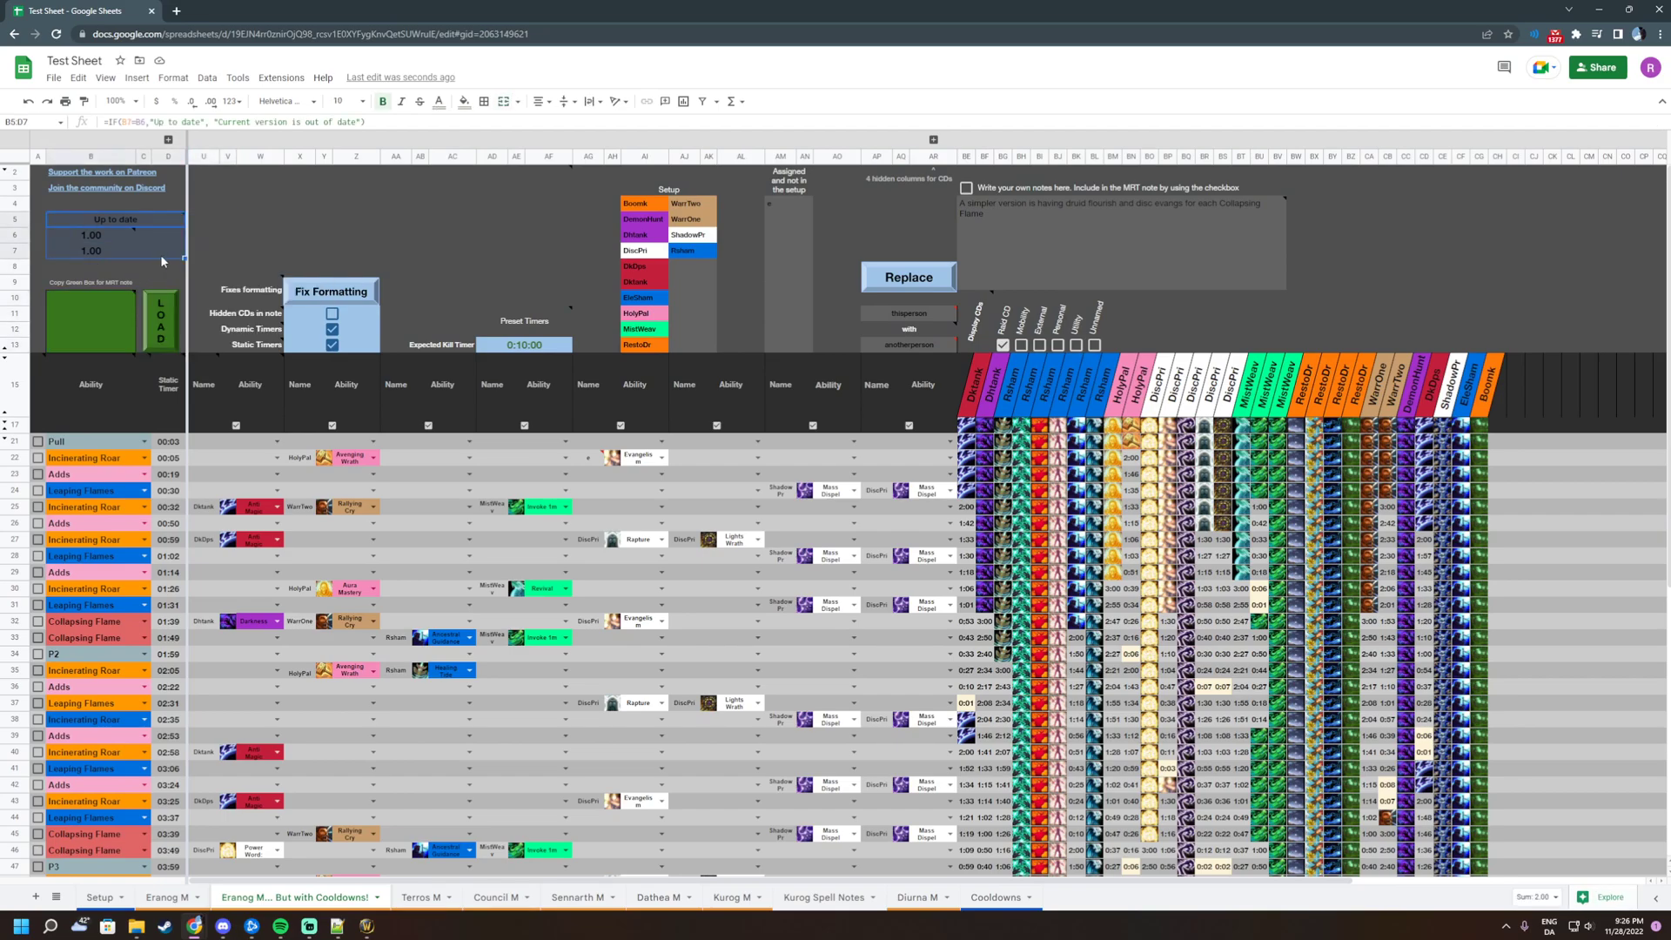
{"action": "left_click", "coordinate": [122, 267]}
{"action": "left_click_drag", "start_coordinate": [117, 249], "coordinate": [143, 226]}
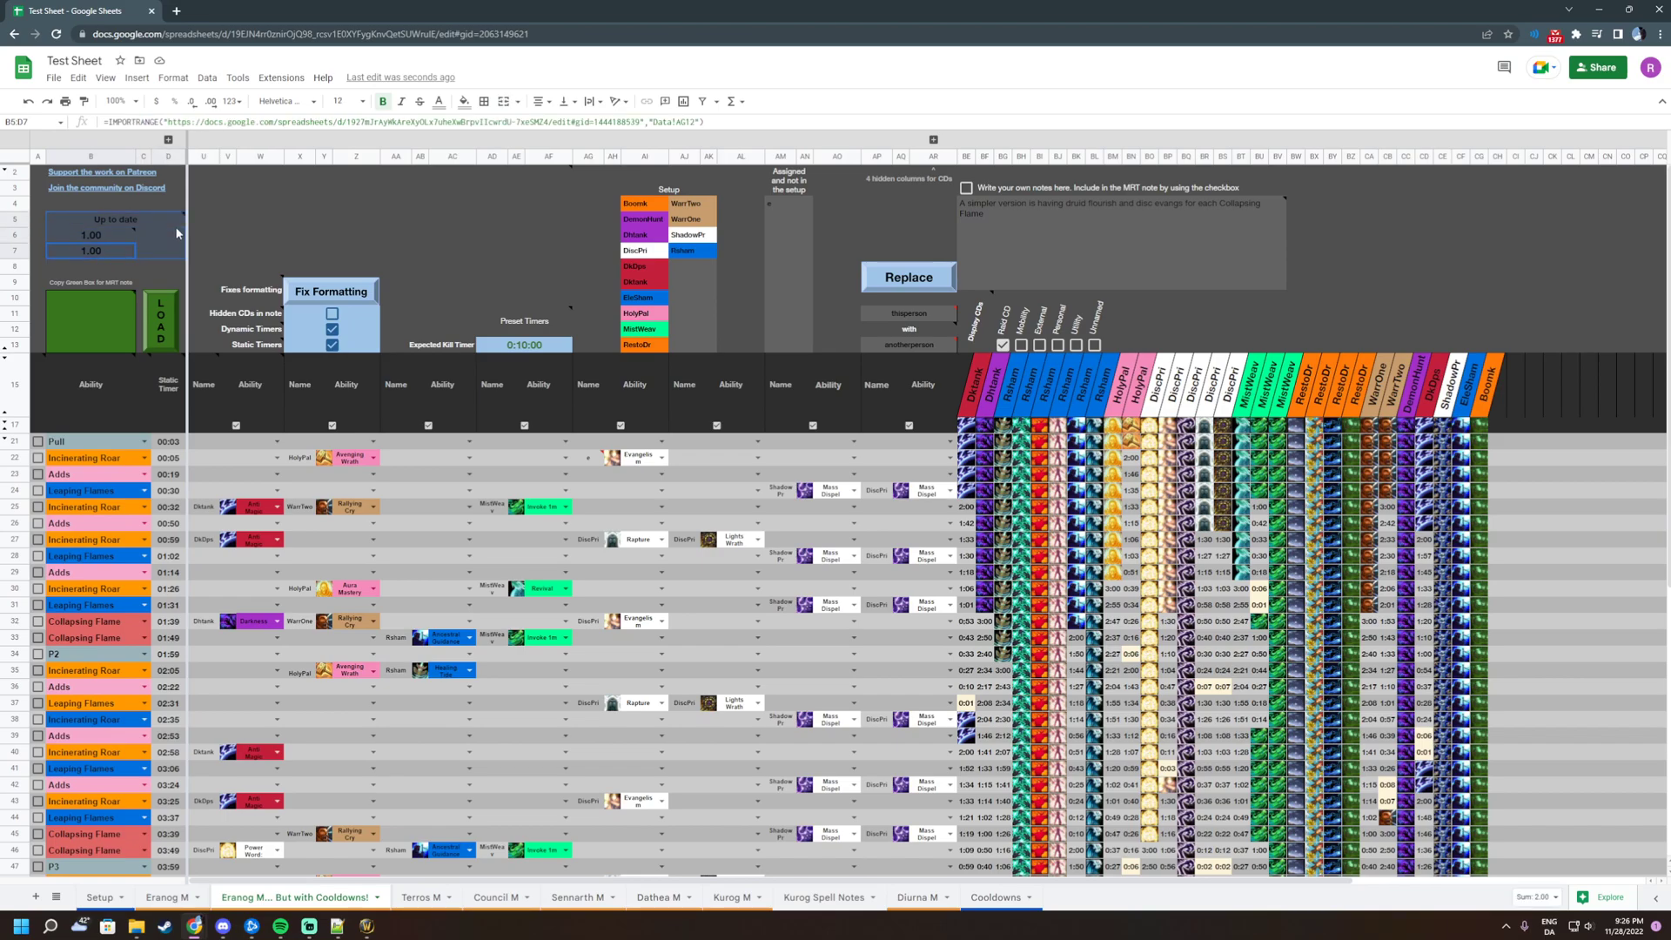
{"action": "left_click", "coordinate": [85, 252]}
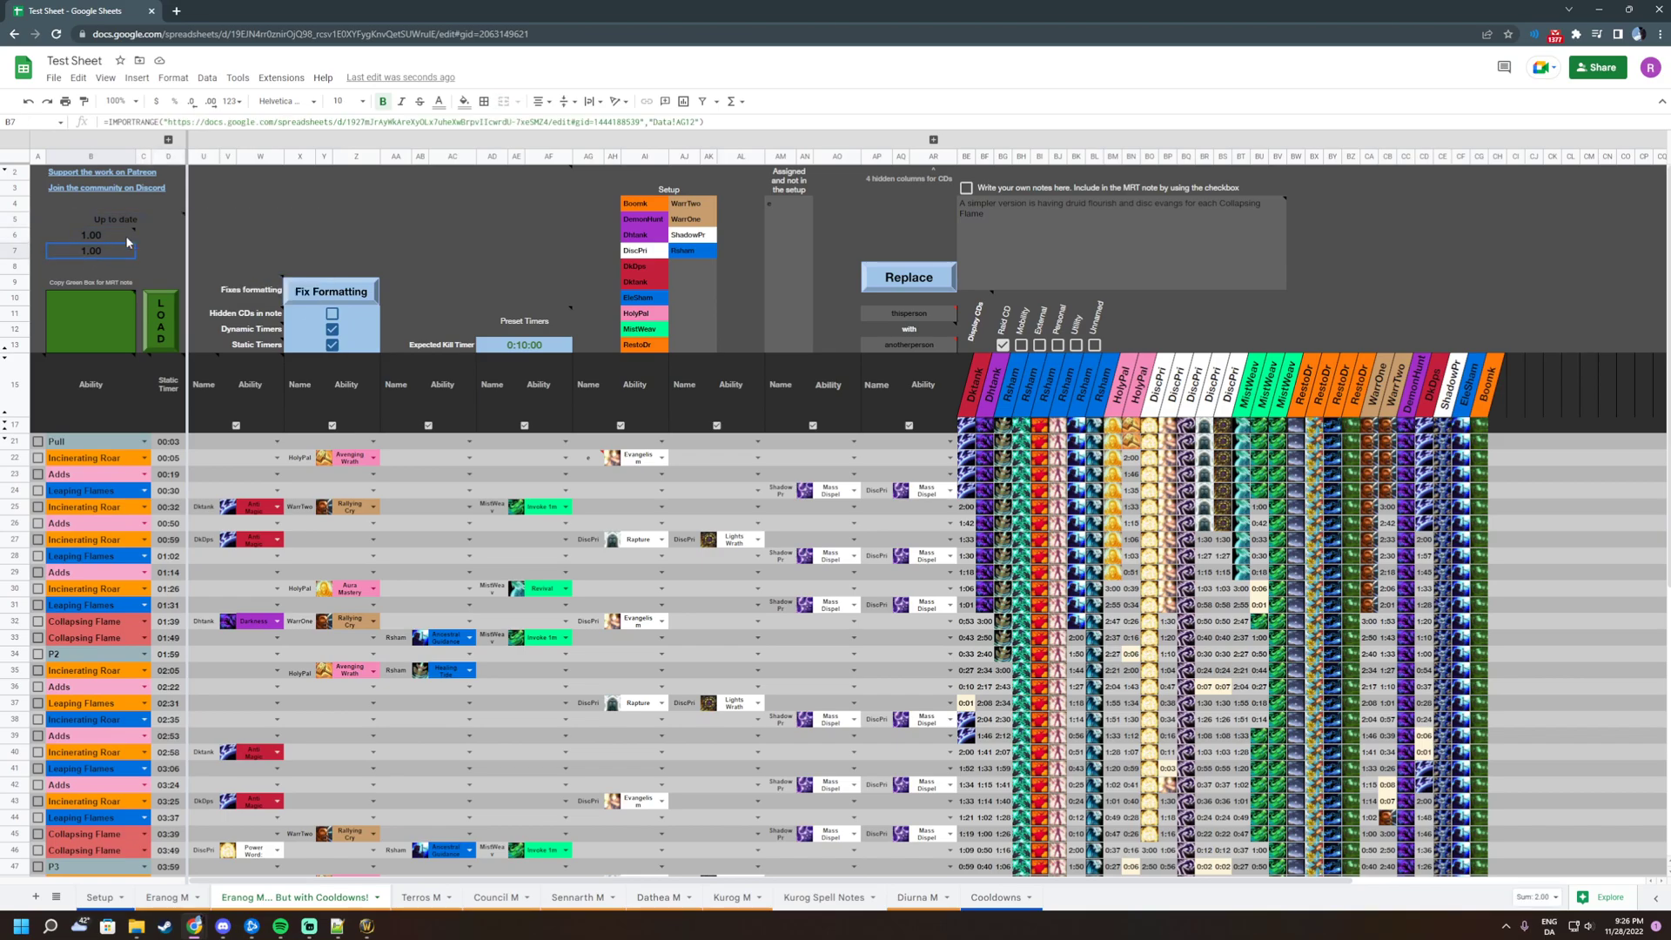
{"action": "left_click", "coordinate": [87, 264]}
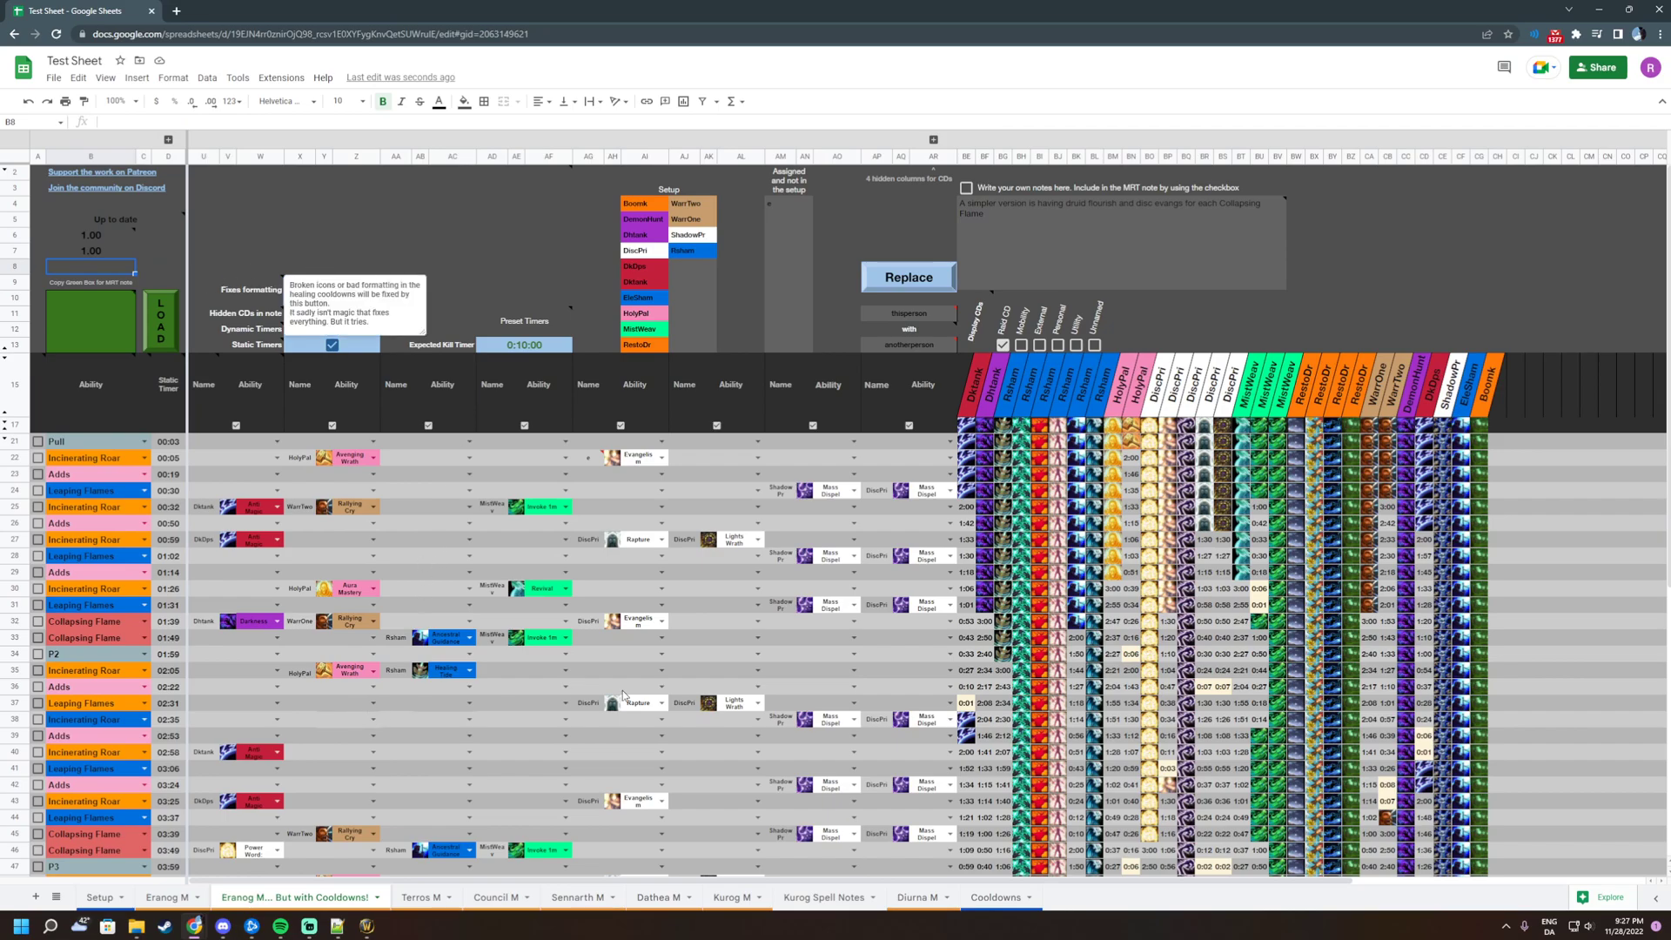
{"action": "scroll", "coordinate": [747, 635], "scroll_direction": "down", "scroll_amount": 5}
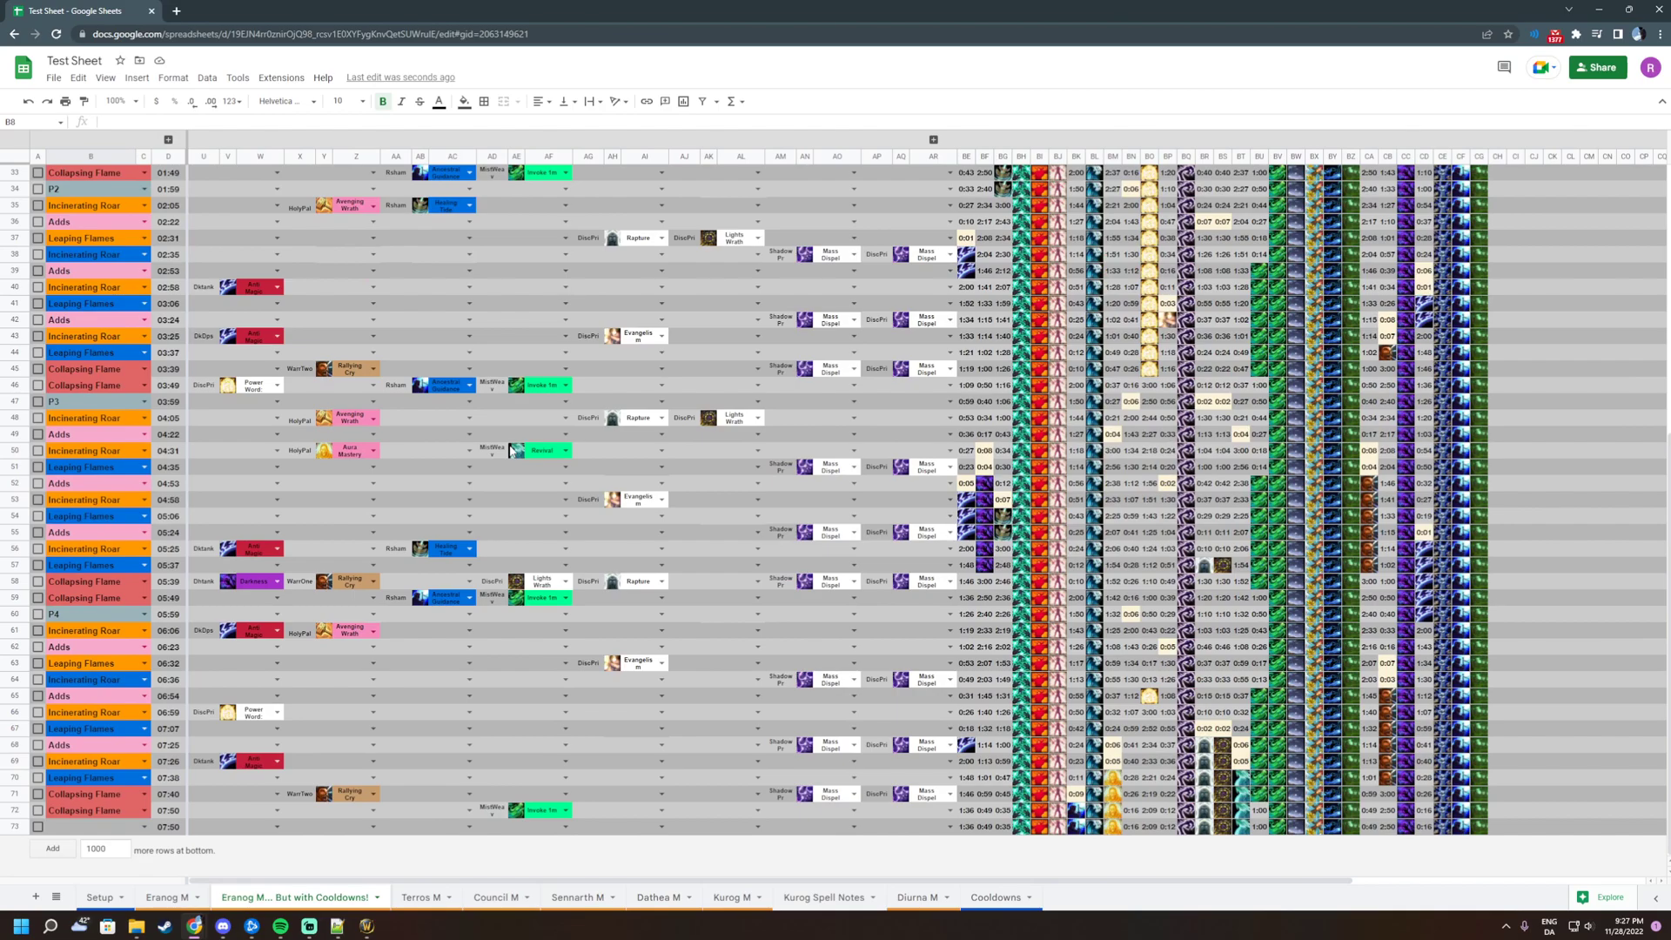
{"action": "scroll", "coordinate": [509, 452], "scroll_direction": "up", "scroll_amount": 5}
{"action": "left_click_drag", "start_coordinate": [95, 251], "coordinate": [159, 224]}
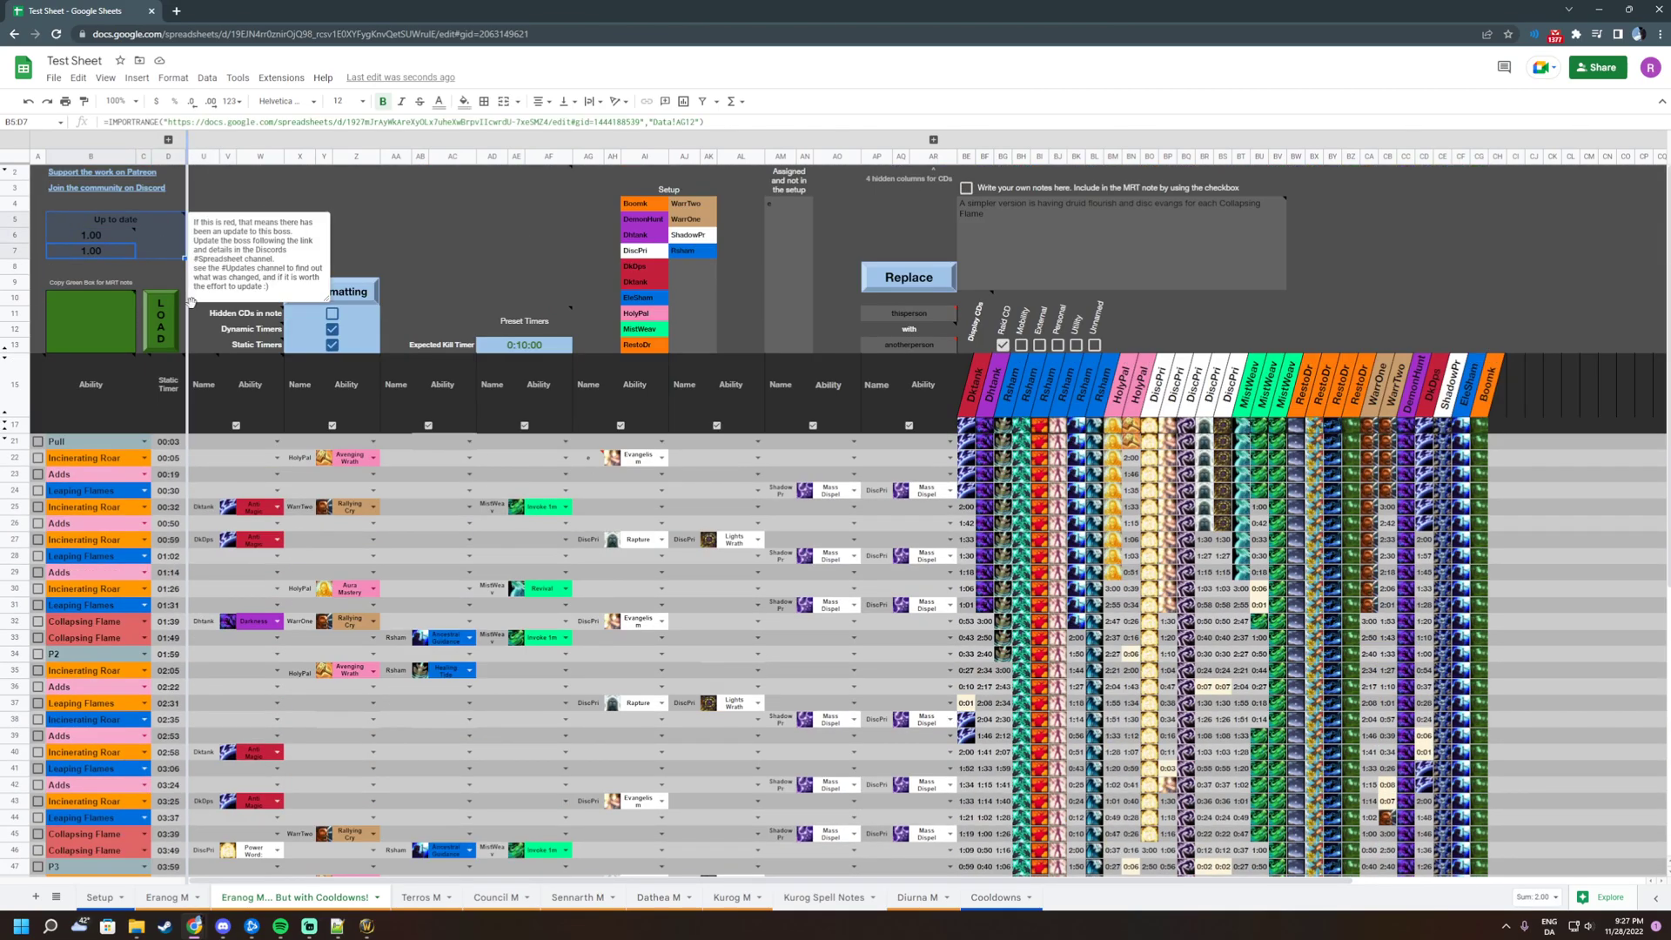
{"action": "mouse_move", "coordinate": [209, 377]}
{"action": "left_click", "coordinate": [315, 204]}
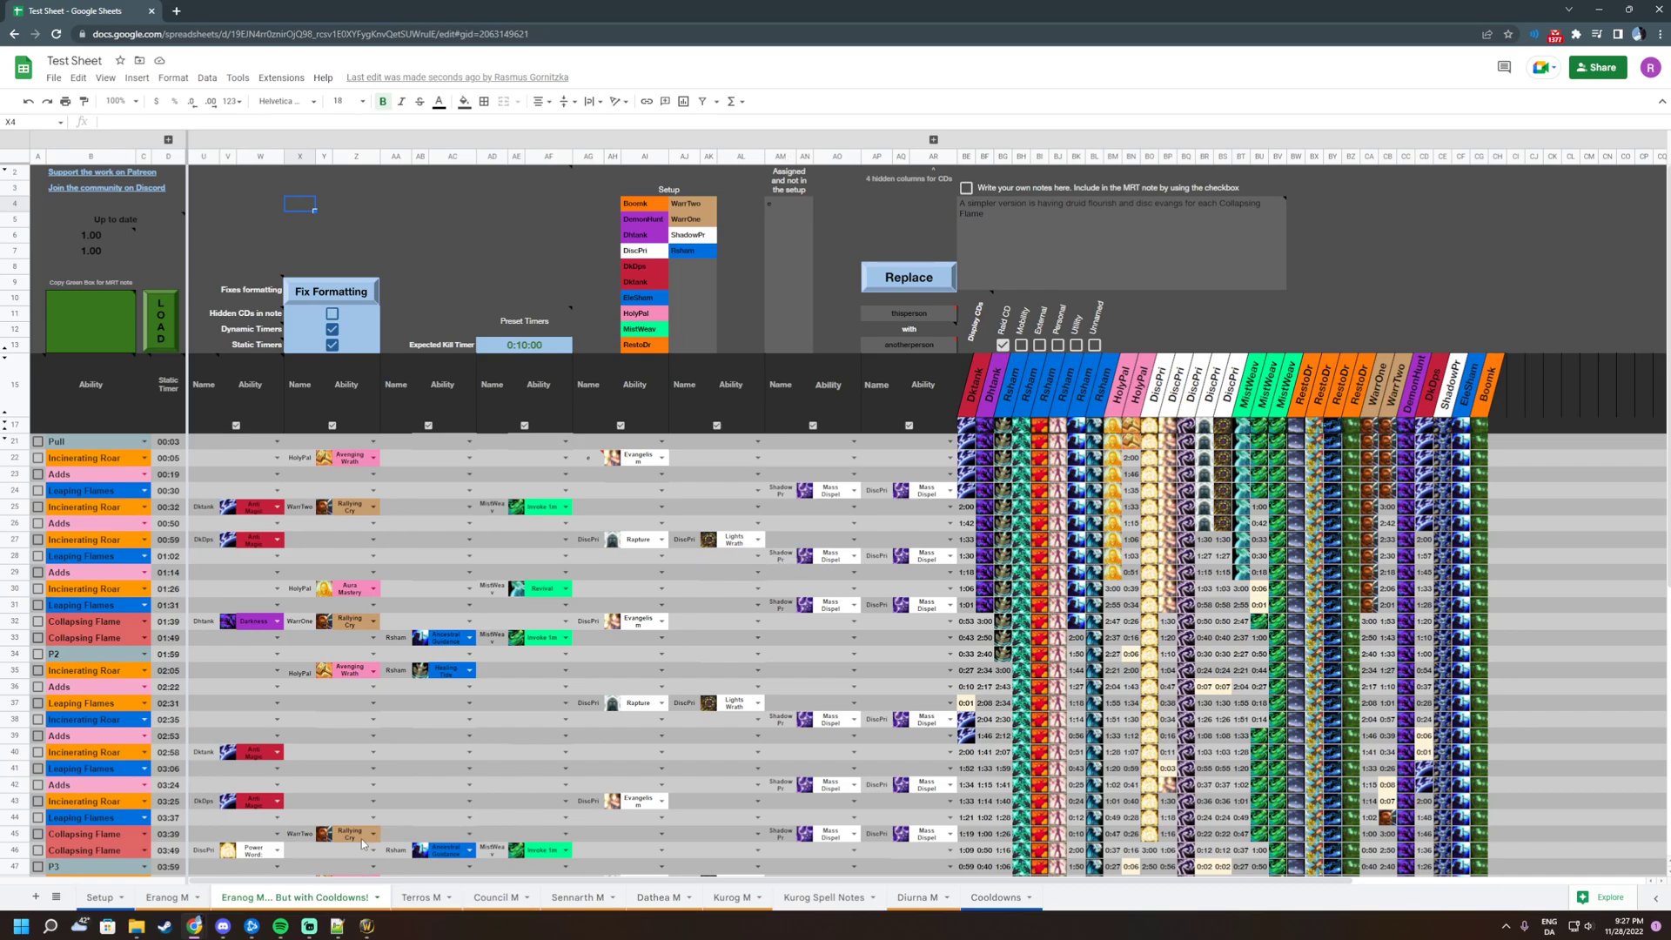
Try copying the "Eranog M... But with Cooldowns!" sheet into an existing spreadsheet, closing the file picker without choosing a file
{"action": "right_click", "coordinate": [303, 899]}
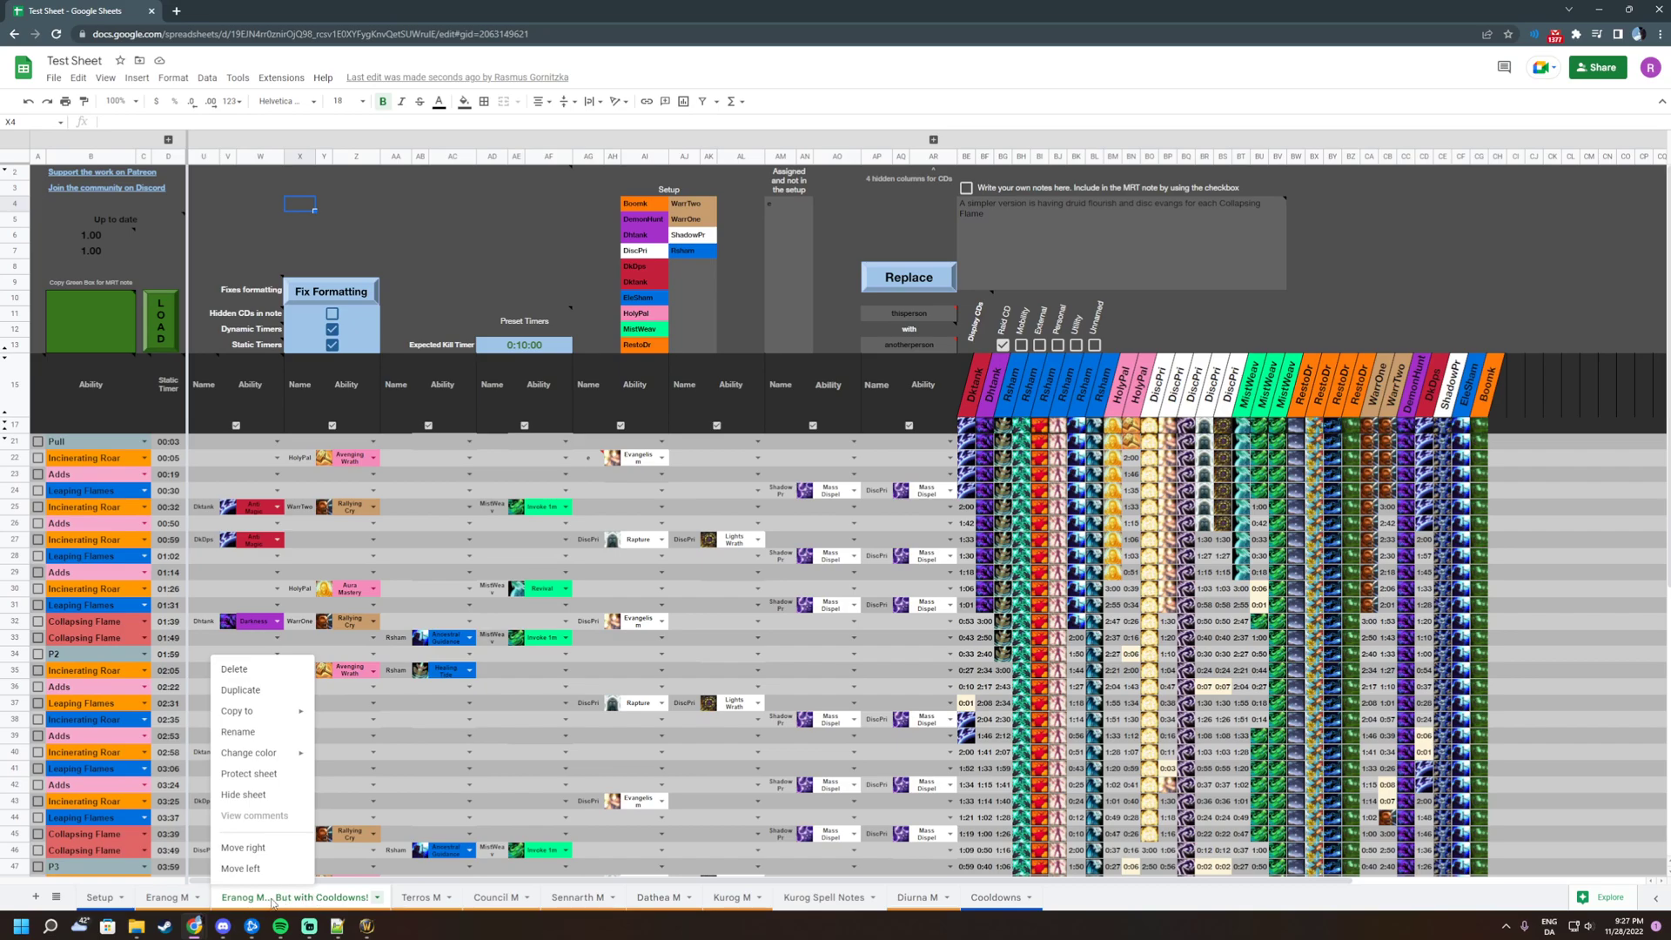
{"action": "mouse_move", "coordinate": [268, 714]}
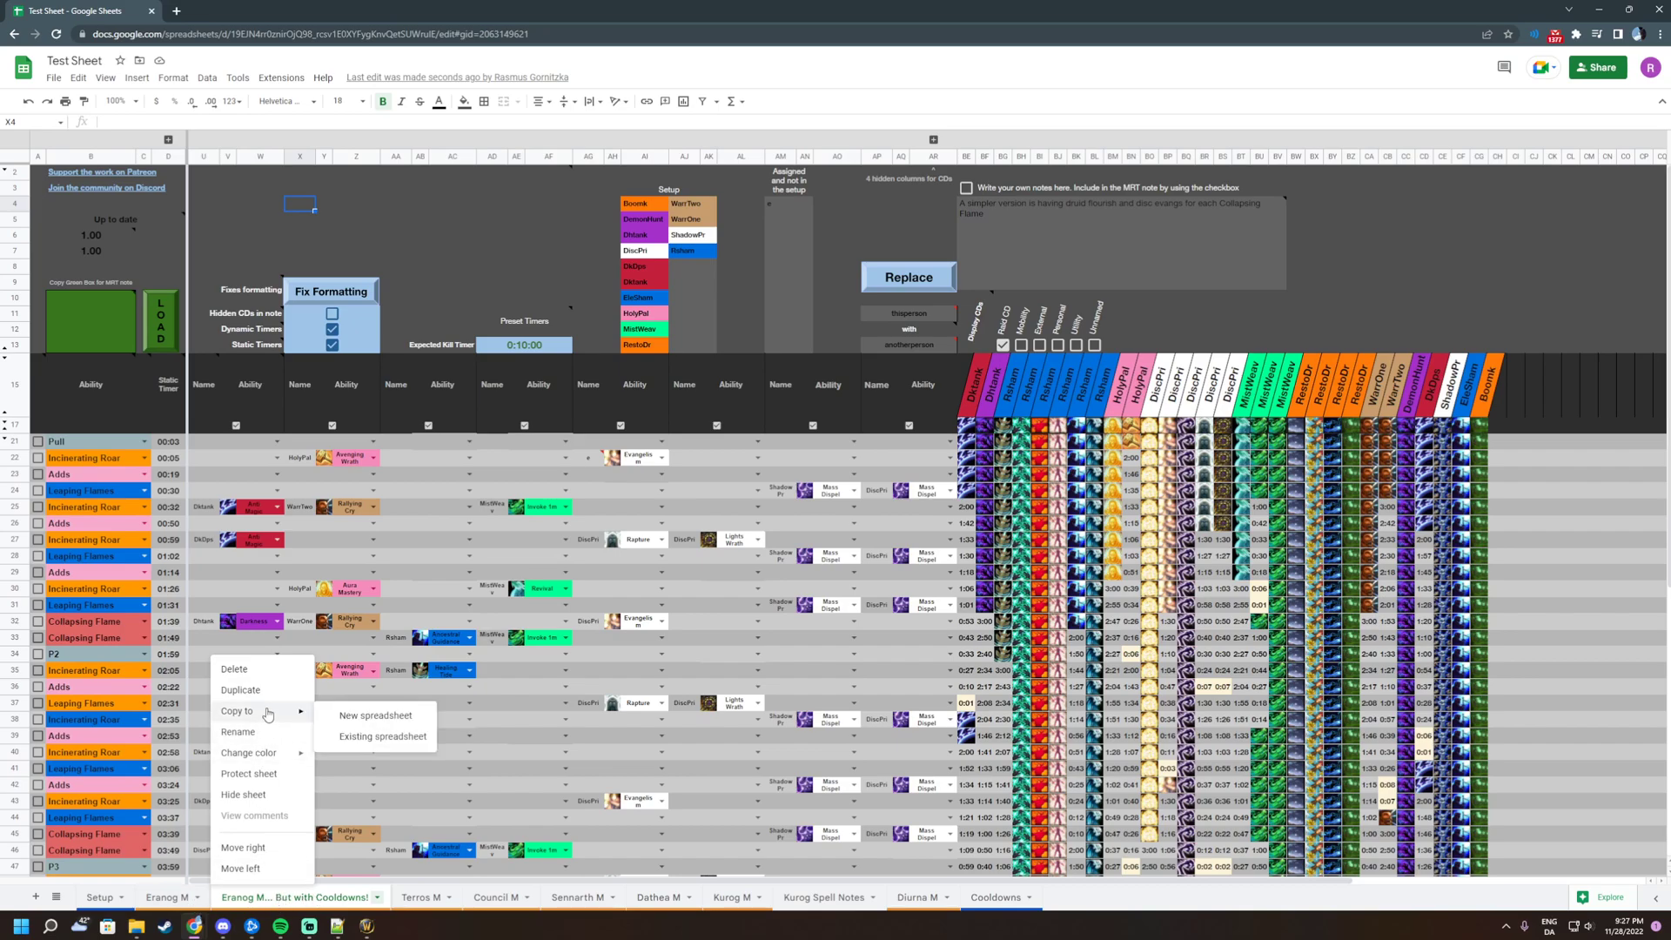
{"action": "mouse_move", "coordinate": [269, 756]}
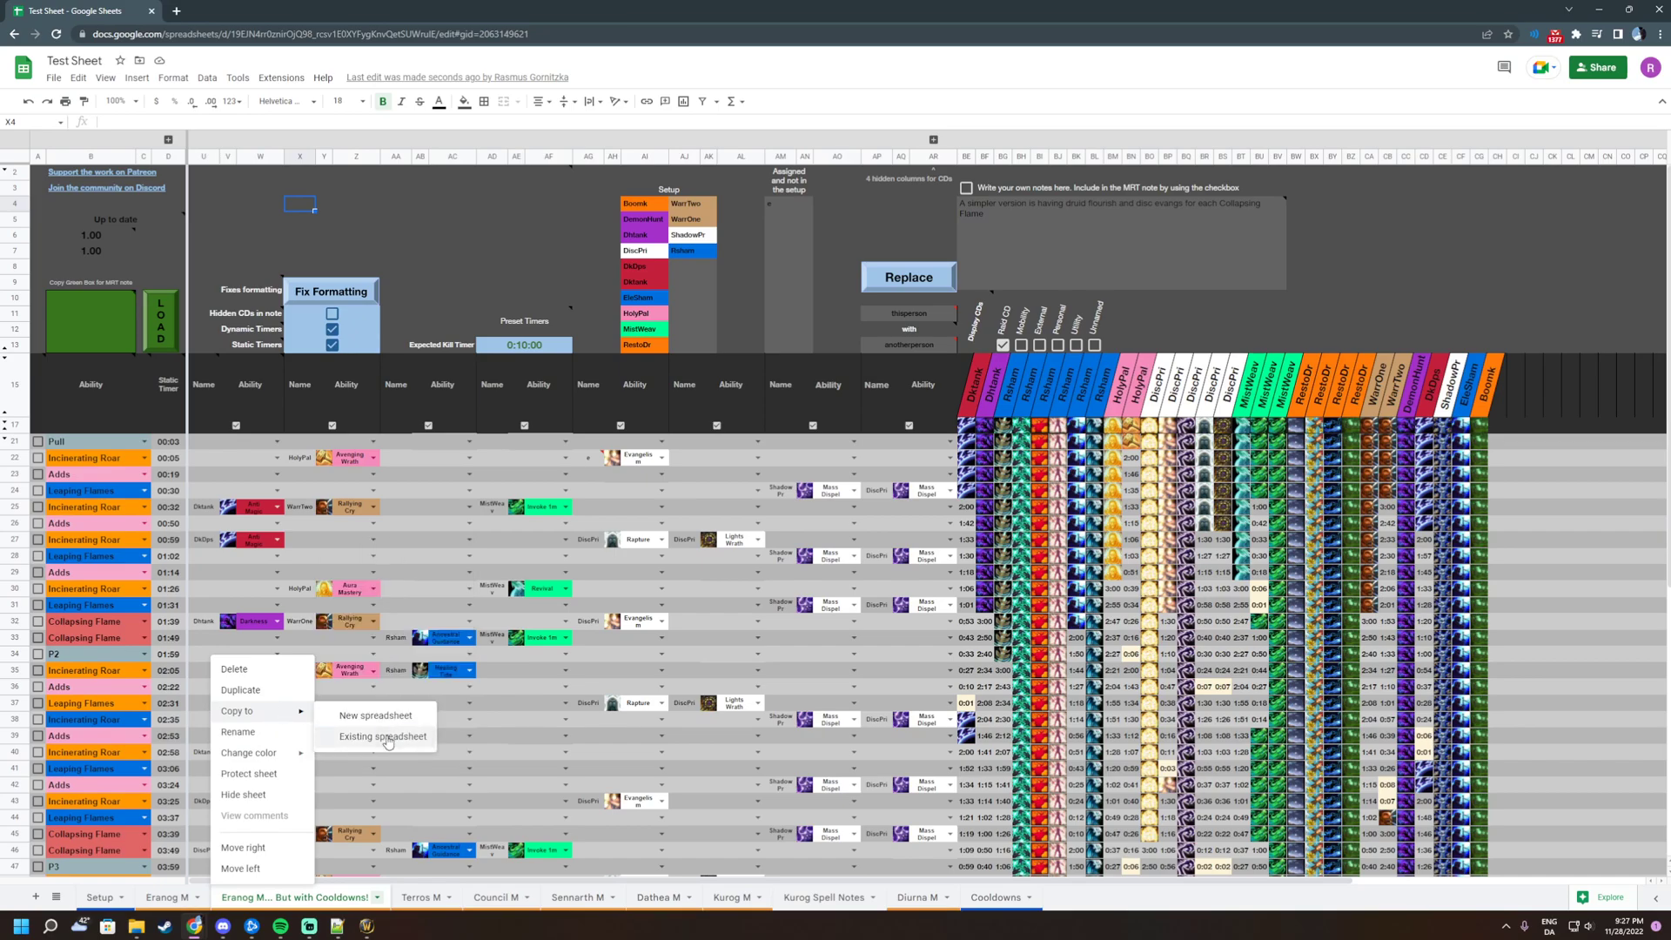
{"action": "left_click", "coordinate": [388, 738]}
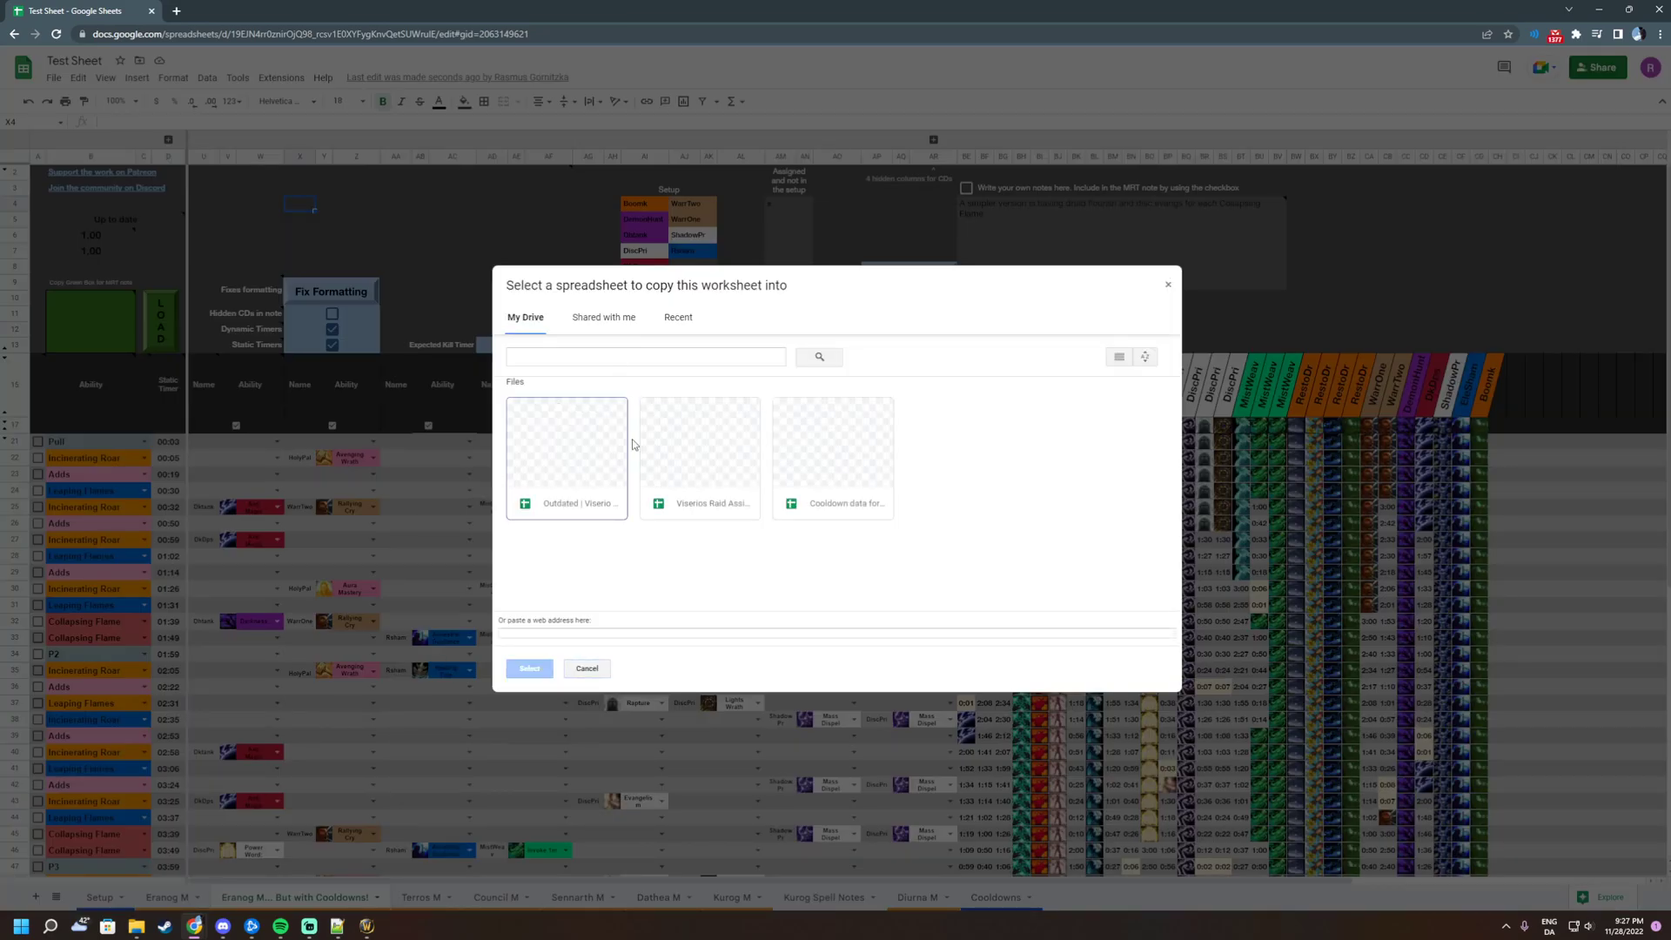
{"action": "left_click", "coordinate": [1170, 288]}
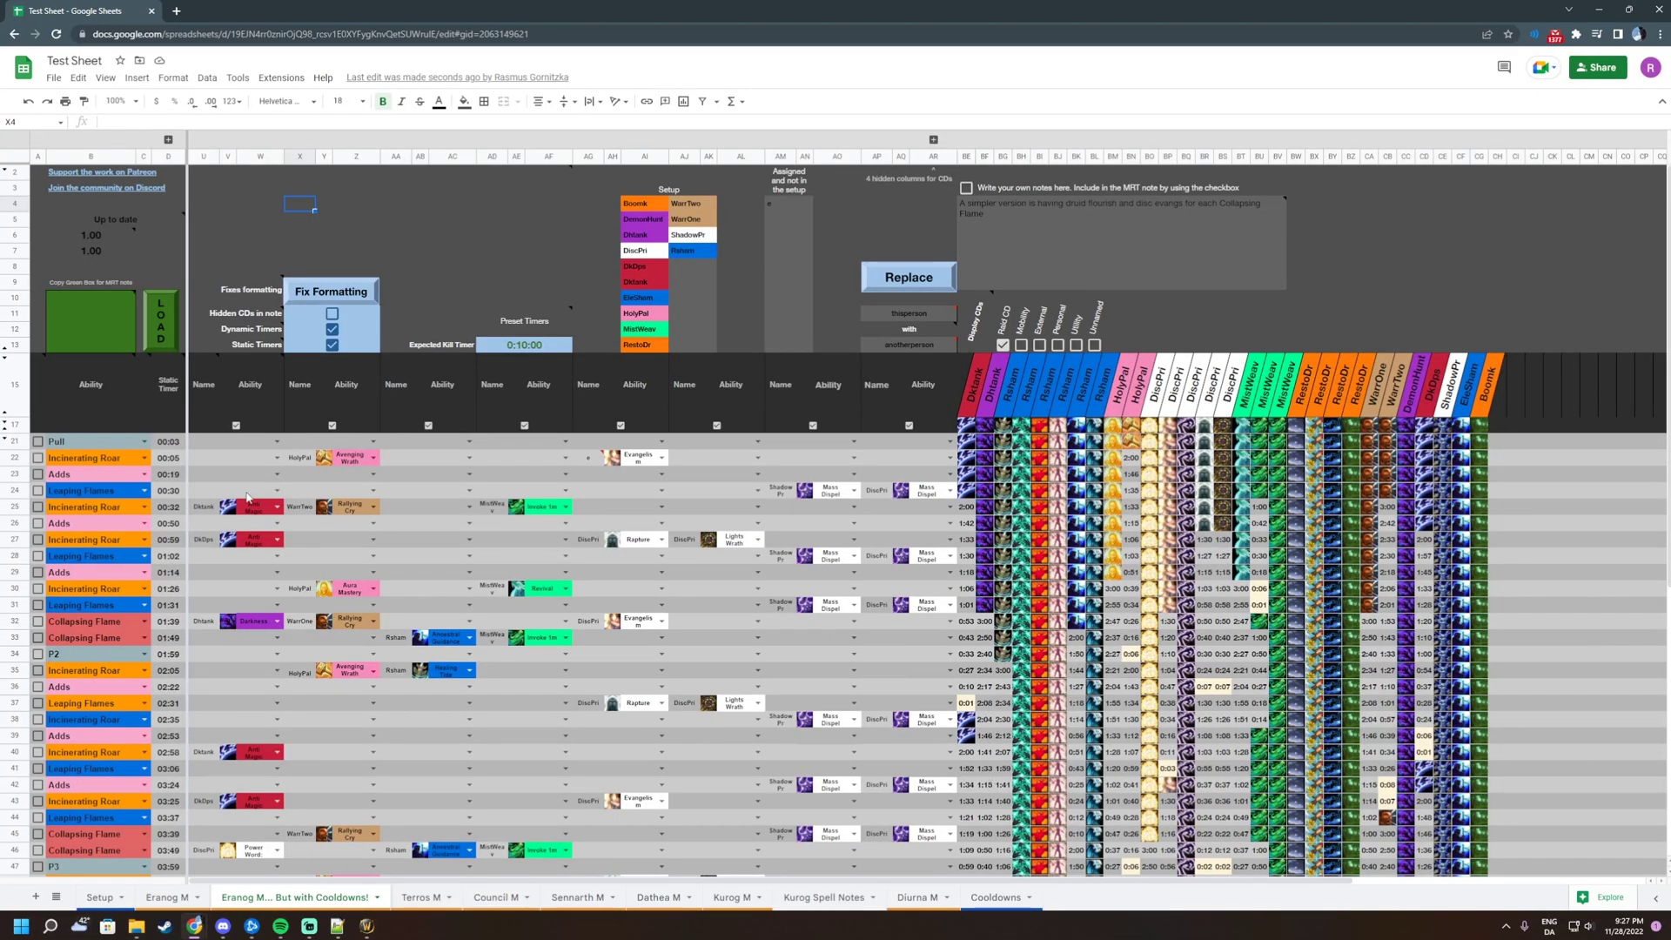
Copy the cooldown assignments from the "Eranog M... But with Cooldowns!" sheet and paste them into U21:AR73 of the Eranog M sheet
{"action": "left_click_drag", "start_coordinate": [211, 447], "coordinate": [940, 827]}
{"action": "left_click", "coordinate": [162, 897]}
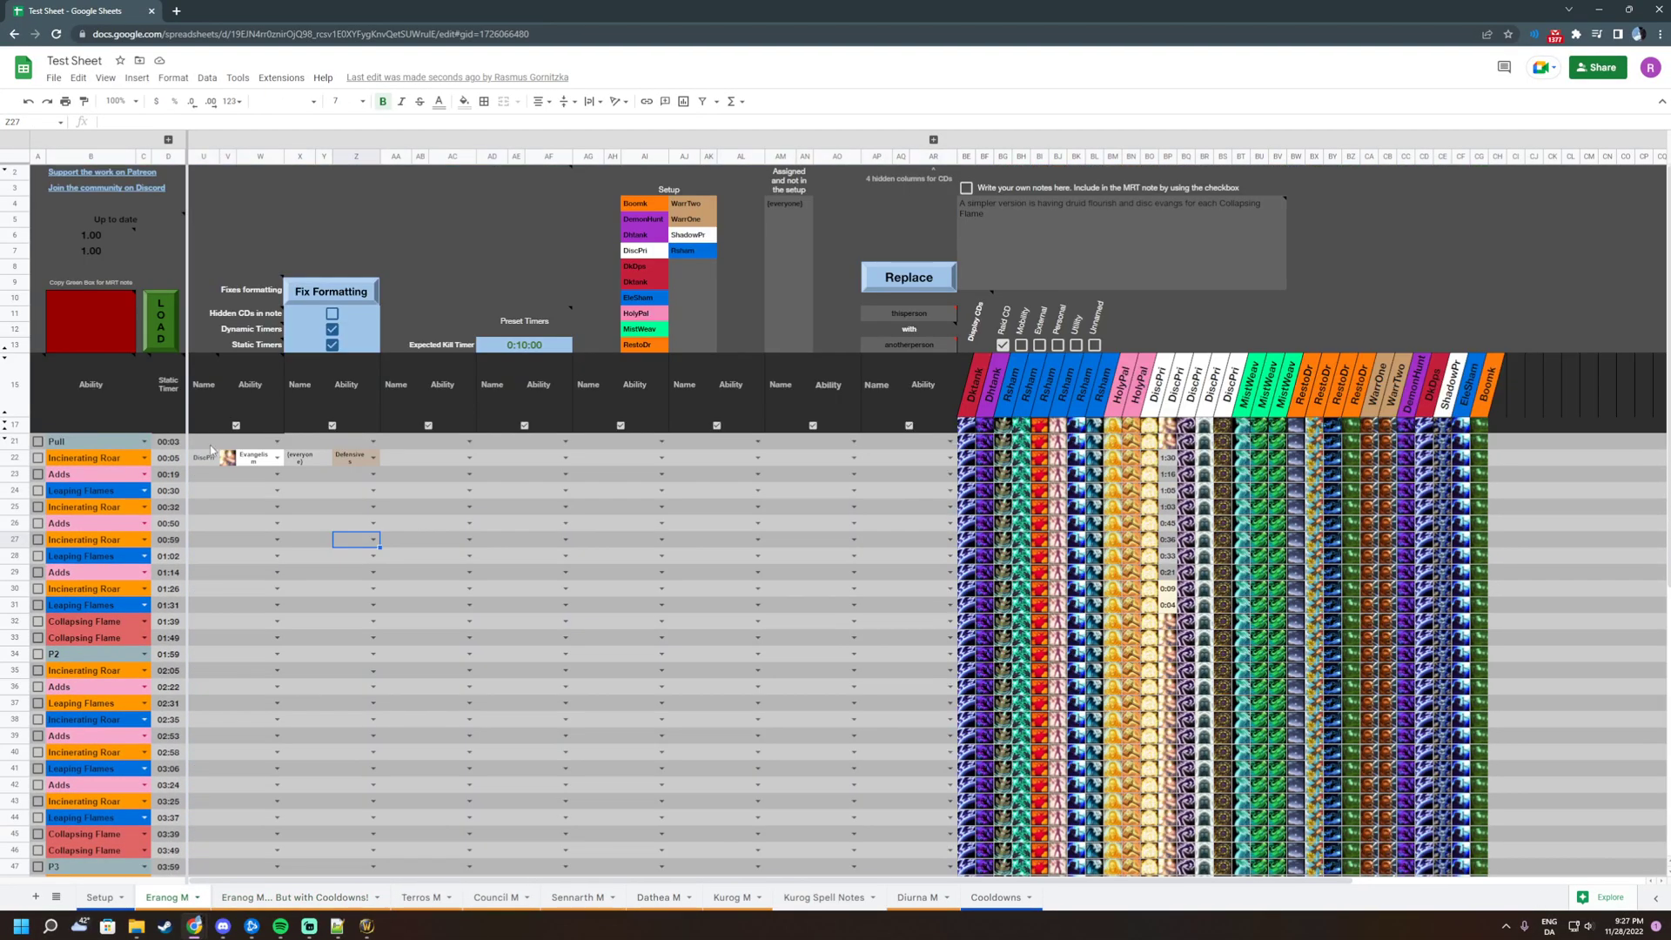
{"action": "left_click", "coordinate": [210, 442]}
{"action": "key", "text": "ctrl+v"}
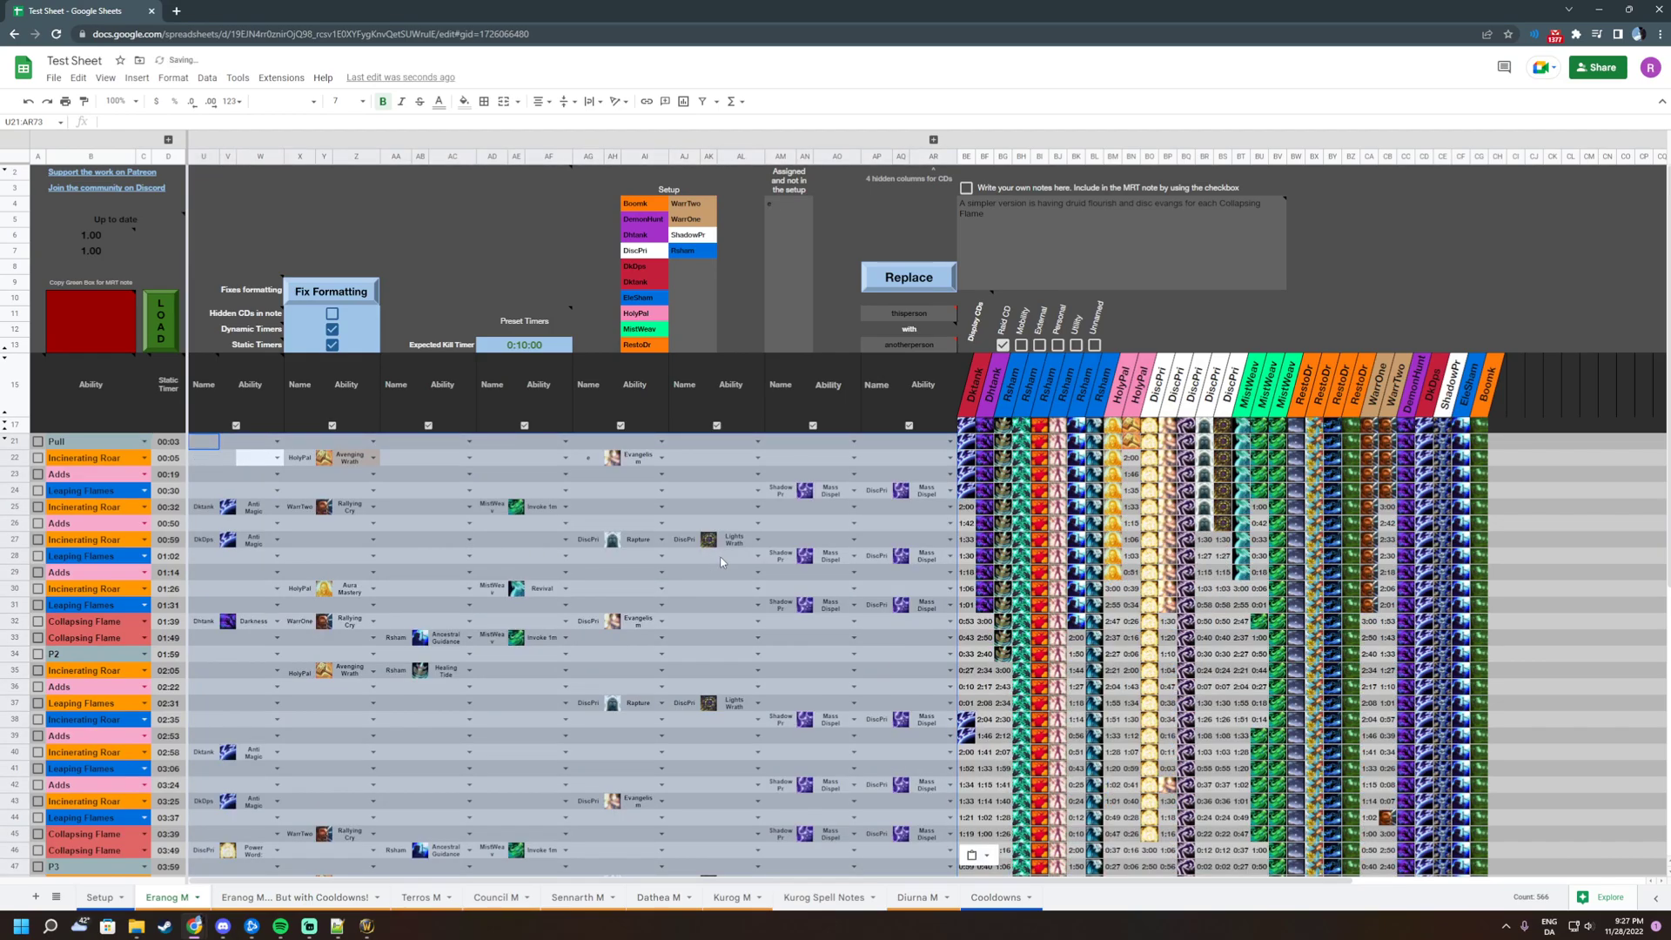
{"action": "left_click", "coordinate": [242, 220]}
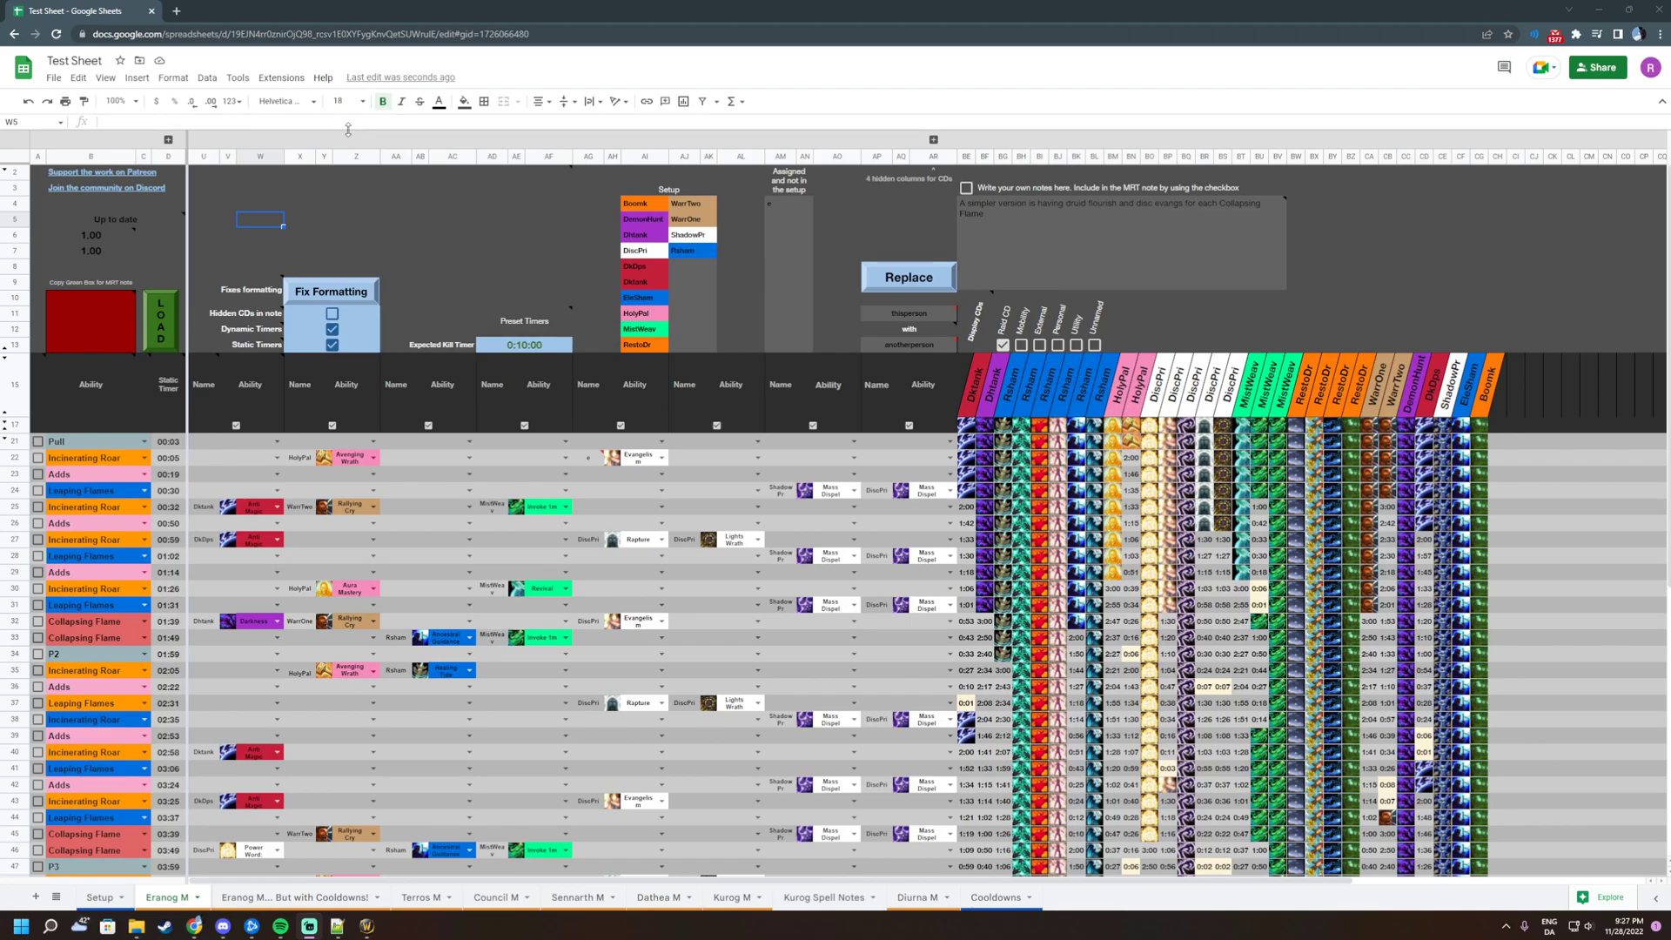
{"action": "left_click", "coordinate": [325, 190]}
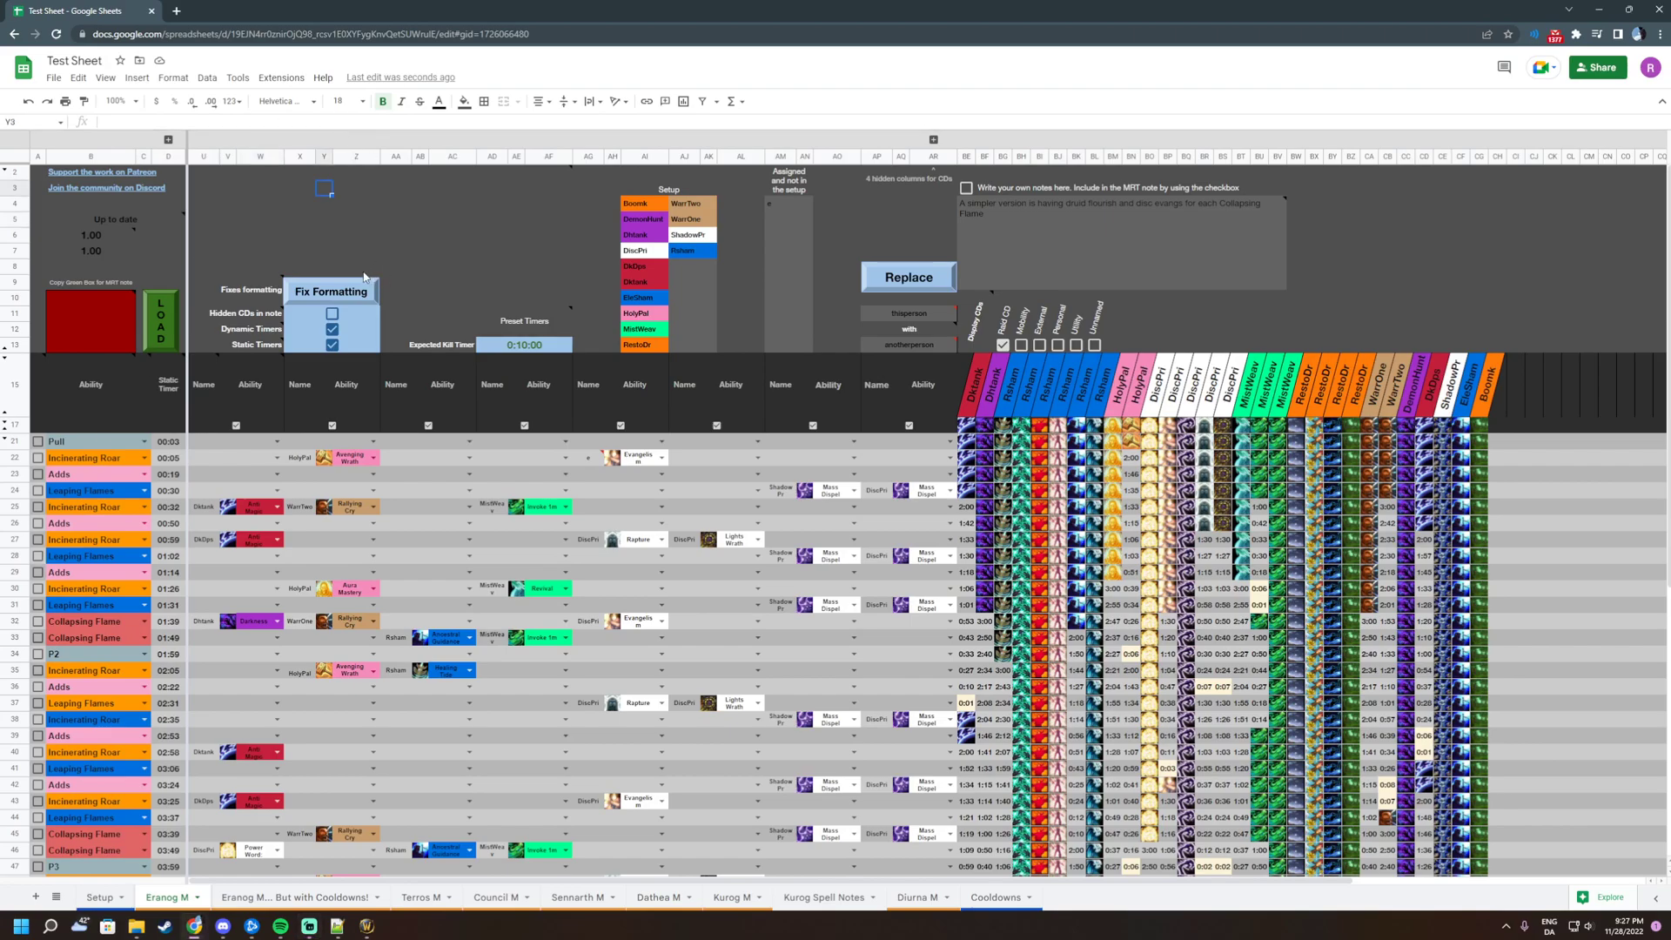
{"action": "left_click", "coordinate": [301, 239]}
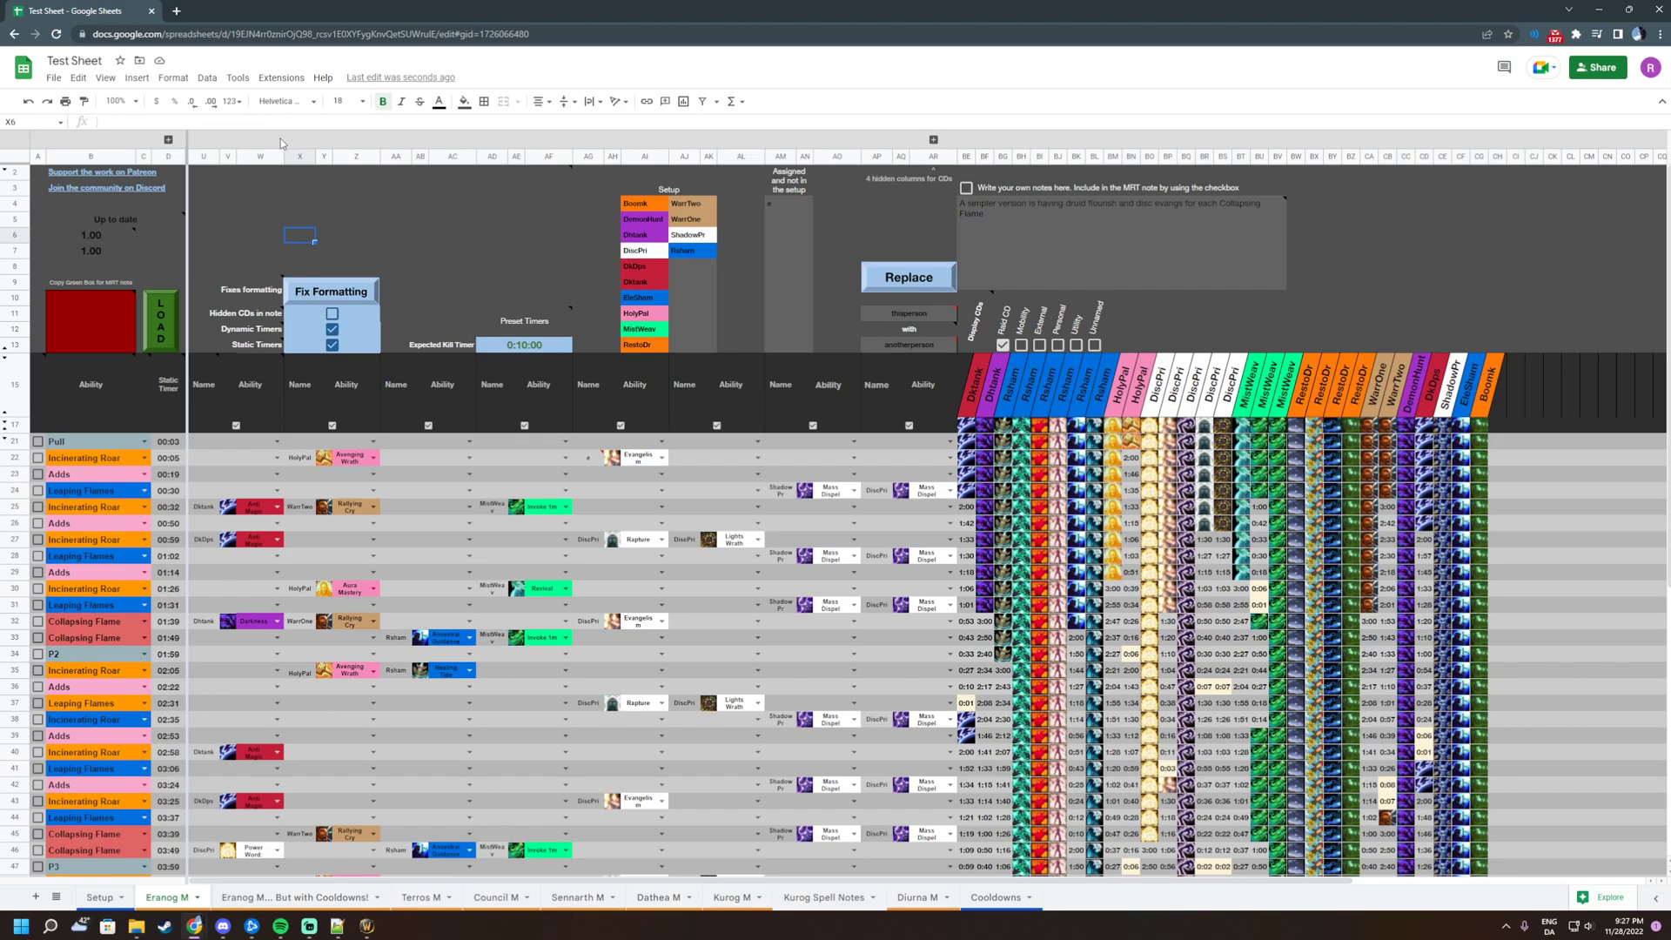
{"action": "scroll", "coordinate": [635, 442], "scroll_direction": "down", "scroll_amount": 5}
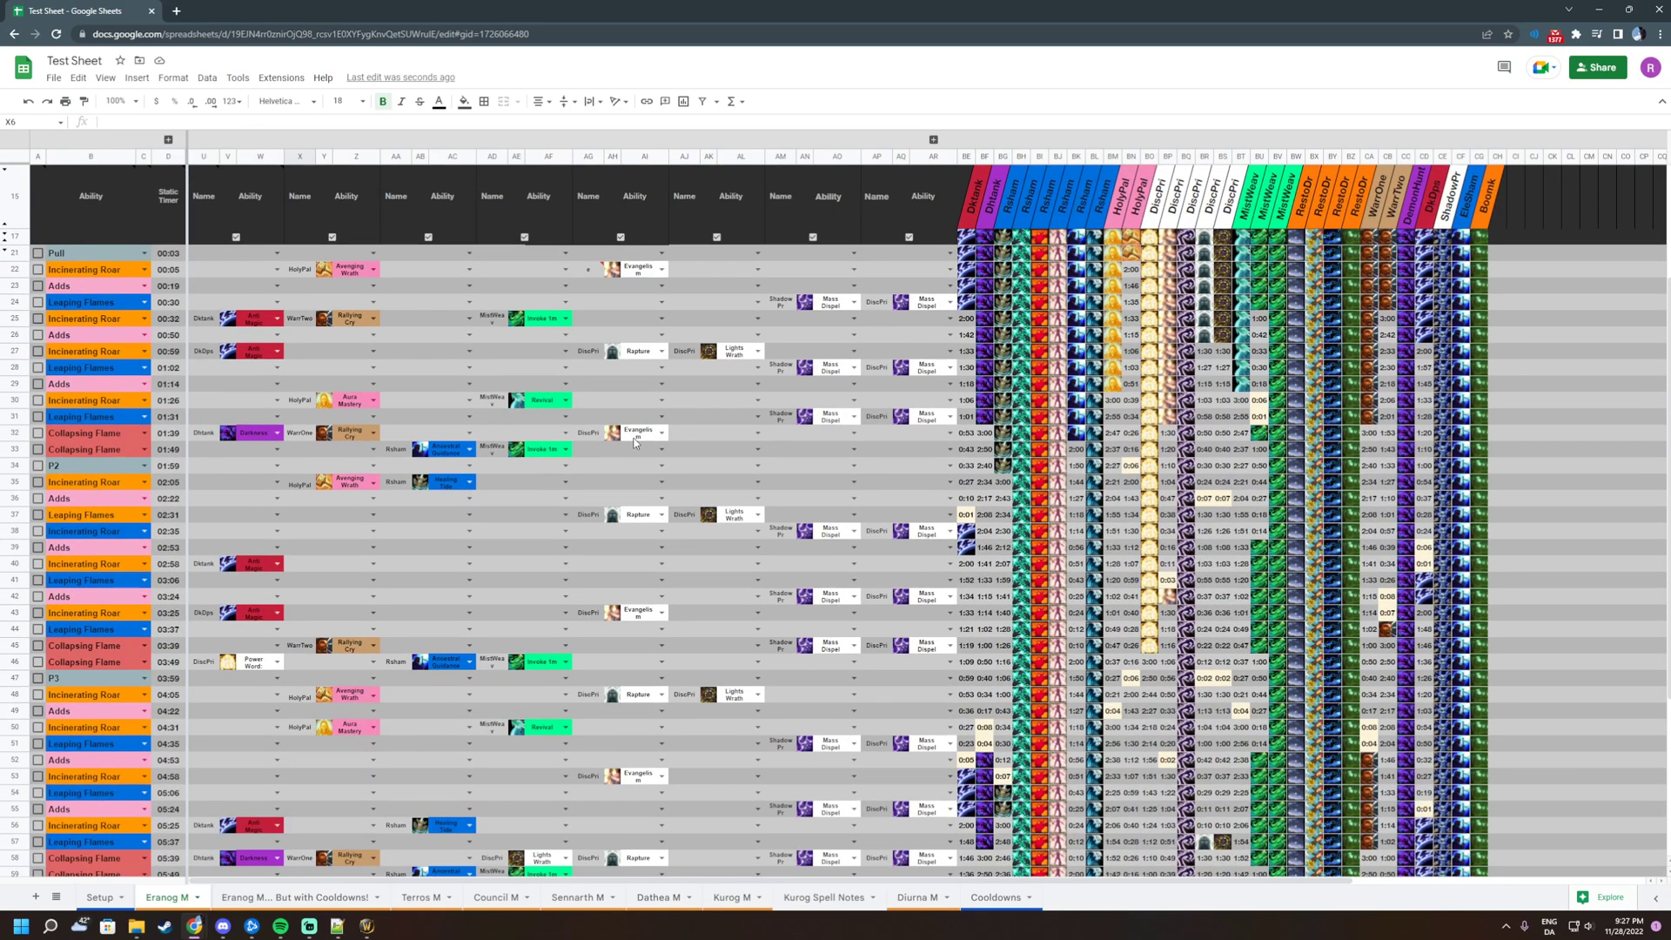
{"action": "left_click_drag", "start_coordinate": [905, 454], "coordinate": [902, 534]}
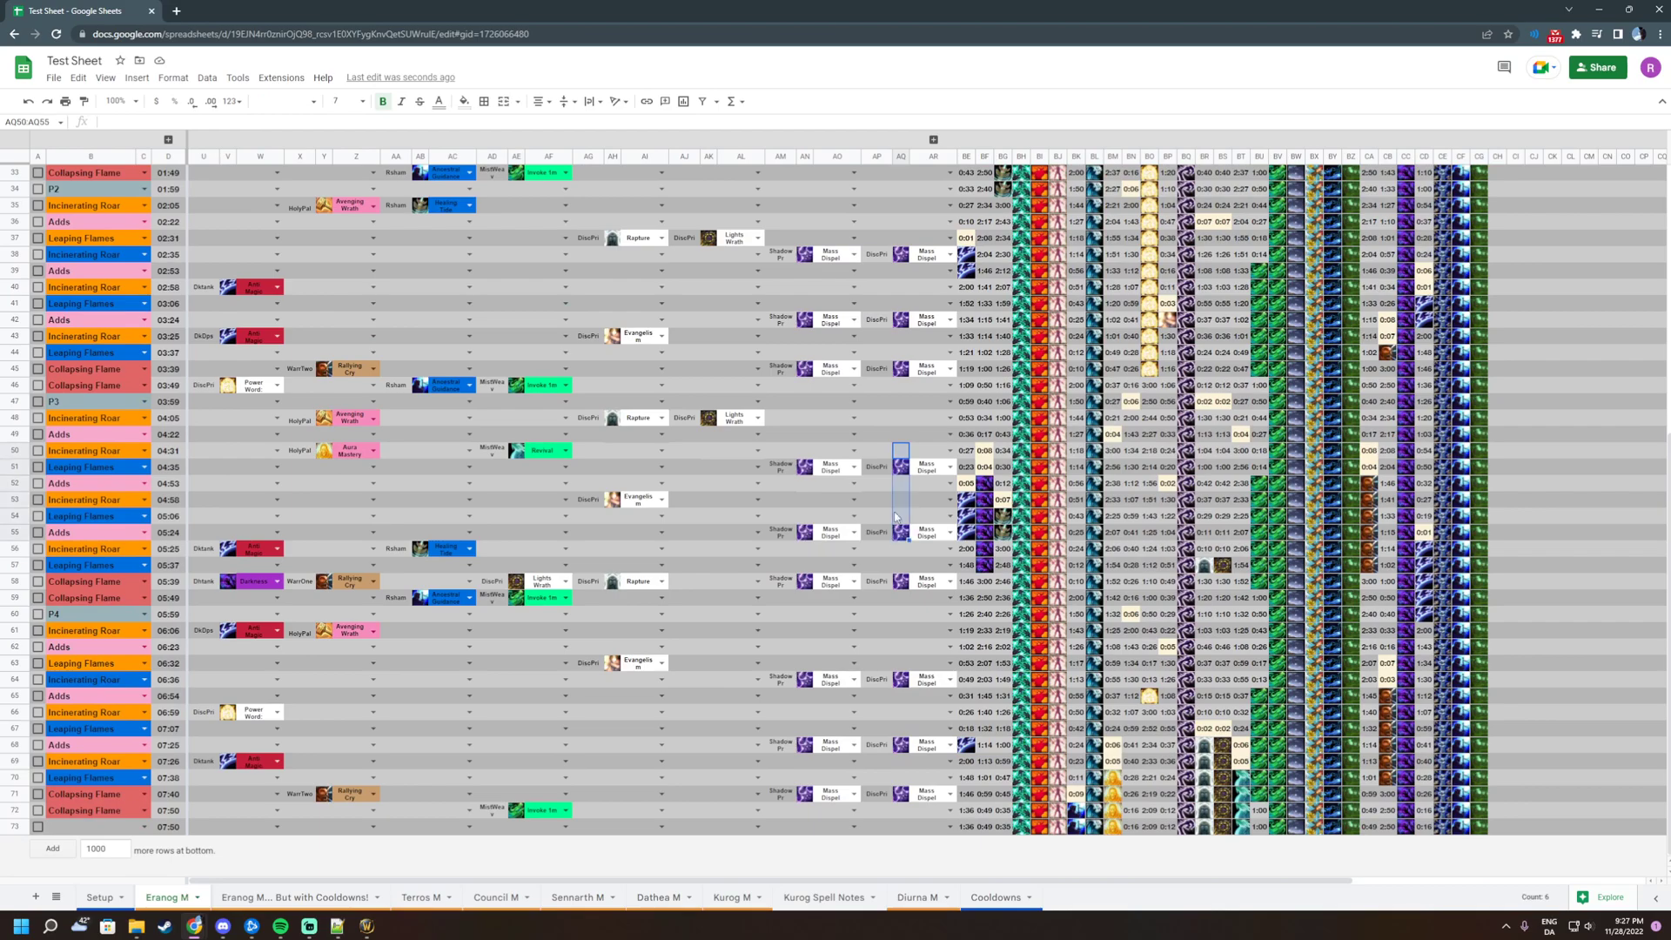
Run the Fix Formatting script on the Eranog M sheet to restore the text size of the assignment cells
{"action": "scroll", "coordinate": [878, 395], "scroll_direction": "up", "scroll_amount": 5}
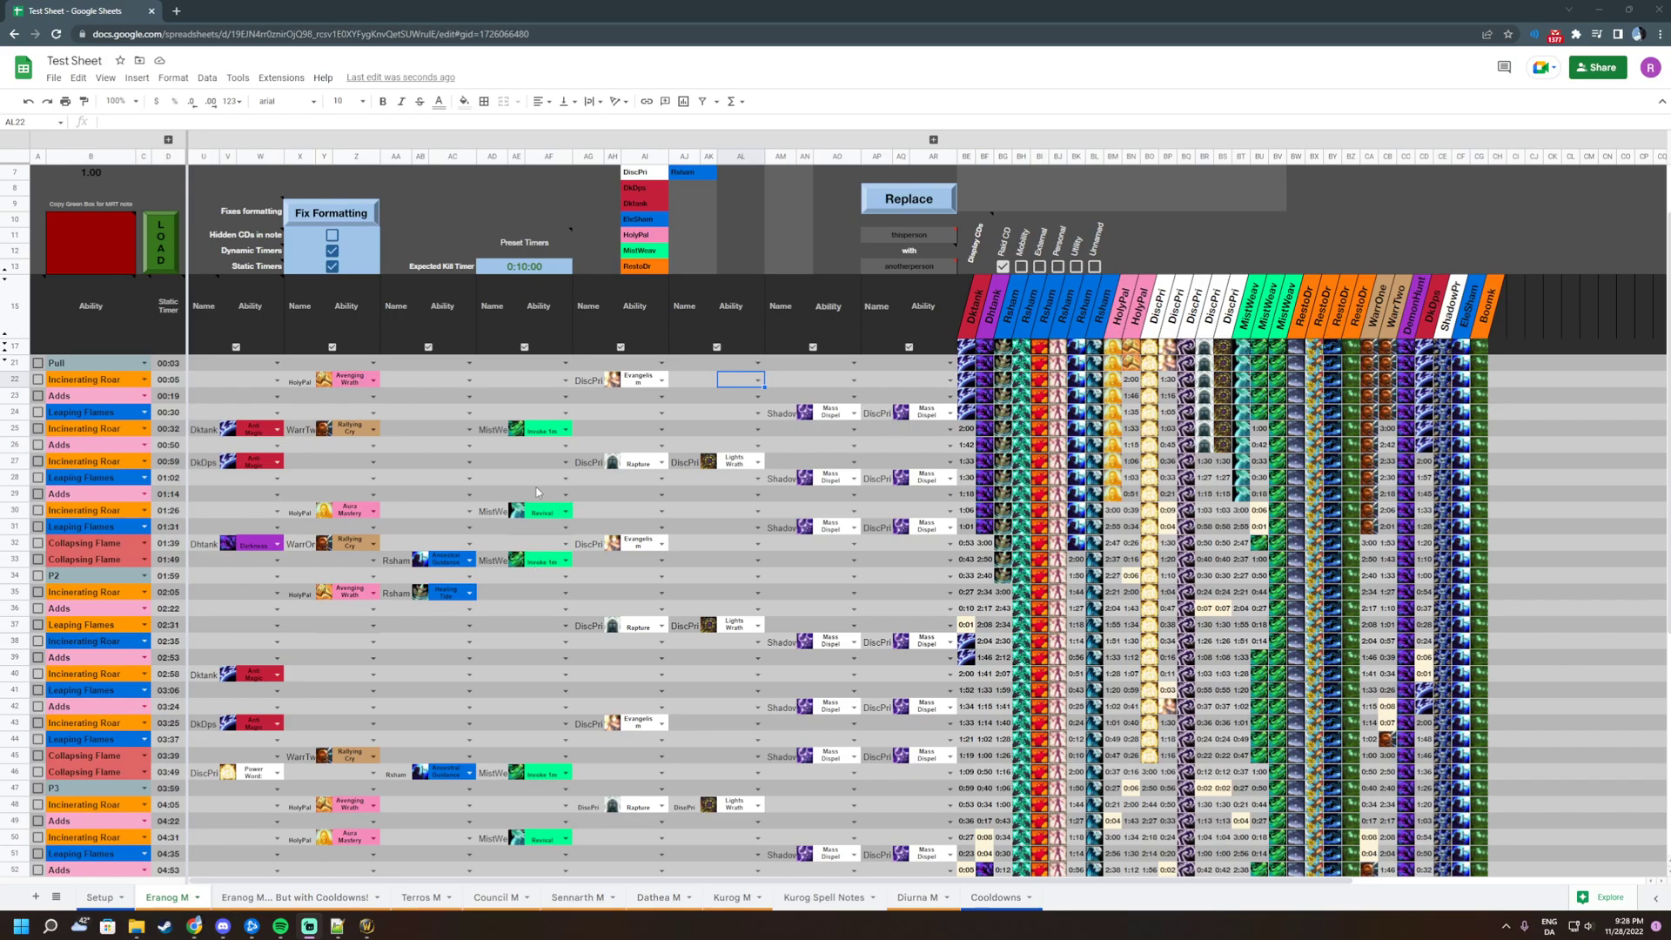
{"action": "scroll", "coordinate": [777, 402], "scroll_direction": "down", "scroll_amount": 5}
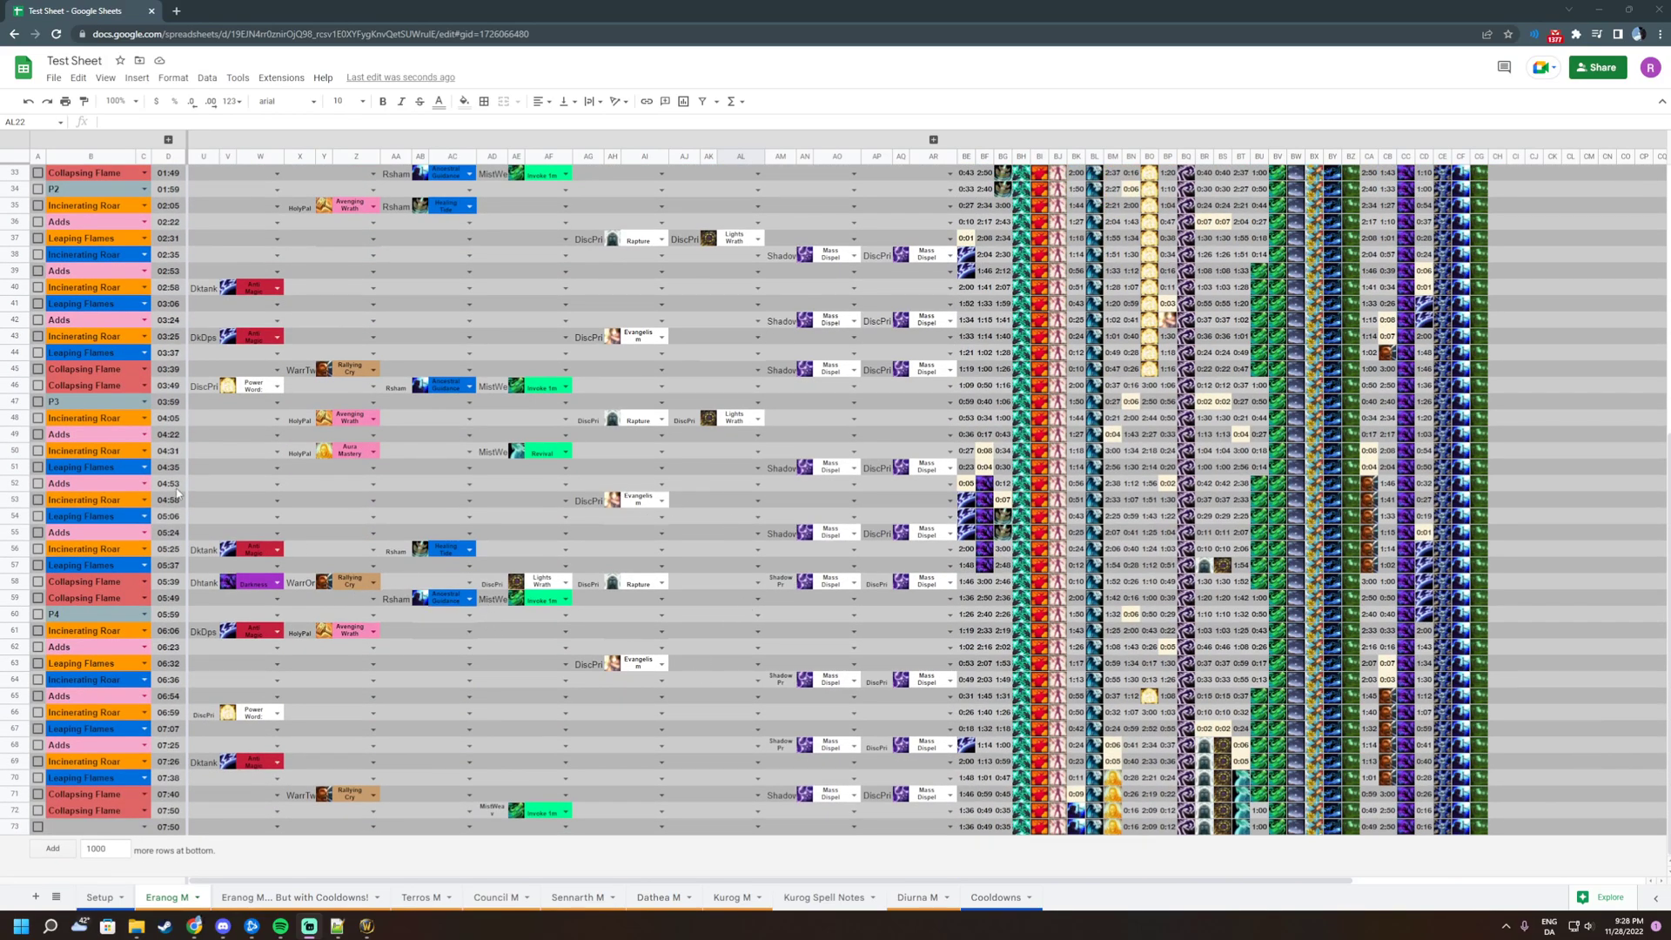
{"action": "left_click_drag", "start_coordinate": [217, 507], "coordinate": [933, 762]}
{"action": "scroll", "coordinate": [609, 522], "scroll_direction": "up", "scroll_amount": 12}
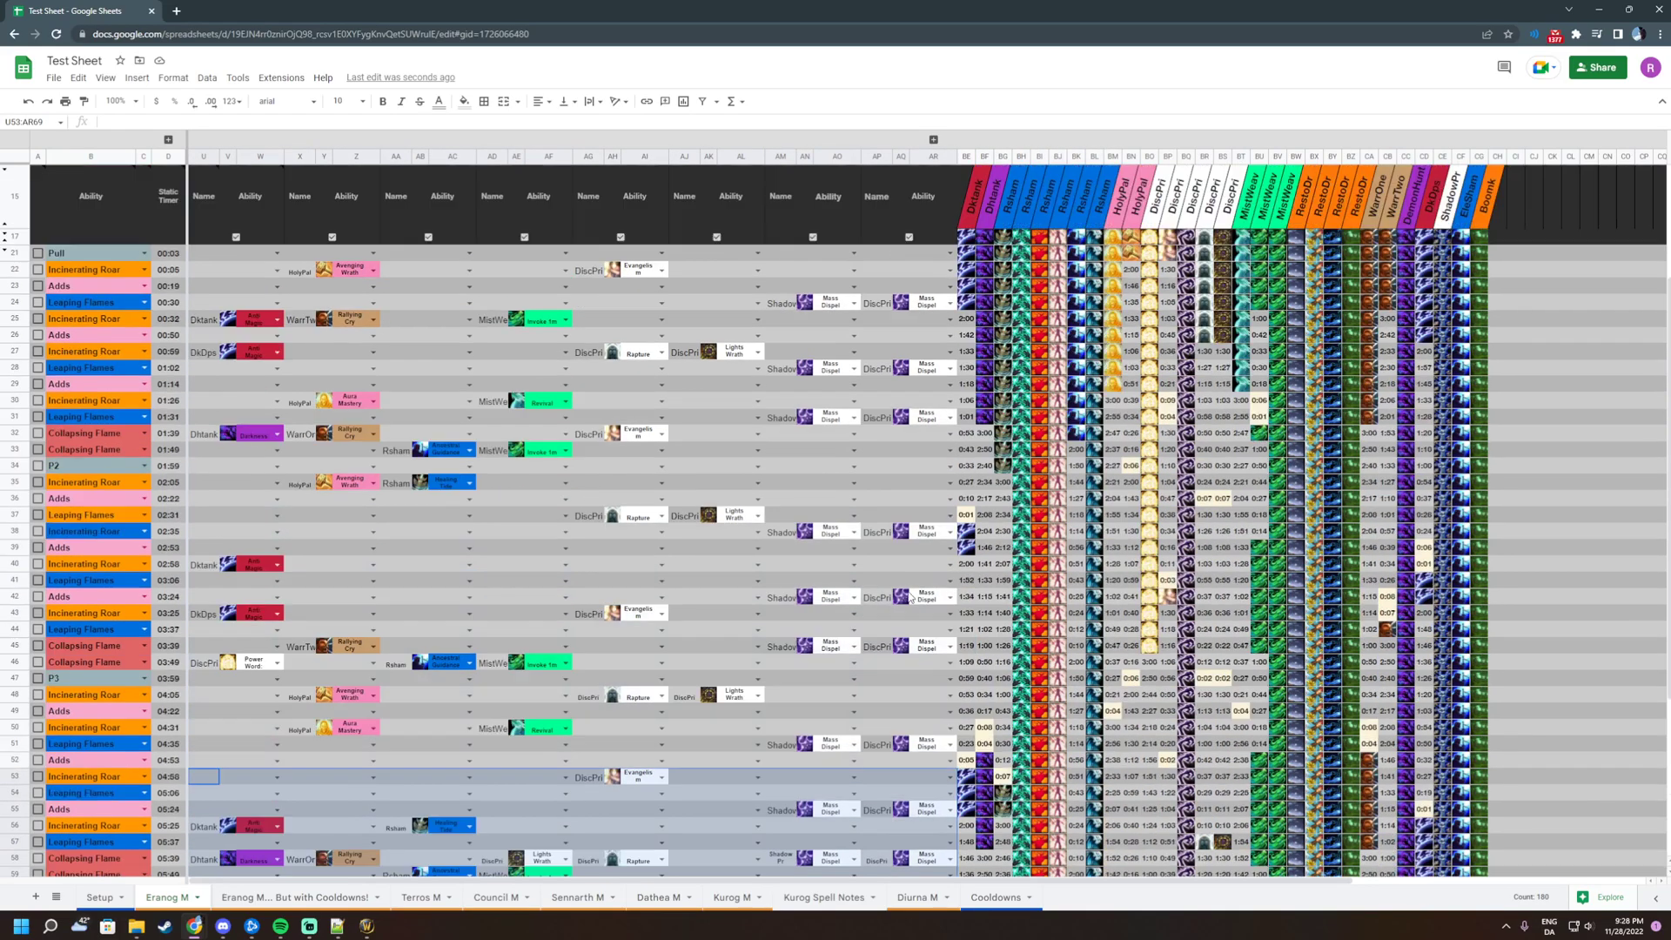
{"action": "left_click_drag", "start_coordinate": [586, 476], "coordinate": [583, 461]}
{"action": "left_click", "coordinate": [397, 255]}
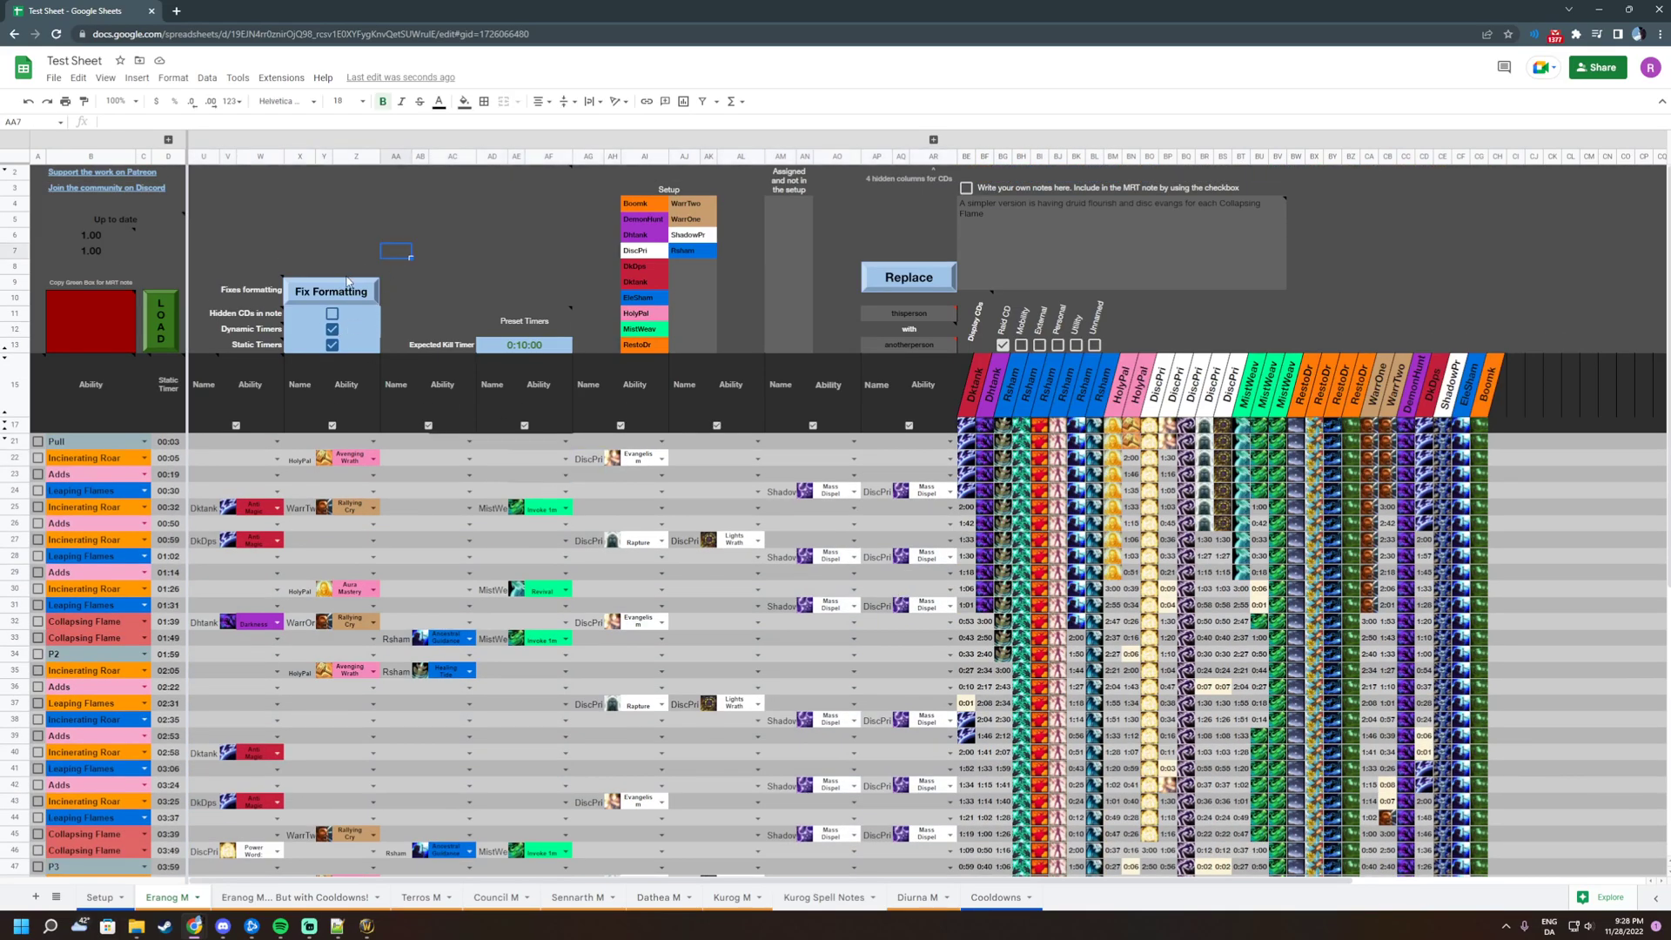
{"action": "left_click", "coordinate": [341, 290]}
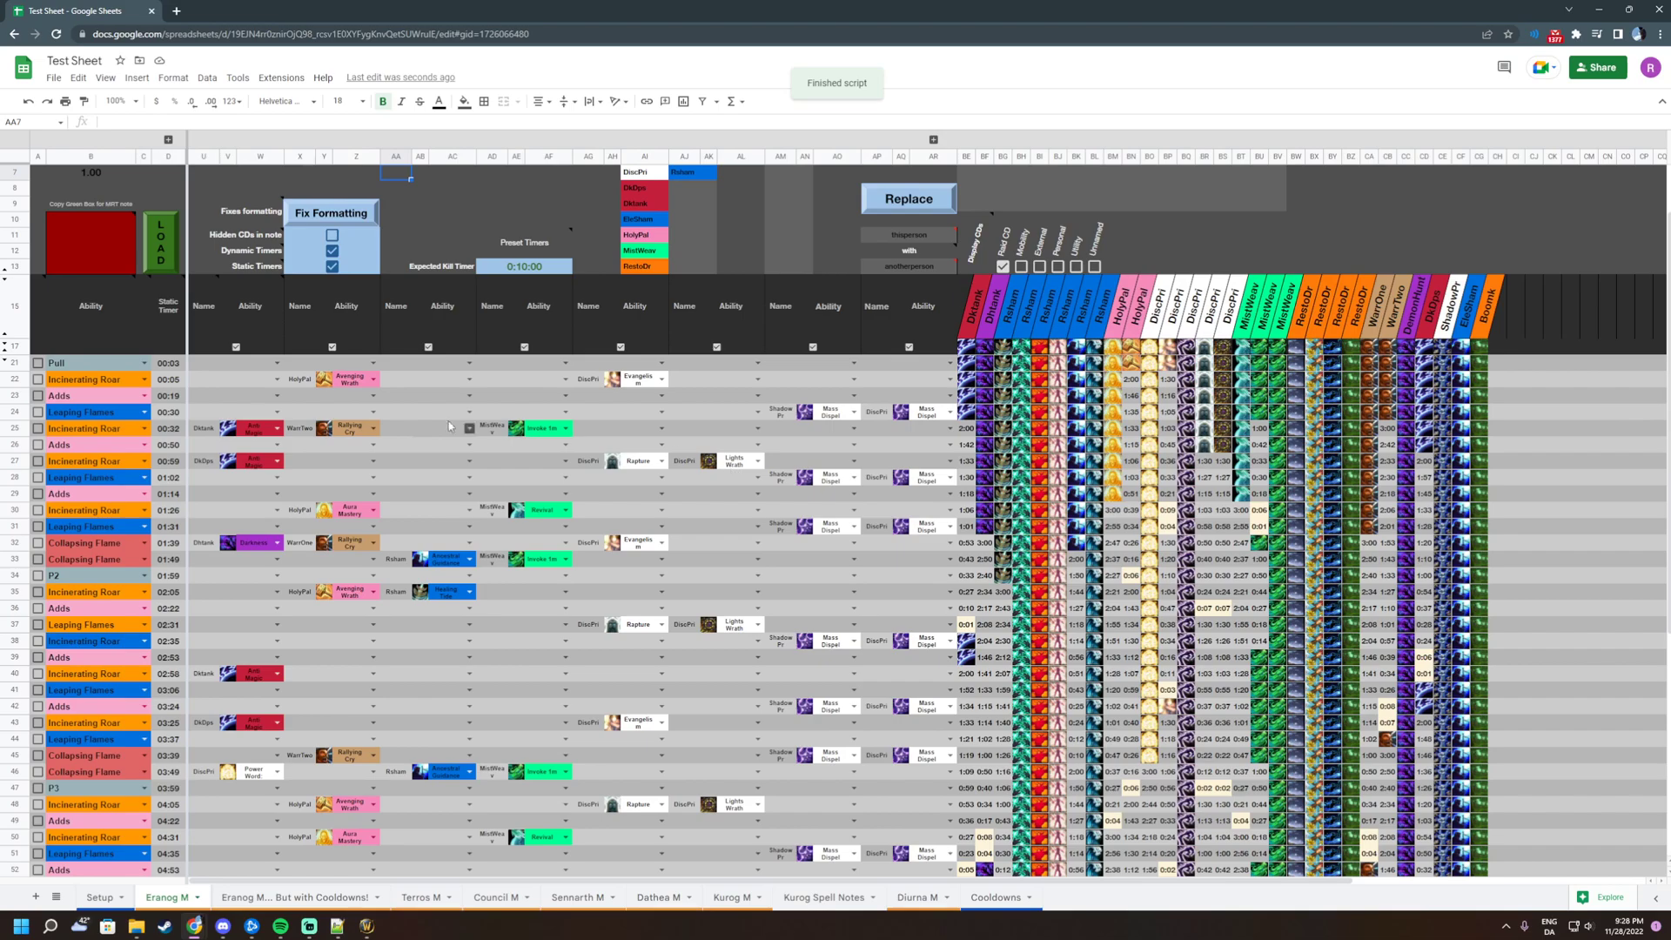
{"action": "scroll", "coordinate": [572, 519], "scroll_direction": "up", "scroll_amount": 2}
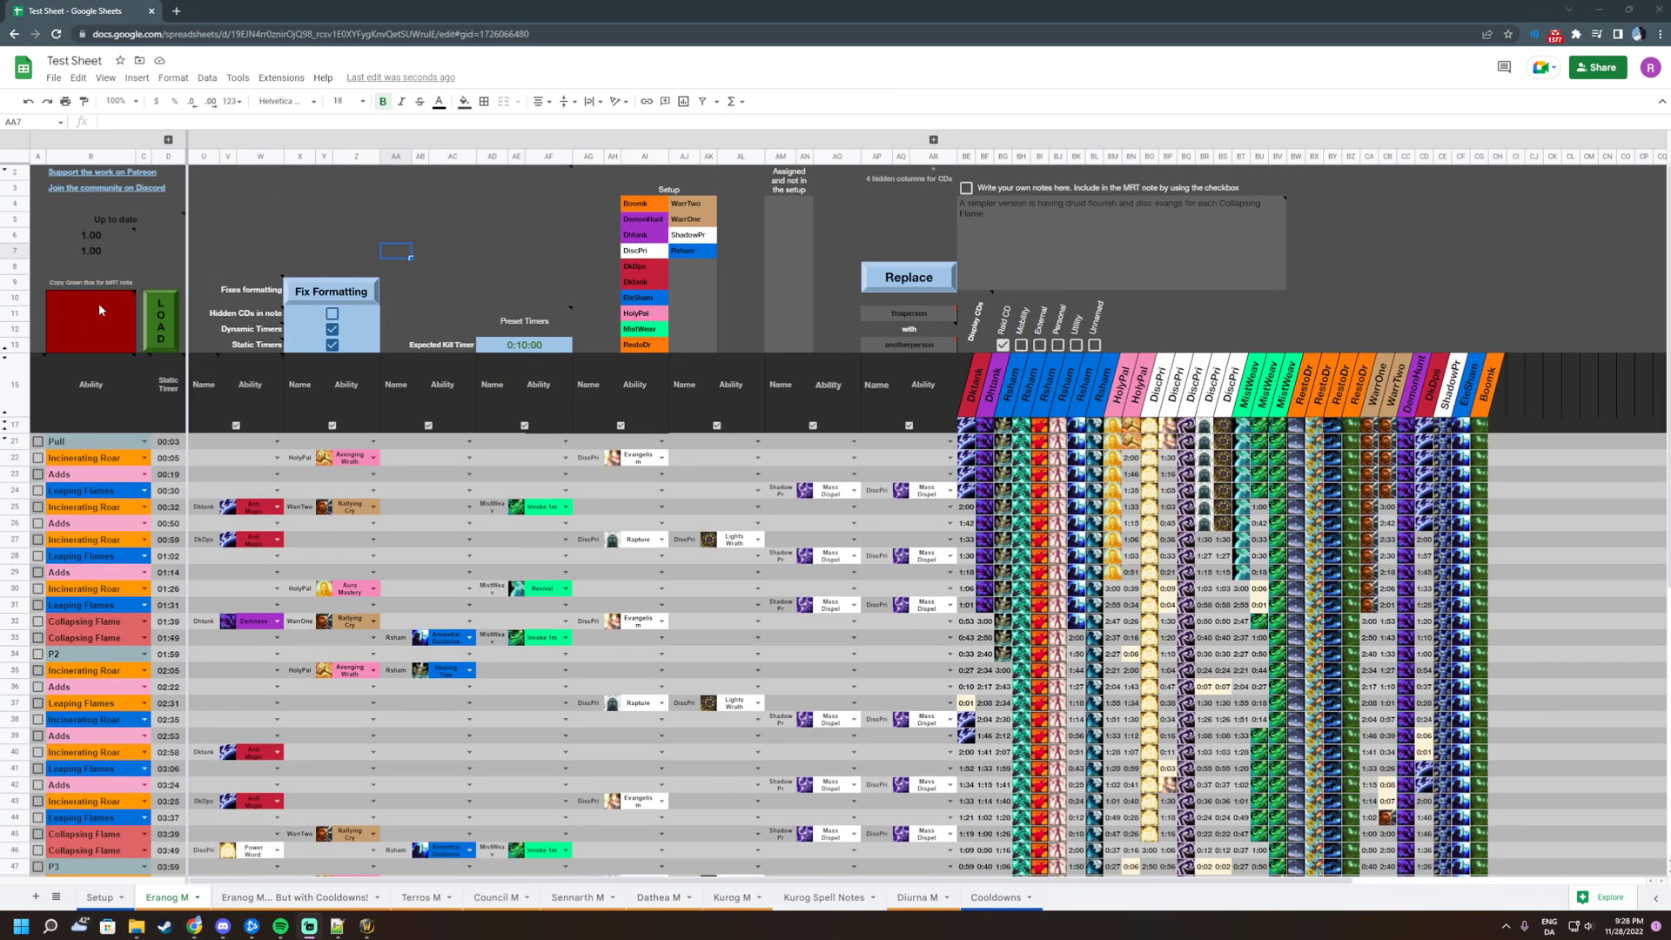
Try the "Hidden CDs in note" option, switching it on and off again
{"action": "mouse_move", "coordinate": [131, 304]}
{"action": "left_click", "coordinate": [534, 240]}
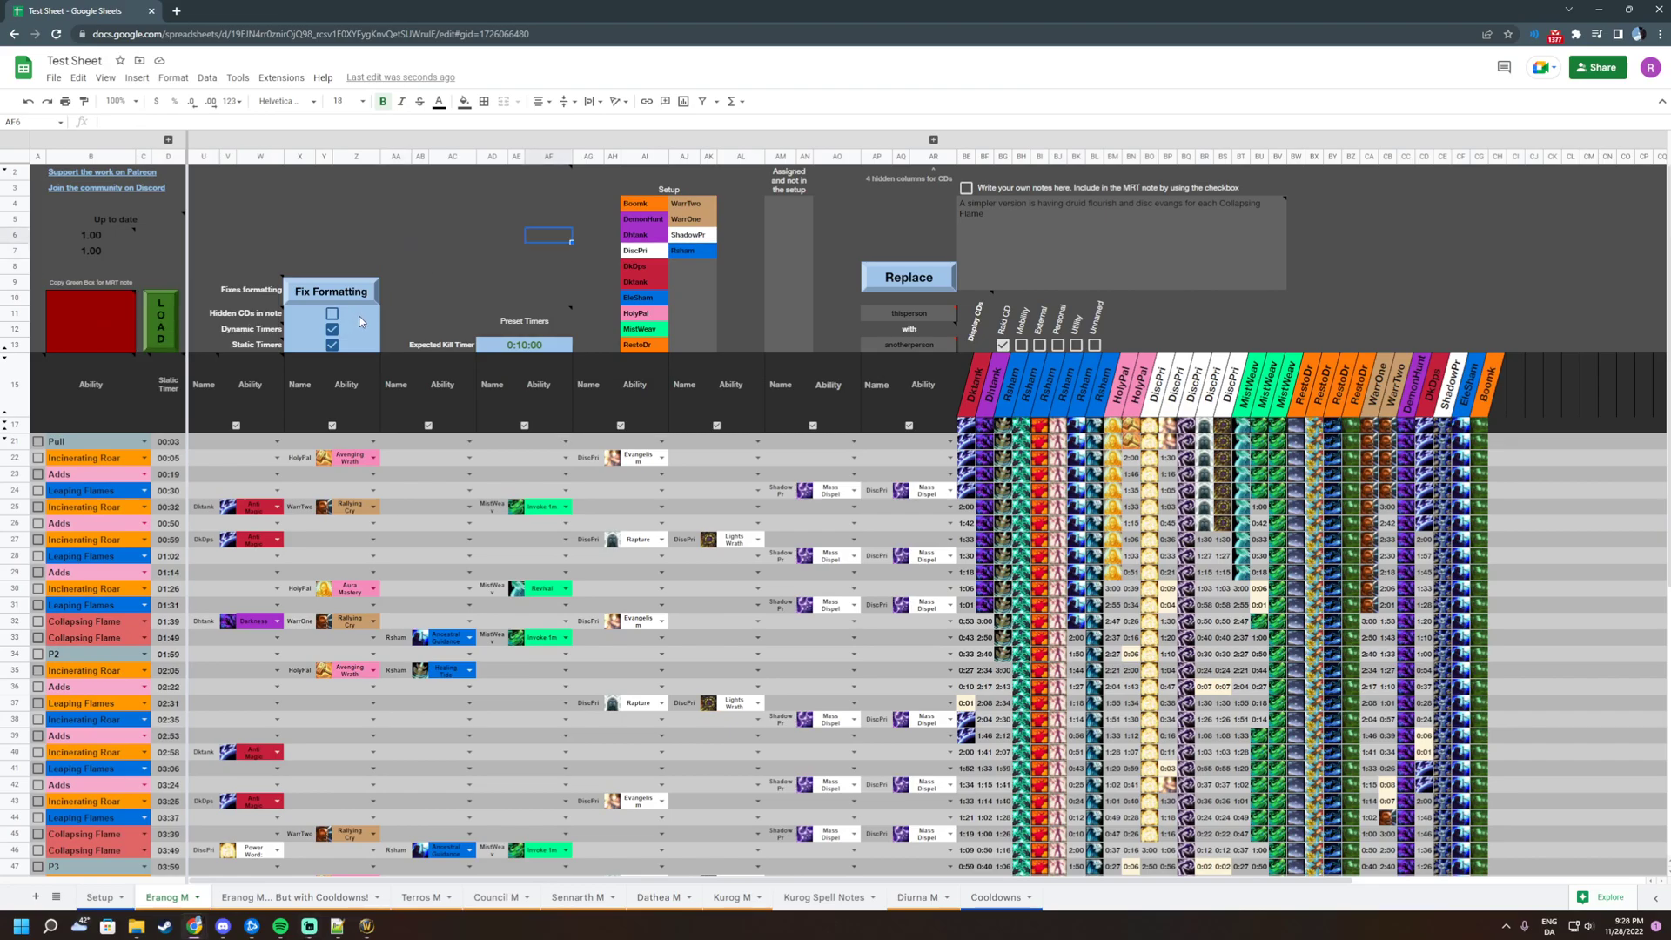
{"action": "left_click_drag", "start_coordinate": [362, 321], "coordinate": [262, 345]}
{"action": "left_click", "coordinate": [332, 315]}
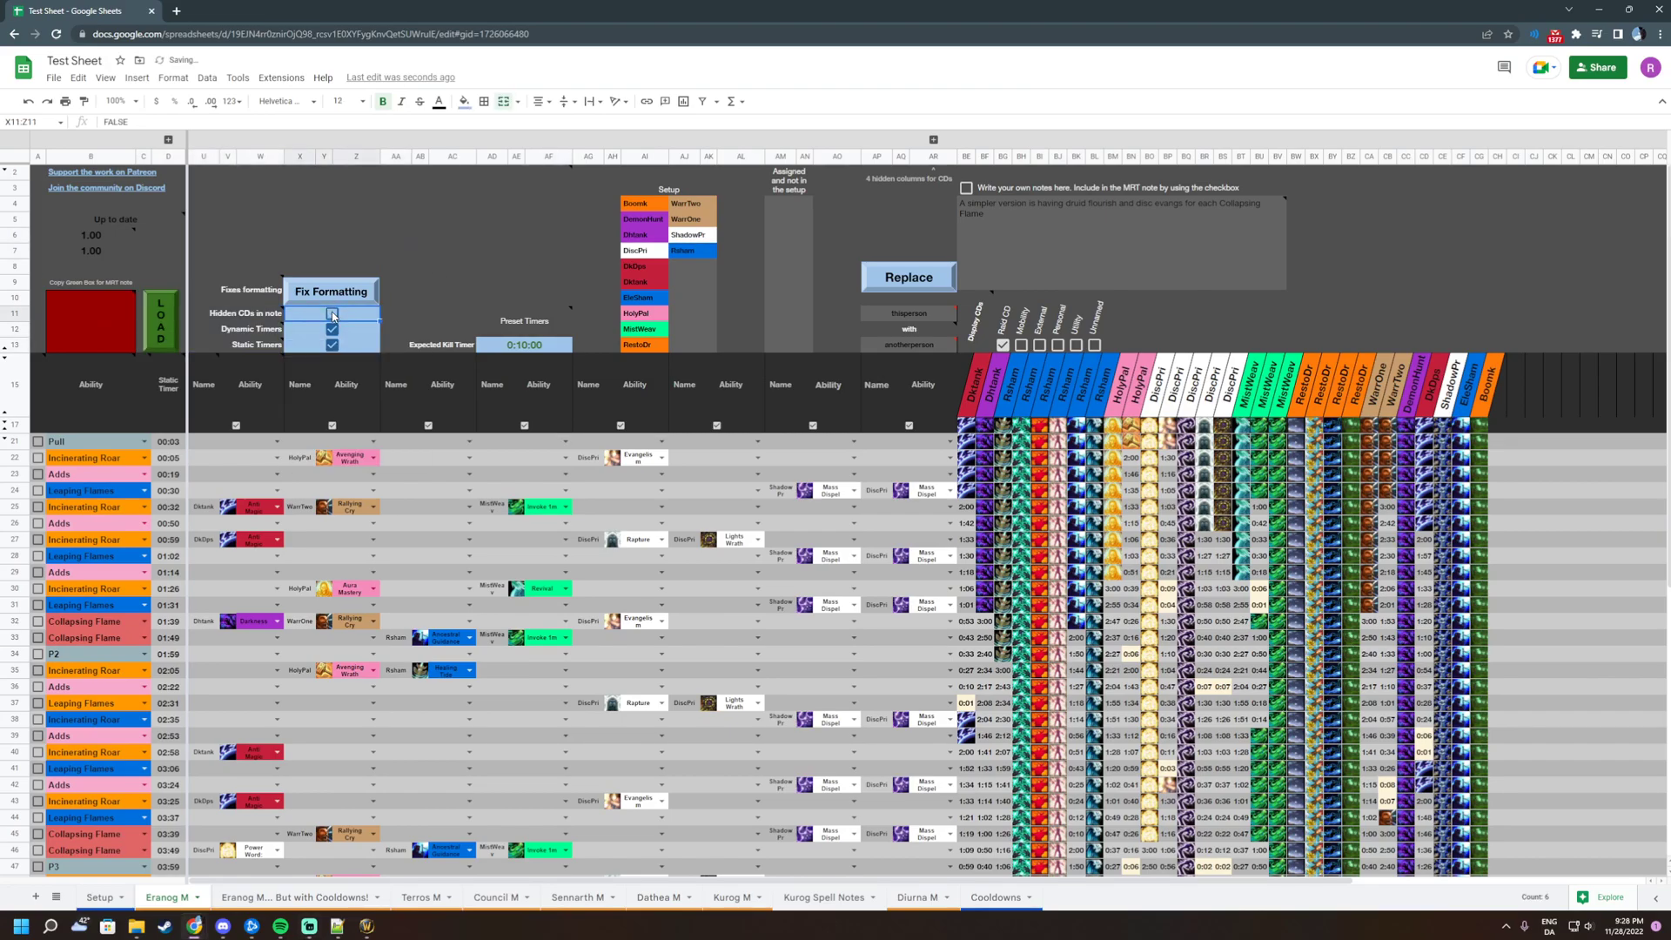
{"action": "left_click", "coordinate": [333, 315]}
{"action": "left_click", "coordinate": [446, 286]}
{"action": "left_click_drag", "start_coordinate": [241, 316], "coordinate": [332, 317]}
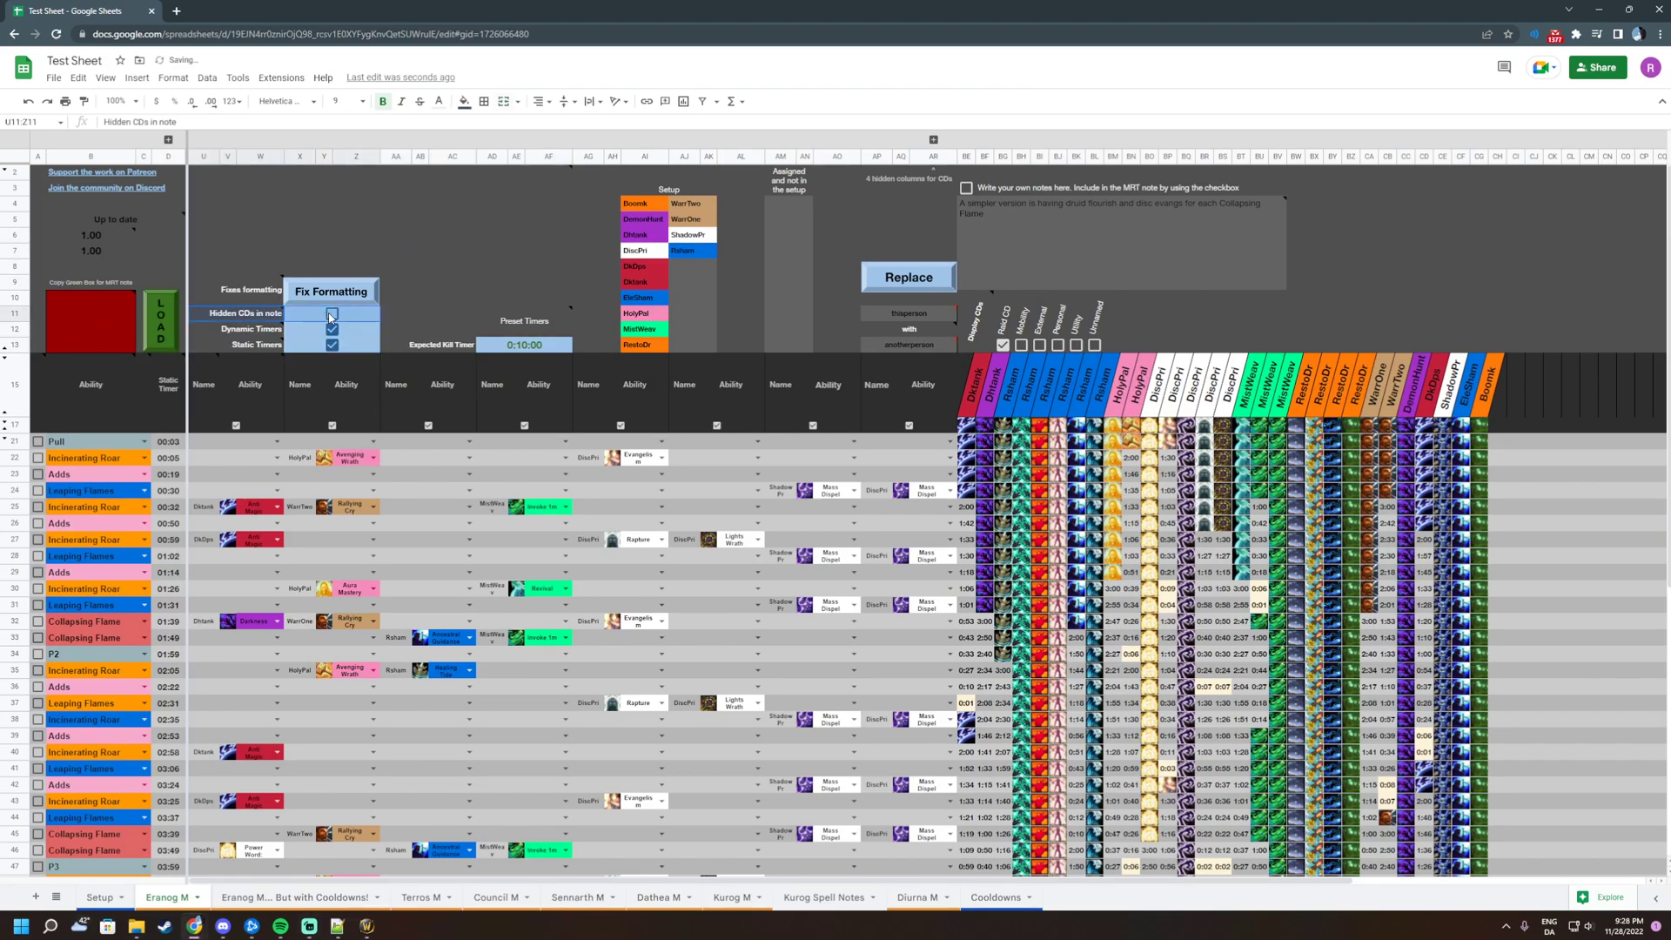
{"action": "left_click", "coordinate": [459, 293]}
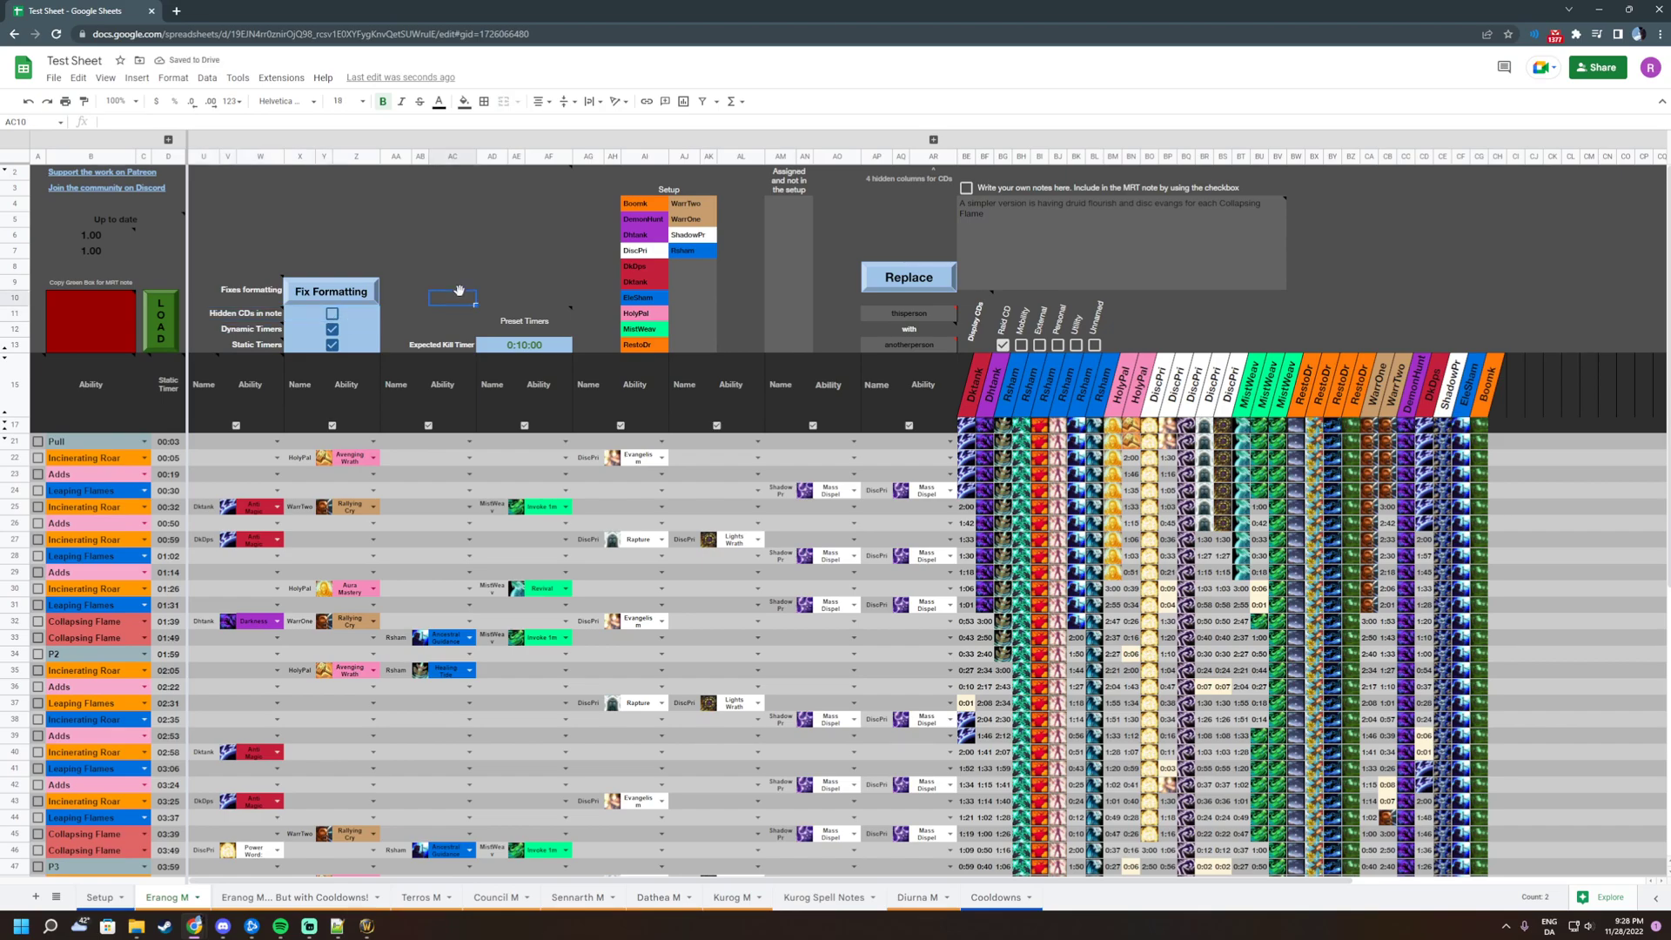
Switch to World of Warcraft to view the raid note, and return to the spreadsheet's Dynamic Timers option
{"action": "left_click", "coordinate": [366, 925]}
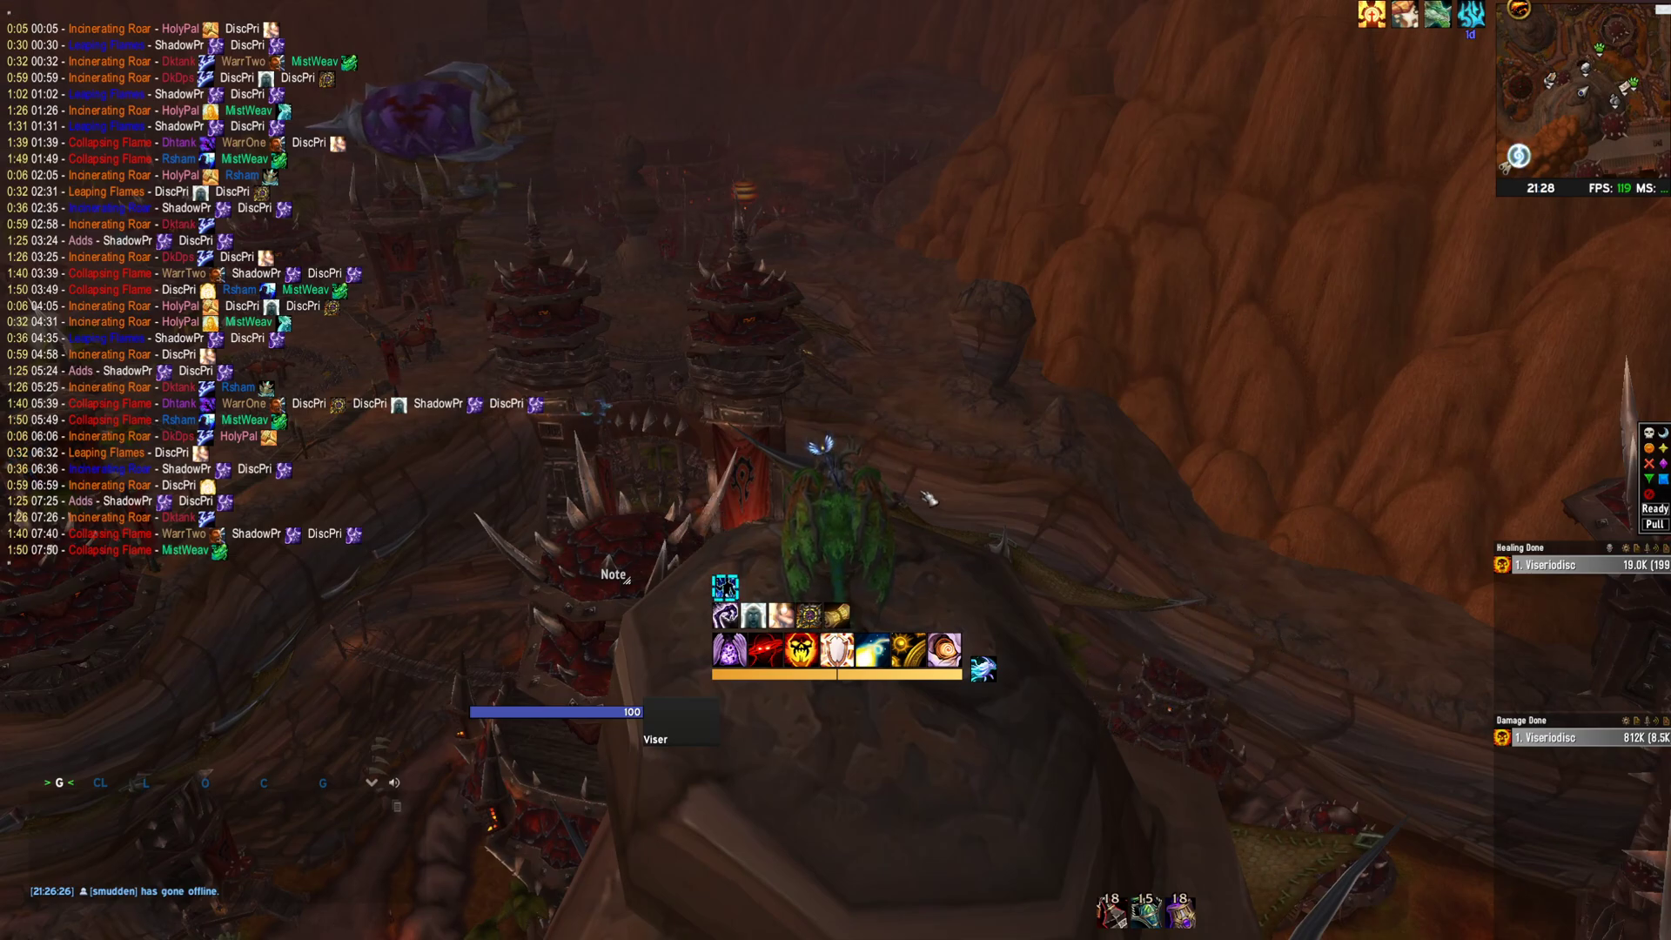
{"action": "left_click_drag", "start_coordinate": [924, 497], "coordinate": [1567, 535]}
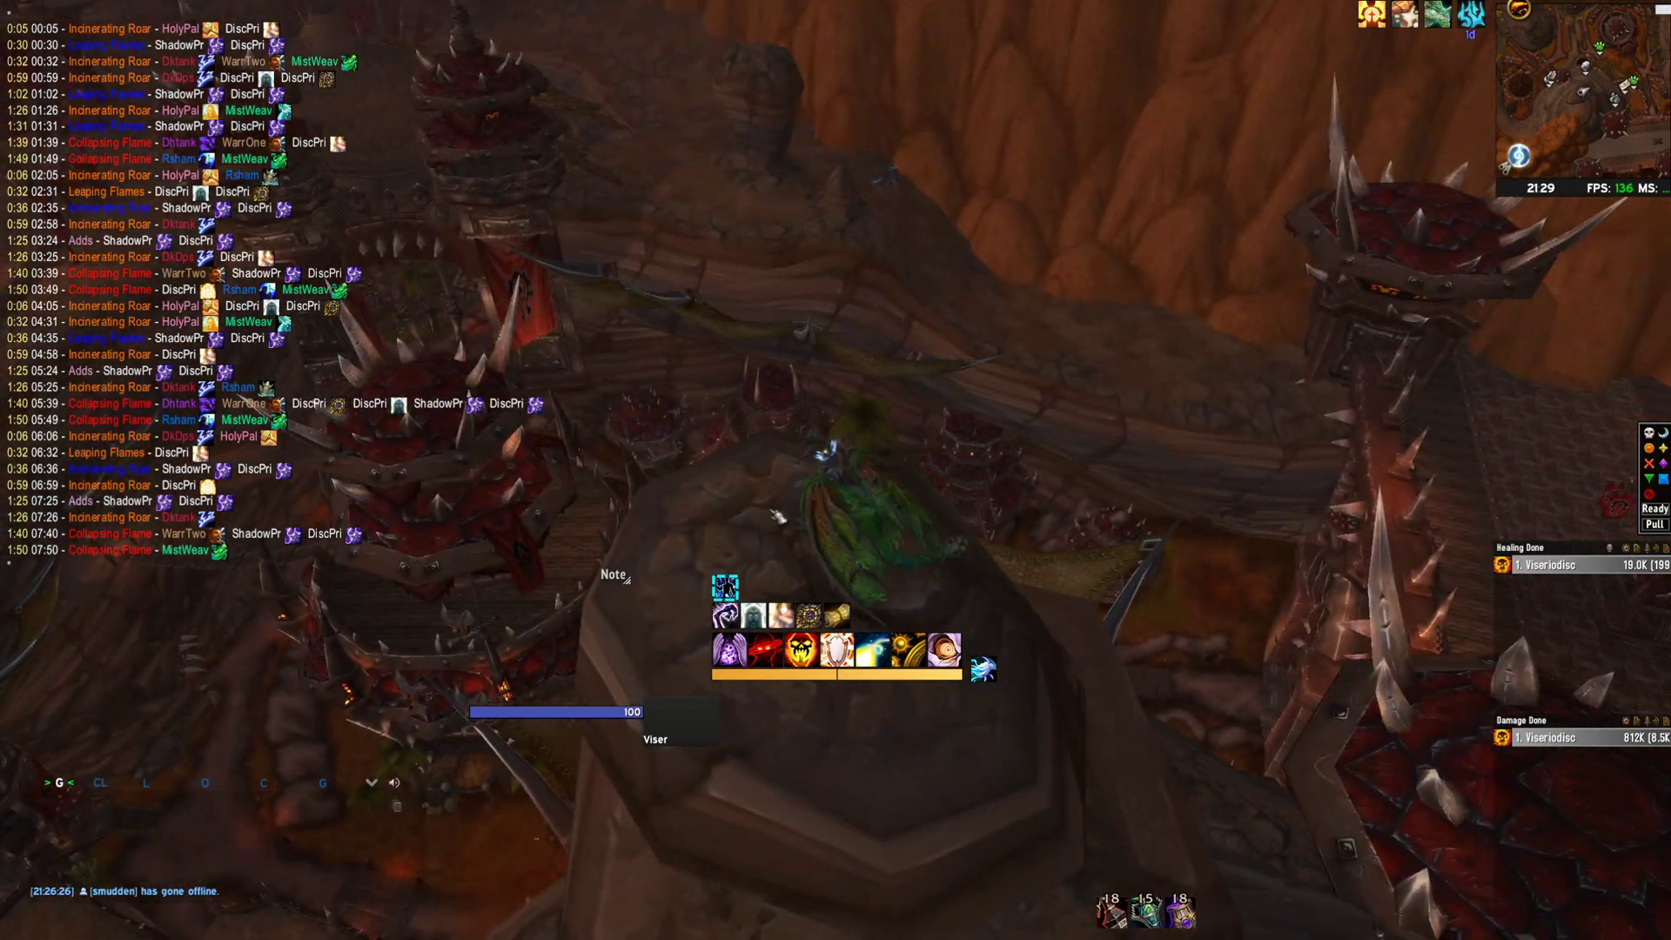
{"action": "key", "text": "alt+Tab"}
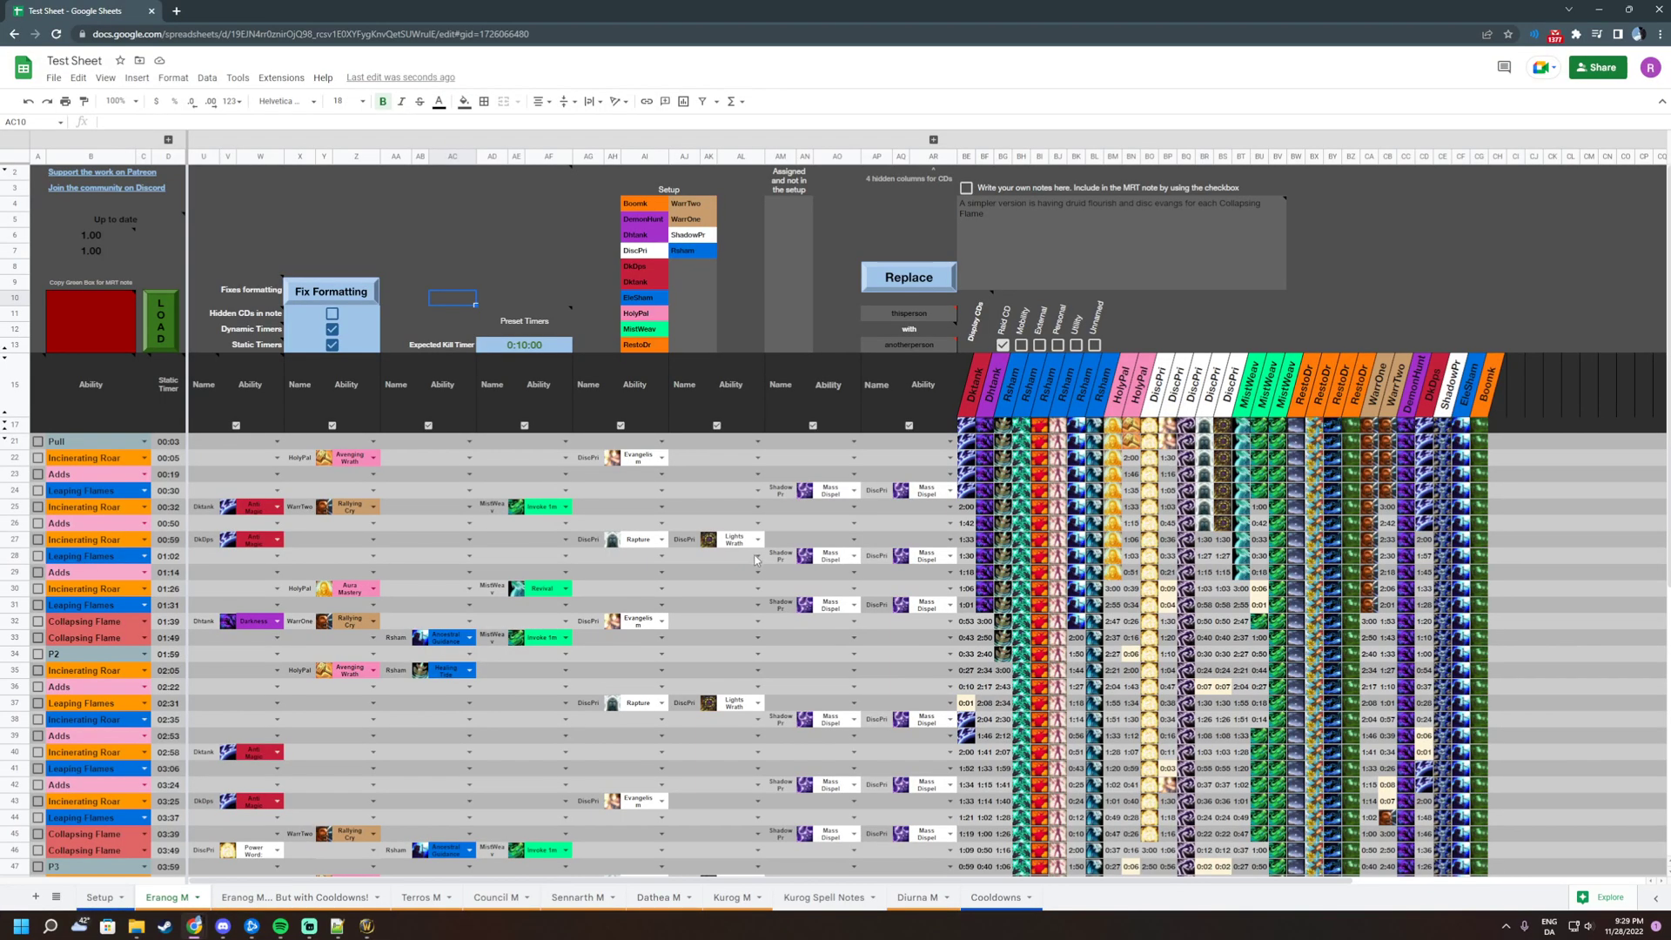
{"action": "left_click", "coordinate": [312, 331]}
Examine the dynamic and static timers in front of each raid note line in World of Warcraft, and switch back to the spreadsheet
{"action": "key", "text": "alt+Tab"}
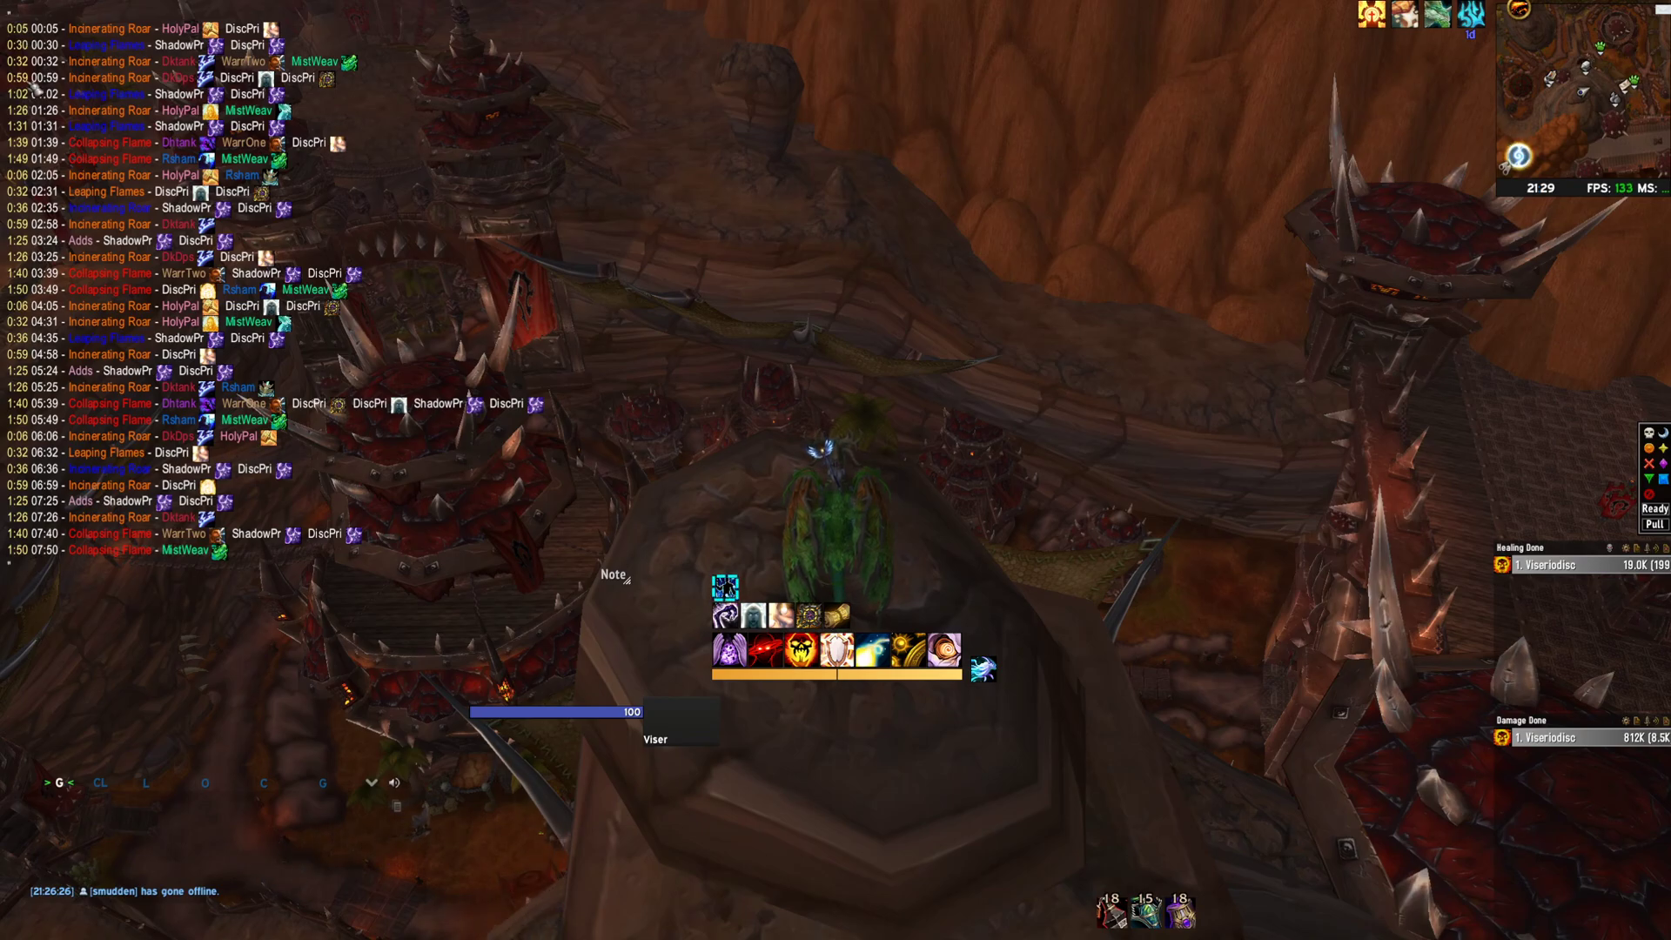
{"action": "left_click_drag", "start_coordinate": [555, 176], "coordinate": [558, 176]}
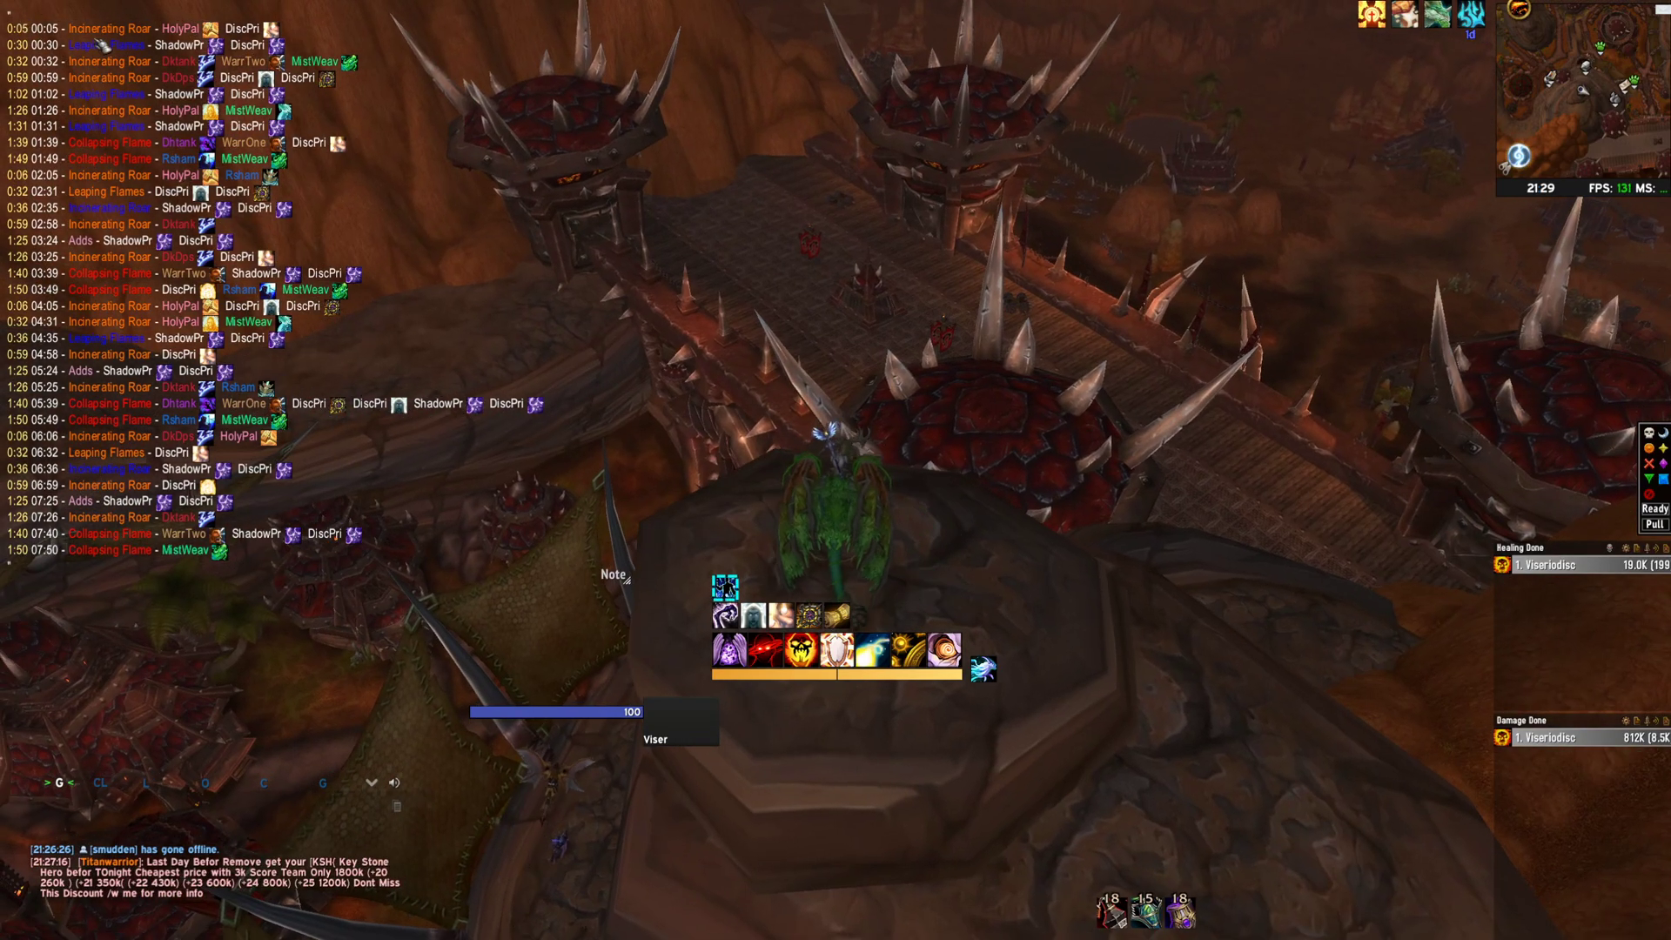
{"action": "left_click_drag", "start_coordinate": [907, 289], "coordinate": [907, 290]}
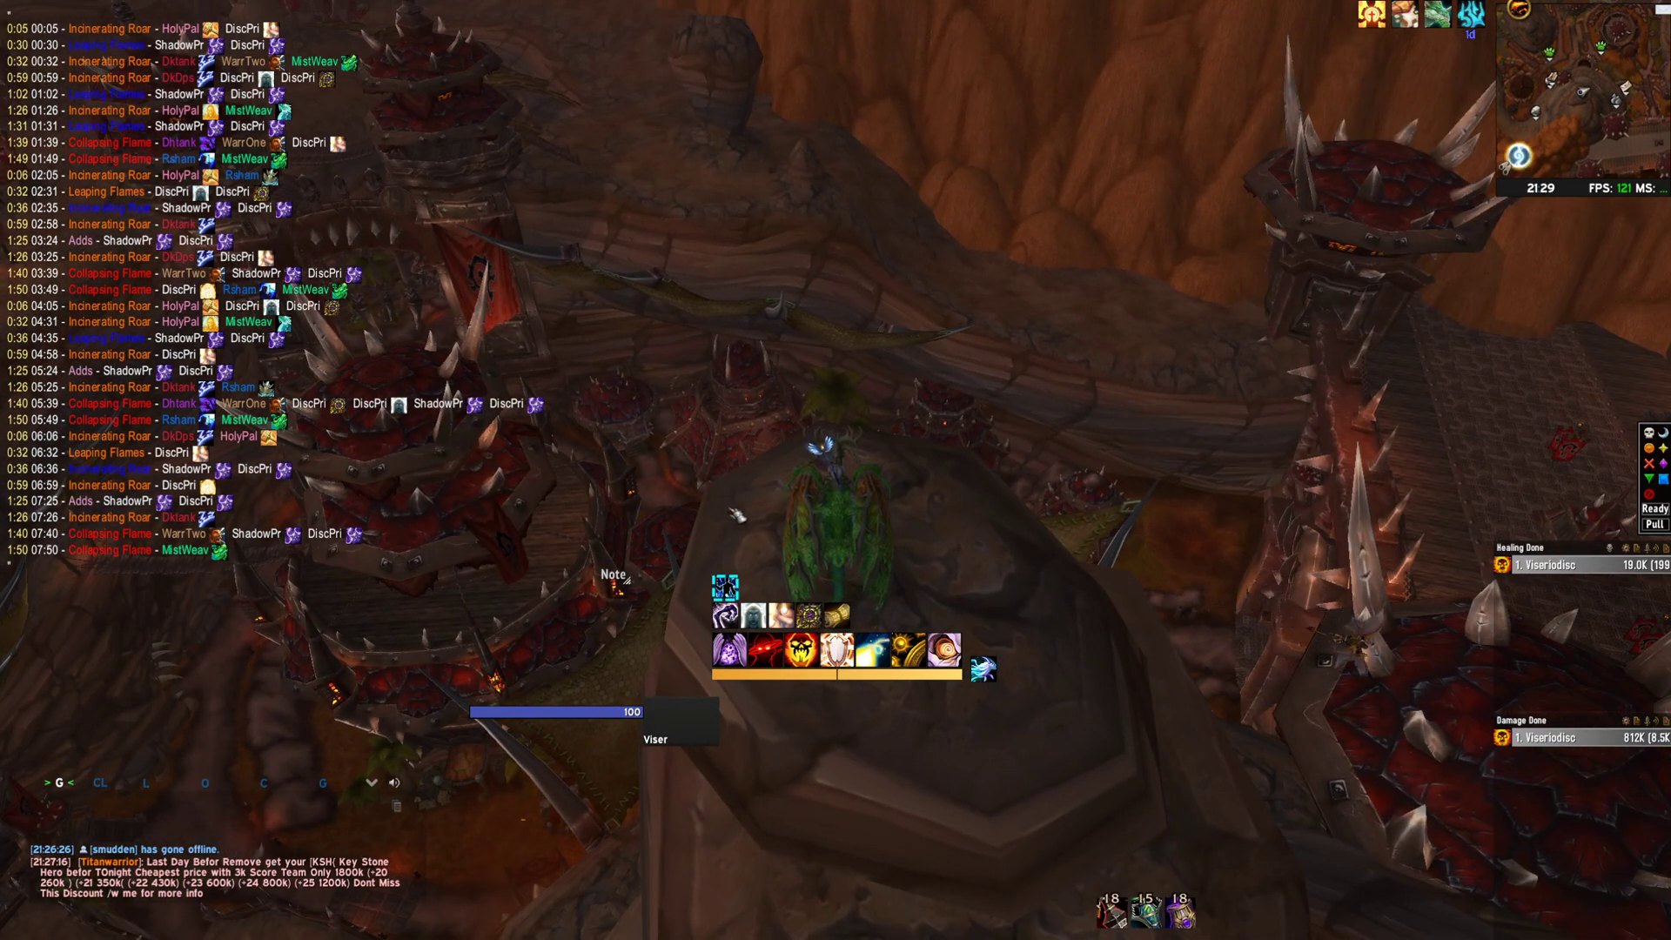
{"action": "left_click_drag", "start_coordinate": [706, 464], "coordinate": [706, 464]}
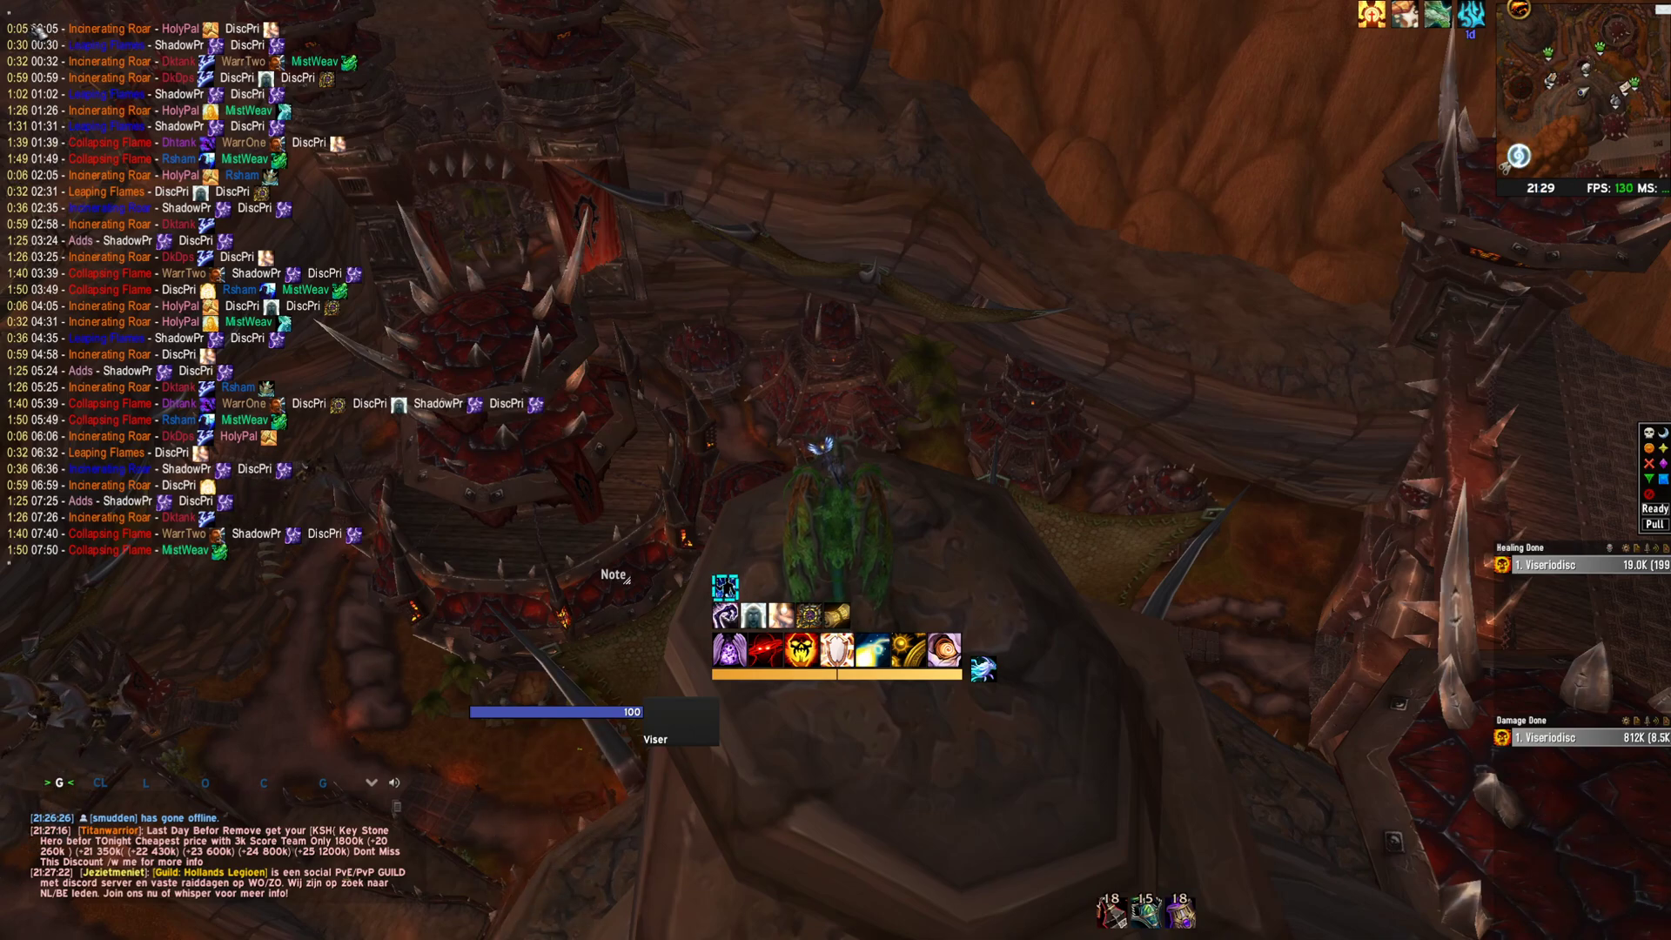
{"action": "left_click_drag", "start_coordinate": [37, 570], "coordinate": [37, 570]}
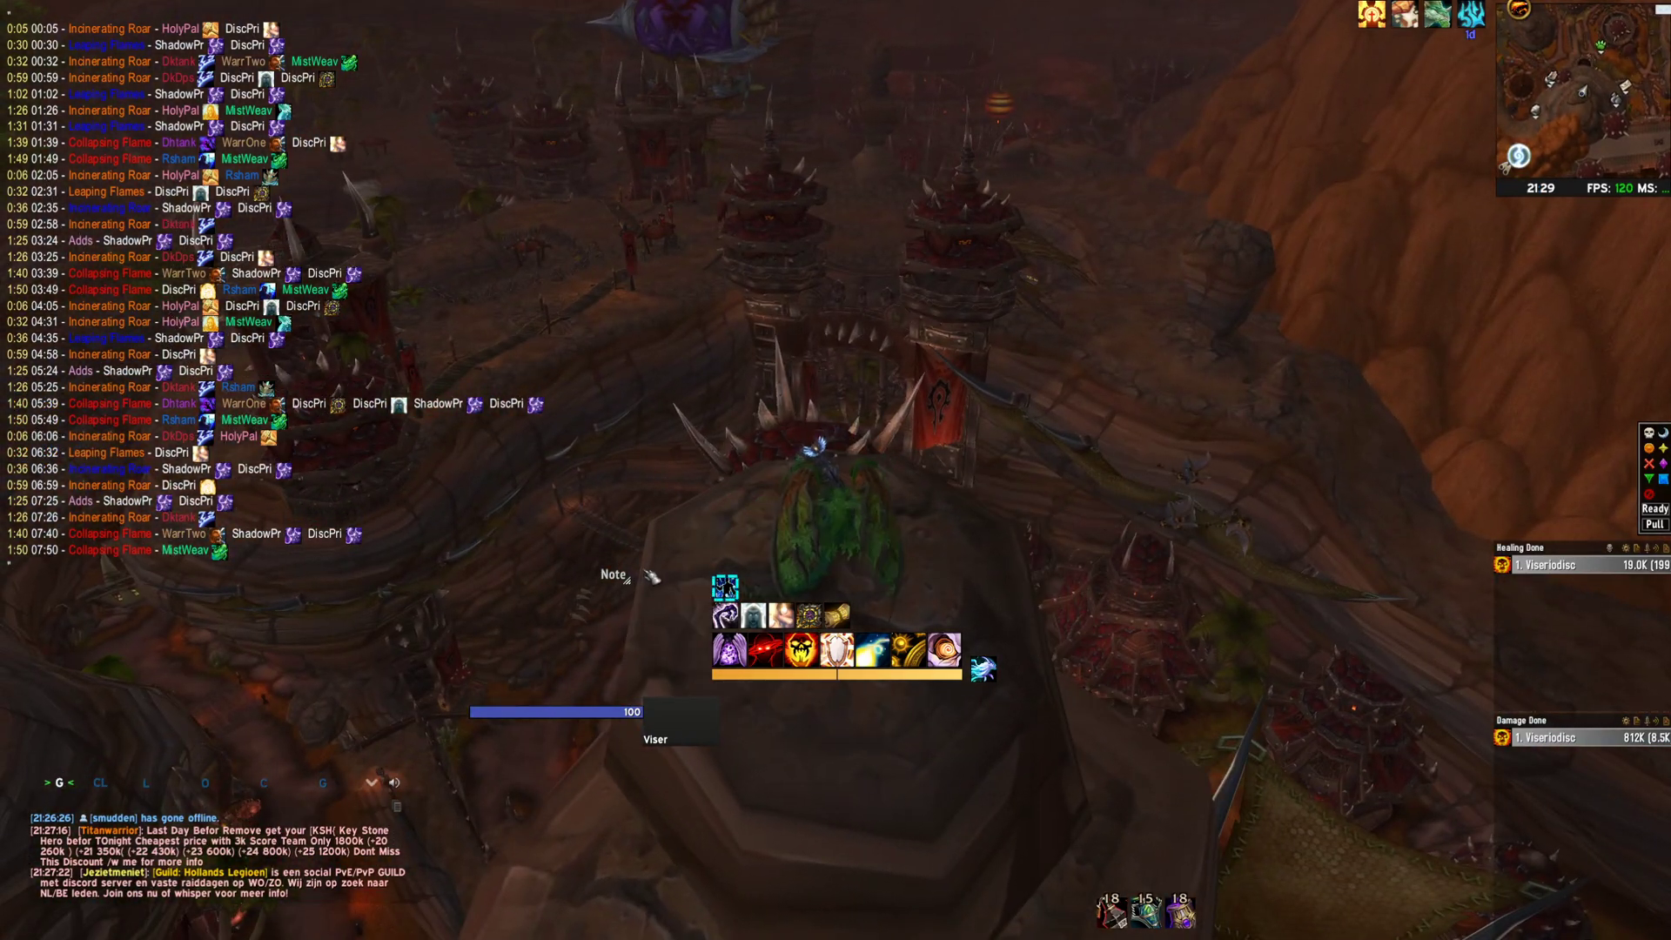
{"action": "key", "text": "alt+Tab"}
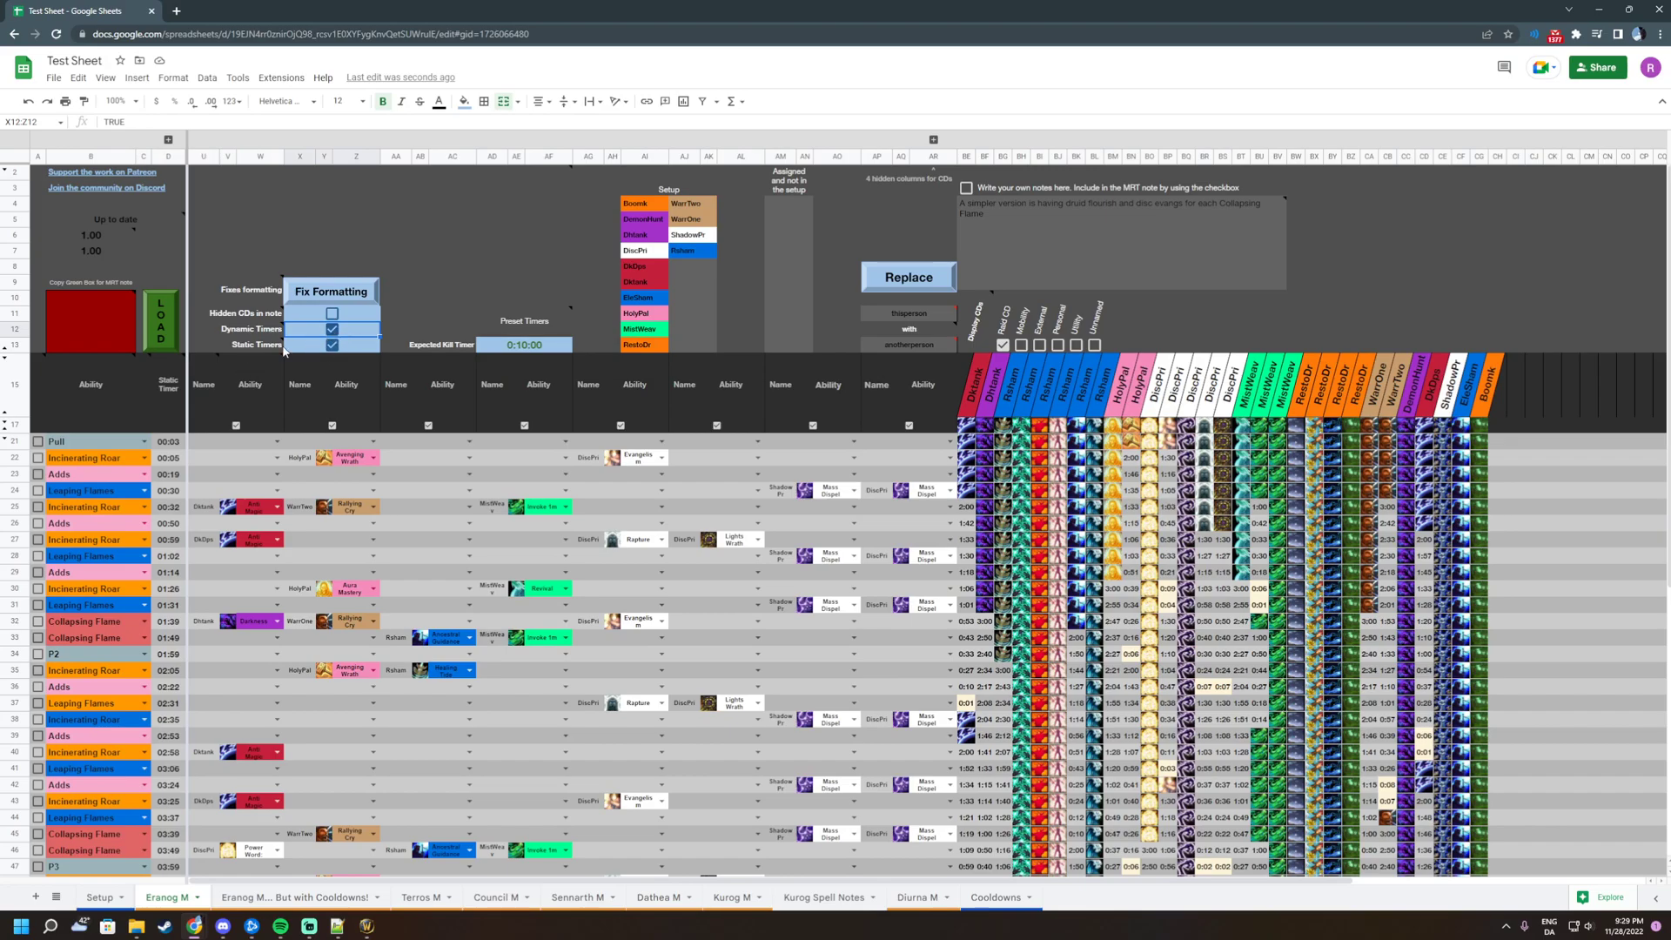
Compare the in-game note timers with the spreadsheet's boss timeline, selecting the ability and static timer cells B22:D35
{"action": "key", "text": "alt+Tab"}
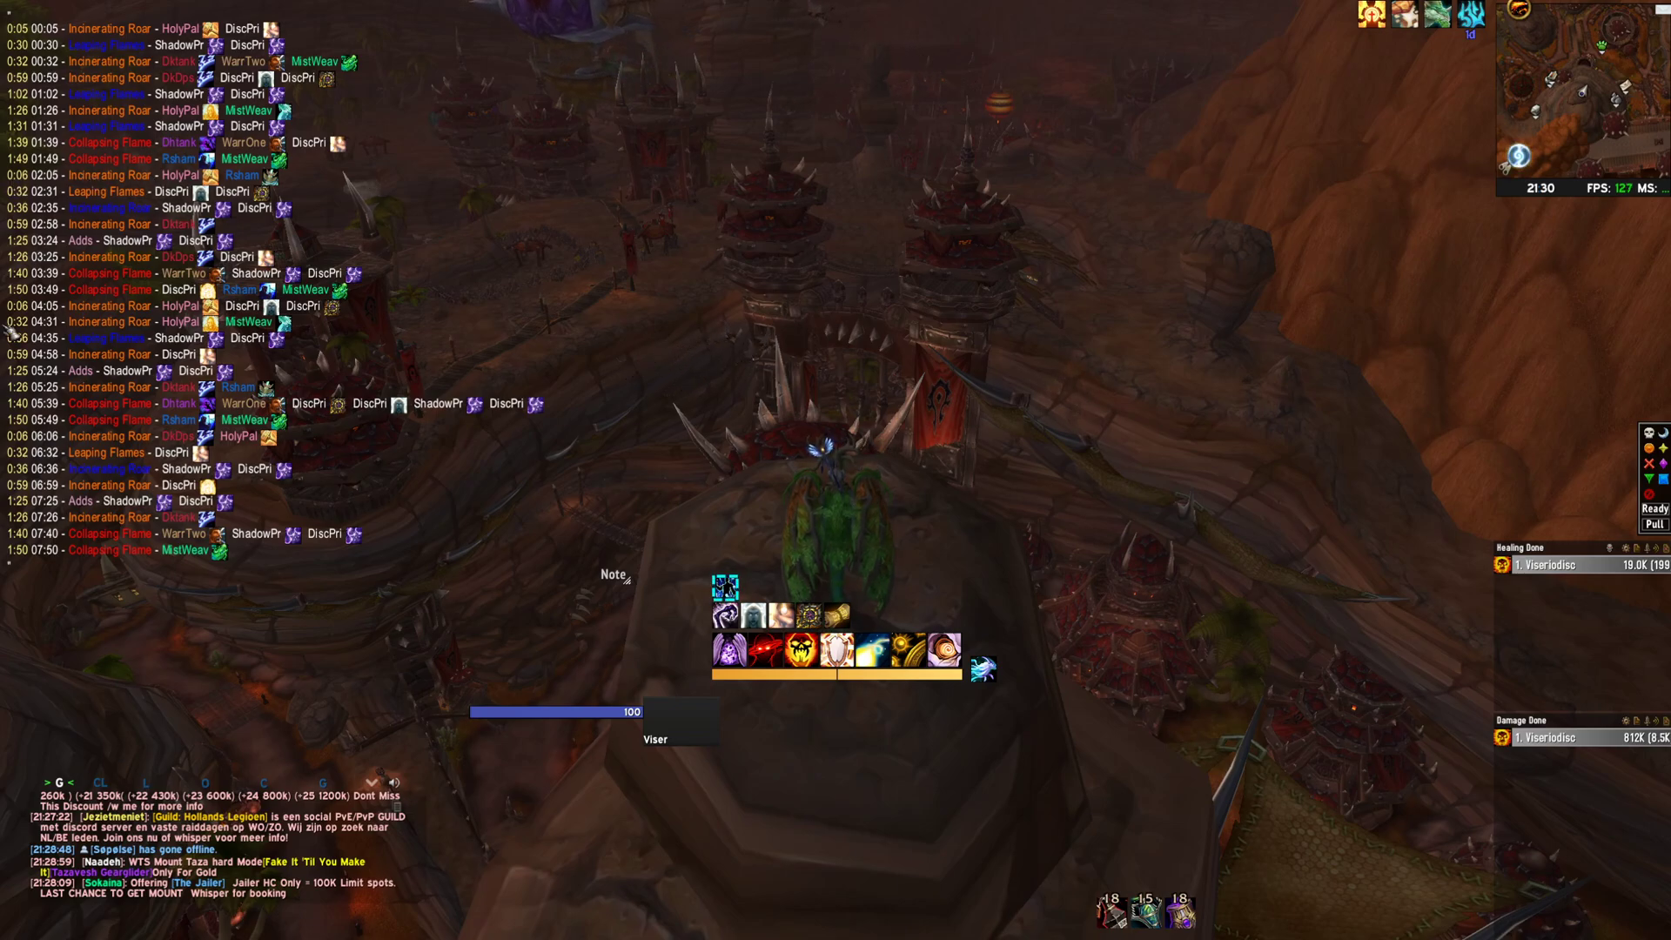
{"action": "left_click_drag", "start_coordinate": [1052, 634], "coordinate": [1218, 636]}
{"action": "mouse_move", "coordinate": [911, 334]}
{"action": "left_mouse_down"}
{"action": "mouse_move", "coordinate": [784, 334]}
{"action": "mouse_move", "coordinate": [836, 374]}
{"action": "mouse_move", "coordinate": [910, 335]}
{"action": "left_mouse_up"}
{"action": "key", "text": "alt+Tab"}
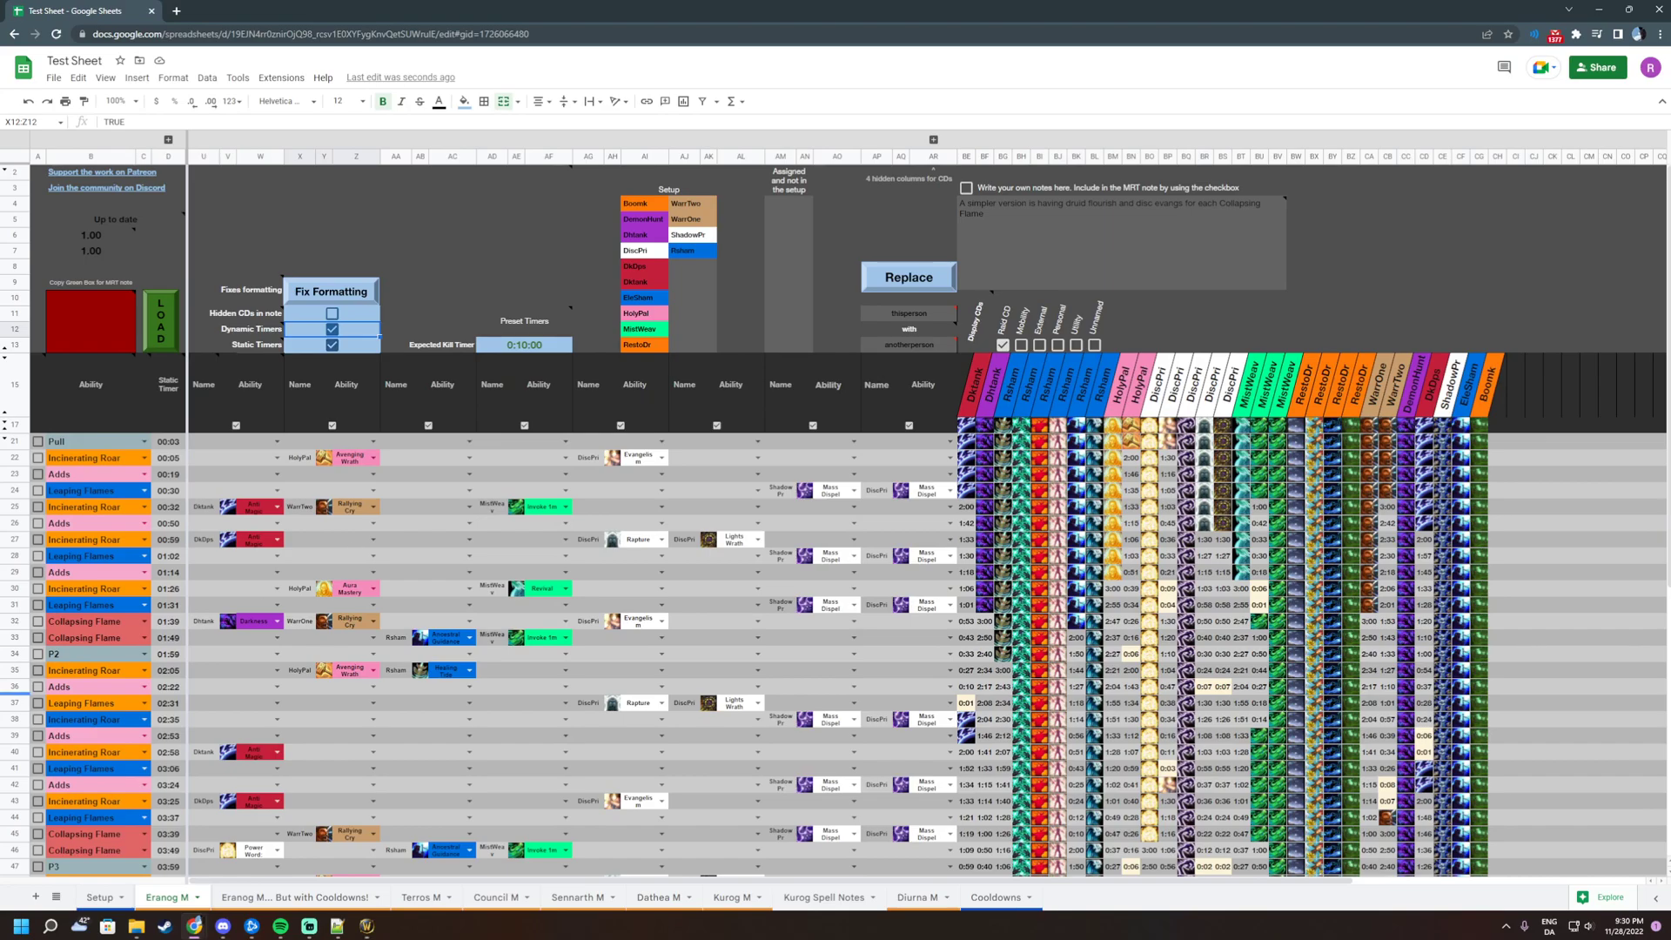
{"action": "left_click_drag", "start_coordinate": [111, 461], "coordinate": [170, 671]}
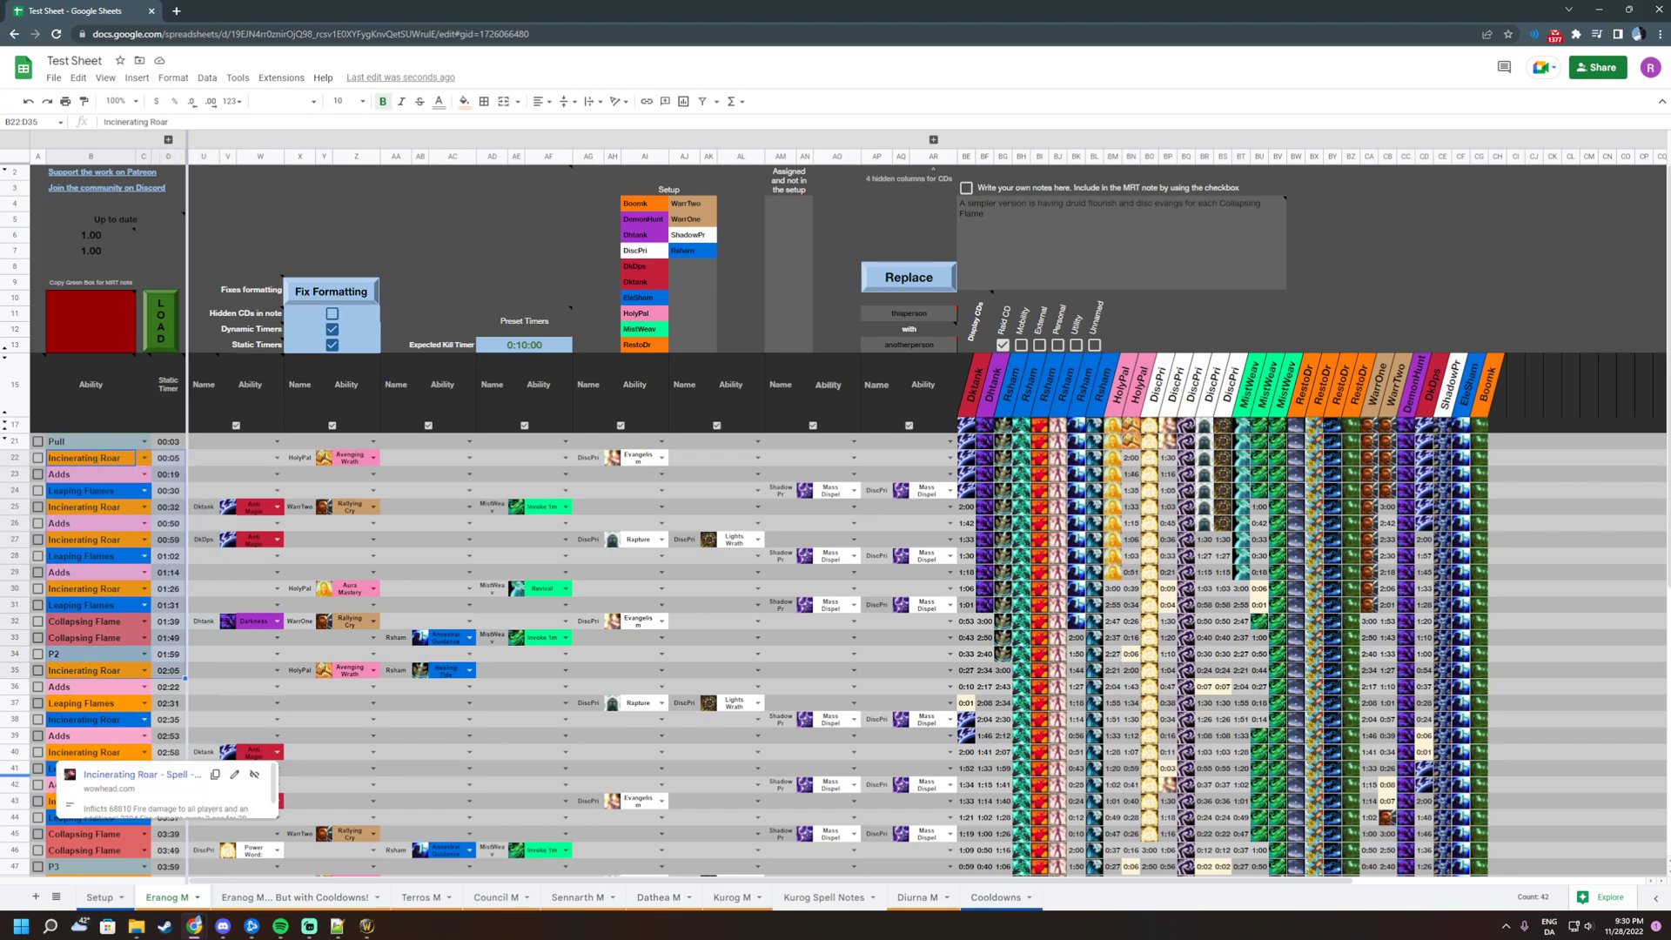
{"action": "key", "text": "alt+Tab"}
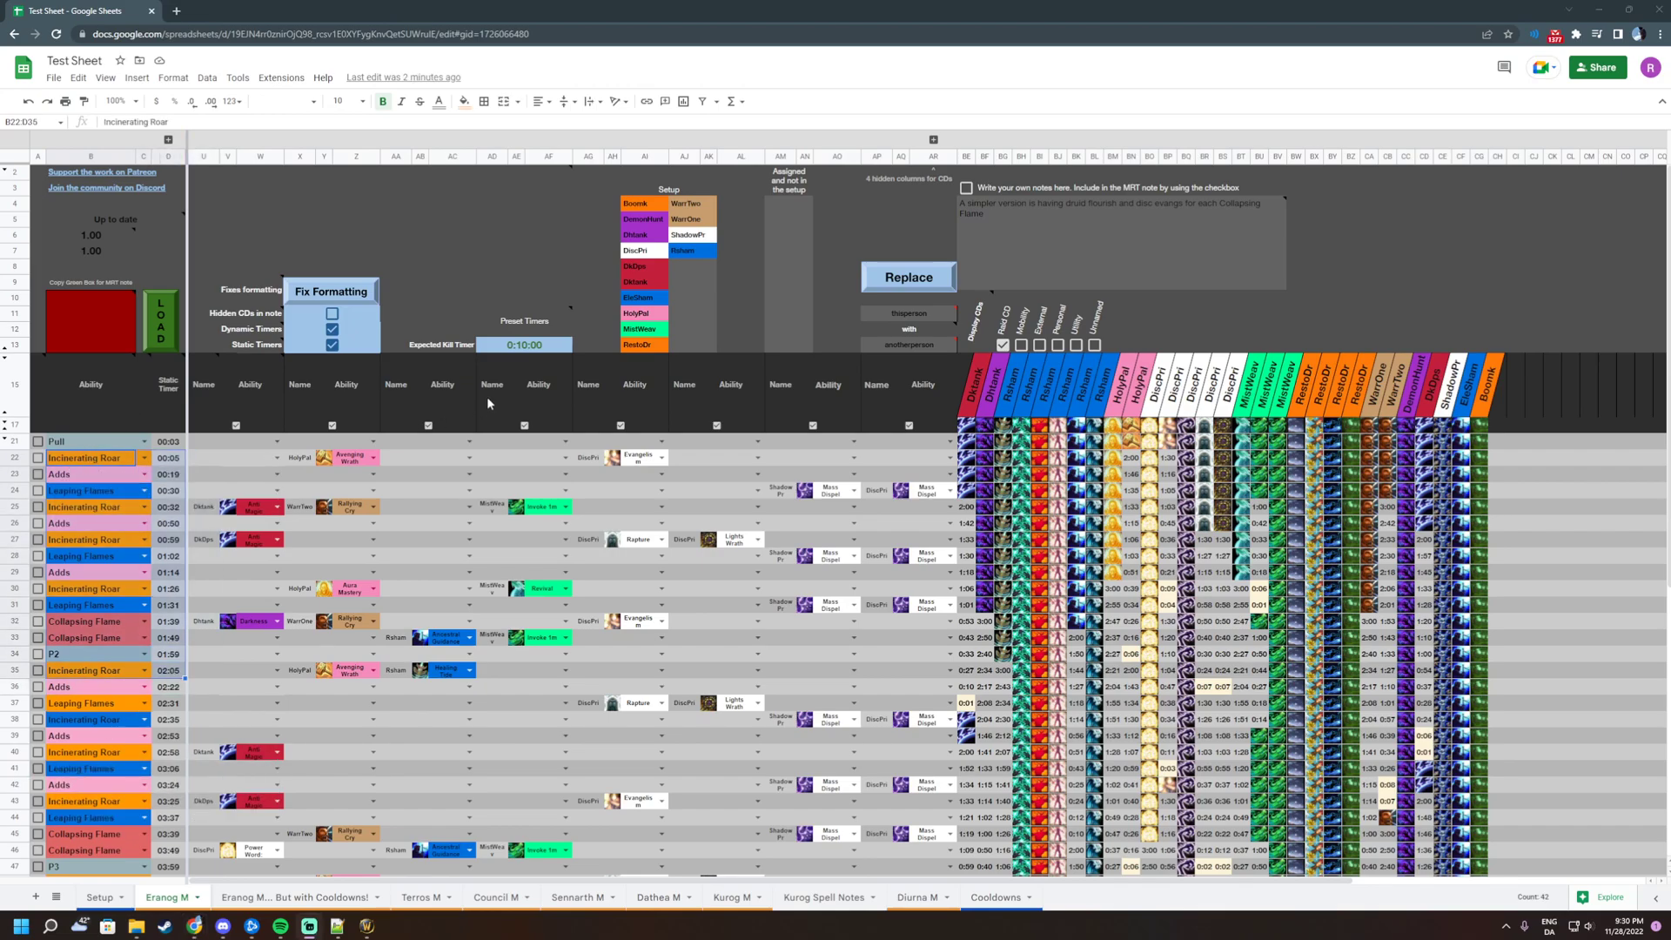
Examine the preset Expected Kill Timer and its explanatory note on the Eranog M sheet
{"action": "left_click", "coordinate": [512, 342]}
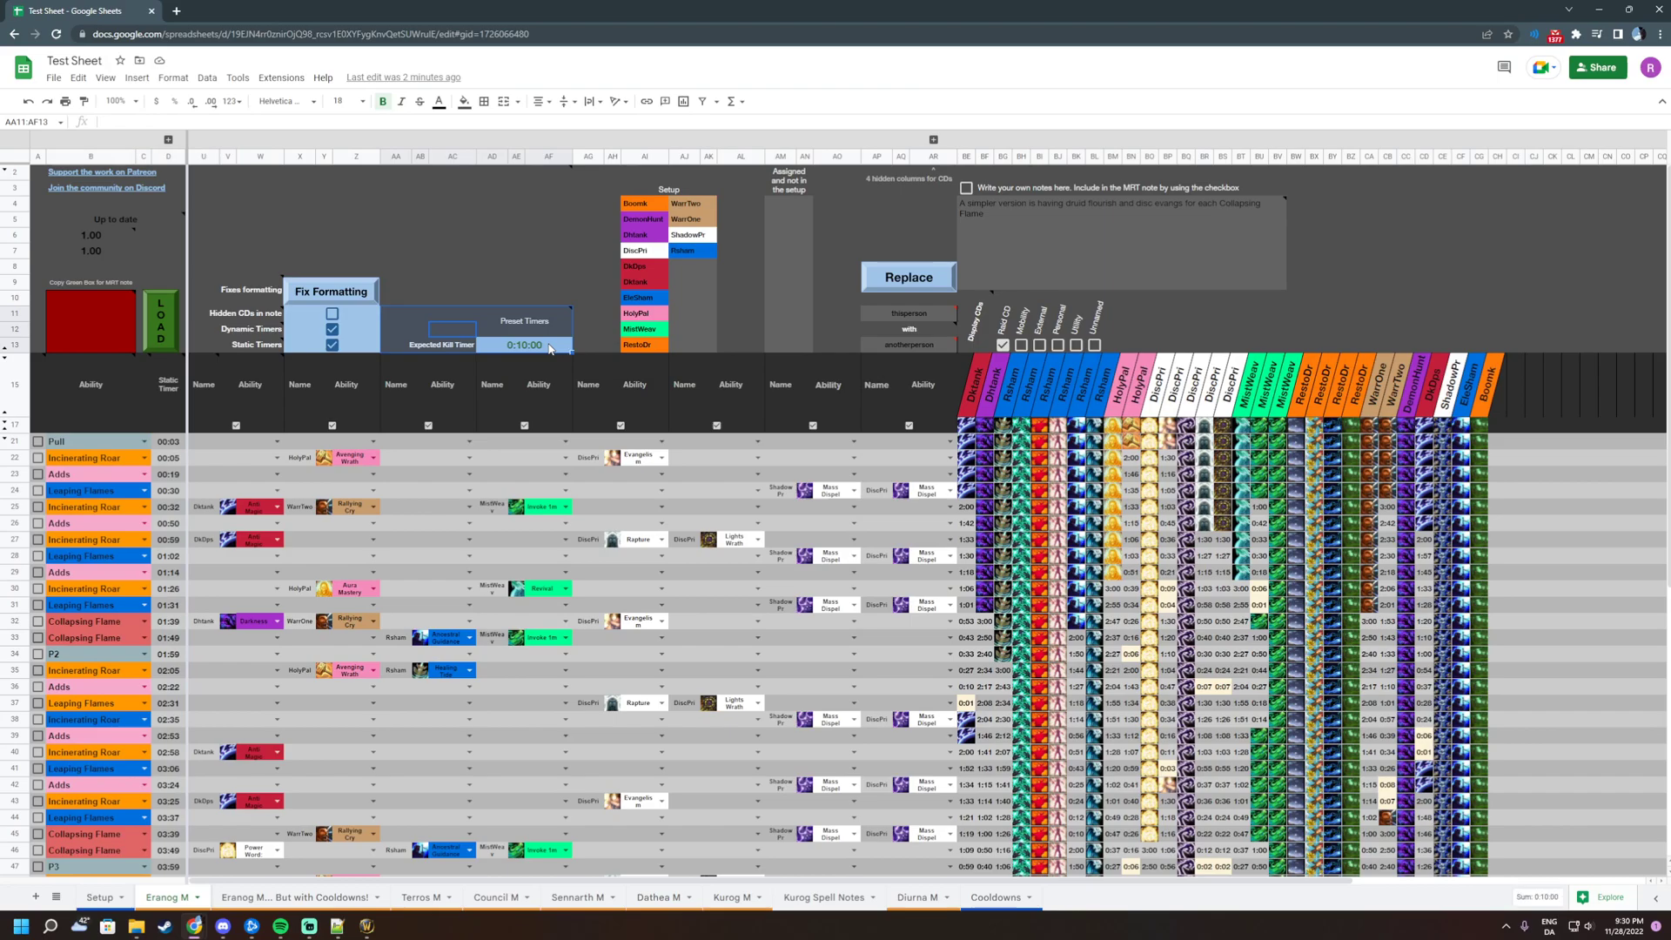
{"action": "left_click", "coordinate": [519, 458]}
{"action": "left_click_drag", "start_coordinate": [445, 349], "coordinate": [537, 324]}
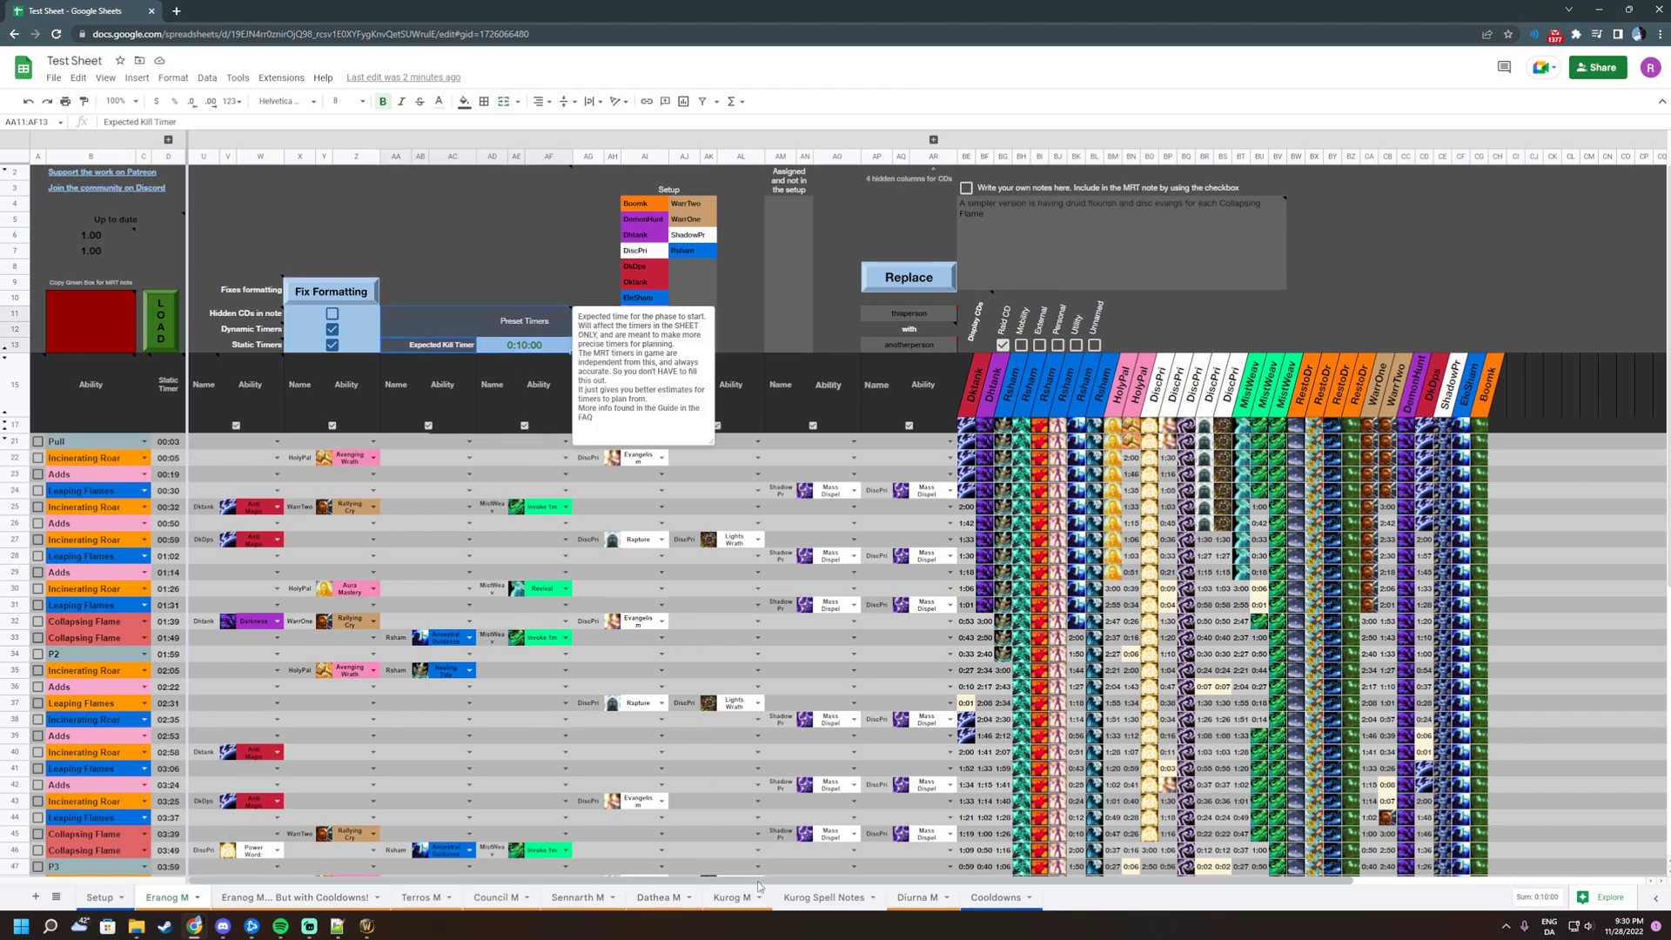
Open the Kurog M sheet and examine its preset phase timers alongside the static timers of the phase one abilities
{"action": "left_click", "coordinate": [733, 898]}
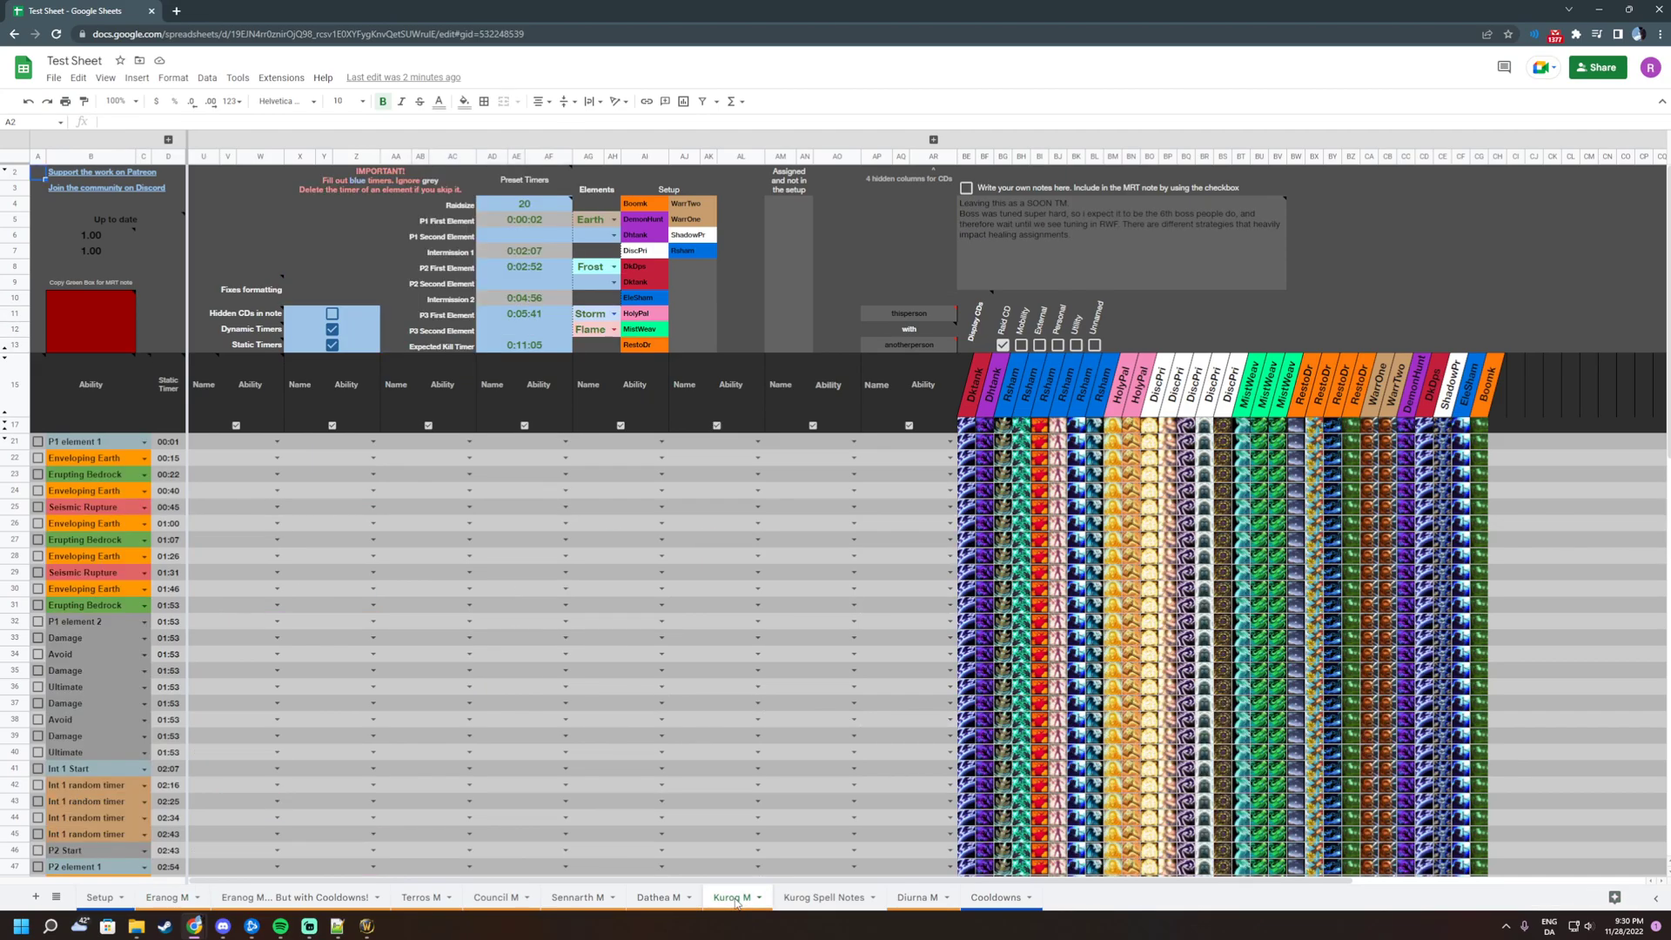
{"action": "left_click_drag", "start_coordinate": [524, 346], "coordinate": [593, 348]}
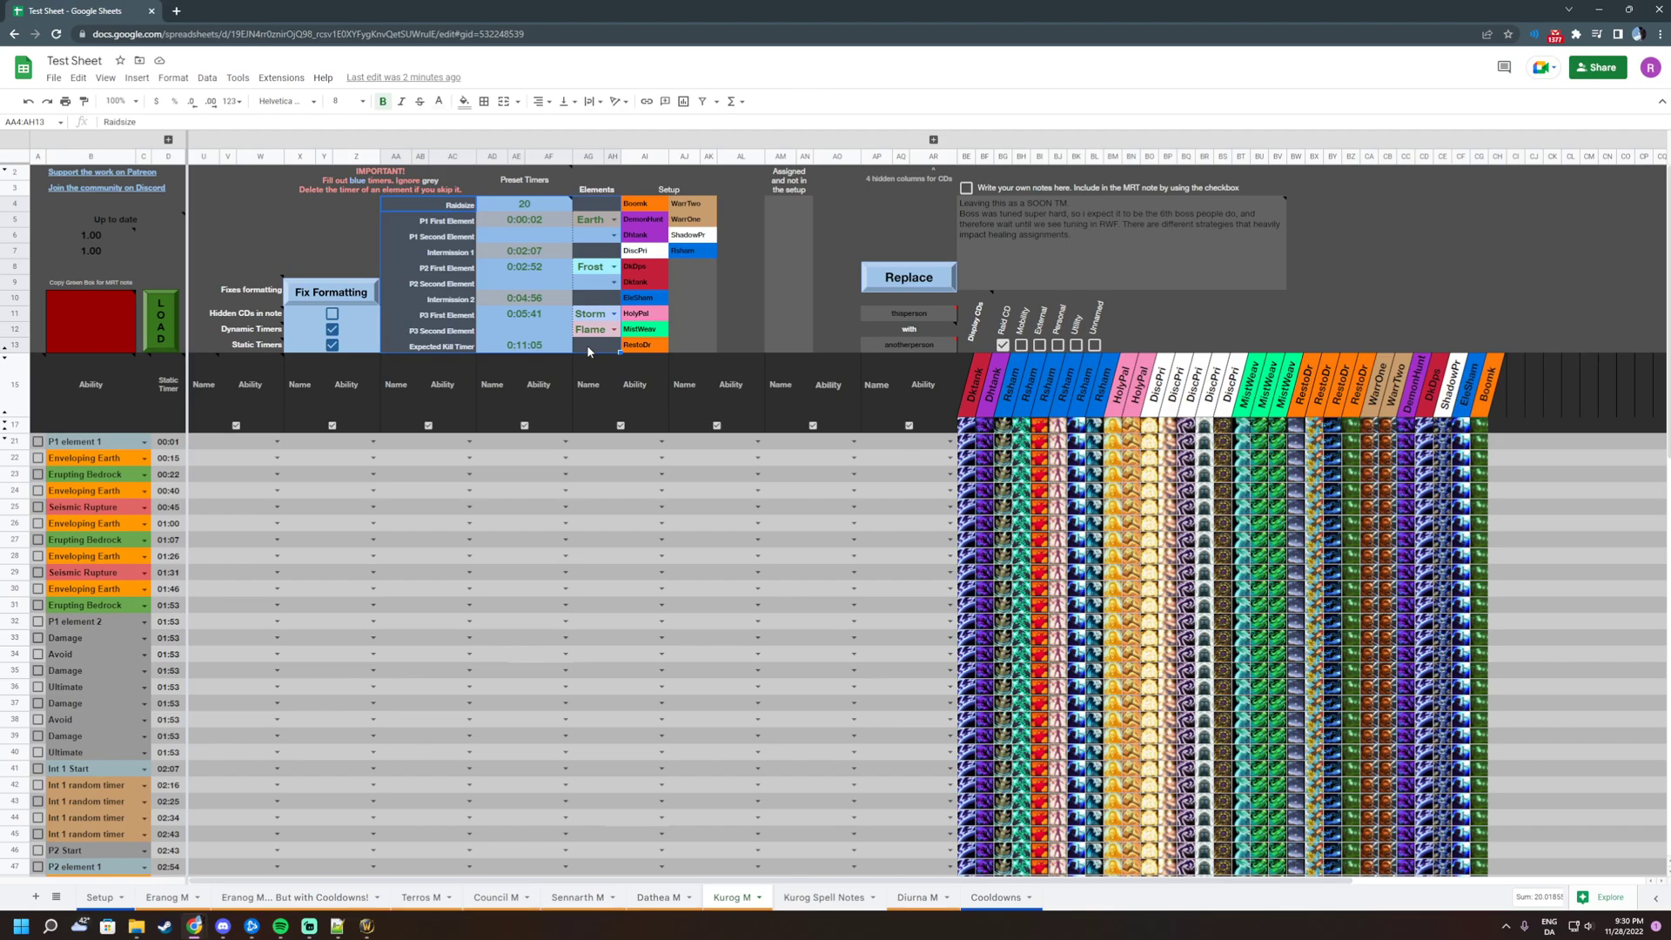
{"action": "left_click_drag", "start_coordinate": [172, 441], "coordinate": [176, 637]}
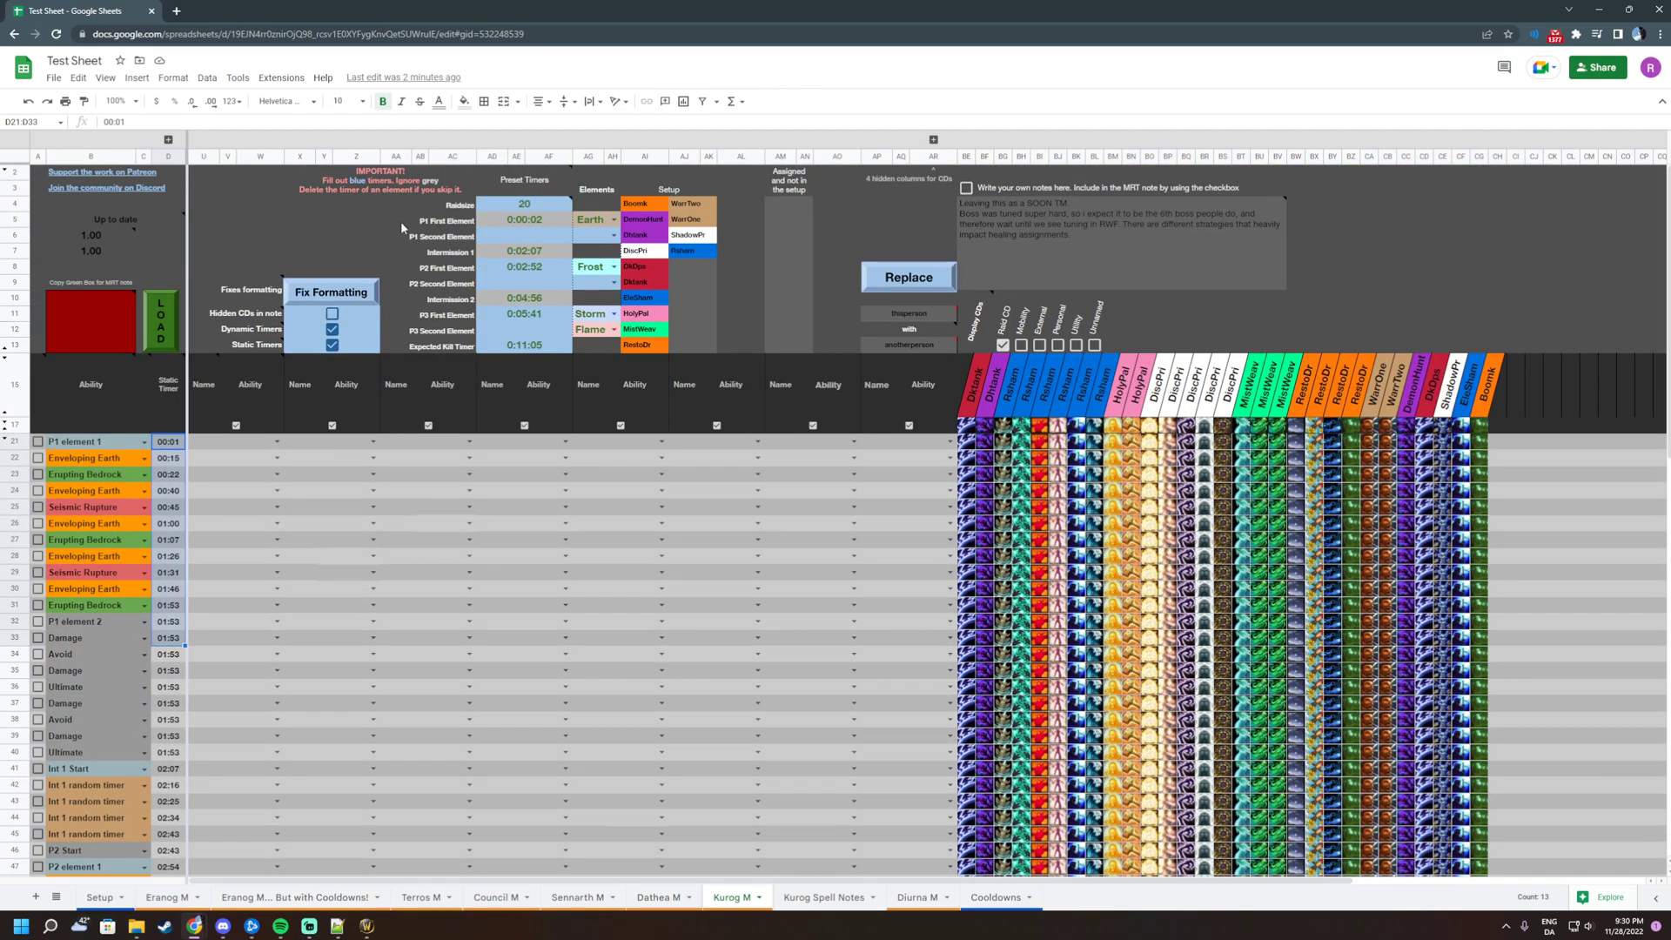
{"action": "left_click_drag", "start_coordinate": [443, 212], "coordinate": [526, 354]}
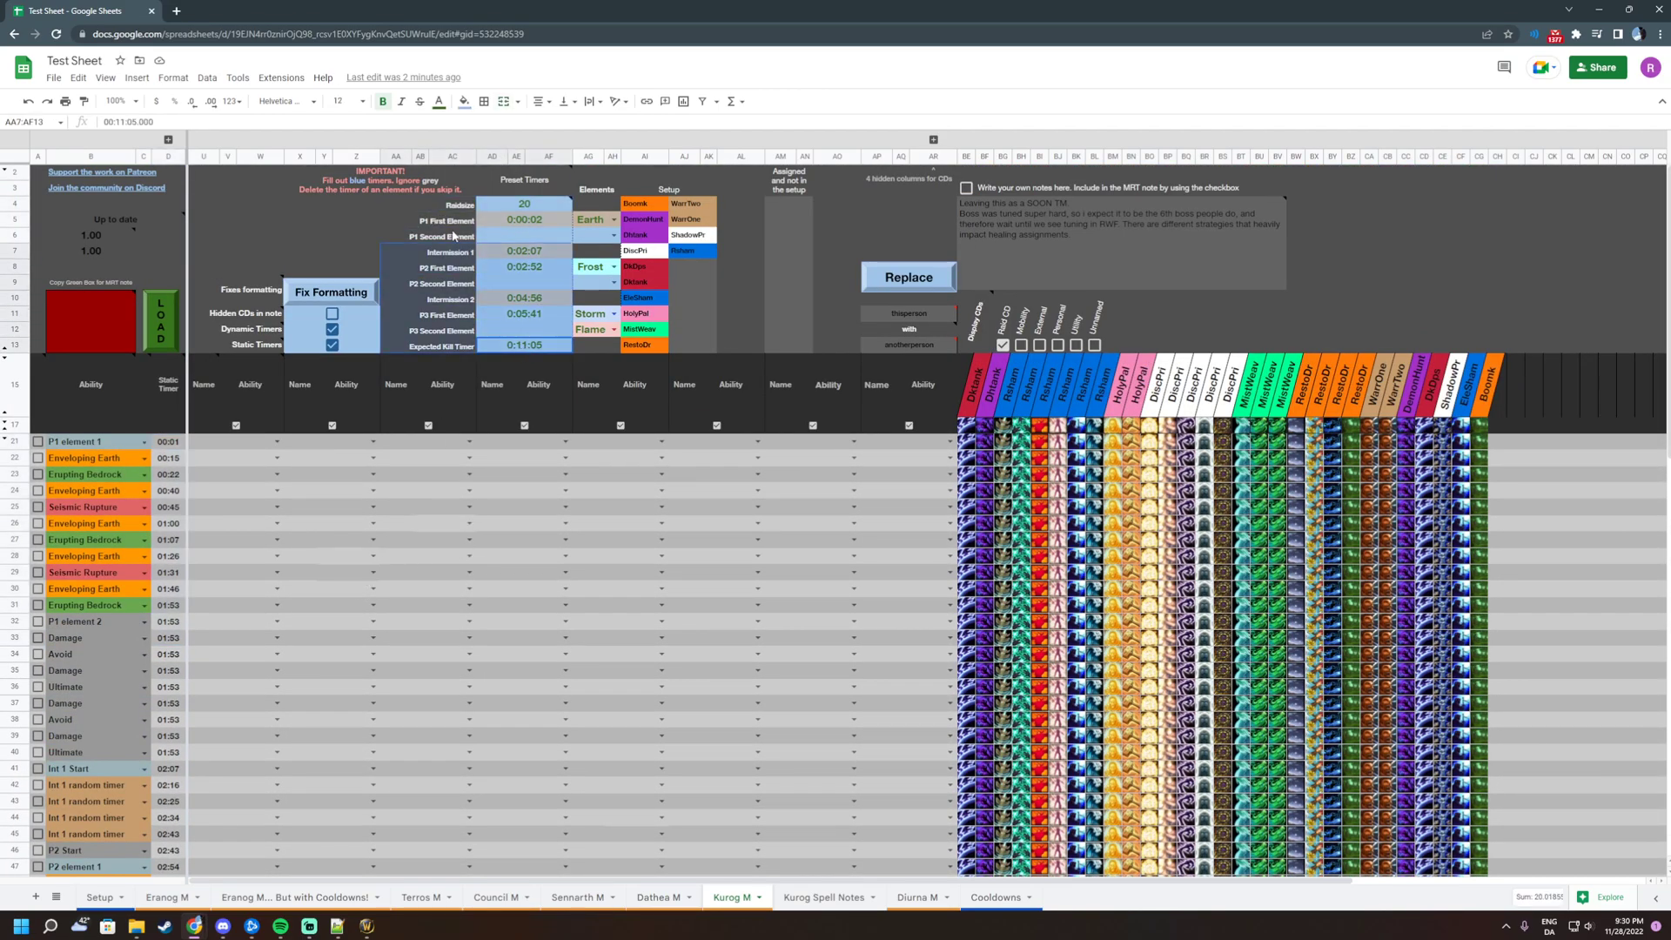
{"action": "left_click_drag", "start_coordinate": [453, 235], "coordinate": [442, 210]}
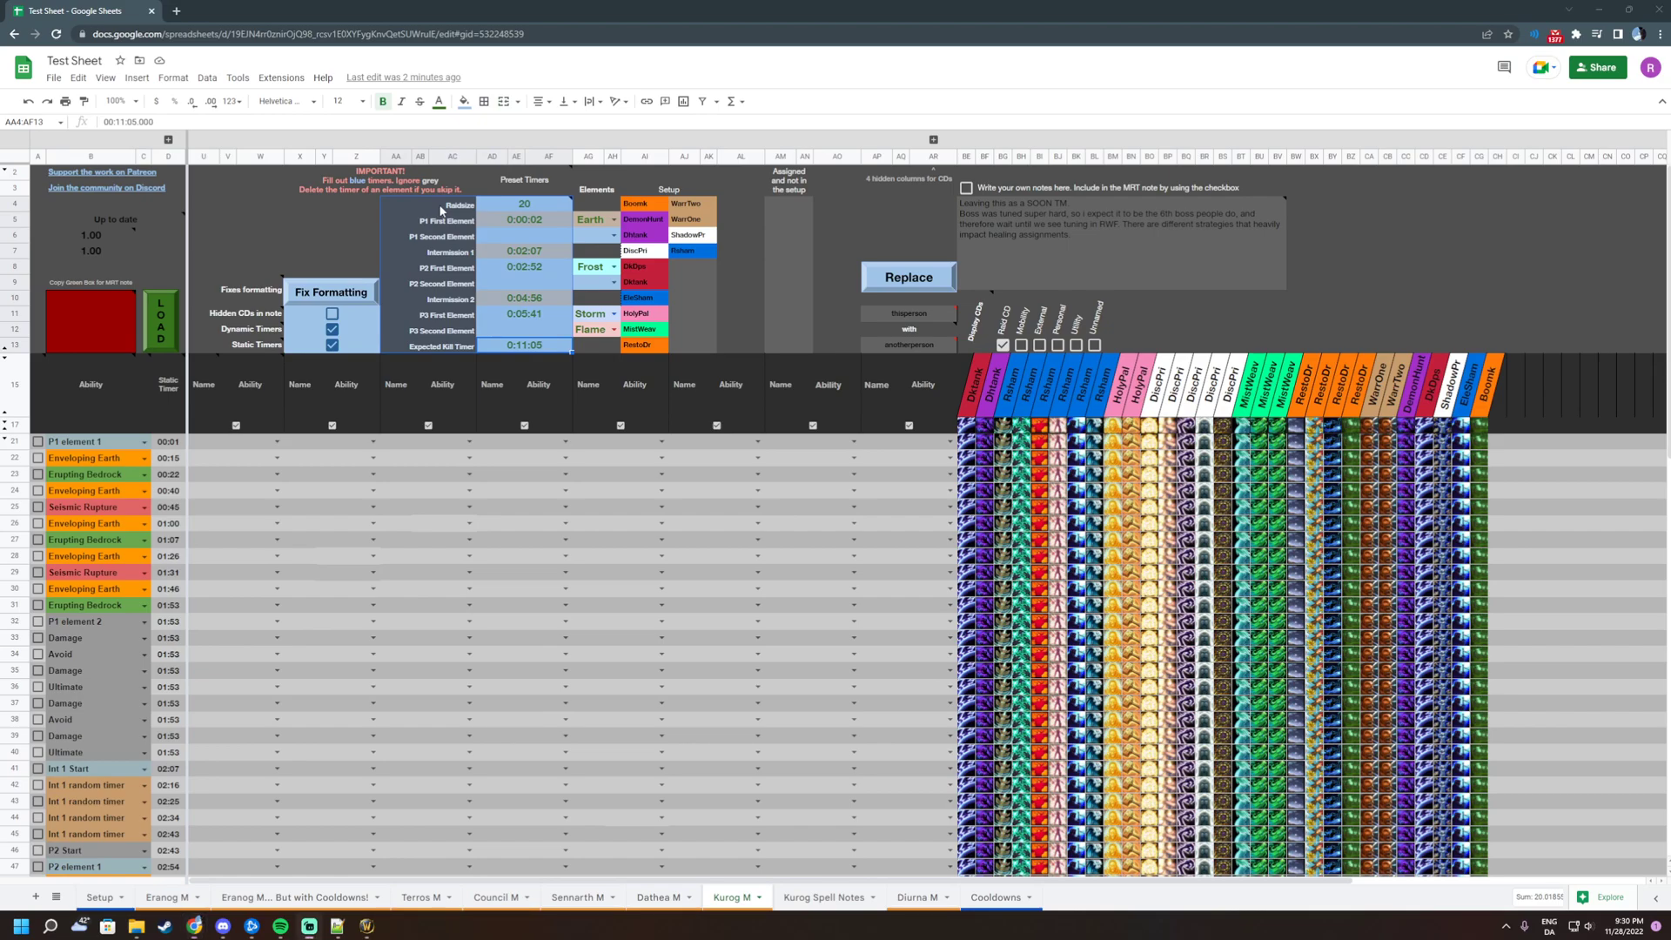
Check the raid note in World of Warcraft, and return to the Kurog M preset timers and the assignment row for the first Enveloping Earth
{"action": "key", "text": "alt+Tab"}
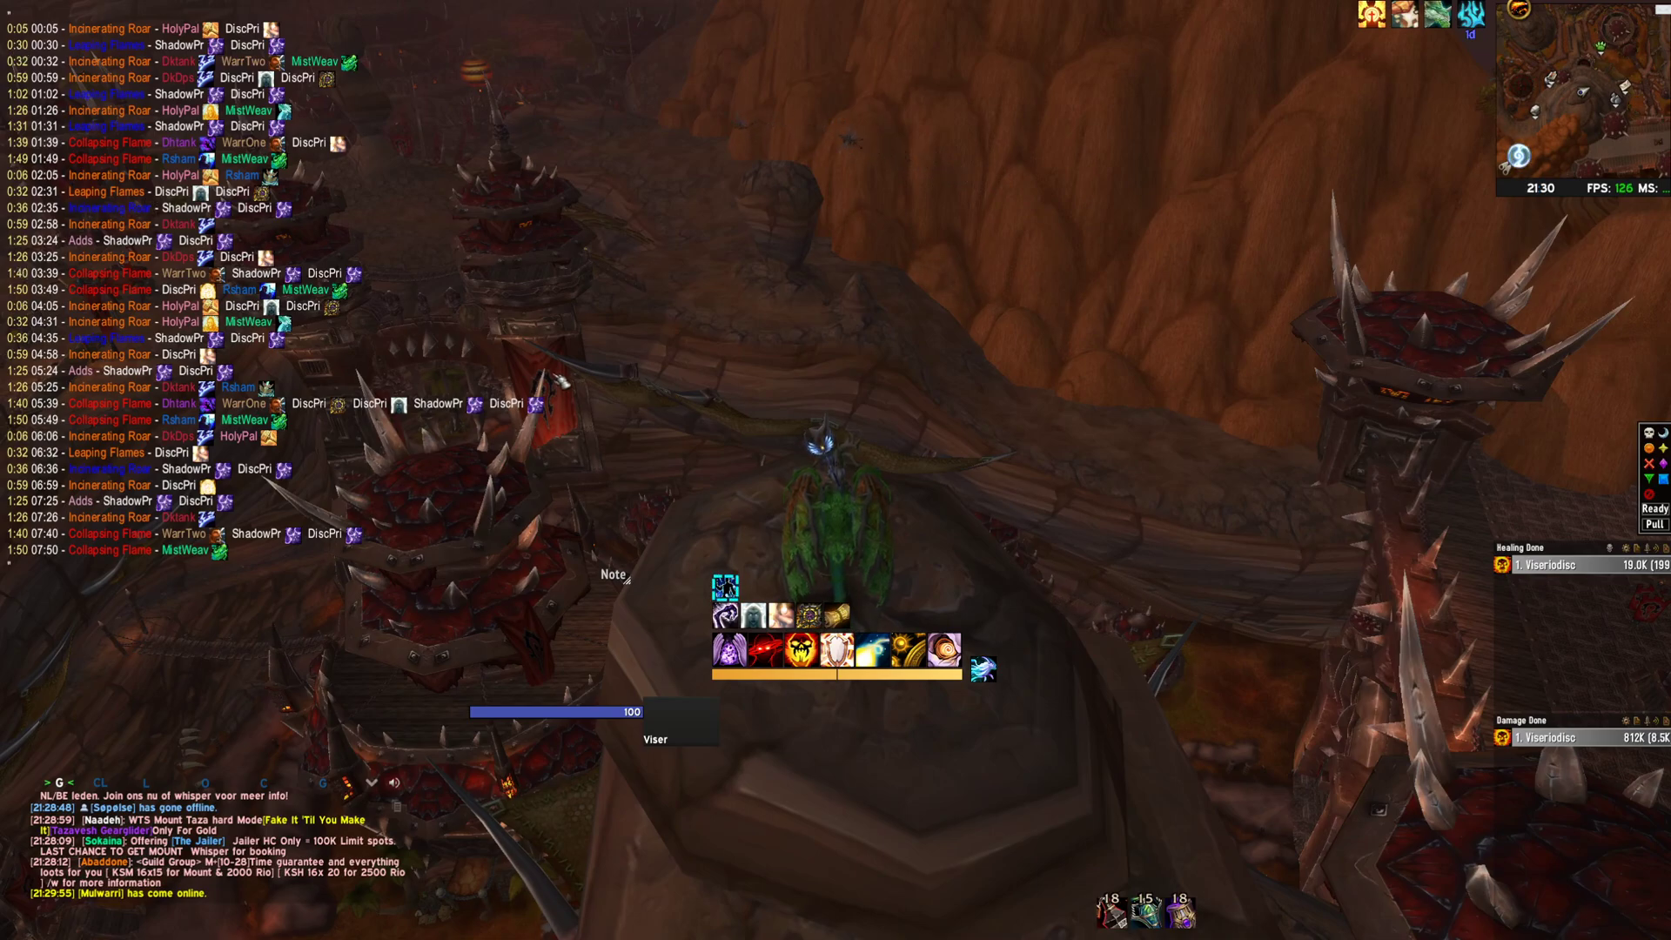
{"action": "key", "text": "alt+Tab"}
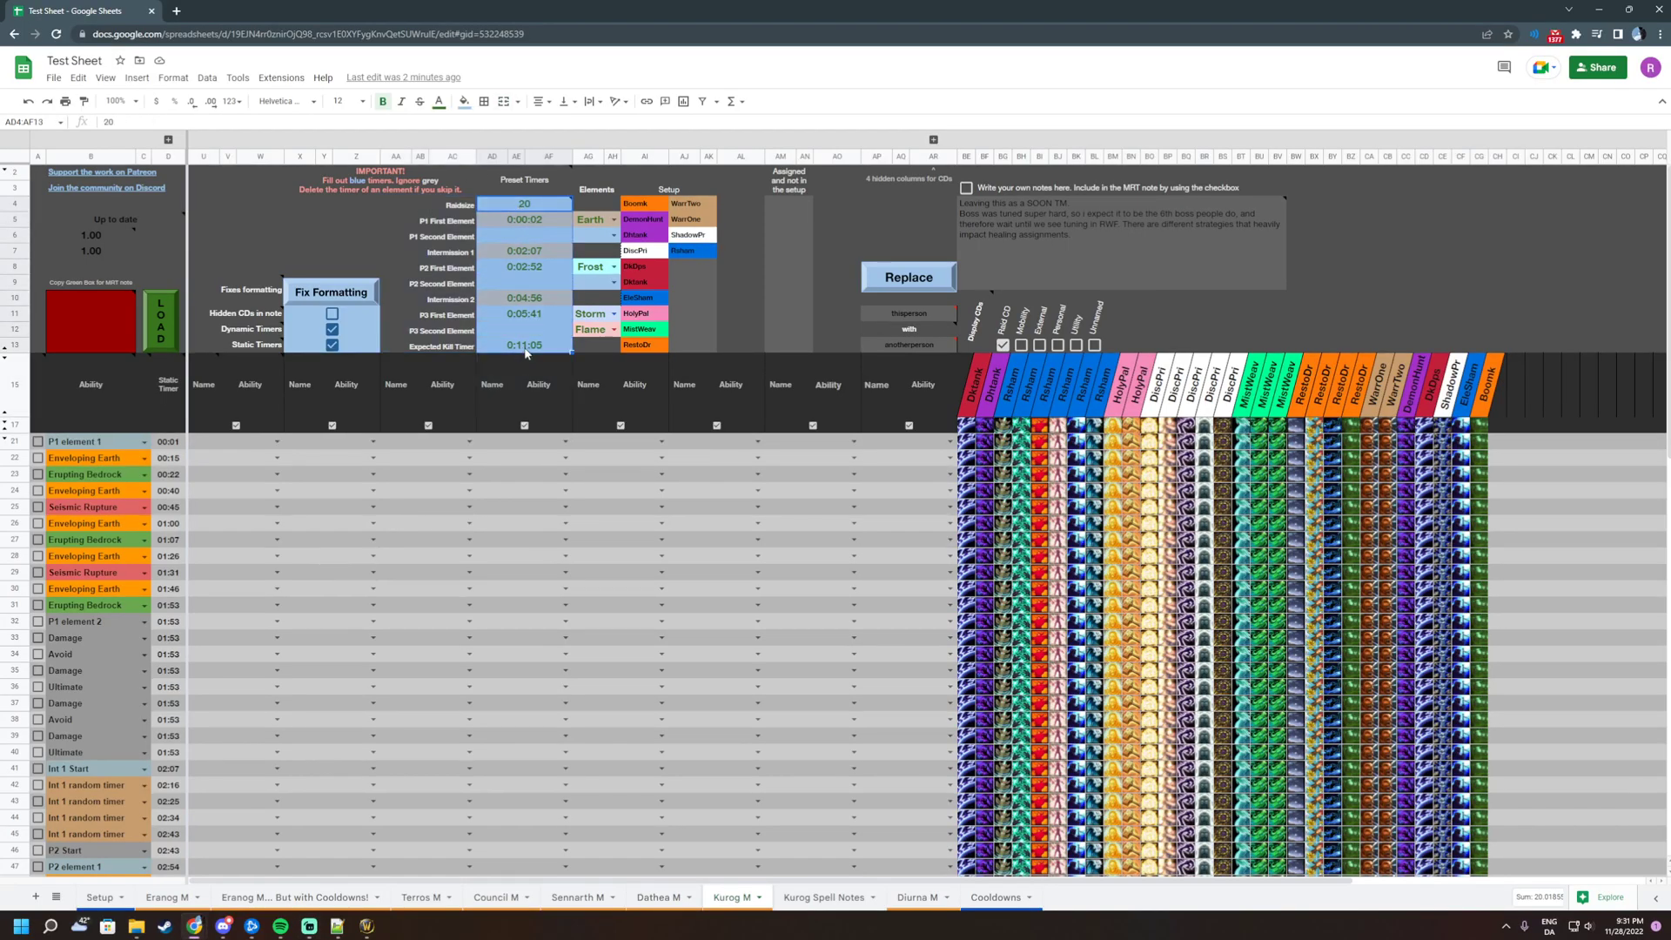
{"action": "key", "text": "Left"}
{"action": "left_click_drag", "start_coordinate": [483, 237], "coordinate": [517, 348]}
{"action": "left_click_drag", "start_coordinate": [211, 461], "coordinate": [923, 455]}
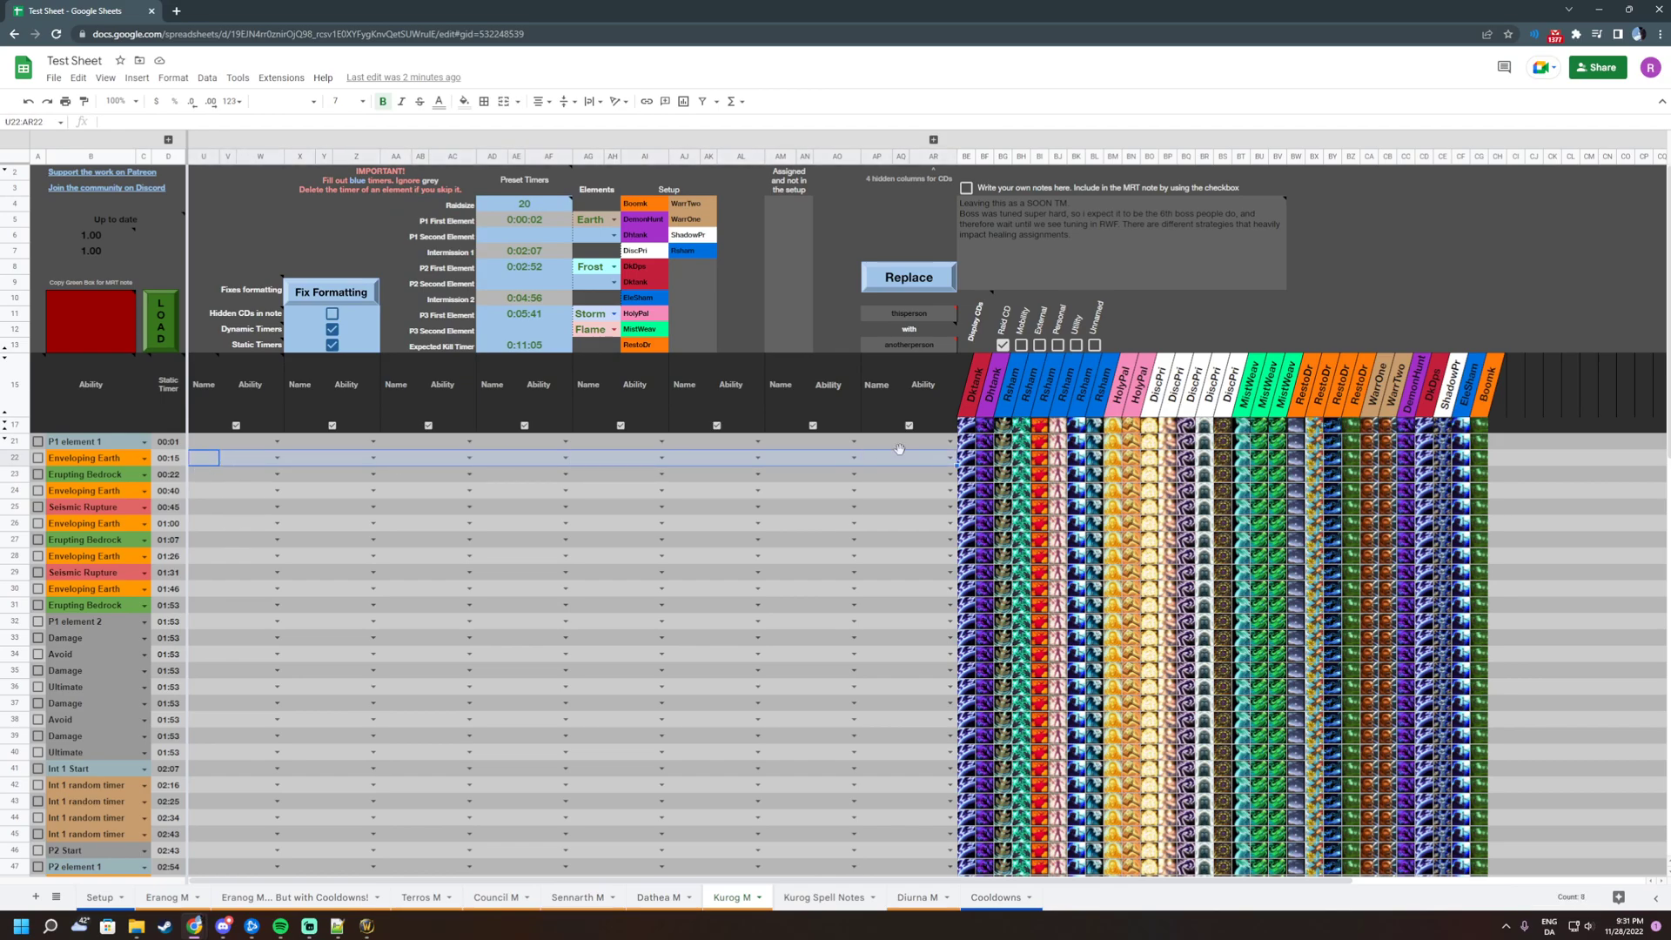
{"action": "left_click", "coordinate": [524, 270]}
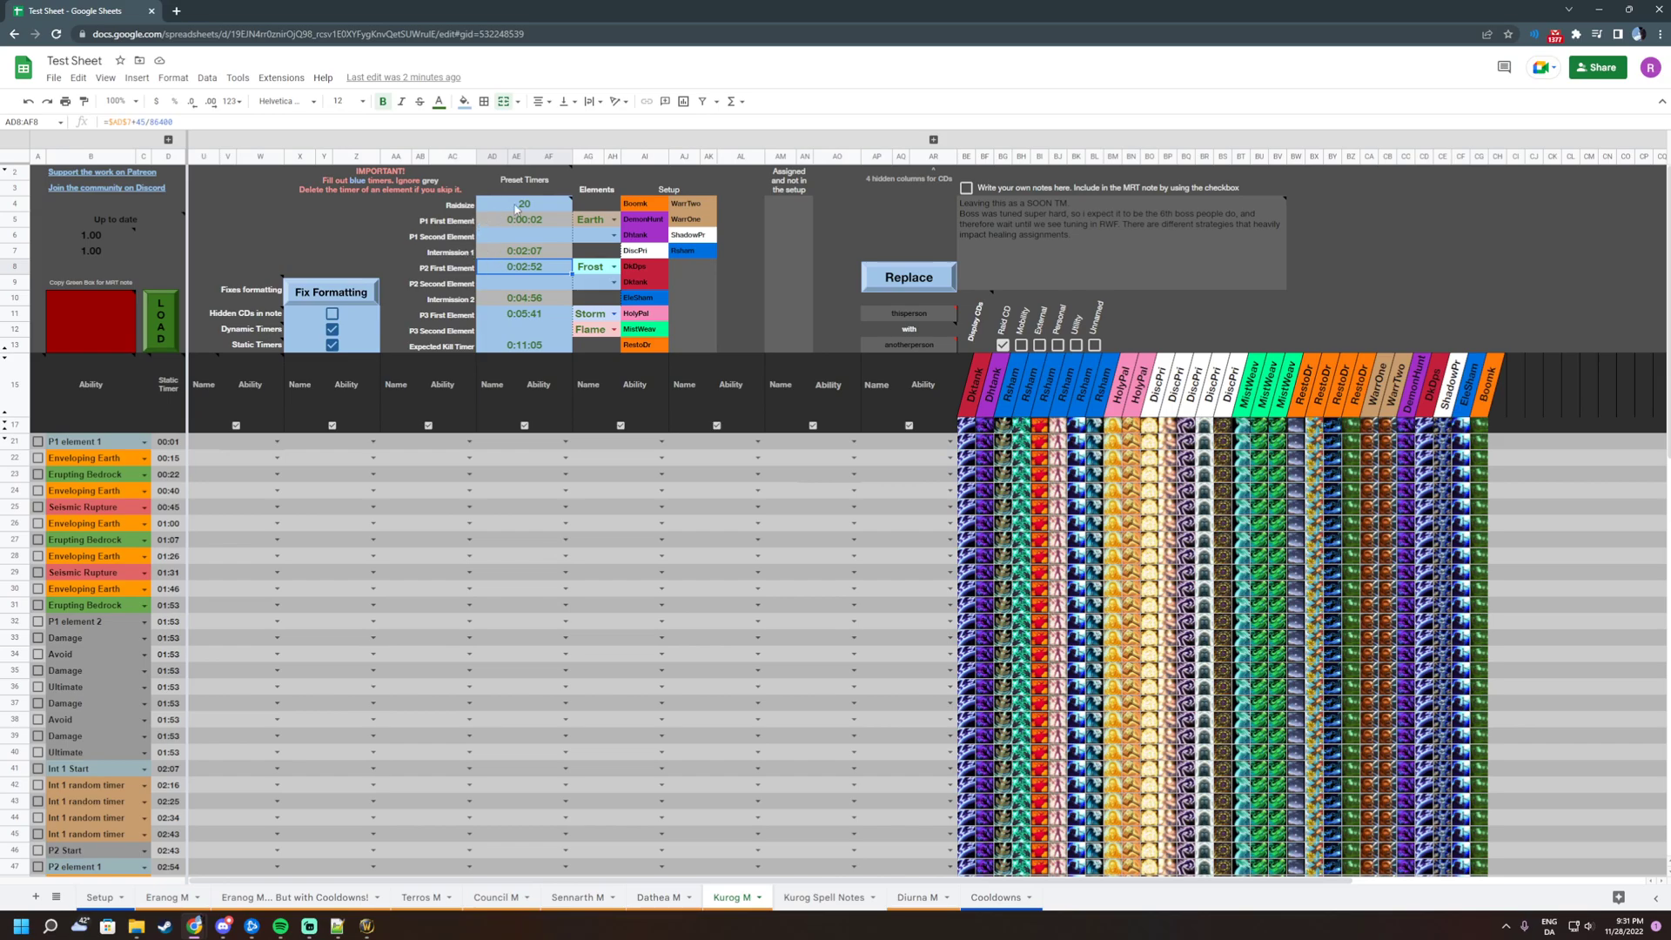
{"action": "left_click_drag", "start_coordinate": [519, 207], "coordinate": [524, 352]}
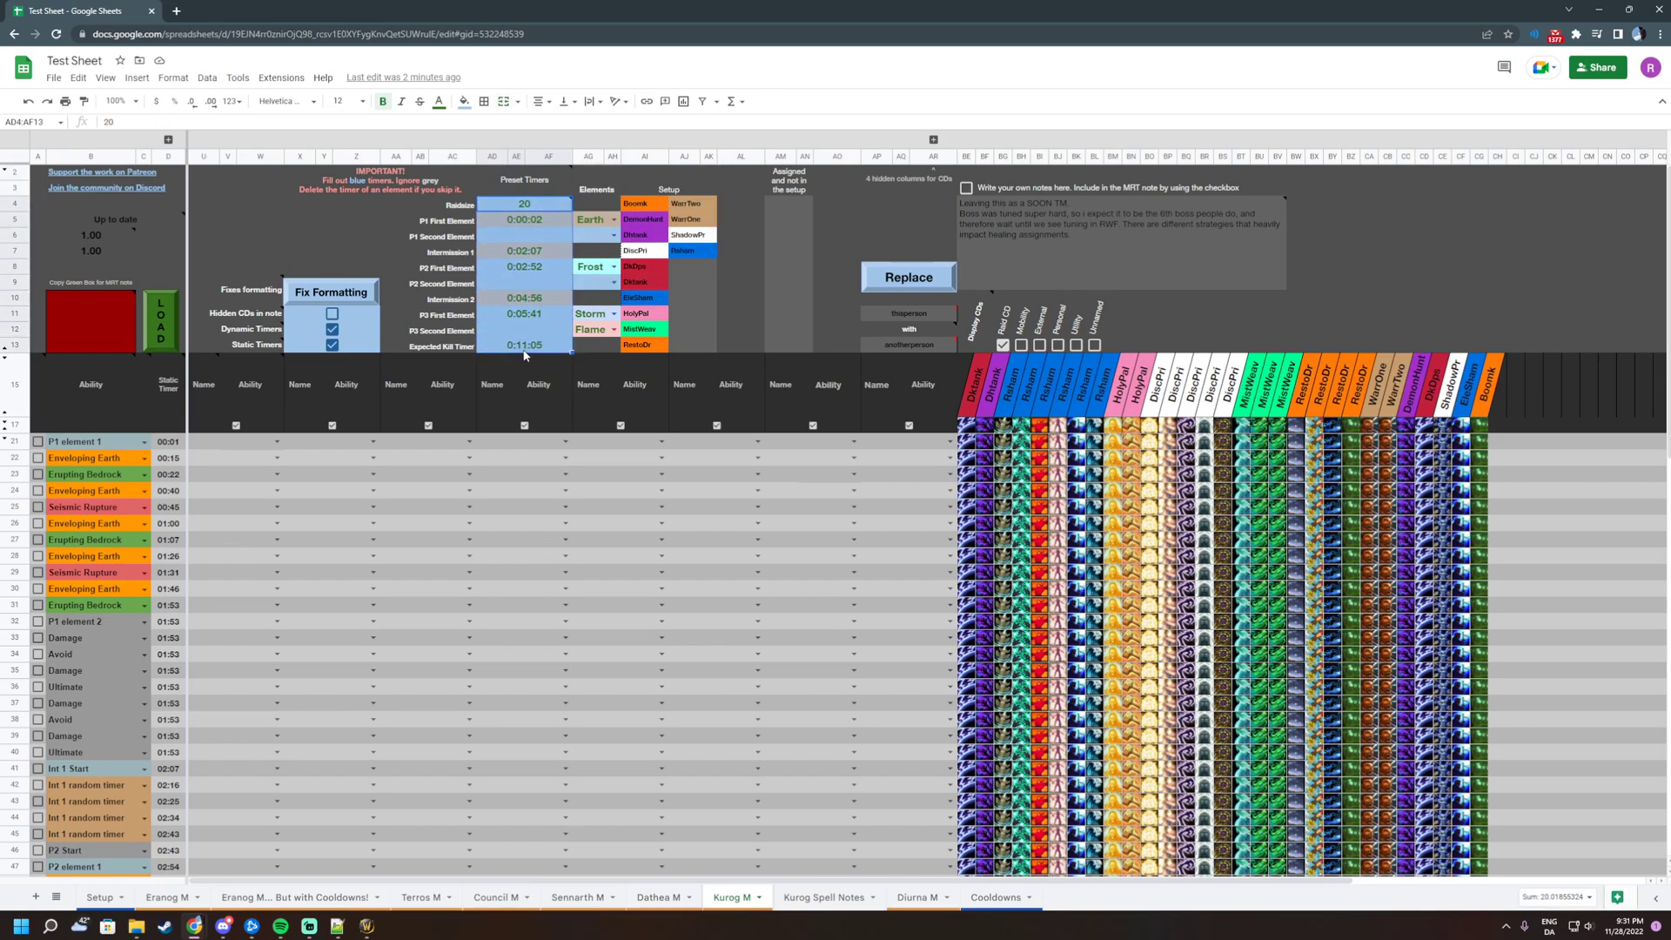
Try a 25-second offset in the P2 First Element timer formula, check the boss timeline, and undo the change
{"action": "left_click", "coordinate": [539, 268]}
{"action": "double_click", "coordinate": [540, 268]}
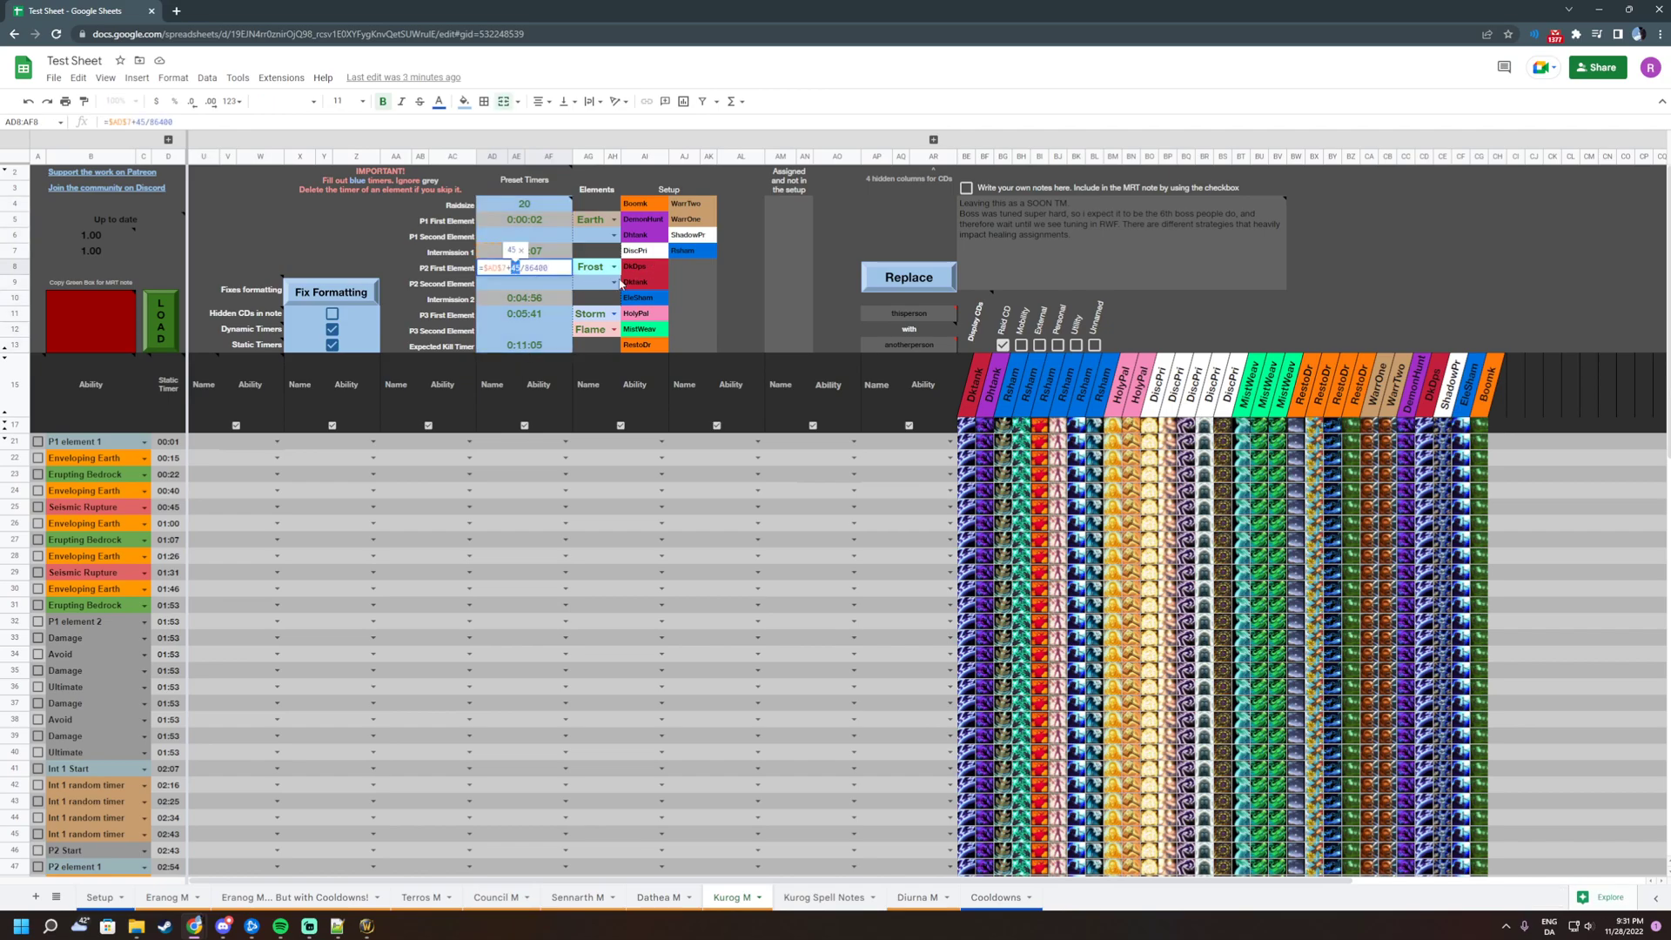
{"action": "type", "text": "25"}
{"action": "key", "text": "Return"}
{"action": "left_click", "coordinate": [490, 588]}
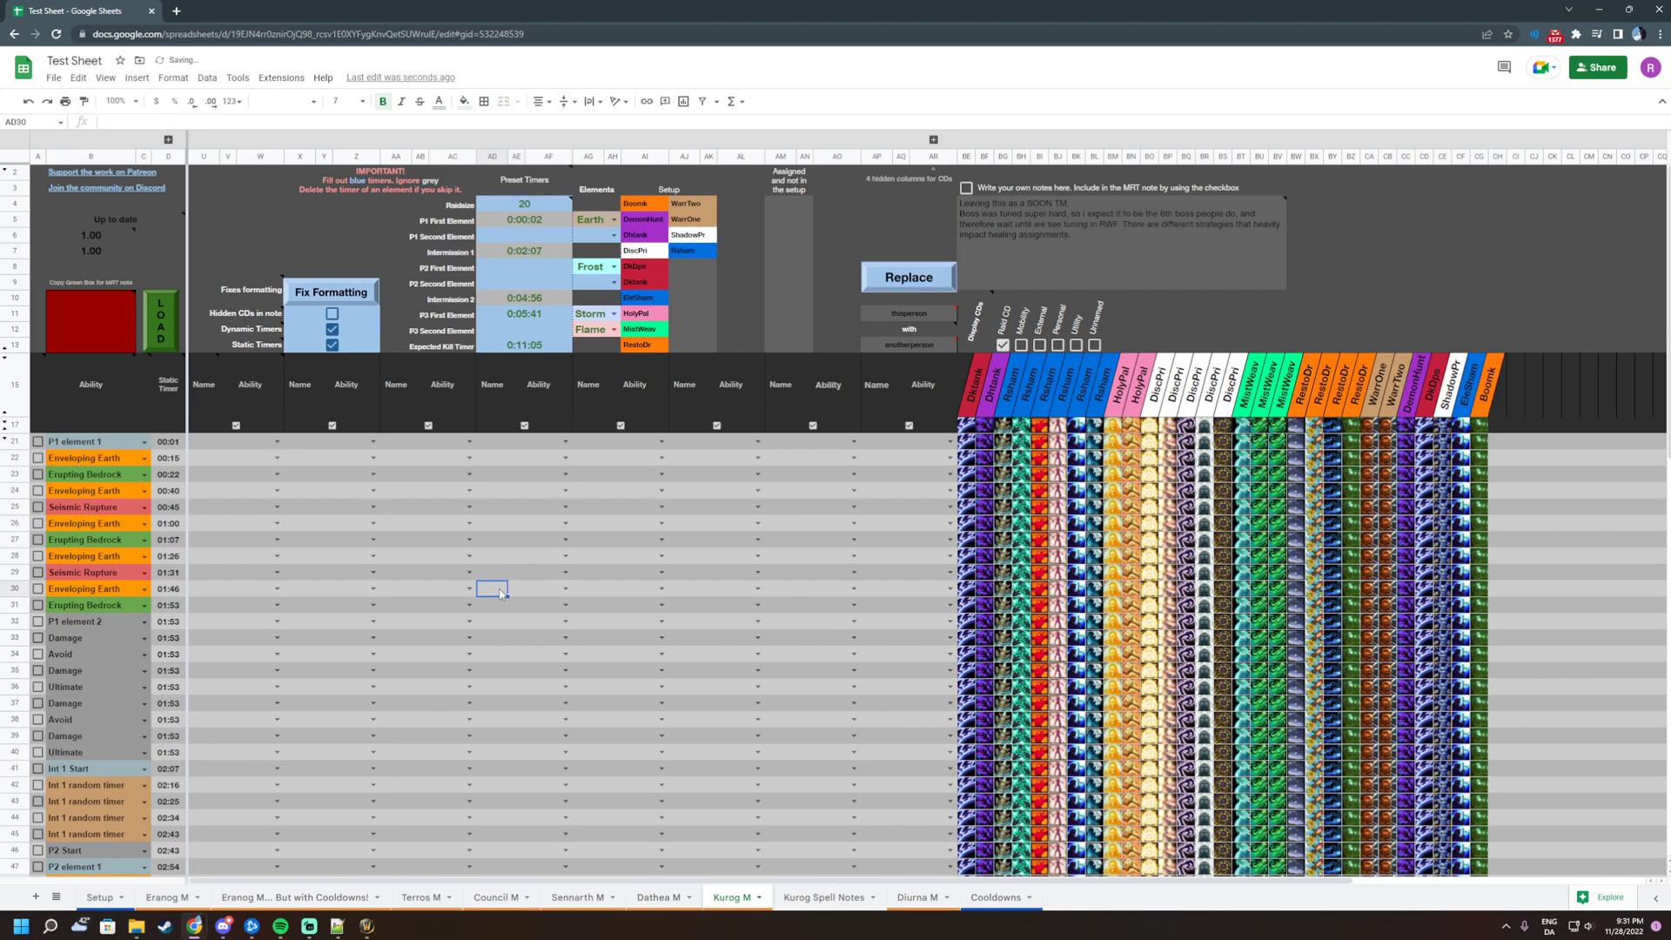
{"action": "scroll", "coordinate": [272, 560], "scroll_direction": "down", "scroll_amount": 10}
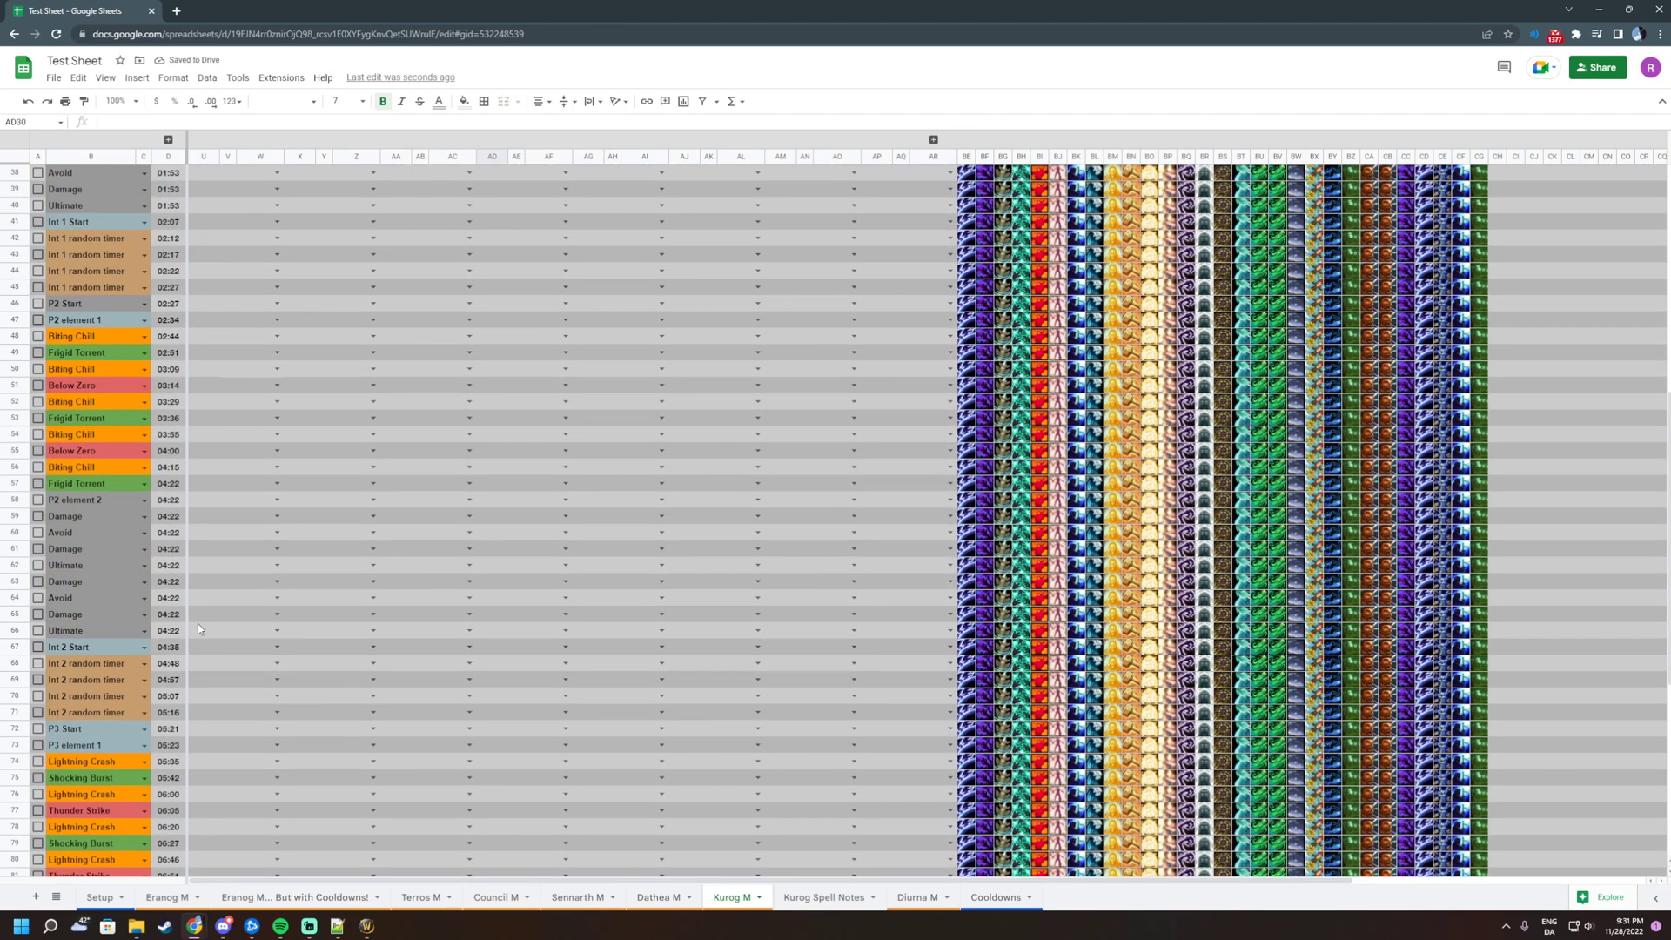
{"action": "key", "text": "ctrl+z"}
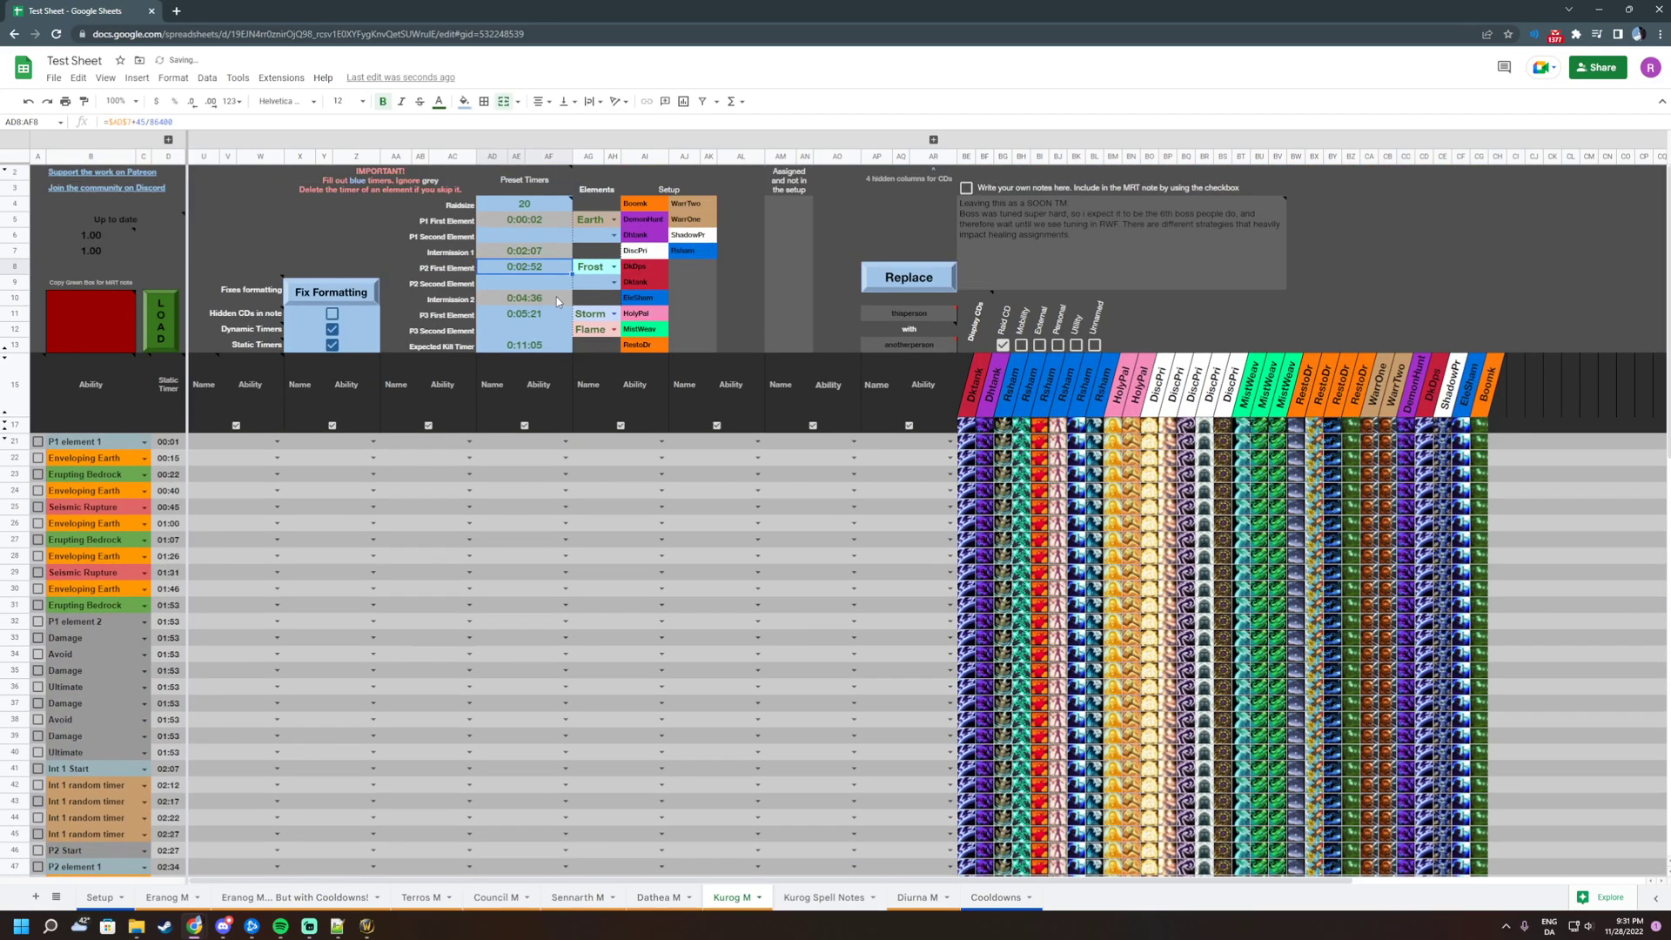
Try Frost as the P1 First Element, review the phase one abilities in B22:C31, and set the element back to Earth
{"action": "left_click", "coordinate": [592, 221]}
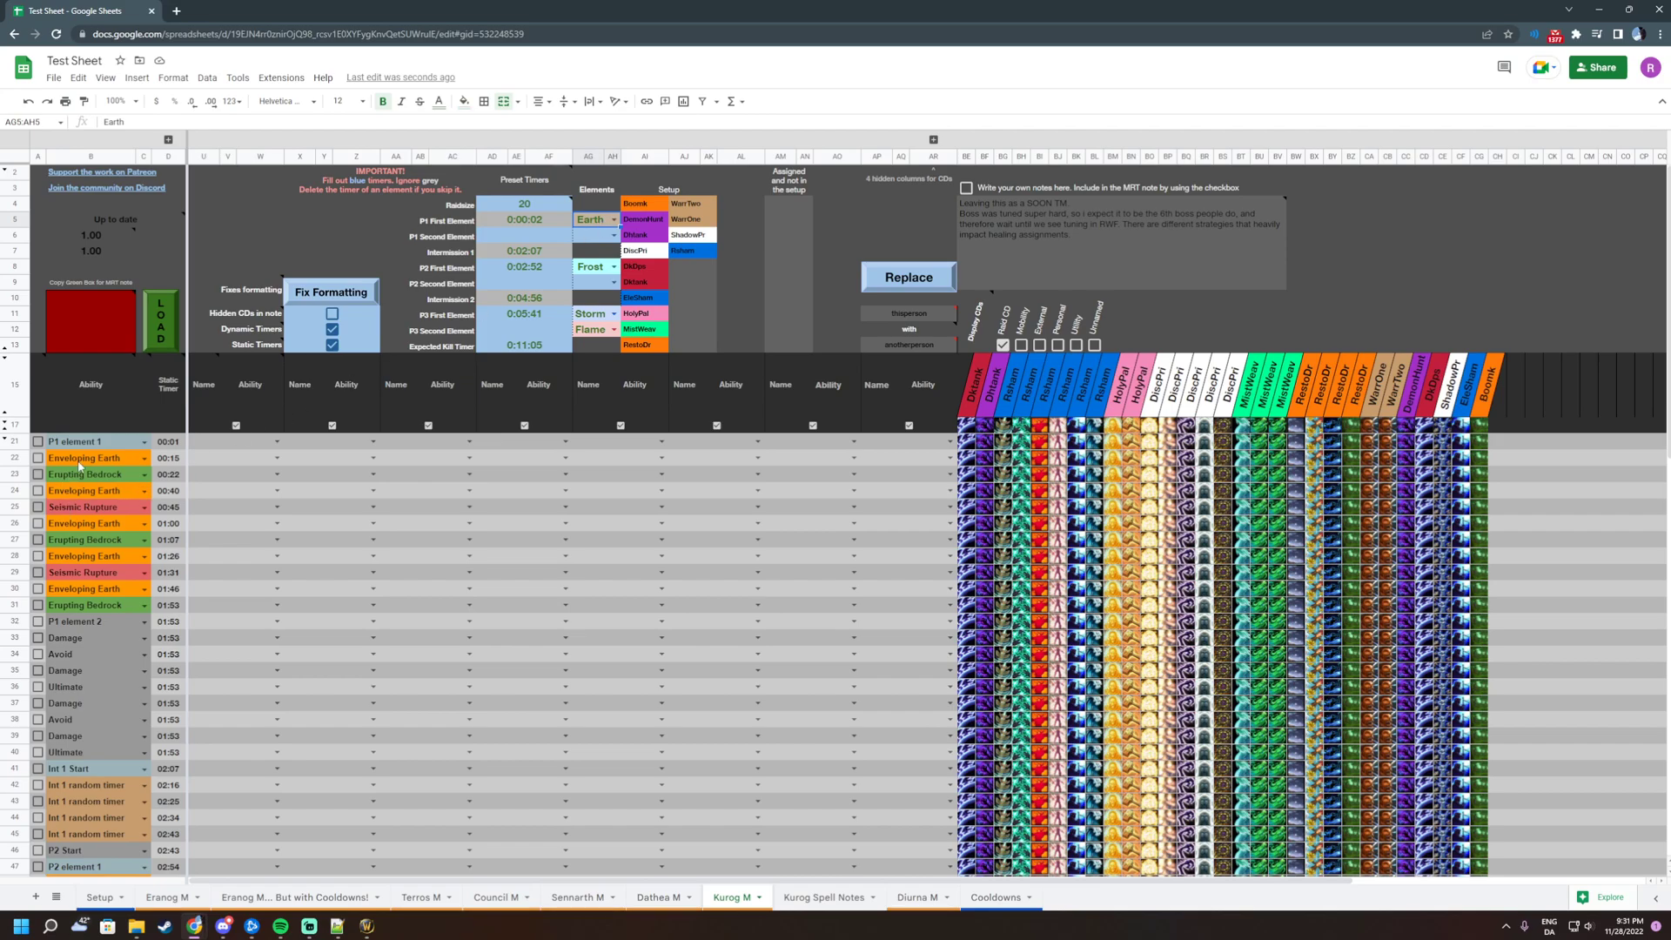
{"action": "left_click_drag", "start_coordinate": [79, 466], "coordinate": [148, 611]}
{"action": "left_click", "coordinate": [602, 225]}
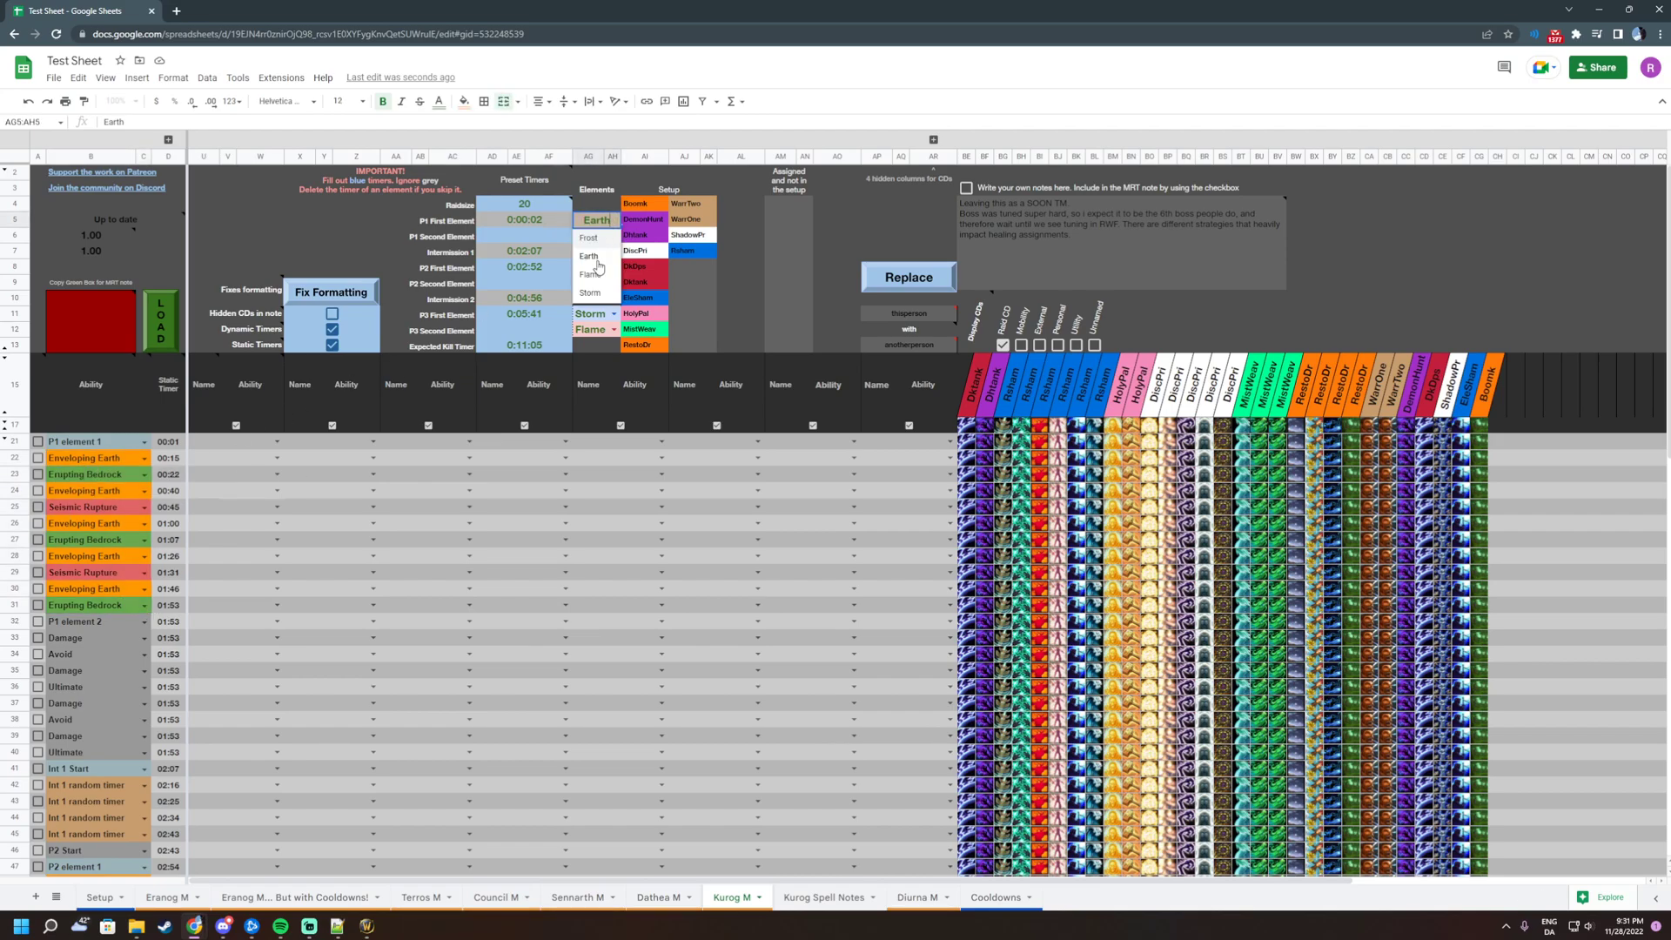
{"action": "left_click", "coordinate": [596, 253]}
{"action": "left_click", "coordinate": [263, 520]}
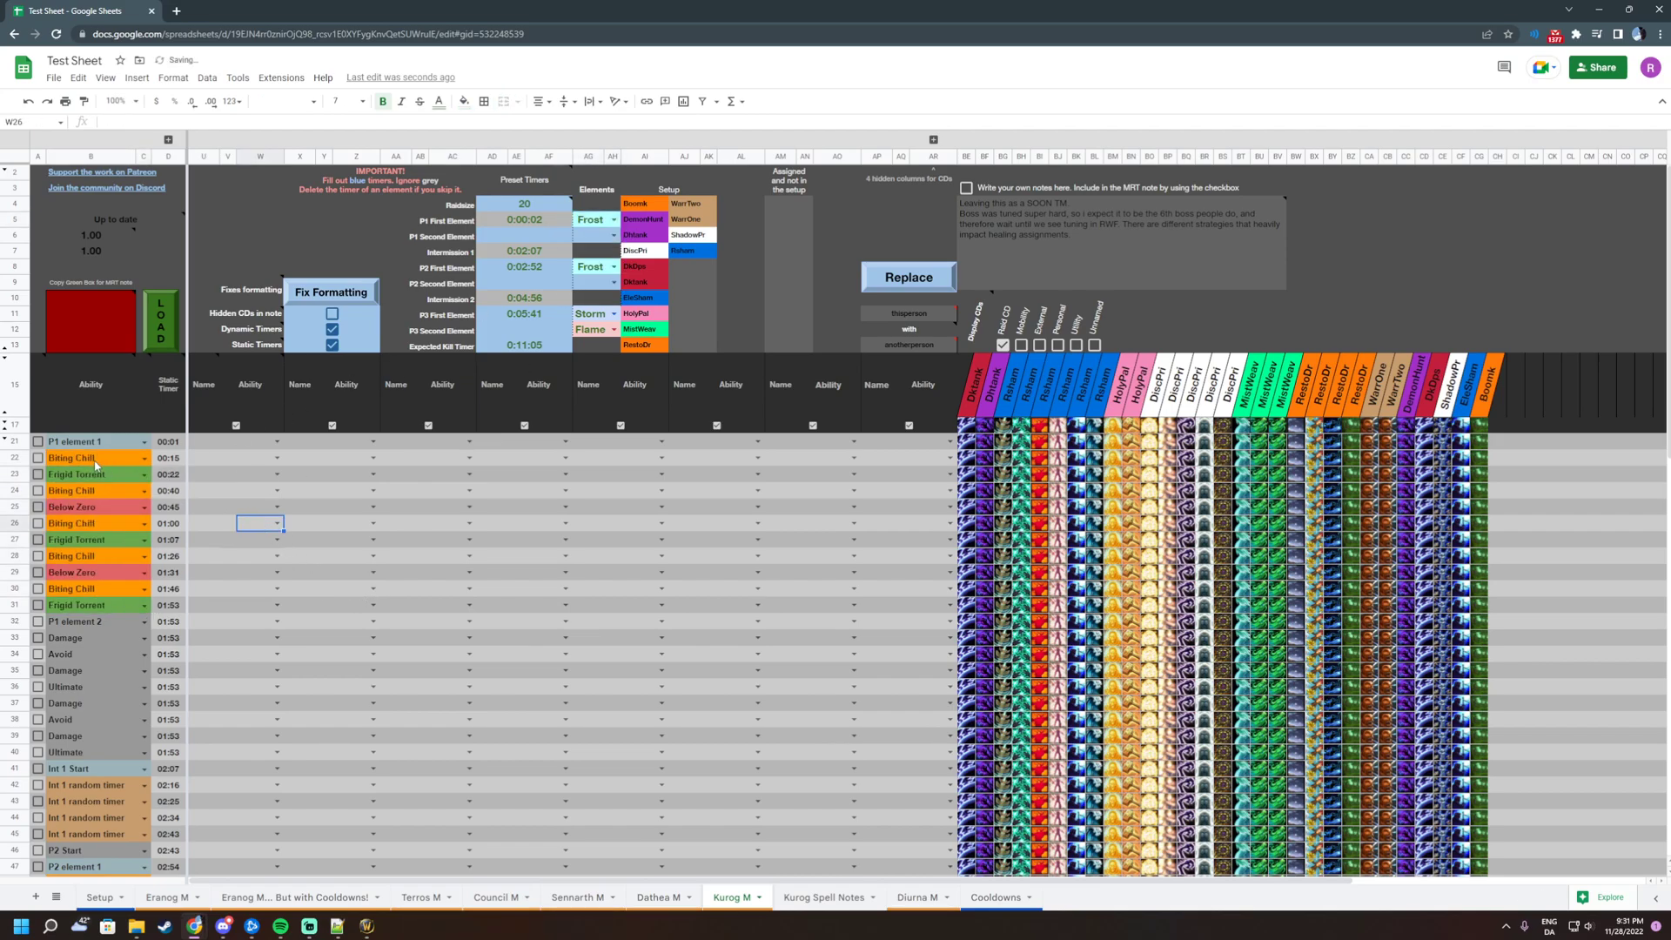
{"action": "left_click_drag", "start_coordinate": [80, 457], "coordinate": [148, 611]}
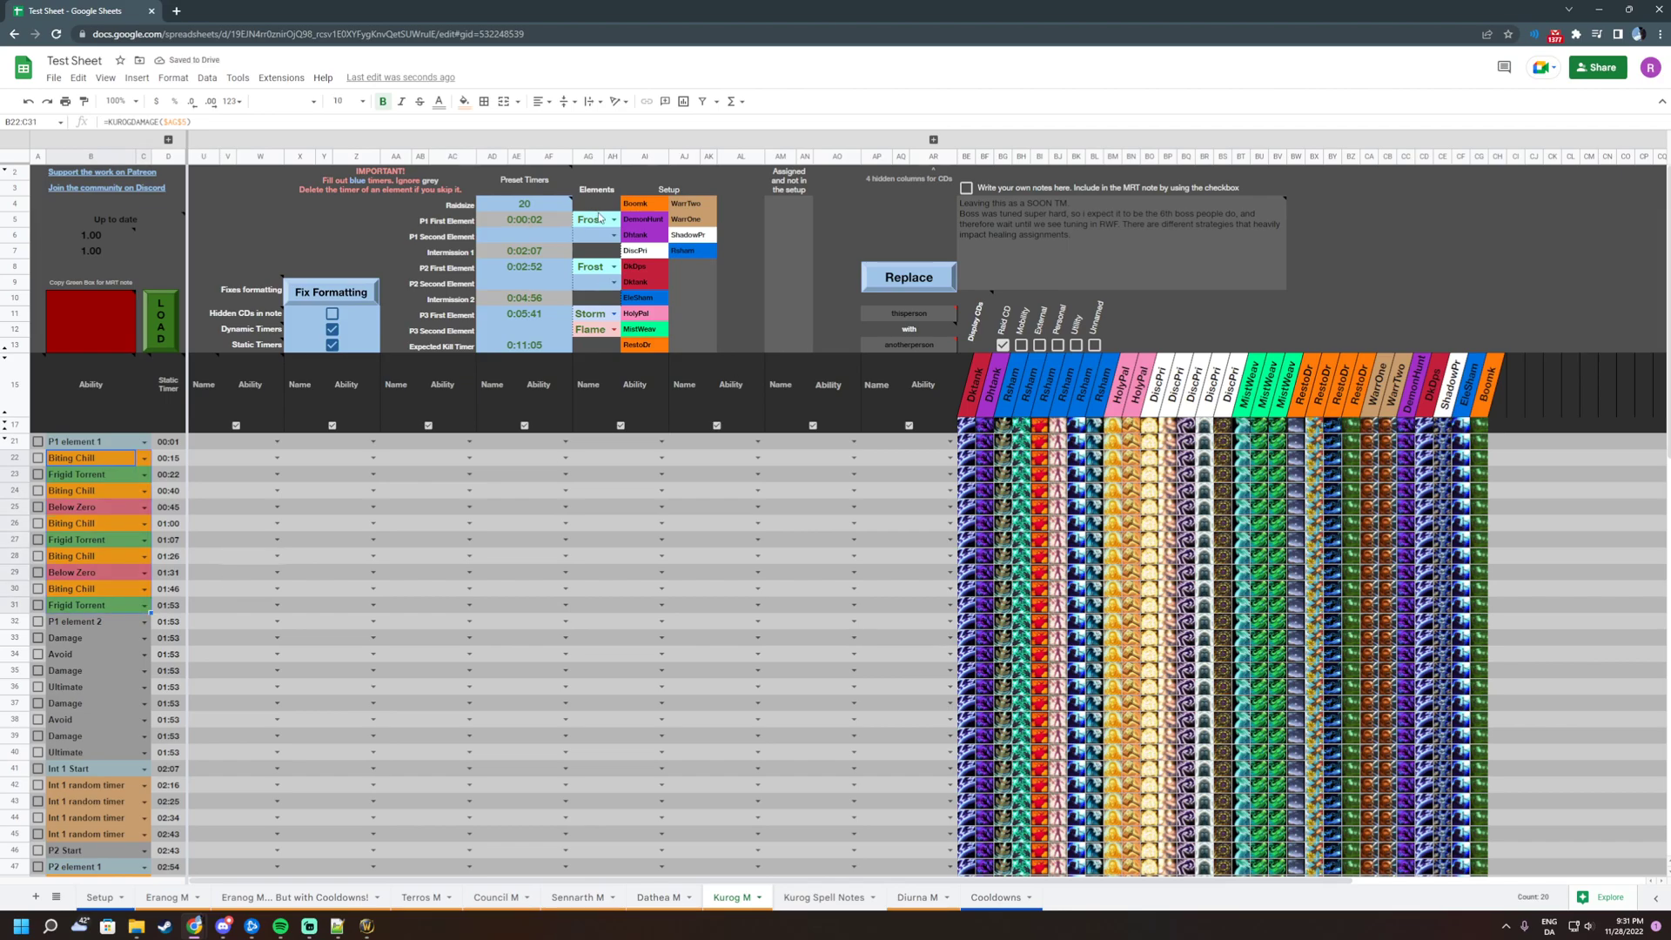
{"action": "left_click", "coordinate": [614, 220]}
{"action": "left_click", "coordinate": [598, 260]}
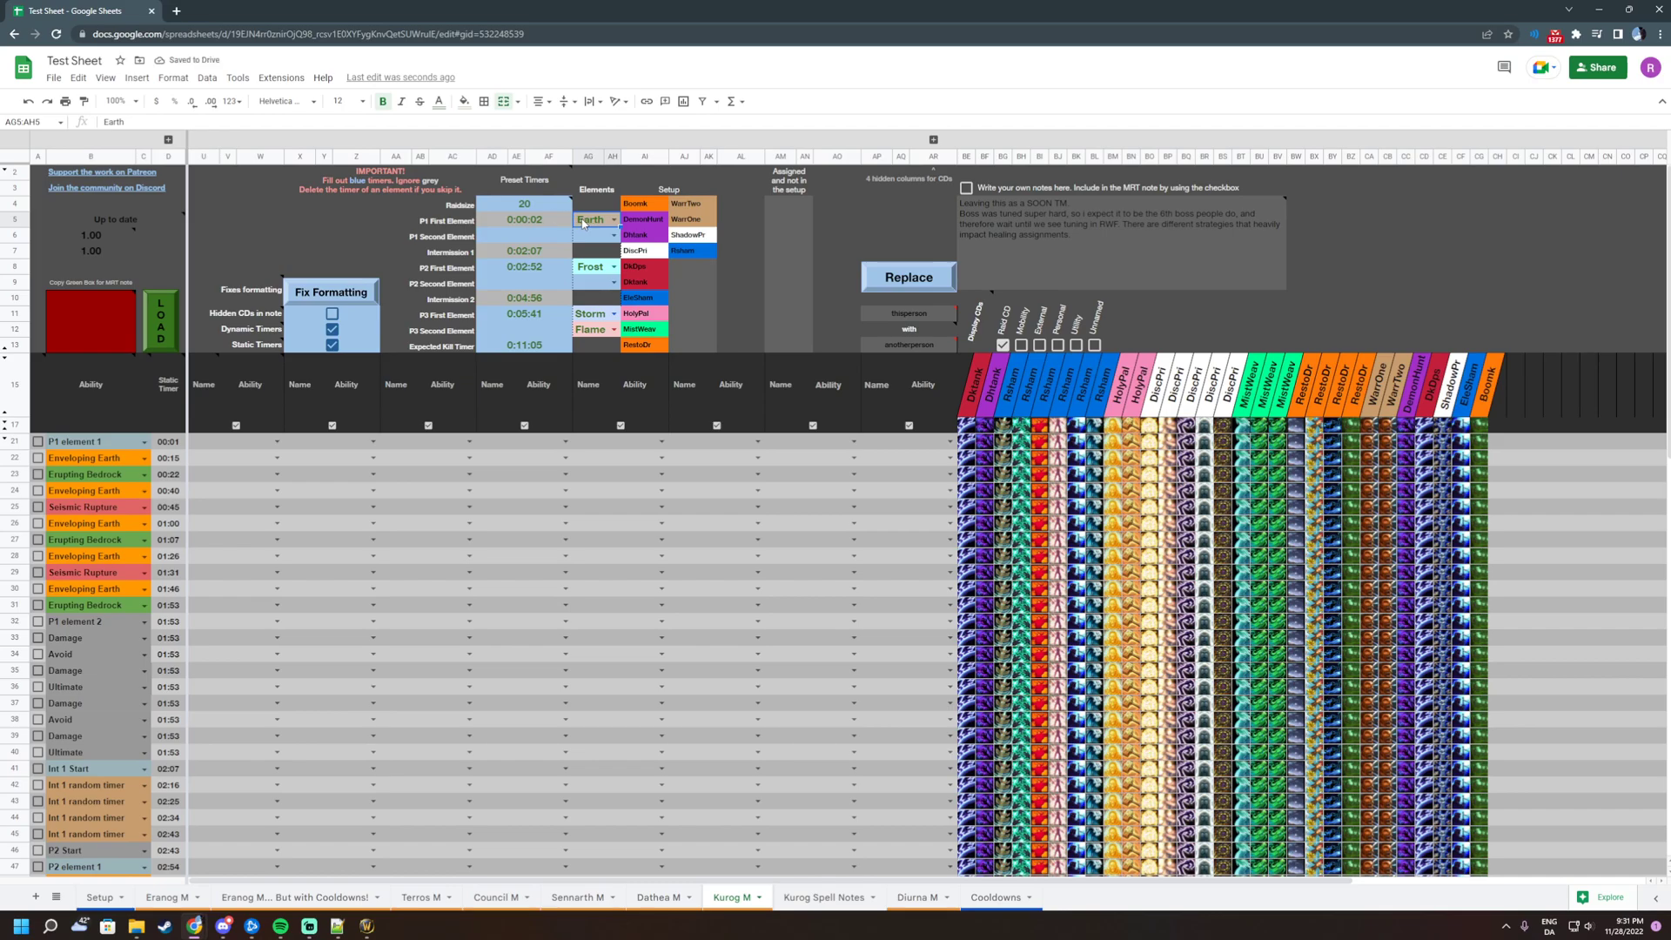
Look through the other boss sheets, check the Expected Kill Timer on Terros M, and return to Kurog M
{"action": "left_click", "coordinate": [577, 897]}
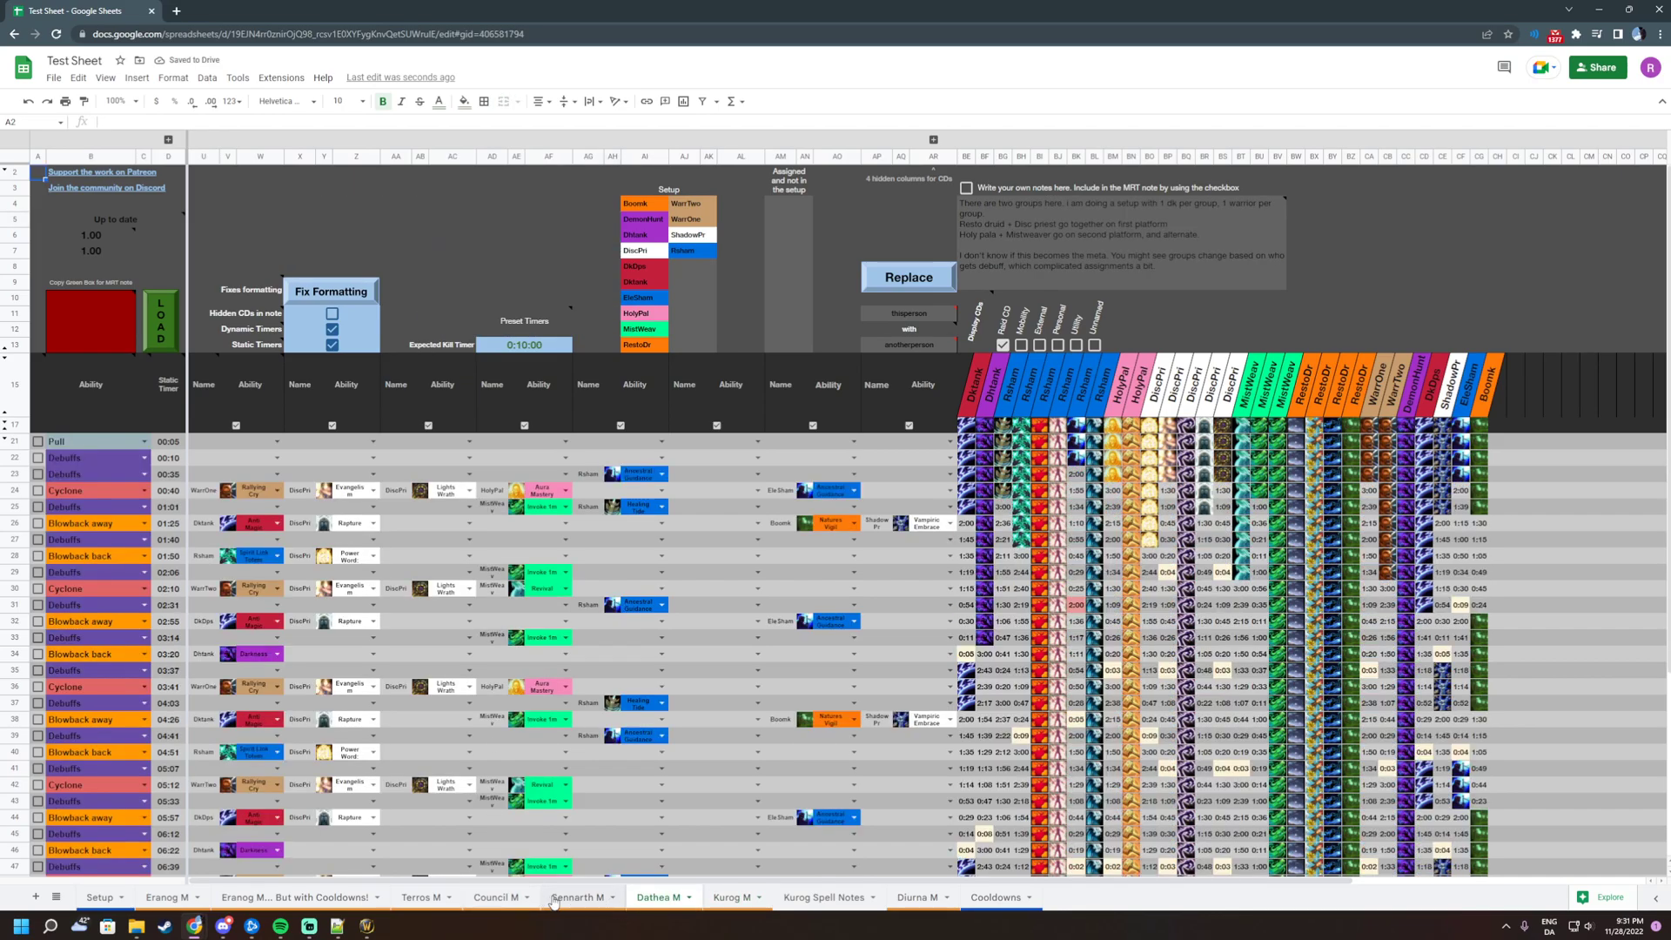
{"action": "left_click", "coordinate": [495, 897]}
{"action": "left_click", "coordinate": [419, 897]}
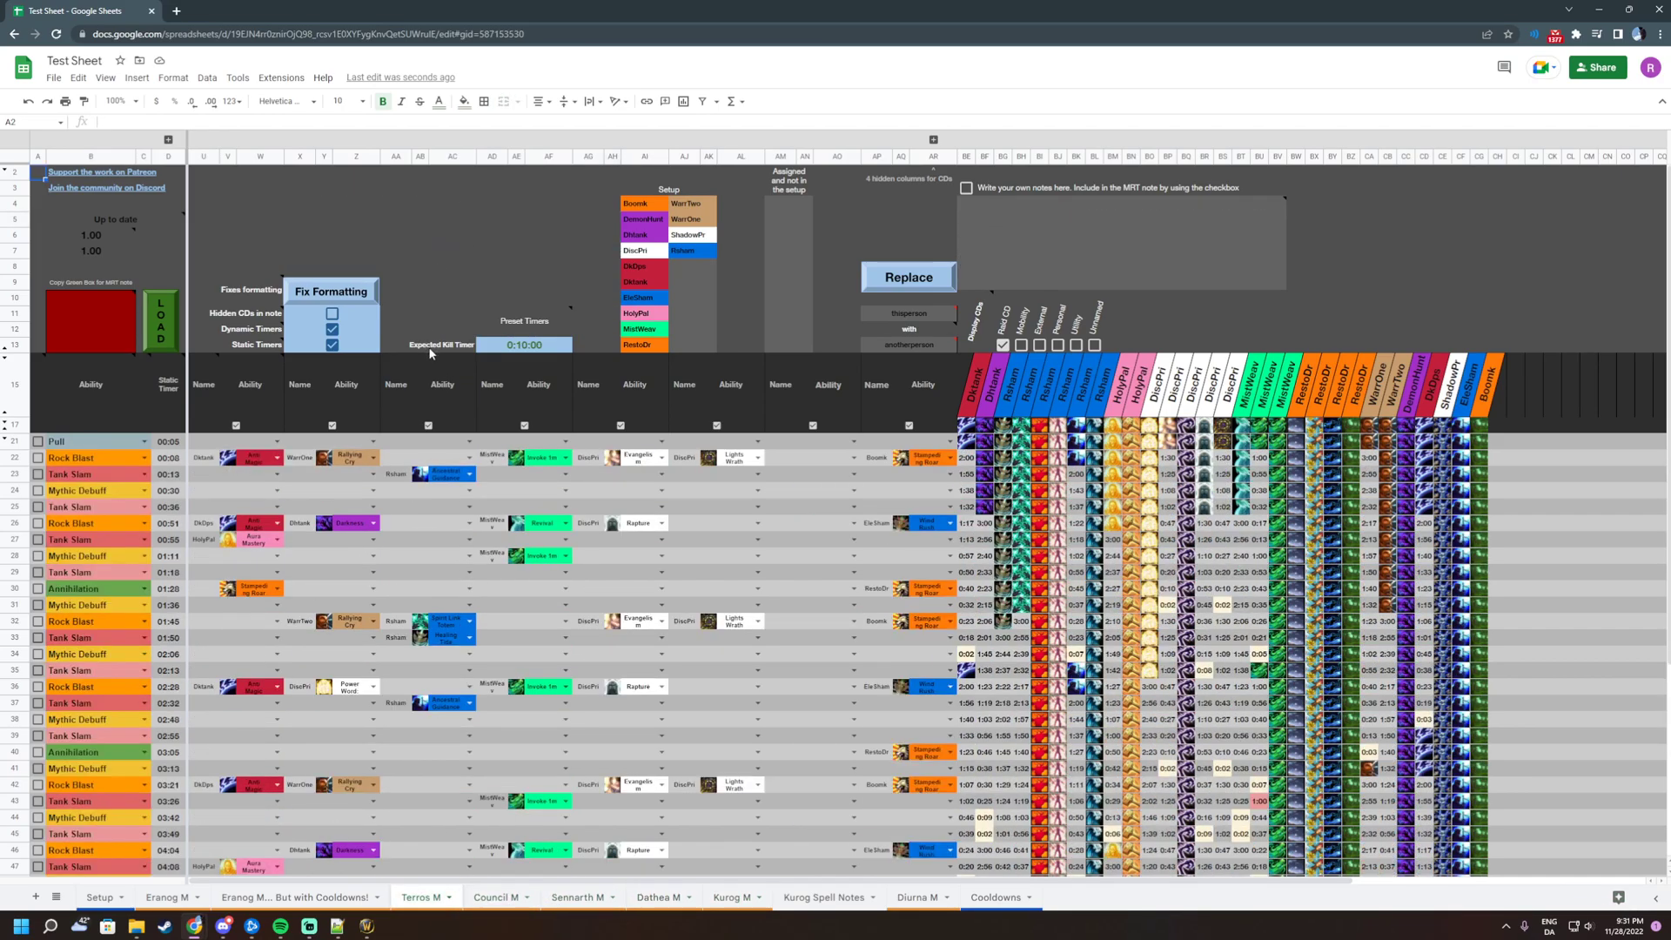
{"action": "left_click_drag", "start_coordinate": [439, 344], "coordinate": [499, 351]}
{"action": "left_click", "coordinate": [731, 898]}
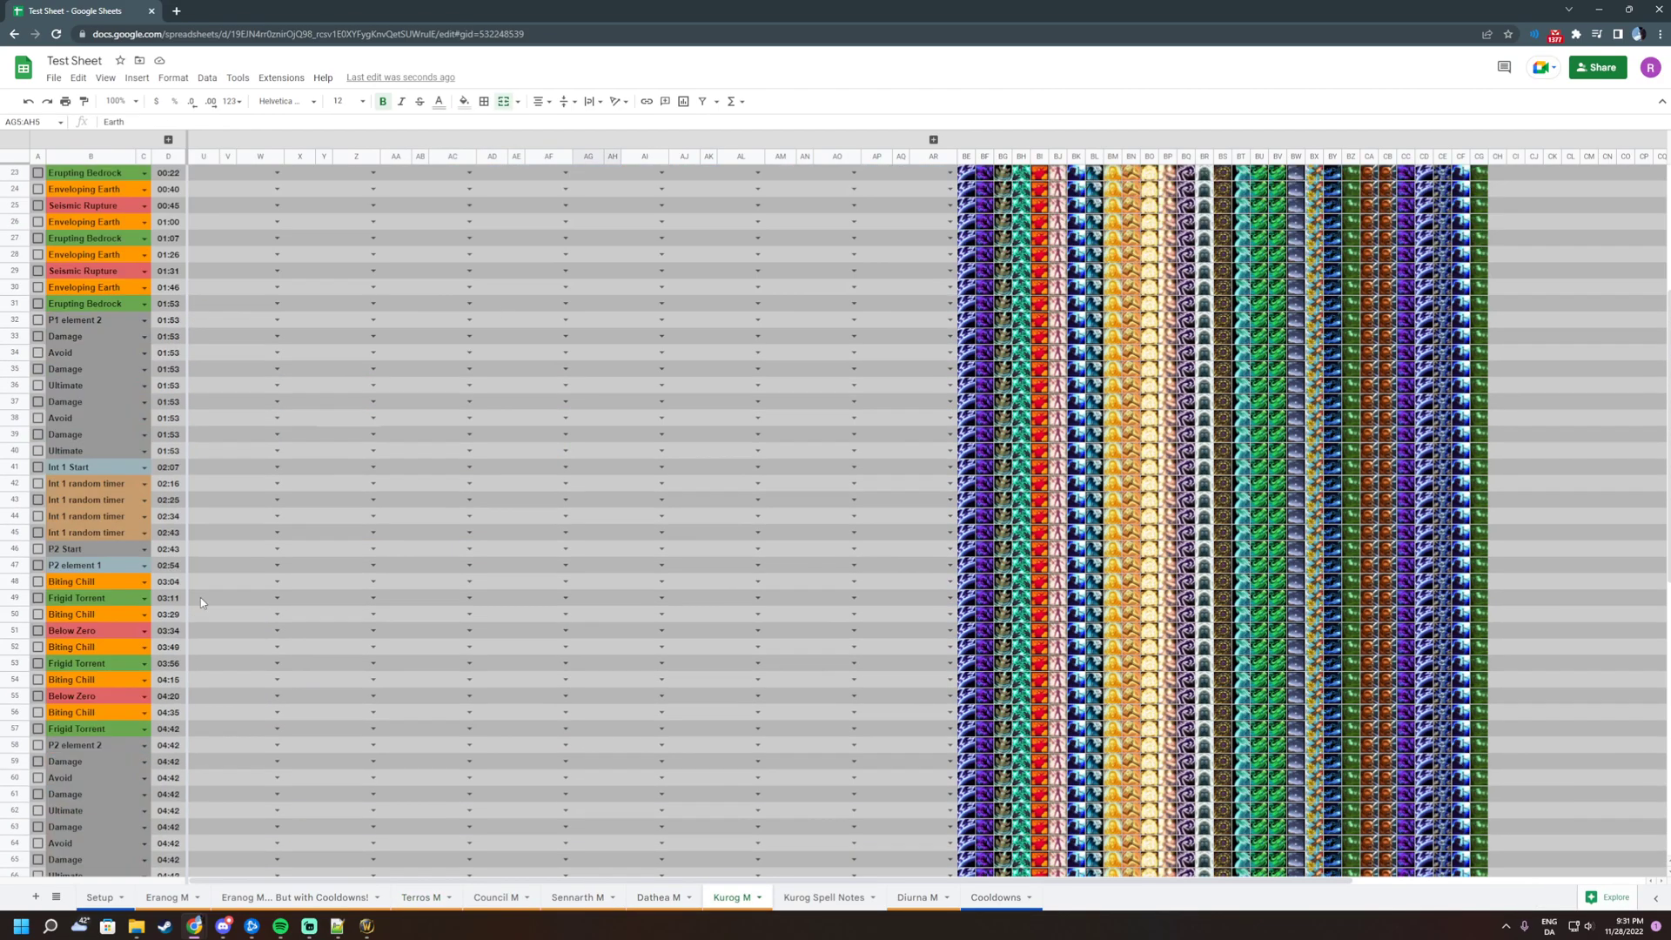
Set Kurog's Expected Kill Timer to 00:10:05 and check the last P4 Random Timer rows of the timeline
{"action": "scroll", "coordinate": [200, 597], "scroll_direction": "down", "scroll_amount": 5}
{"action": "scroll", "coordinate": [348, 522], "scroll_direction": "up", "scroll_amount": 10}
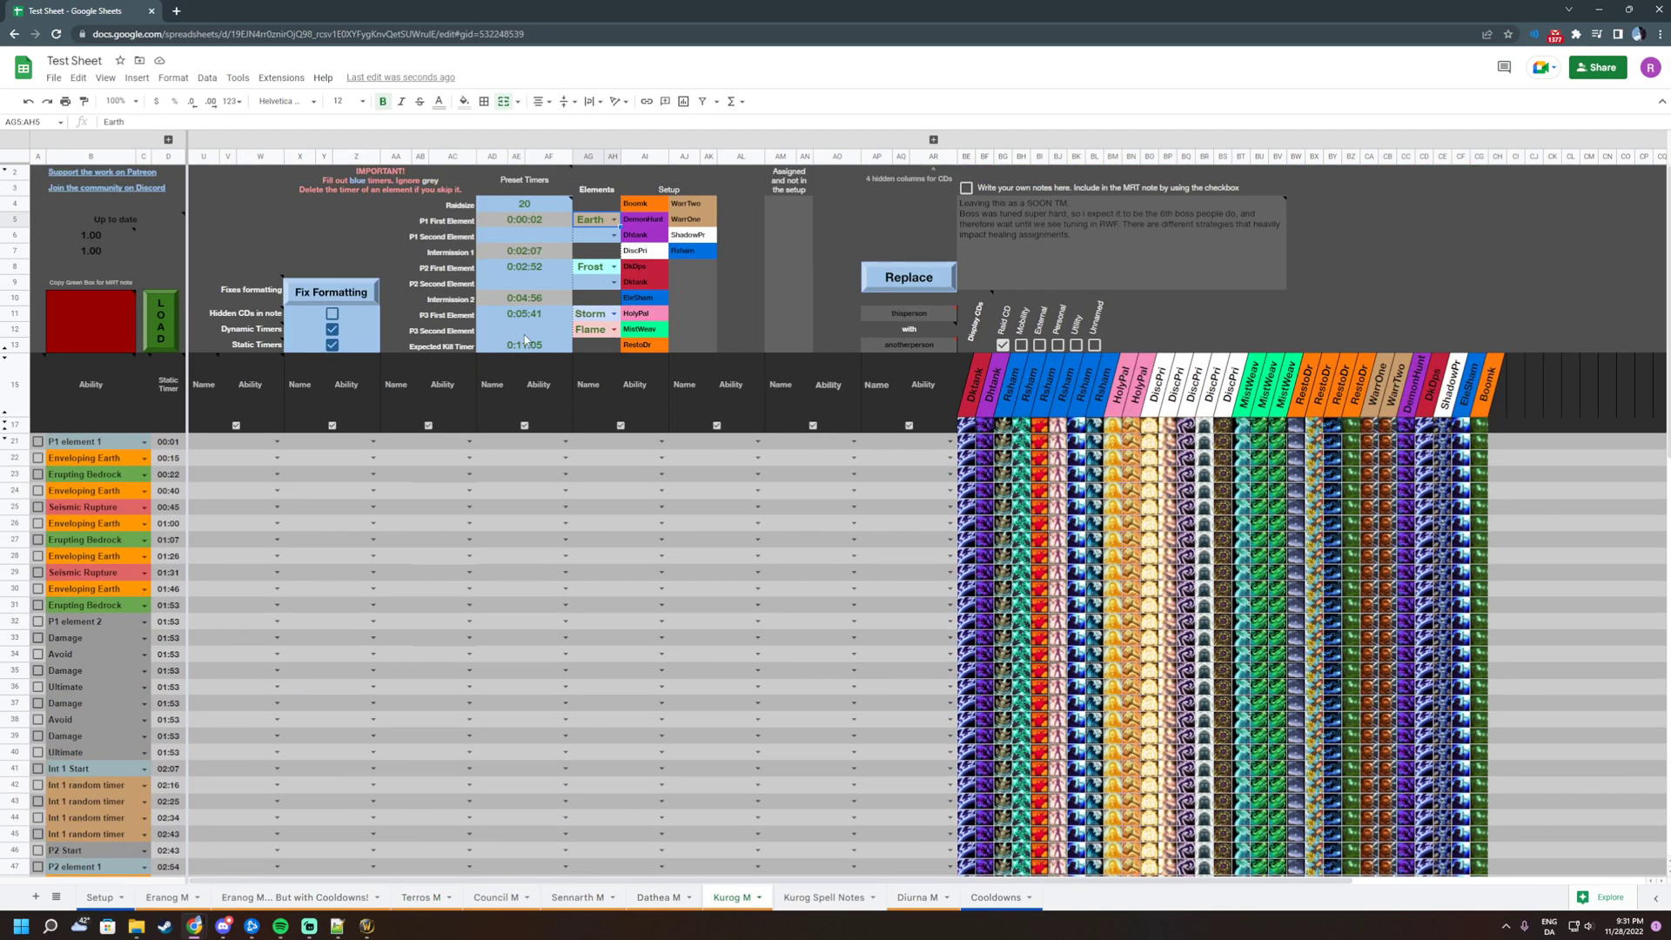
{"action": "double_click", "coordinate": [523, 345]}
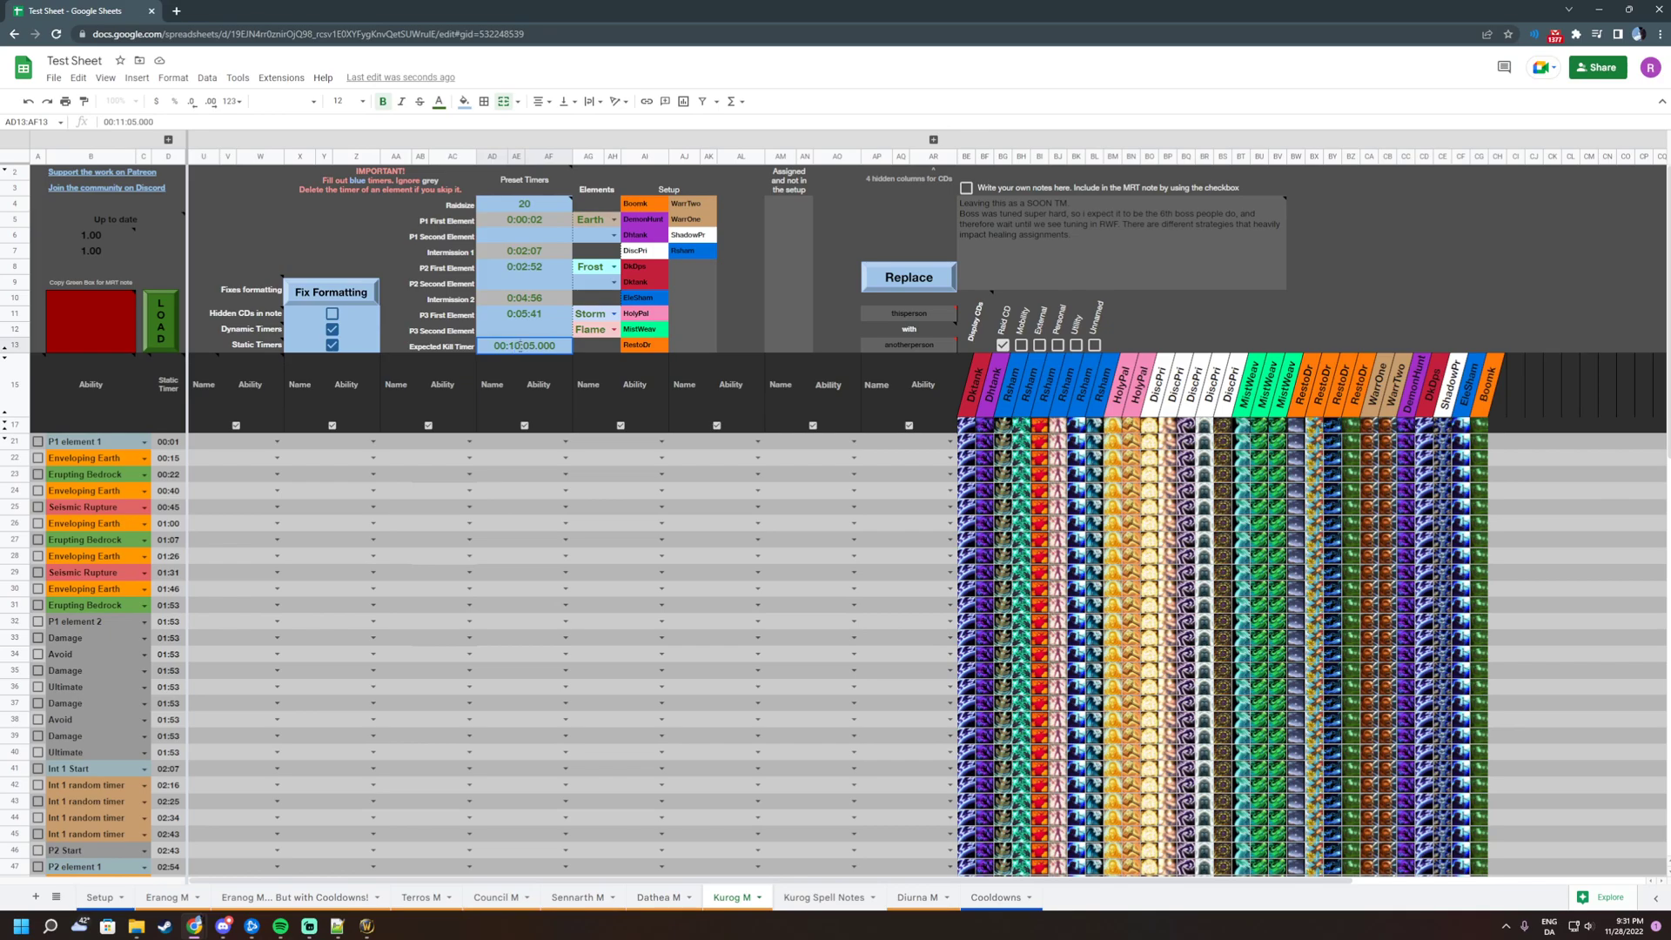
{"action": "key", "text": "Return"}
{"action": "scroll", "coordinate": [276, 557], "scroll_direction": "down", "scroll_amount": 10}
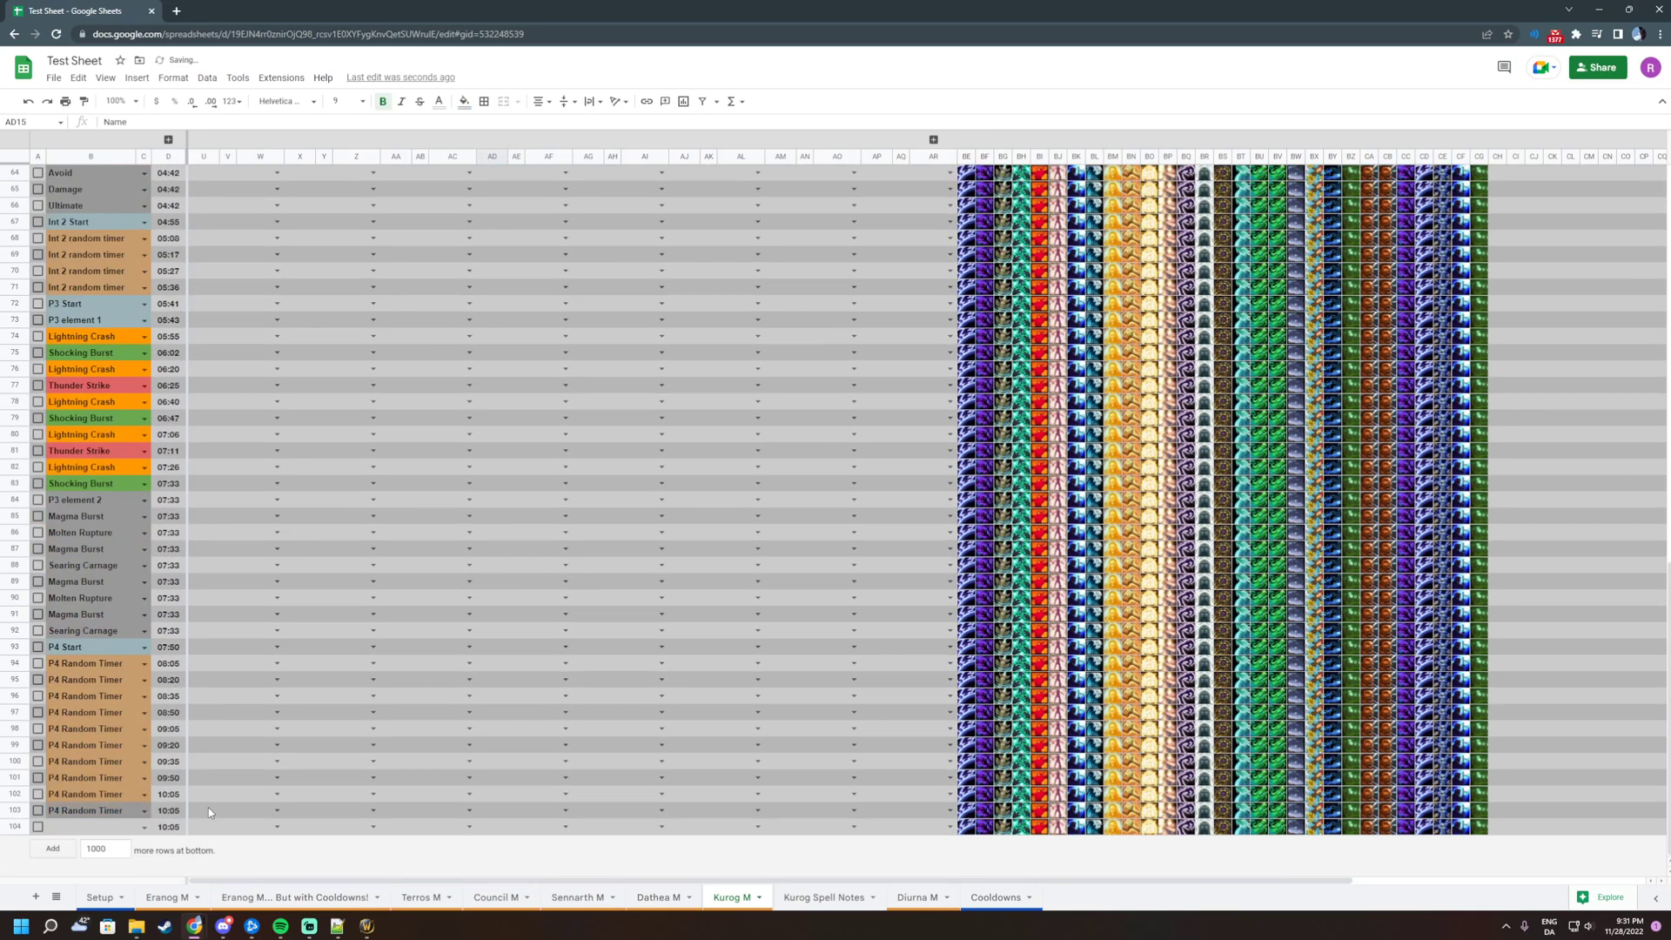
{"action": "left_click_drag", "start_coordinate": [87, 811], "coordinate": [171, 797]}
{"action": "scroll", "coordinate": [337, 646], "scroll_direction": "up", "scroll_amount": 10}
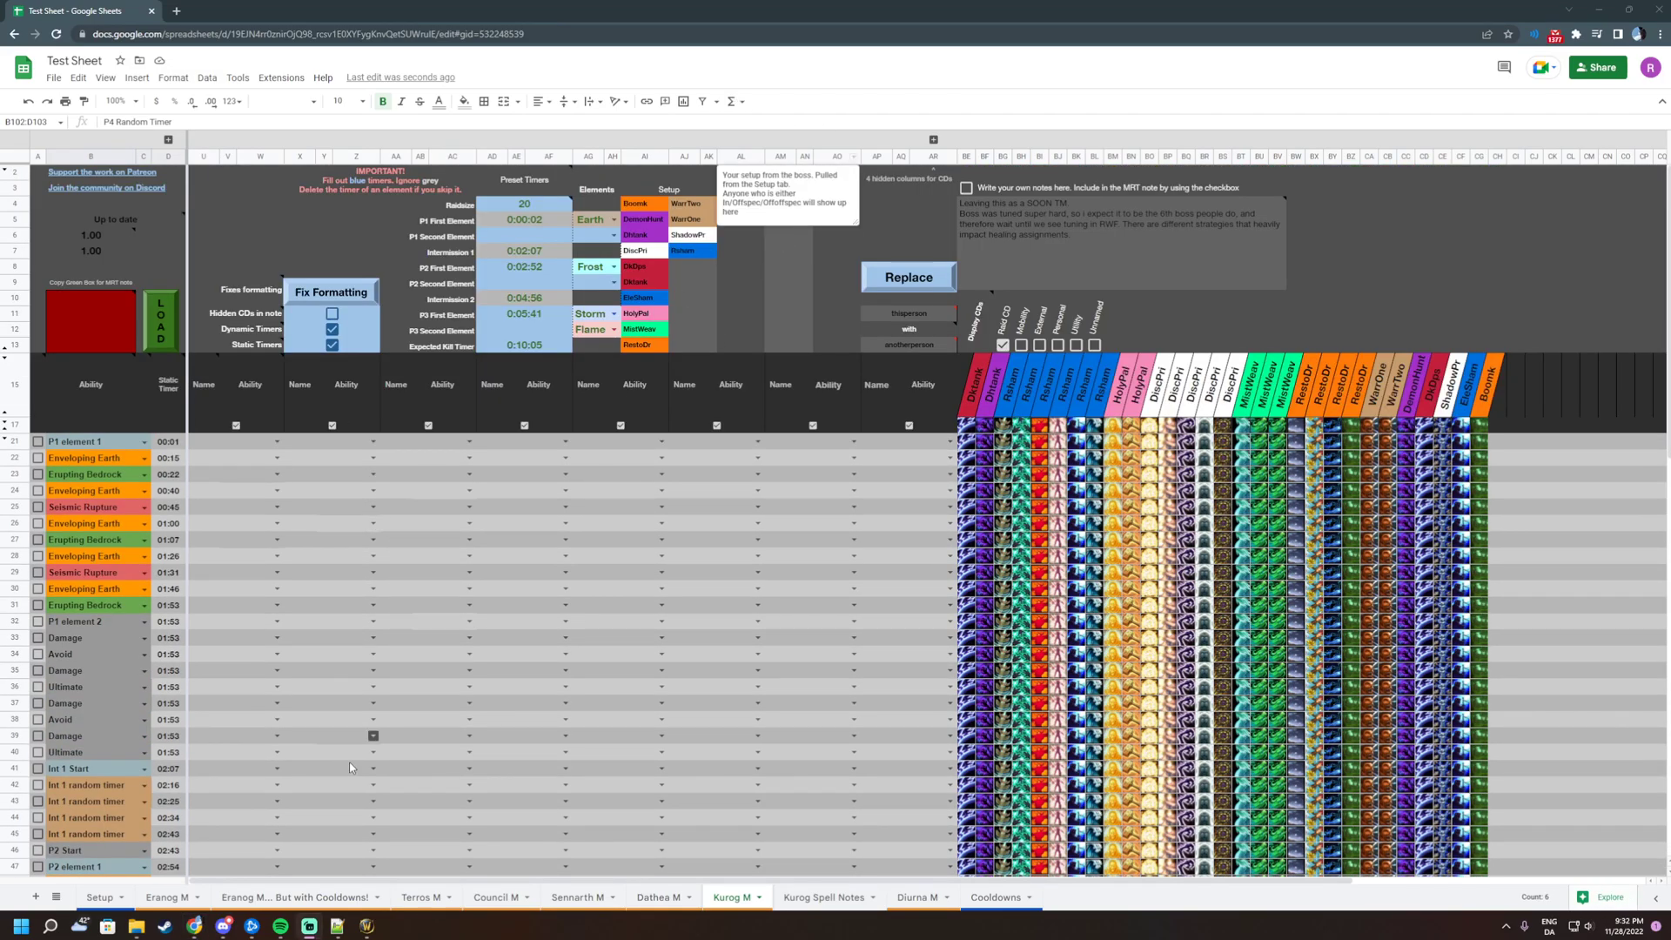
Compare the Setup roster on the "Eranog M... But with Cooldowns!" sheet with the raiders listed on the Setup sheet
{"action": "left_click", "coordinate": [248, 903]}
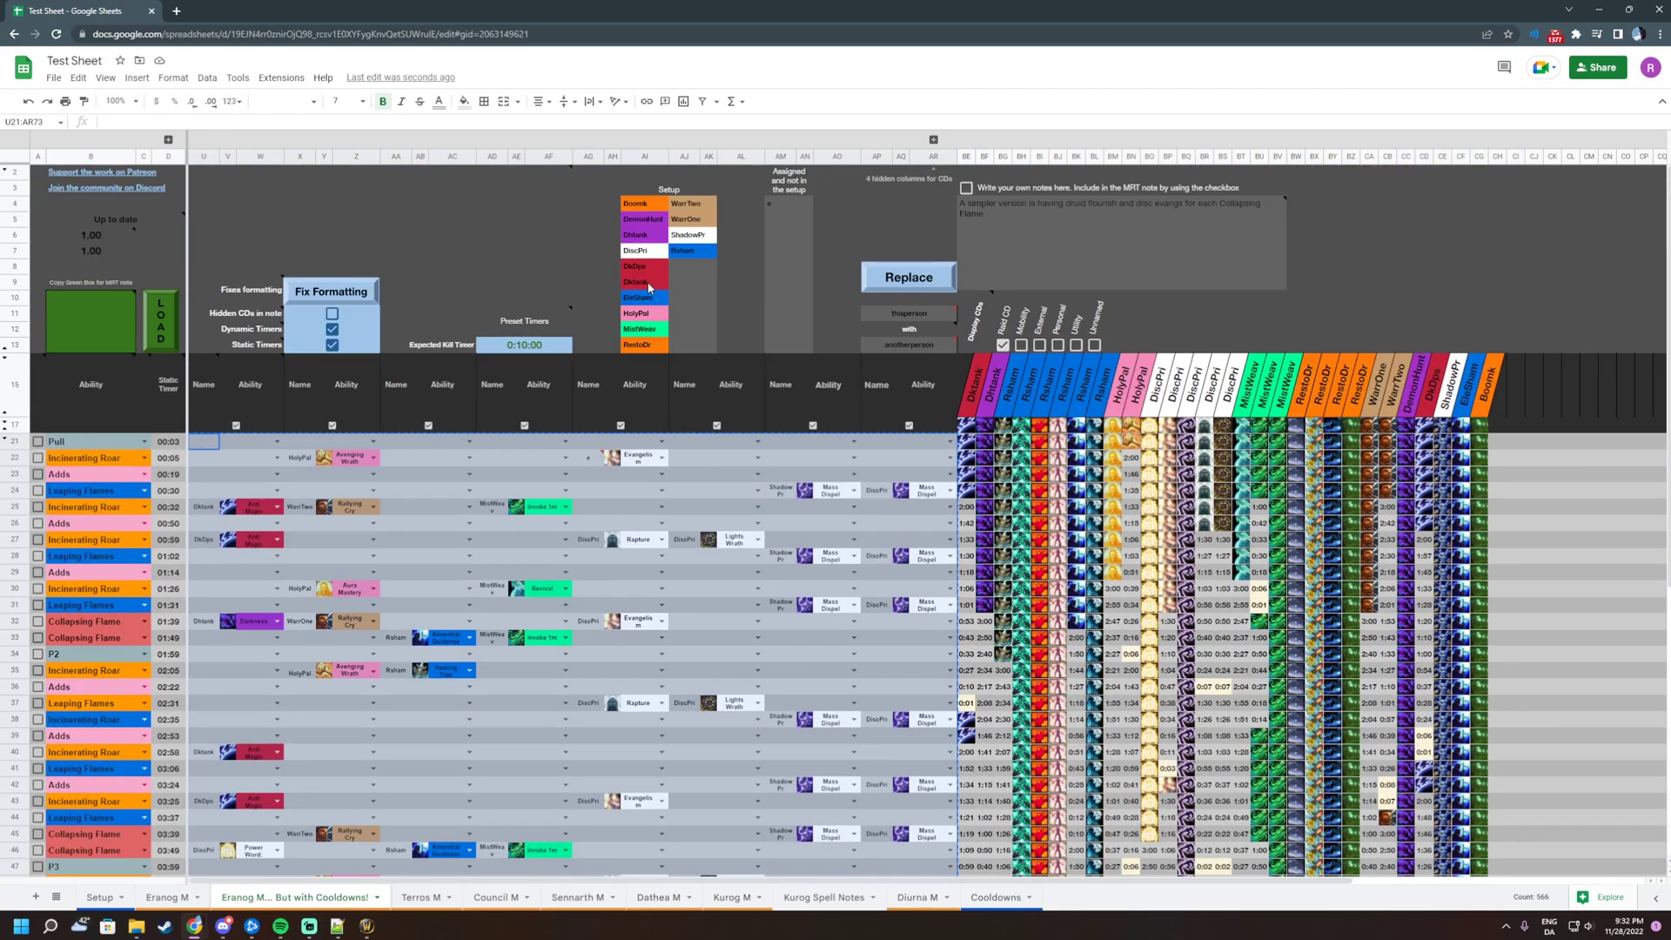
{"action": "left_click_drag", "start_coordinate": [651, 203], "coordinate": [692, 349]}
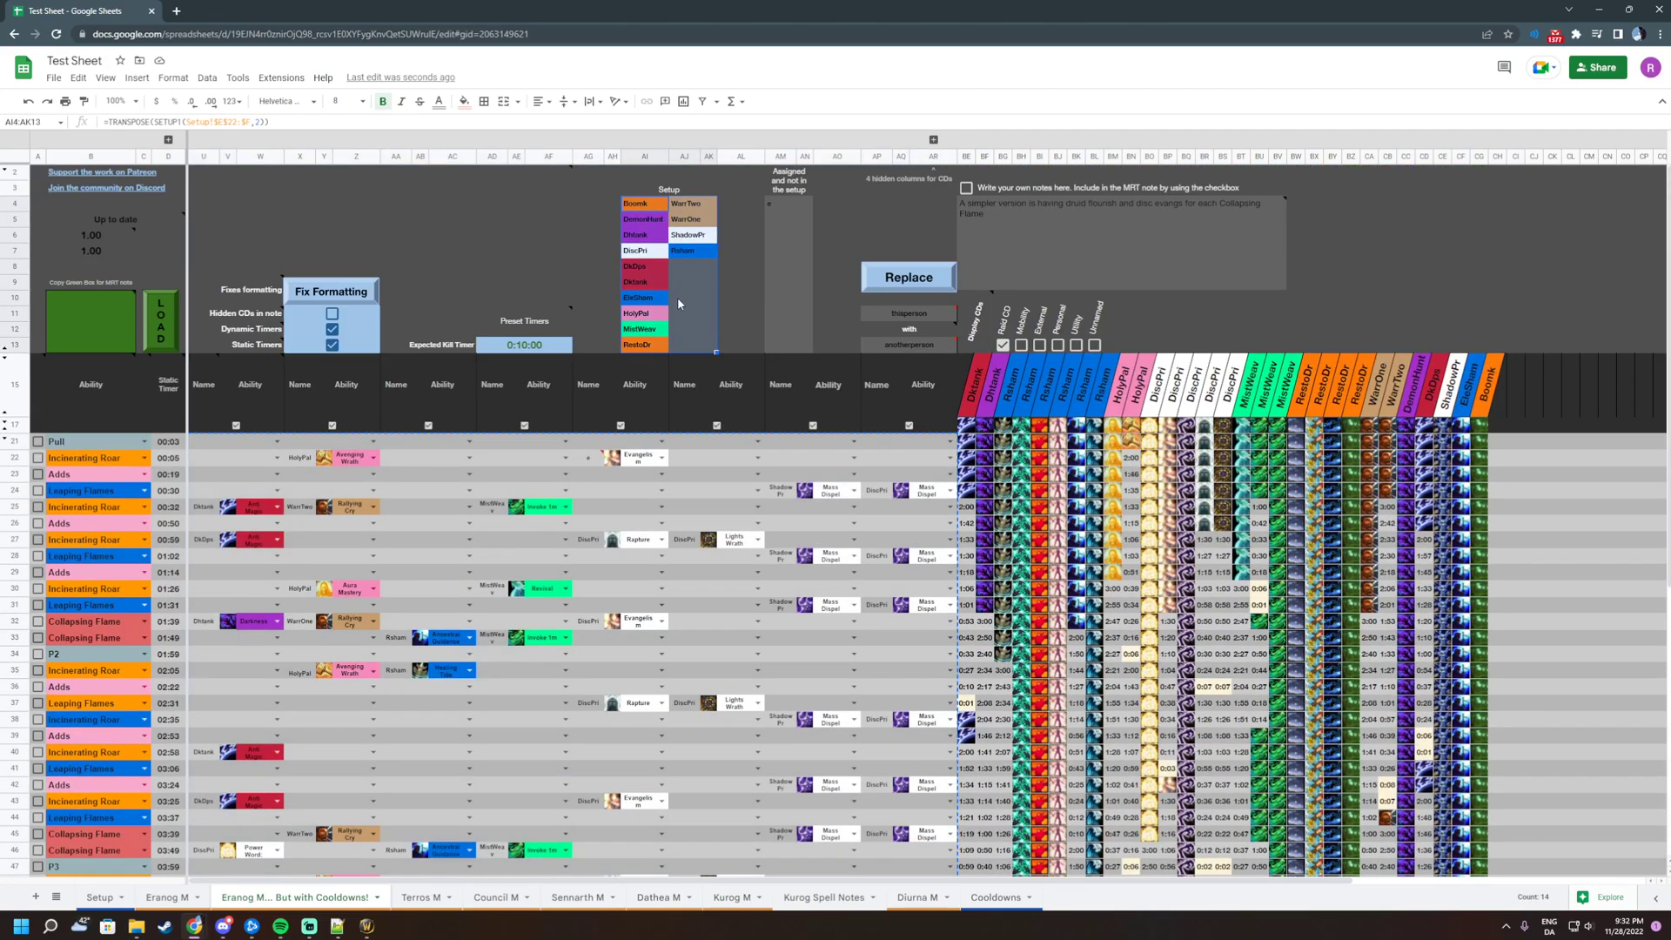
{"action": "left_click", "coordinate": [97, 897]}
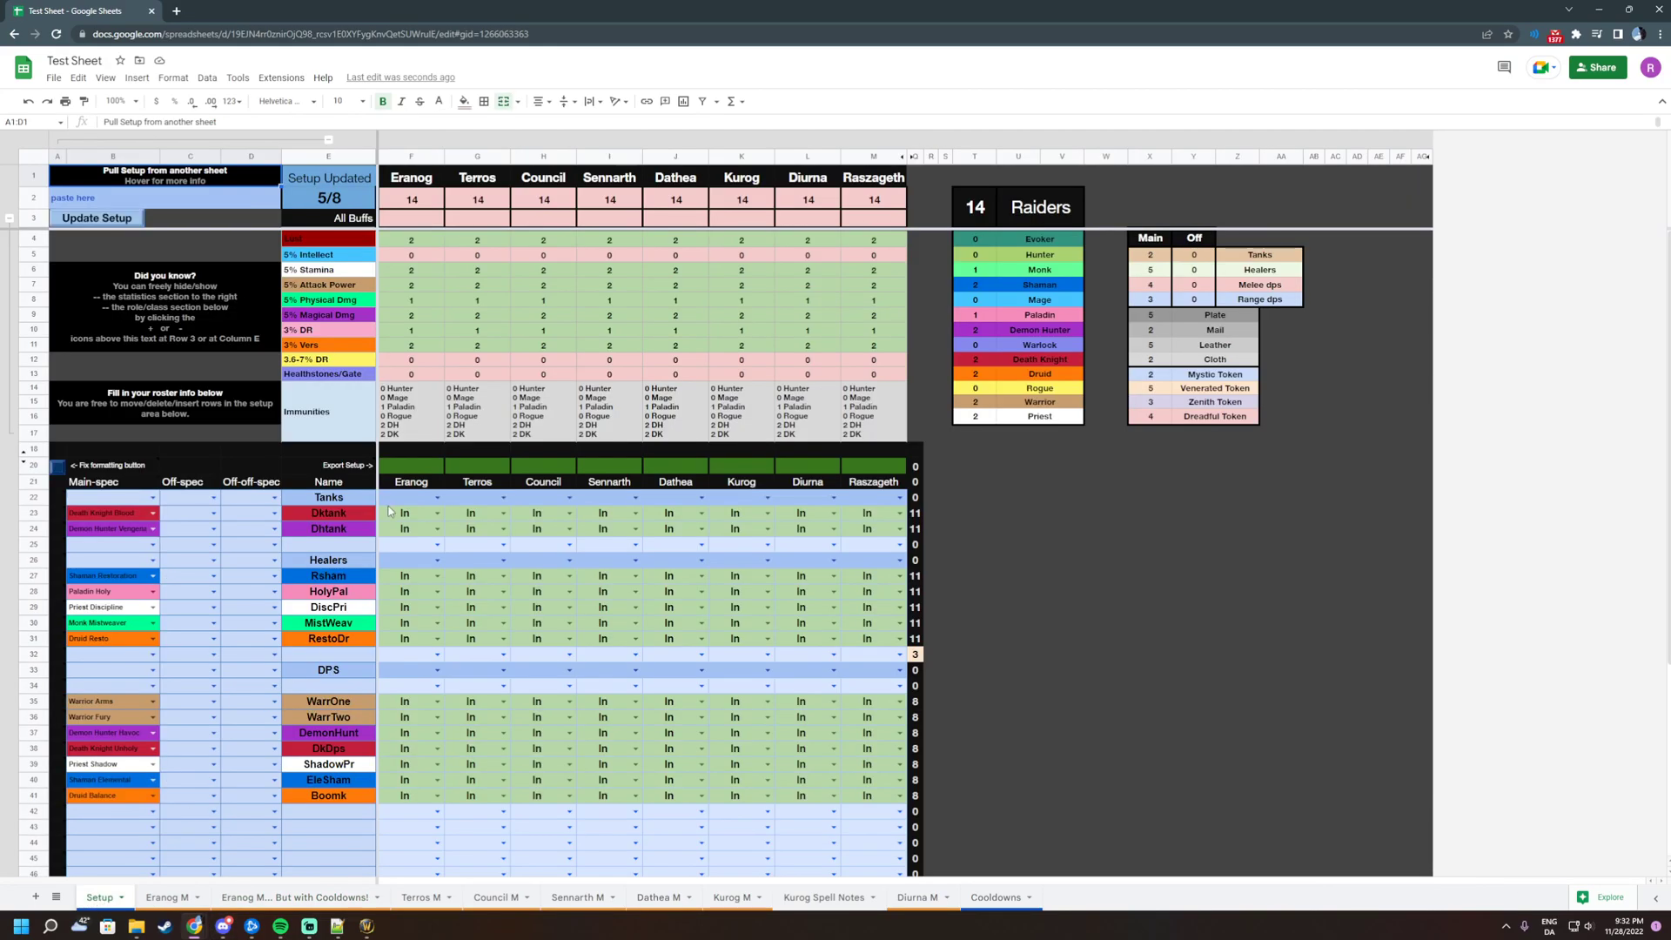
{"action": "left_click", "coordinate": [326, 898]}
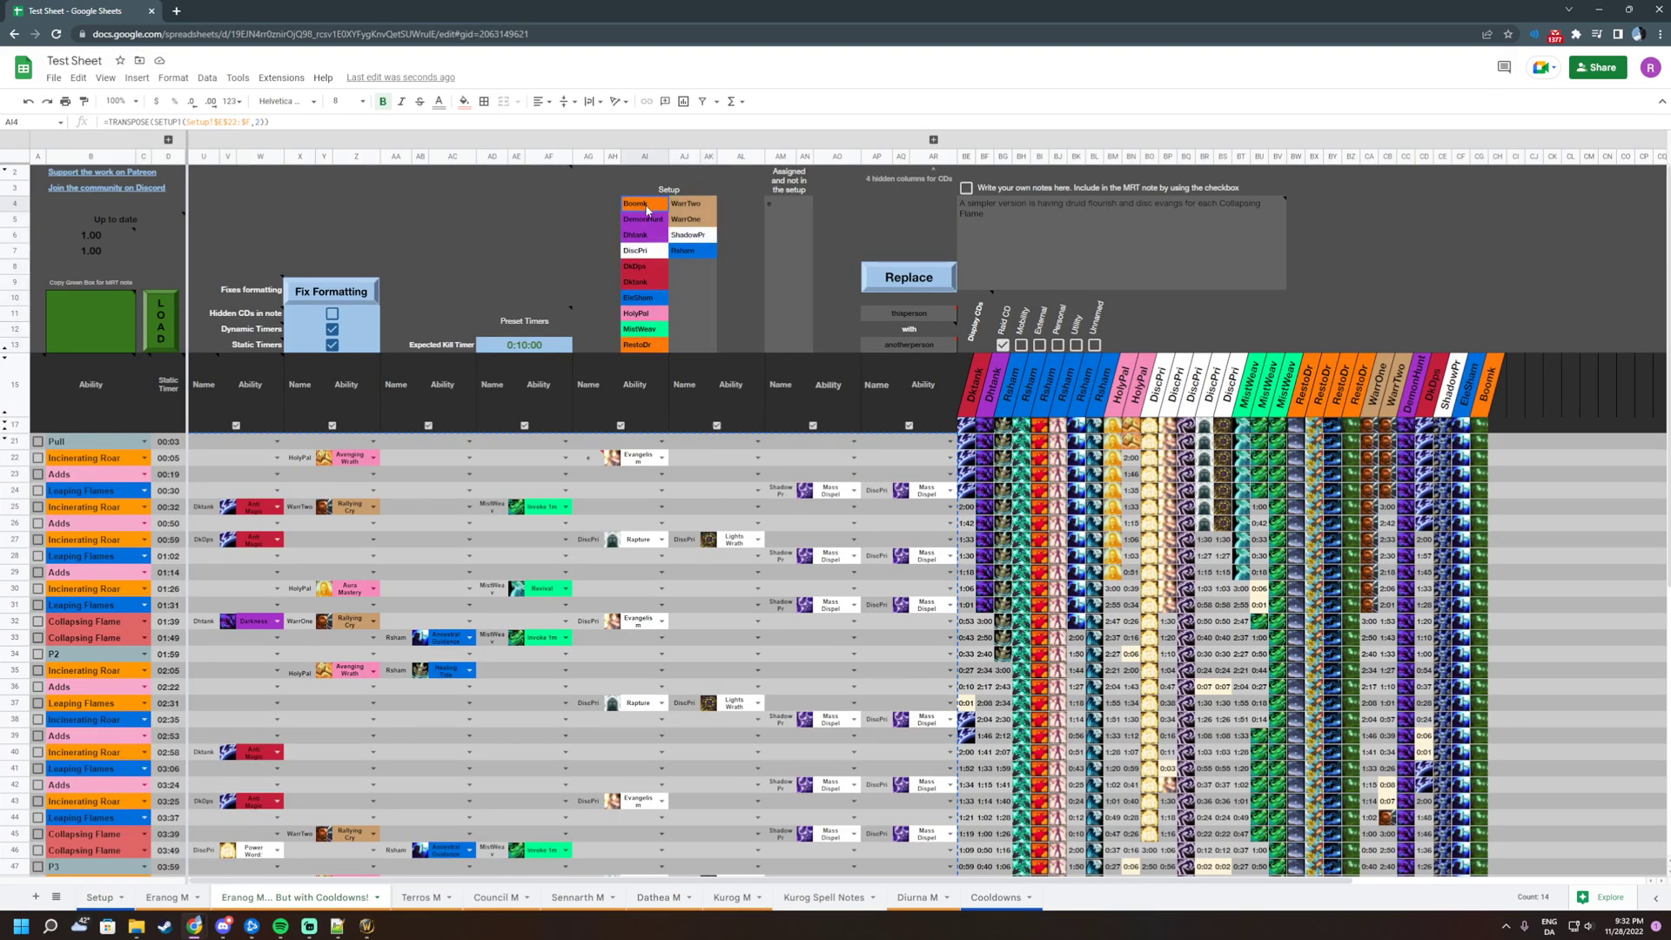
Examine the Setup roster block and the area beside "Assigned and not in the setup" on the Eranog cooldowns sheet
{"action": "left_click_drag", "start_coordinate": [647, 209], "coordinate": [685, 351]}
{"action": "left_click", "coordinate": [738, 253]}
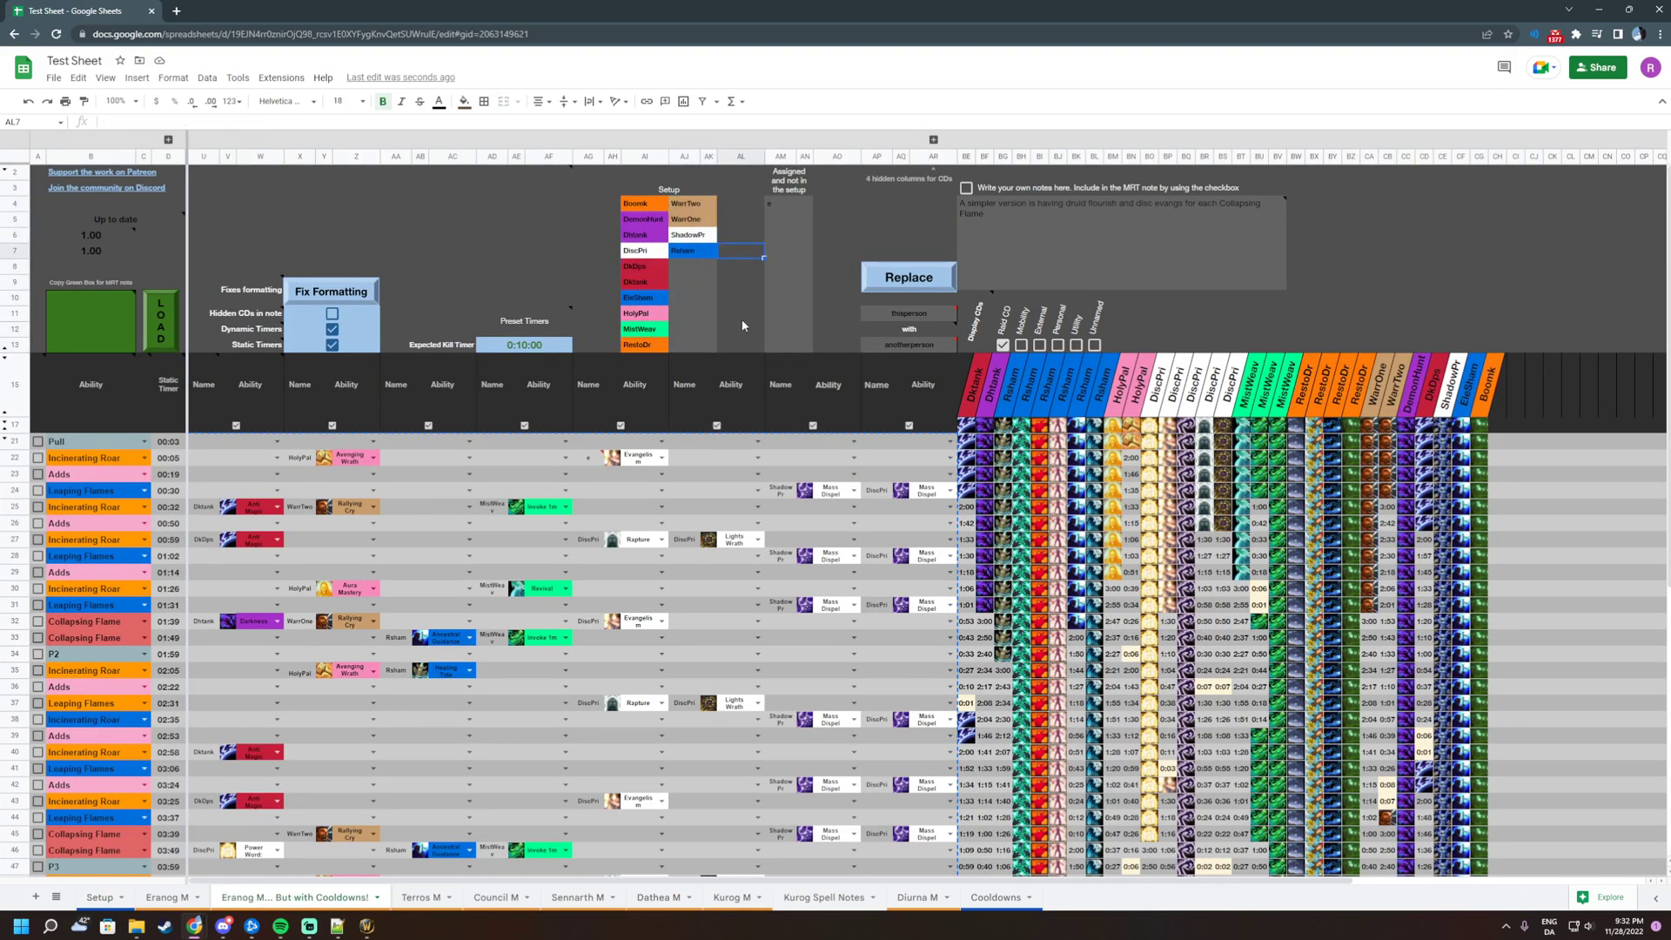
{"action": "left_click", "coordinate": [638, 209]}
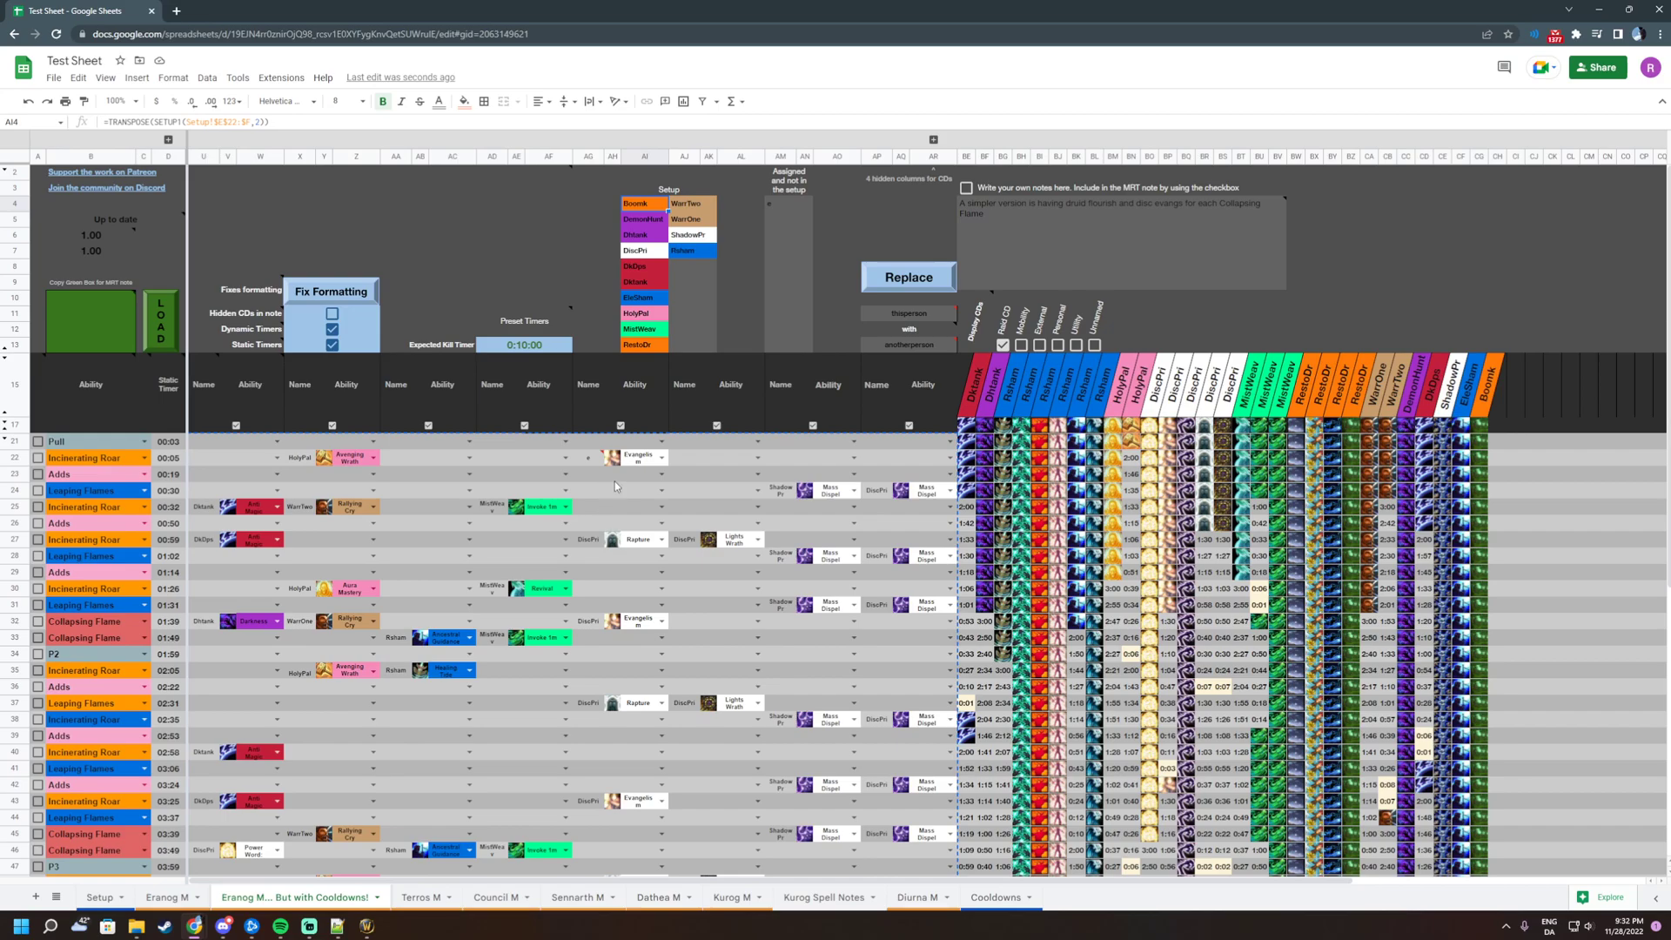
{"action": "left_click", "coordinate": [734, 253]}
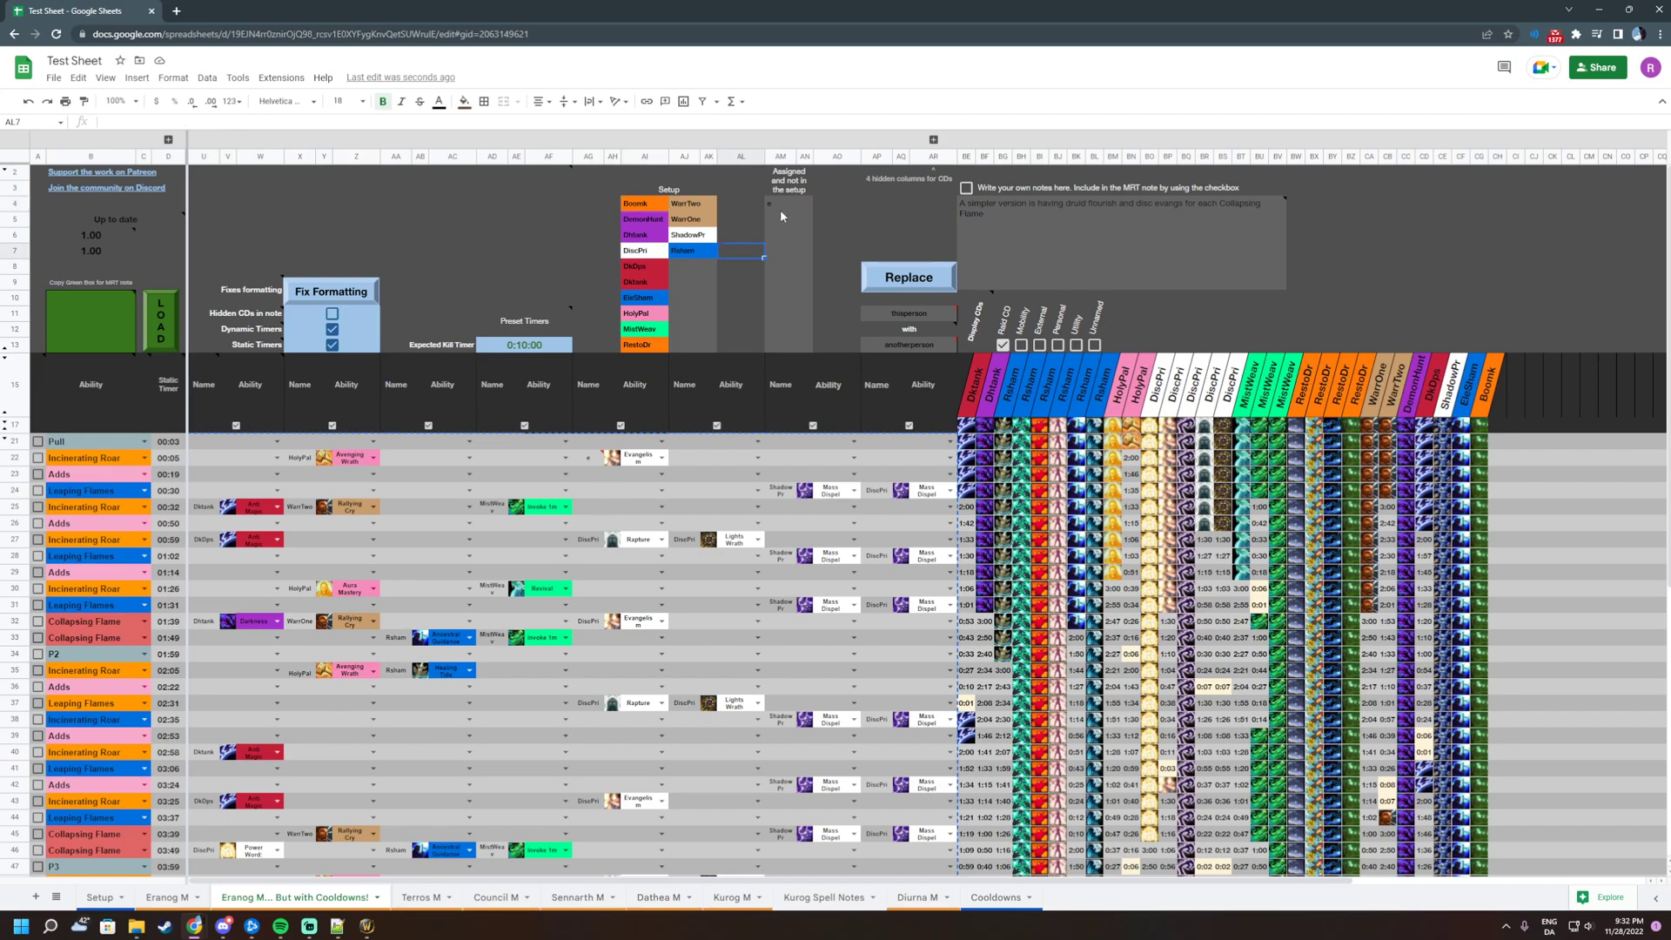
Examine the "Assigned and not in the setup" block and its note against the assignment grid and the Setup roster
{"action": "left_click_drag", "start_coordinate": [781, 207], "coordinate": [796, 344]}
{"action": "mouse_move", "coordinate": [805, 190]}
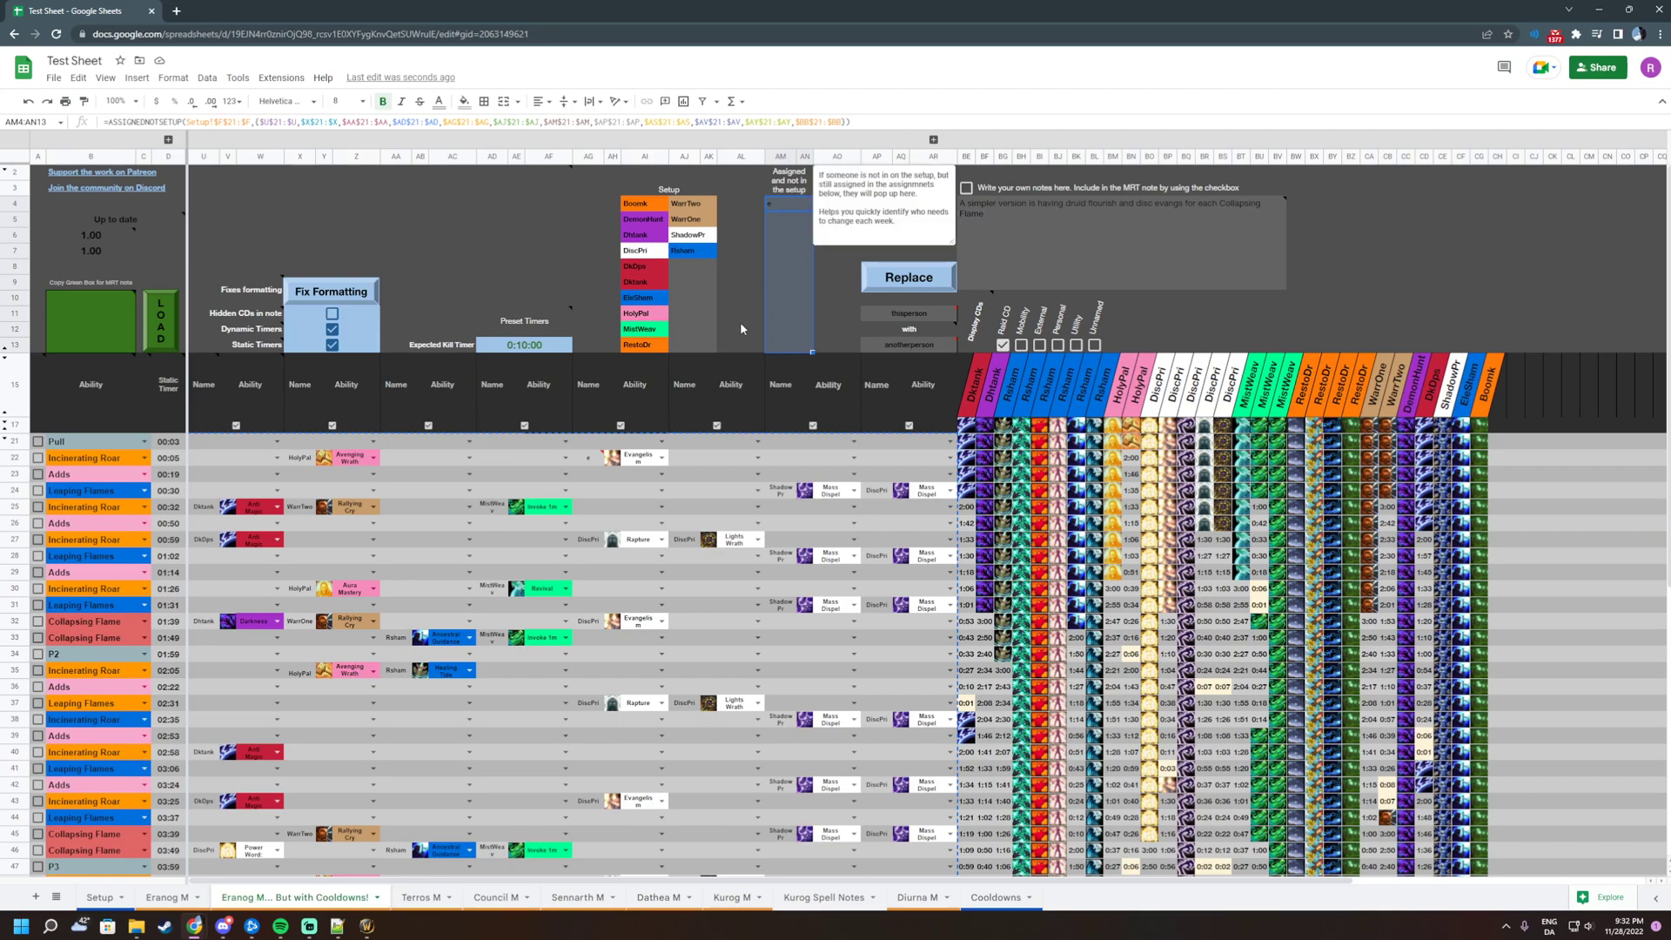
{"action": "left_click_drag", "start_coordinate": [215, 447], "coordinate": [910, 801]}
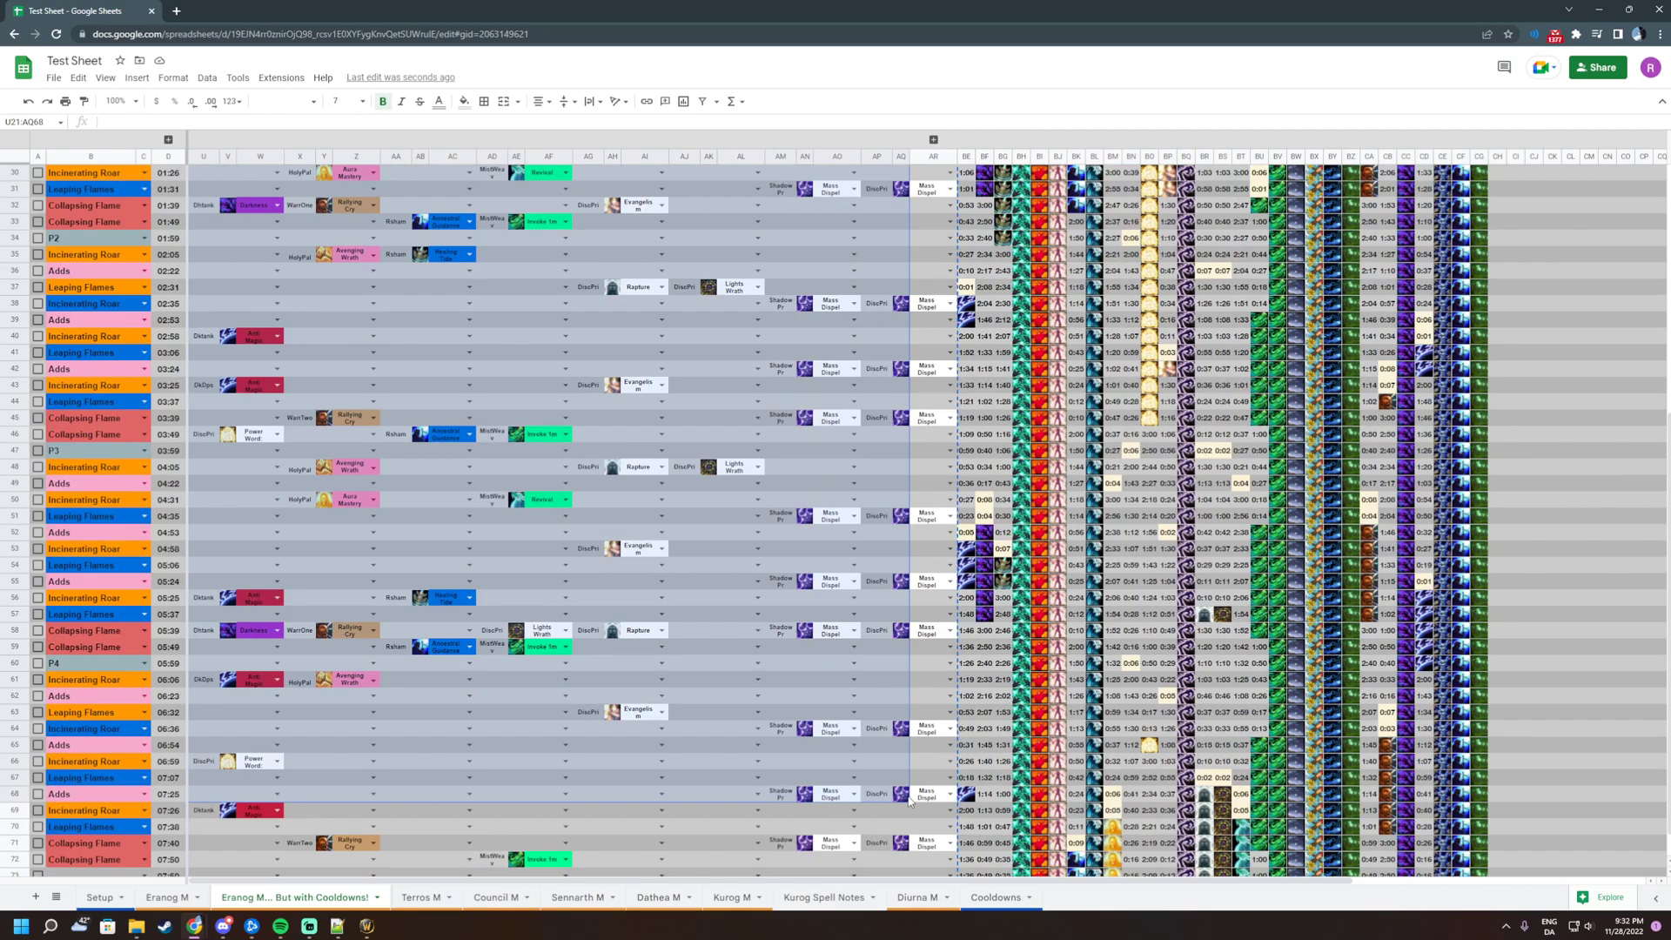
{"action": "scroll", "coordinate": [909, 783], "scroll_direction": "up", "scroll_amount": 10}
{"action": "mouse_move", "coordinate": [804, 174]}
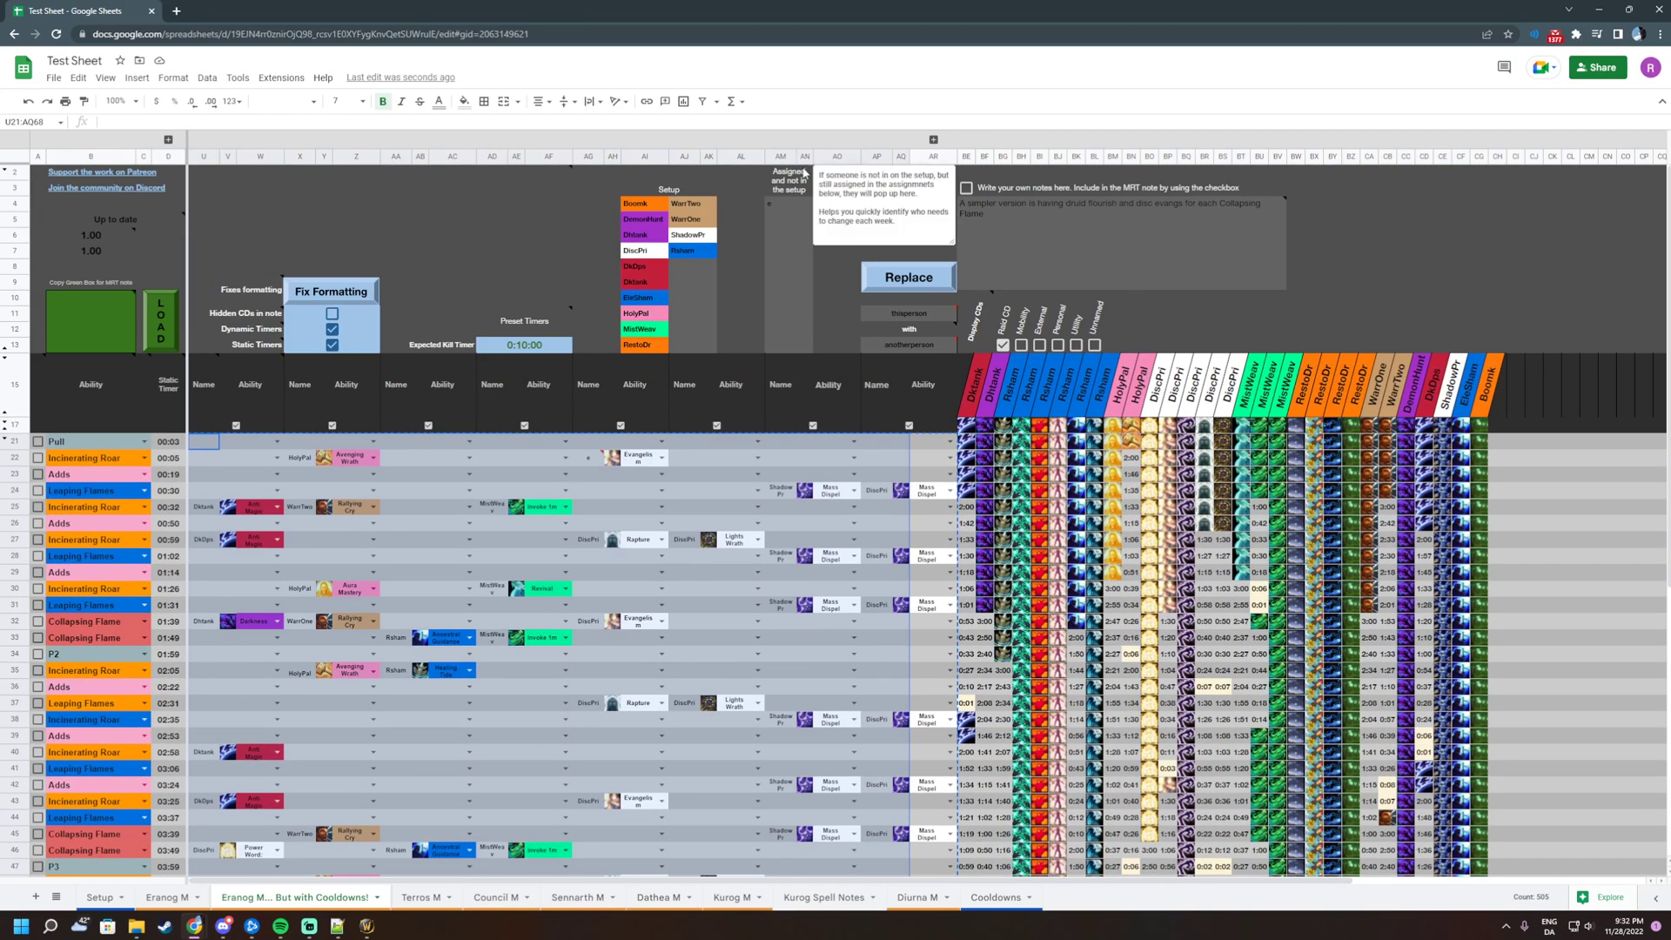
{"action": "left_click", "coordinate": [788, 207]}
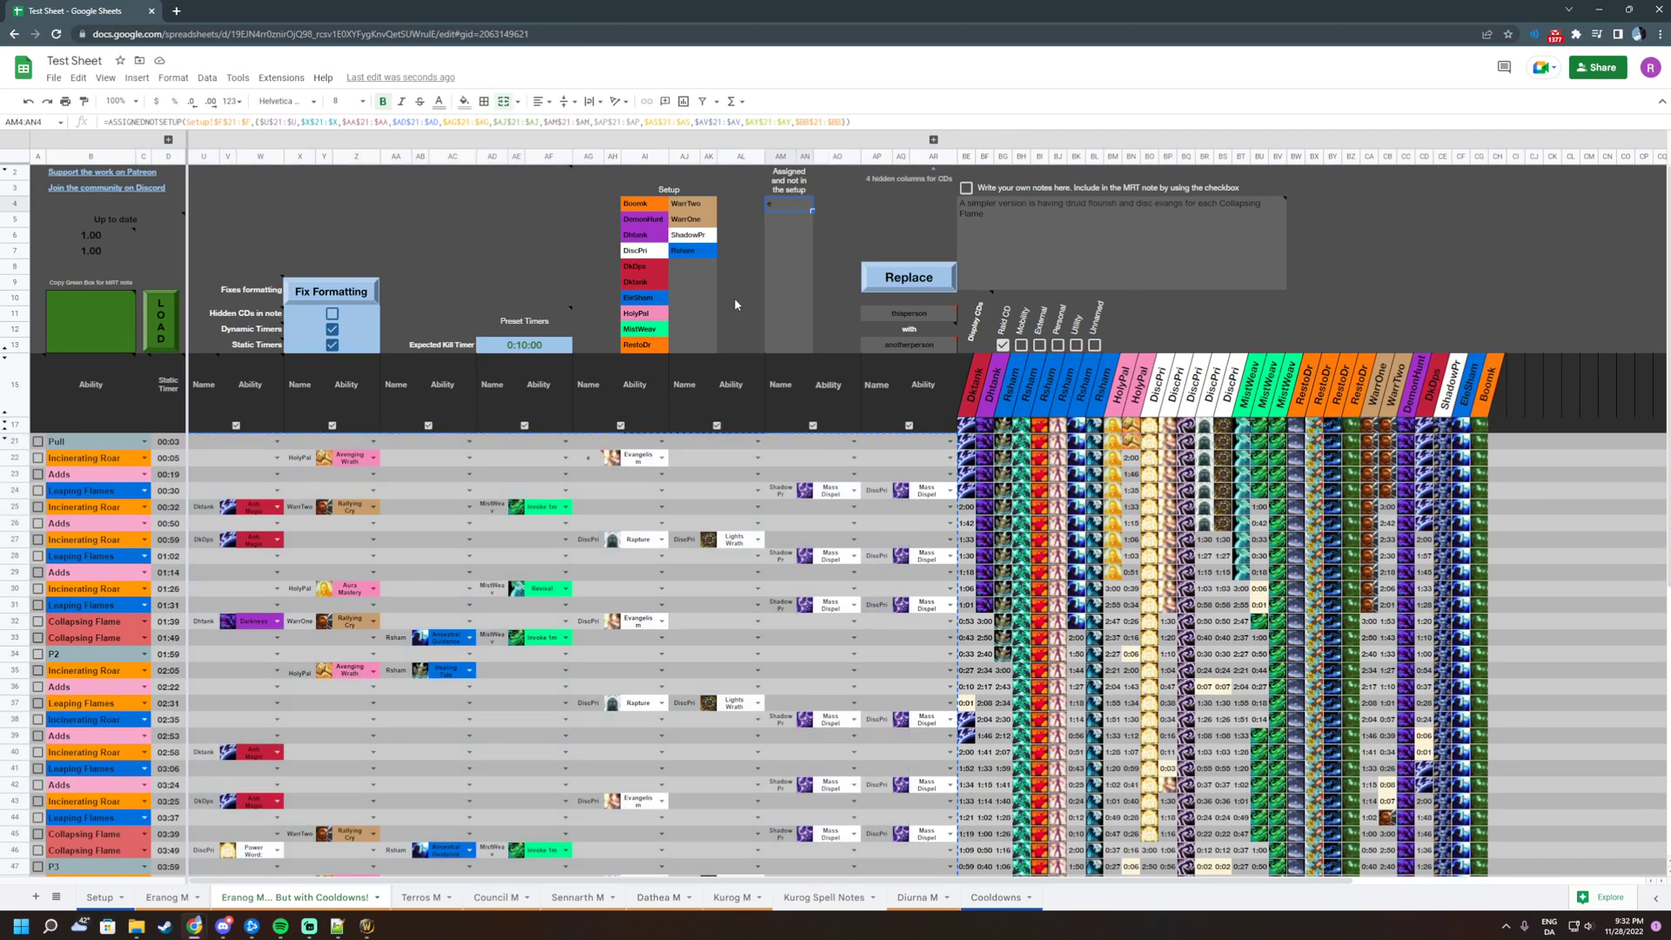
{"action": "left_click", "coordinate": [646, 208]}
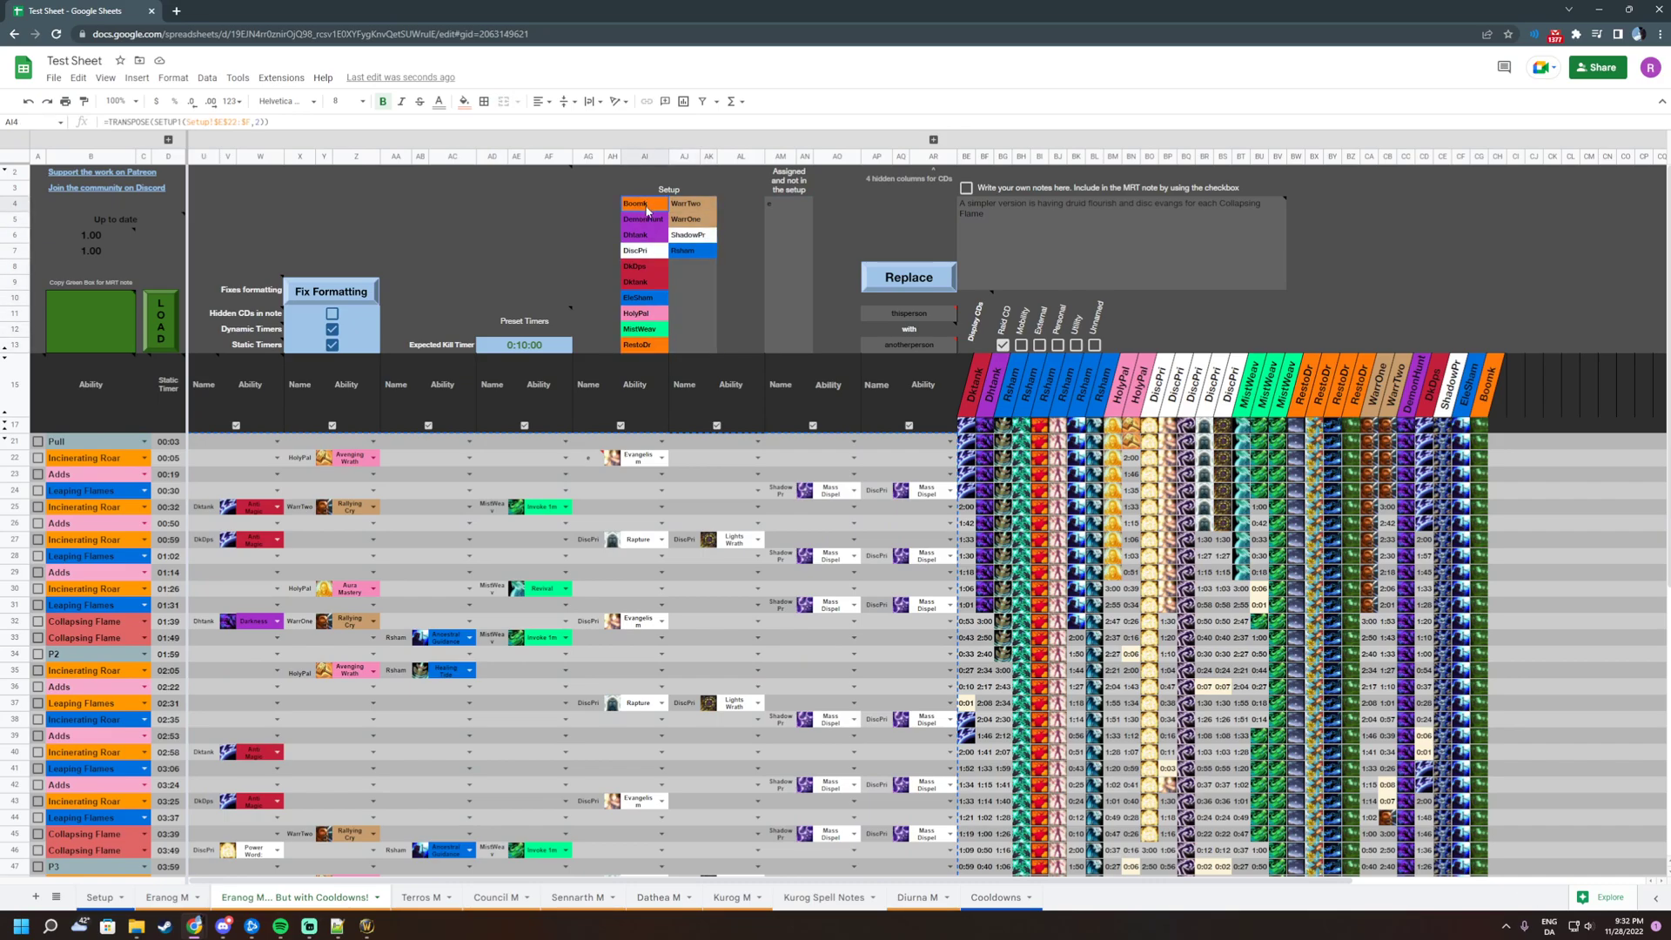
{"action": "left_click_drag", "start_coordinate": [646, 208], "coordinate": [676, 346]}
{"action": "left_click", "coordinate": [781, 213]}
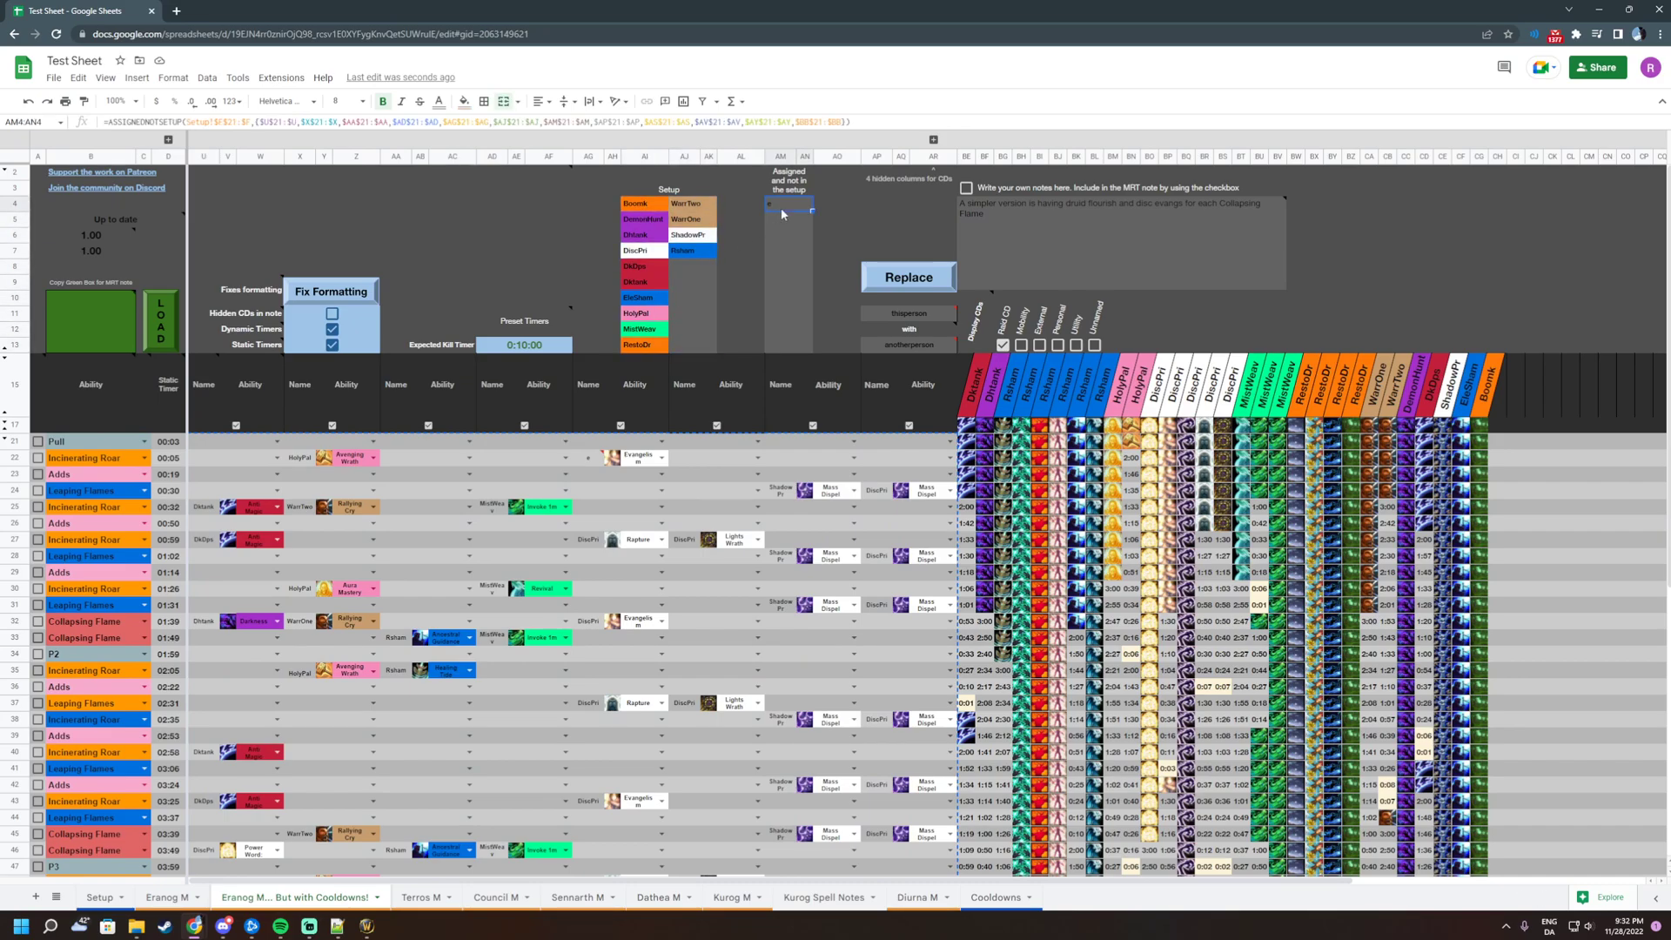
Enter Viserio as the assigned raider in AG48, the 04:05 Incinerating Roar row, and inspect the "Assigned and not in the setup" list
{"action": "scroll", "coordinate": [762, 364], "scroll_direction": "down", "scroll_amount": 5}
{"action": "left_click", "coordinate": [582, 422]}
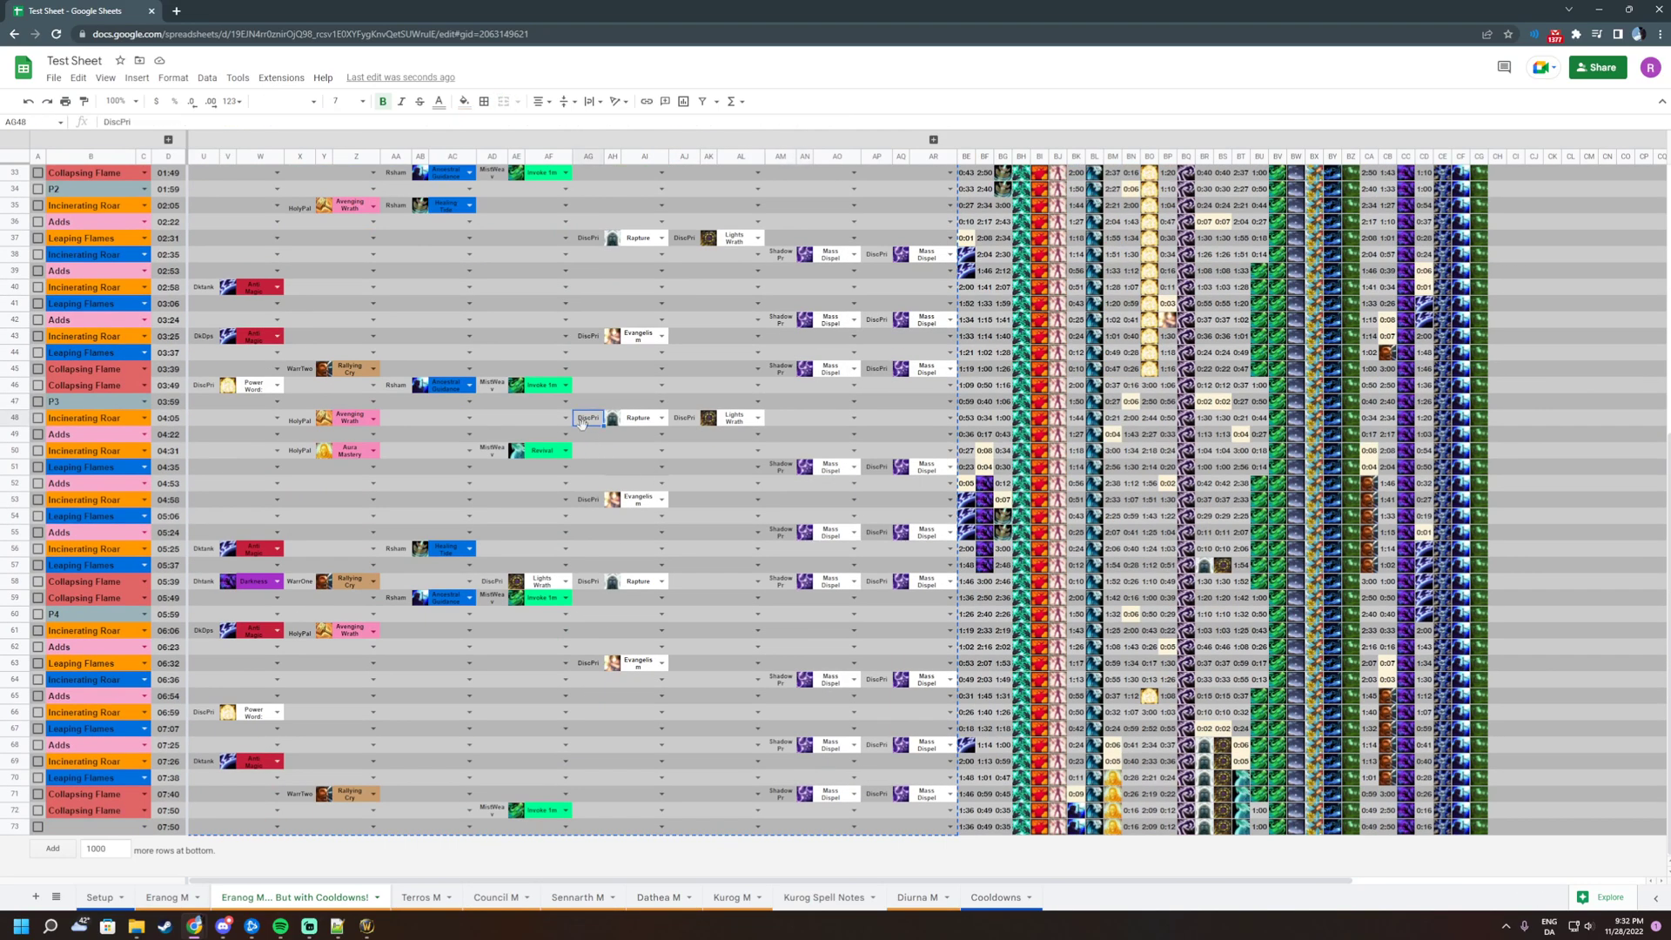
{"action": "type", "text": "Viserio"}
{"action": "key", "text": "Return"}
{"action": "left_click", "coordinate": [788, 220]}
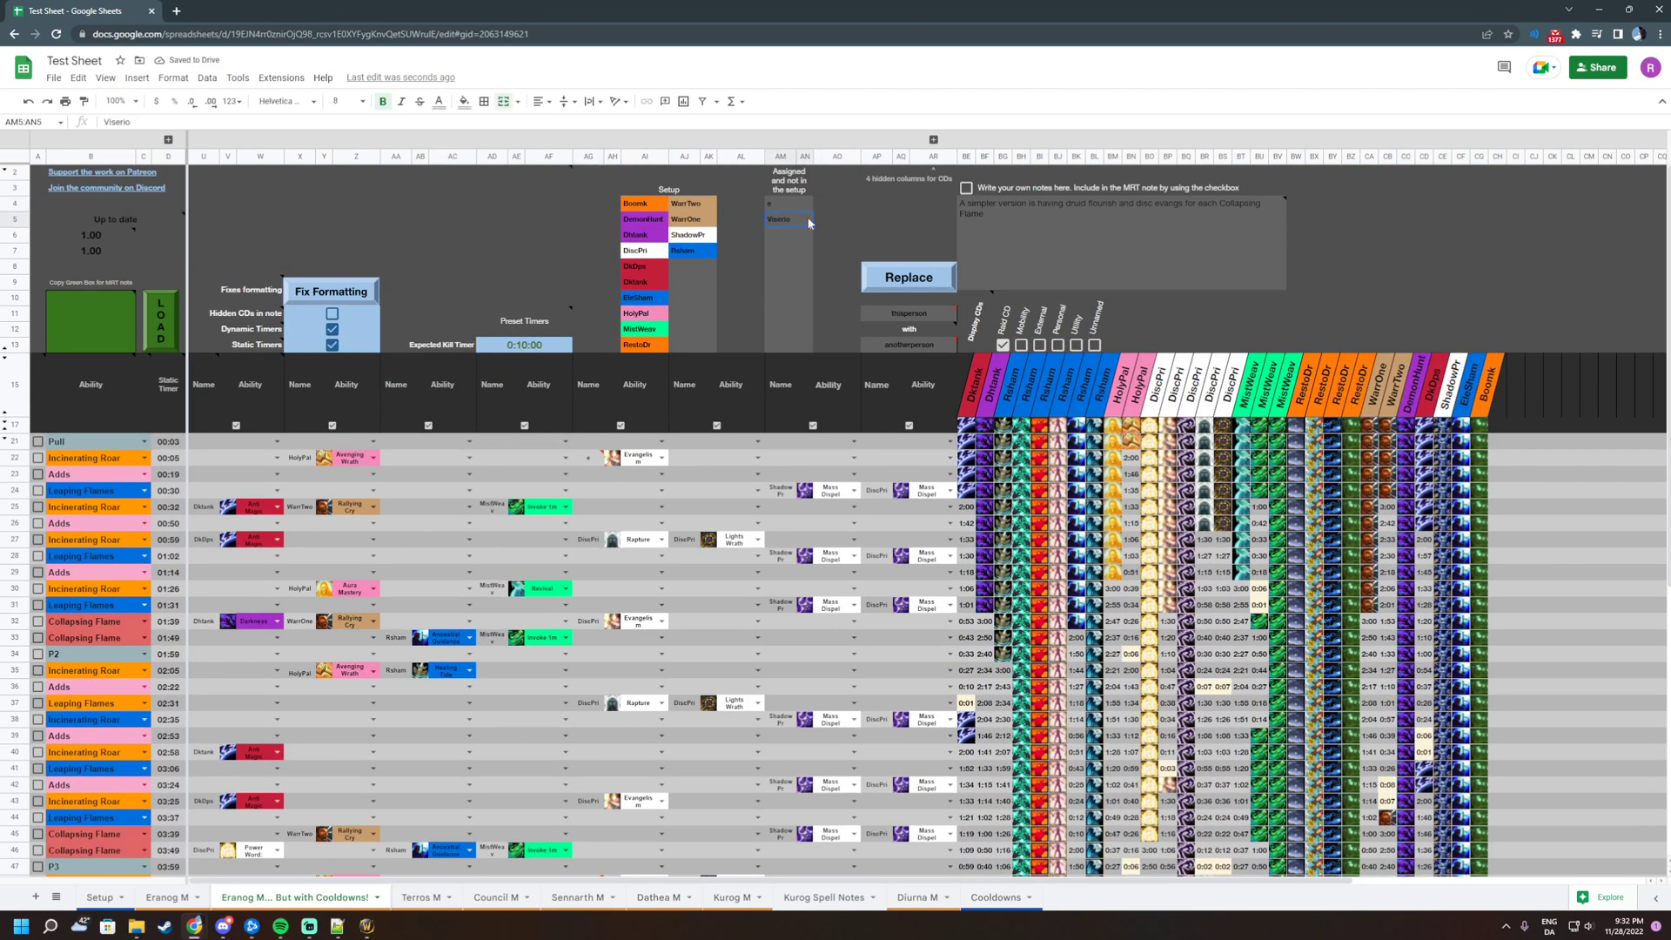
Compare the raider assigned in AG48 with the names listed under "Assigned and not in the setup"
{"action": "left_click", "coordinate": [876, 204]}
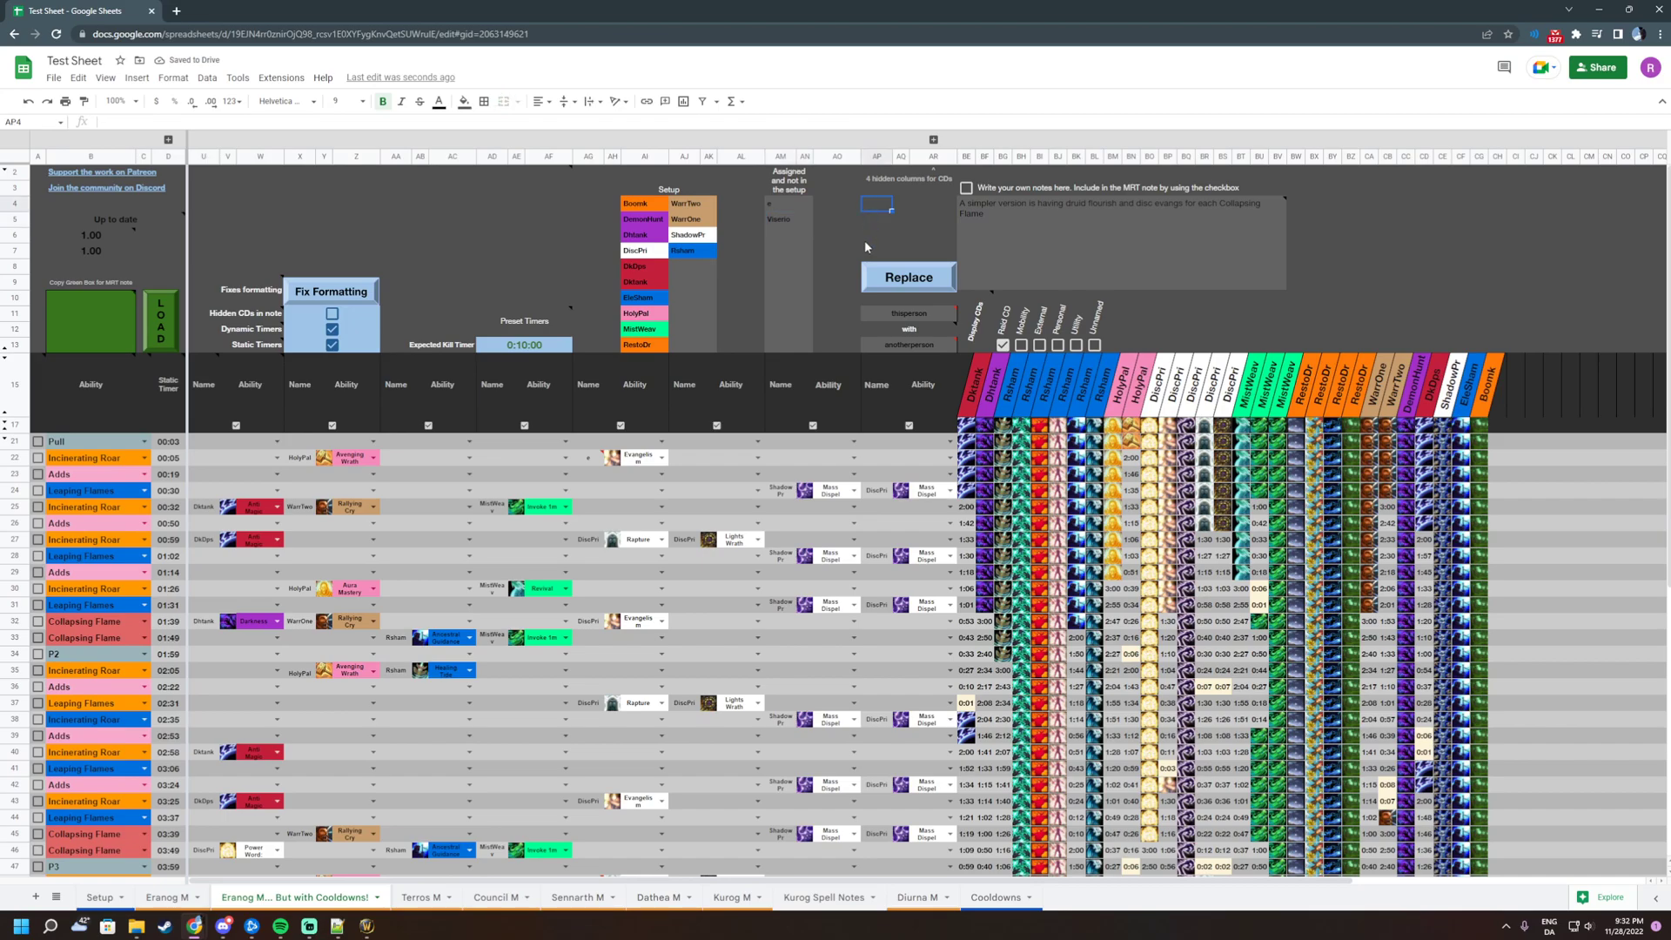
{"action": "scroll", "coordinate": [710, 343], "scroll_direction": "down", "scroll_amount": 6}
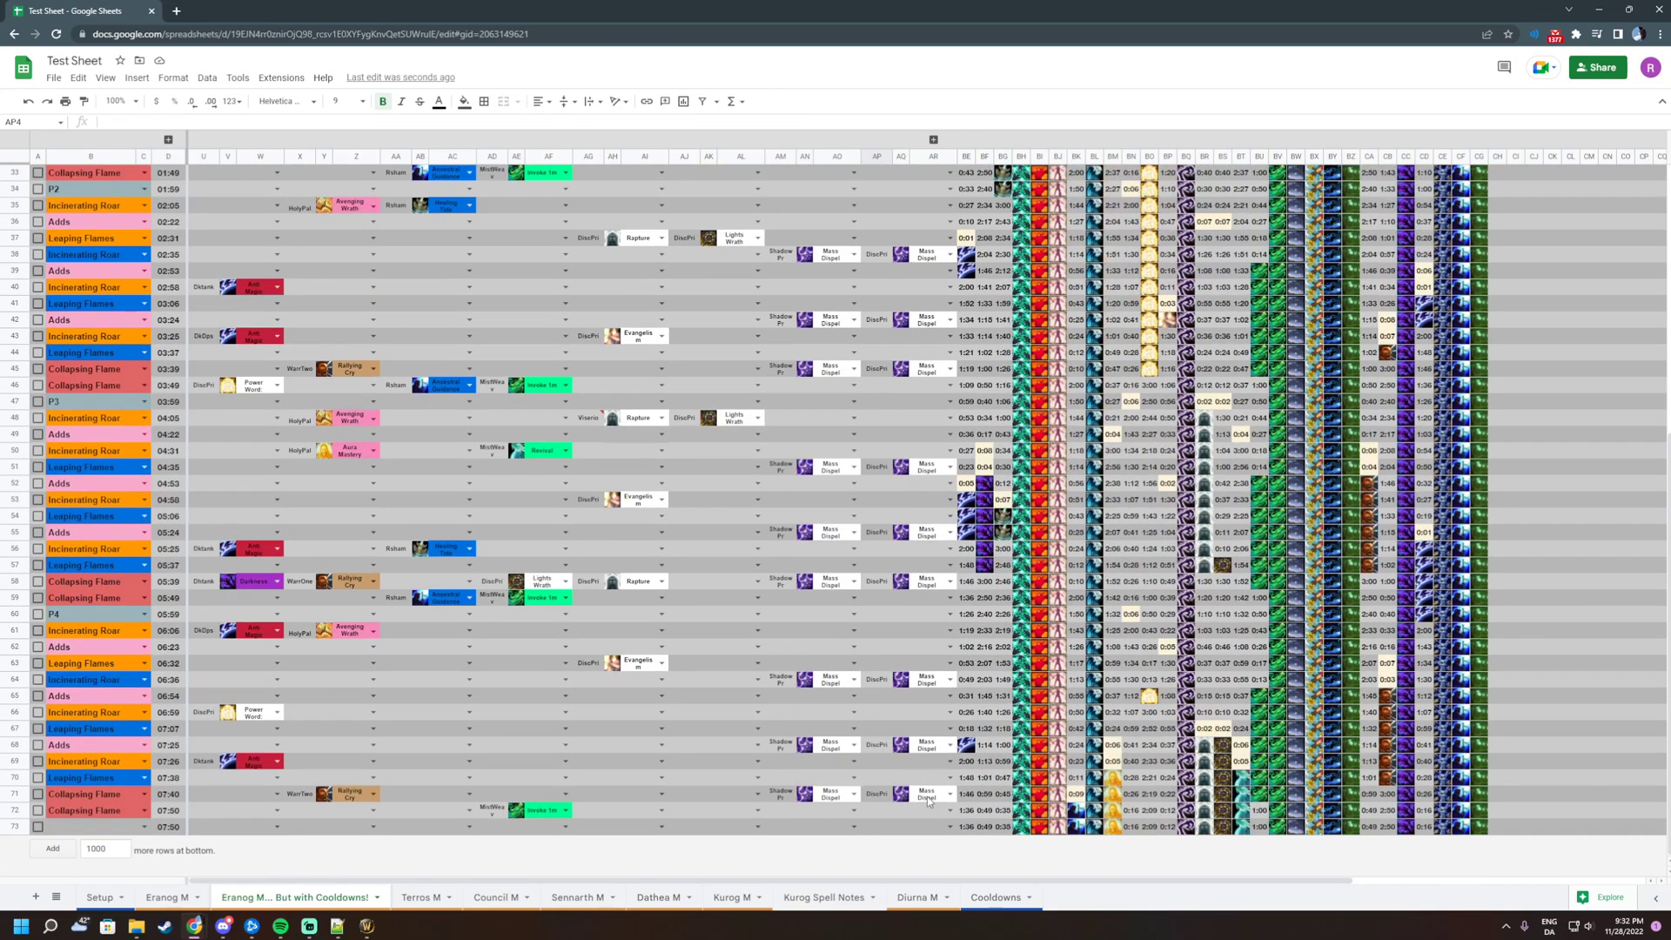
{"action": "left_click", "coordinate": [590, 421]}
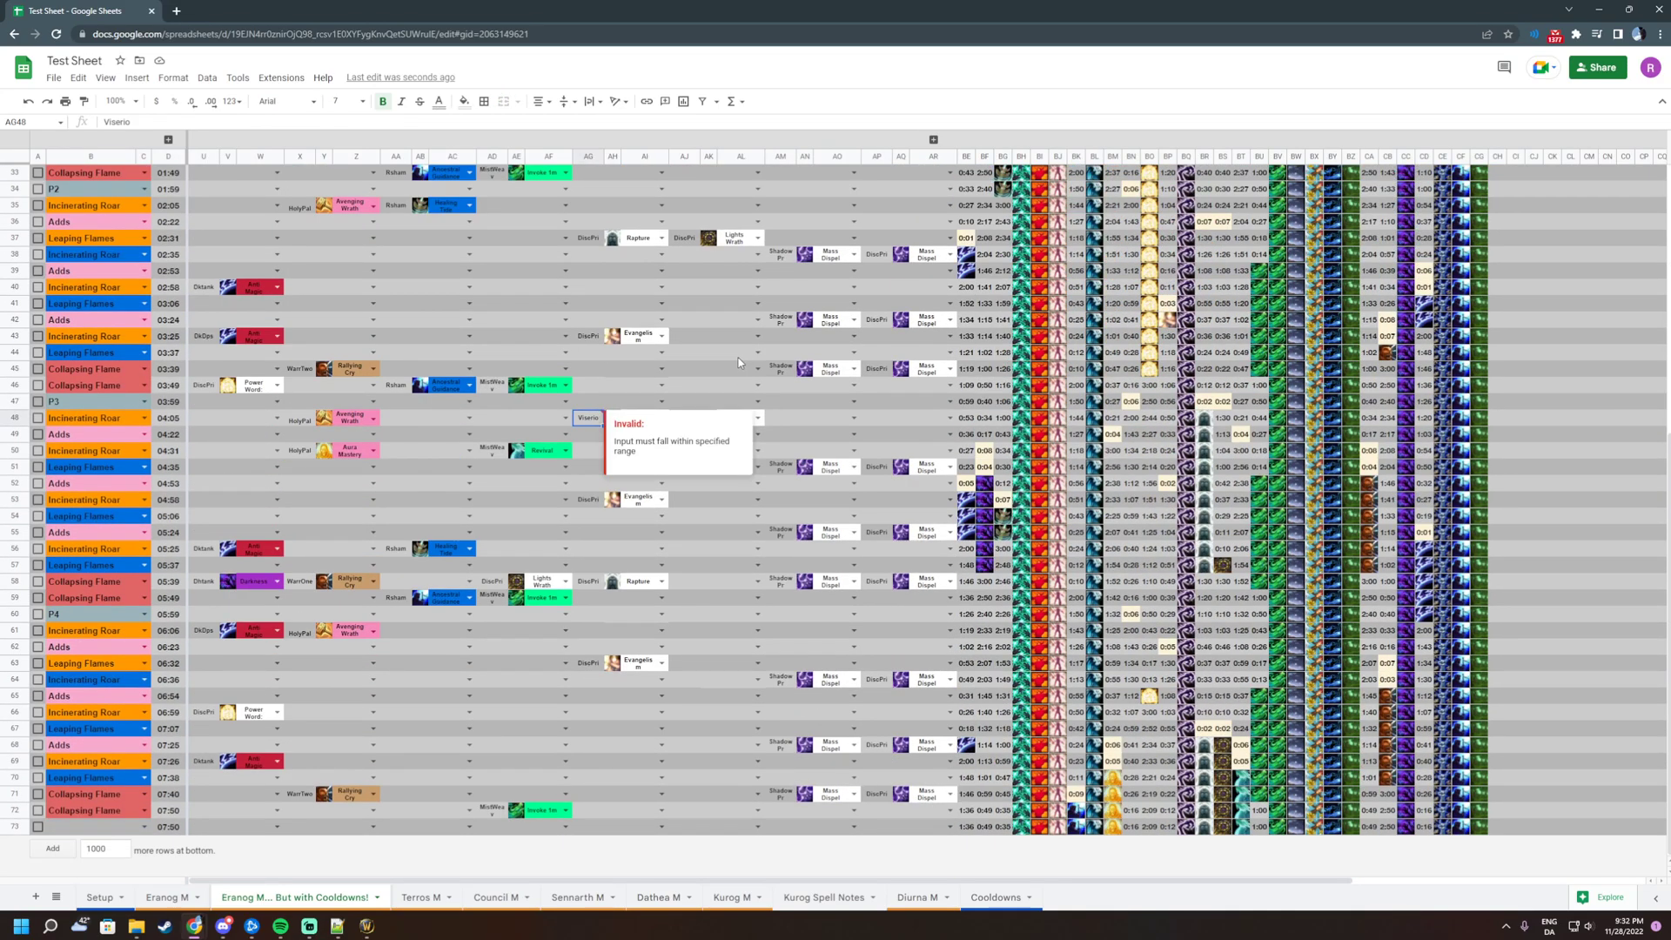
{"action": "scroll", "coordinate": [738, 362], "scroll_direction": "up", "scroll_amount": 10}
{"action": "left_click", "coordinate": [838, 205]}
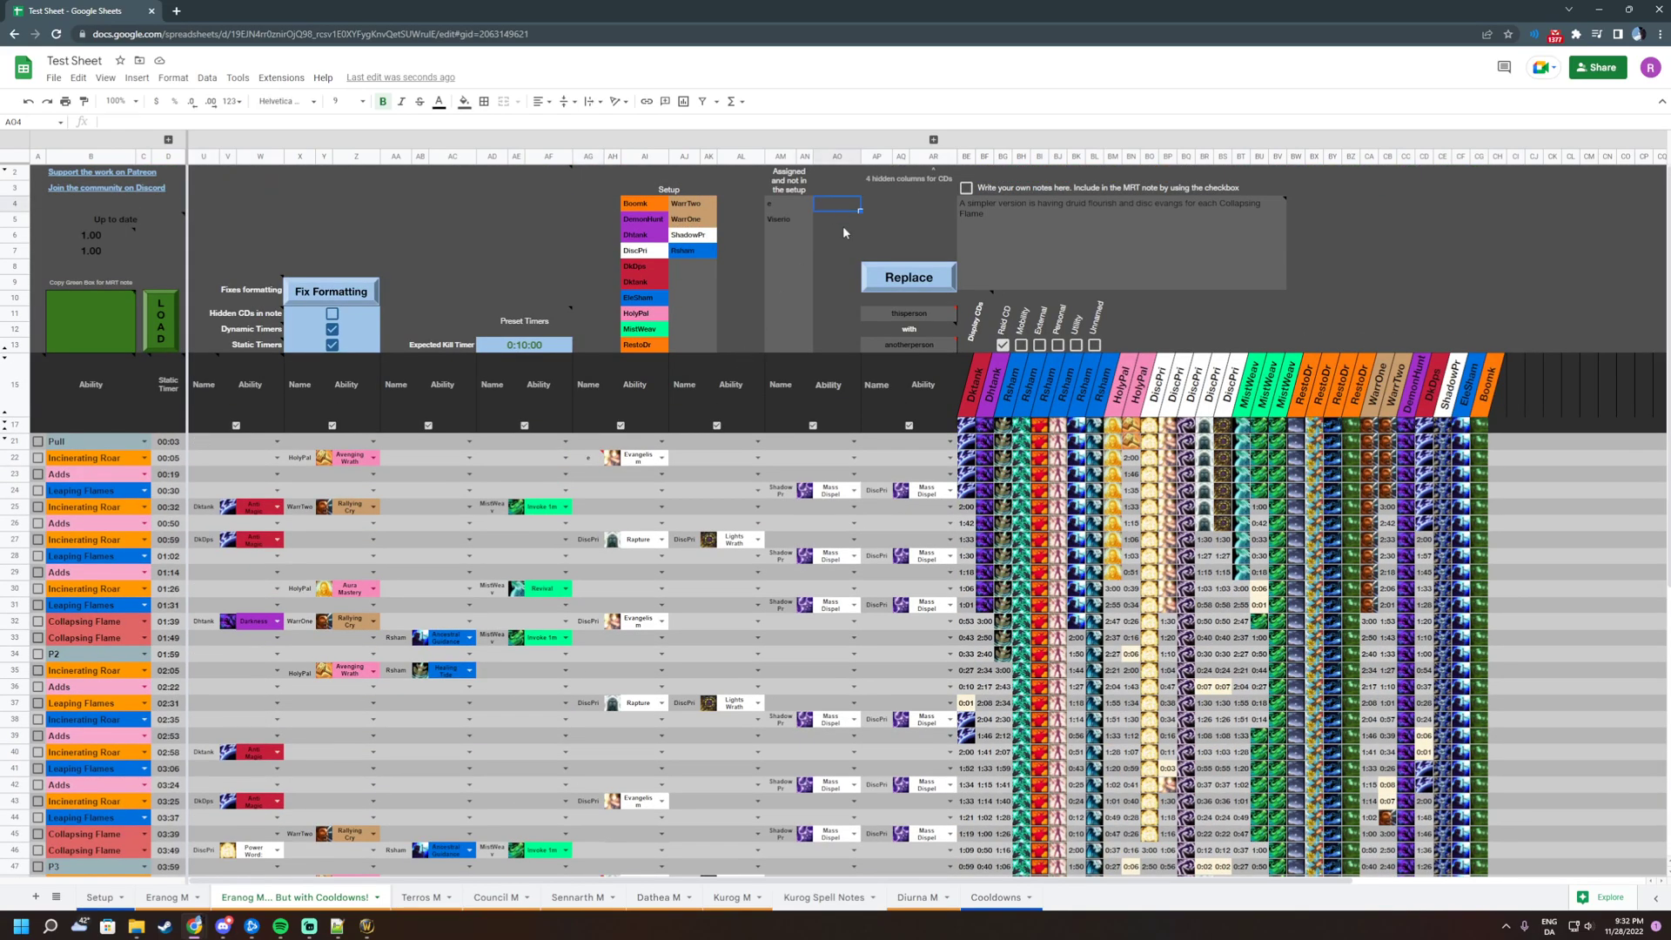
{"action": "mouse_move", "coordinate": [87, 703]}
{"action": "left_click", "coordinate": [844, 270]}
Set up the Replace tool to swap Viserio with ShadowPr
{"action": "left_click", "coordinate": [908, 314]}
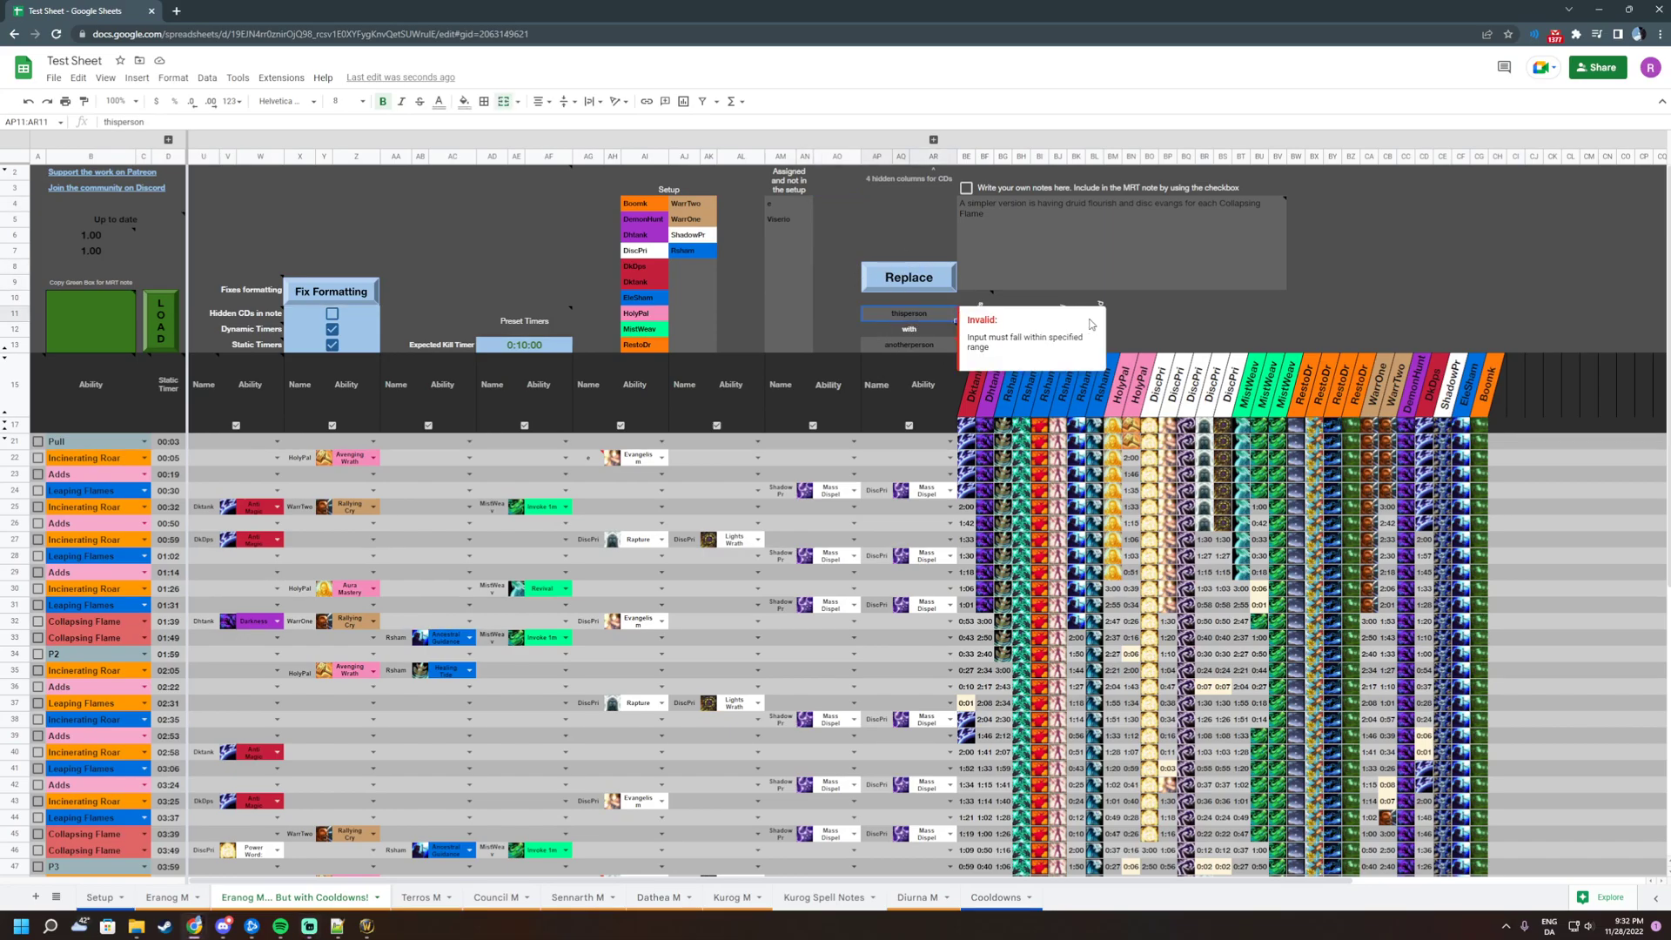
{"action": "type", "text": "Vis"}
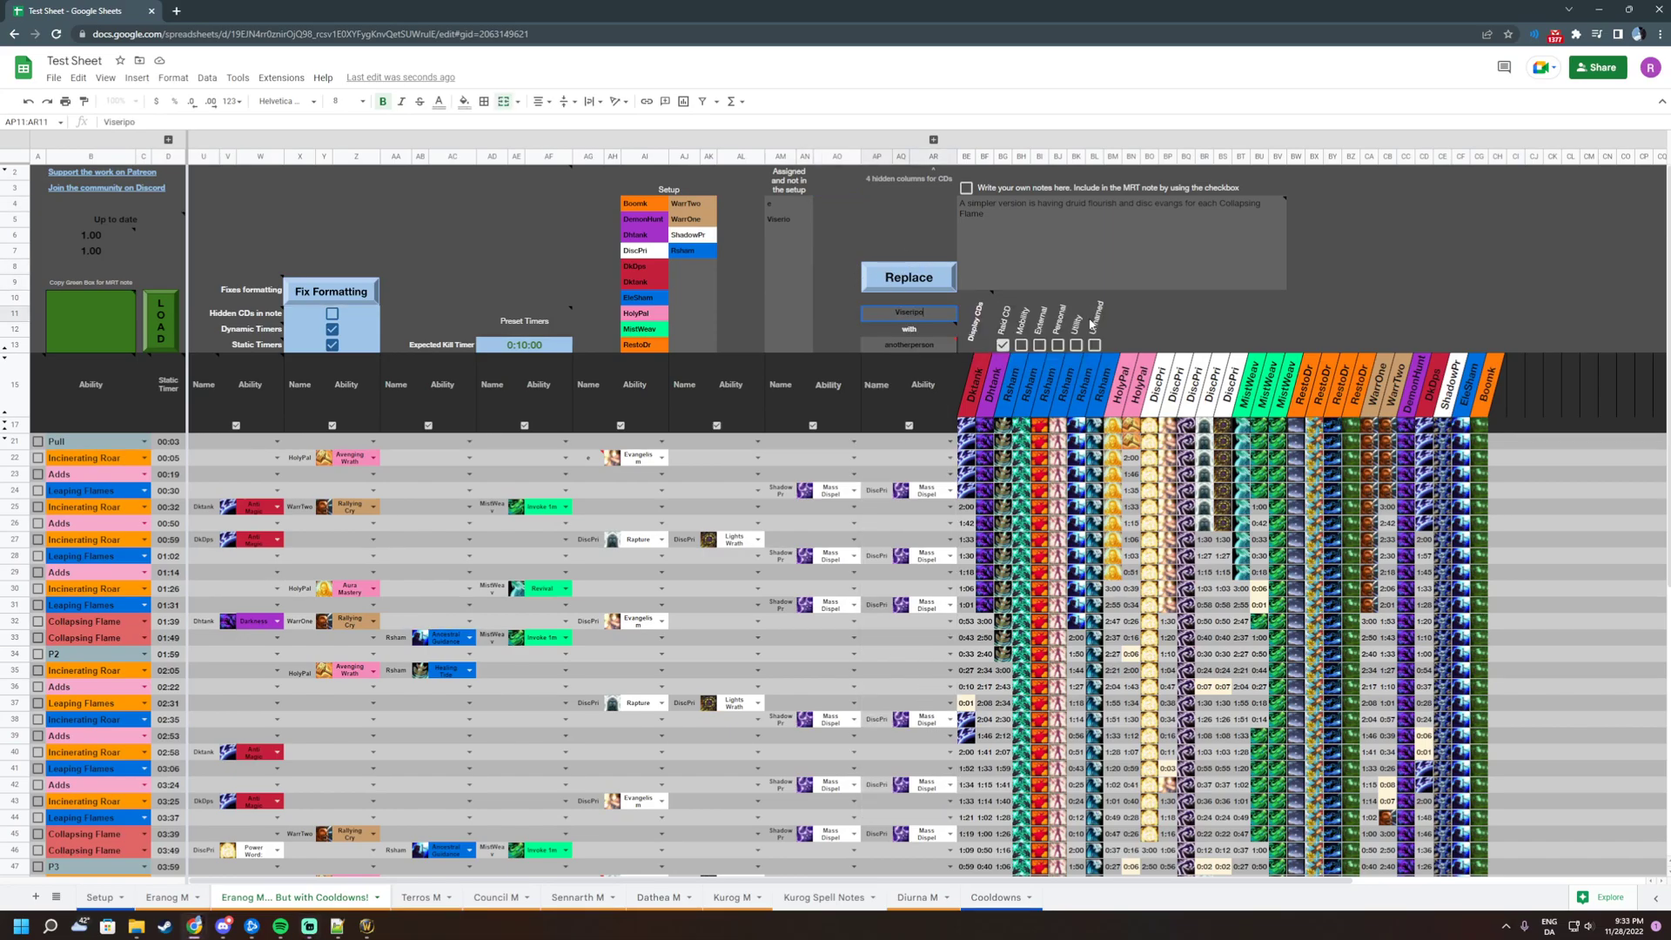
{"action": "type", "text": "erio"}
{"action": "left_click", "coordinate": [915, 347]}
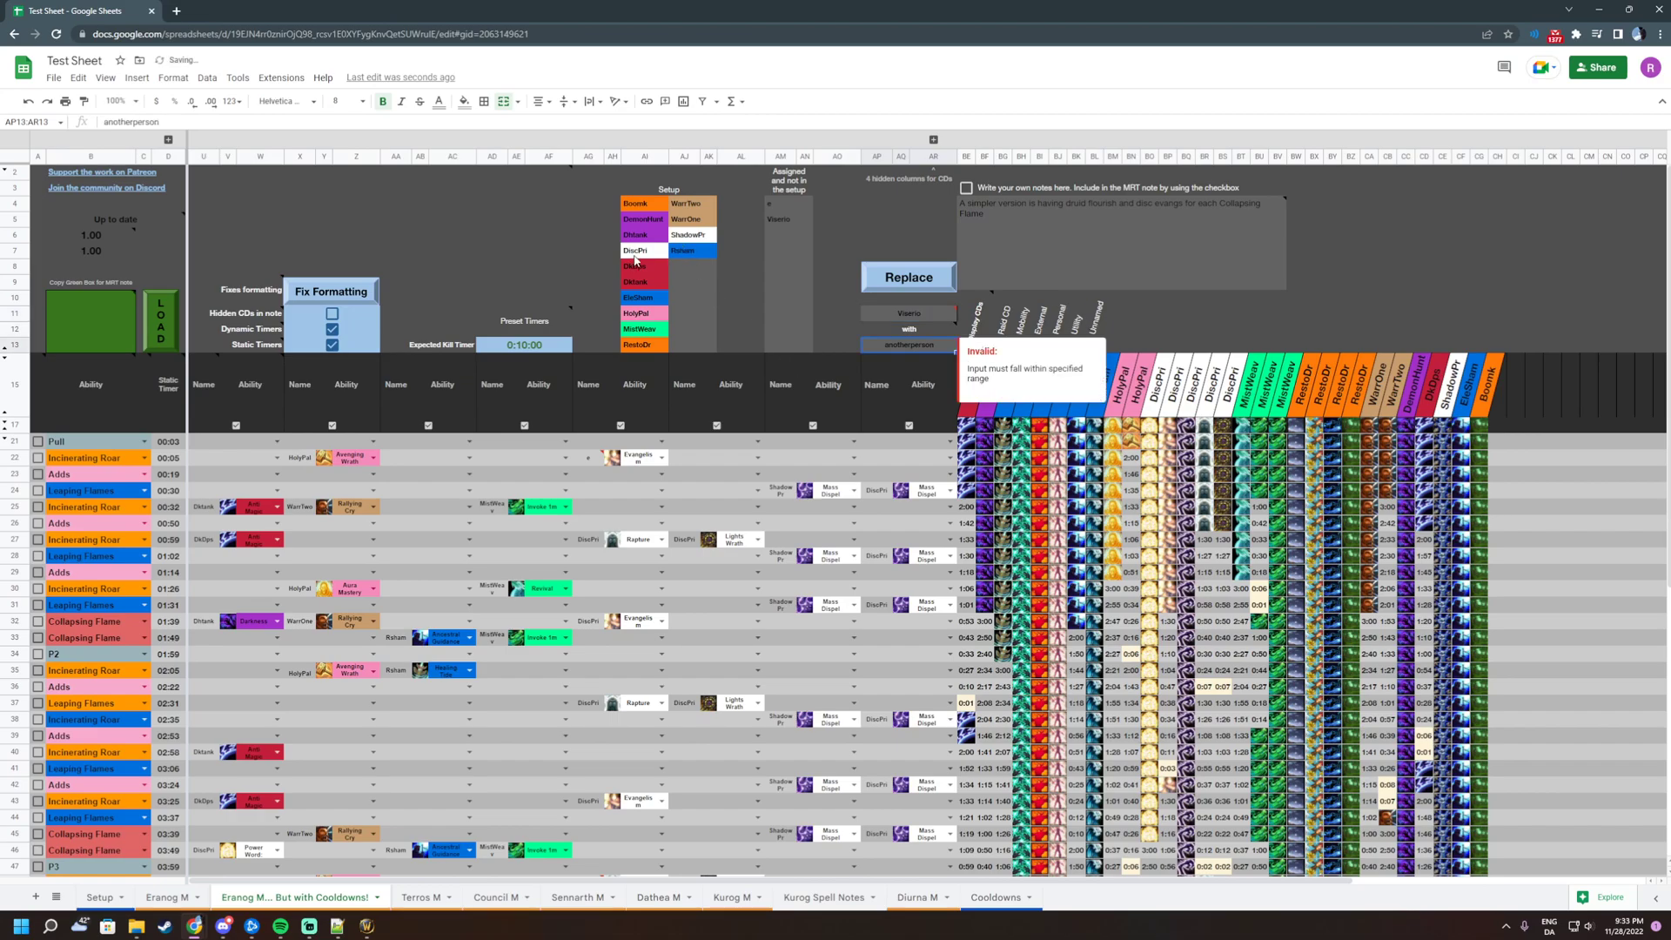
{"action": "type", "text": "ShadowPr"}
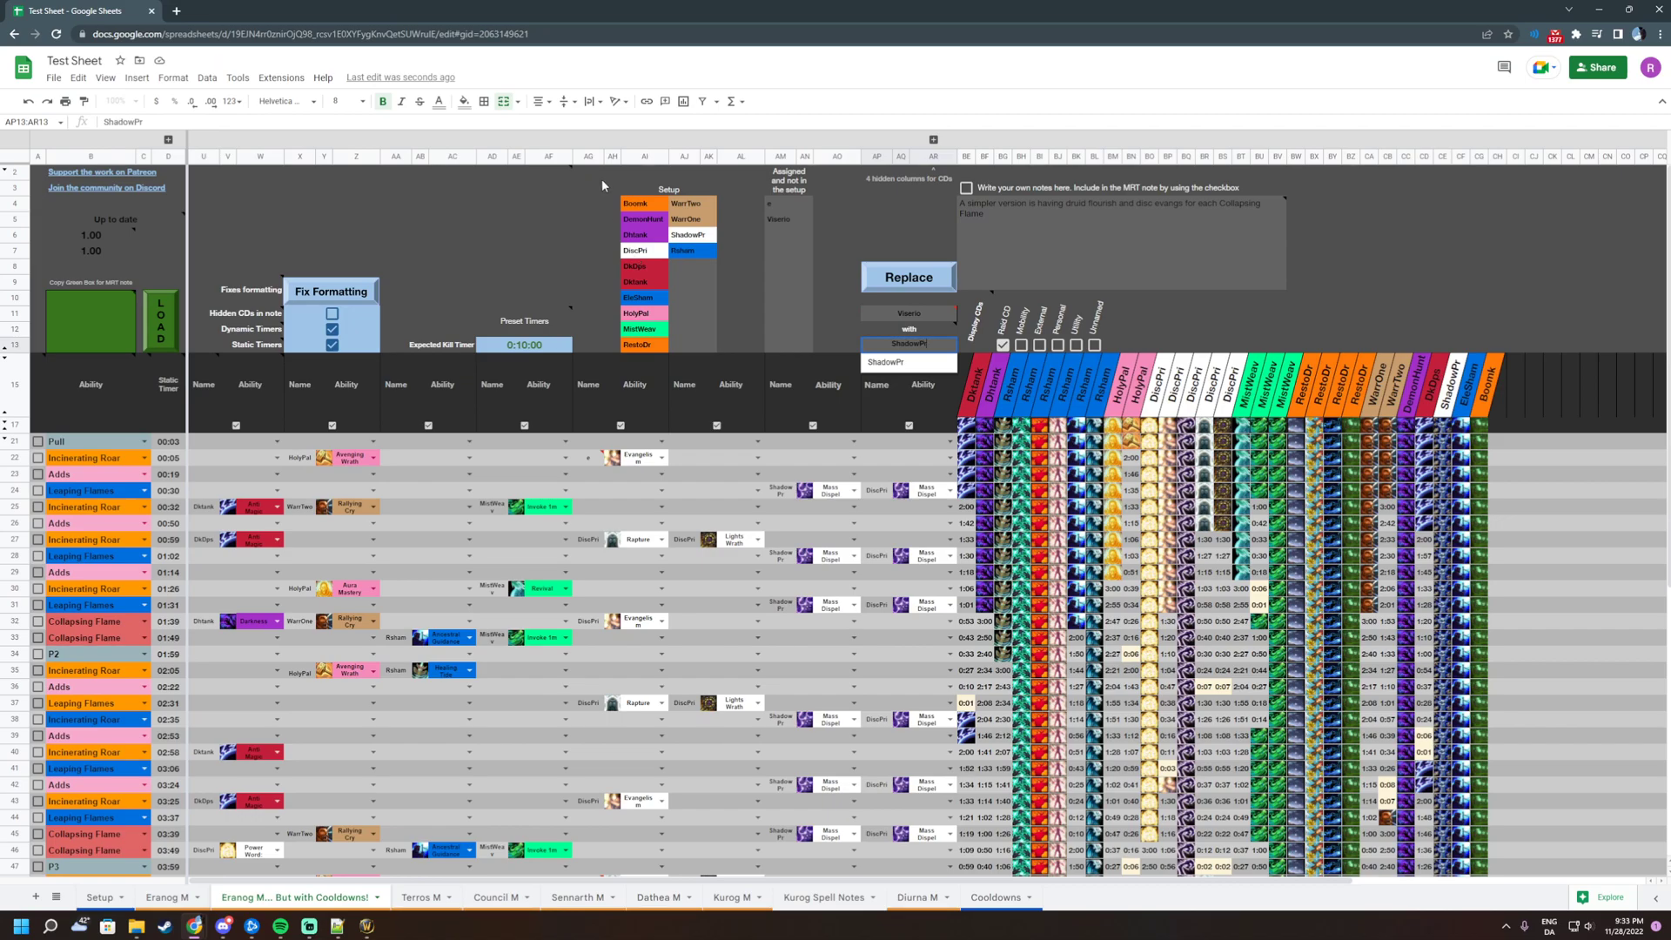
{"action": "left_click", "coordinate": [852, 334]}
{"action": "mouse_move", "coordinate": [902, 316]}
{"action": "left_mouse_down"}
{"action": "mouse_move", "coordinate": [905, 350]}
{"action": "mouse_move", "coordinate": [916, 319]}
{"action": "left_mouse_up"}
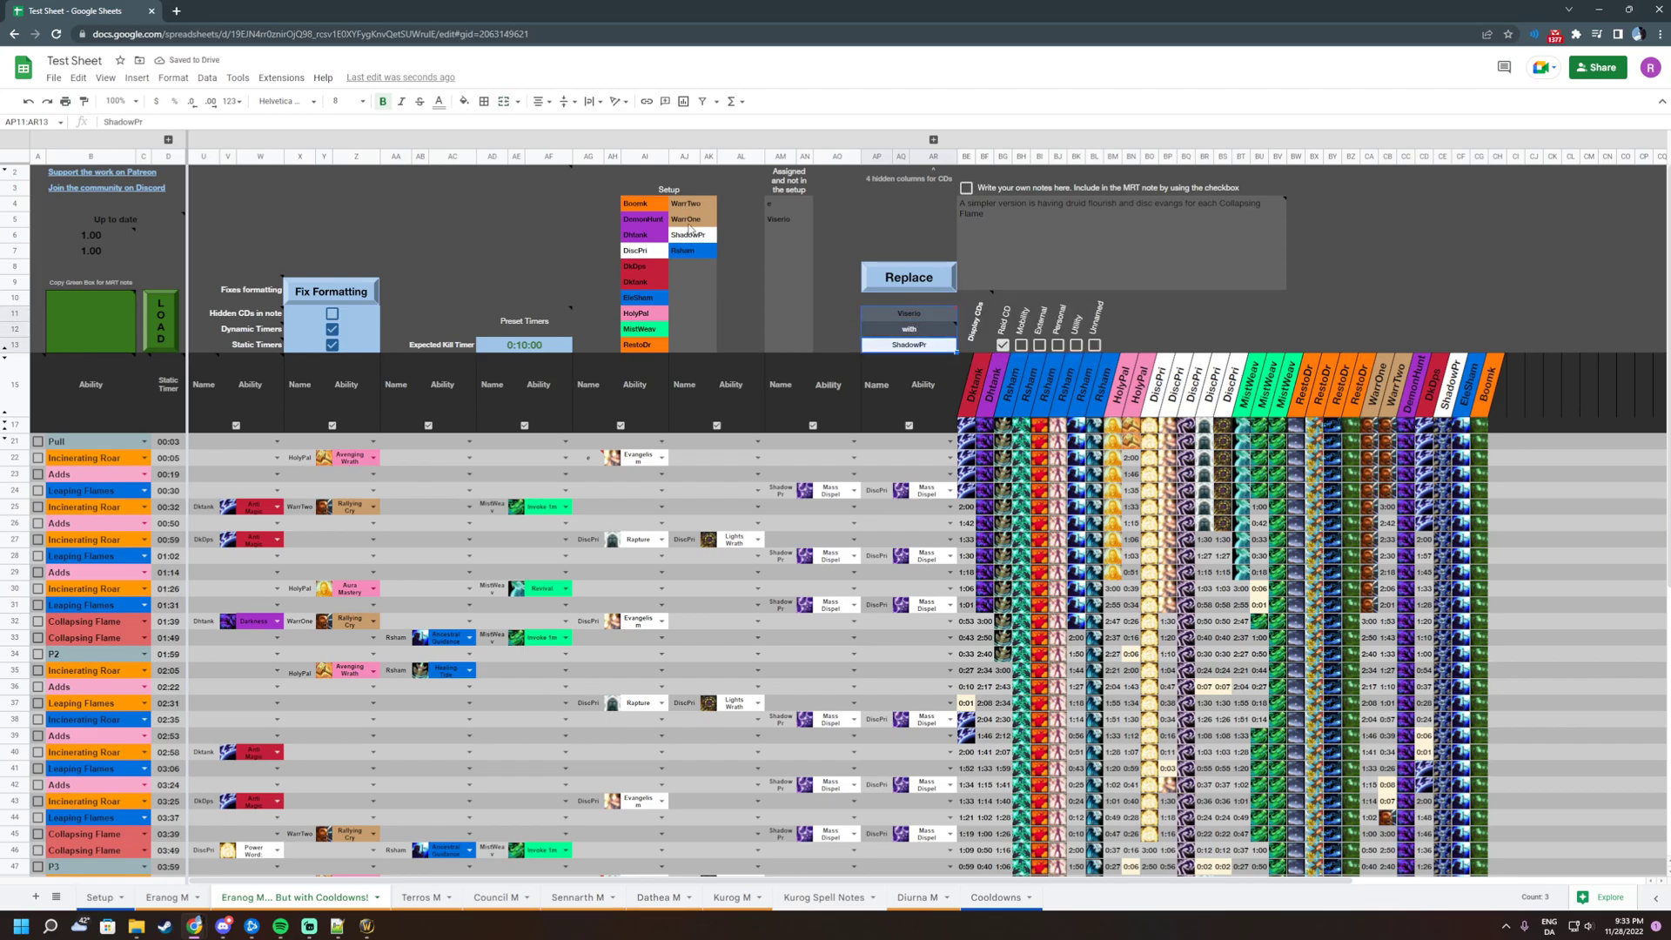
Review the assignments in the AG to AI columns and run the replacement of Viserio with ShadowPr
{"action": "scroll", "coordinate": [792, 451], "scroll_direction": "down", "scroll_amount": 10}
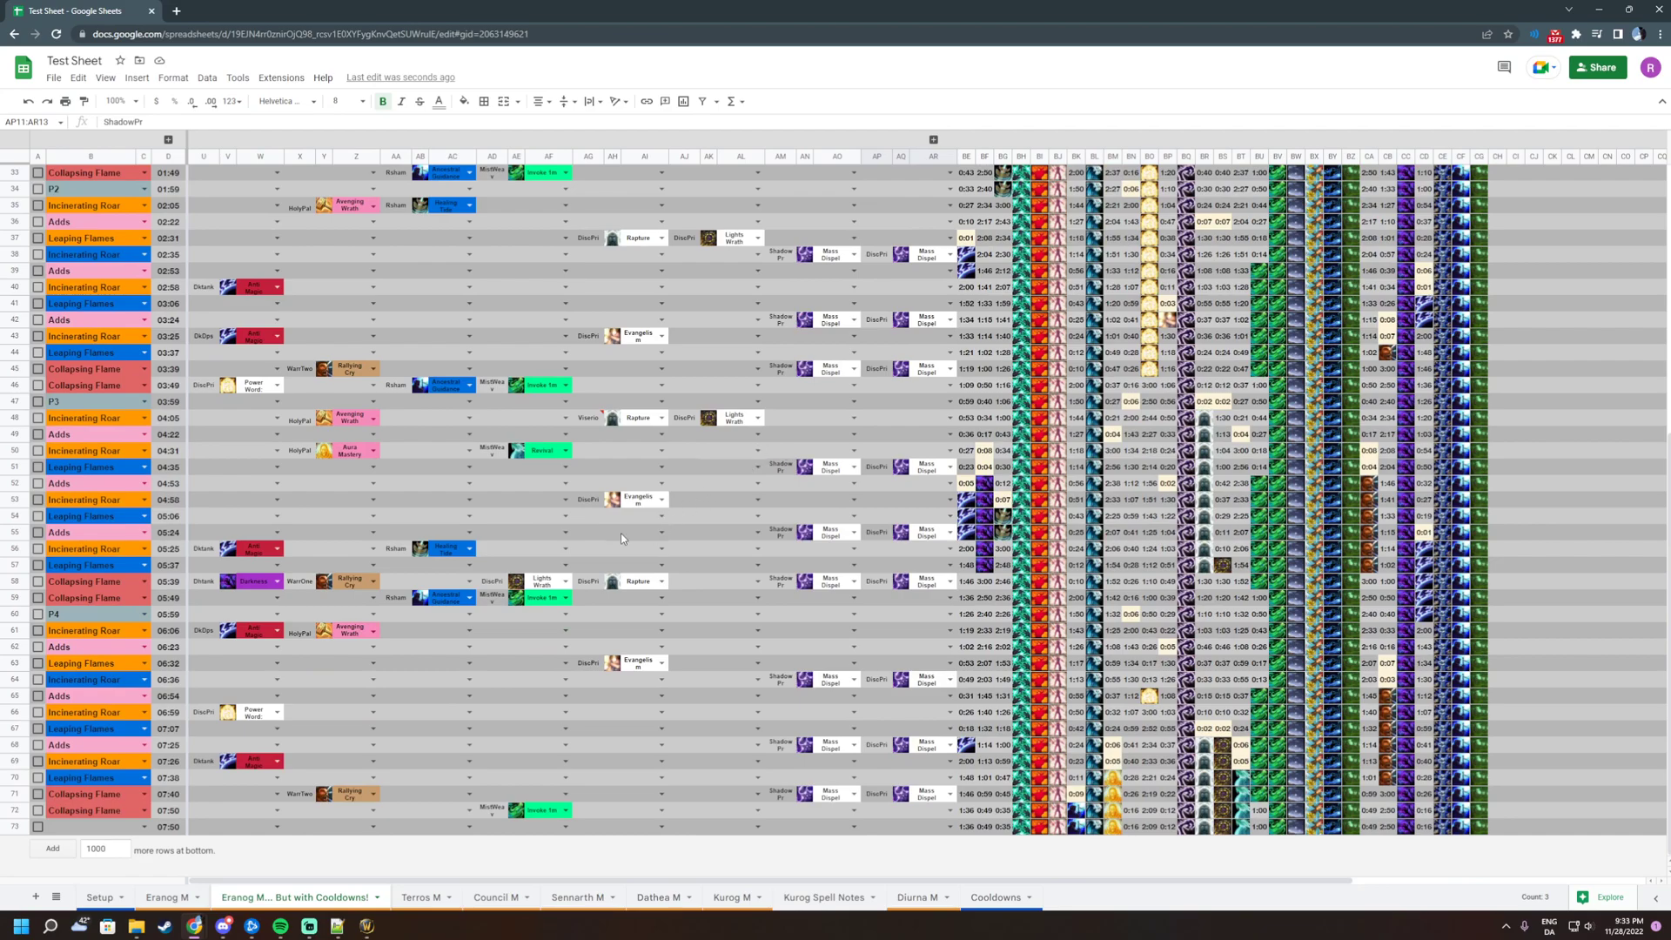
{"action": "scroll", "coordinate": [681, 411], "scroll_direction": "up", "scroll_amount": 10}
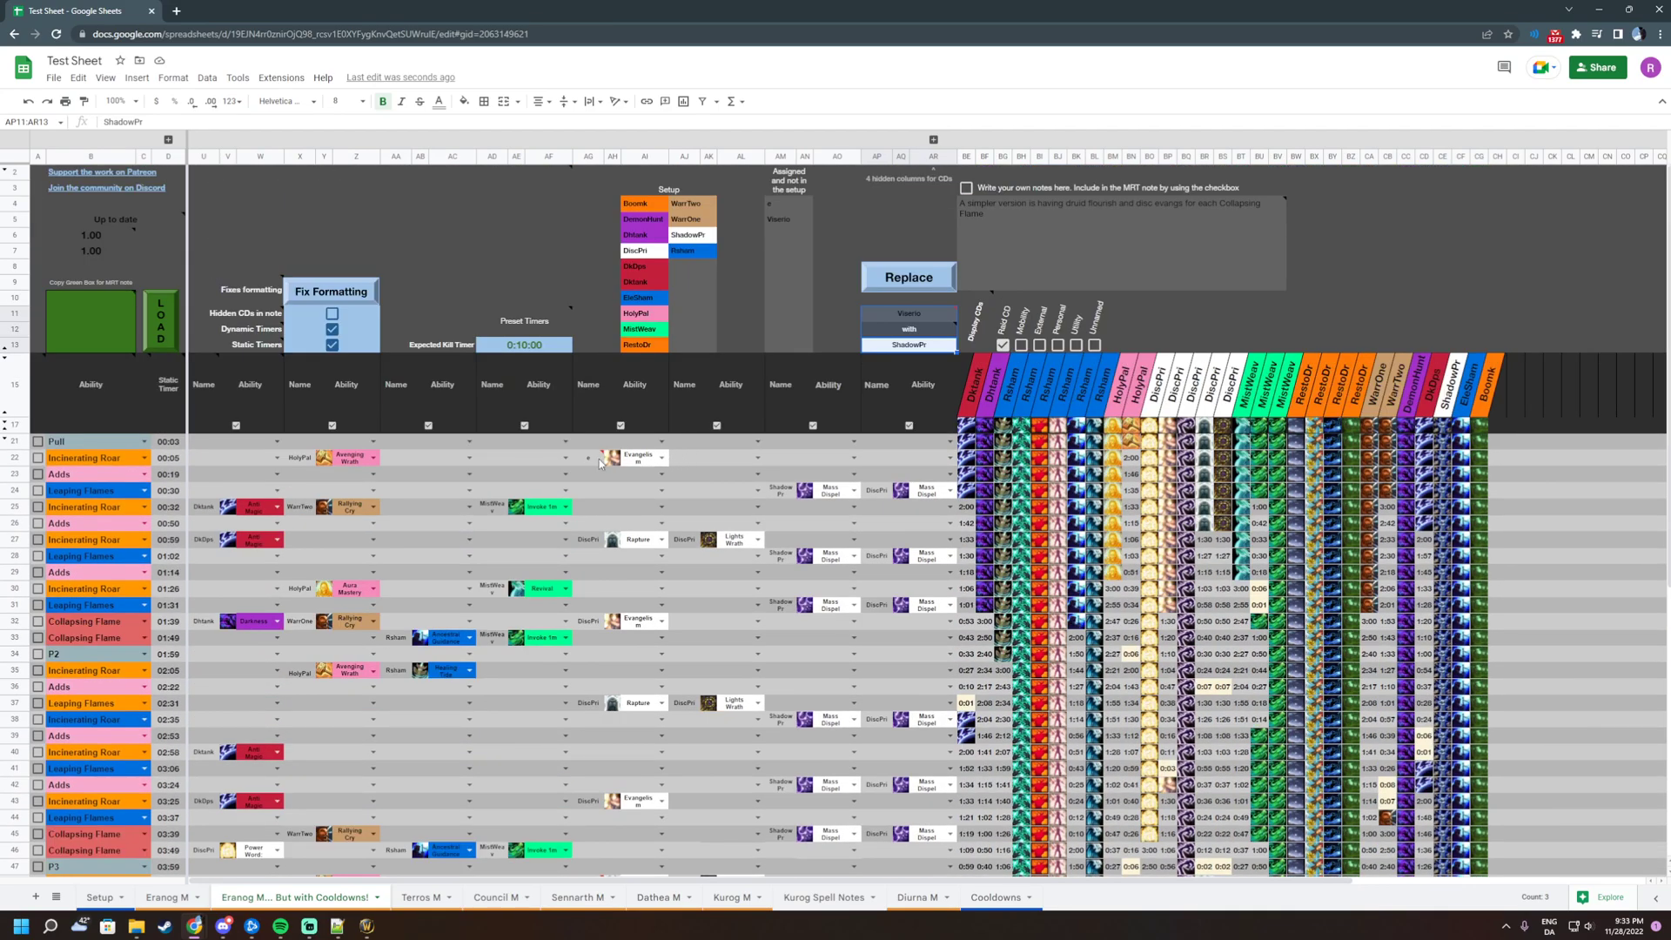
{"action": "left_click_drag", "start_coordinate": [589, 457], "coordinate": [588, 686]}
{"action": "left_click_drag", "start_coordinate": [597, 860], "coordinate": [661, 752]}
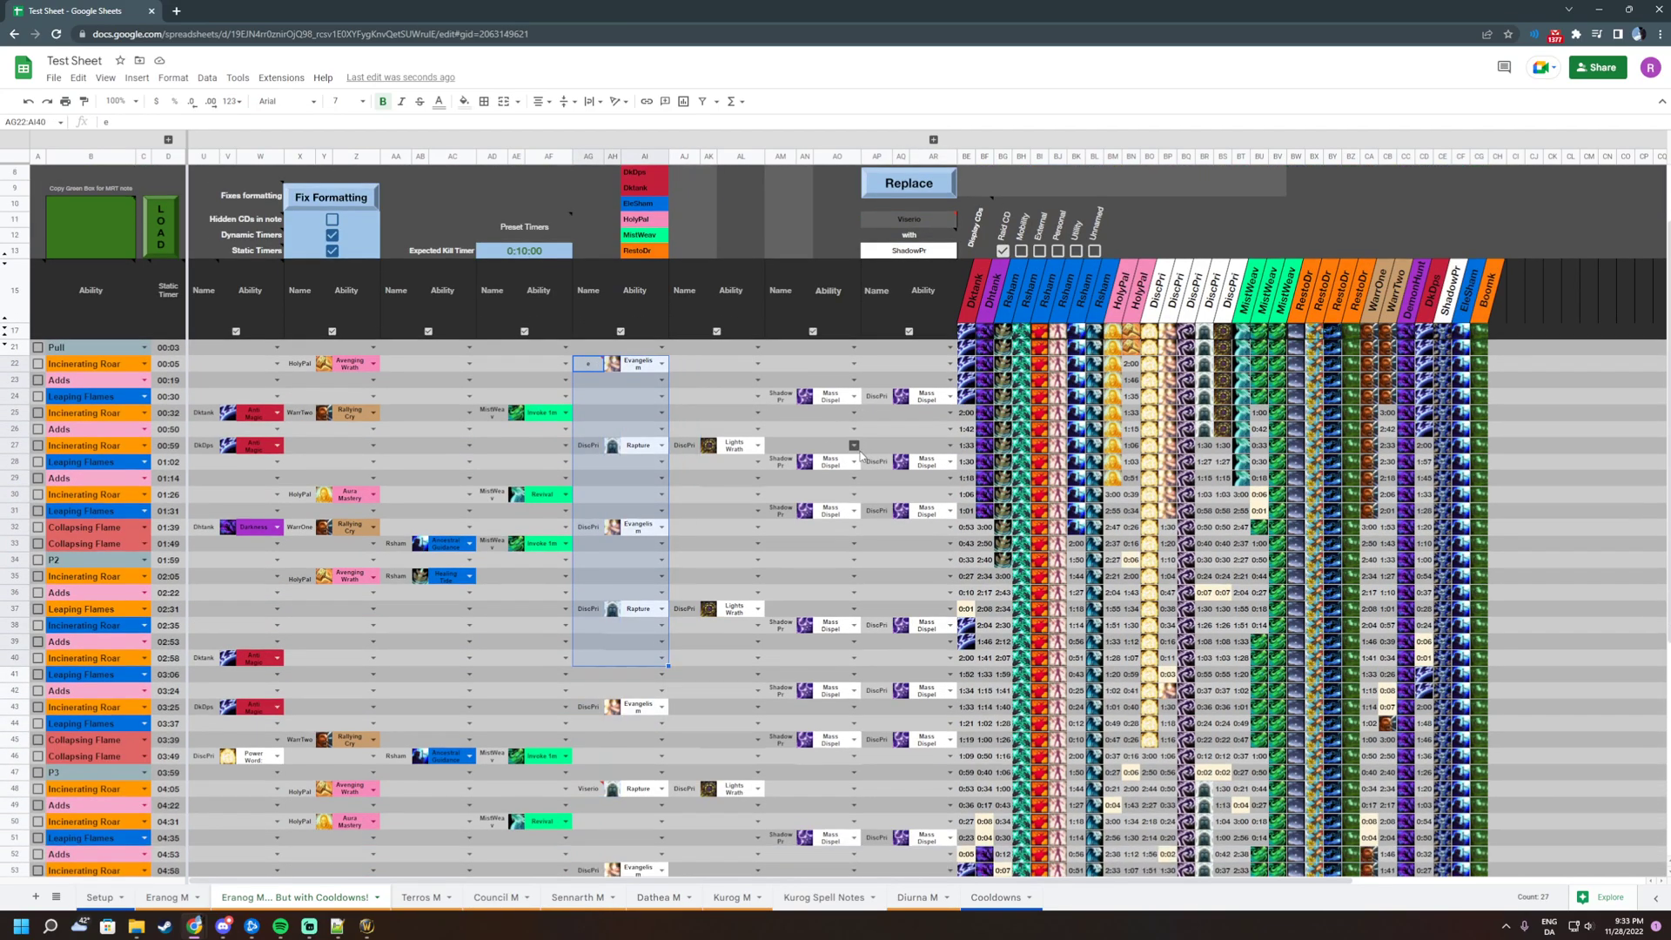
{"action": "left_click", "coordinate": [947, 306]}
{"action": "left_click", "coordinate": [847, 323]}
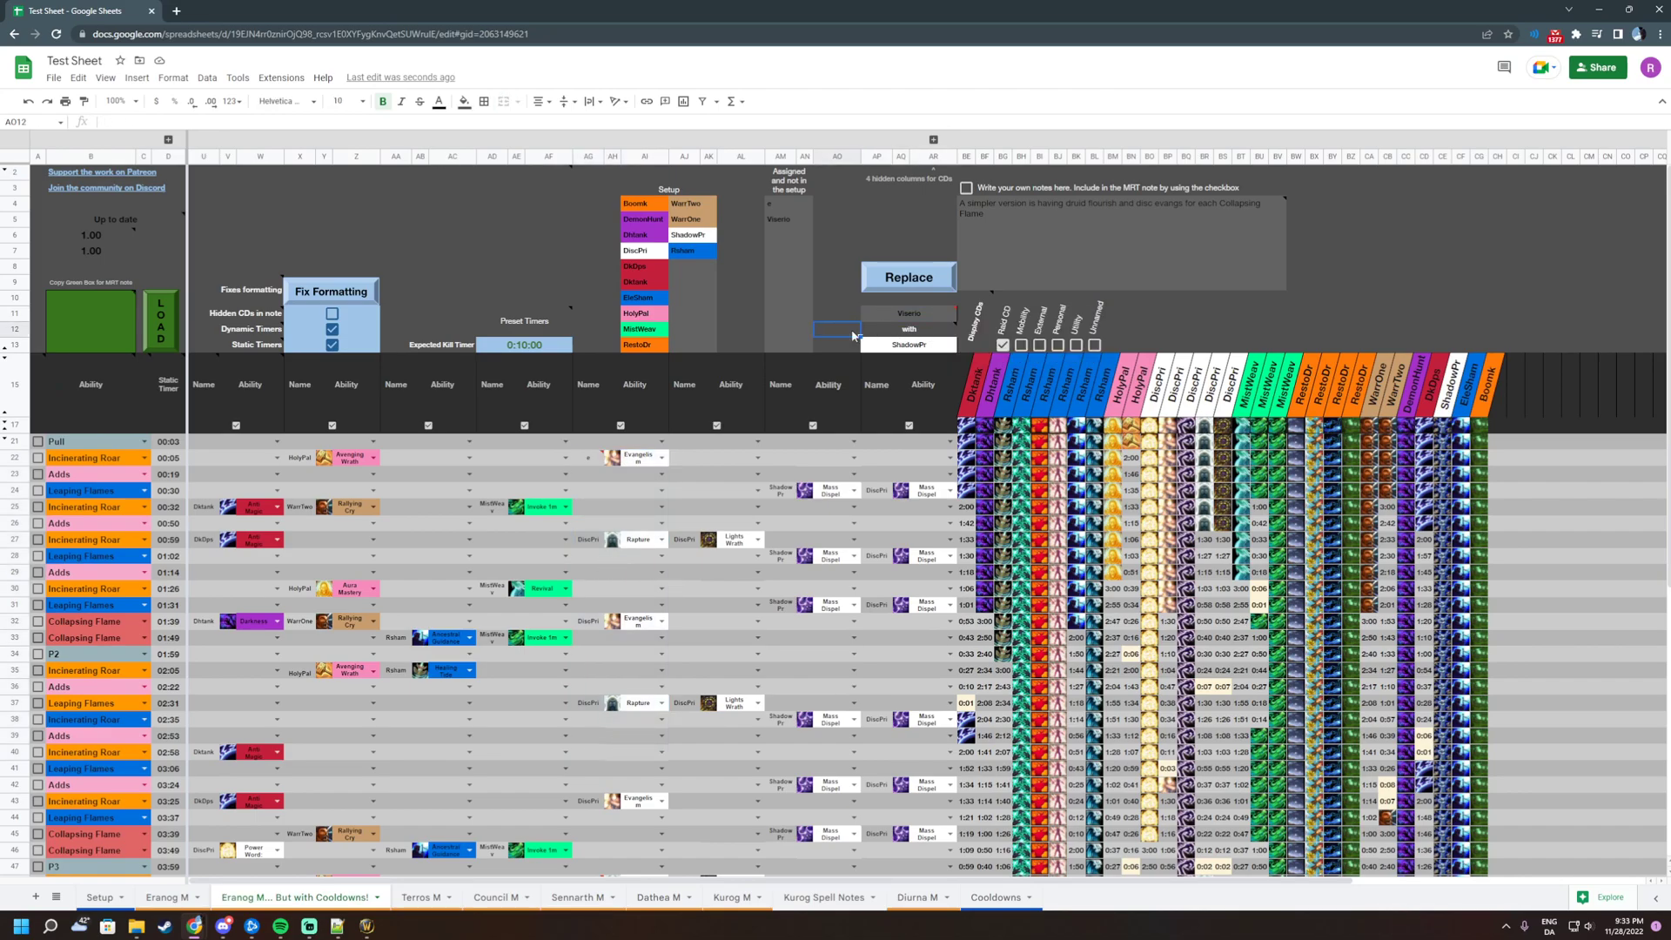
{"action": "left_click", "coordinate": [829, 253]}
{"action": "left_click", "coordinate": [896, 311]}
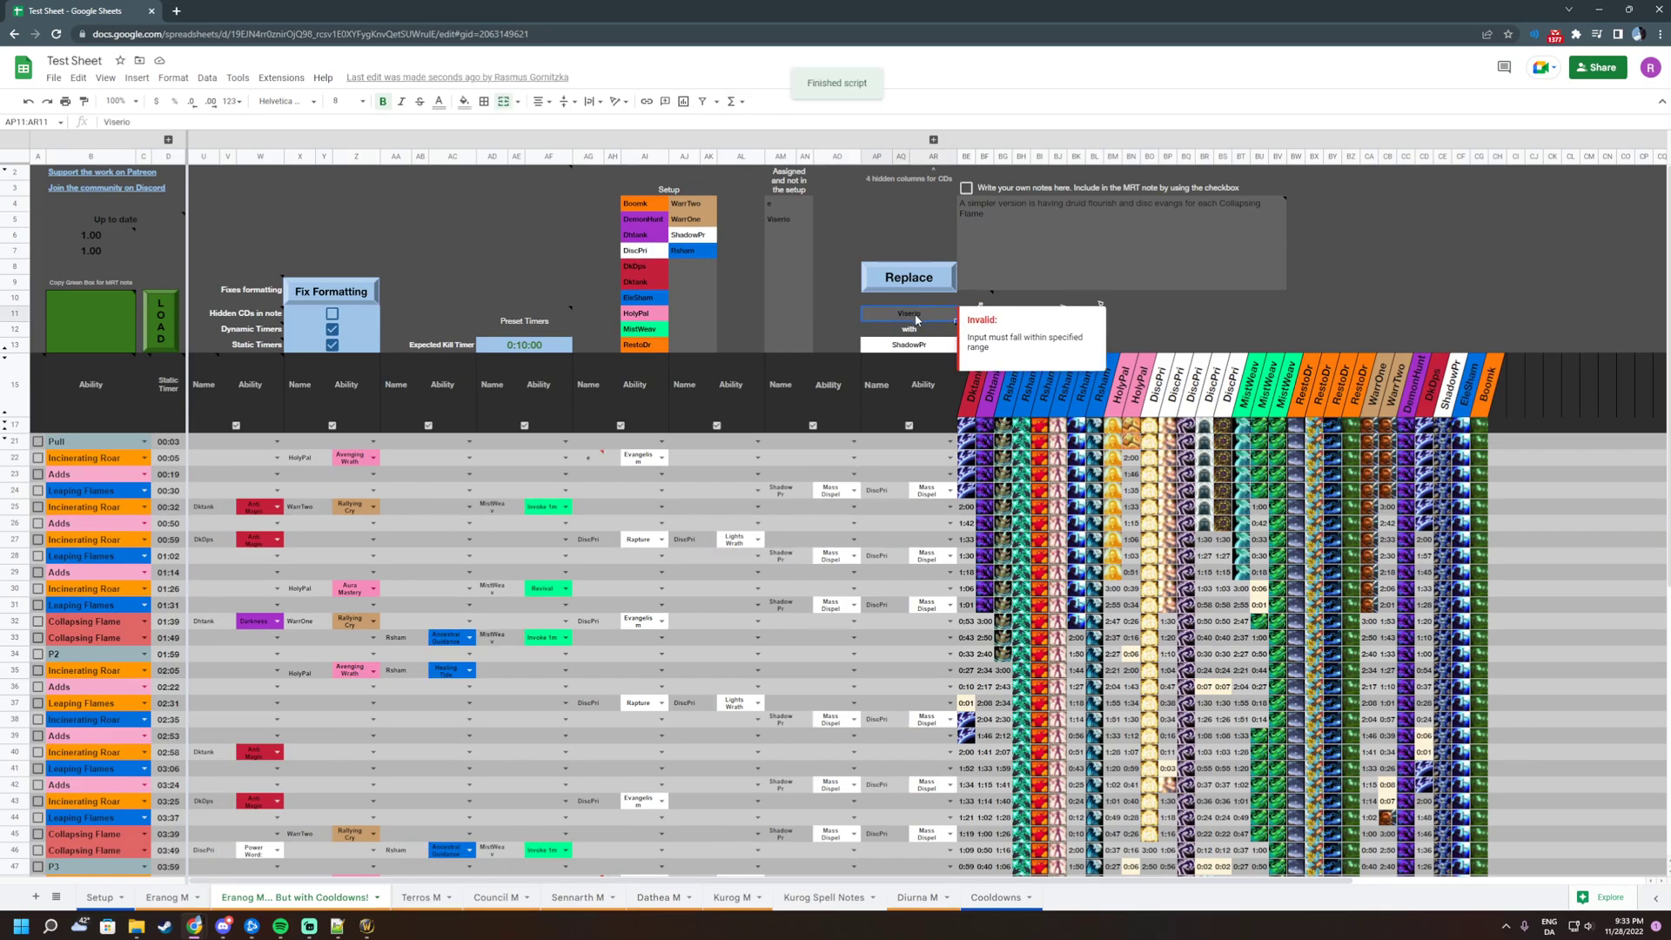
{"action": "left_click", "coordinate": [786, 218]}
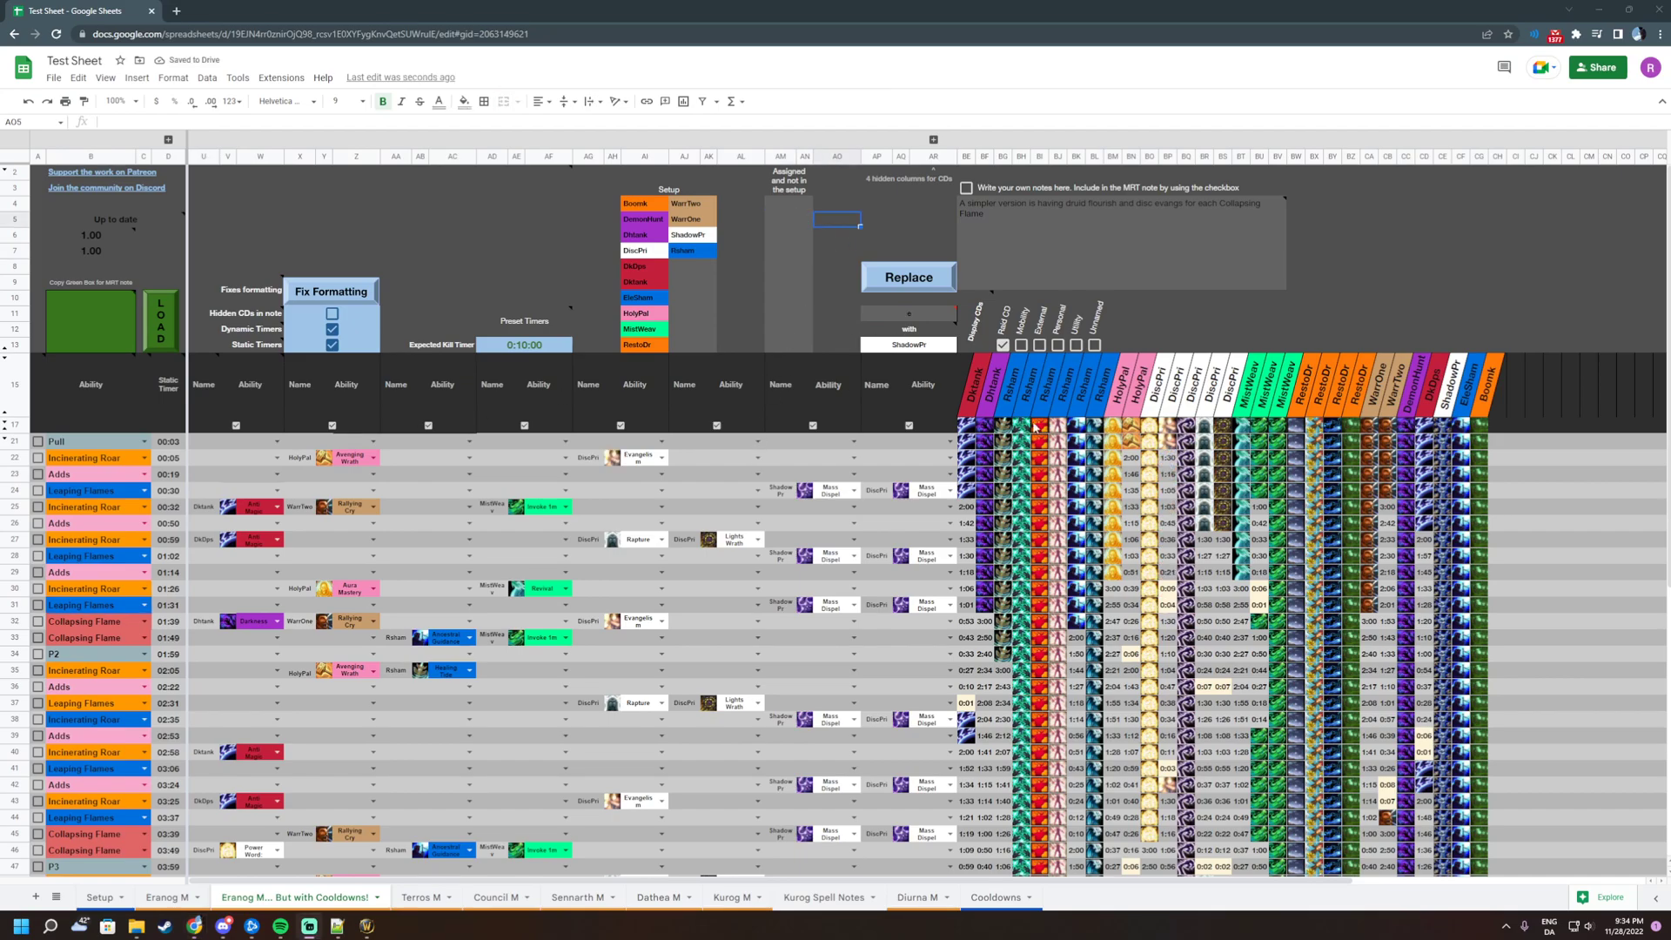
Examine the custom notes box beside the Replace tool, including its explanation and existing text
{"action": "mouse_move", "coordinate": [1044, 212]}
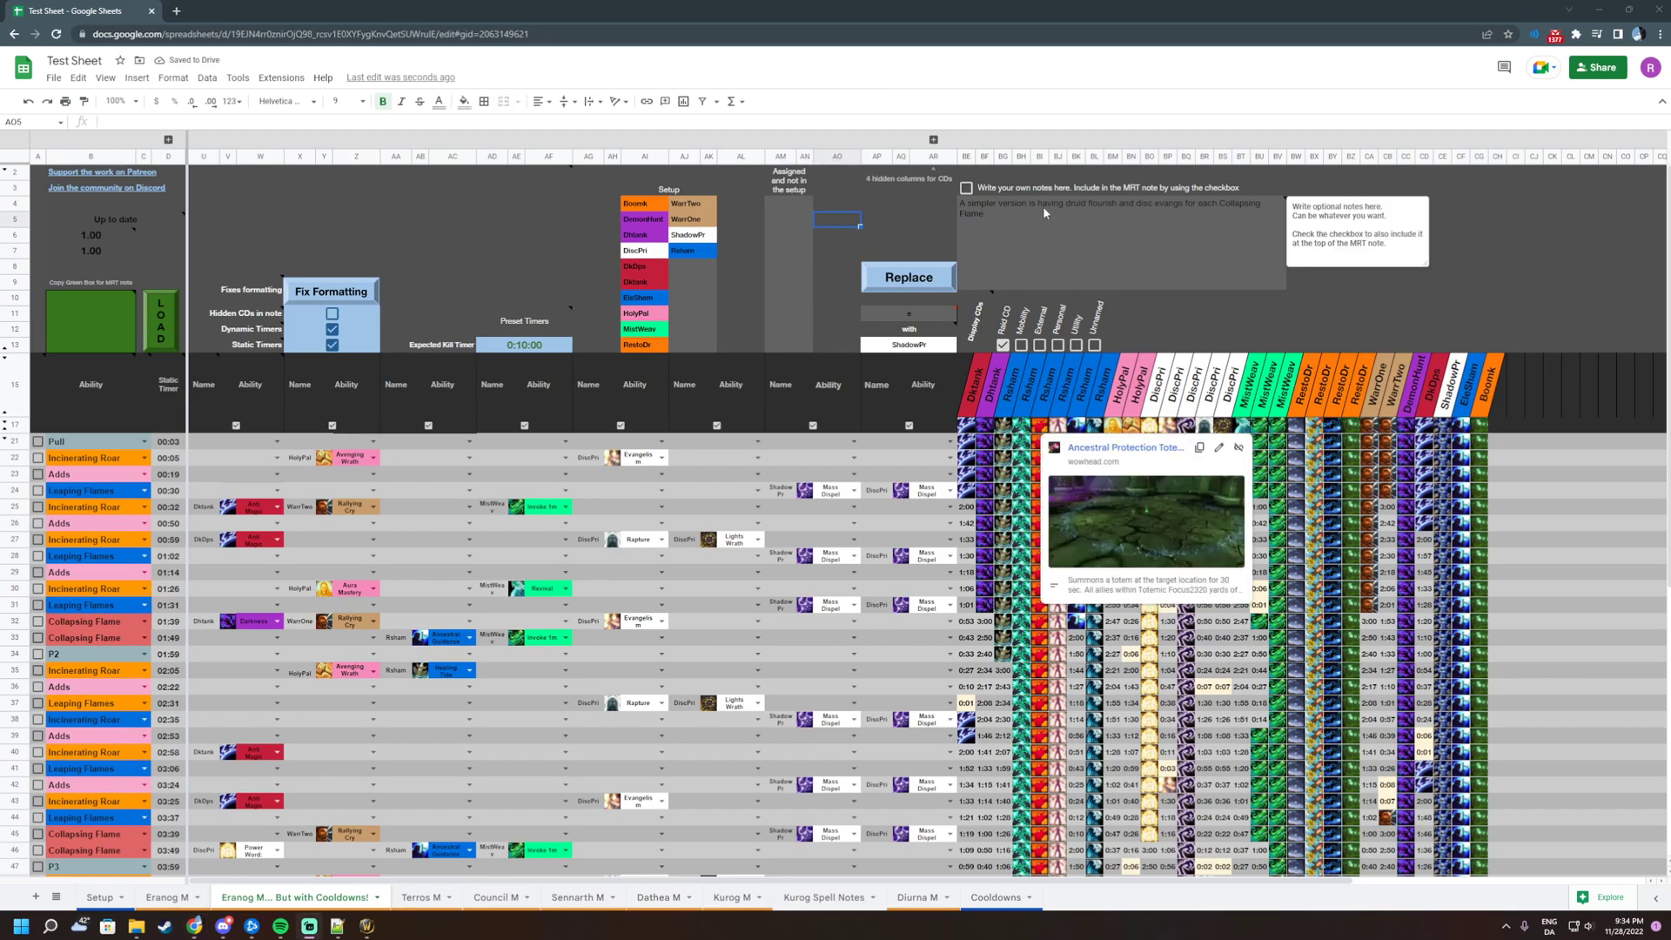
{"action": "left_click", "coordinate": [1192, 212]}
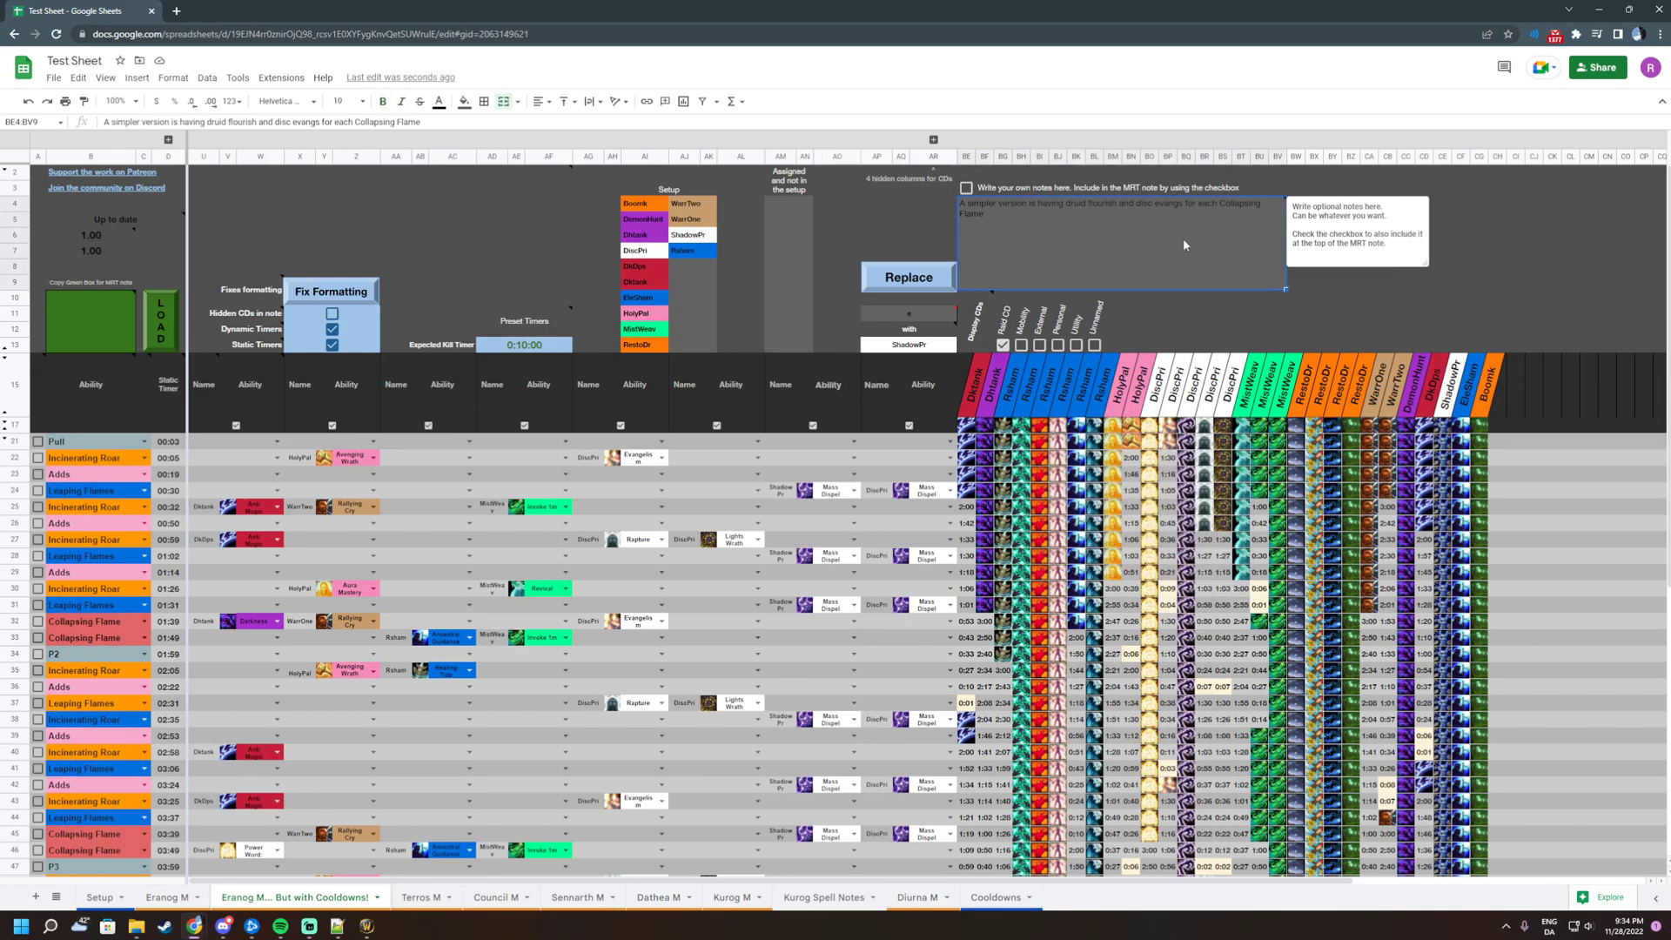
{"action": "double_click", "coordinate": [1047, 239]}
{"action": "left_click_drag", "start_coordinate": [1279, 206], "coordinate": [931, 208]}
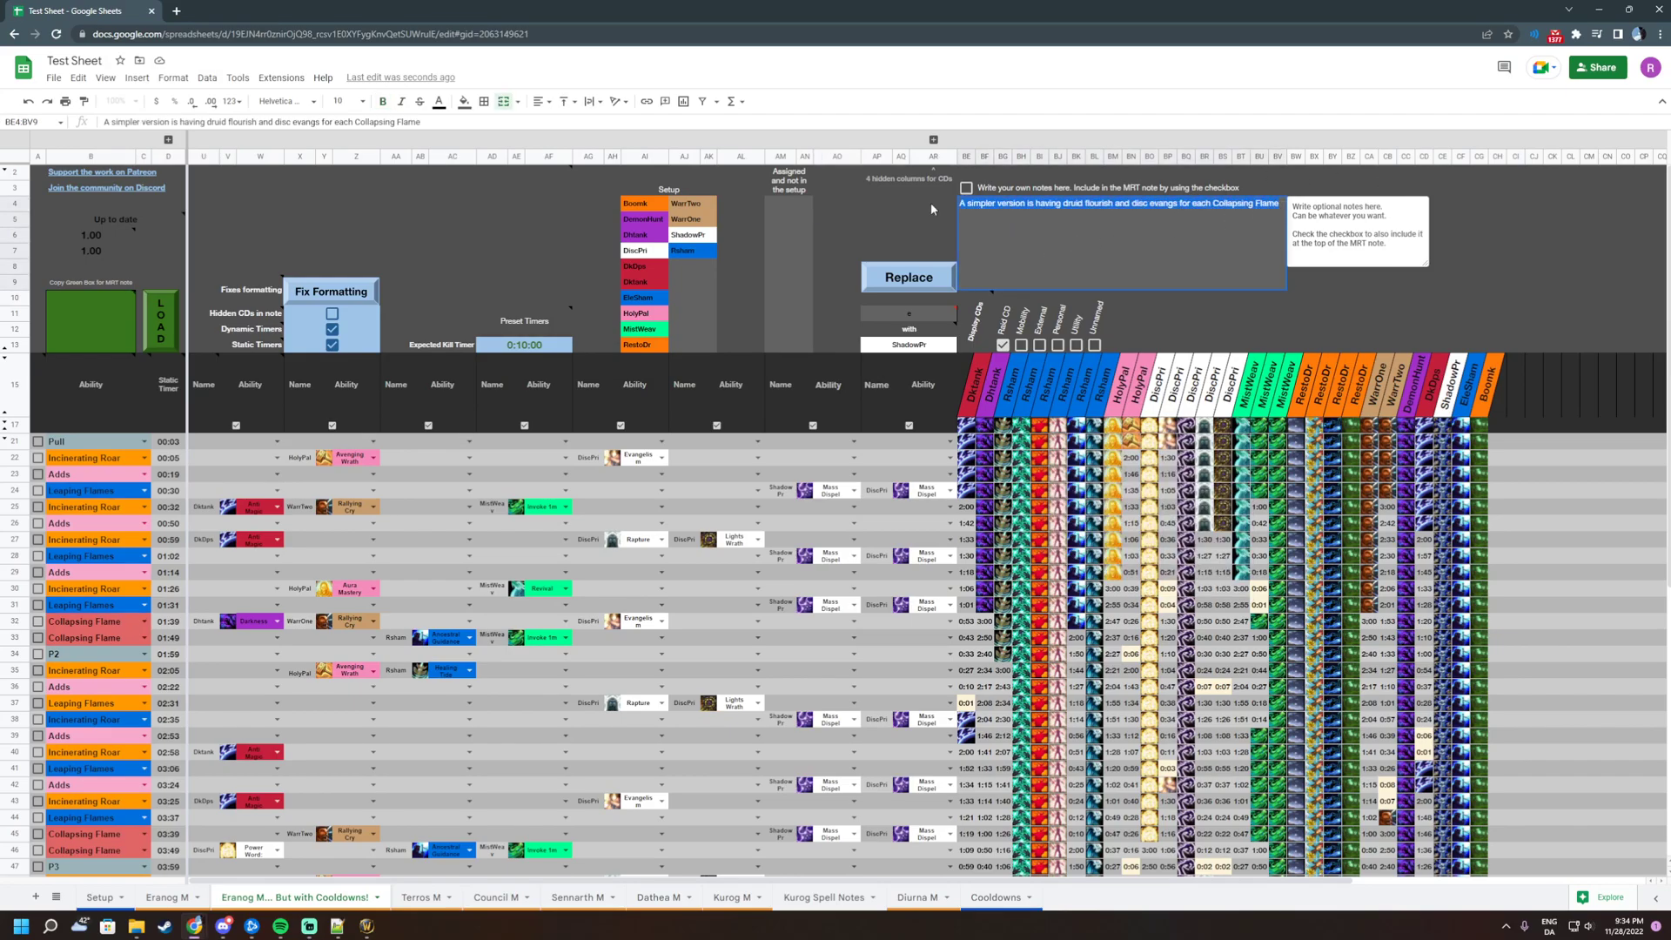
{"action": "left_click", "coordinate": [1332, 173]}
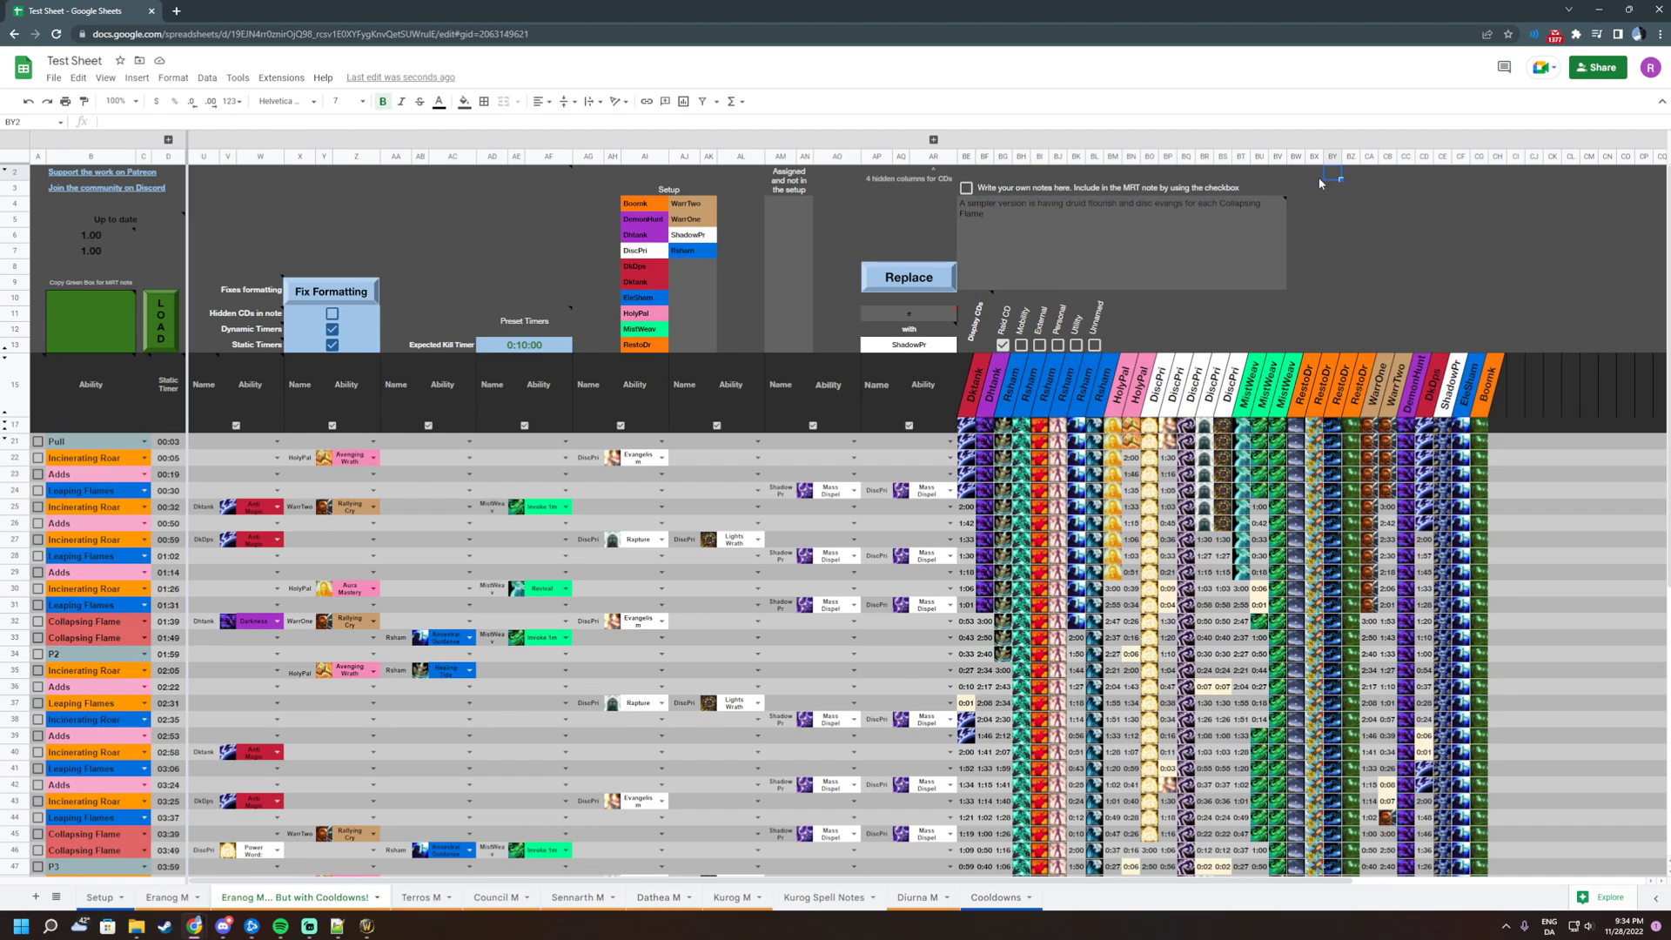
Try splitting the custom note text onto two lines within the notes box
{"action": "double_click", "coordinate": [1021, 221]}
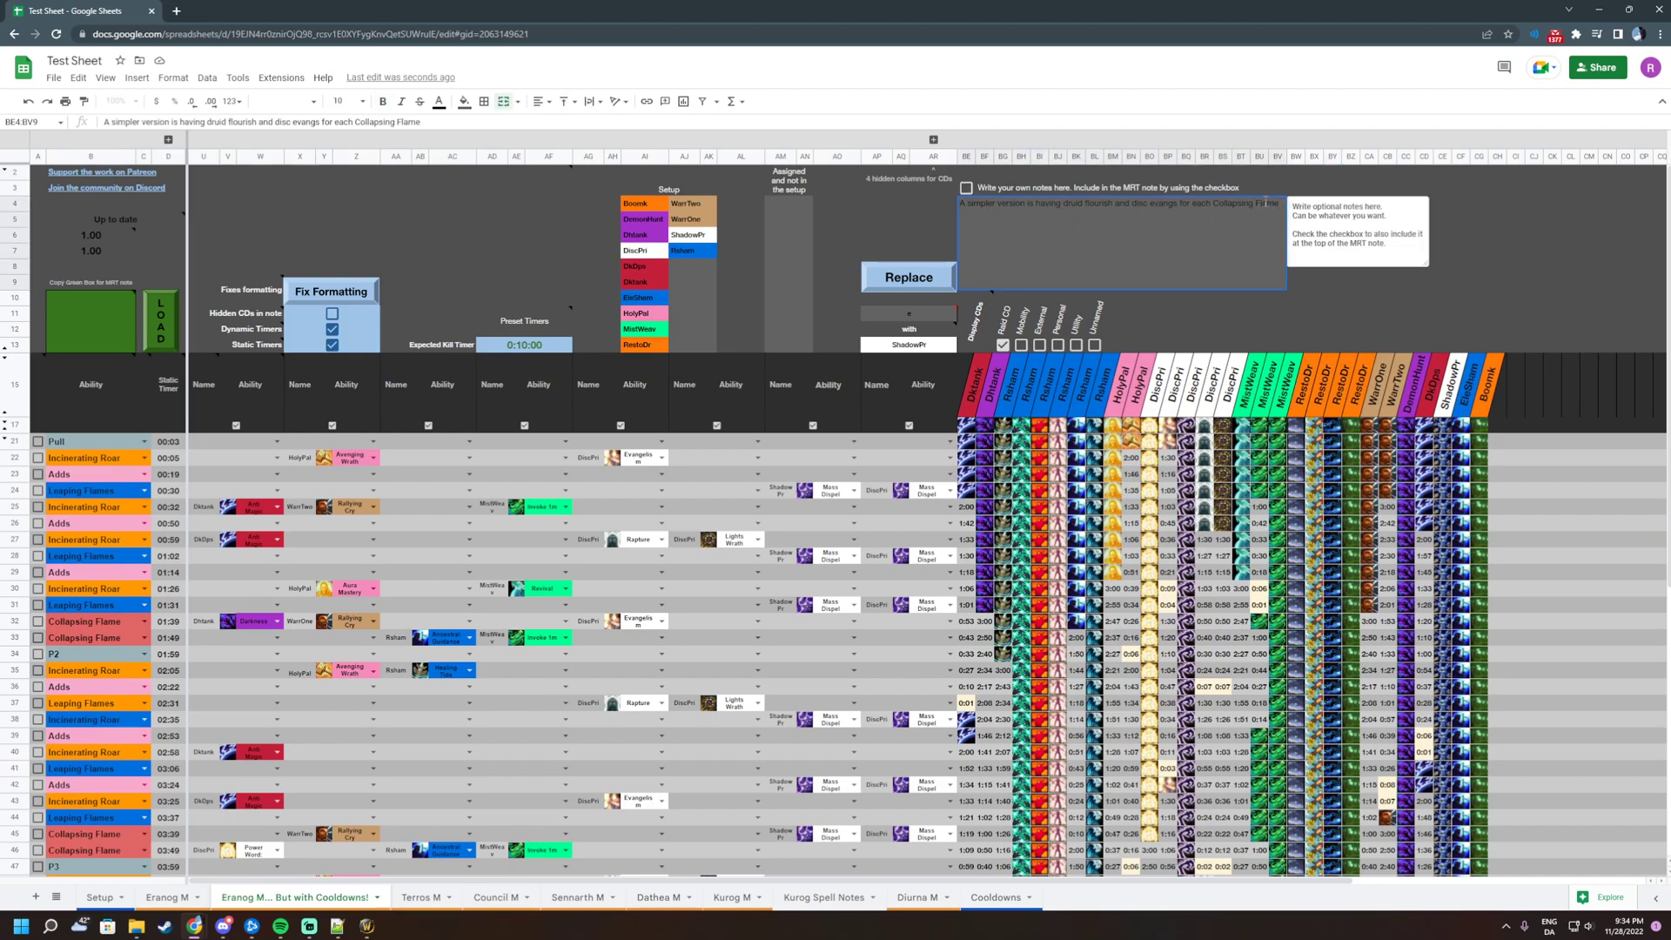
{"action": "left_click", "coordinate": [1017, 206]}
{"action": "key", "text": "alt+Return"}
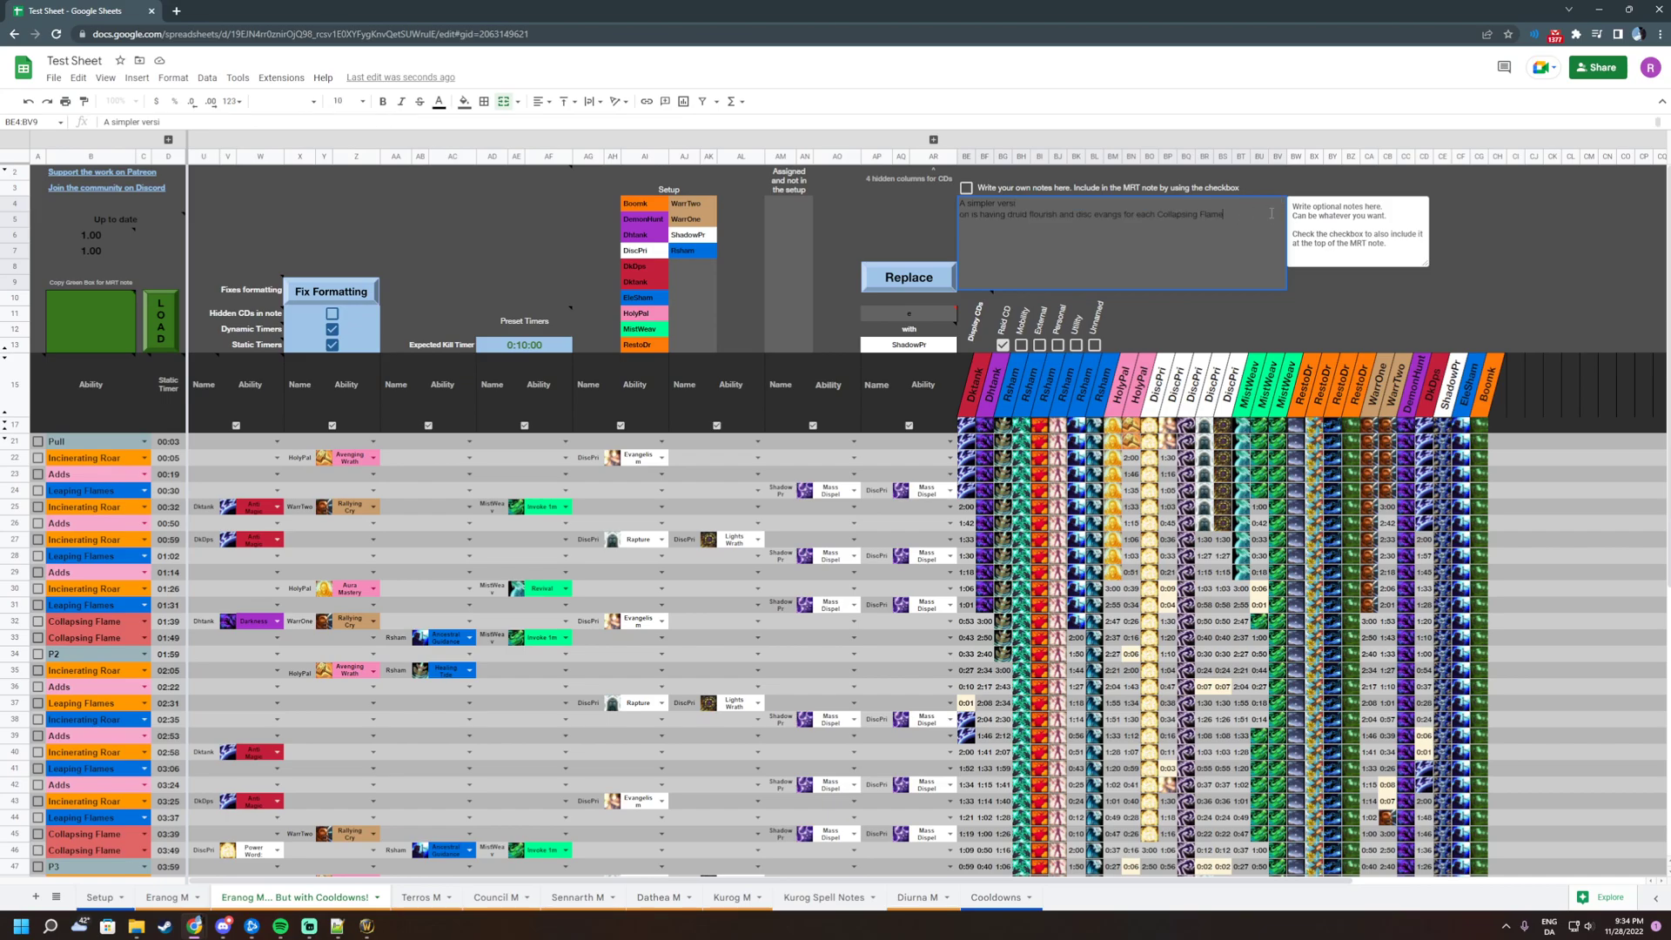
{"action": "left_click_drag", "start_coordinate": [1236, 216], "coordinate": [882, 206]}
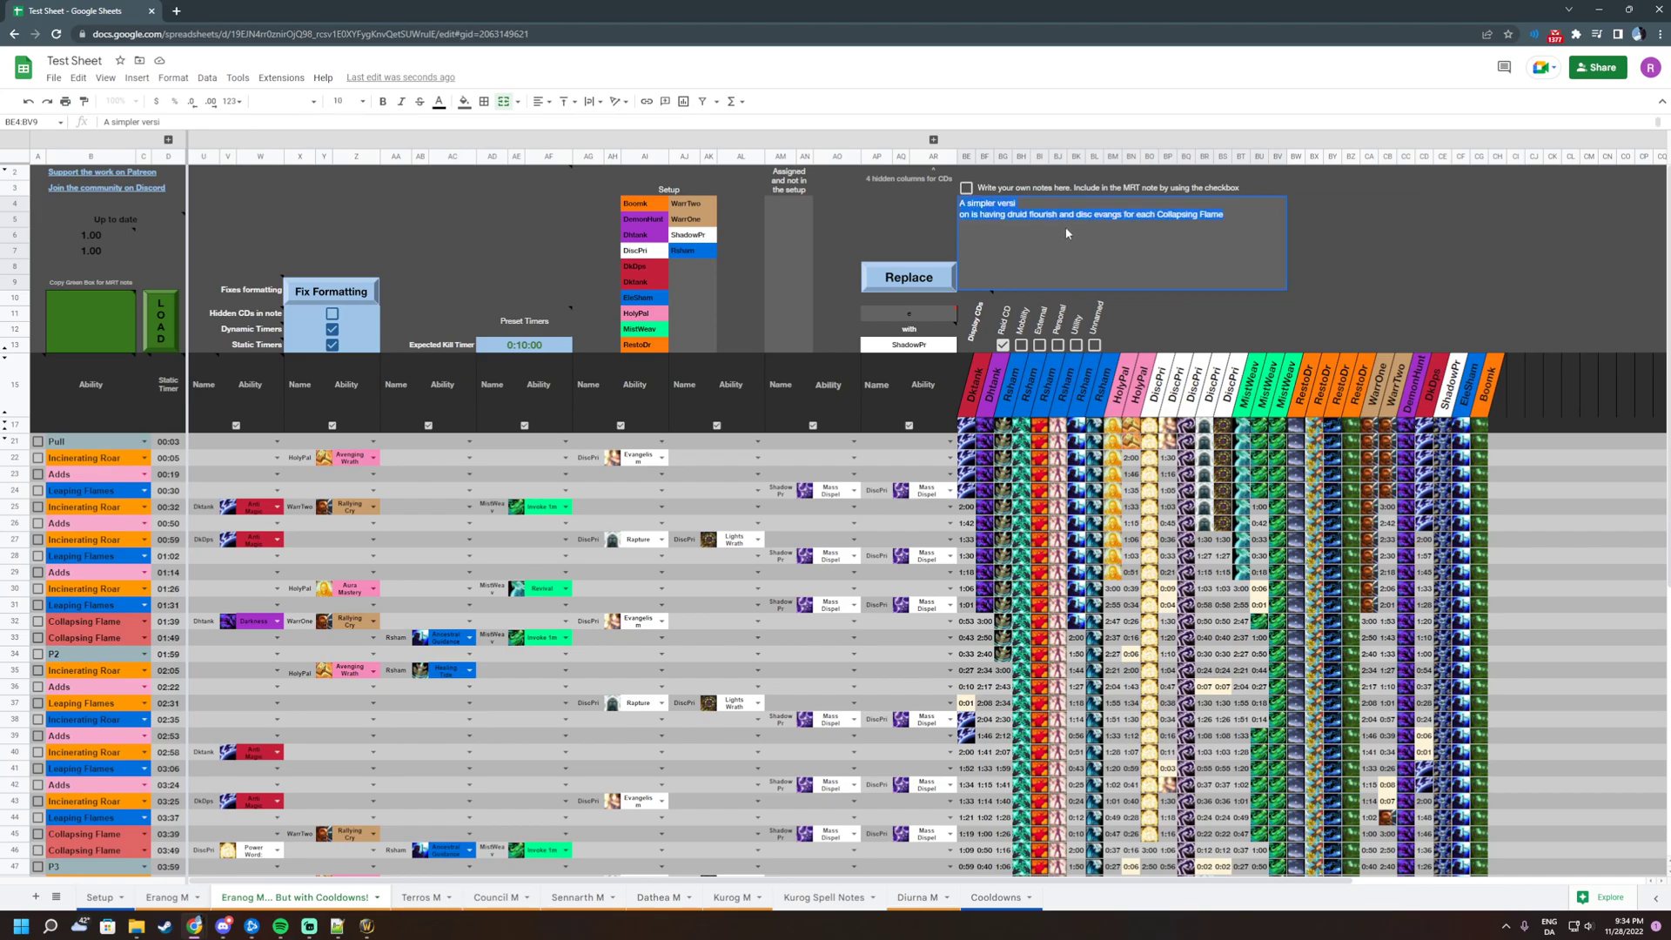
{"action": "left_click", "coordinate": [1204, 228]}
{"action": "left_click_drag", "start_coordinate": [1250, 216], "coordinate": [946, 205]}
{"action": "left_click", "coordinate": [1002, 230]}
Temporarily include the custom notes in the MRT note and look at the raid note in World of Warcraft
{"action": "left_click", "coordinate": [966, 189]}
{"action": "left_click", "coordinate": [90, 300]}
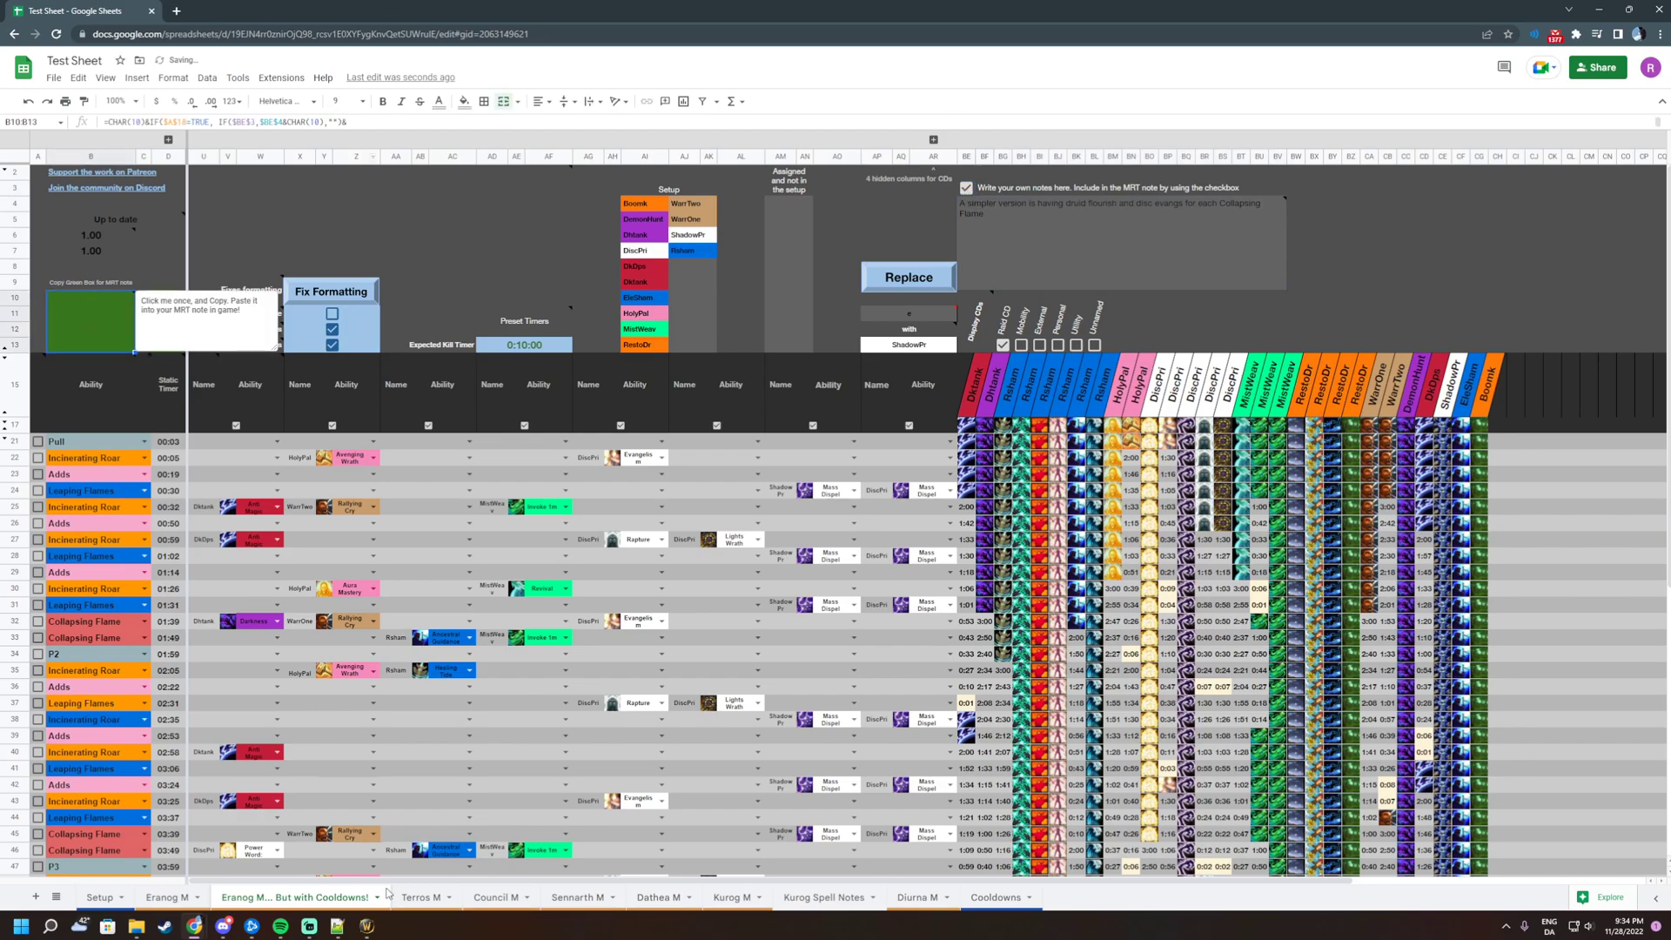
{"action": "left_click", "coordinate": [367, 927]}
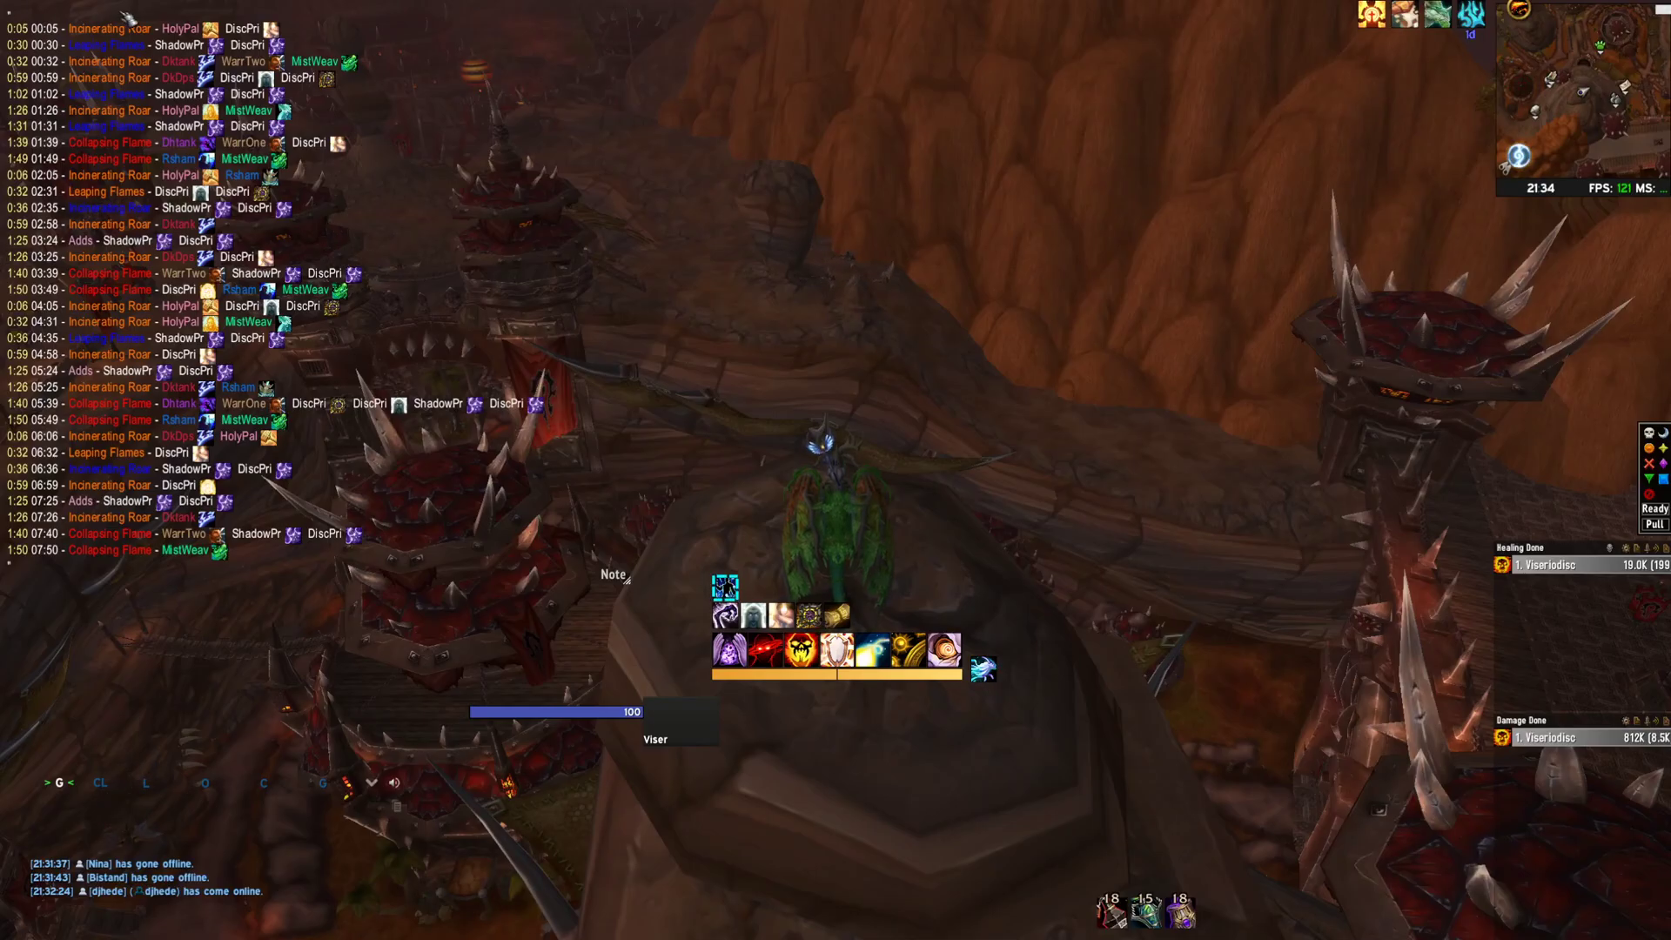
{"action": "key", "text": "alt+Tab"}
{"action": "left_click", "coordinate": [966, 189]}
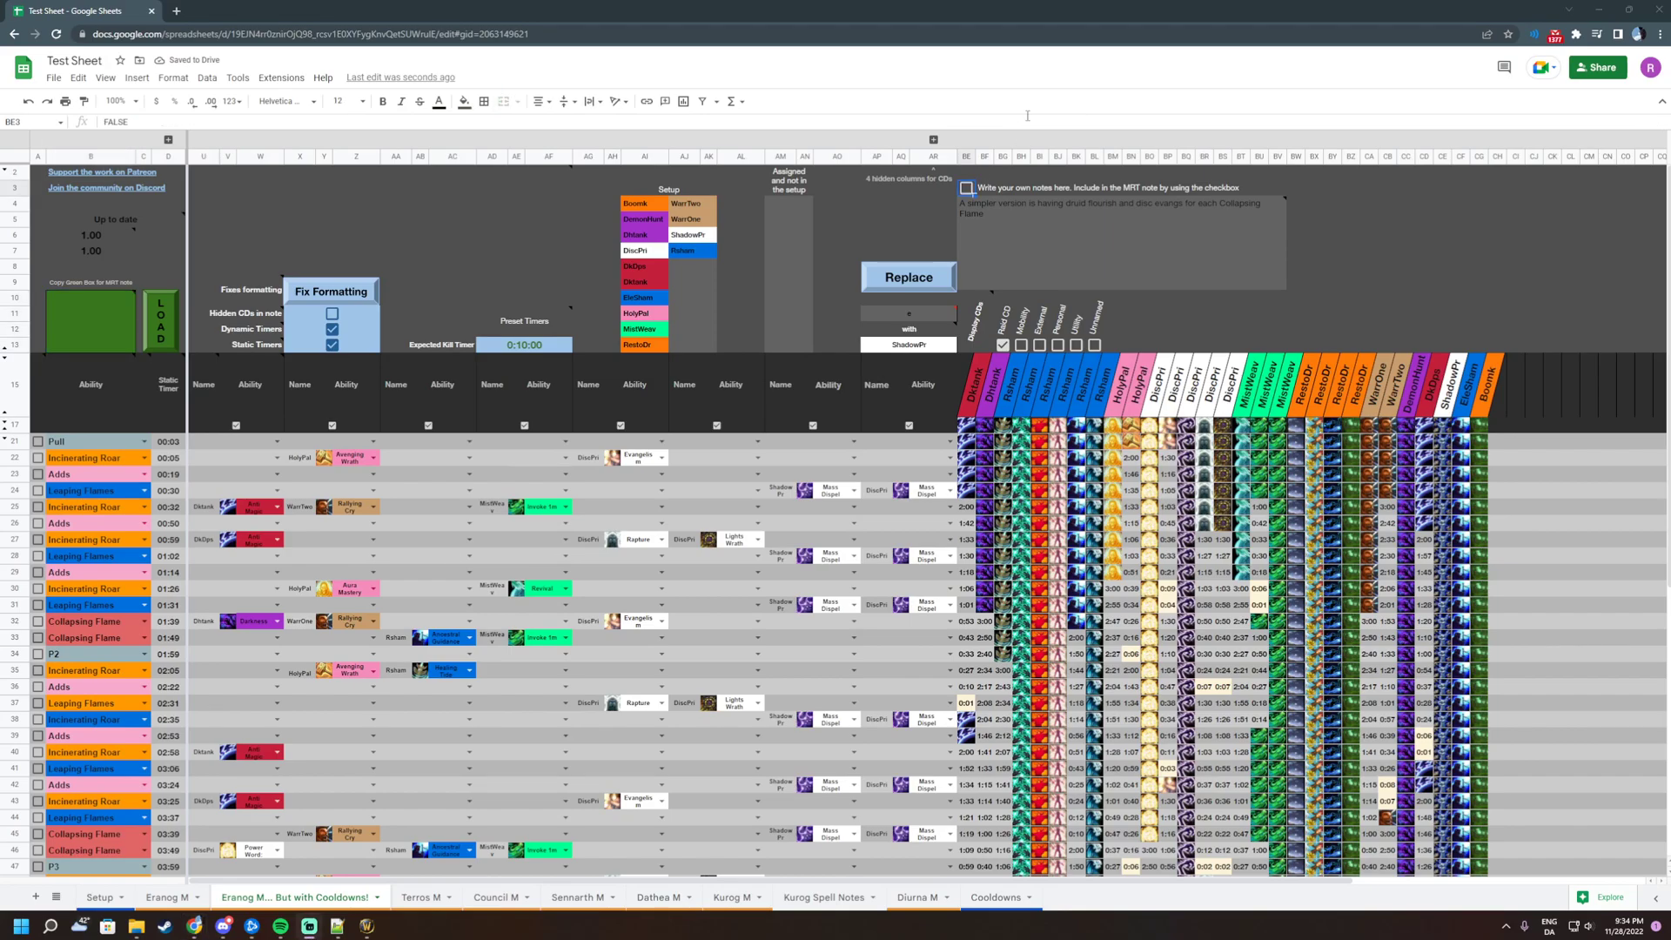
Expand the four hidden CD columns and select the 00:30 Leaping Flames row across all Name and Ability columns
{"action": "left_click", "coordinate": [934, 140]}
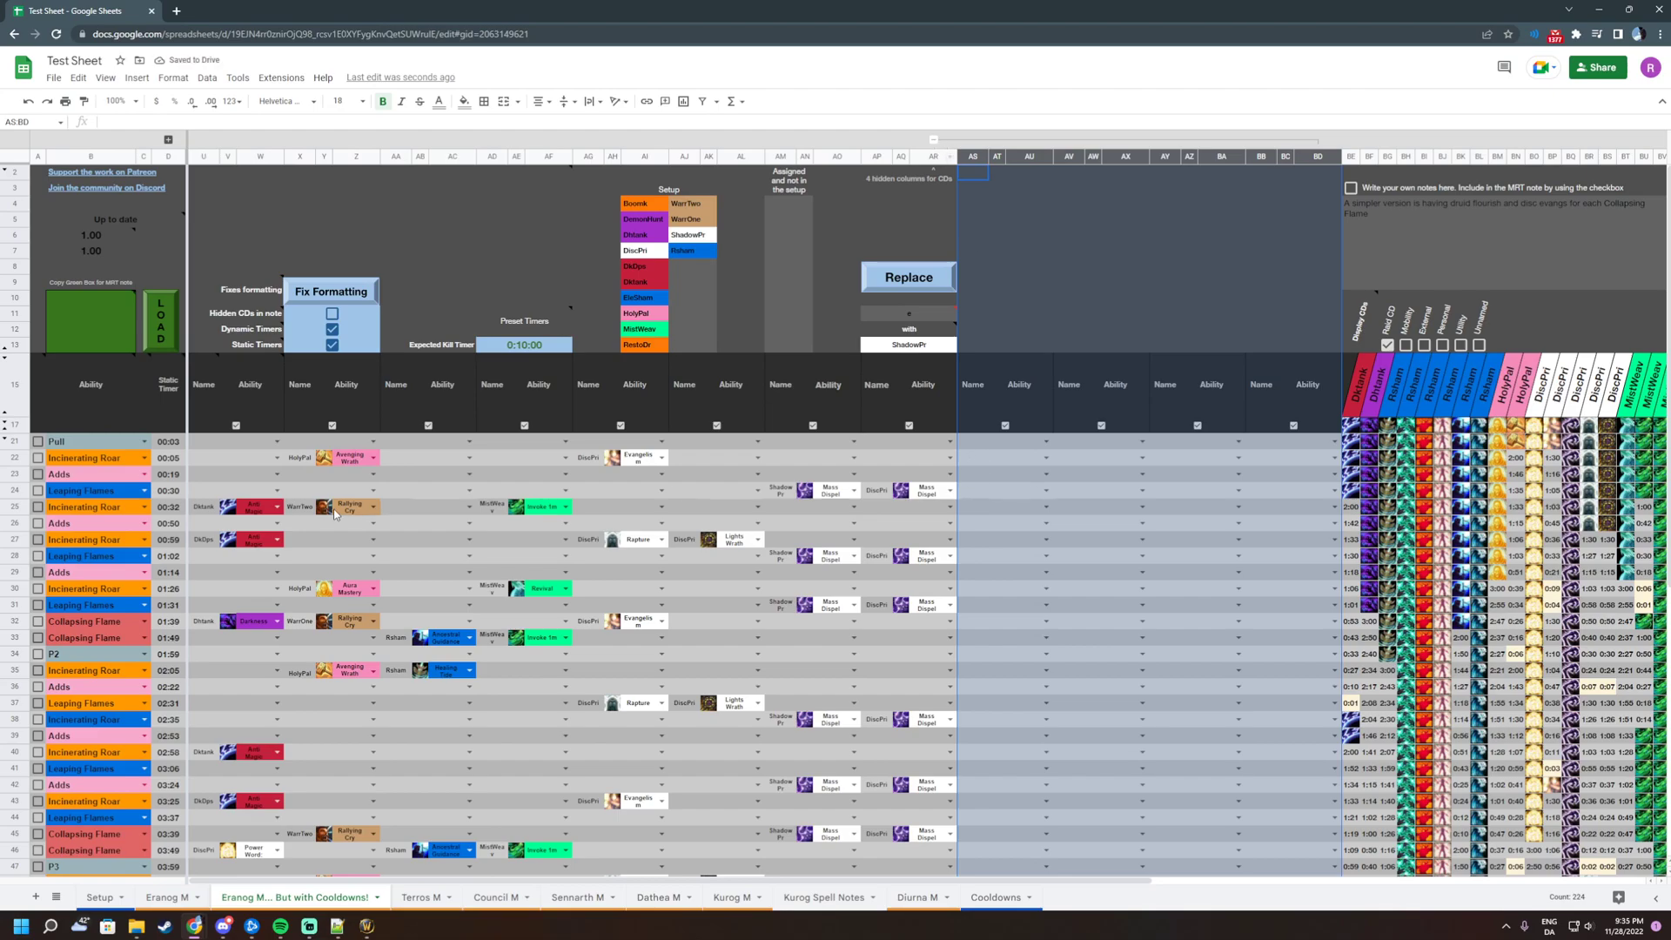
{"action": "left_click_drag", "start_coordinate": [204, 490], "coordinate": [1302, 490]}
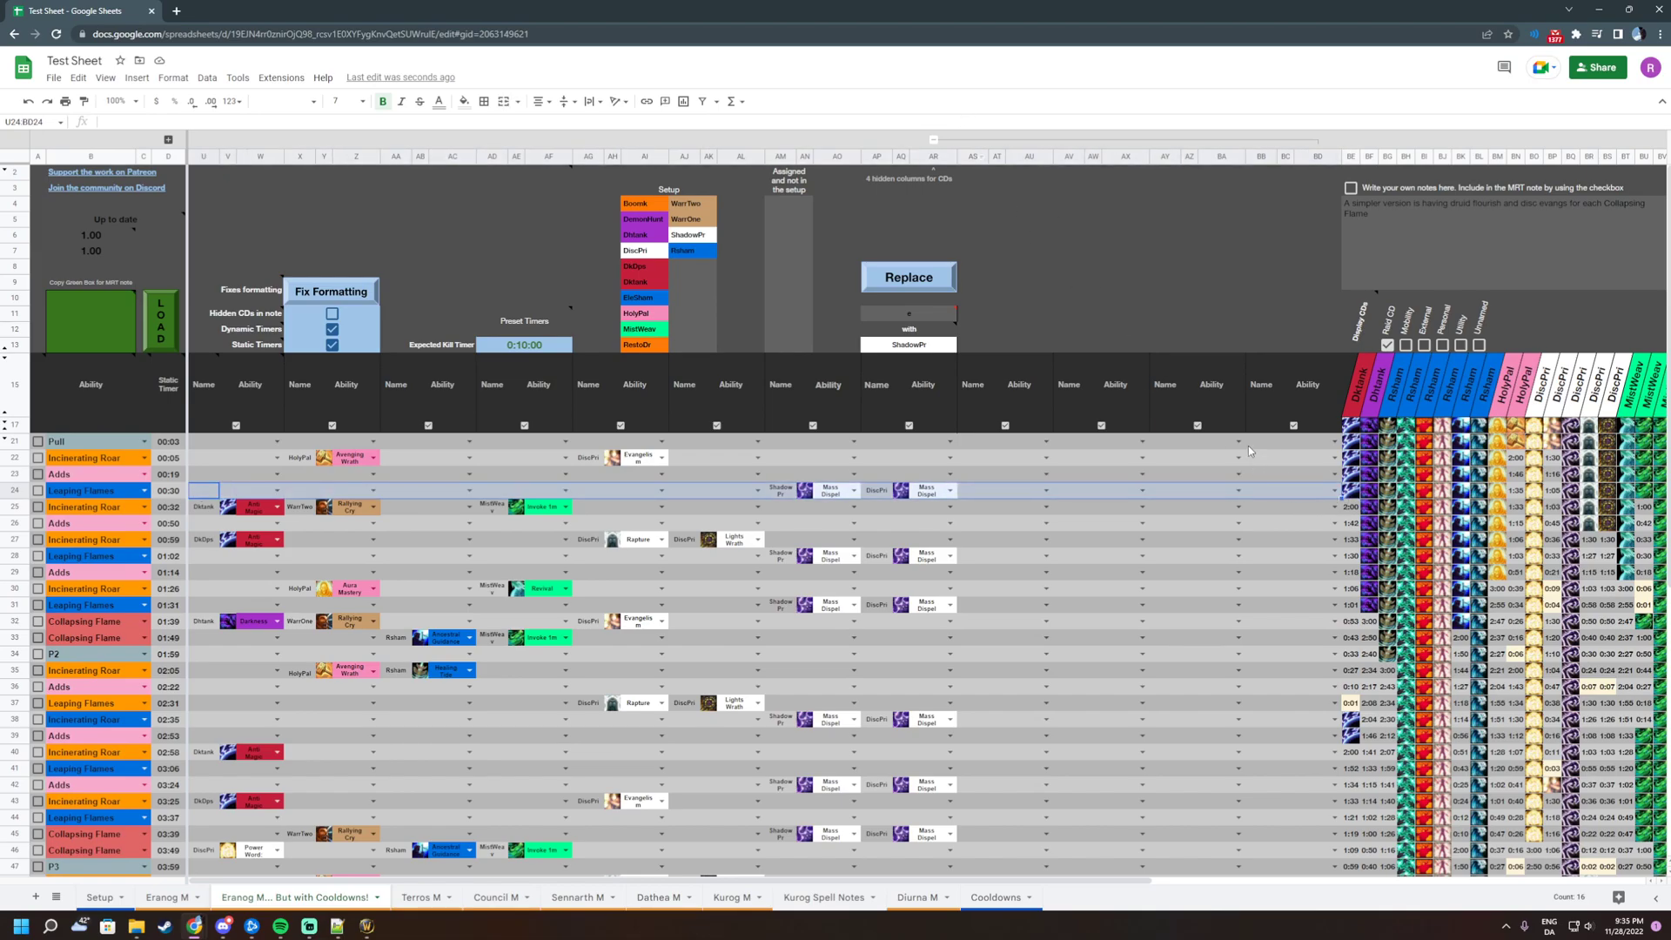
Collapse the four hidden CD columns and look over the Display CDs cooldown tracker beside the assignments
{"action": "left_click", "coordinate": [934, 141]}
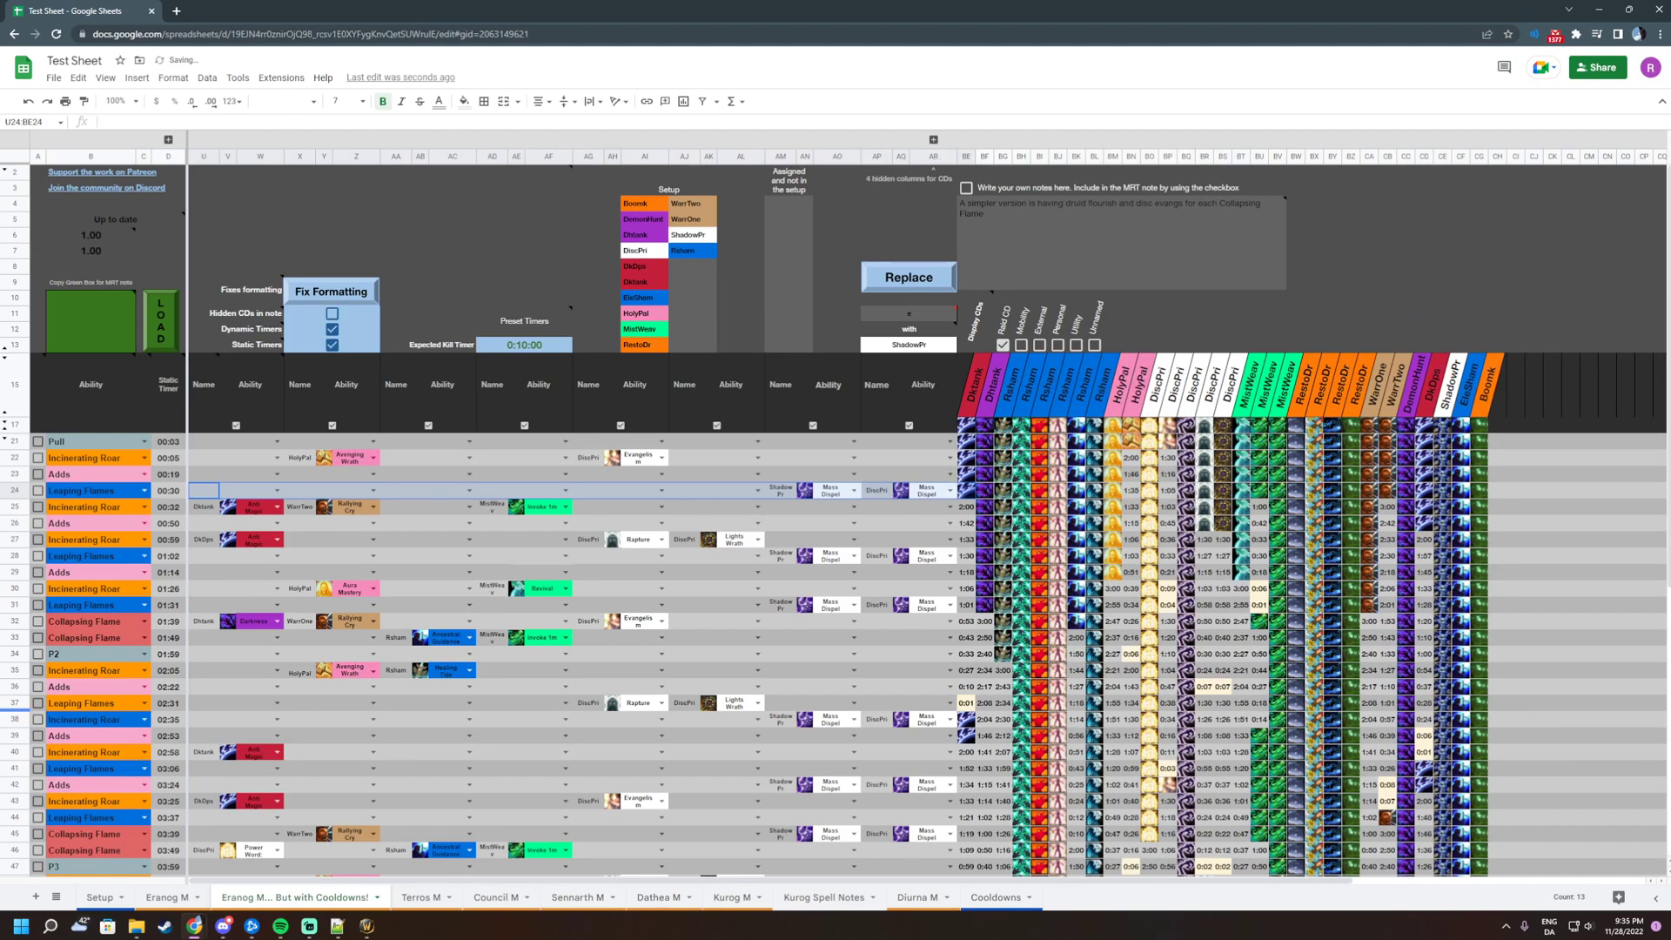
{"action": "mouse_move", "coordinate": [83, 702]}
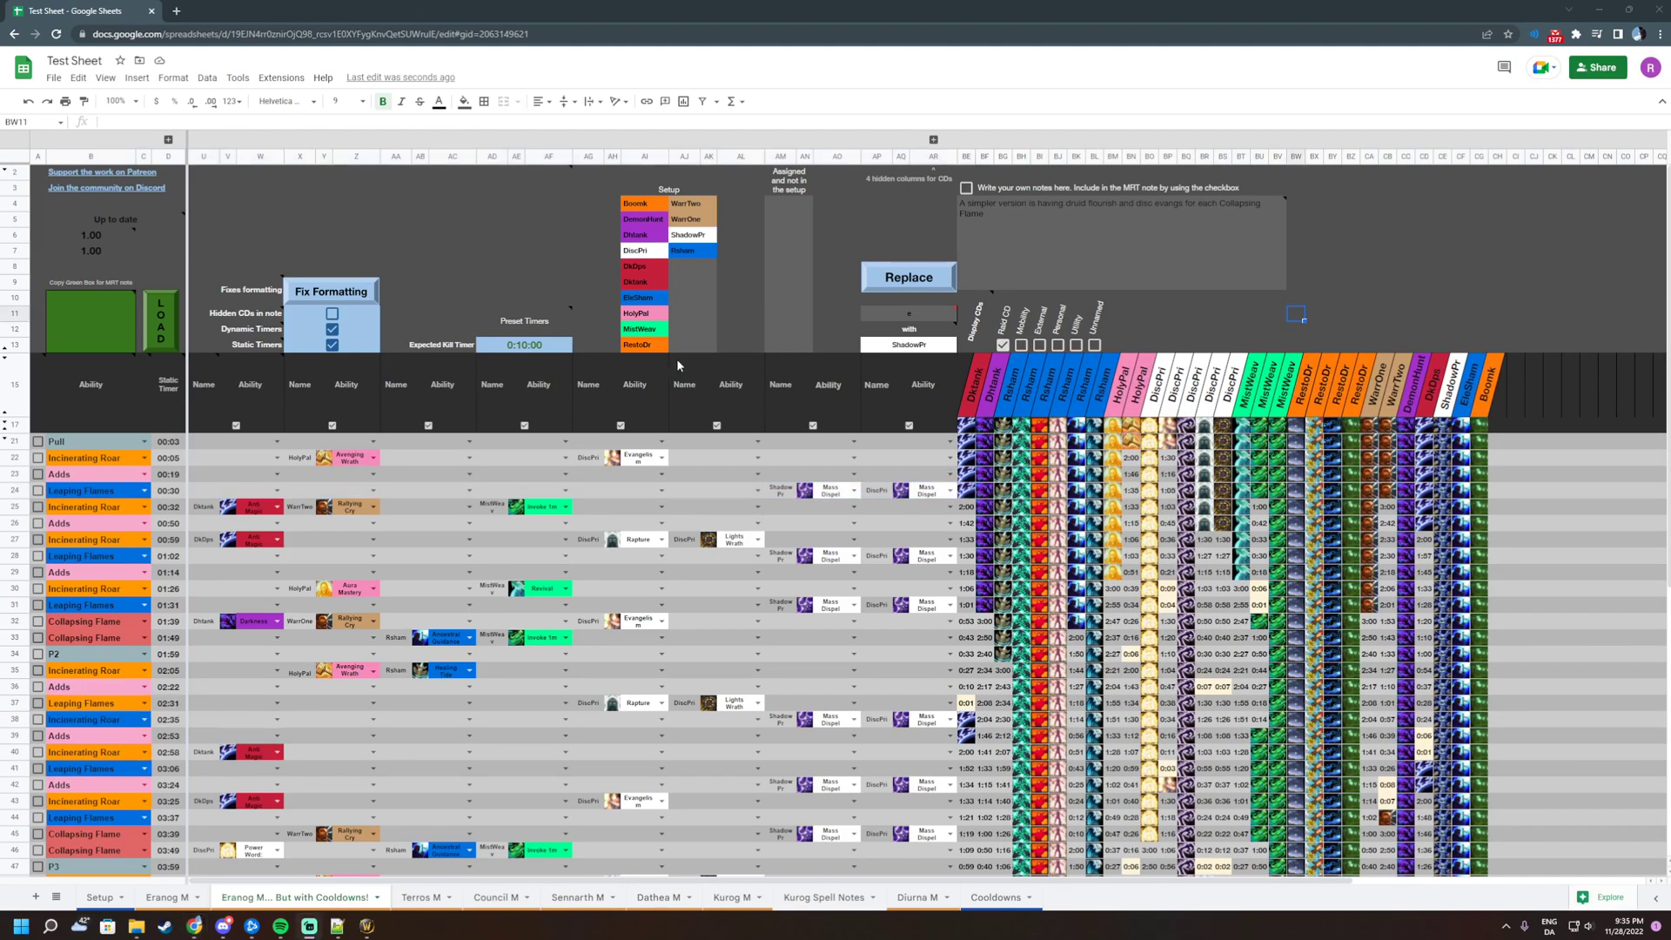
{"action": "mouse_move", "coordinate": [975, 324]}
{"action": "left_click", "coordinate": [1147, 326]}
{"action": "scroll", "coordinate": [1149, 318], "scroll_direction": "down", "scroll_amount": 3}
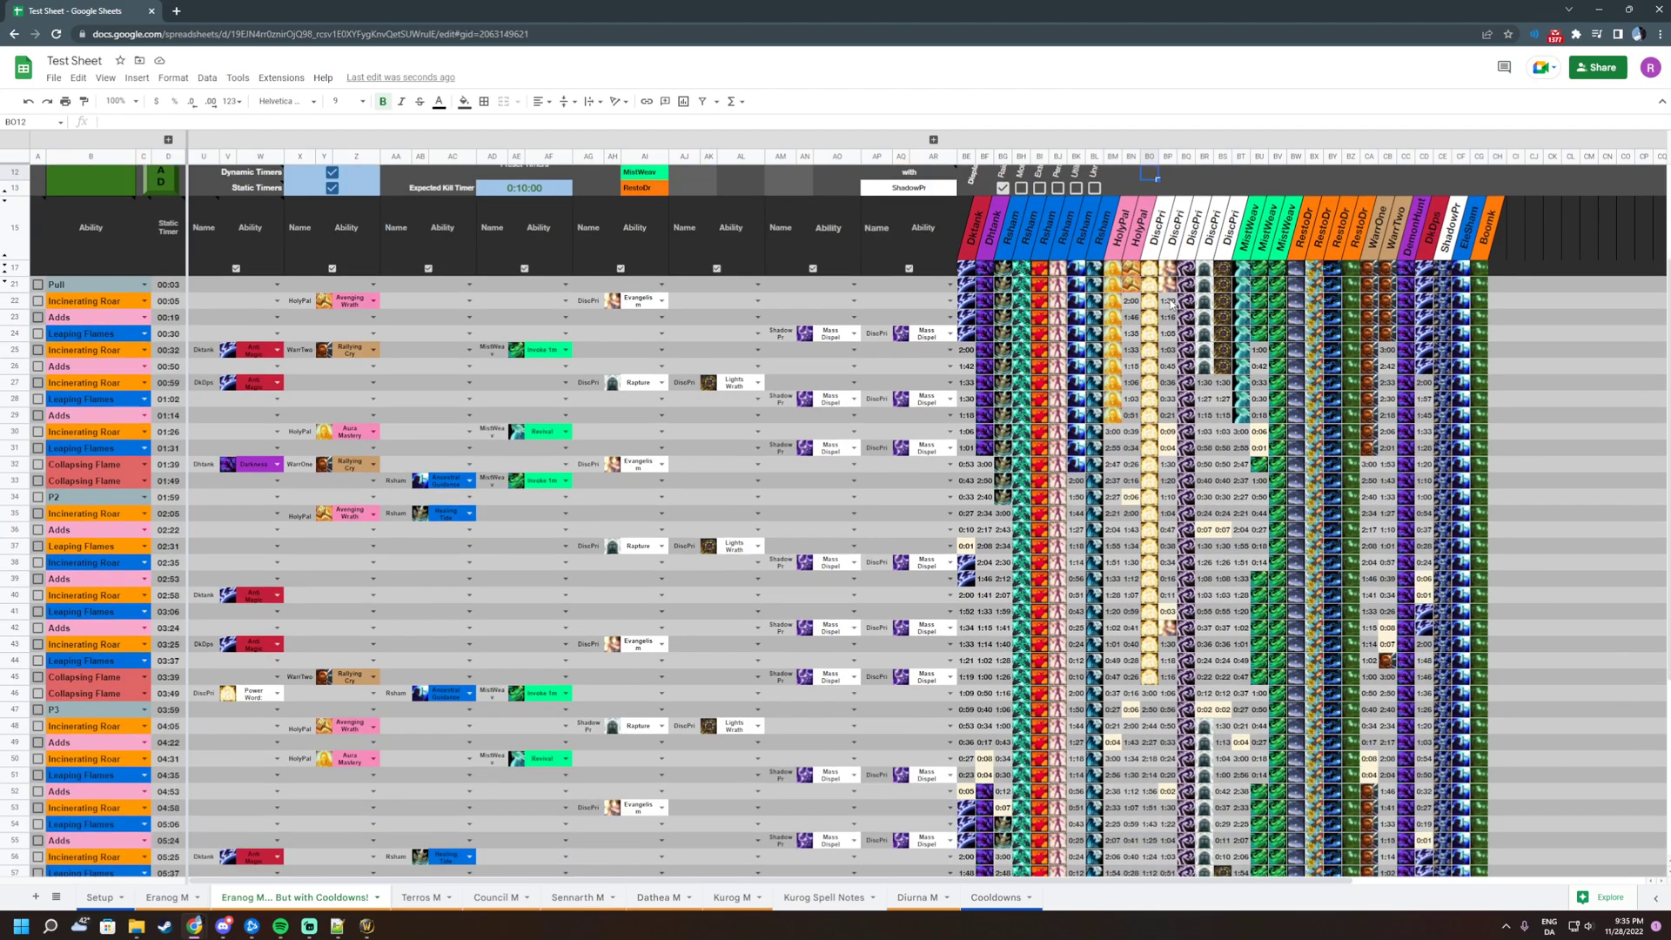
{"action": "scroll", "coordinate": [1152, 305], "scroll_direction": "up", "scroll_amount": 3}
{"action": "left_click", "coordinate": [1203, 304]}
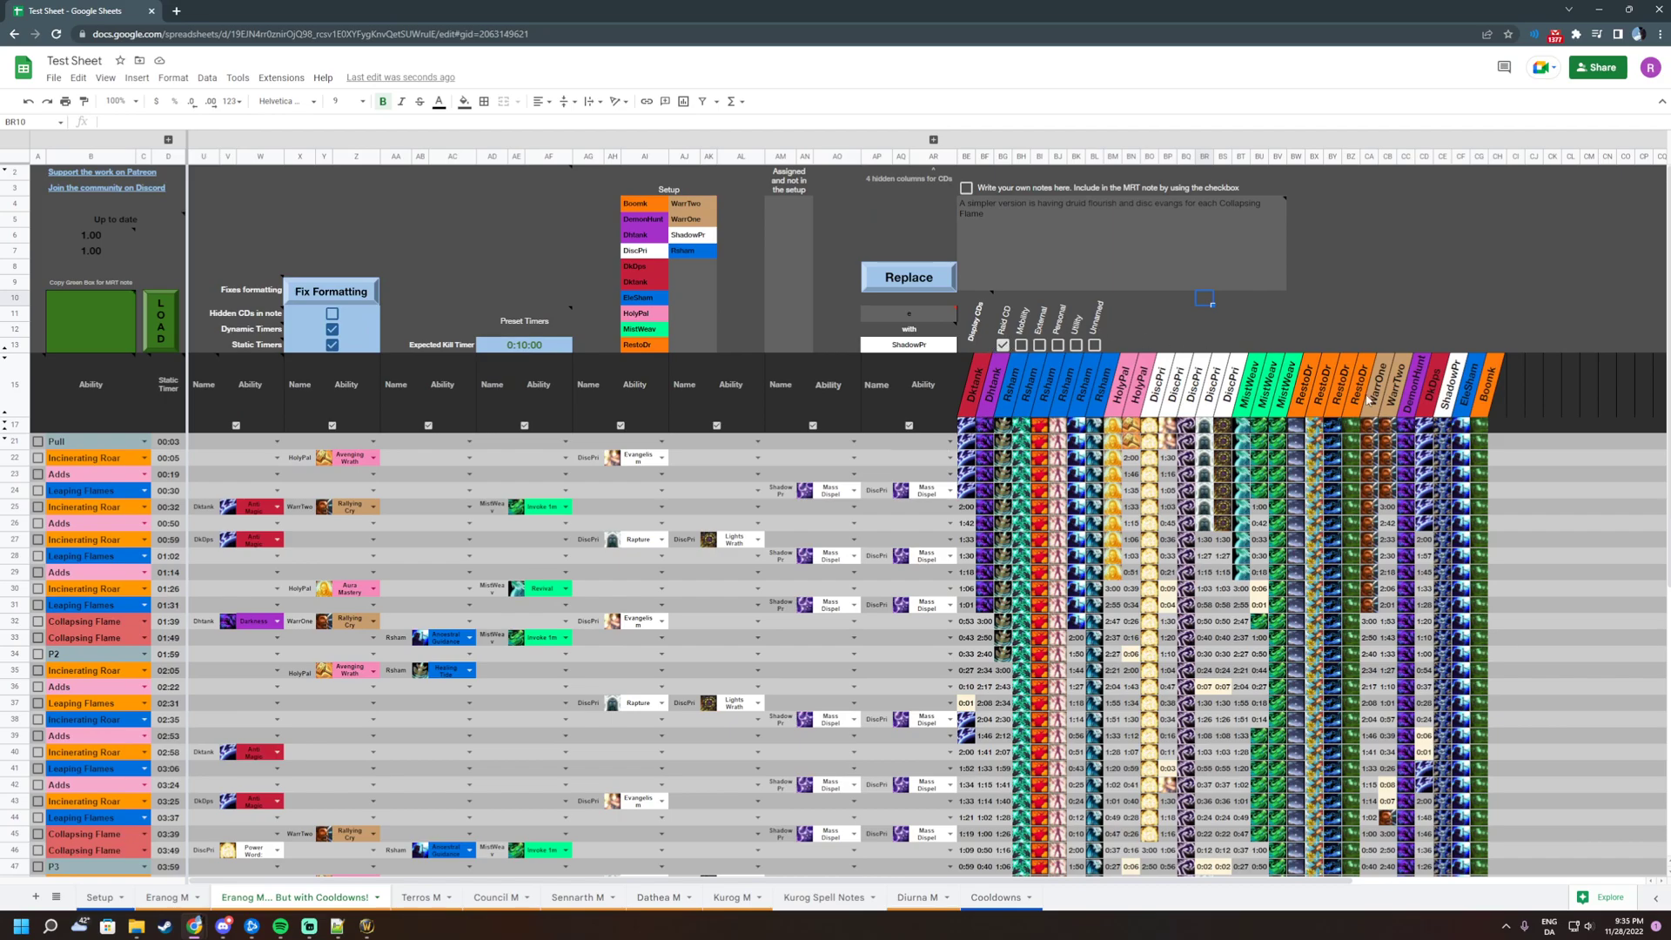
Select the cooldown tracker grid from the DKtank column to the Boomk column and look through its icons and timers
{"action": "left_click_drag", "start_coordinate": [968, 439], "coordinate": [1473, 774]}
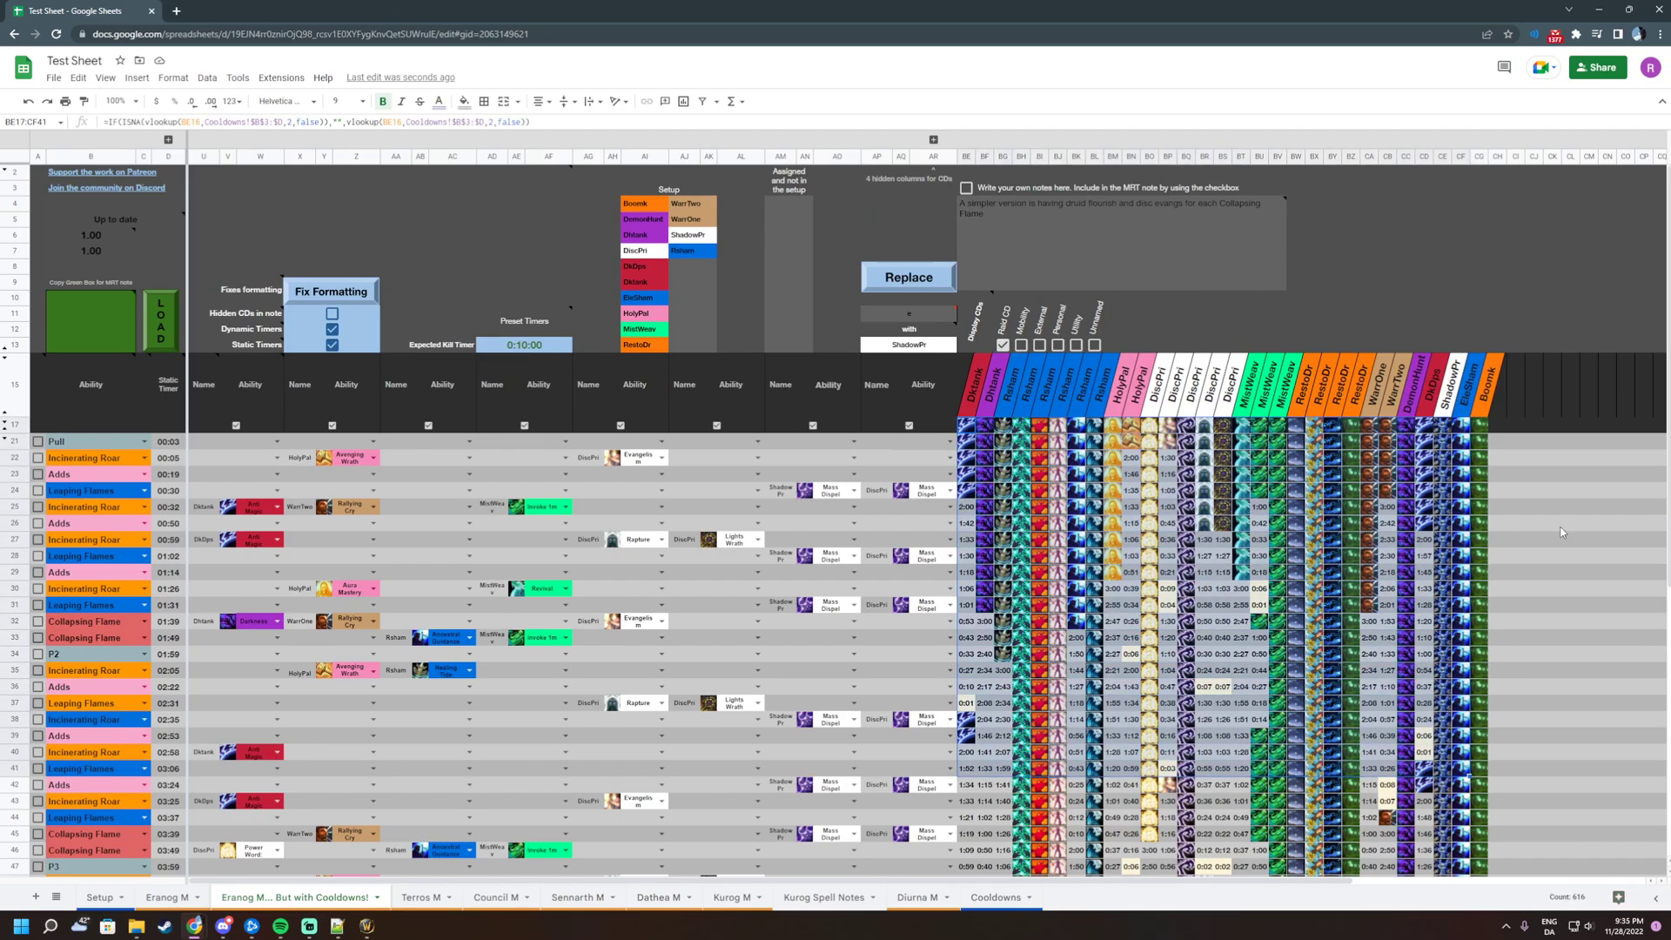
{"action": "left_click", "coordinate": [1552, 523]}
{"action": "left_click_drag", "start_coordinate": [1479, 426], "coordinate": [975, 738]}
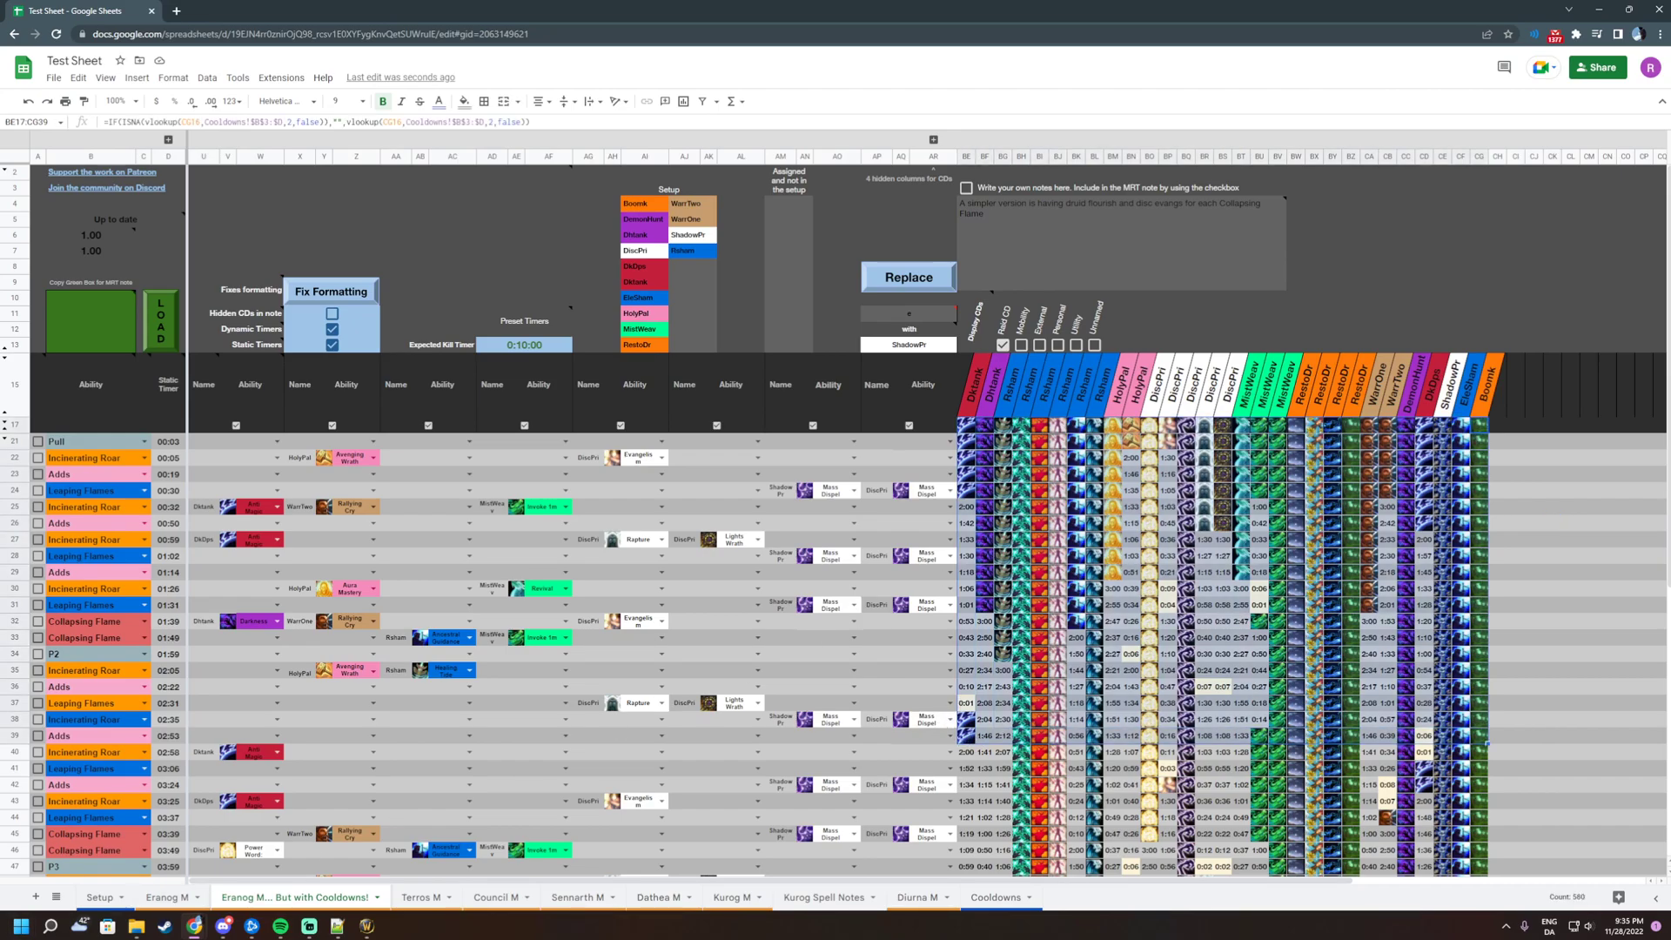
{"action": "scroll", "coordinate": [1358, 404], "scroll_direction": "down", "scroll_amount": 9}
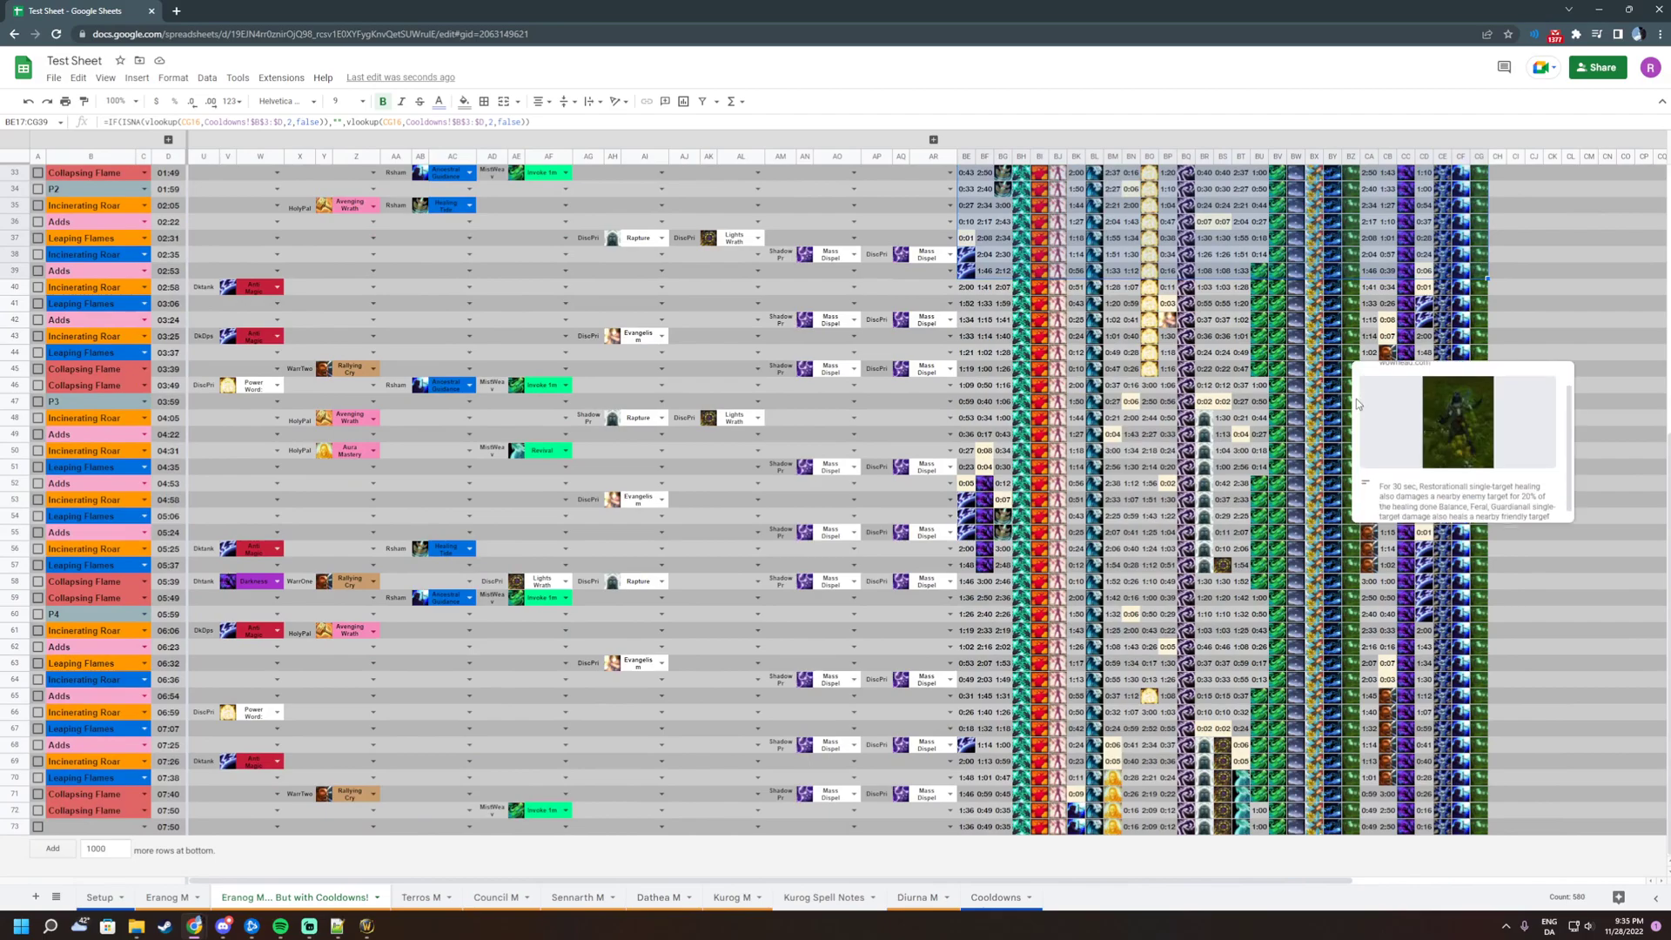
Select the 05:06 Leaping Flames row through the tracker and inspect the cooldown icons marked in it
{"action": "left_click", "coordinate": [805, 663]}
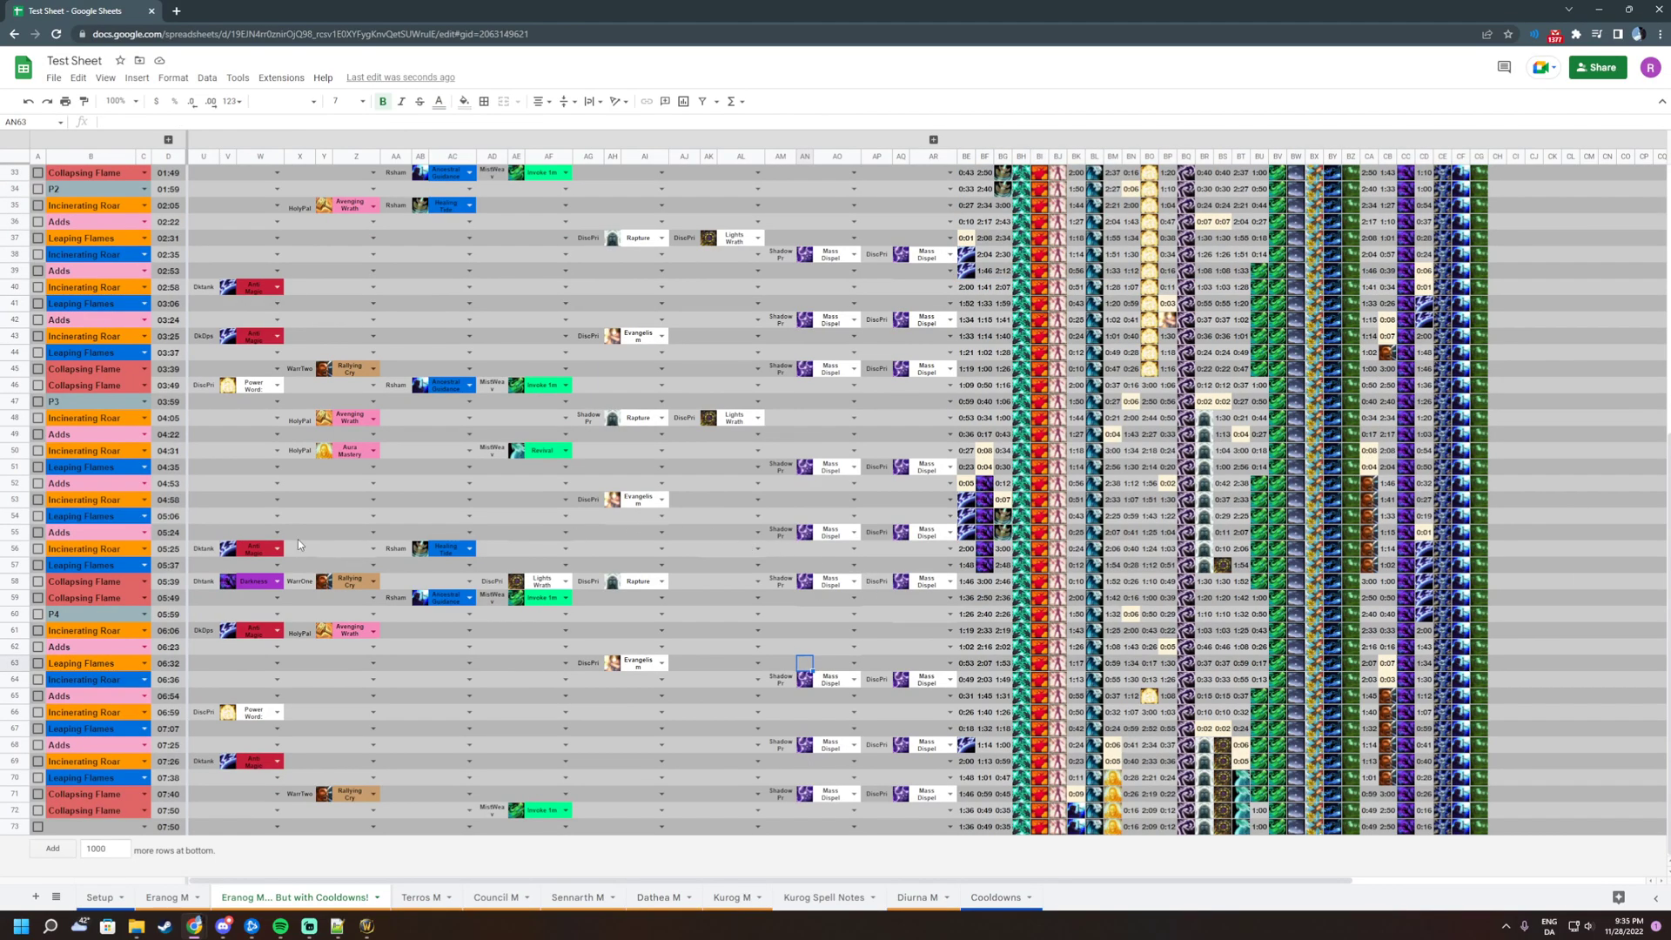
{"action": "left_click_drag", "start_coordinate": [228, 516], "coordinate": [1540, 509]}
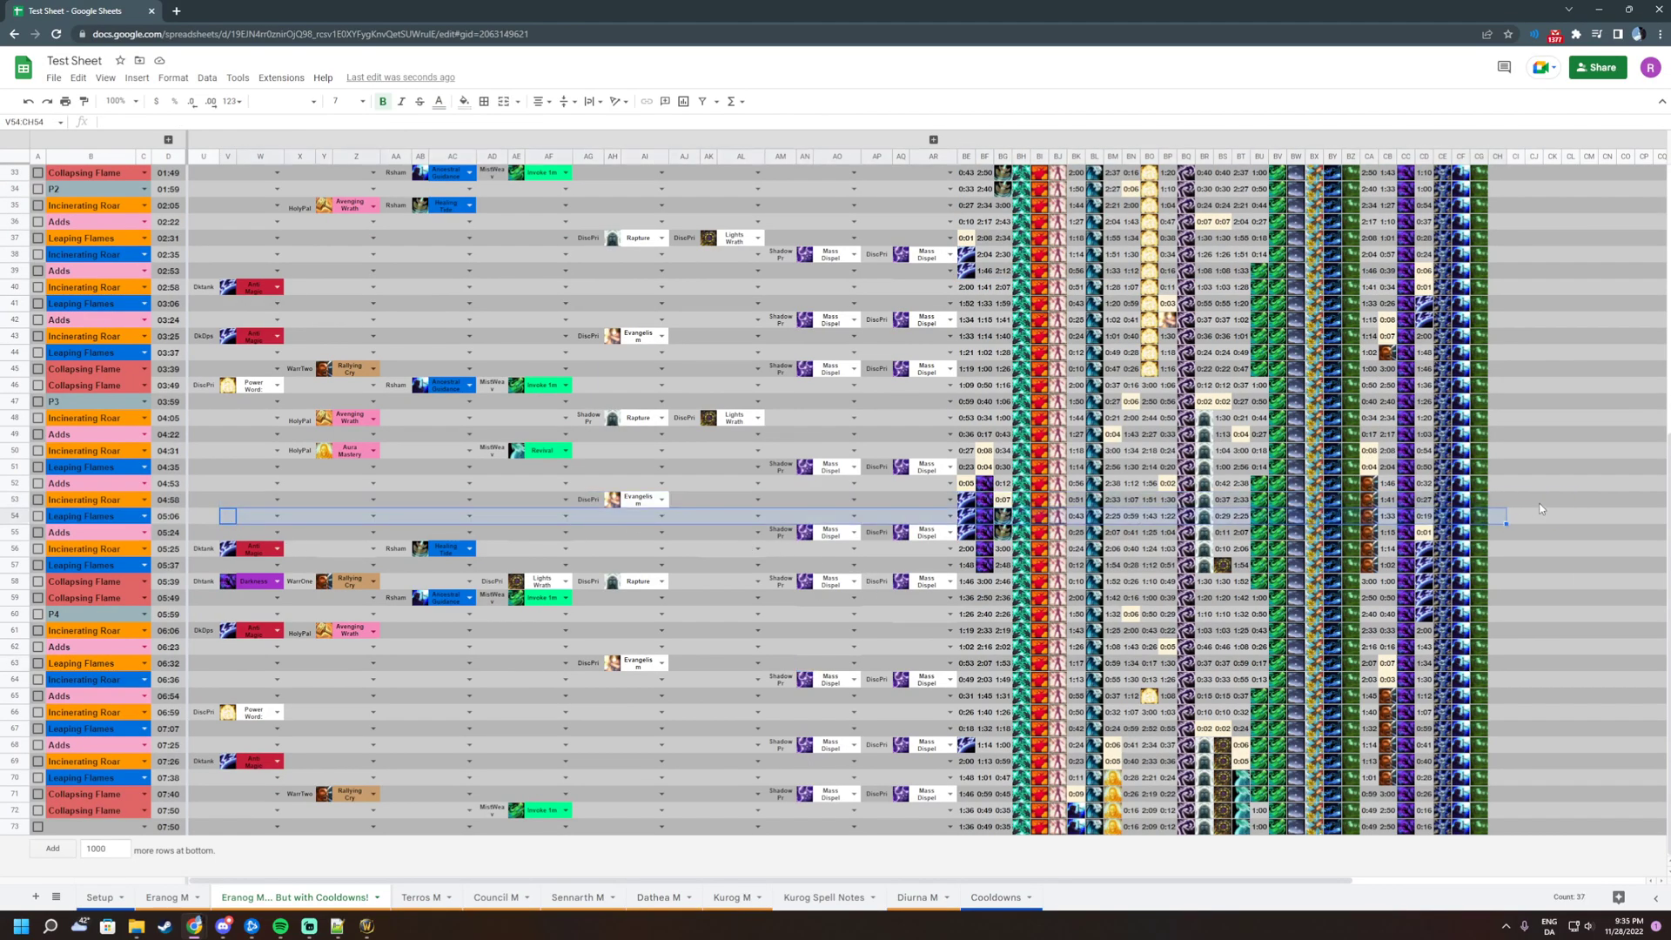
{"action": "left_click_drag", "start_coordinate": [966, 523], "coordinate": [1480, 522]}
{"action": "left_click", "coordinate": [981, 520]}
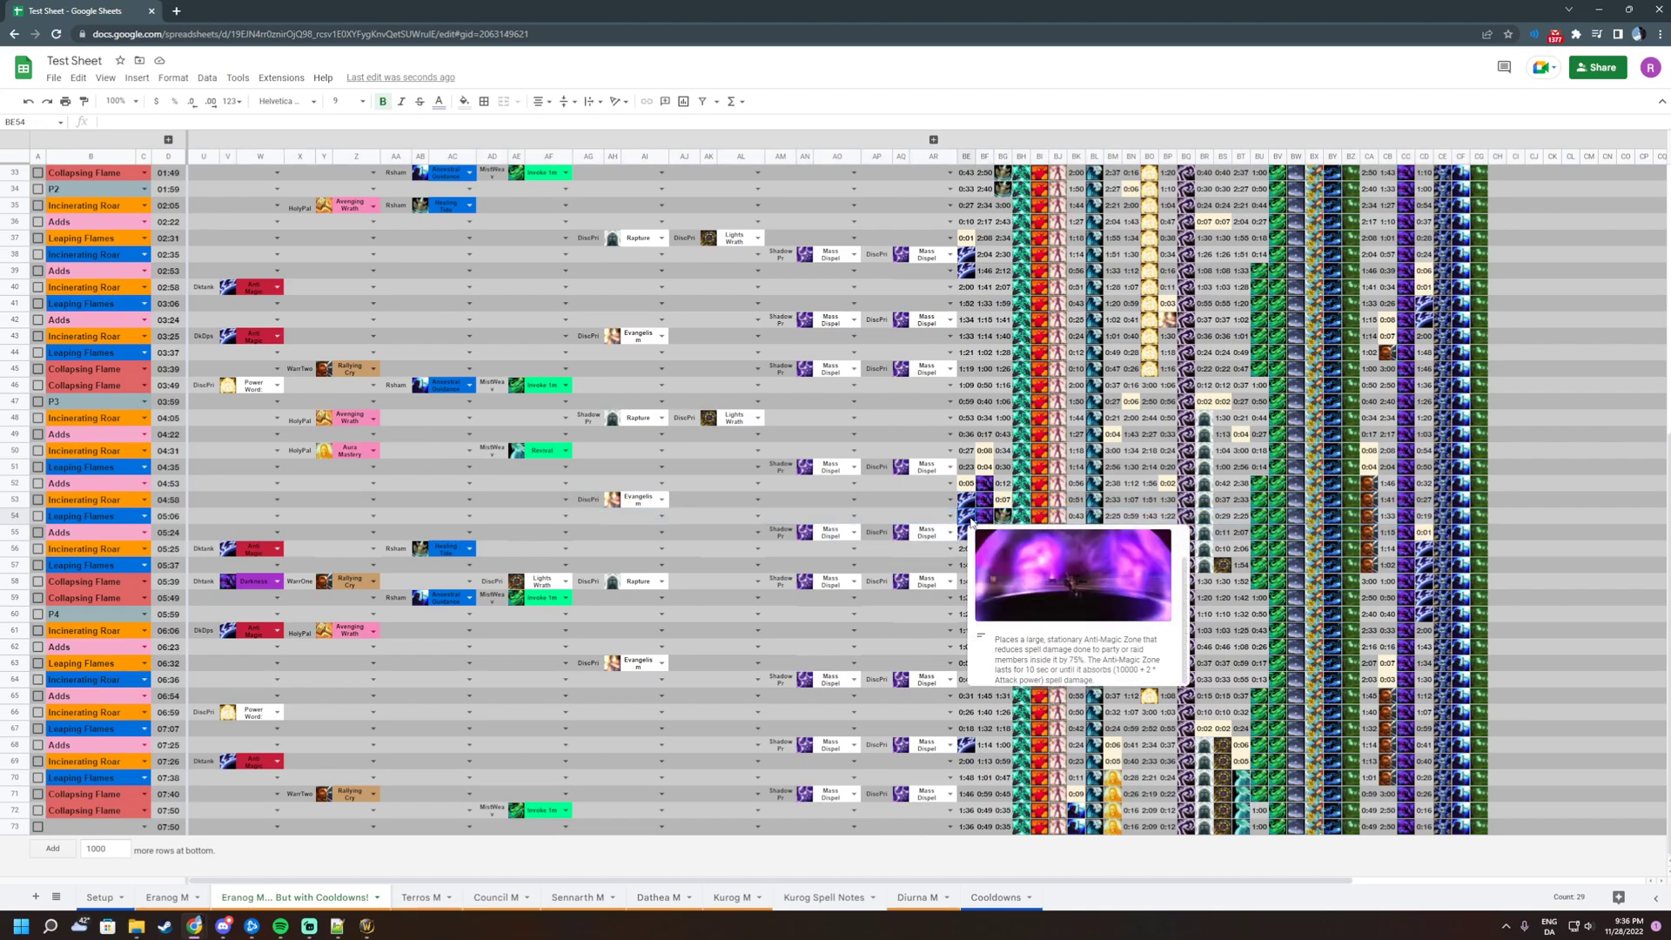
{"action": "left_click", "coordinate": [1022, 520]}
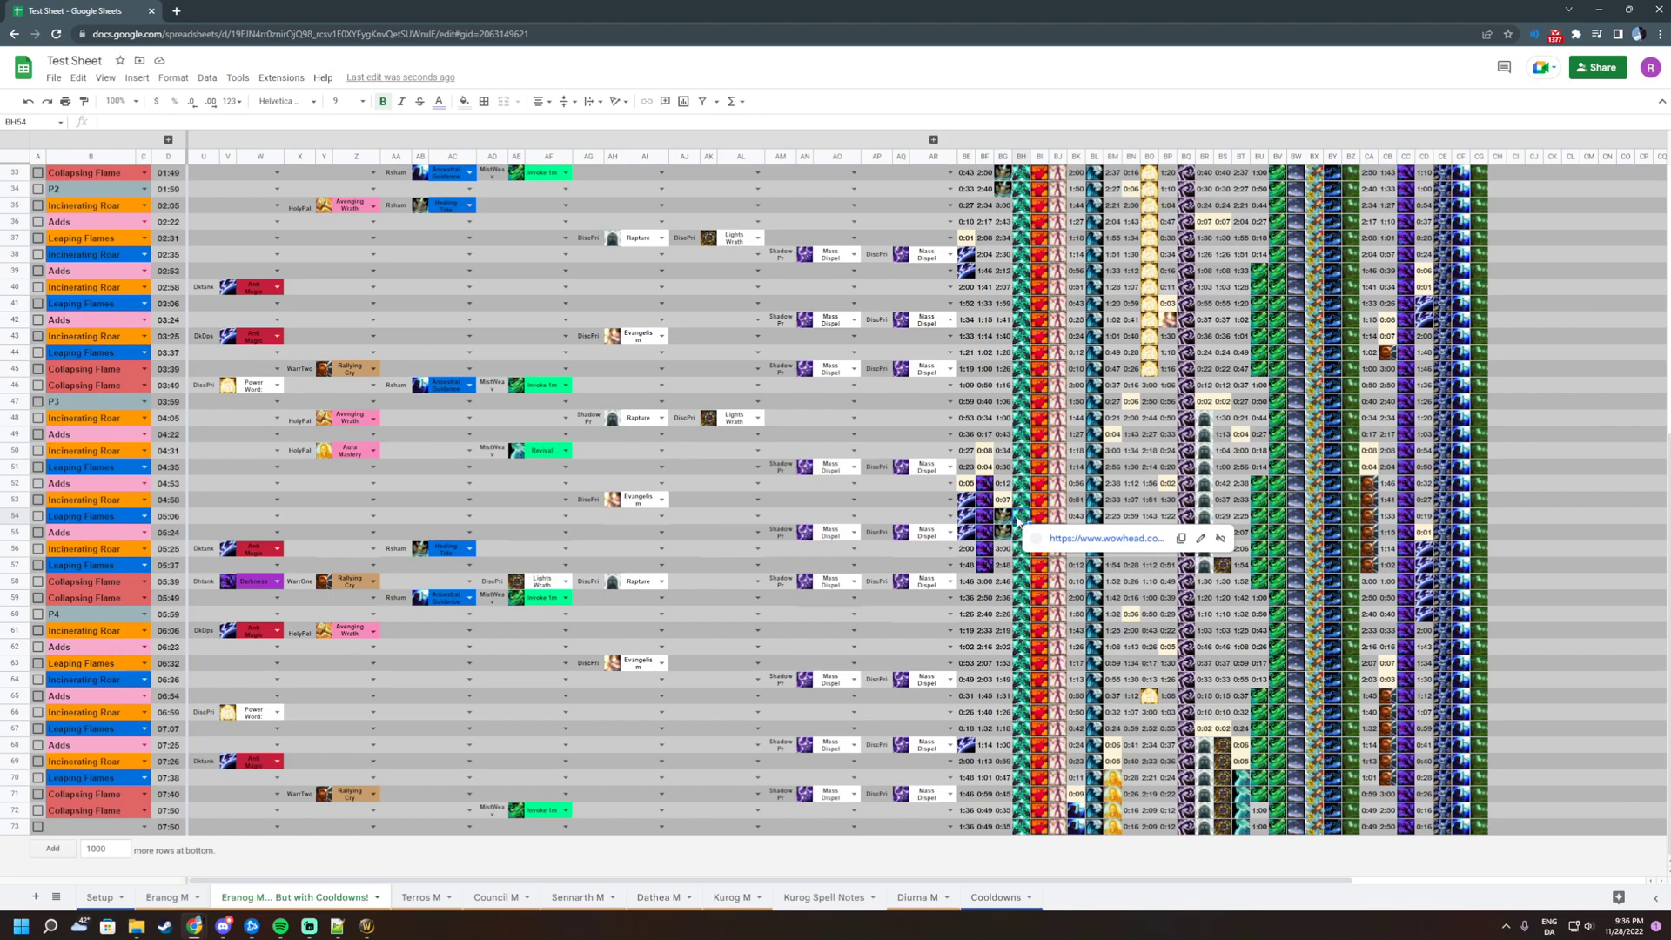
Examine the DiscPri remaining-cooldown timer on the 04:35 Leaping Flames row against the assignments in that row
{"action": "scroll", "coordinate": [762, 625], "scroll_direction": "up", "scroll_amount": 5}
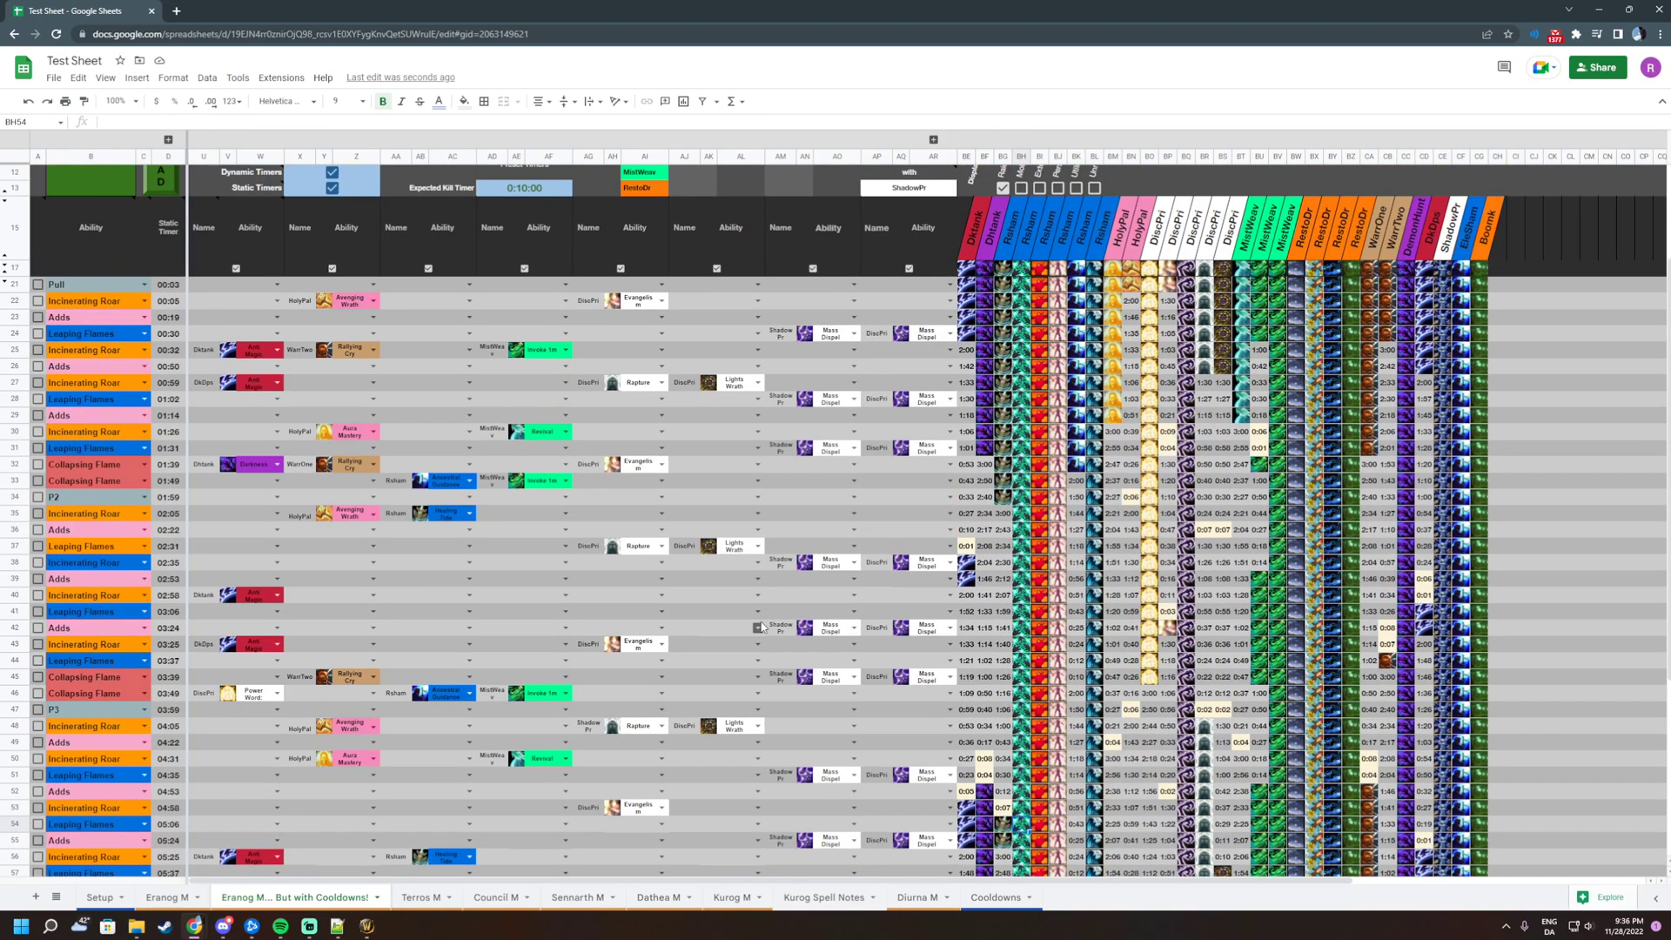
{"action": "scroll", "coordinate": [762, 625], "scroll_direction": "down", "scroll_amount": 4}
{"action": "left_click", "coordinate": [1169, 517]}
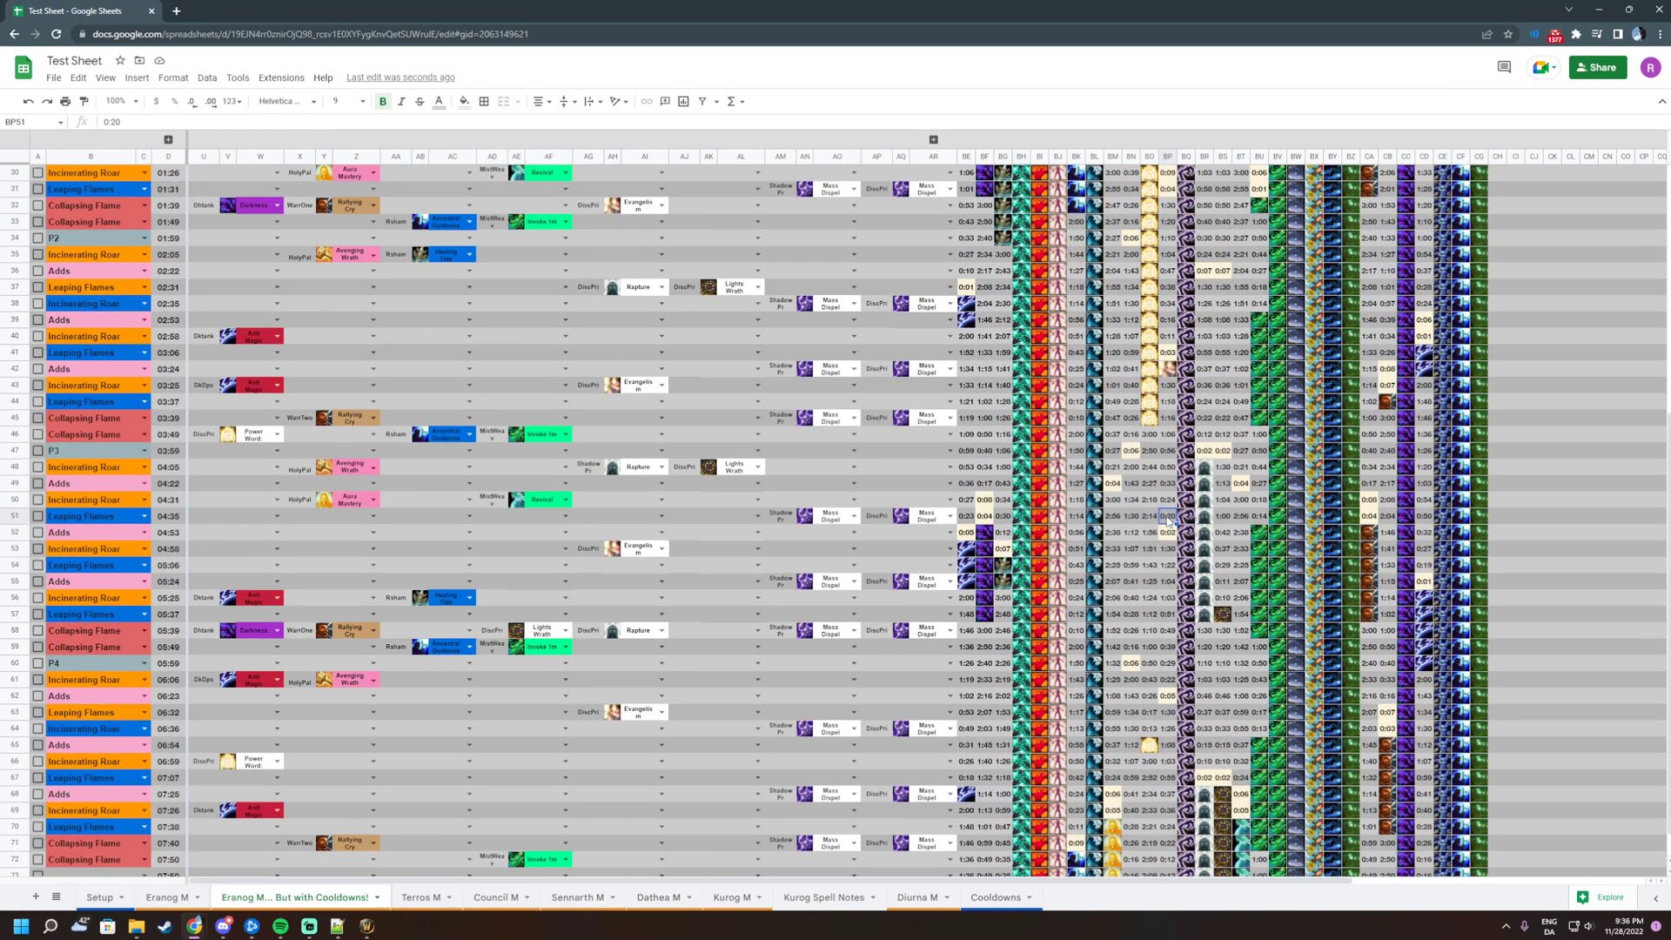
{"action": "left_click_drag", "start_coordinate": [1169, 519], "coordinate": [326, 540]}
{"action": "scroll", "coordinate": [910, 549], "scroll_direction": "up", "scroll_amount": 5}
{"action": "scroll", "coordinate": [954, 555], "scroll_direction": "down", "scroll_amount": 6}
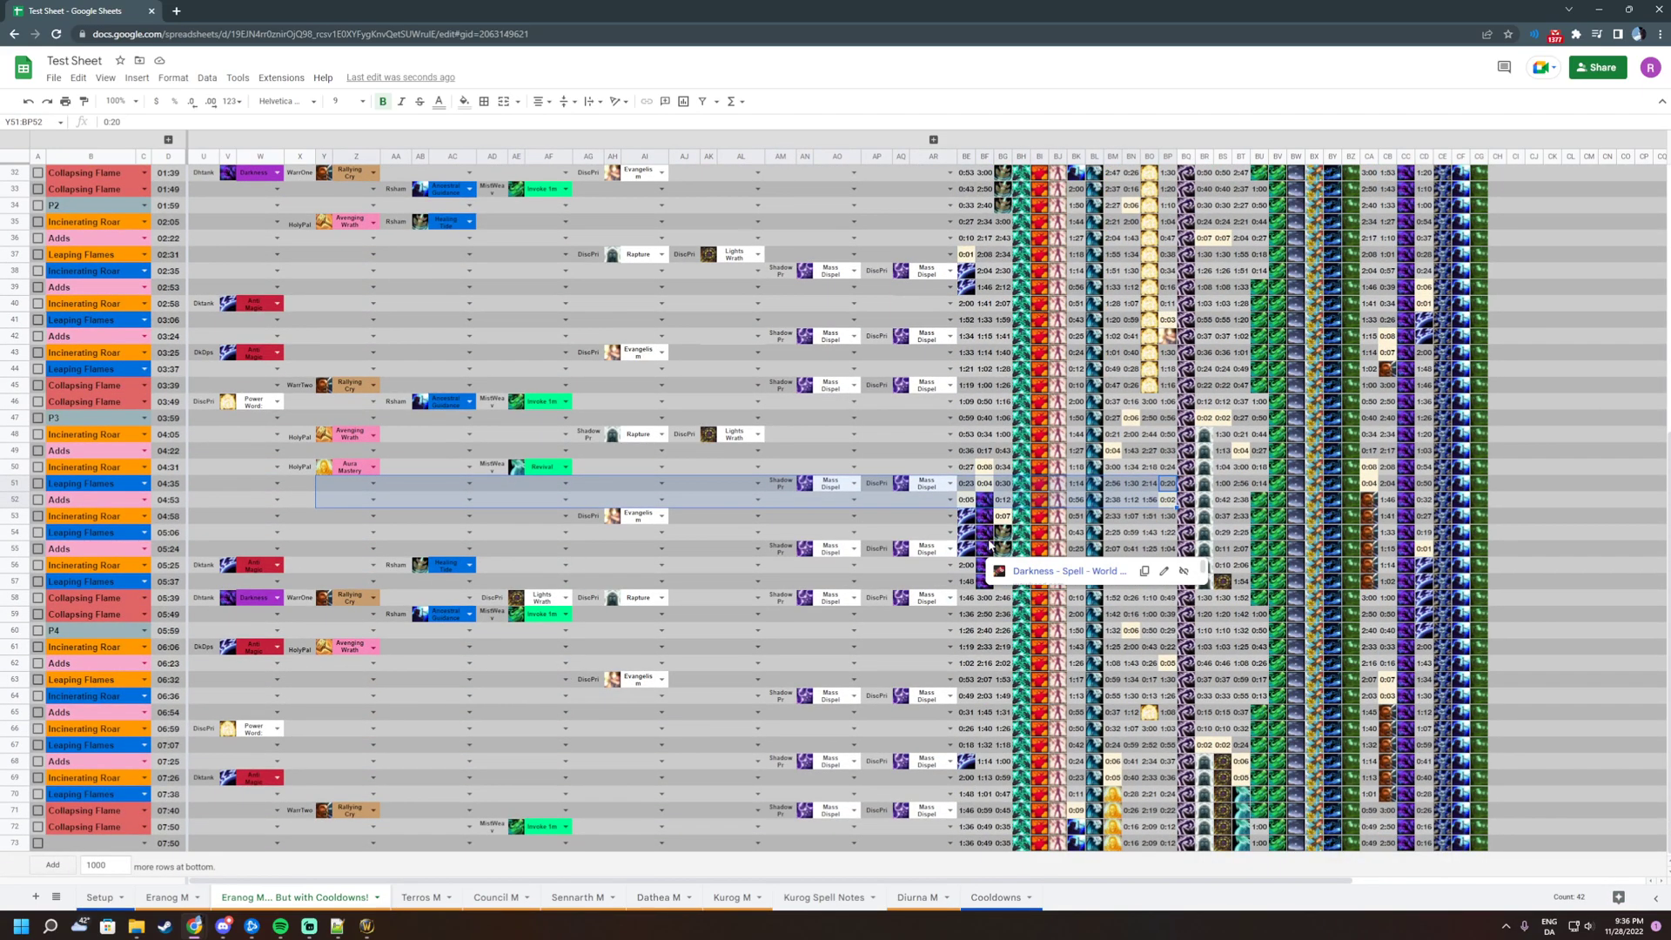
{"action": "left_click", "coordinate": [1550, 418]}
Compare the tracker's icons and timers across the fight, including the second HolyPal timer on the 01:59 P2 row
{"action": "mouse_move", "coordinate": [1402, 499]}
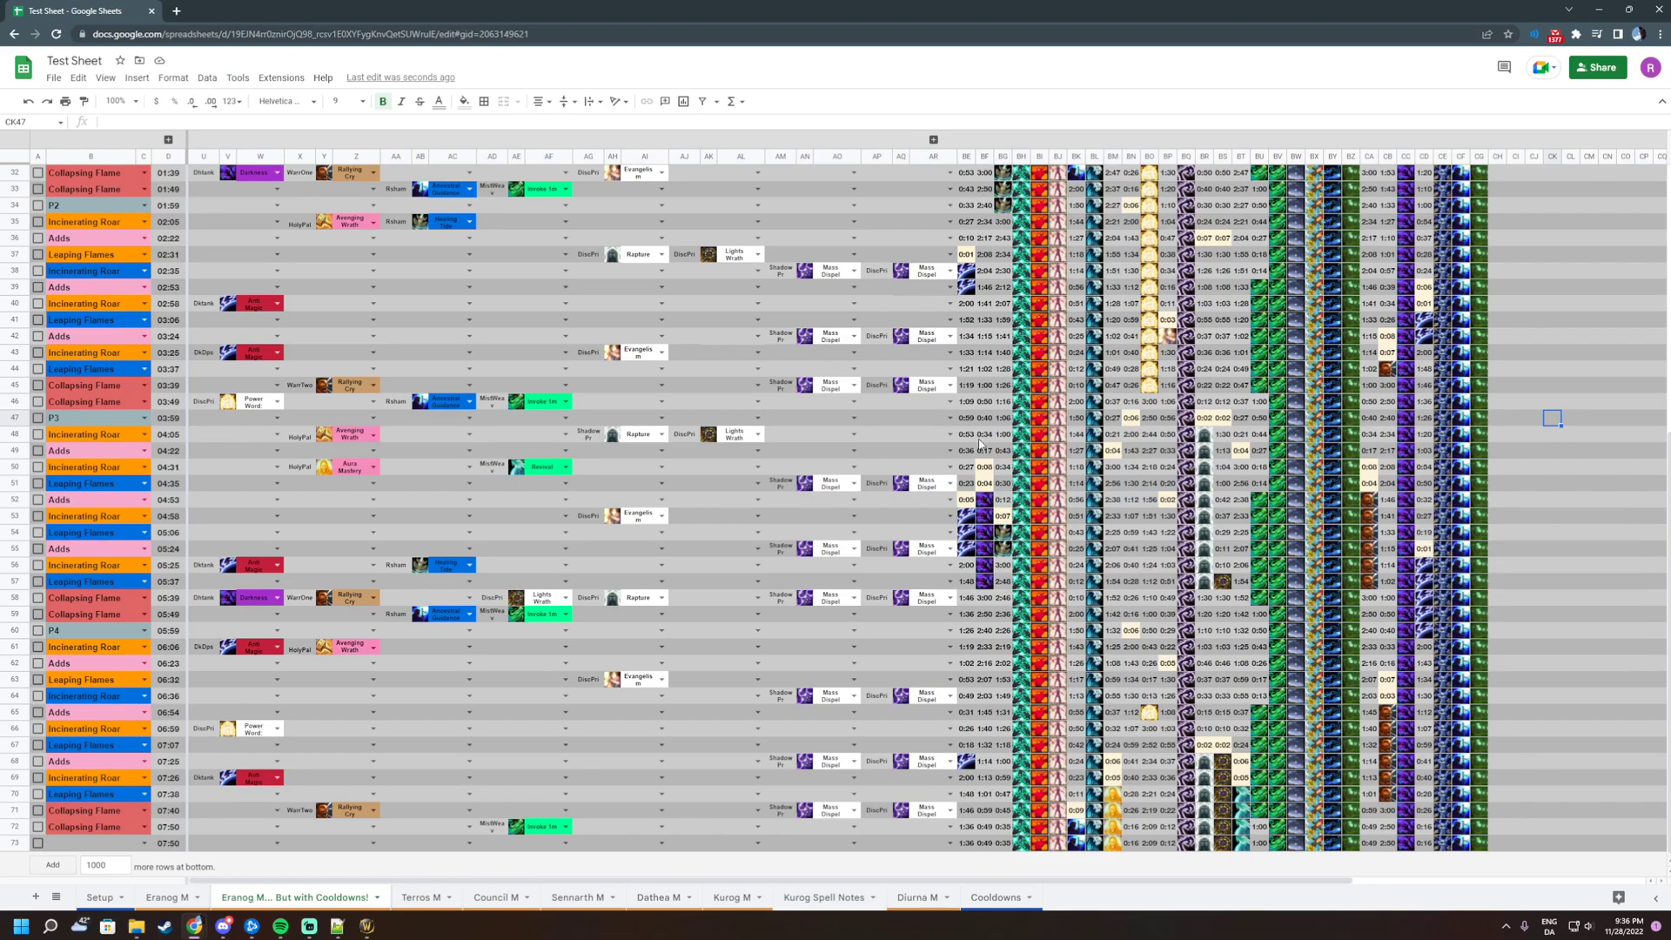
{"action": "scroll", "coordinate": [1380, 659], "scroll_direction": "up", "scroll_amount": 6}
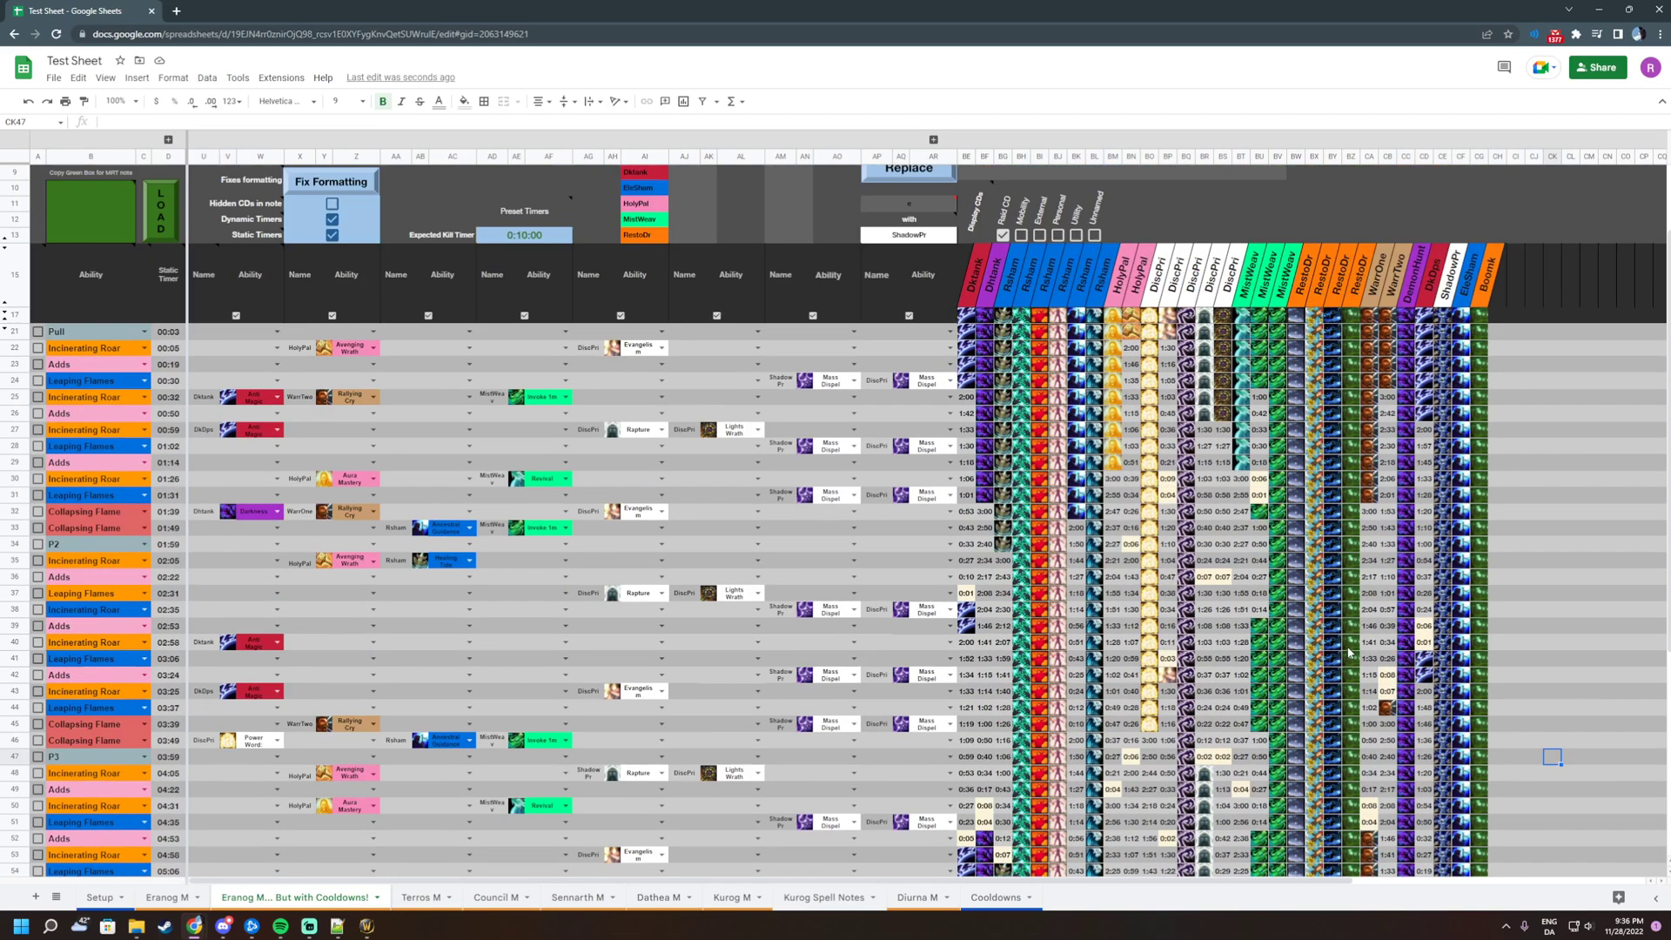
{"action": "scroll", "coordinate": [1373, 374], "scroll_direction": "down", "scroll_amount": 6}
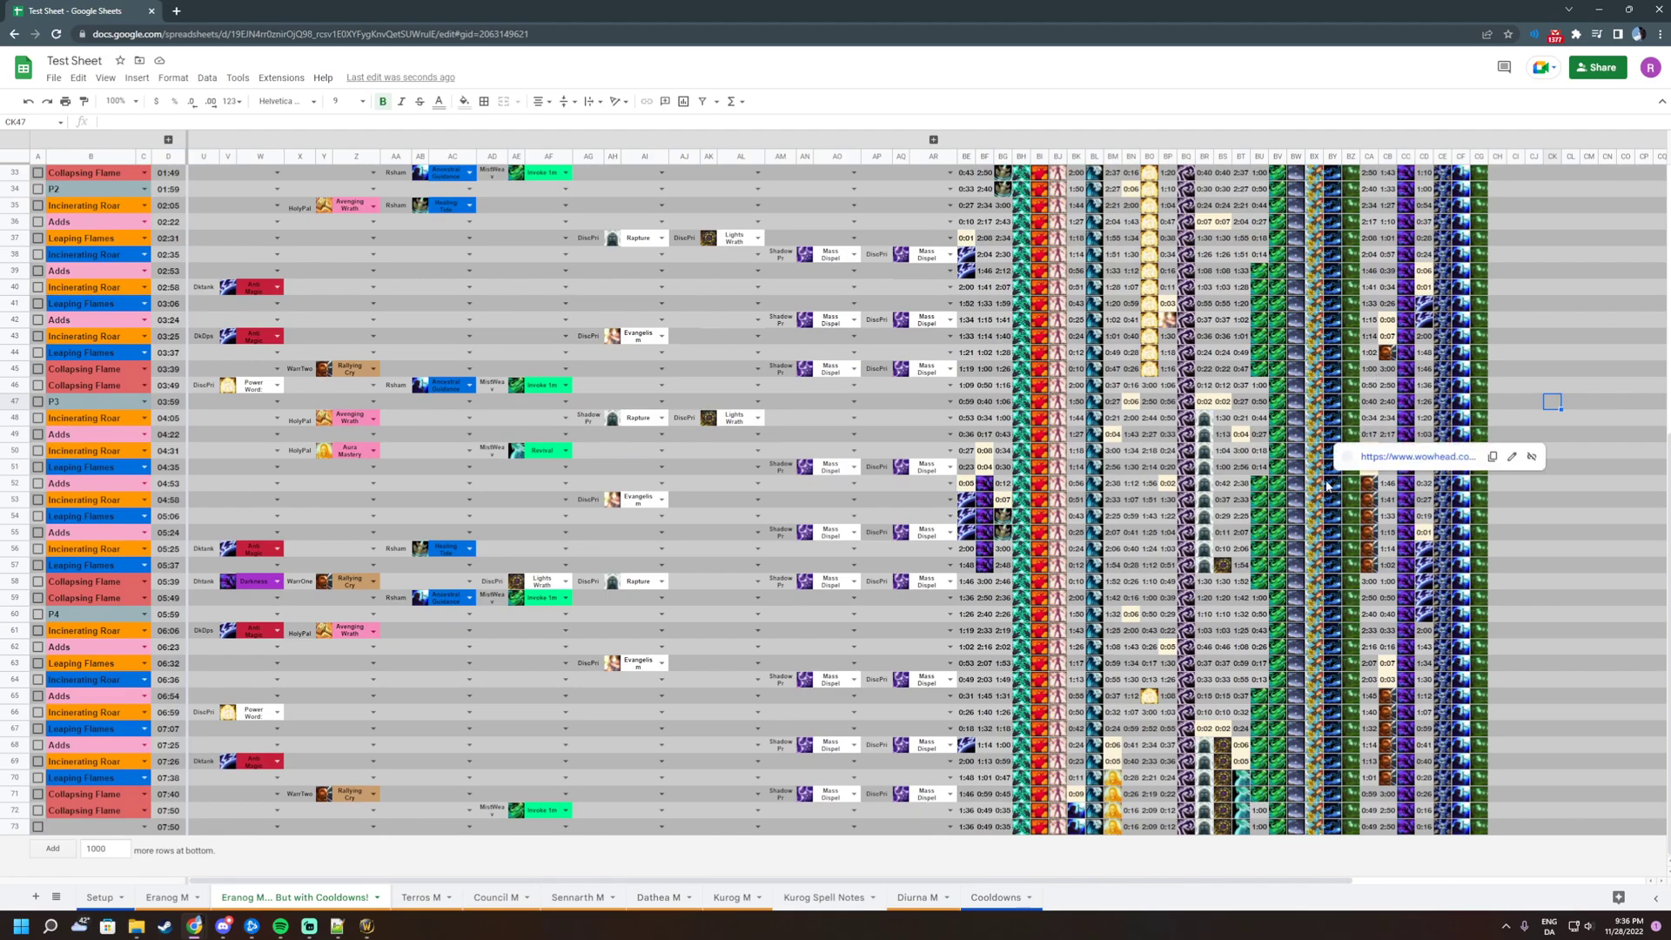
{"action": "scroll", "coordinate": [1332, 479], "scroll_direction": "down", "scroll_amount": 1}
{"action": "scroll", "coordinate": [1266, 492], "scroll_direction": "up", "scroll_amount": 6}
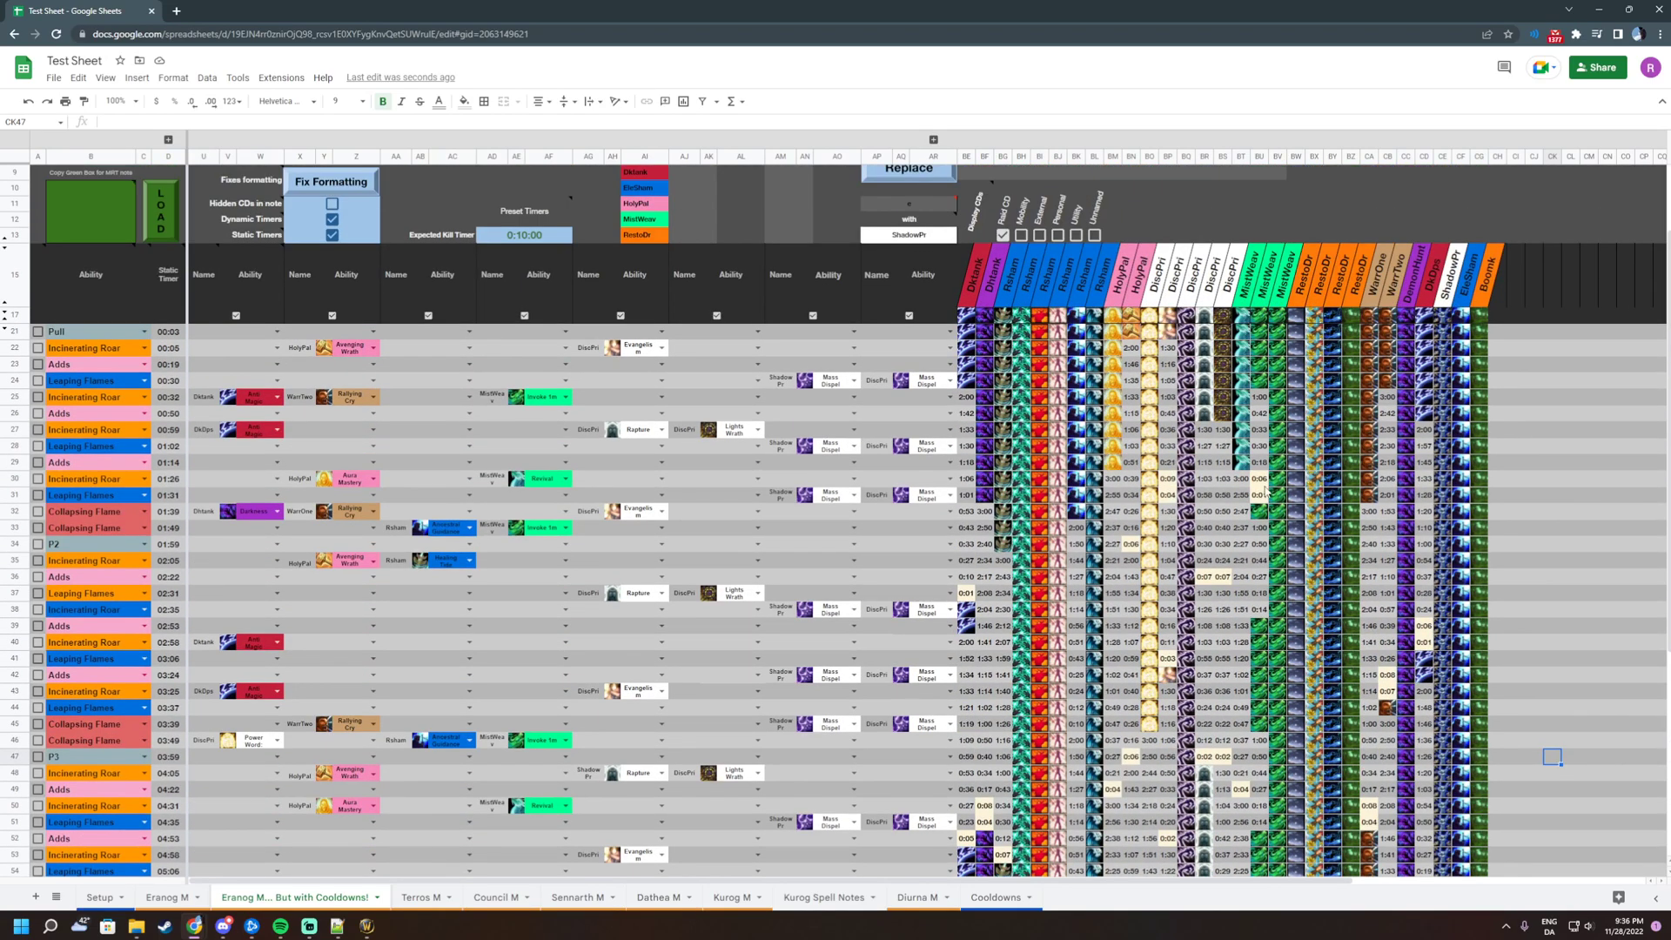
{"action": "left_click", "coordinate": [1125, 547]}
{"action": "scroll", "coordinate": [1135, 550], "scroll_direction": "down", "scroll_amount": 5}
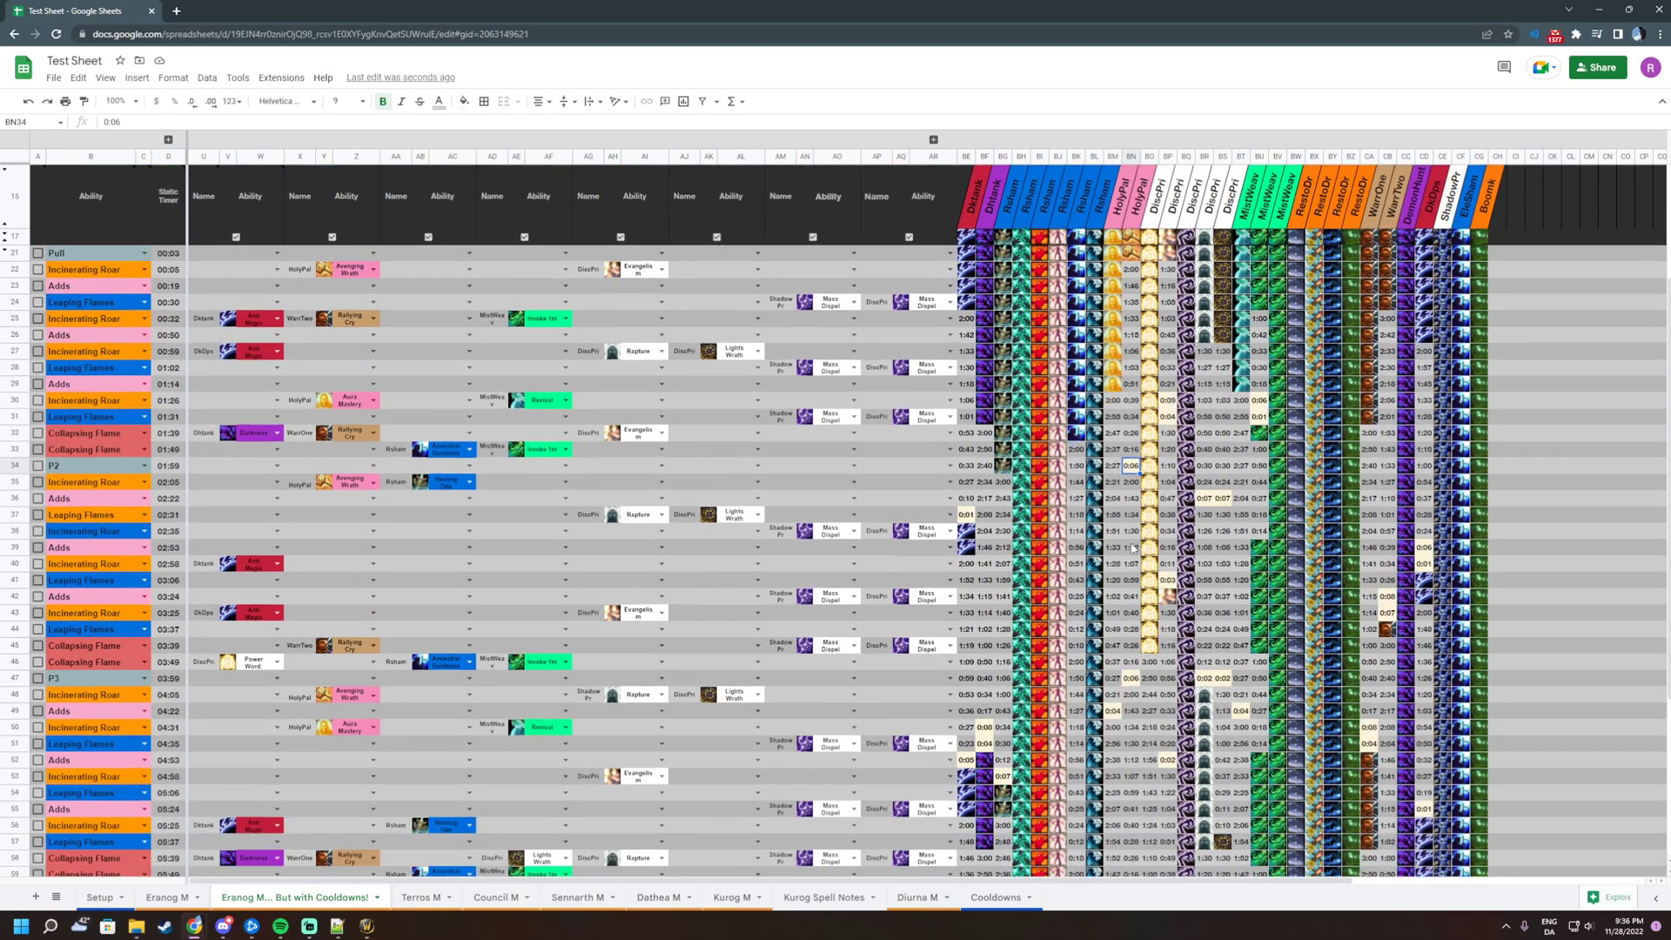
Try copying the DiscPri Mass Dispel assignment from 02:35 into the 02:58 Incinerating Roar row, and clear it again
{"action": "left_click_drag", "start_coordinate": [945, 418], "coordinate": [875, 418]}
{"action": "key", "text": "ctrl+c"}
{"action": "left_click", "coordinate": [875, 455]}
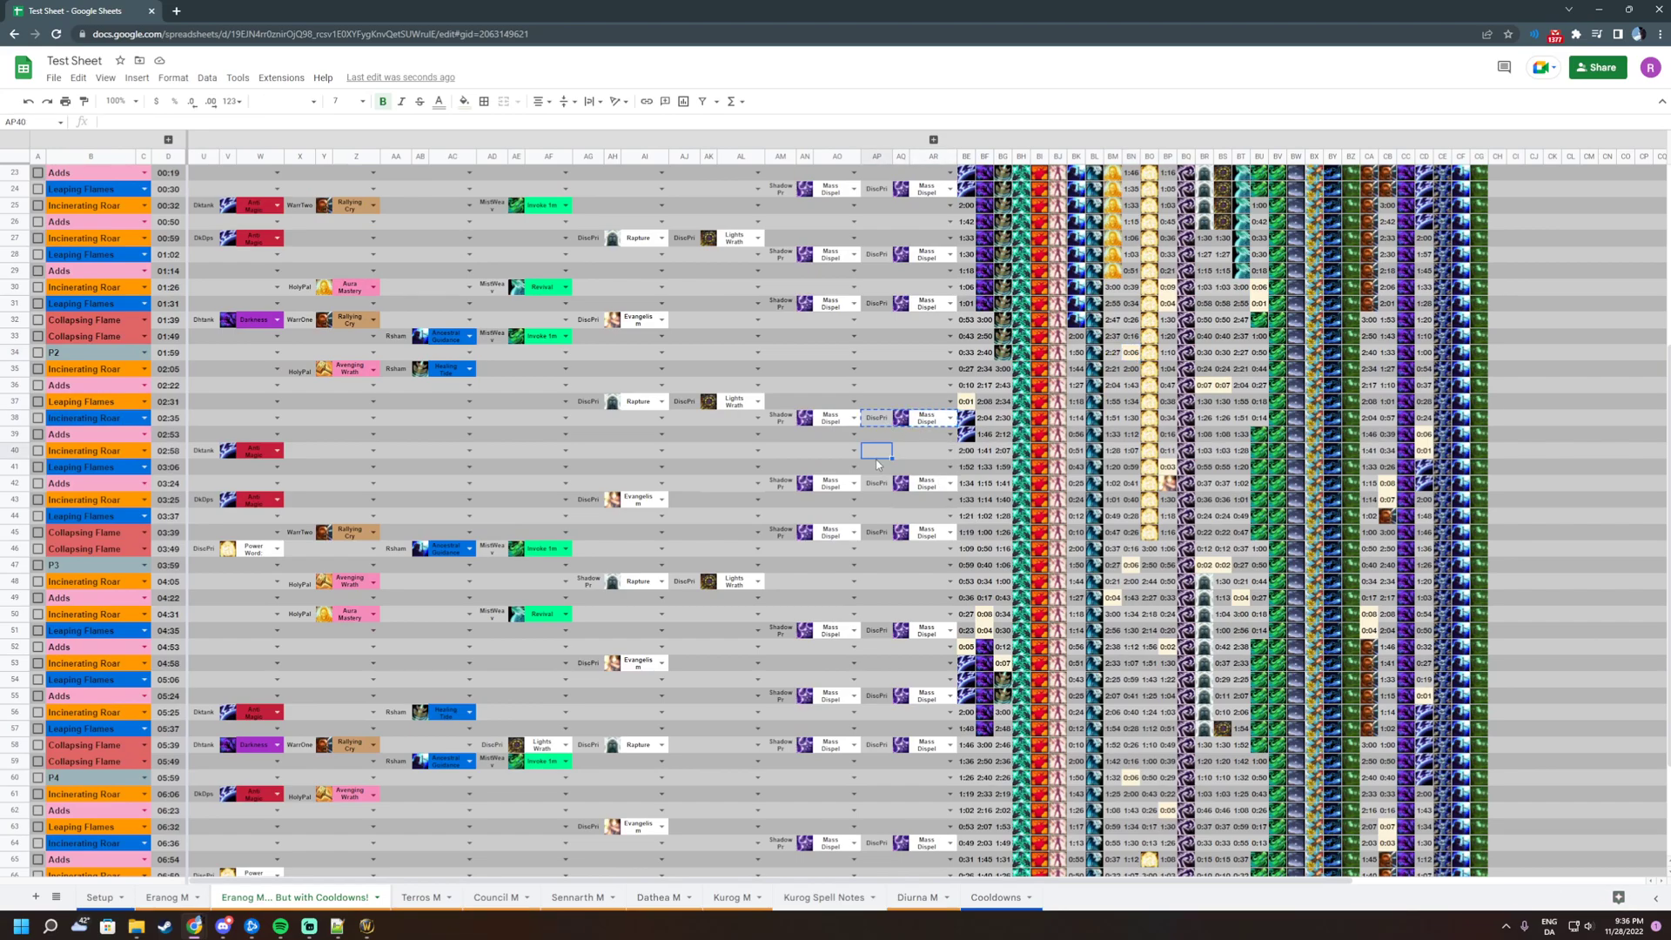
{"action": "key", "text": "ctrl+v"}
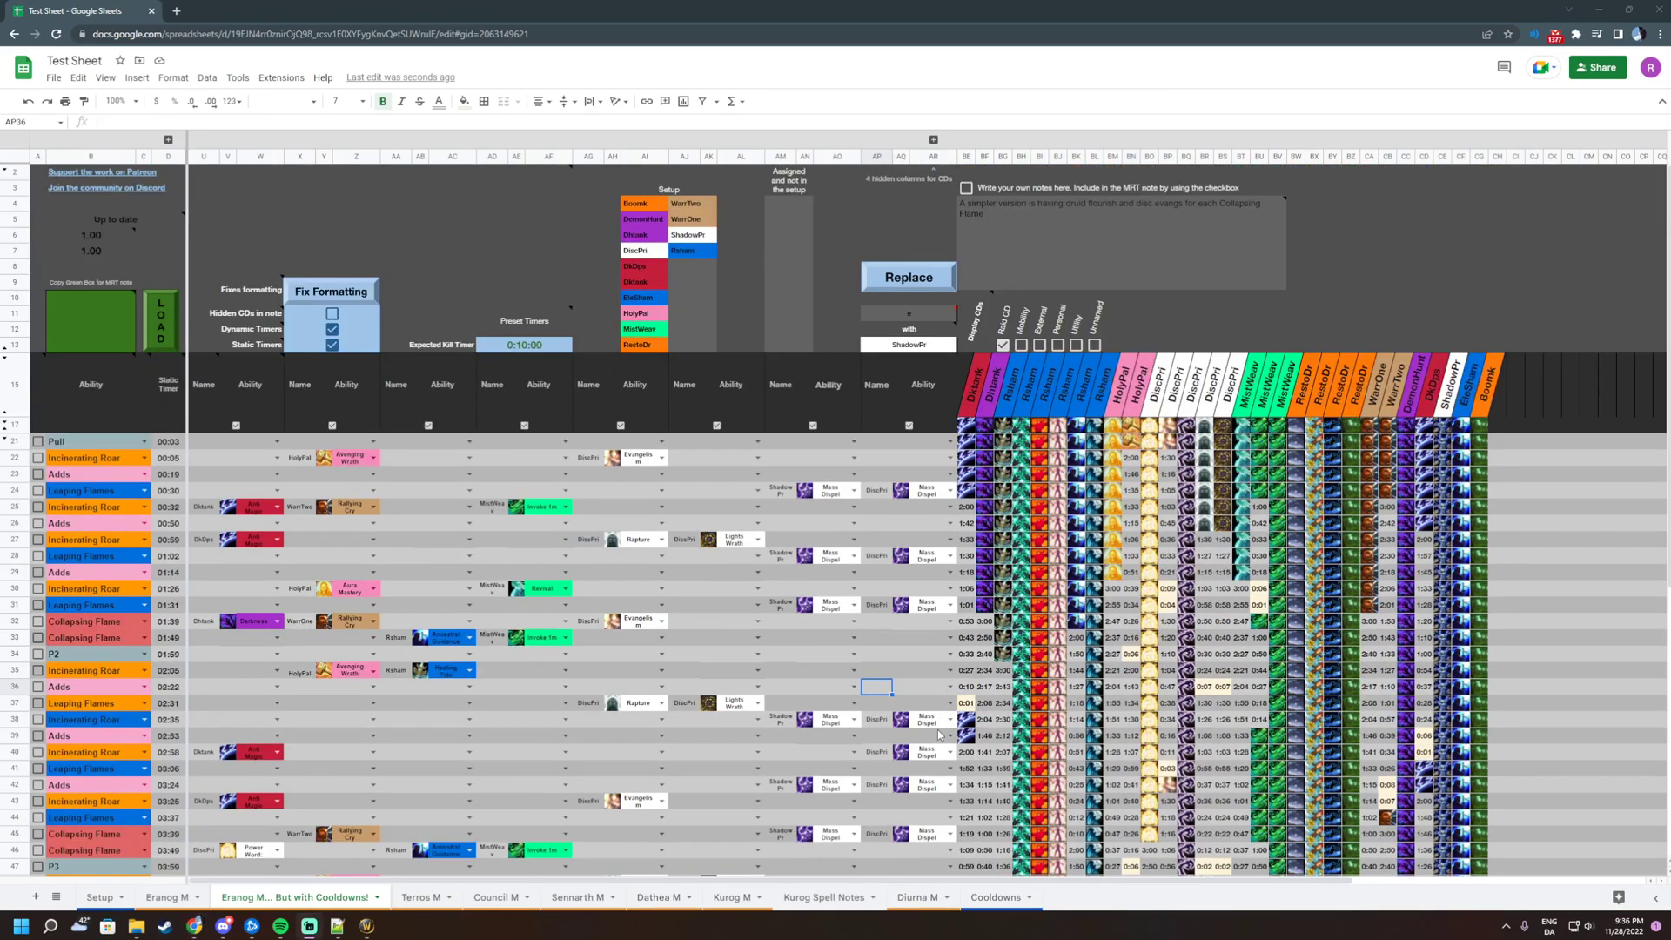
{"action": "left_click_drag", "start_coordinate": [935, 754], "coordinate": [878, 754]}
{"action": "key", "text": "Delete"}
Copy the Rsham Ancestral Guidance assignment from the 01:49 Collapsing Flame row to the 02:31 Leaping Flames row
{"action": "left_click", "coordinate": [932, 638]}
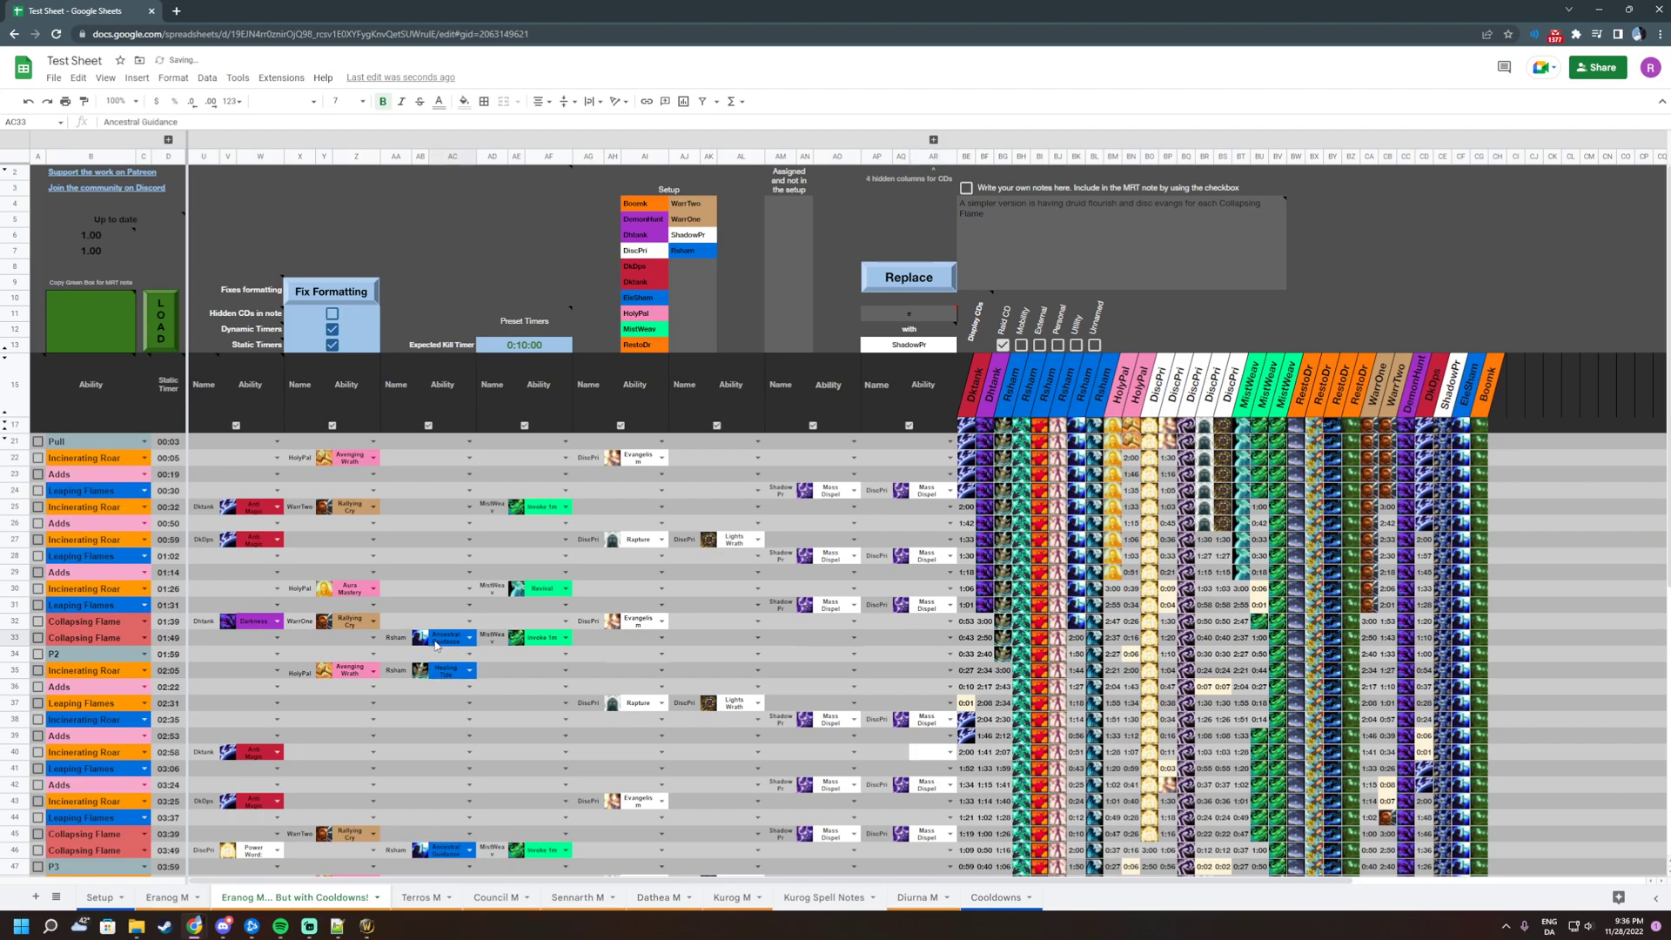
{"action": "left_click", "coordinate": [394, 705]}
{"action": "type", "text": "Rsham\t\tAncestral Guidance"}
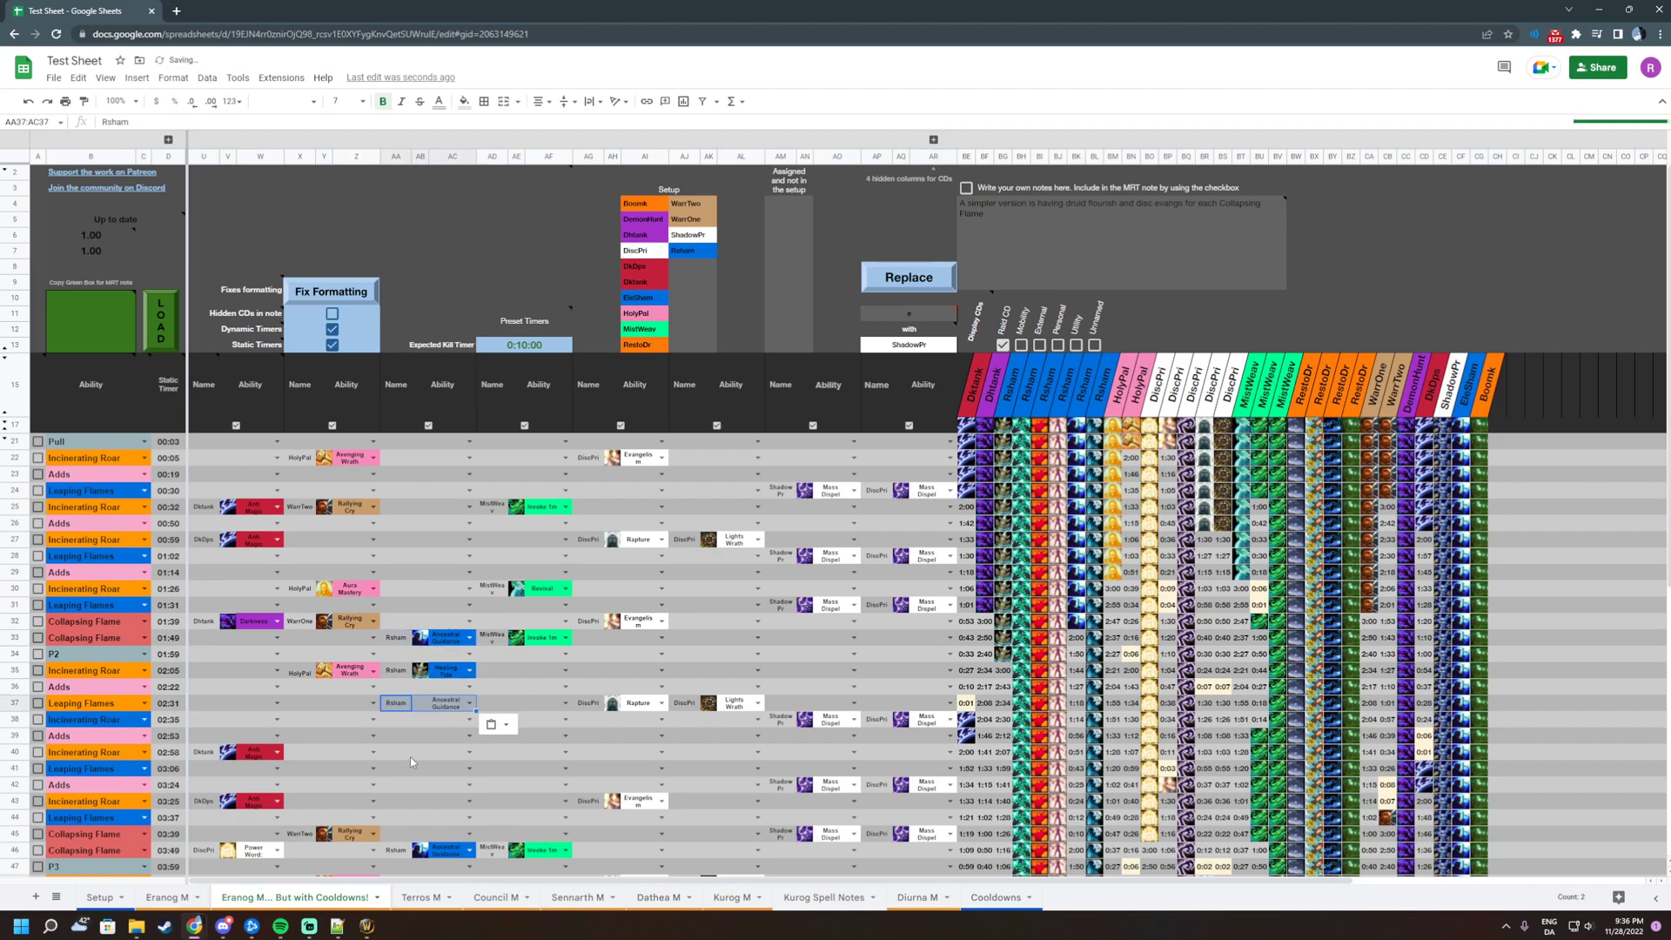
{"action": "left_click", "coordinate": [168, 638]}
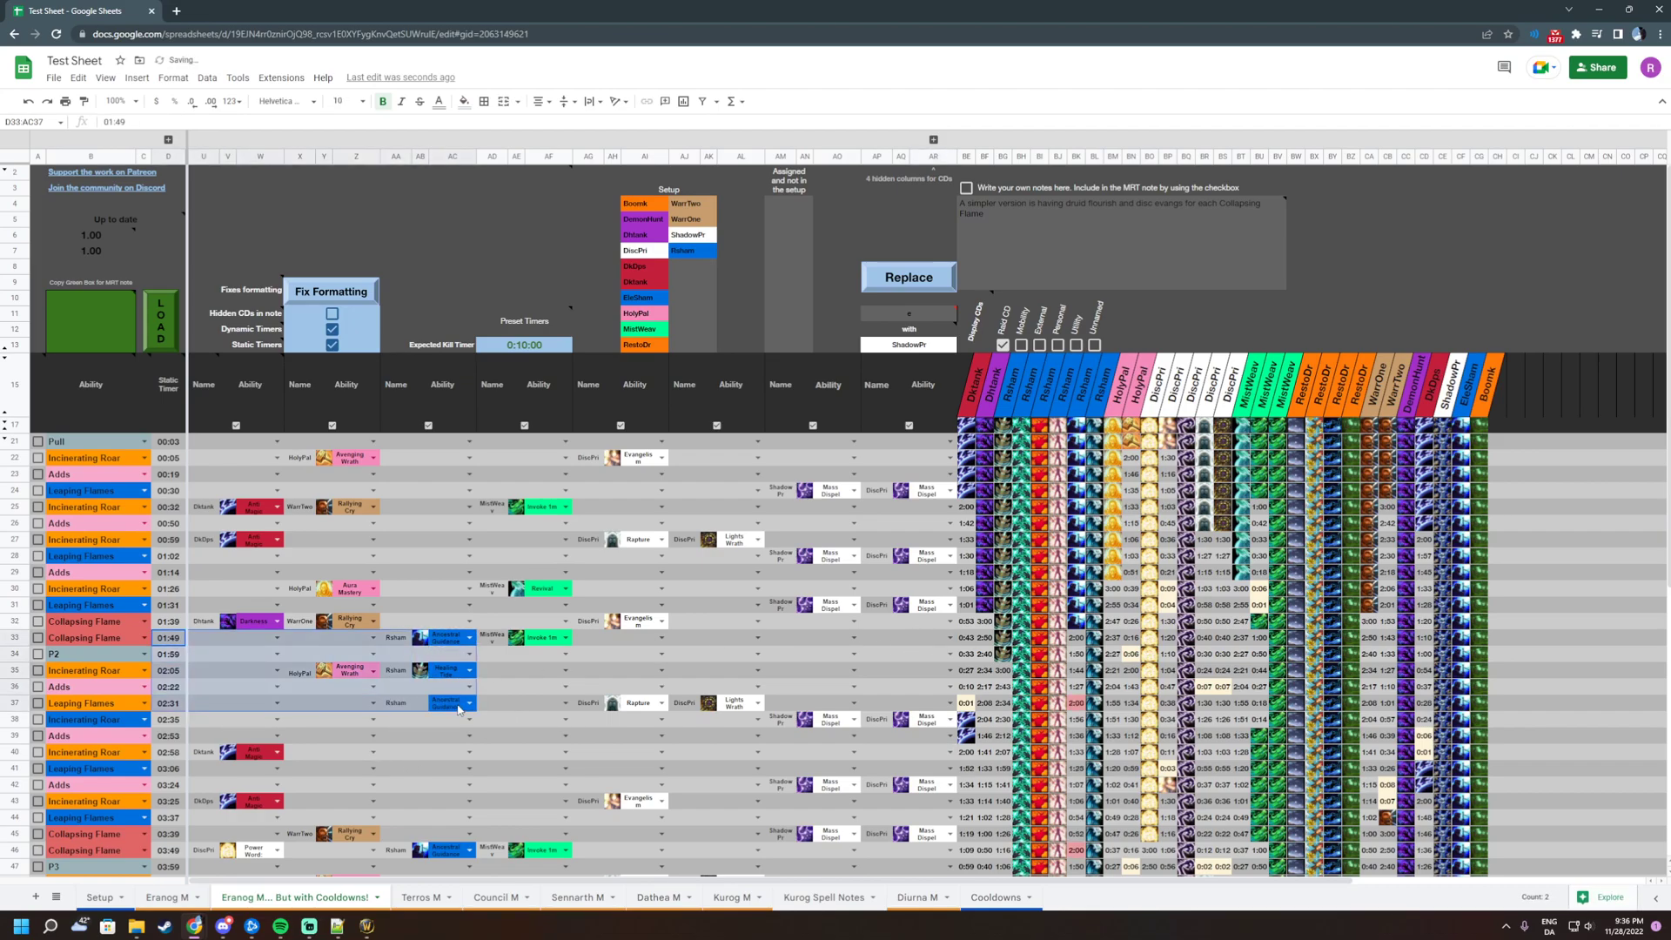
{"action": "left_click", "coordinate": [451, 751]}
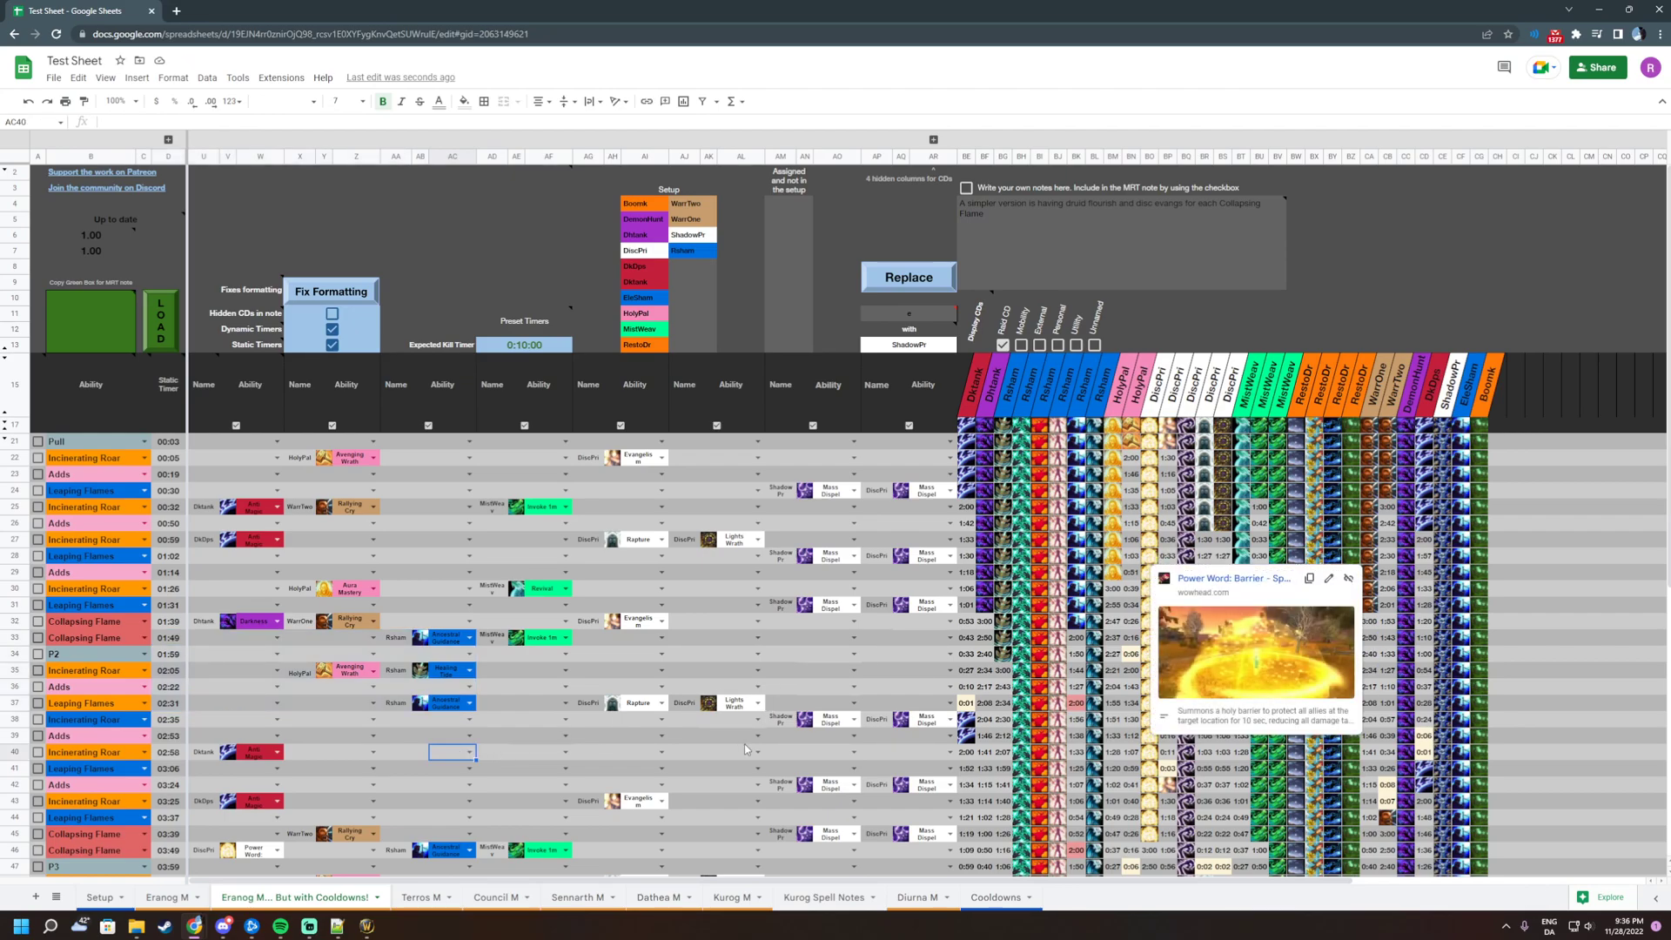
Inspect the Ancestral Guidance tracker cell on the 02:31 row and compare it with the Rsham assignments
{"action": "left_click", "coordinate": [854, 675]}
{"action": "scroll", "coordinate": [856, 683], "scroll_direction": "down", "scroll_amount": 5}
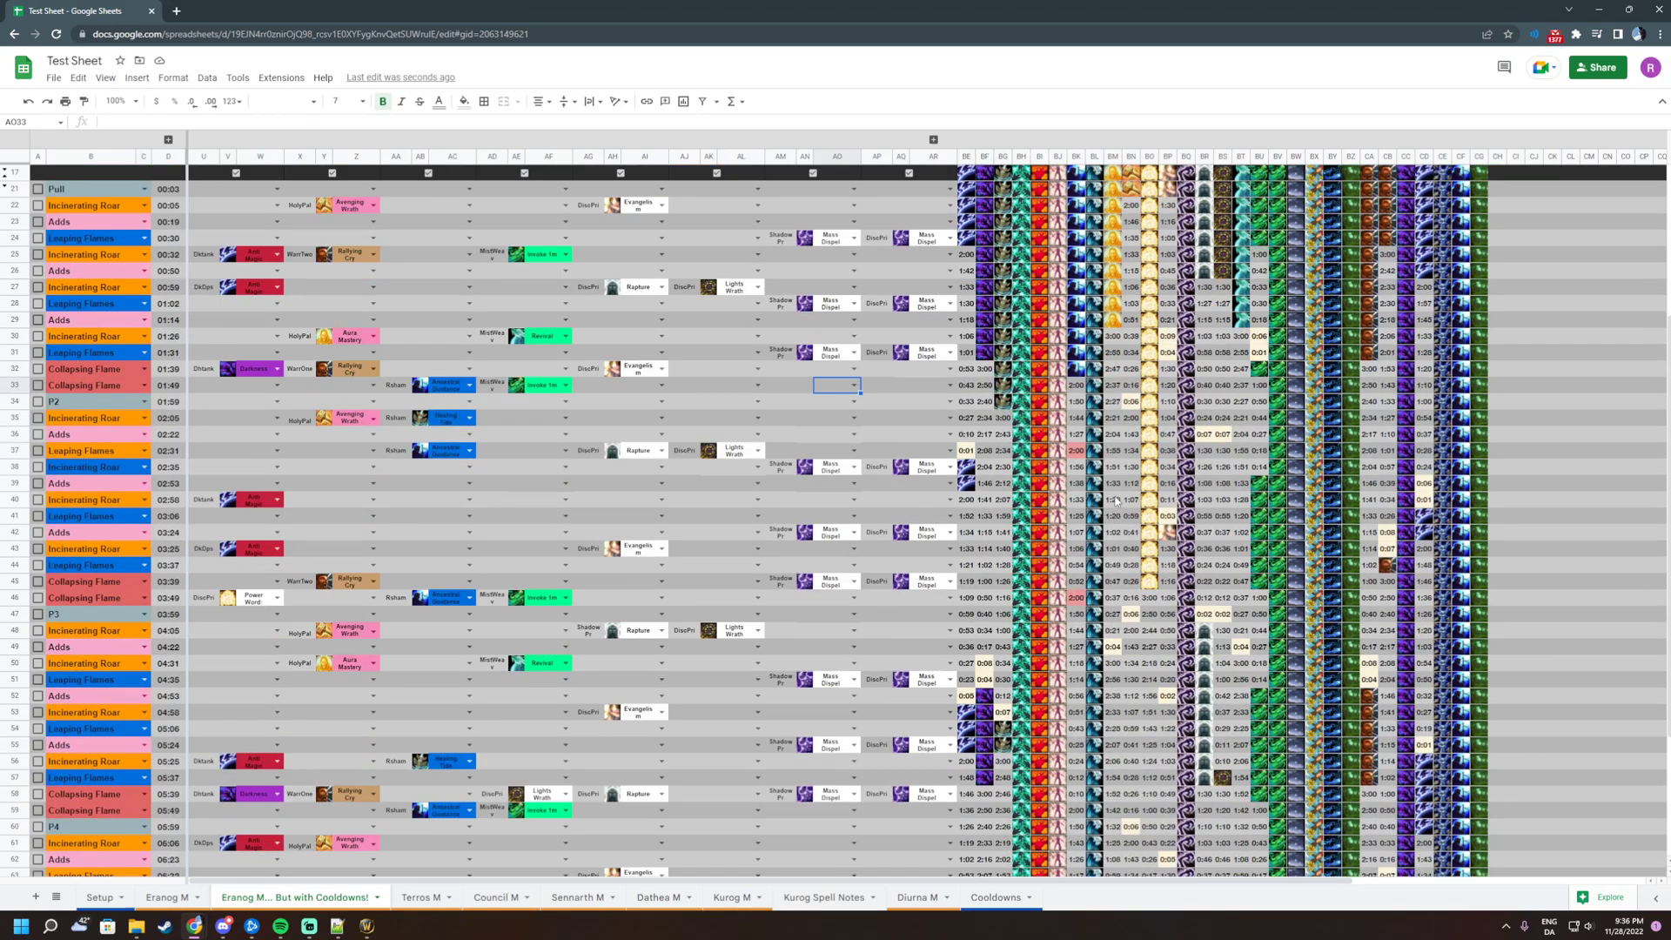
{"action": "left_click", "coordinate": [1078, 452]}
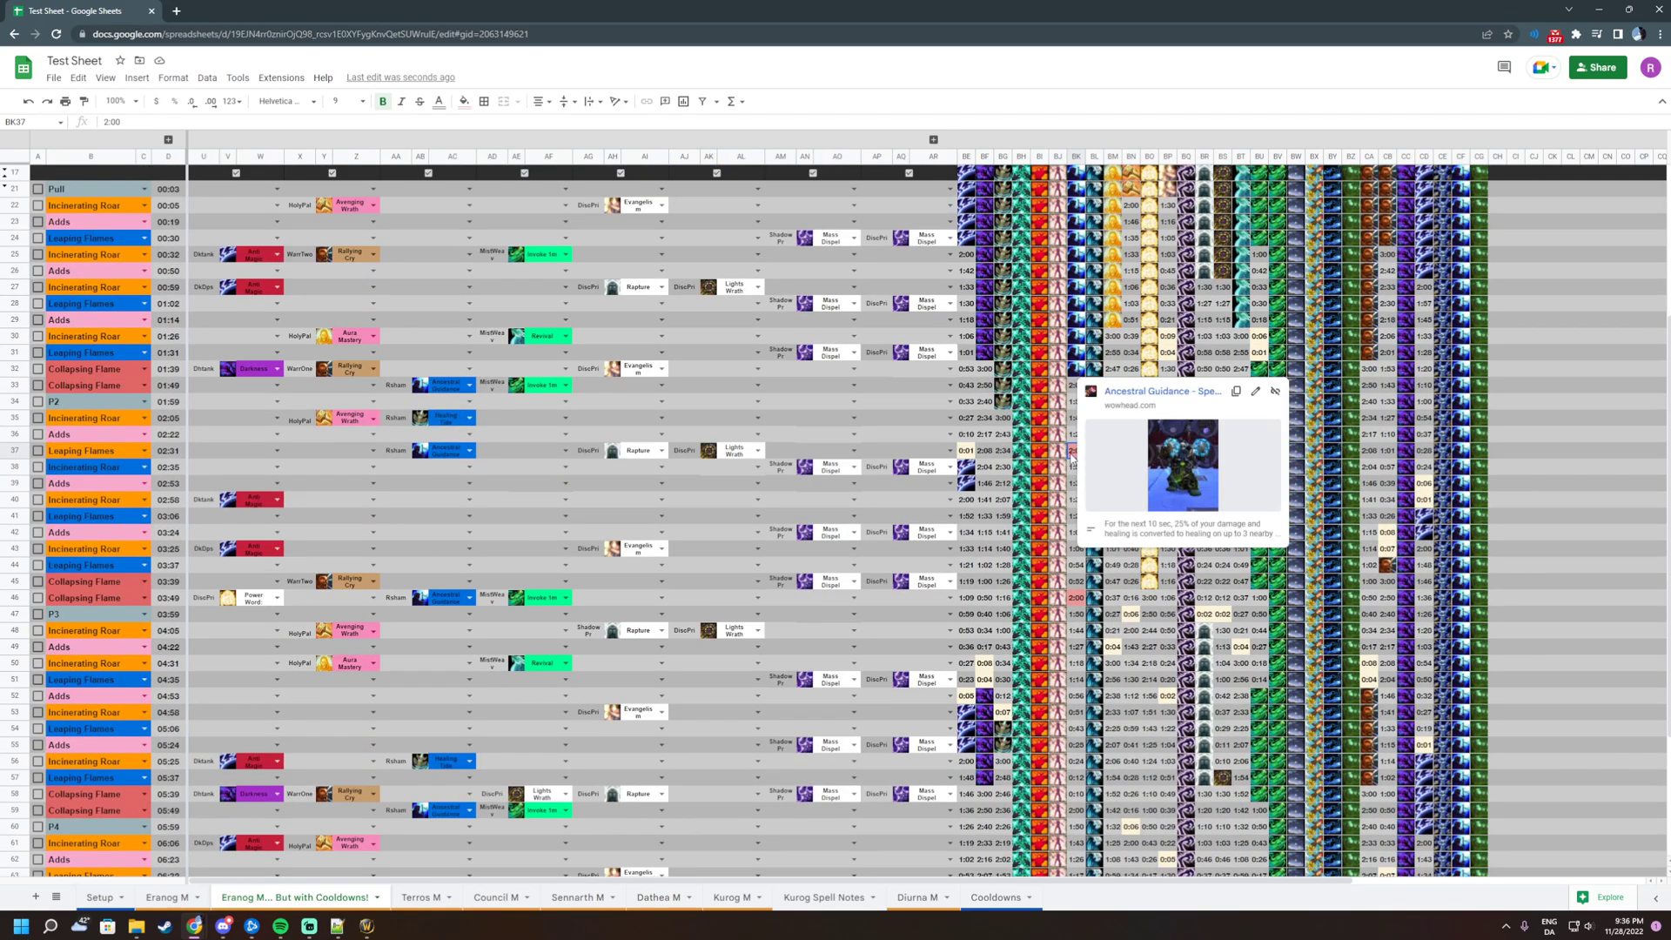
{"action": "left_click_drag", "start_coordinate": [1078, 452], "coordinate": [406, 456]}
{"action": "left_click", "coordinate": [406, 456]}
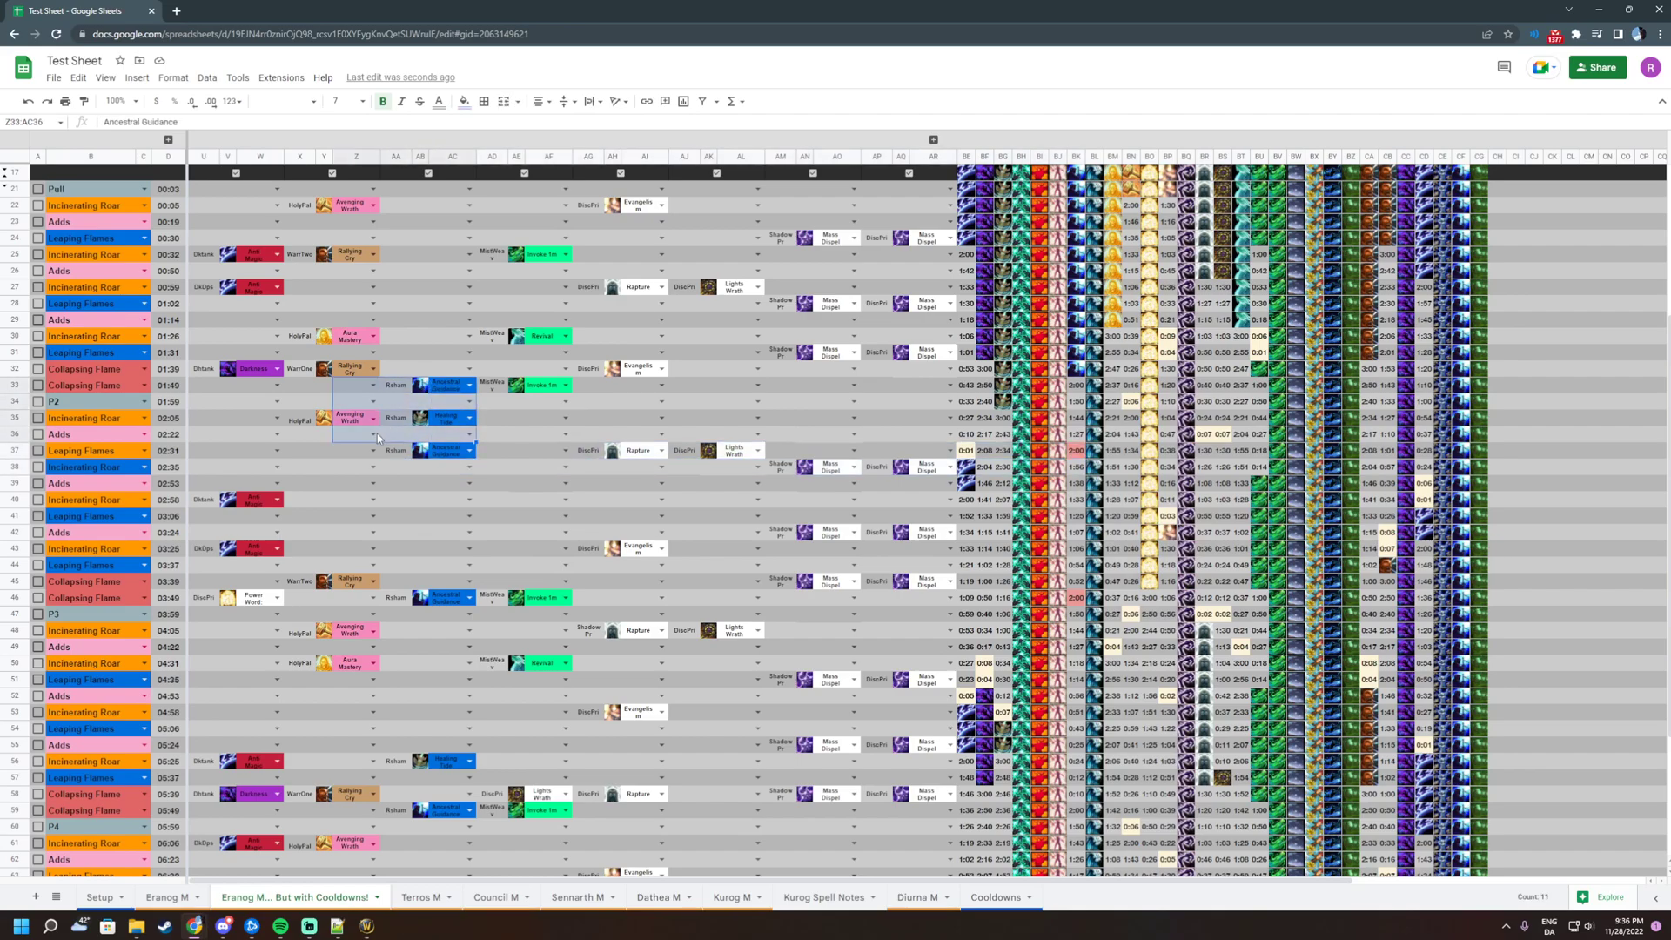
{"action": "left_click", "coordinate": [395, 502]}
Clear the Rsham Ancestral Guidance assignment from the 02:31 Leaping Flames row and check its tracker cell at 03:49
{"action": "left_click_drag", "start_coordinate": [446, 452], "coordinate": [394, 456]}
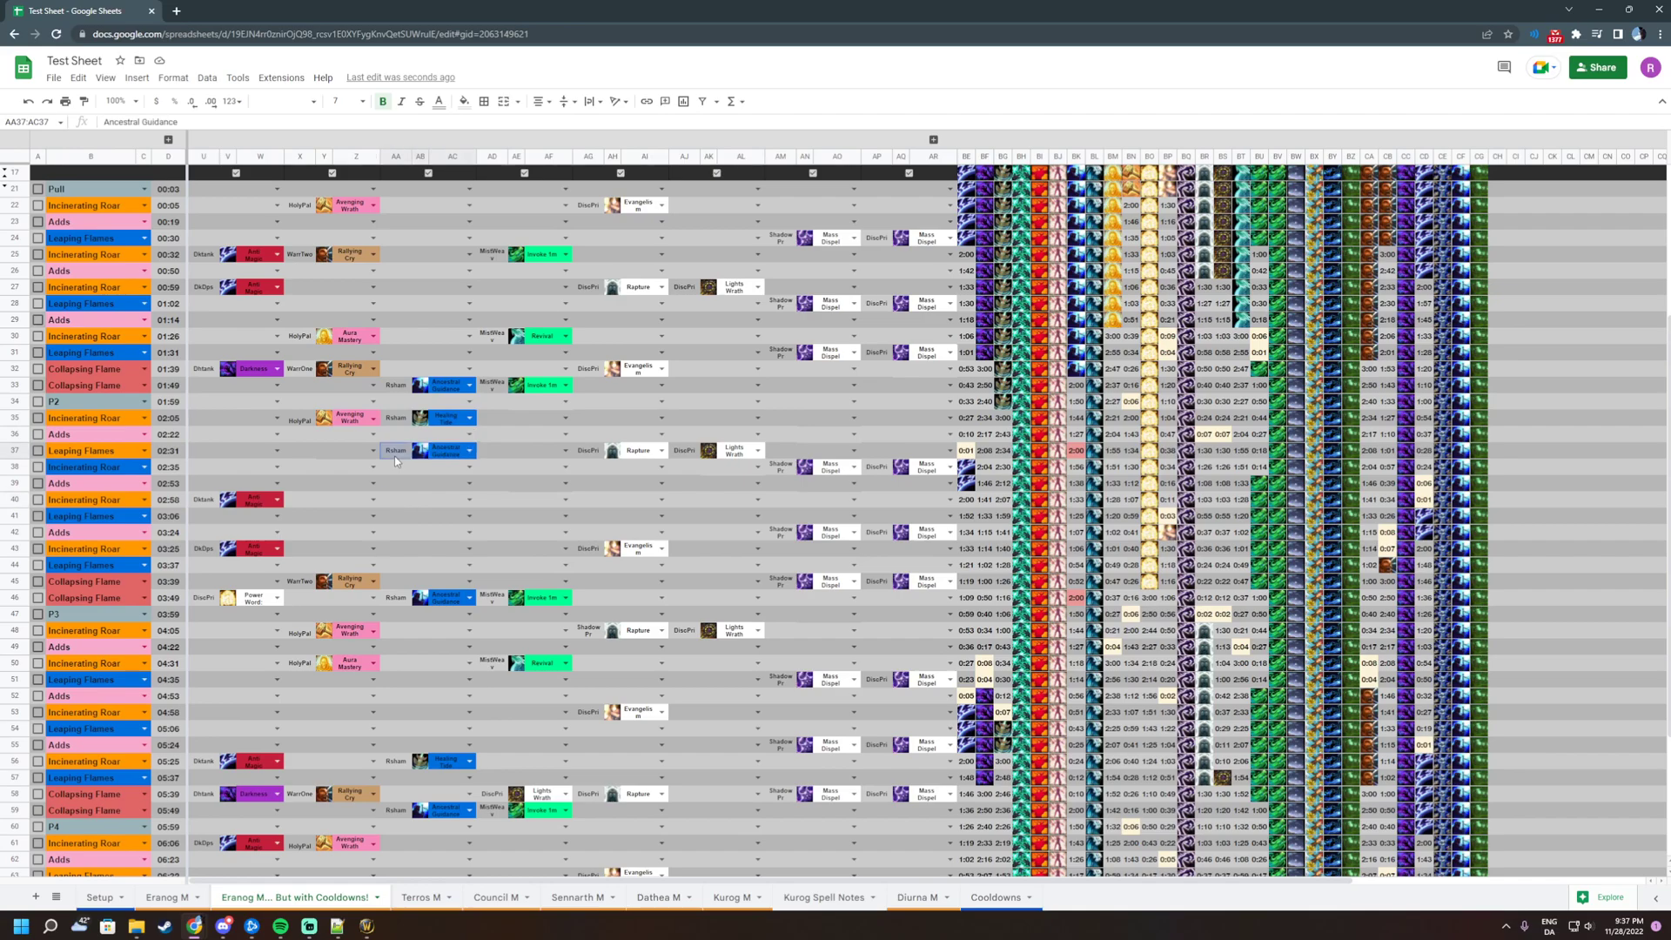
{"action": "key", "text": "Delete"}
{"action": "left_click", "coordinate": [1076, 599]}
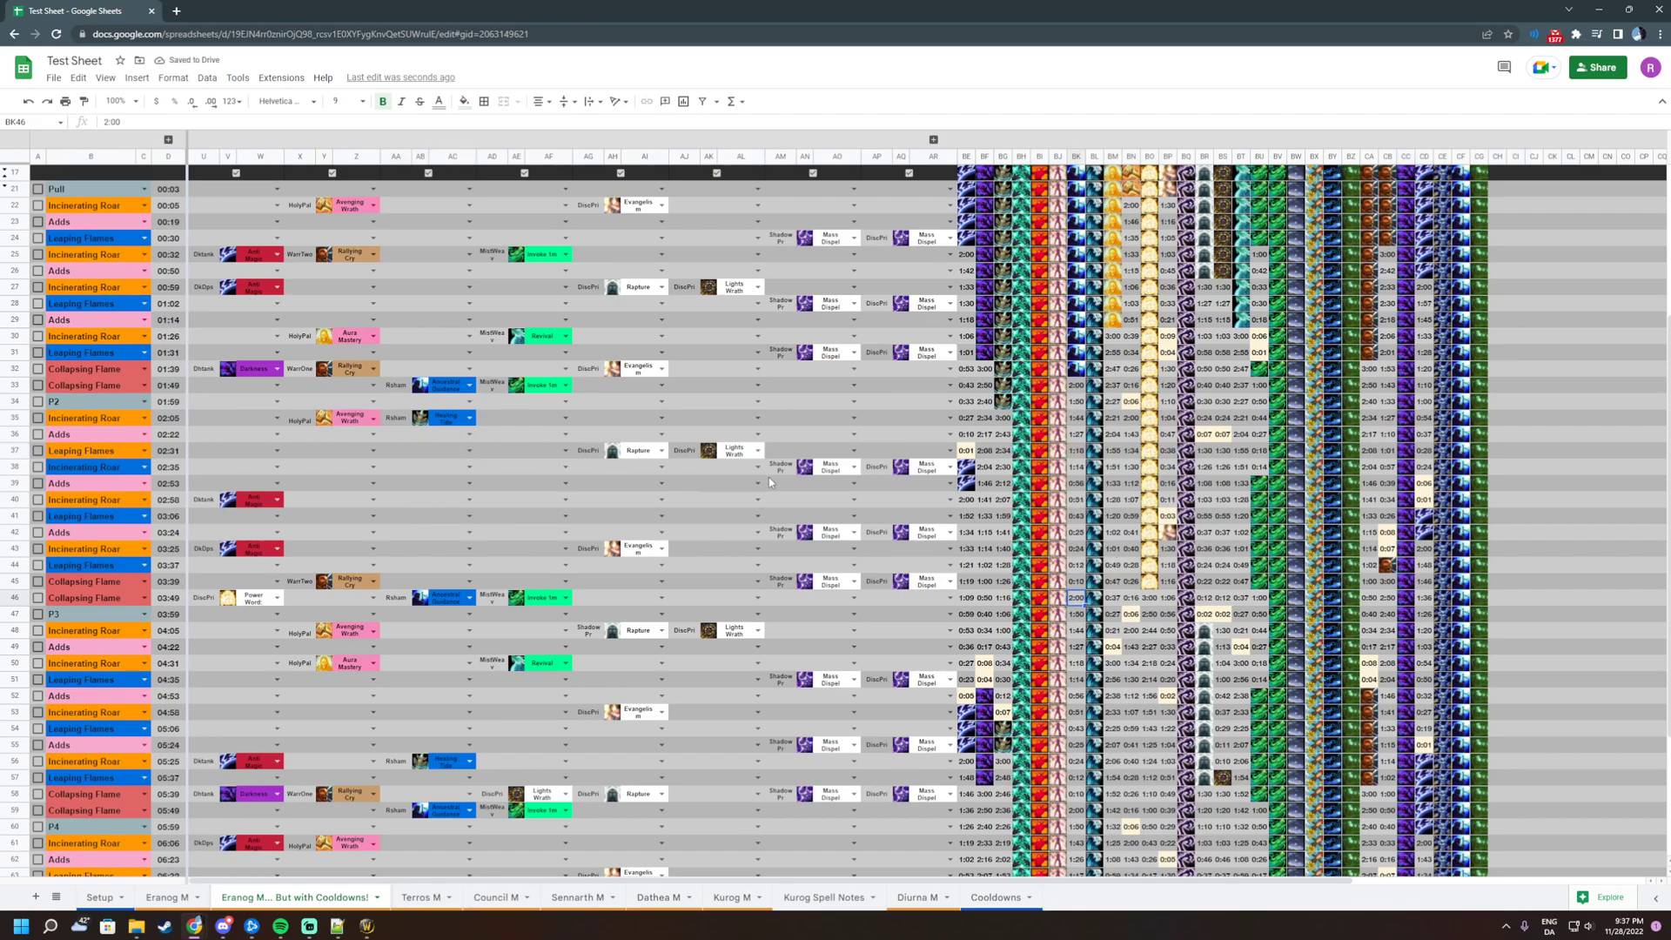
{"action": "left_click", "coordinate": [726, 563]}
Look at the Rsham tracker column's Ancestral Guidance spell preview and the Nature's Vigil preview
{"action": "scroll", "coordinate": [735, 565], "scroll_direction": "up", "scroll_amount": 5}
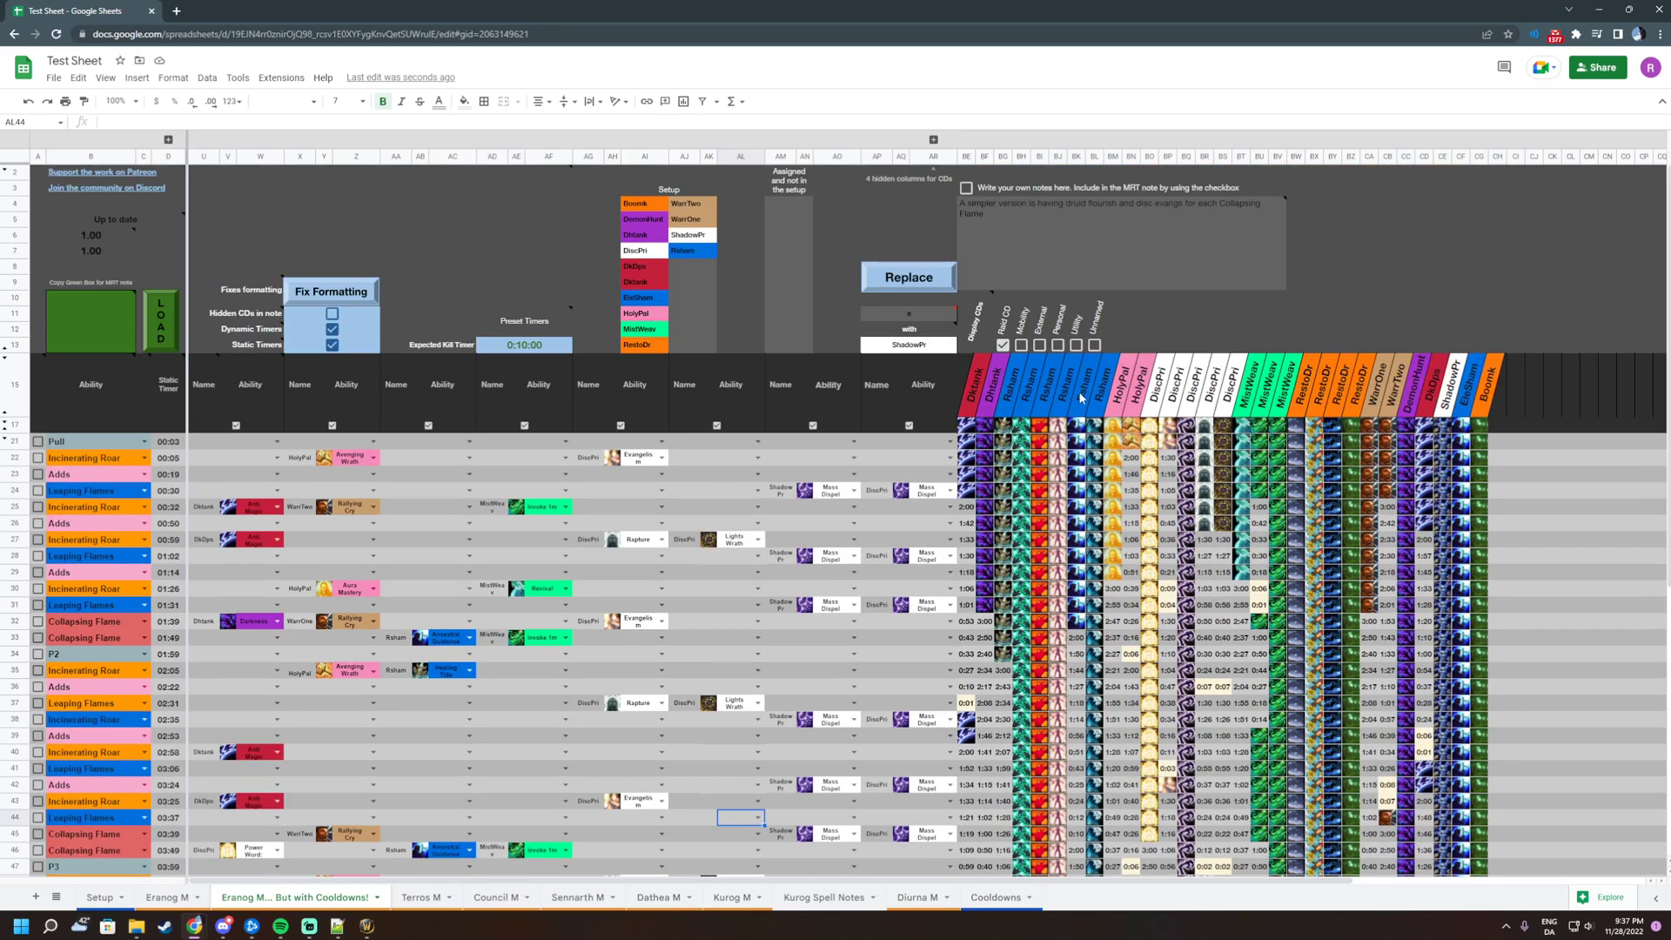
{"action": "left_click", "coordinate": [1078, 393]}
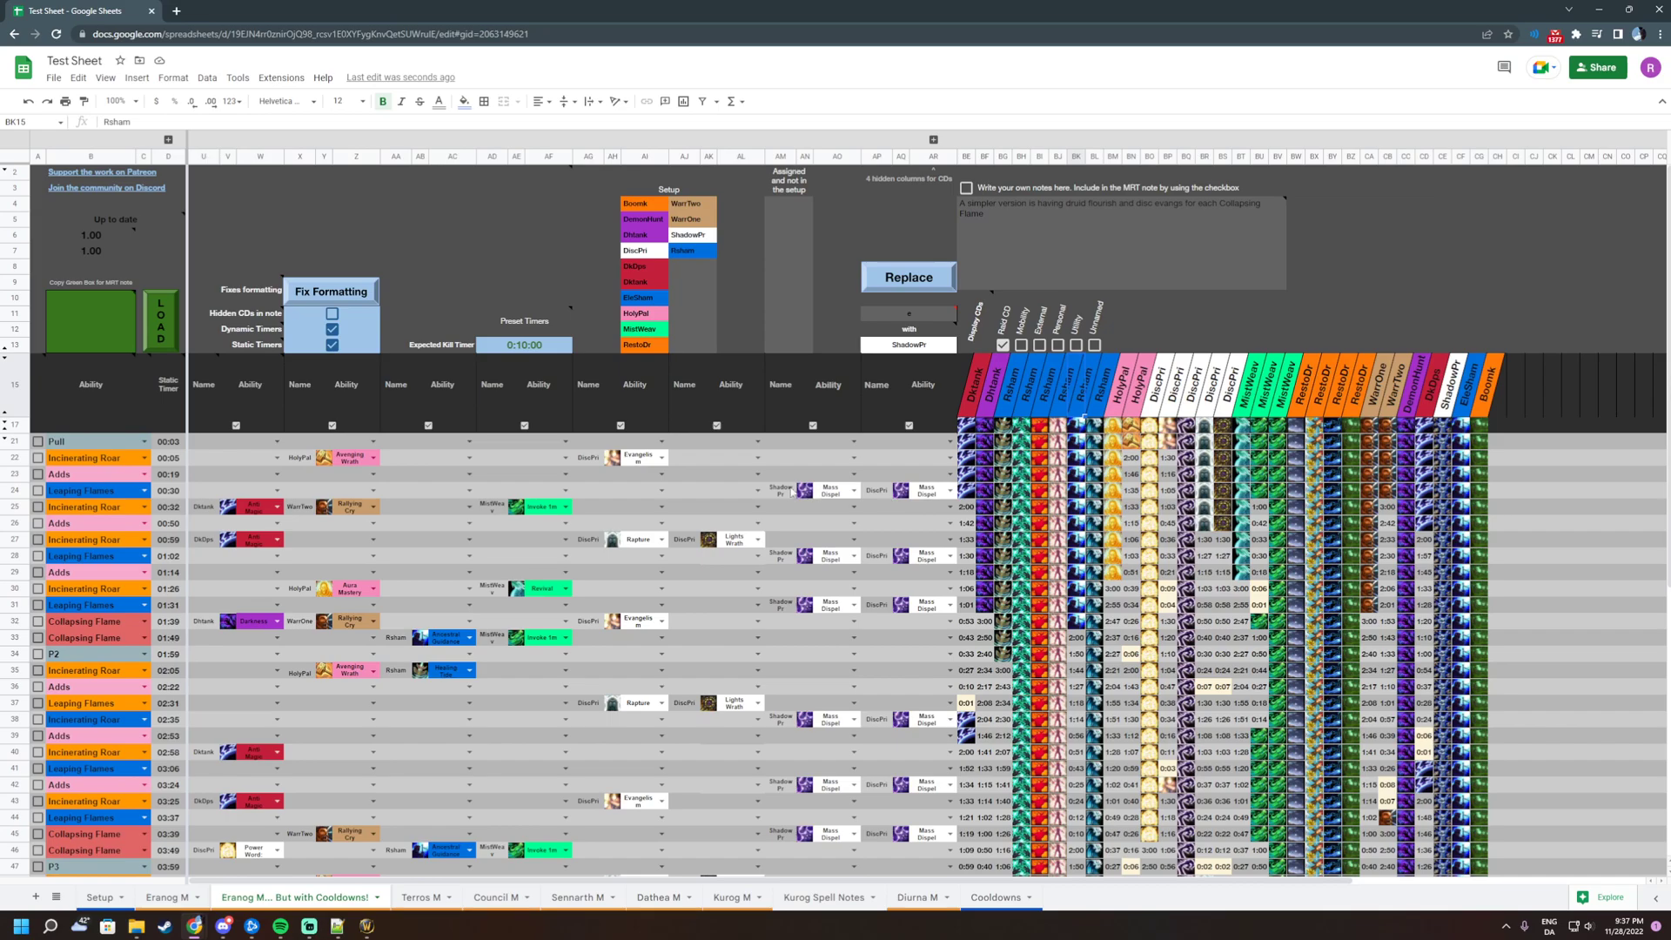
{"action": "mouse_move", "coordinate": [1080, 426]}
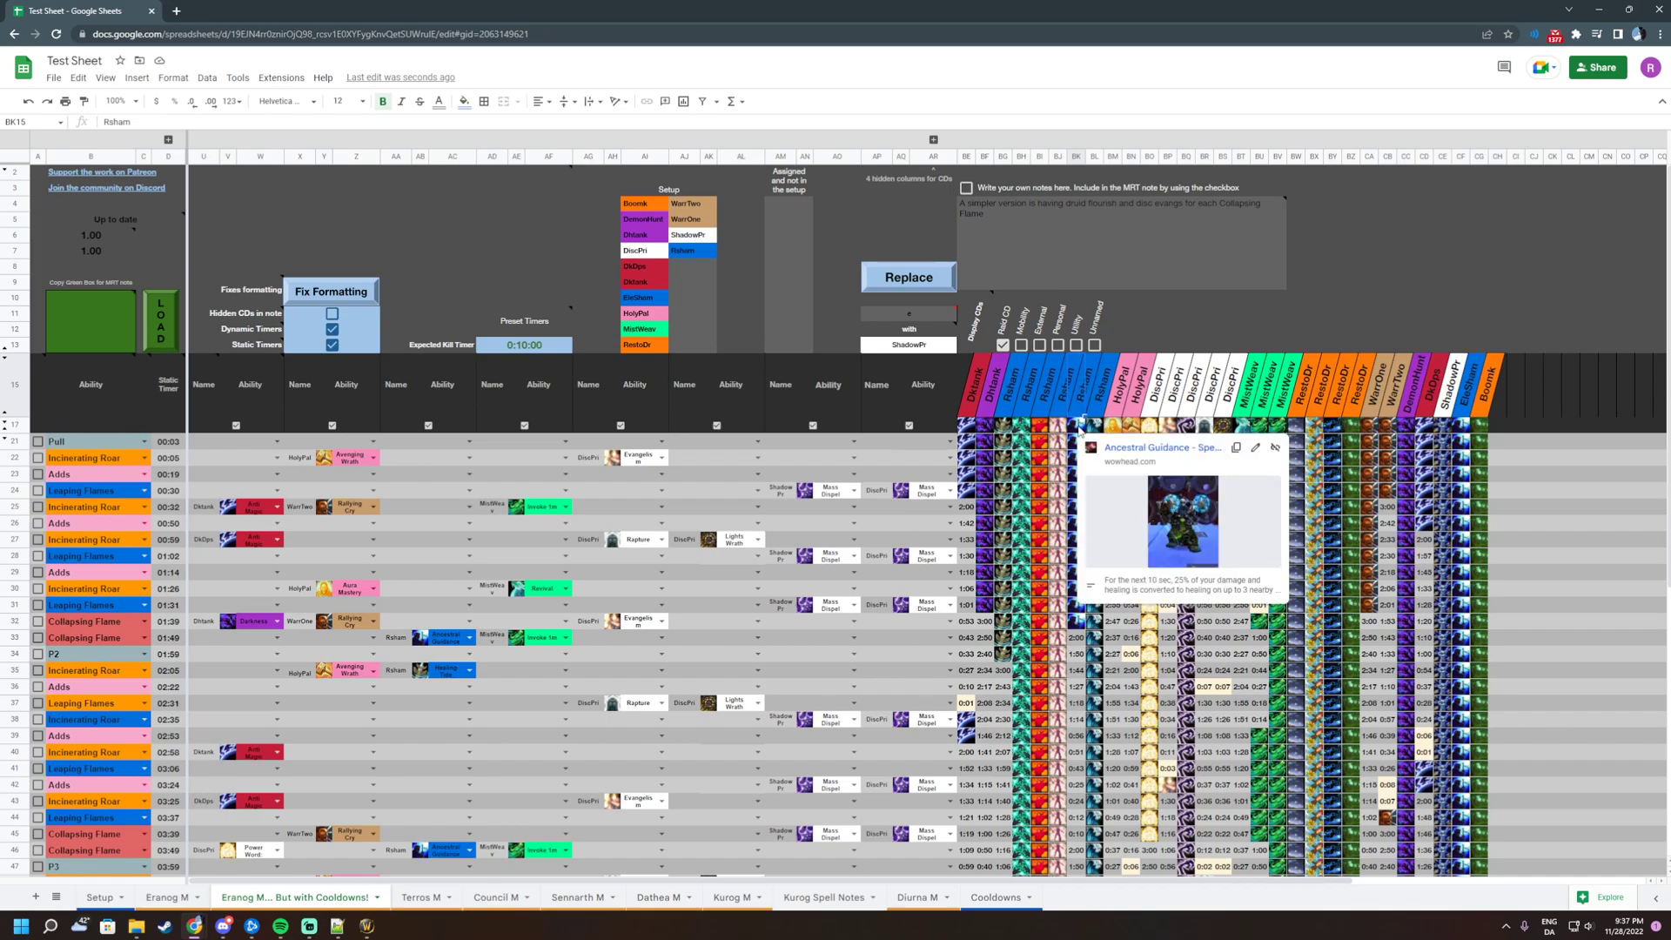
{"action": "left_click", "coordinate": [1590, 511]}
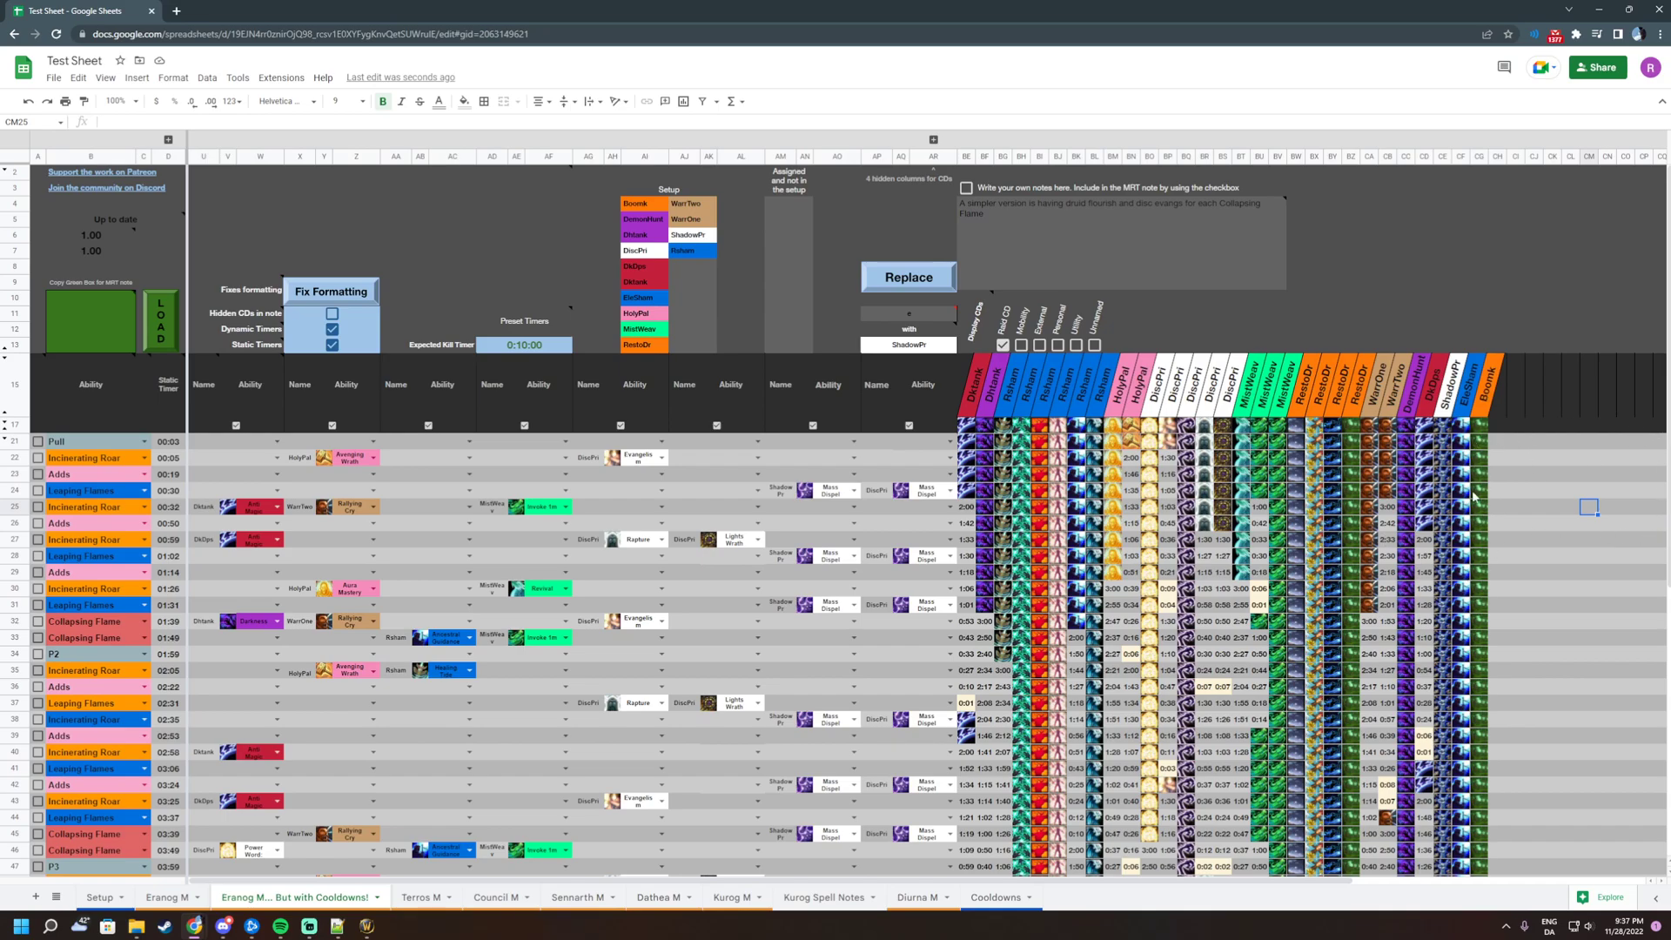
{"action": "mouse_move", "coordinate": [1477, 477]}
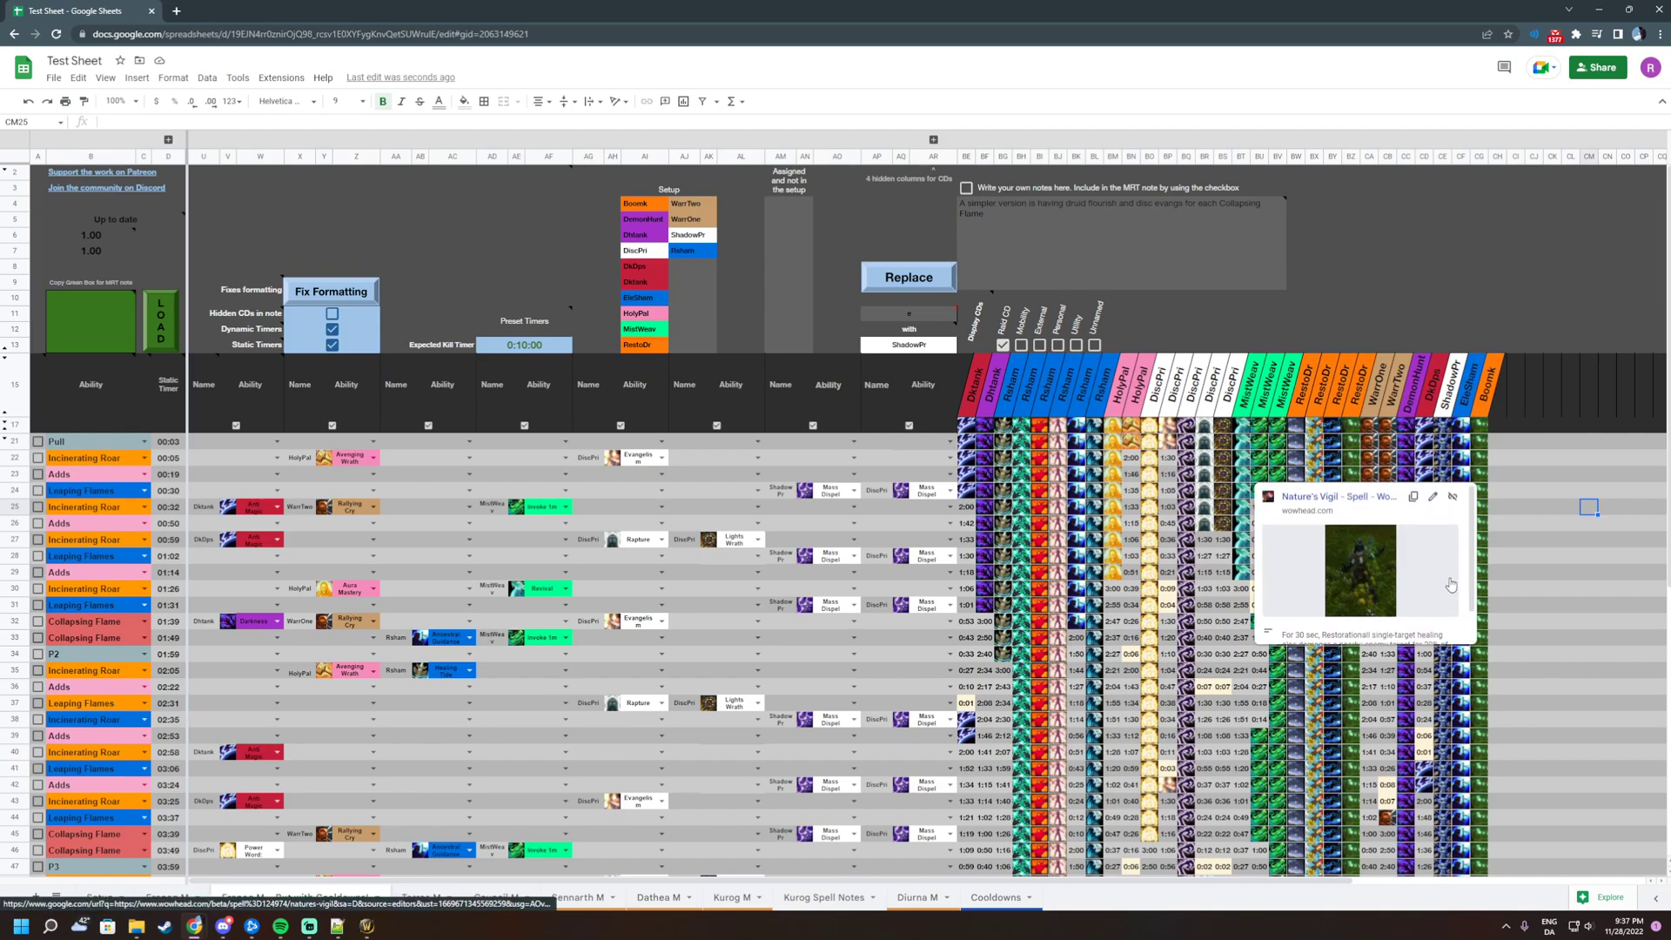
{"action": "left_click", "coordinate": [1549, 495]}
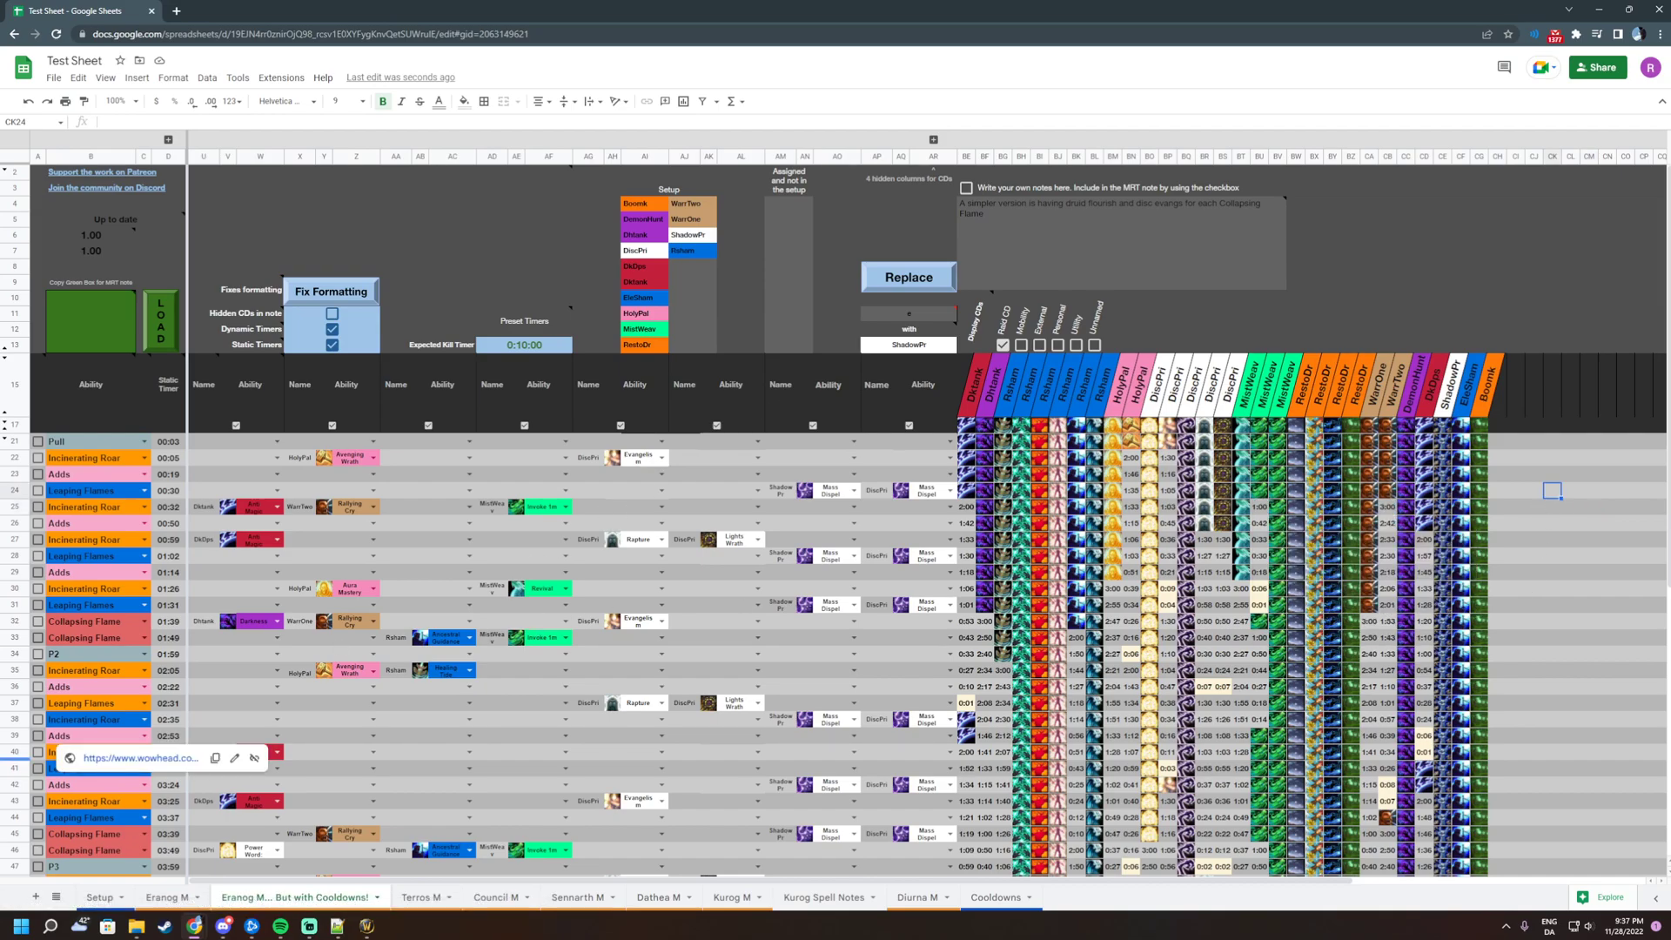
{"action": "mouse_move", "coordinate": [910, 426]}
{"action": "left_mouse_down"}
{"action": "mouse_move", "coordinate": [217, 428]}
{"action": "mouse_move", "coordinate": [905, 432]}
{"action": "left_mouse_up"}
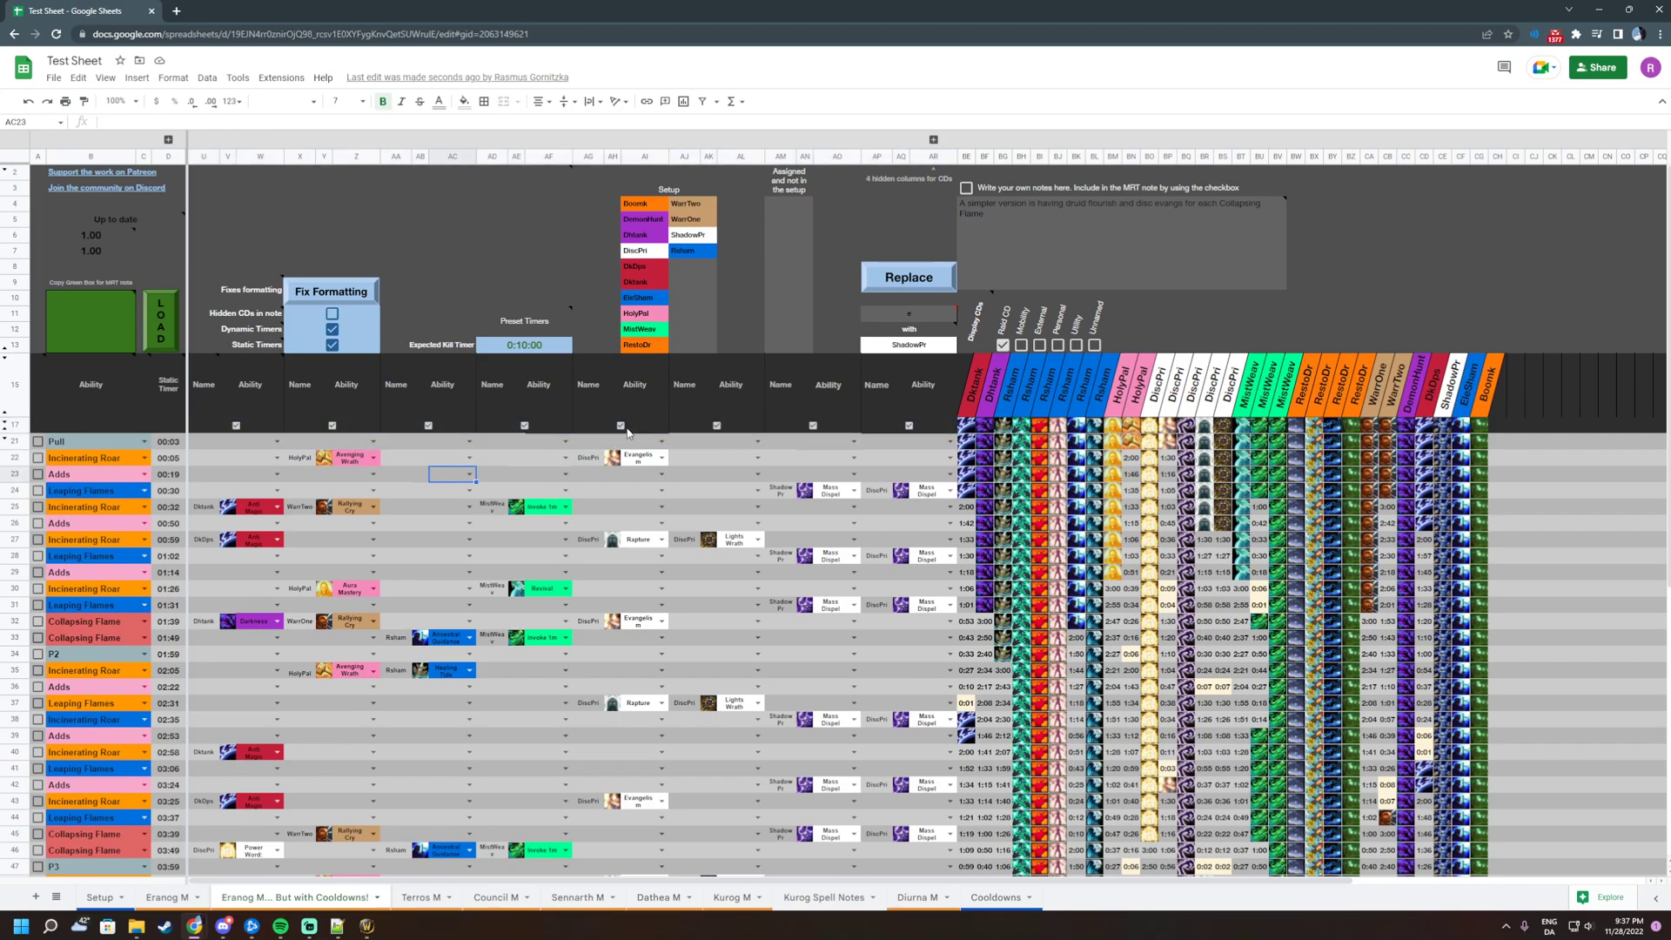
Untick the row 17 checkbox of the AG:AI assignment column and highlight that column's Name and Ability cells
{"action": "left_click", "coordinate": [621, 426]}
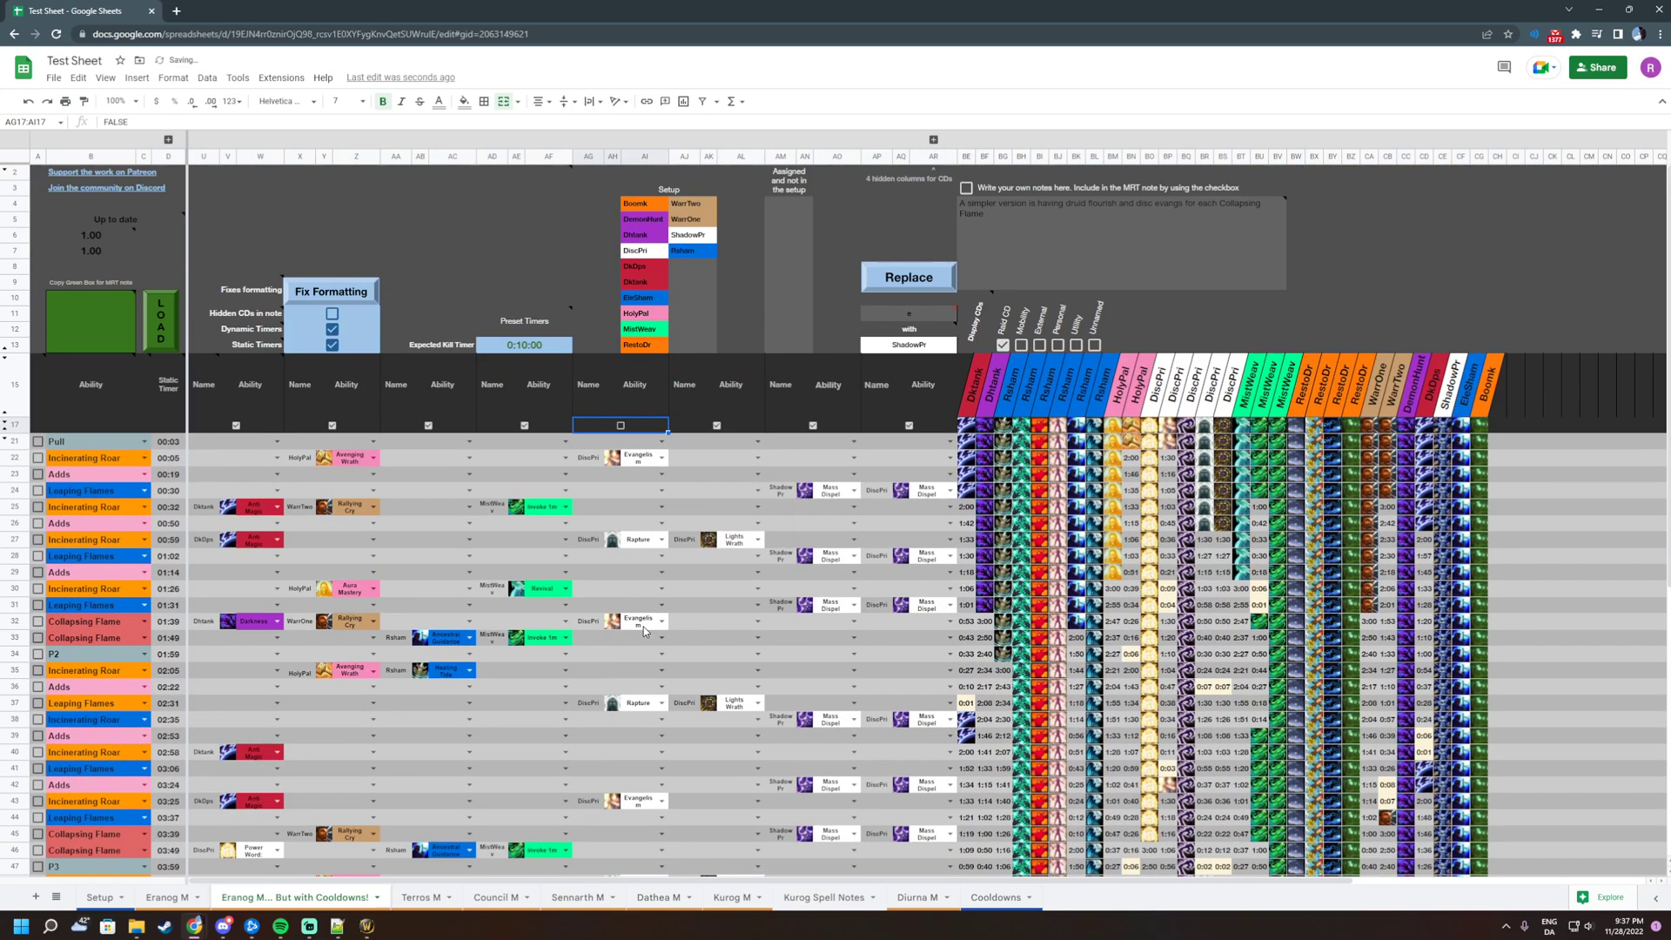
{"action": "left_click", "coordinate": [730, 477]}
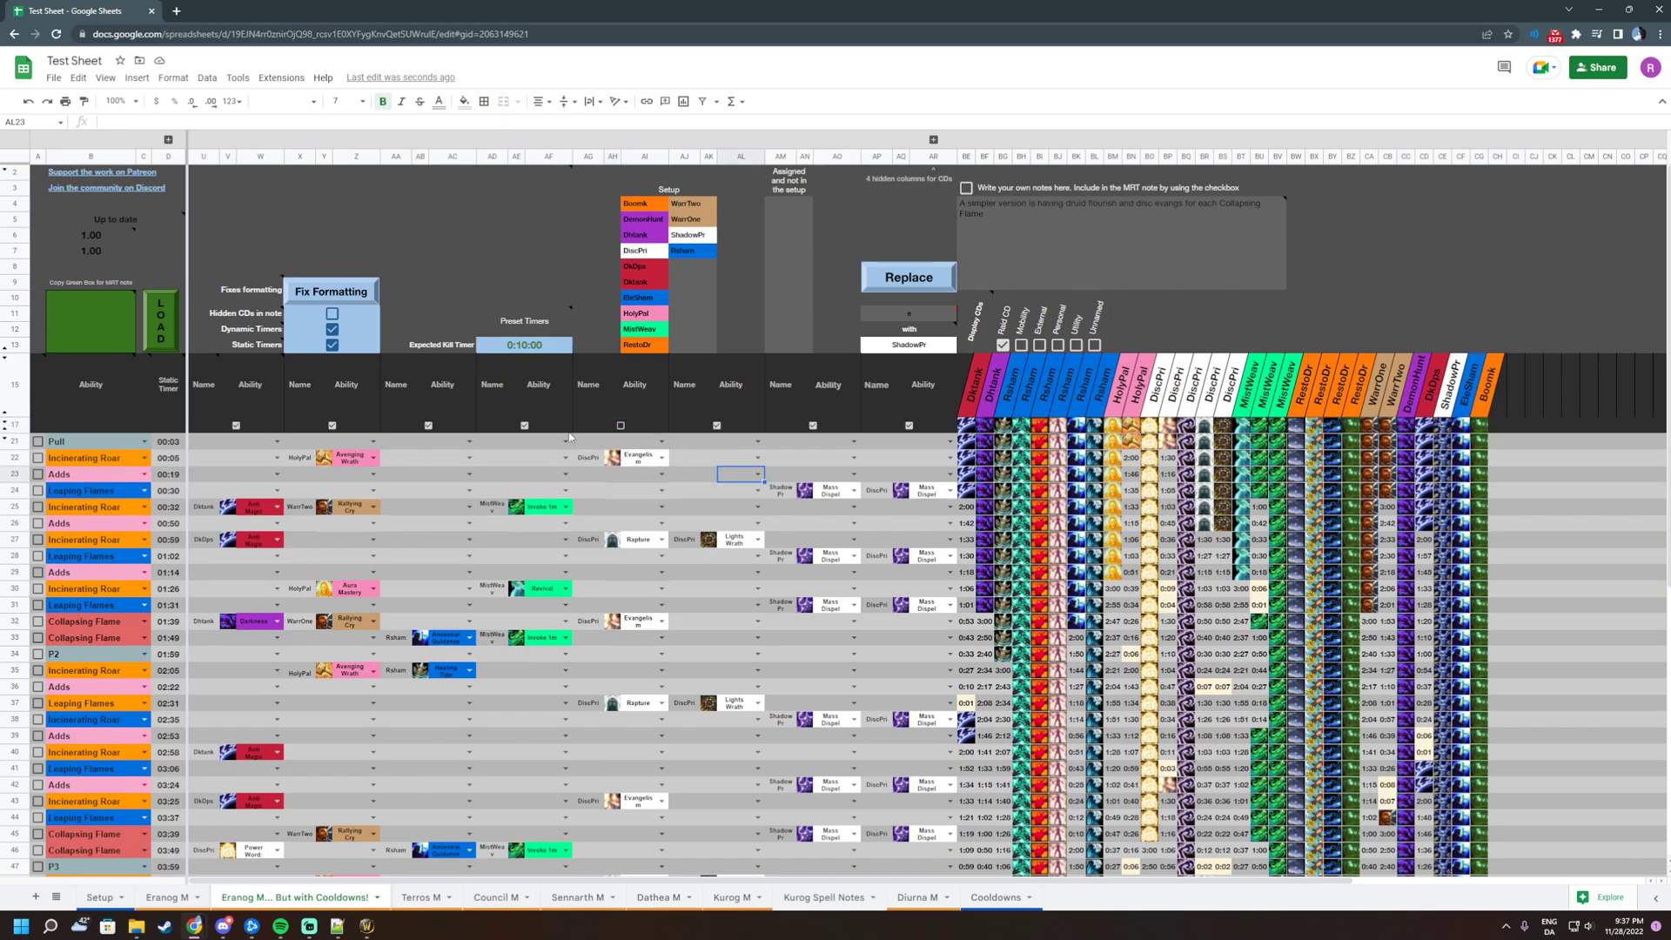
{"action": "left_click", "coordinate": [758, 458]}
{"action": "left_click_drag", "start_coordinate": [589, 441], "coordinate": [663, 756]}
{"action": "scroll", "coordinate": [732, 536], "scroll_direction": "up", "scroll_amount": 6}
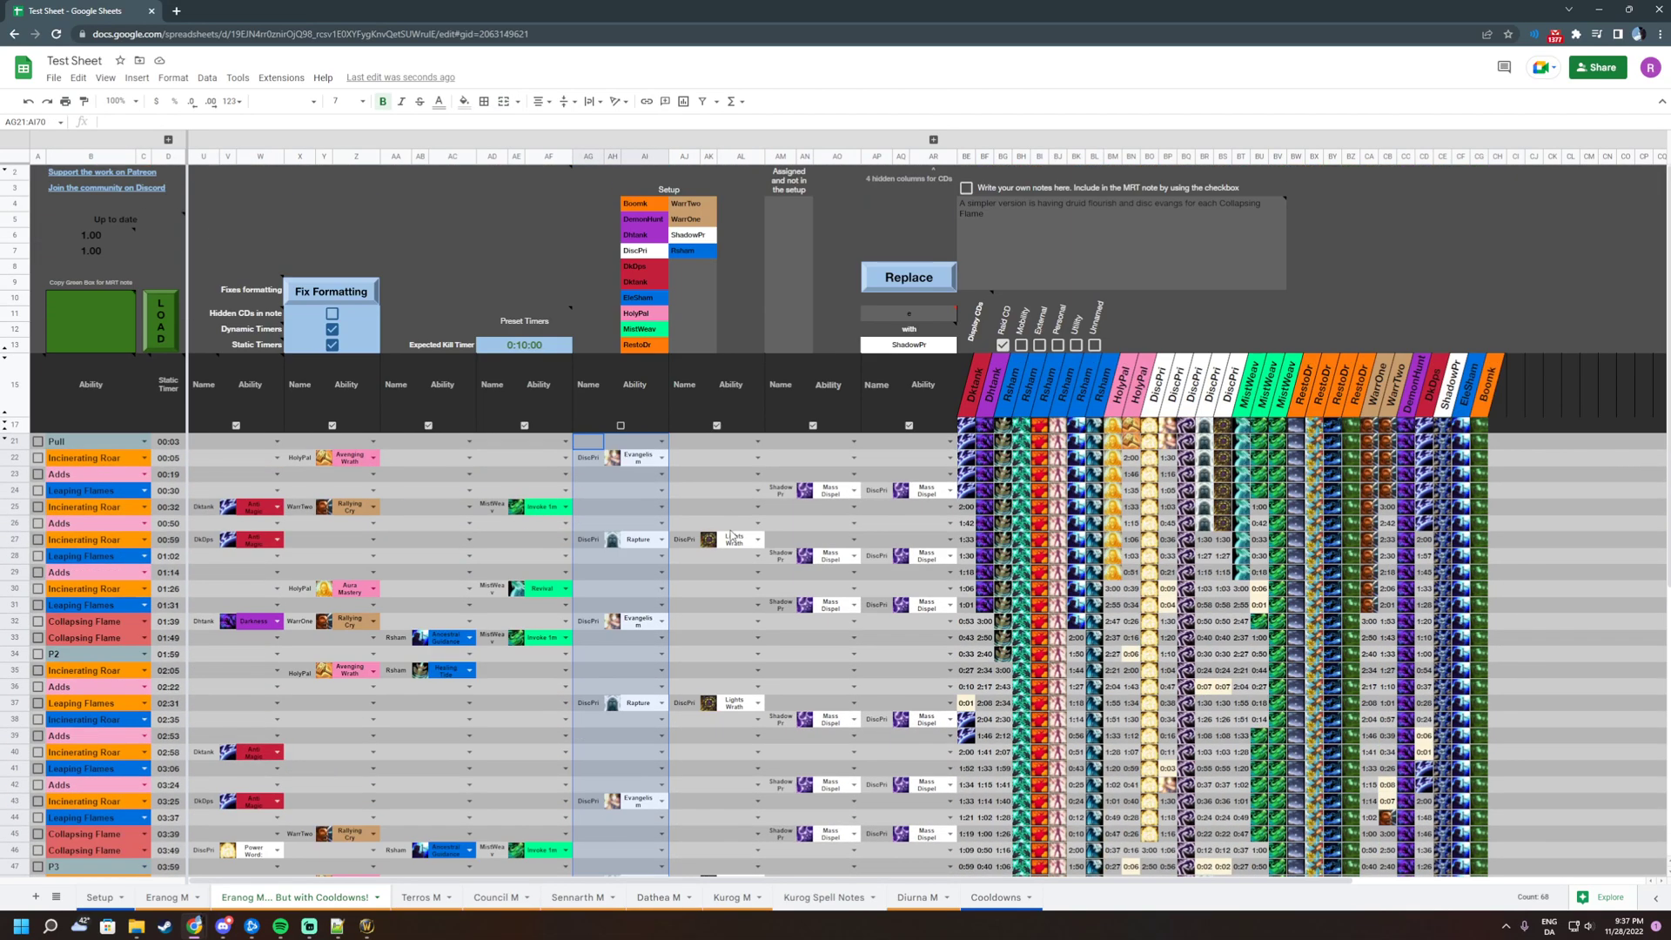
{"action": "left_click", "coordinate": [745, 461]}
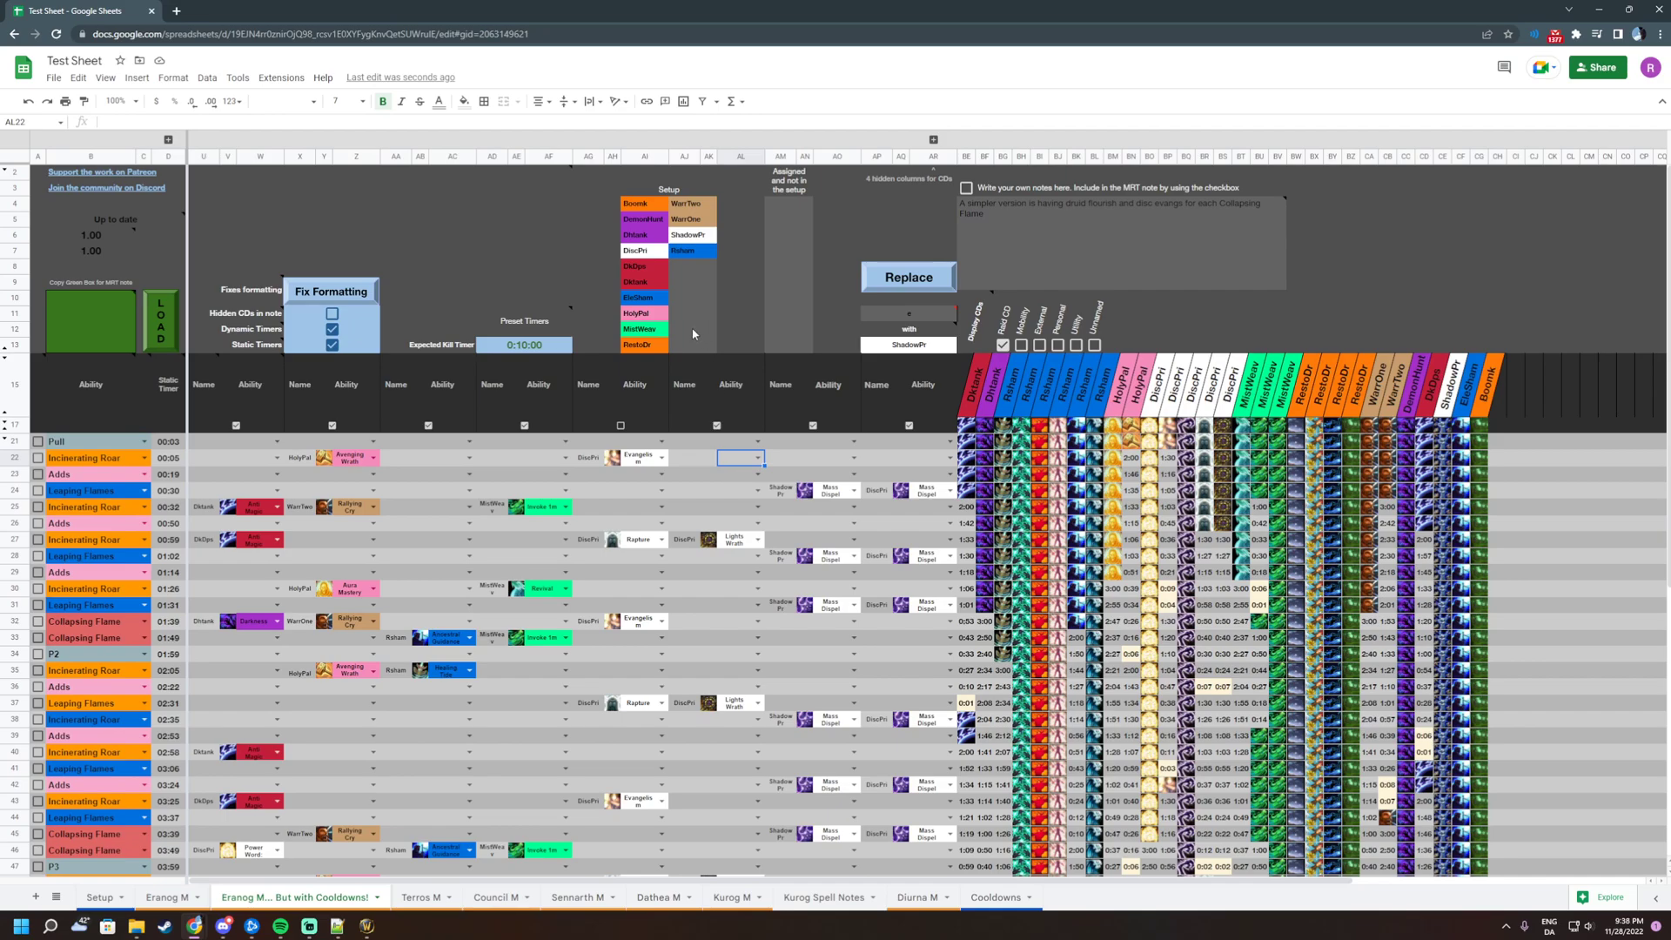
Toggle the row 17 checkboxes of the AG:AI and AJ:AL assignment columns, leaving both ticked
{"action": "mouse_move", "coordinate": [900, 563]}
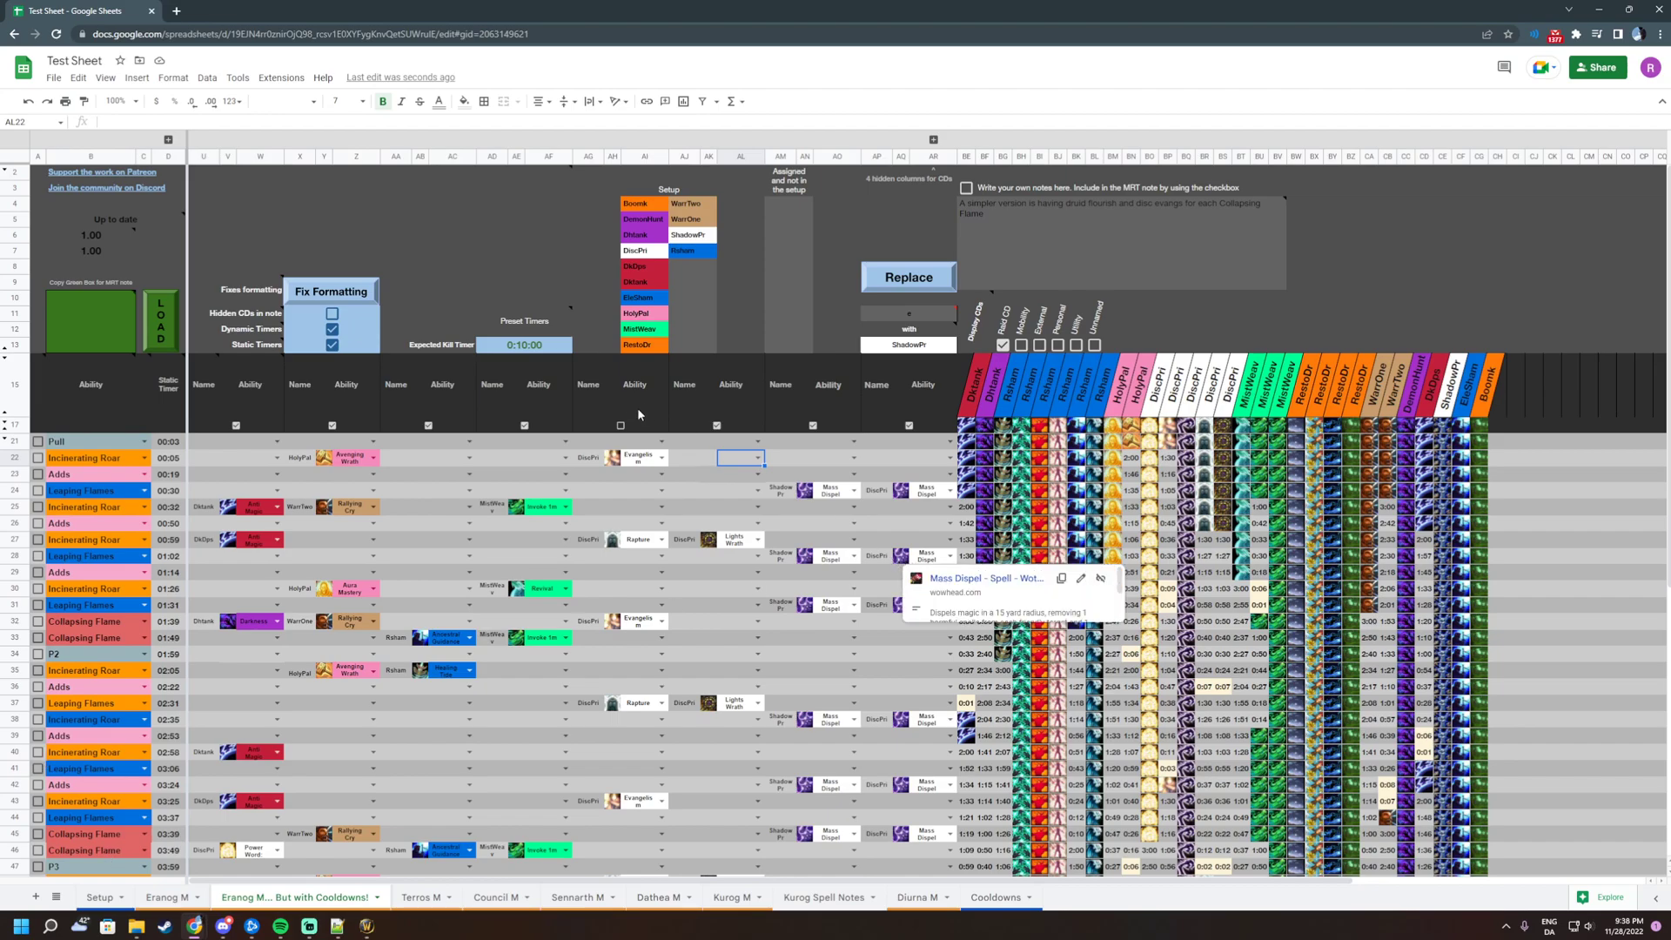
{"action": "left_click", "coordinate": [621, 425]}
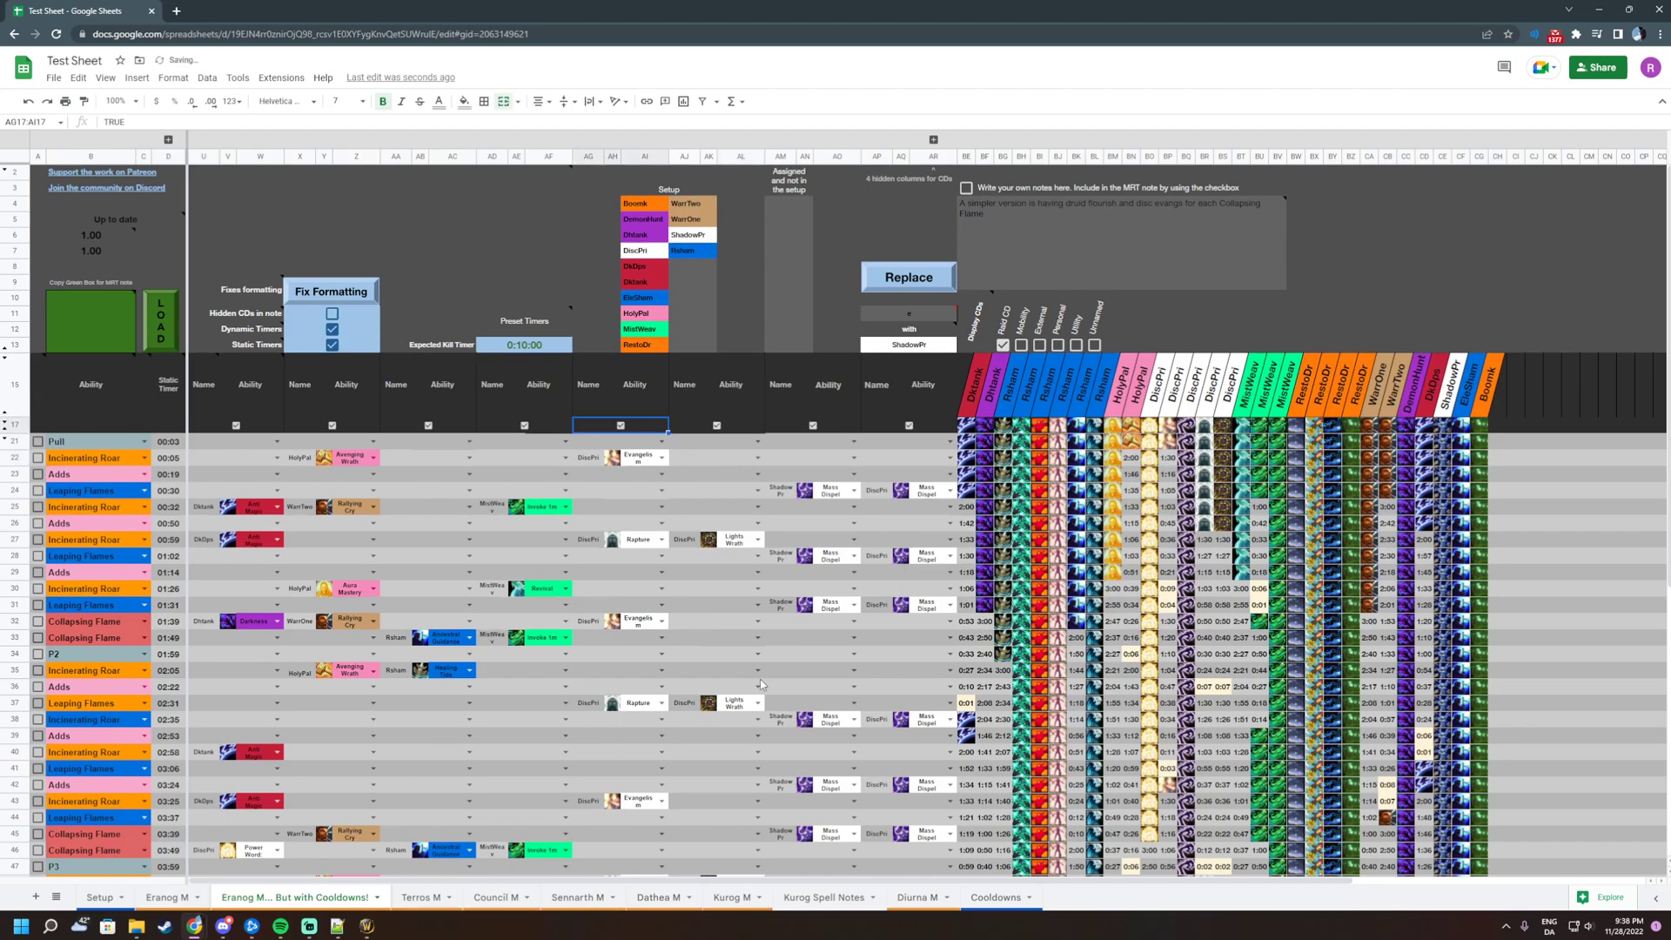
{"action": "left_click", "coordinate": [620, 425]}
{"action": "left_click", "coordinate": [685, 431]}
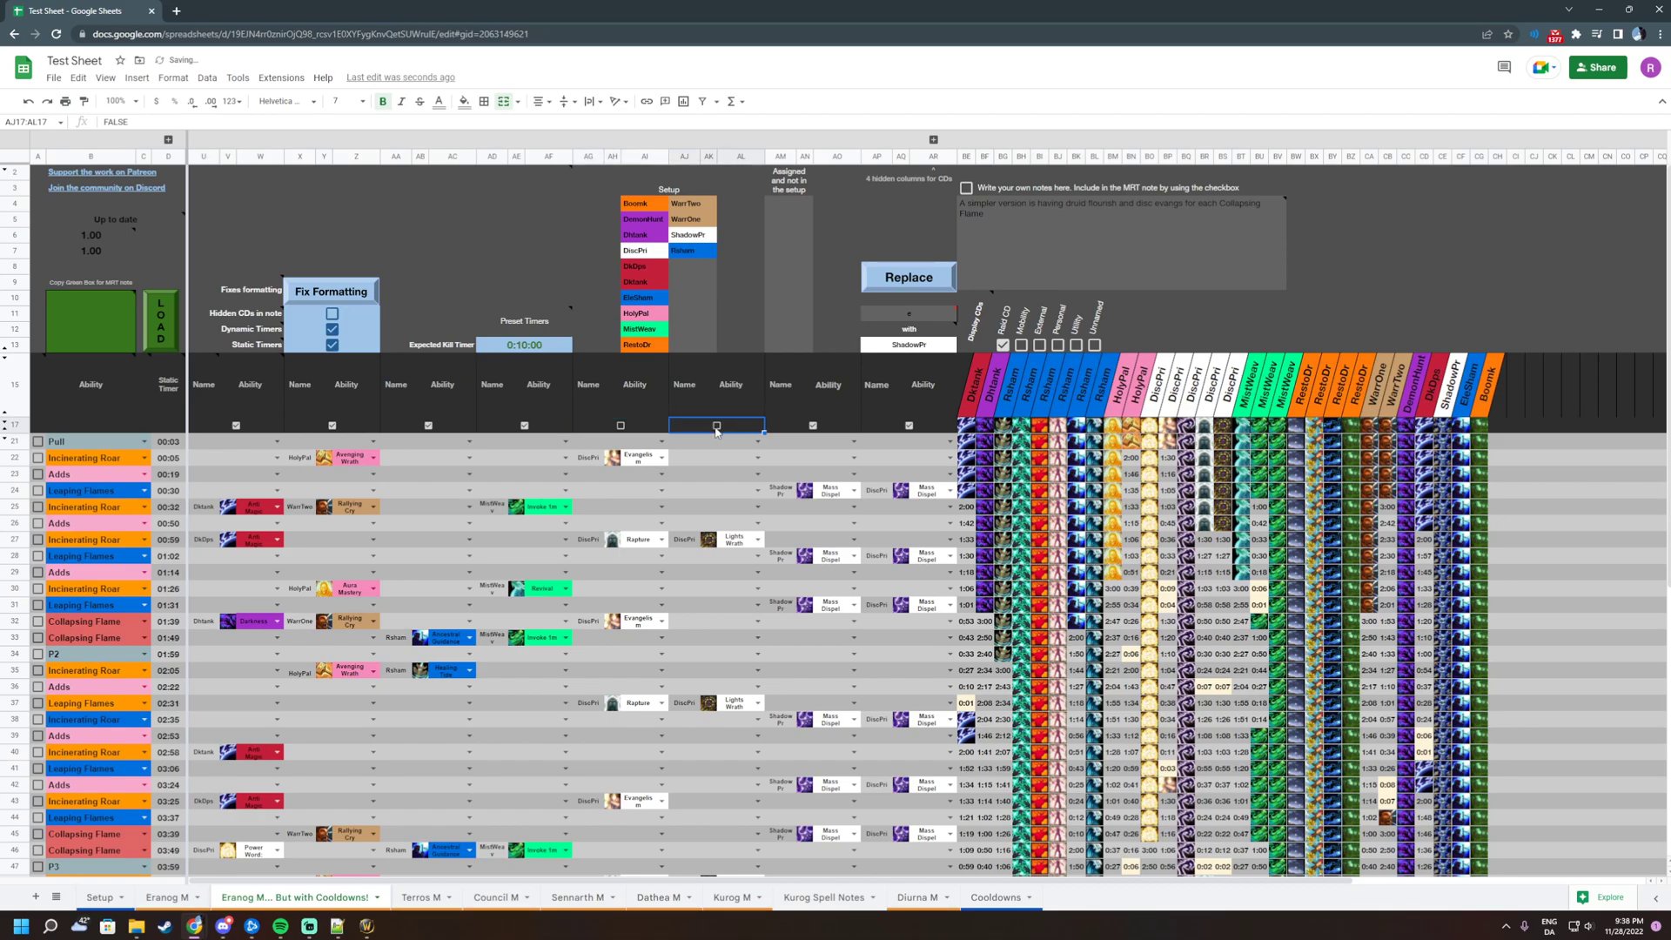
{"action": "left_click", "coordinate": [621, 425]}
{"action": "left_click", "coordinate": [684, 490]}
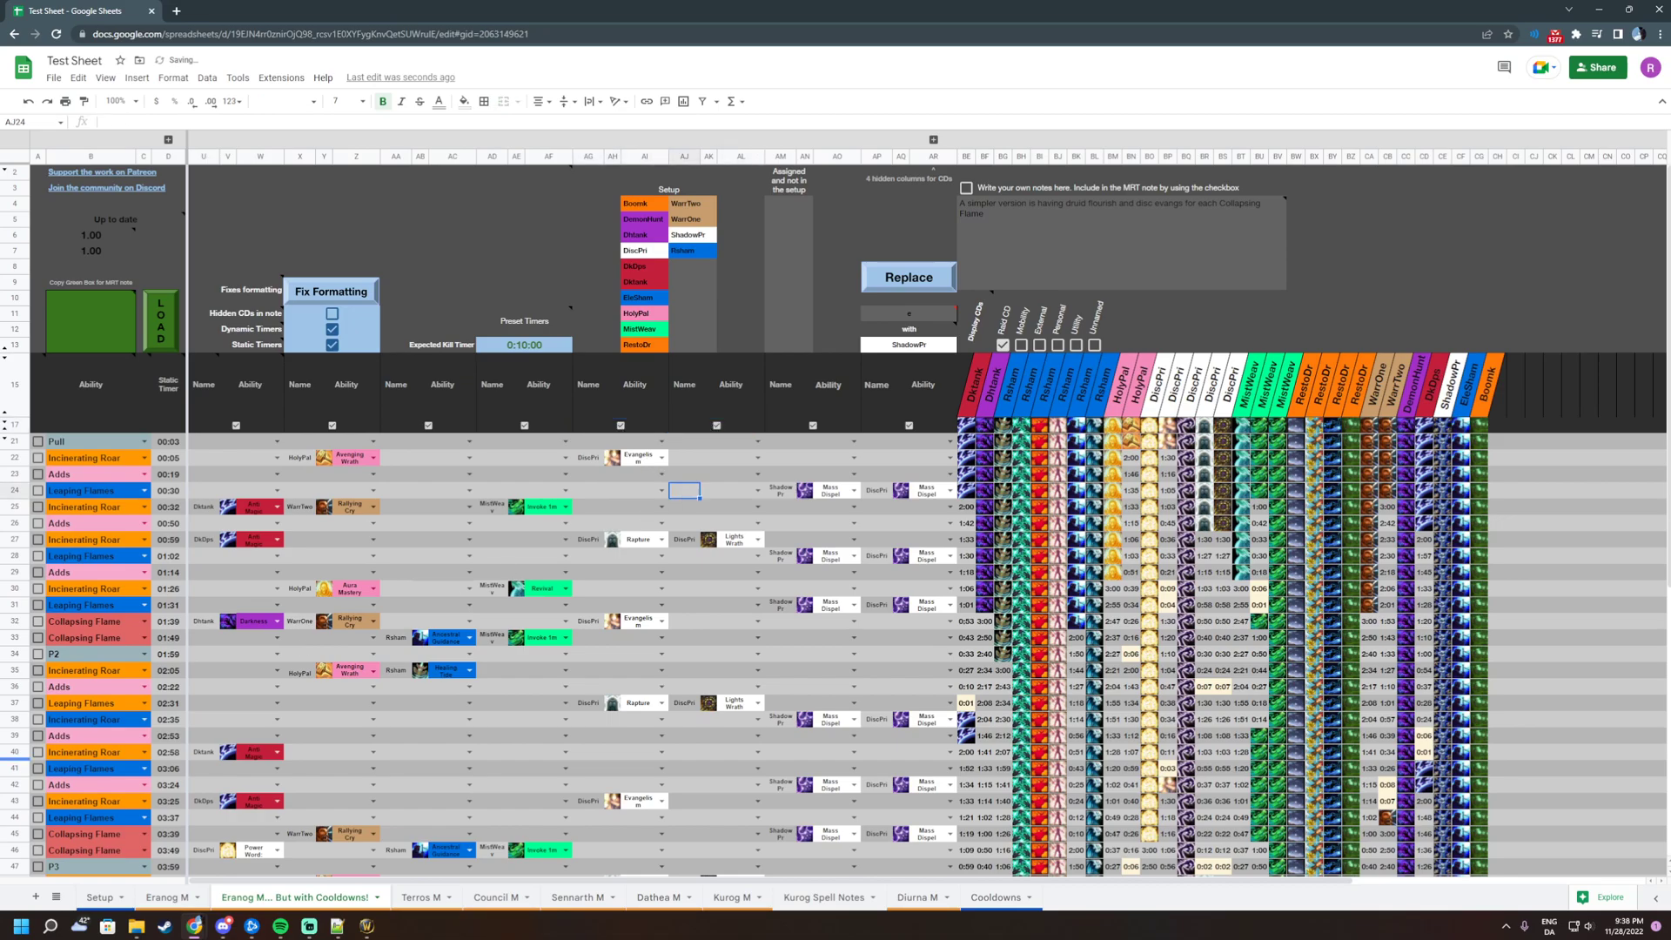
Tick the row checkbox of the 00:03 Pull entry and untick it again
{"action": "scroll", "coordinate": [331, 486], "scroll_direction": "down", "scroll_amount": 2}
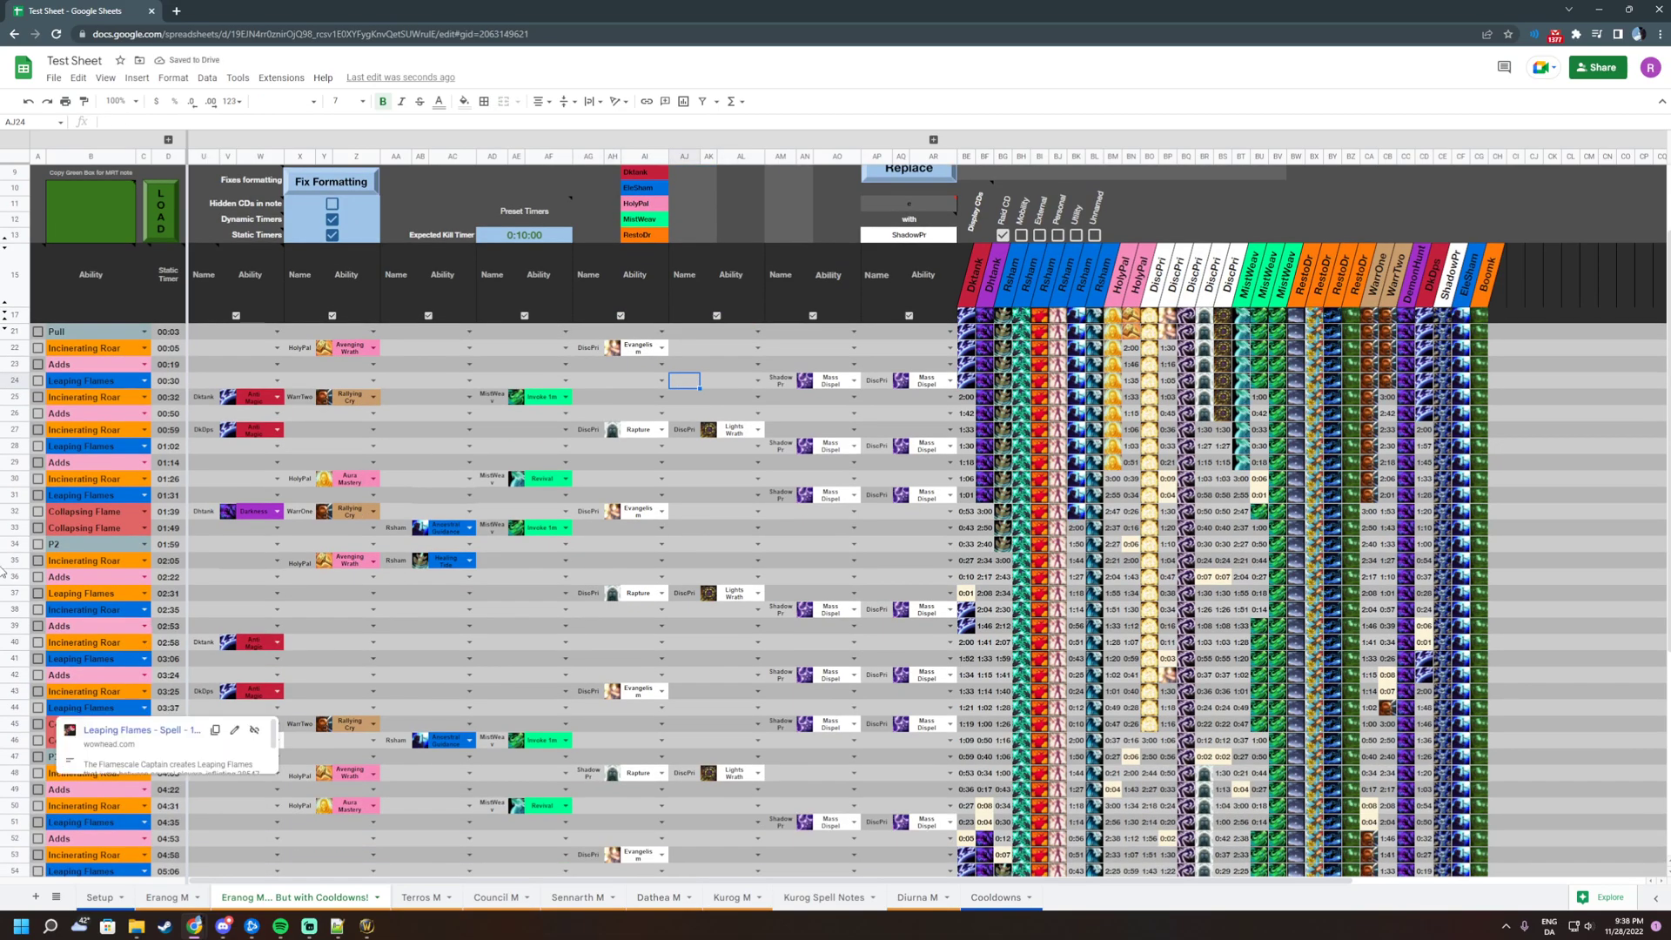
{"action": "left_click", "coordinate": [38, 333]}
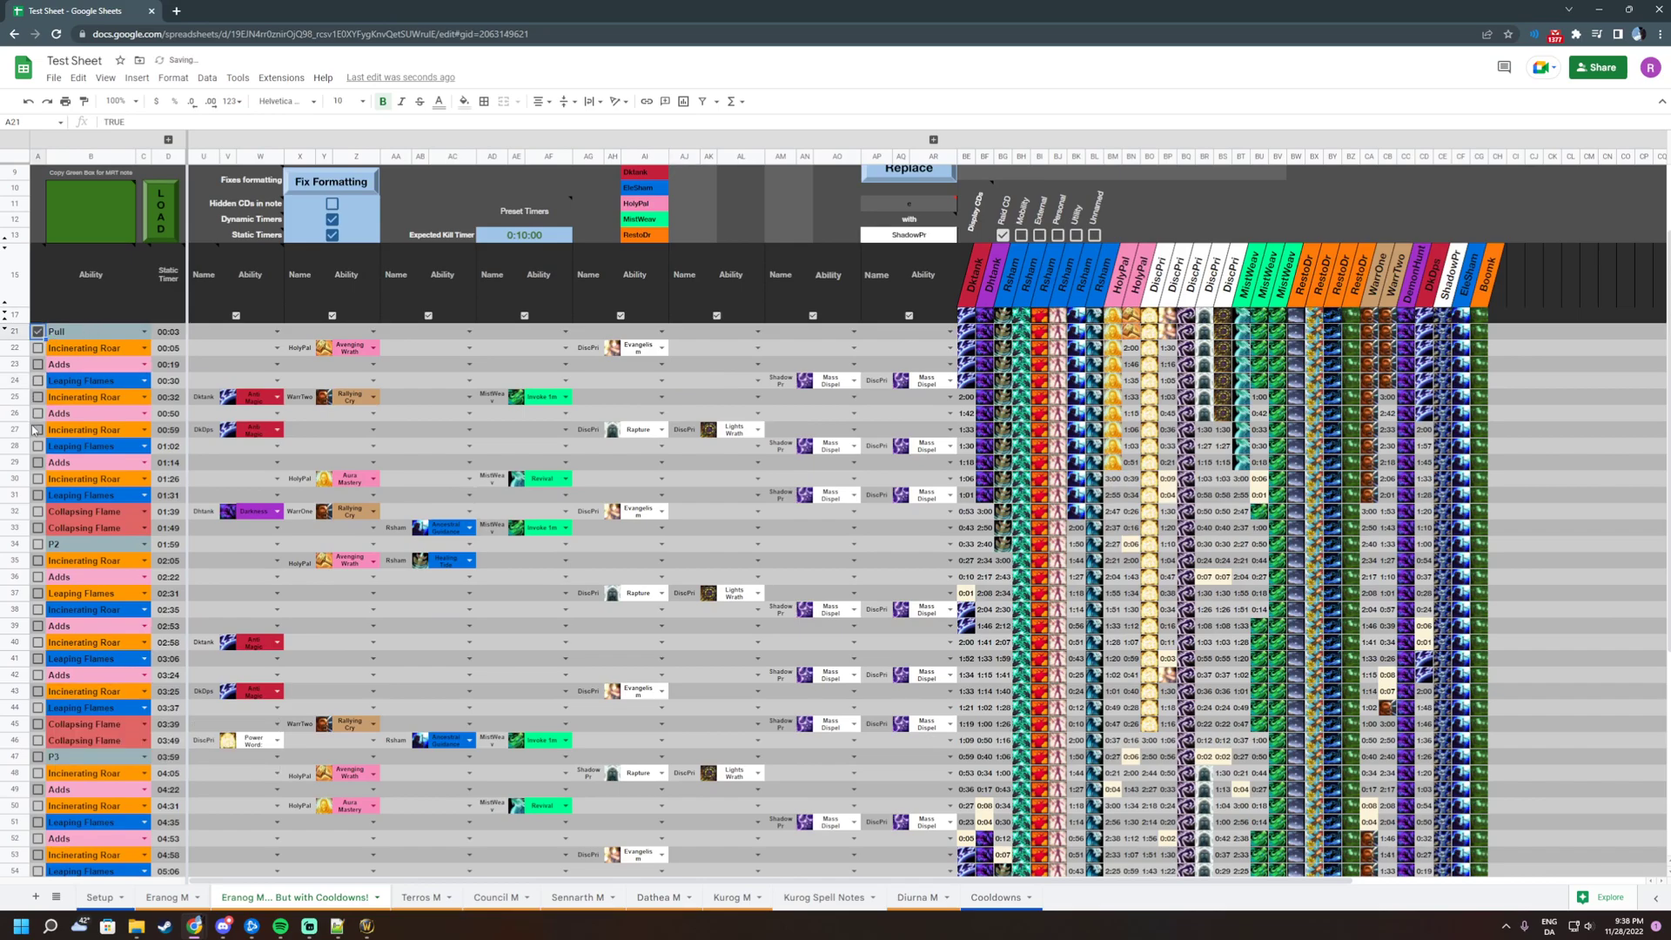
{"action": "left_click", "coordinate": [38, 333]}
Tick the row checkbox of the 06:23 Adds entry and highlight that row's empty assignment cells
{"action": "scroll", "coordinate": [38, 333], "scroll_direction": "down", "scroll_amount": 5}
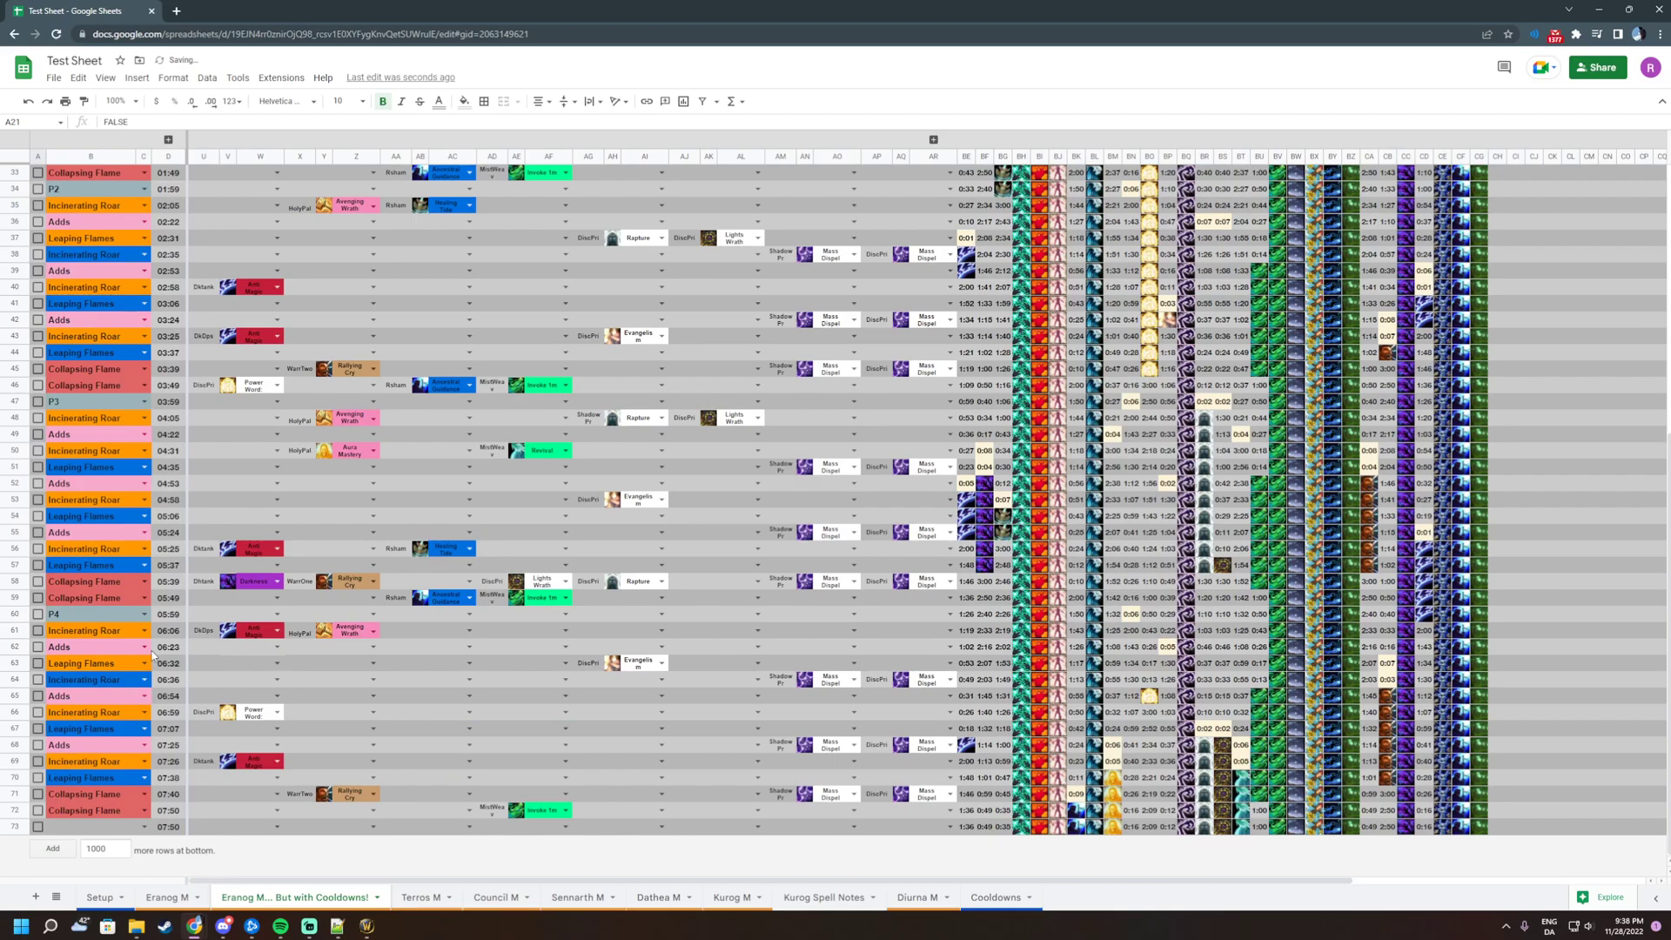
{"action": "left_click_drag", "start_coordinate": [75, 651], "coordinate": [158, 650]}
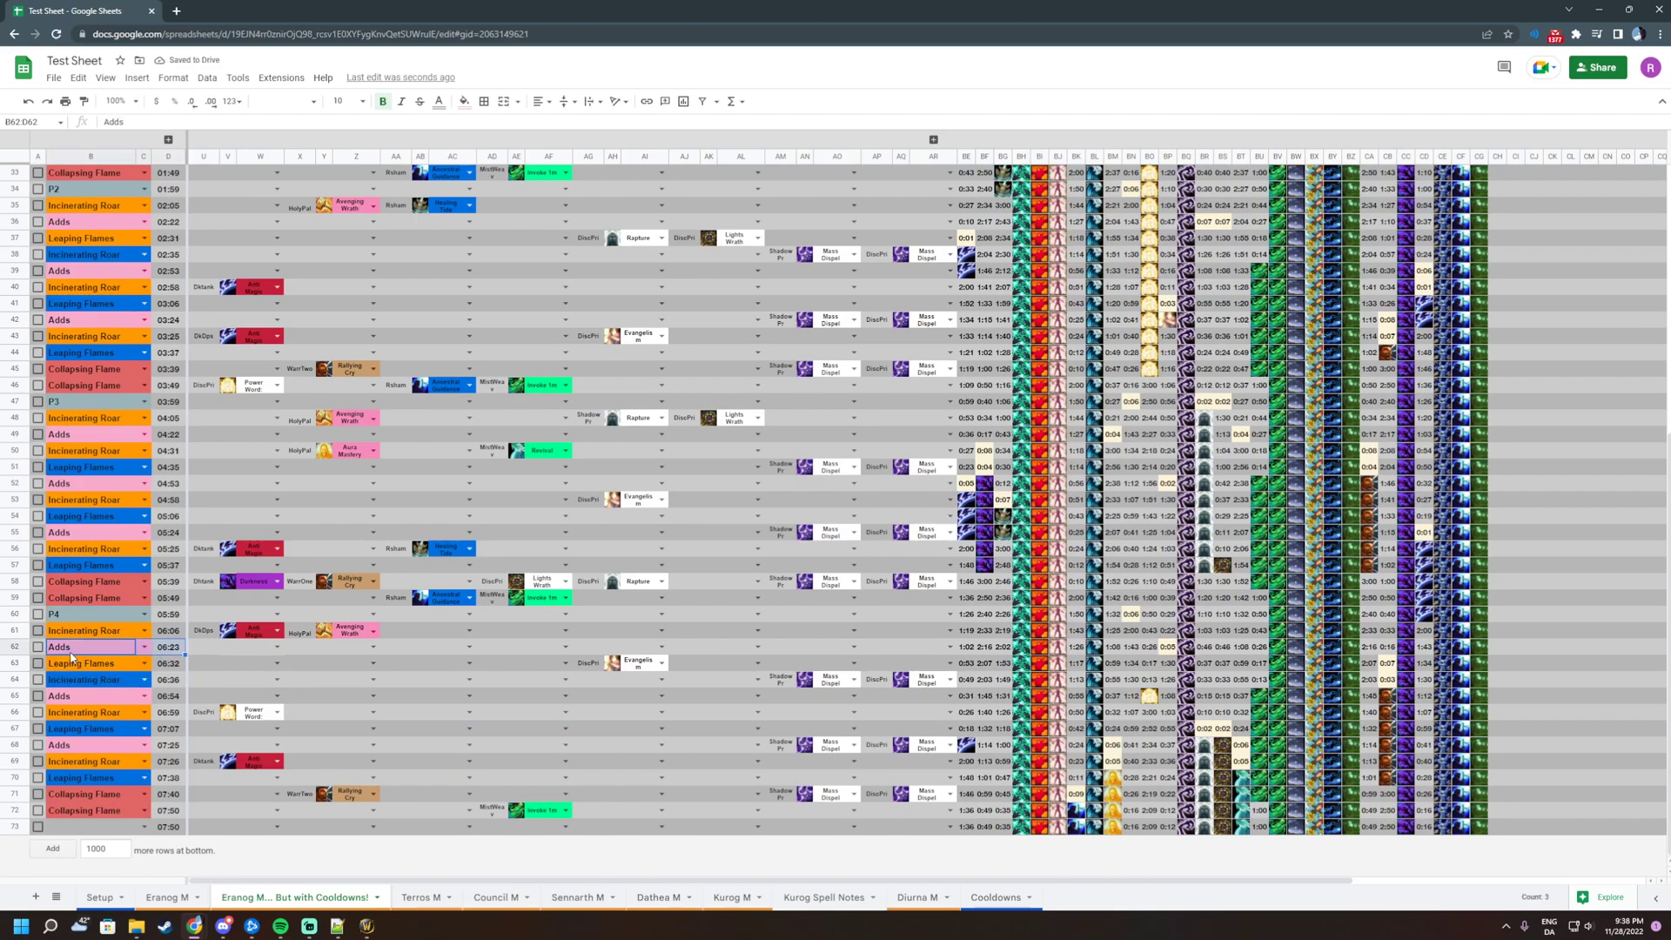
{"action": "left_click", "coordinate": [38, 647]}
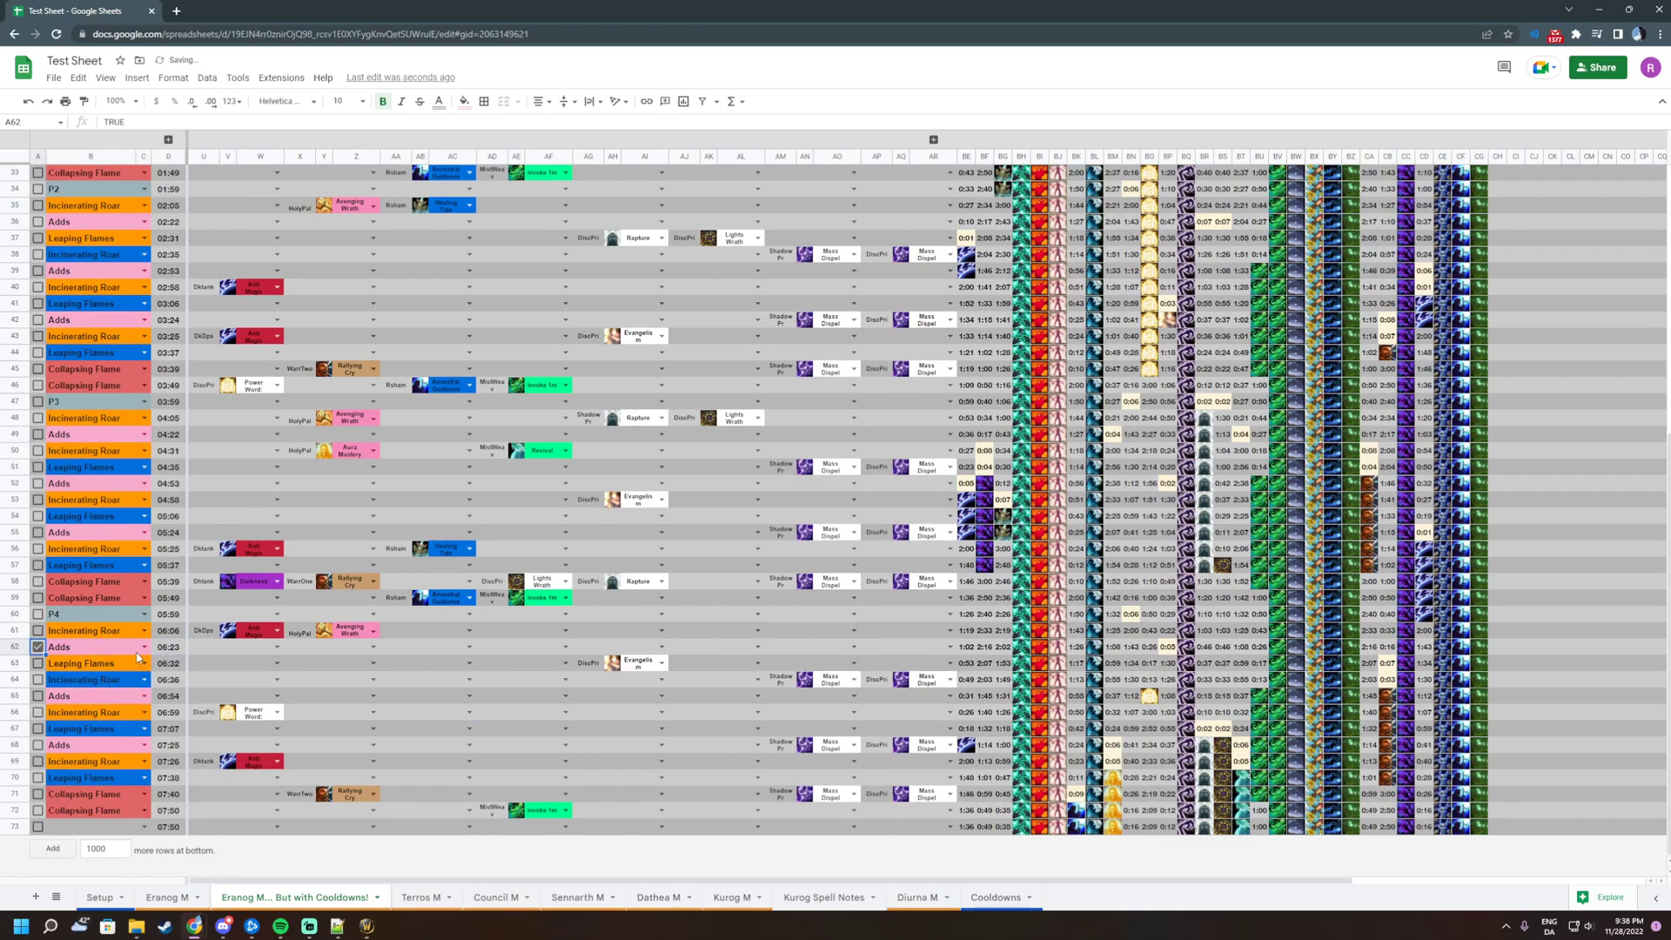
{"action": "left_click", "coordinate": [364, 646], "text": "shift"}
{"action": "left_click_drag", "start_coordinate": [205, 647], "coordinate": [927, 657]}
Switch to World of Warcraft, examine which timeline rows the on-screen raid note lists, and return to the spreadsheet
{"action": "key", "text": "alt+Tab"}
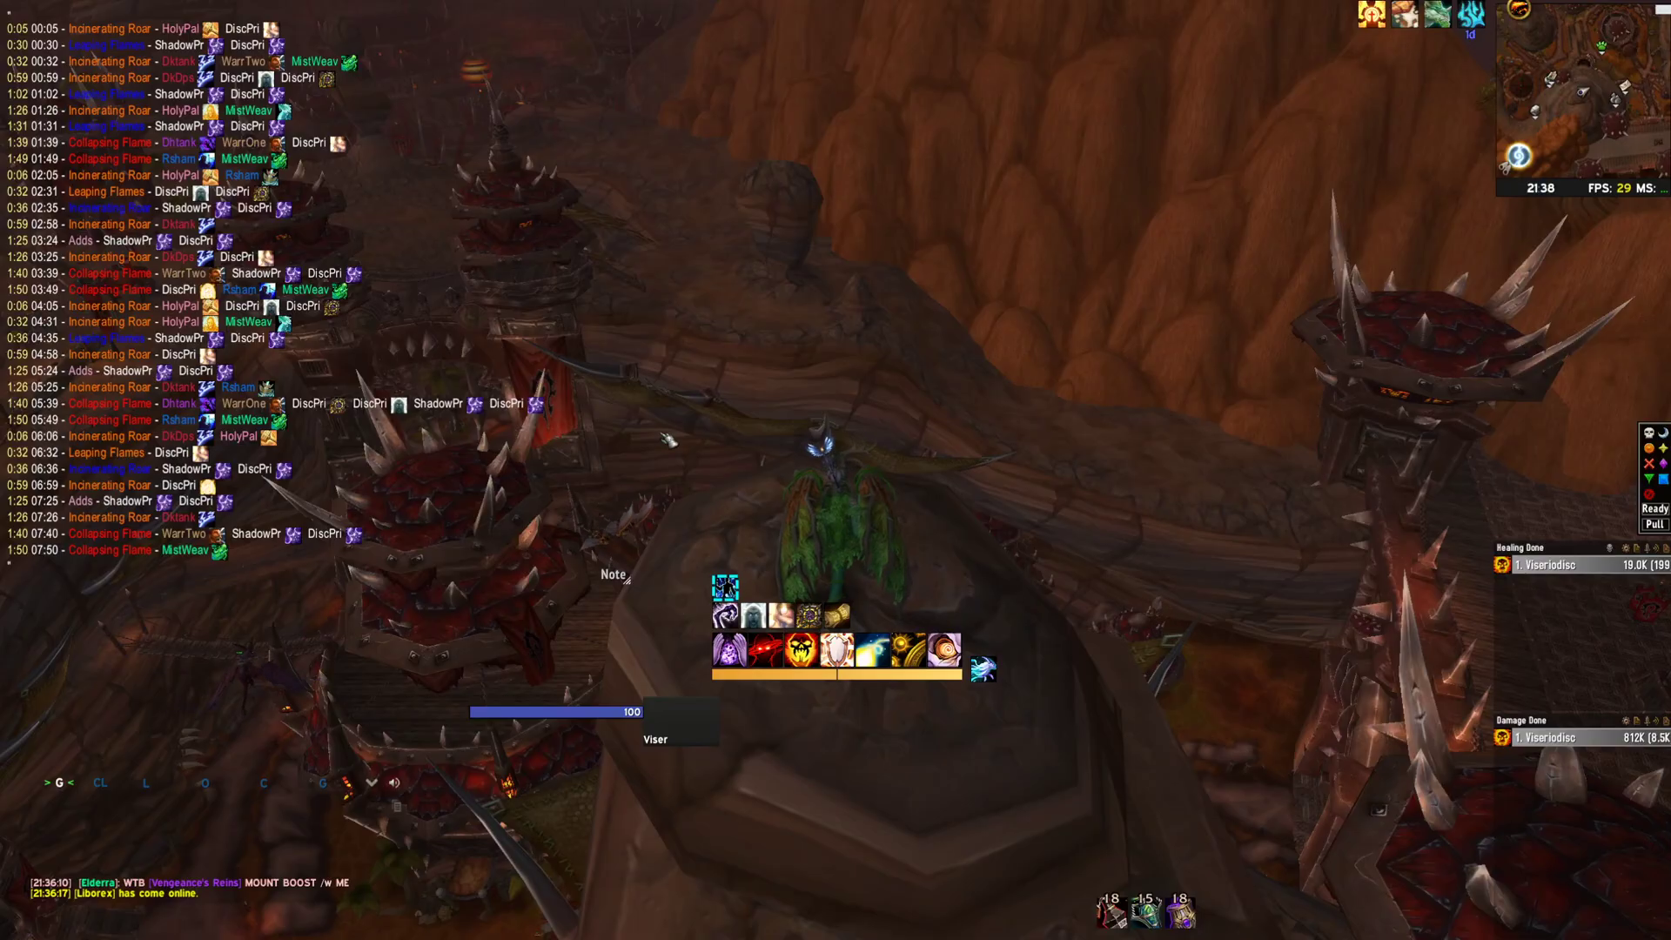
{"action": "key", "text": "d"}
{"action": "key", "text": "a"}
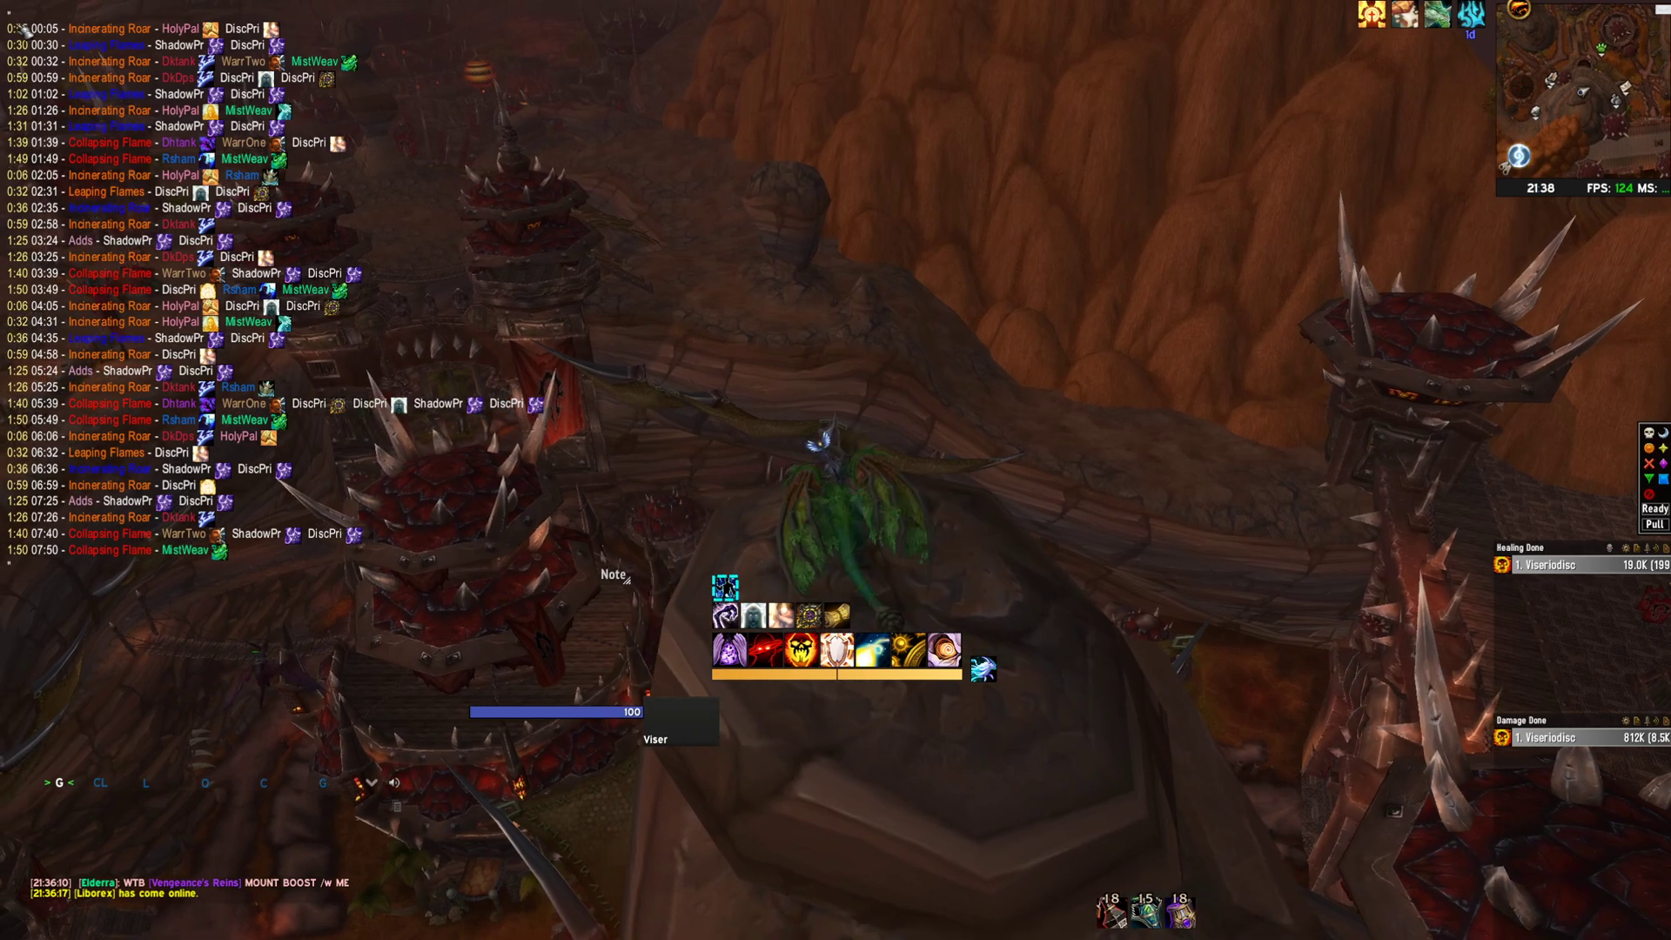
{"action": "key", "text": "d"}
{"action": "key", "text": "a"}
{"action": "key", "text": "d"}
{"action": "key", "text": "a"}
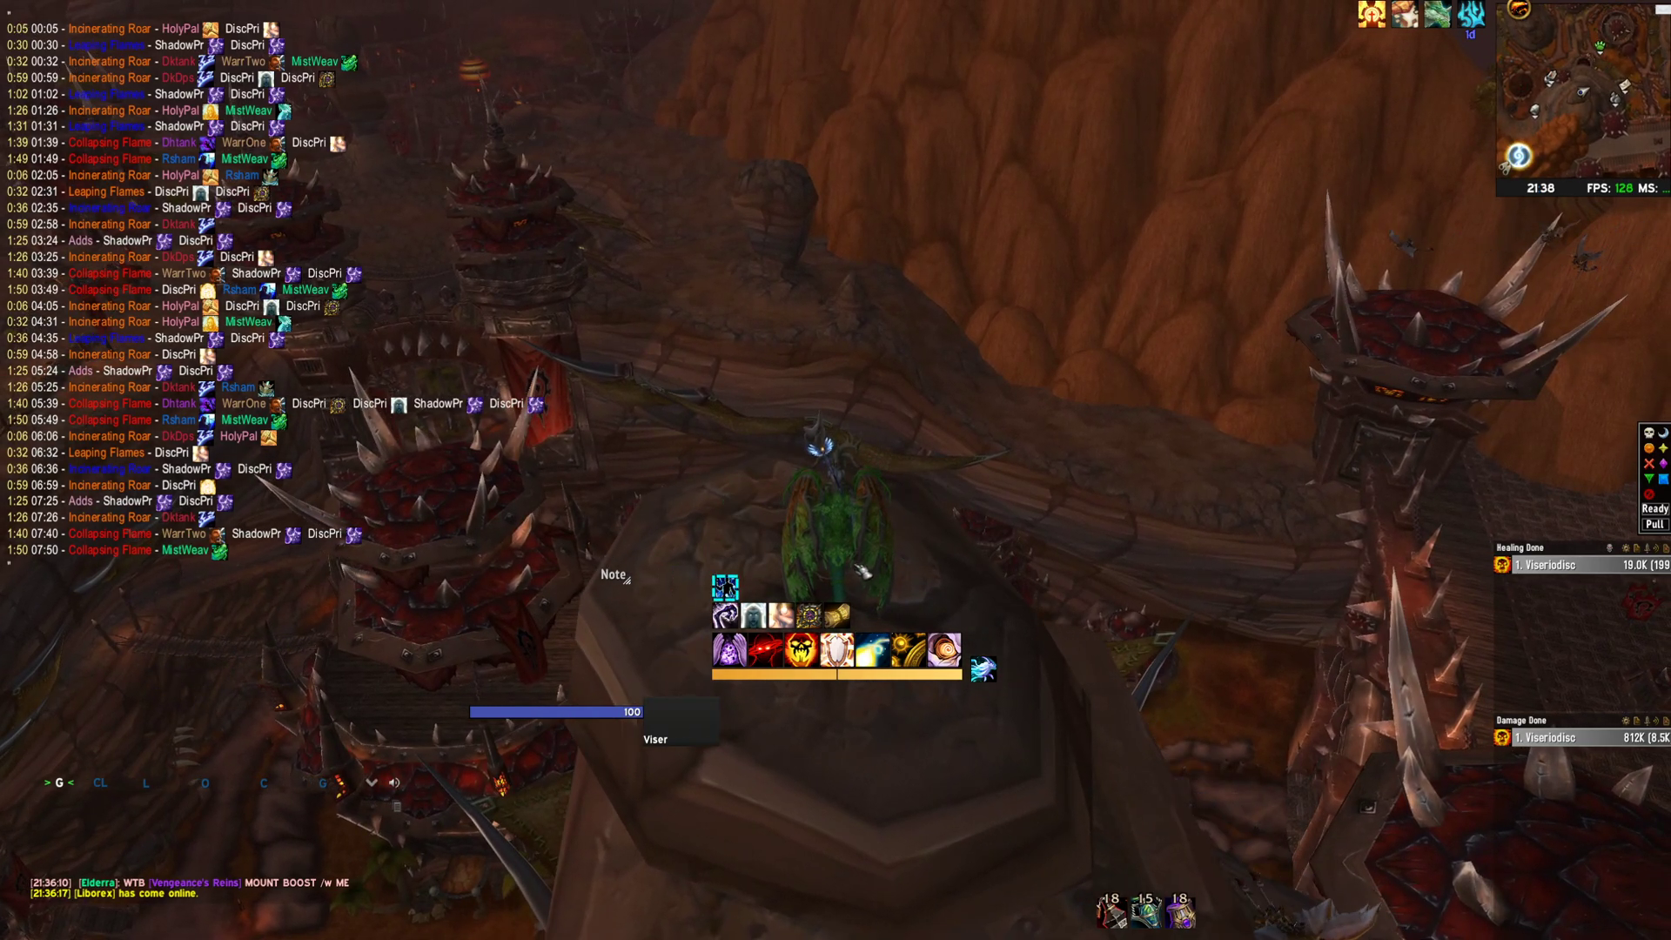
{"action": "key", "text": "alt+Tab"}
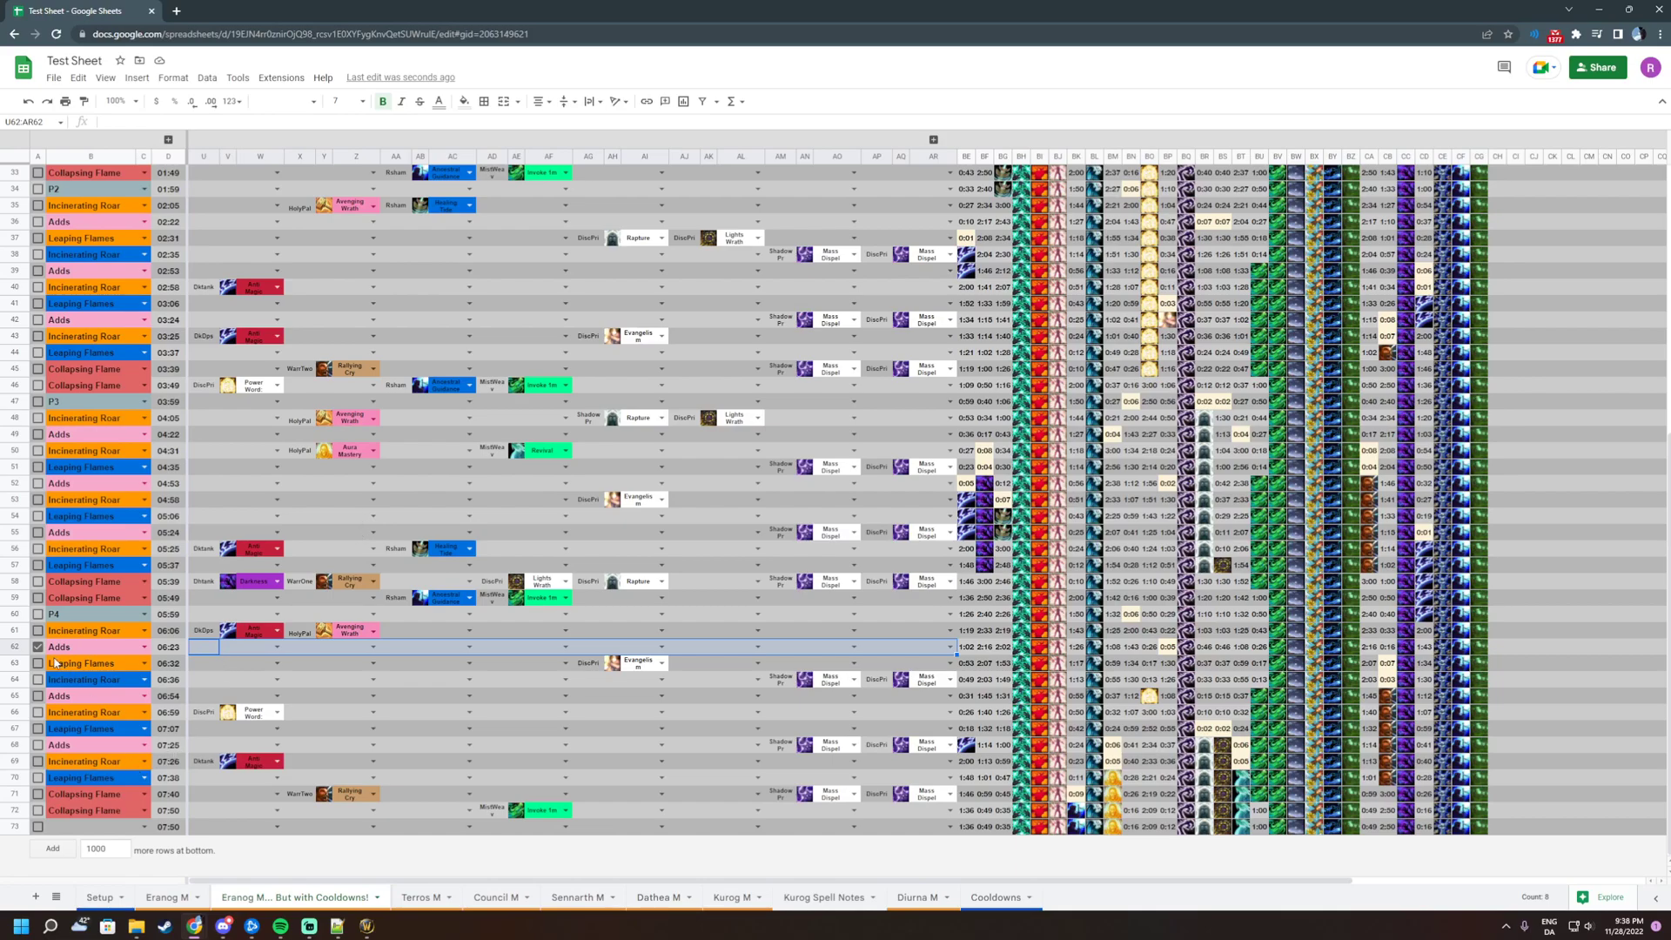
Delete row 28, the 01:02 Leaping Flames entry
{"action": "scroll", "coordinate": [129, 843], "scroll_direction": "up", "scroll_amount": 5}
{"action": "scroll", "coordinate": [129, 842], "scroll_direction": "down", "scroll_amount": 5}
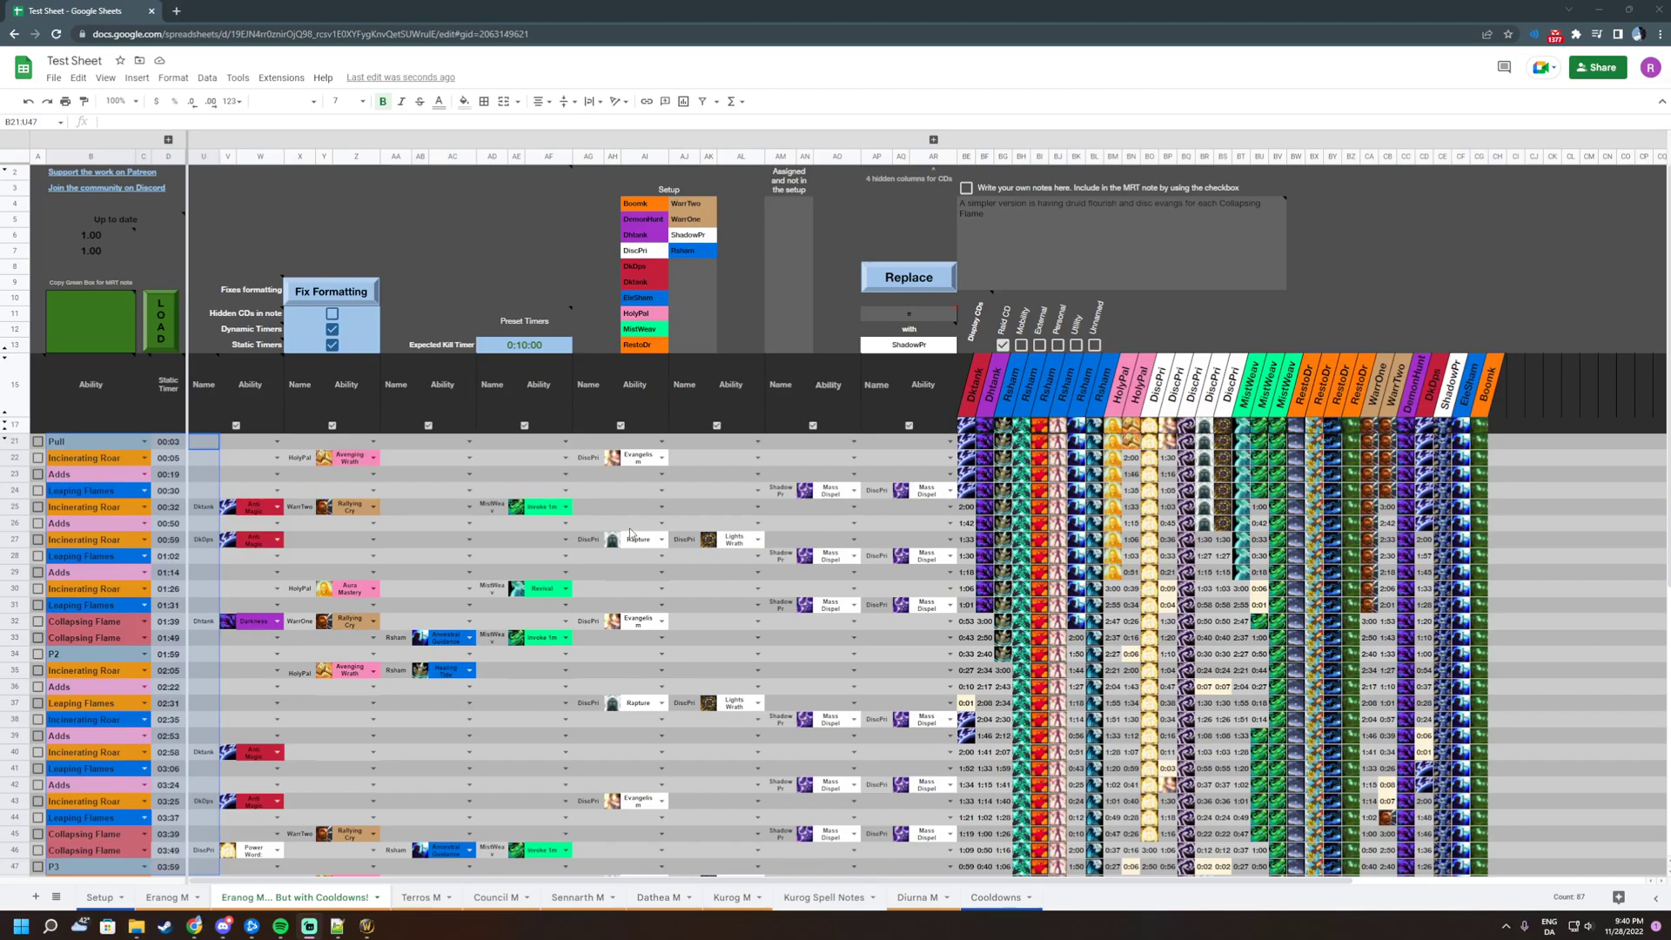
{"action": "scroll", "coordinate": [631, 529], "scroll_direction": "down", "scroll_amount": 2}
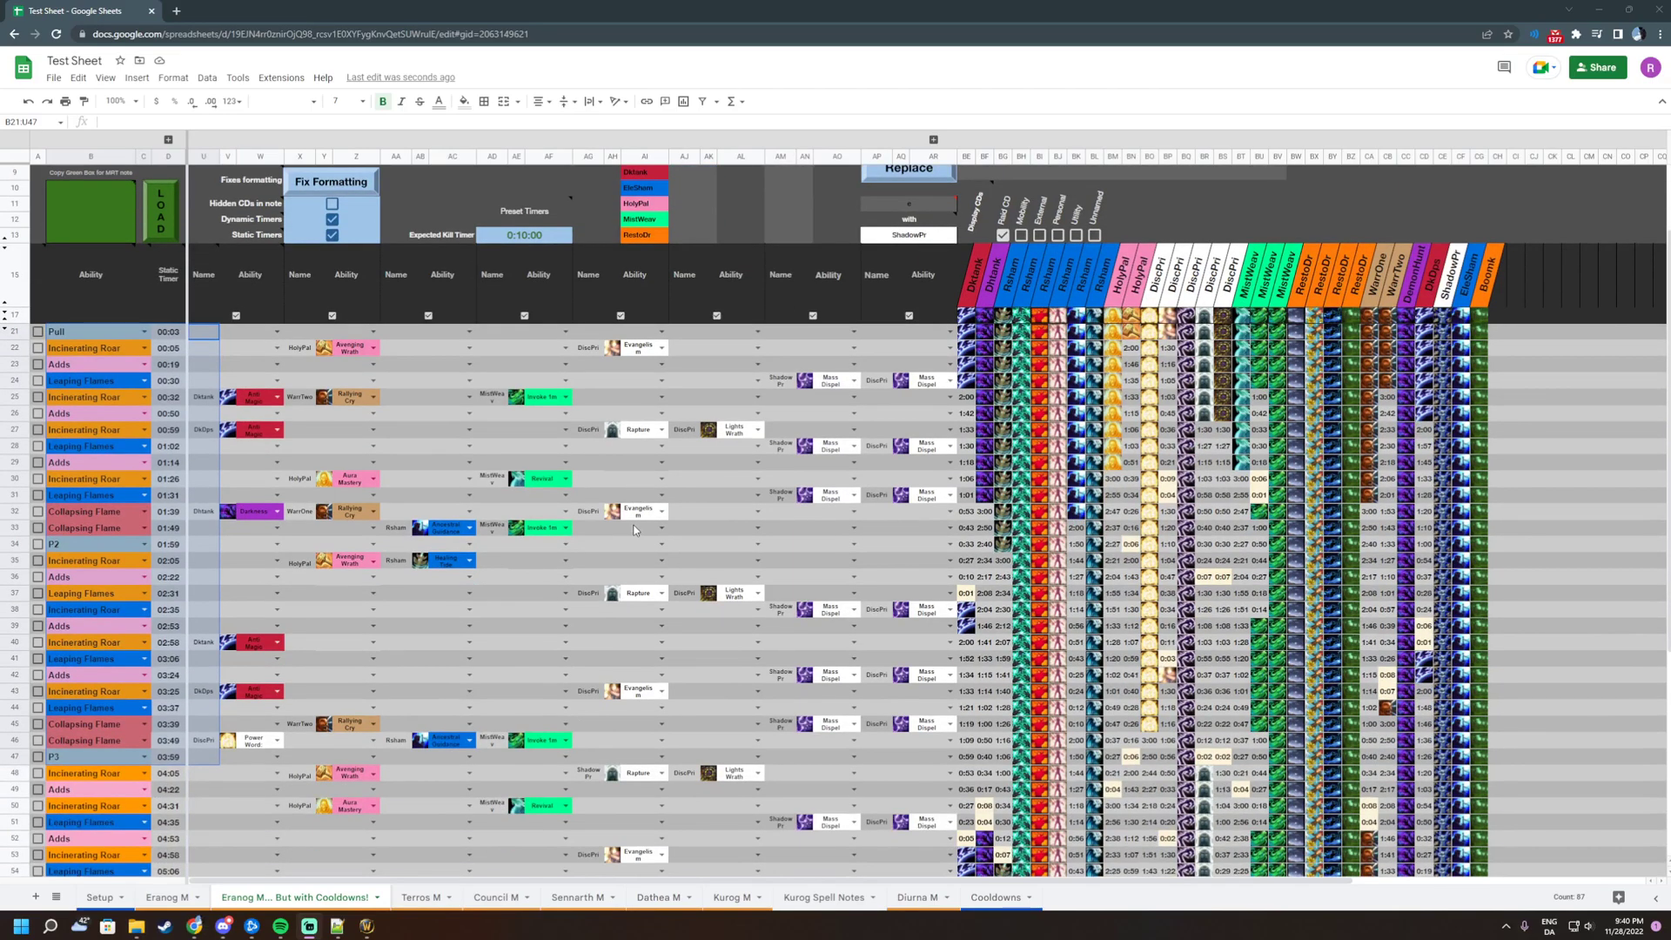
{"action": "left_click", "coordinate": [442, 431]}
{"action": "right_click", "coordinate": [7, 449]}
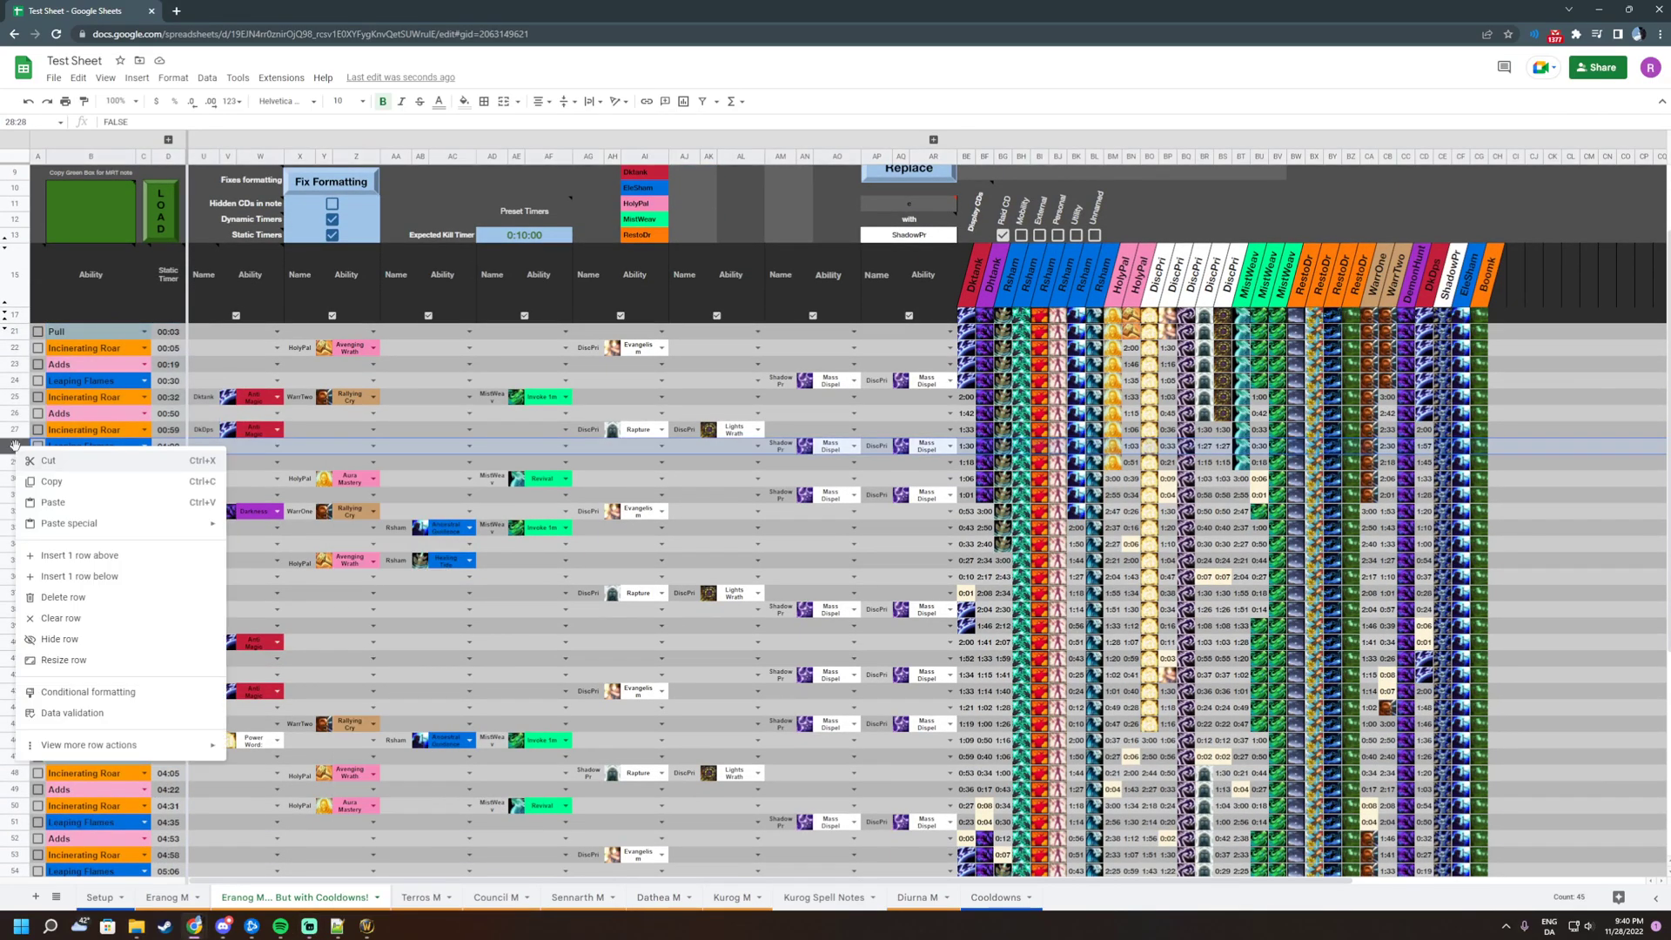
{"action": "left_click", "coordinate": [80, 599]}
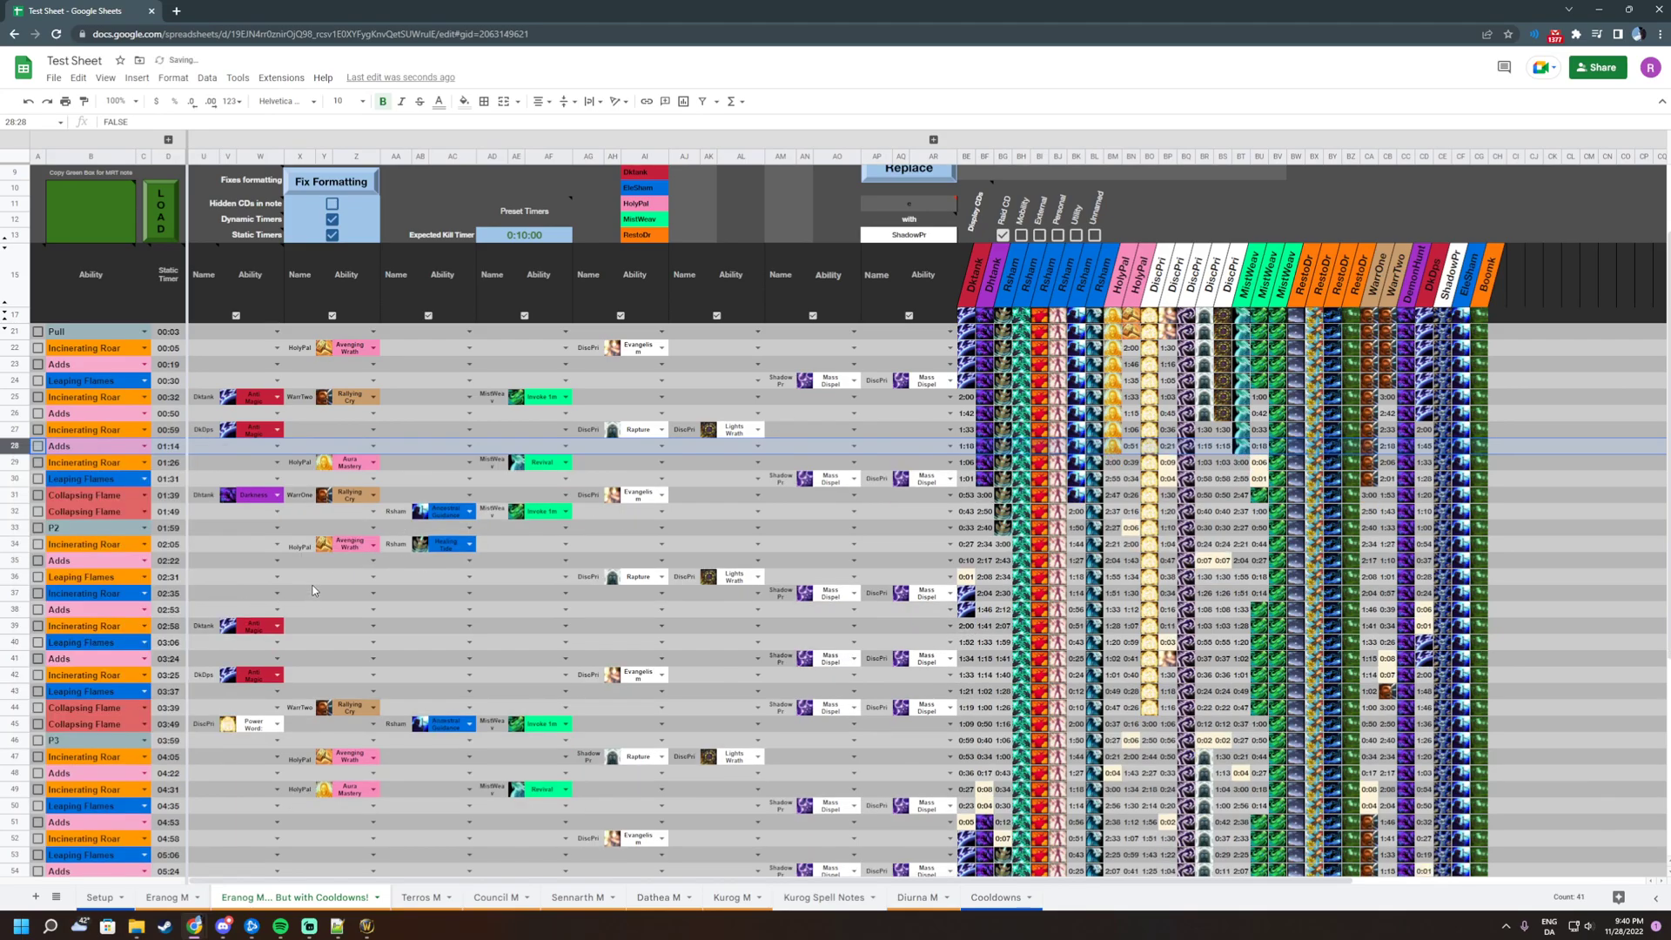
{"action": "left_click", "coordinate": [420, 429]}
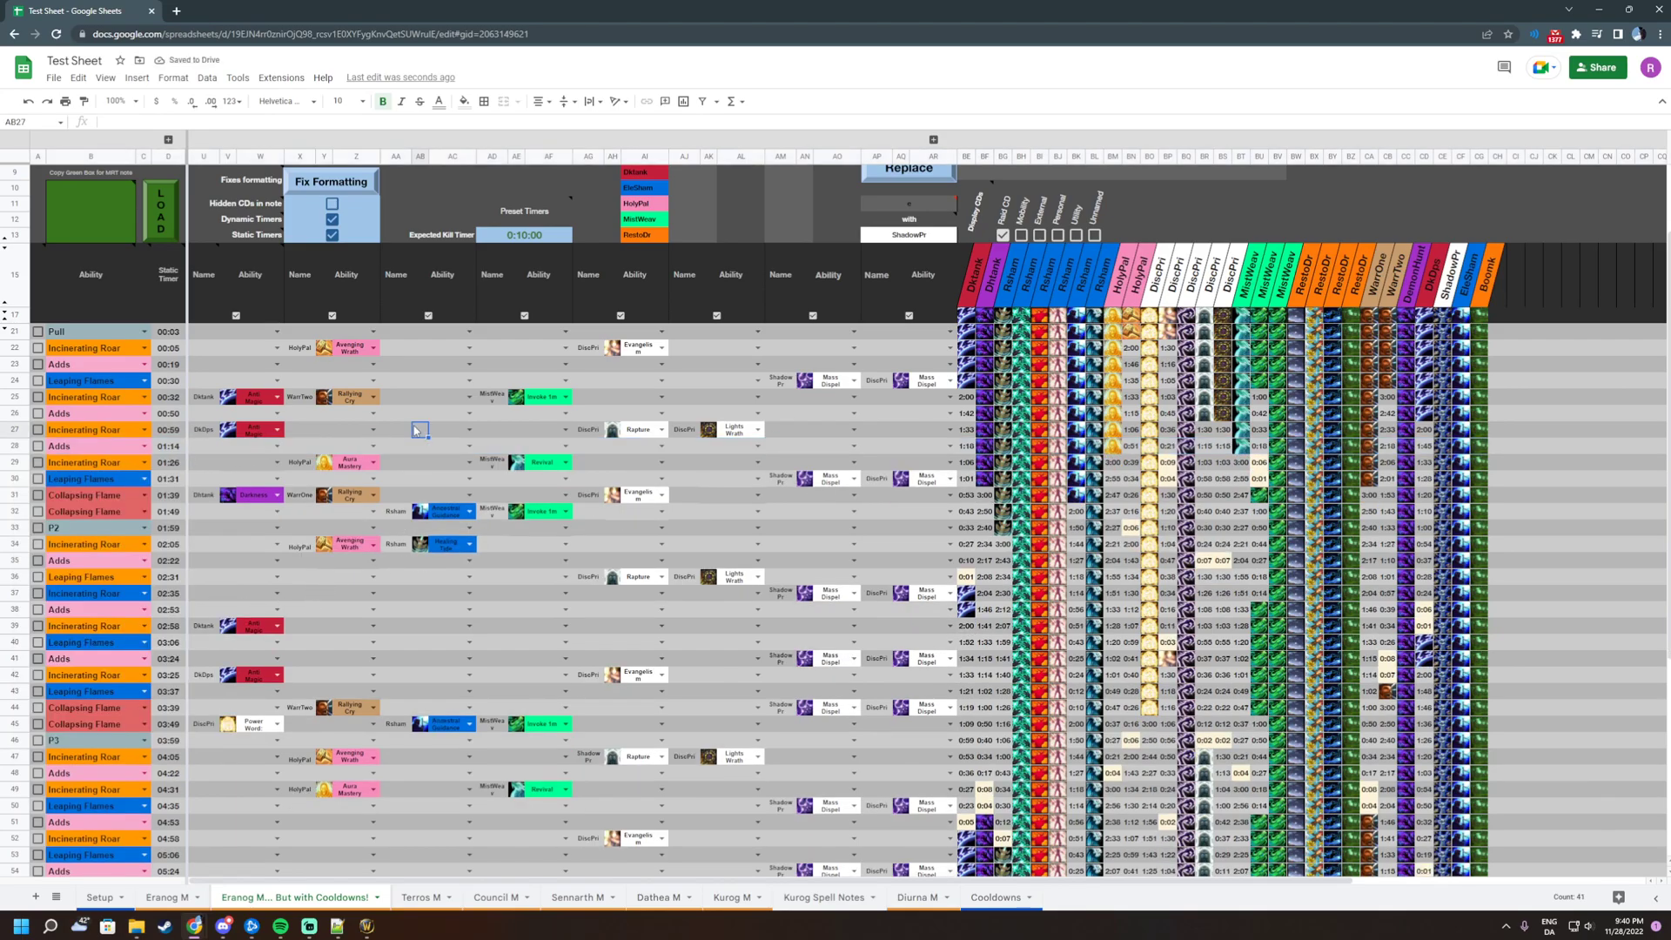
Move the 01:26 Incinerating Roar row above the 00:30 Leaping Flames row and highlight the tracker cells beside it
{"action": "left_click", "coordinate": [23, 464]}
{"action": "left_click_drag", "start_coordinate": [23, 464], "coordinate": [23, 380]}
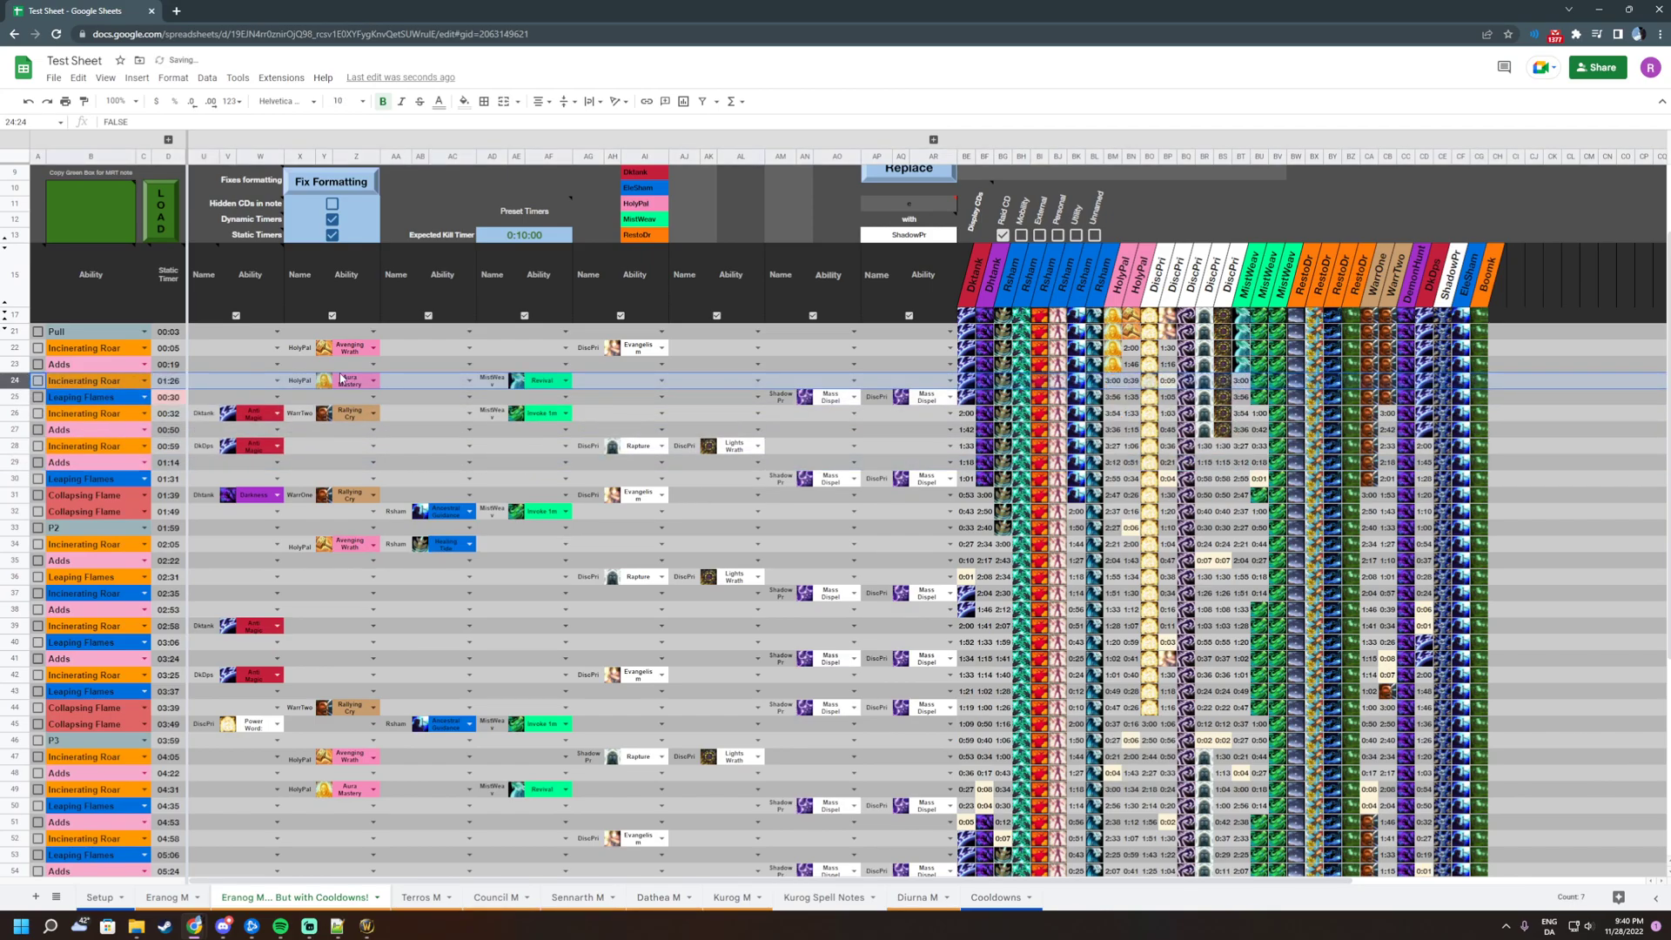
{"action": "left_click_drag", "start_coordinate": [962, 380], "coordinate": [1502, 498]}
Examine the static timers around the out-of-order 01:26 and 00:30 rows and the cooldown tracker cells beside them
{"action": "left_click_drag", "start_coordinate": [168, 364], "coordinate": [168, 611]}
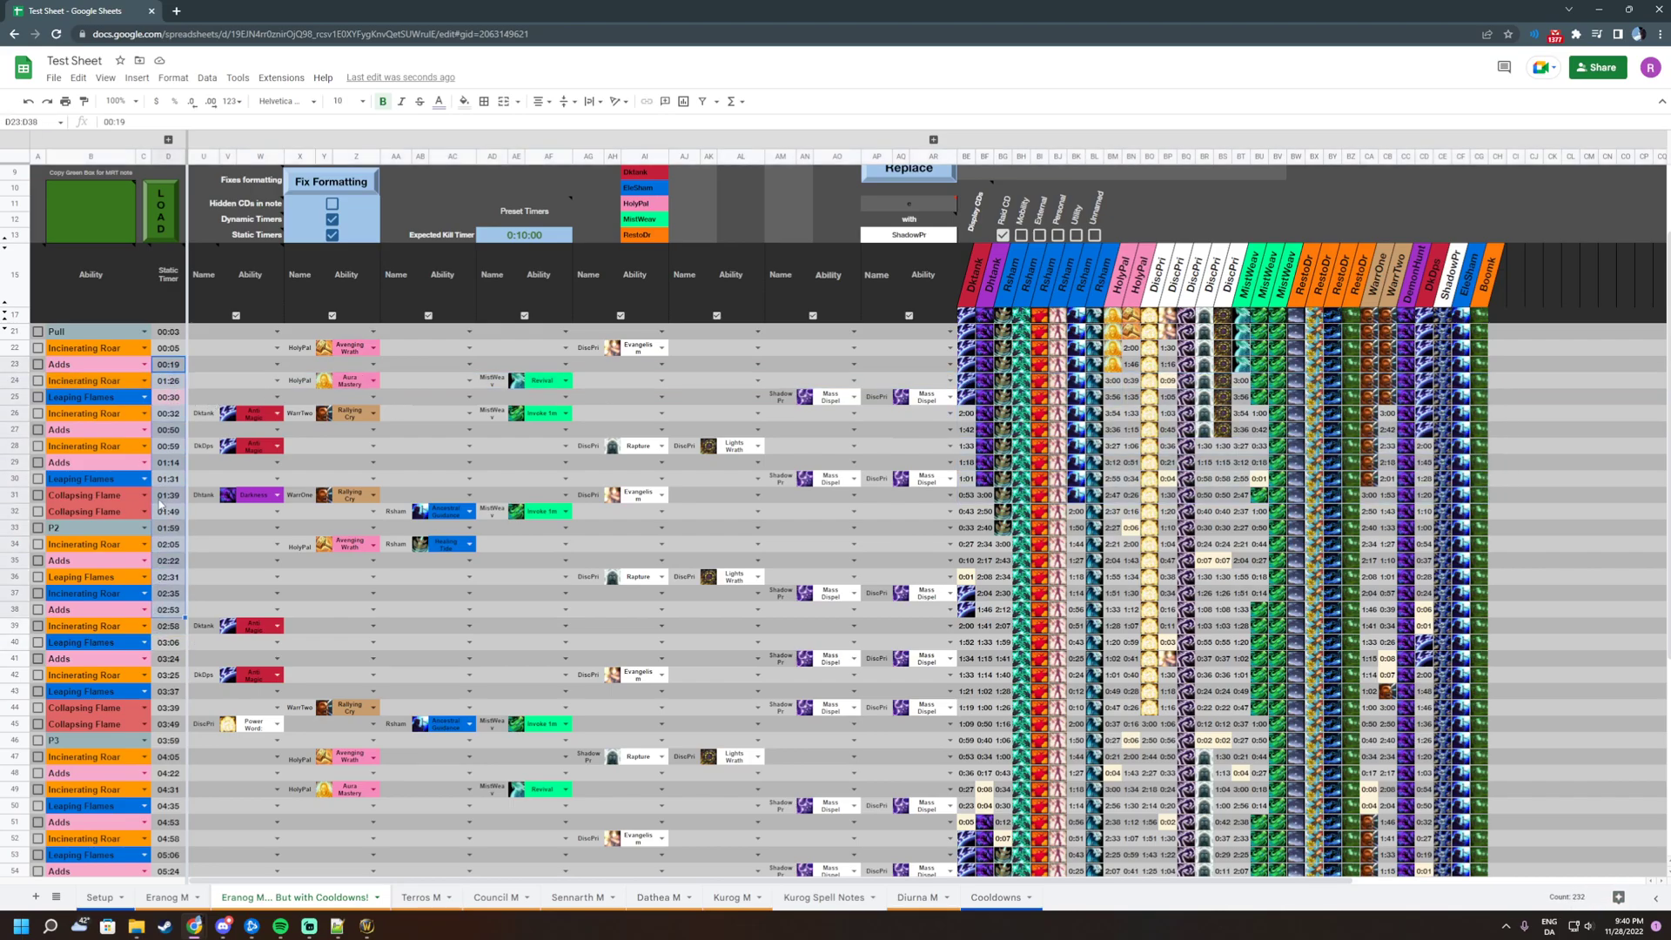
{"action": "left_click", "coordinate": [174, 388]}
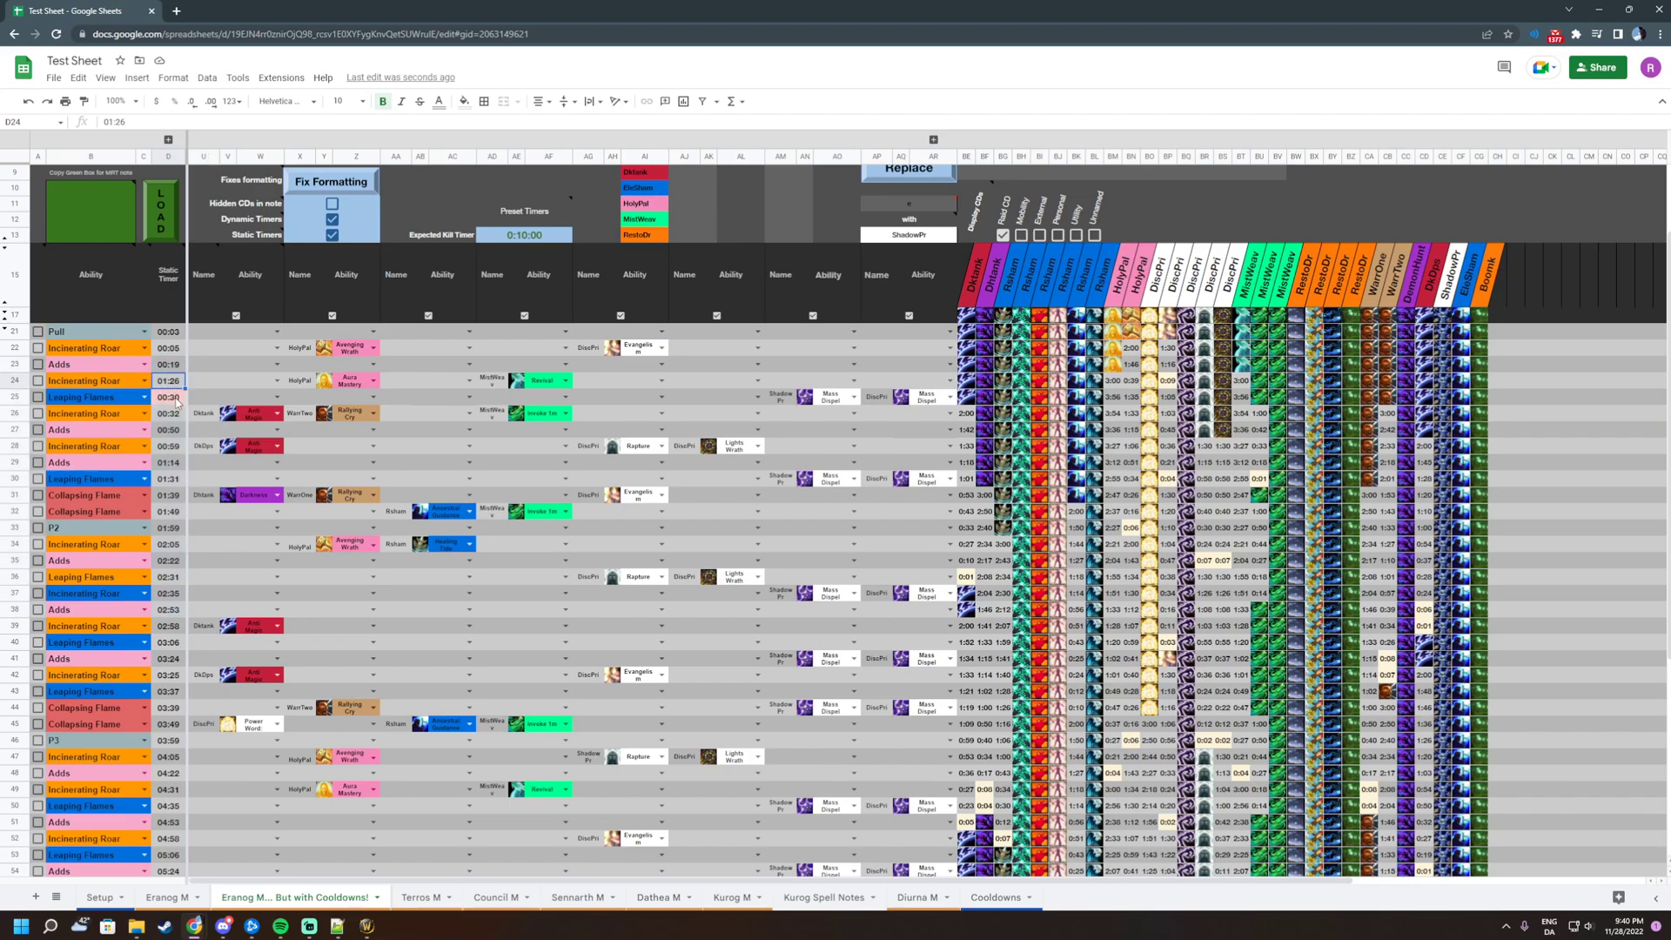
{"action": "left_click_drag", "start_coordinate": [966, 381], "coordinate": [1494, 493]}
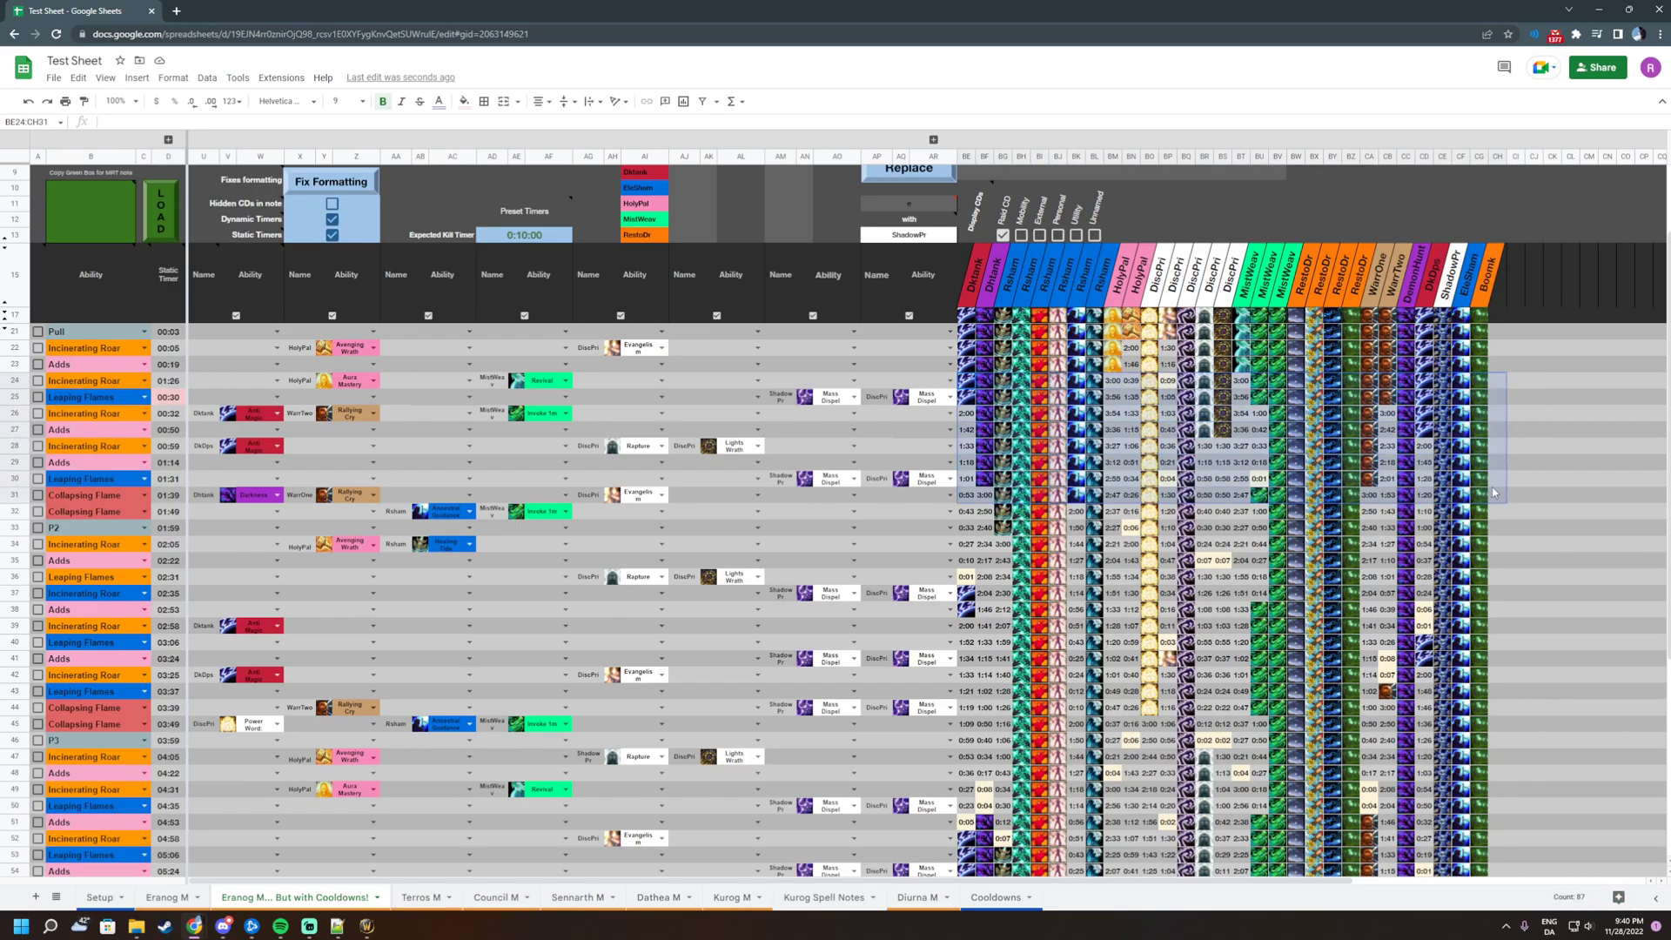
{"action": "left_click", "coordinate": [326, 352]}
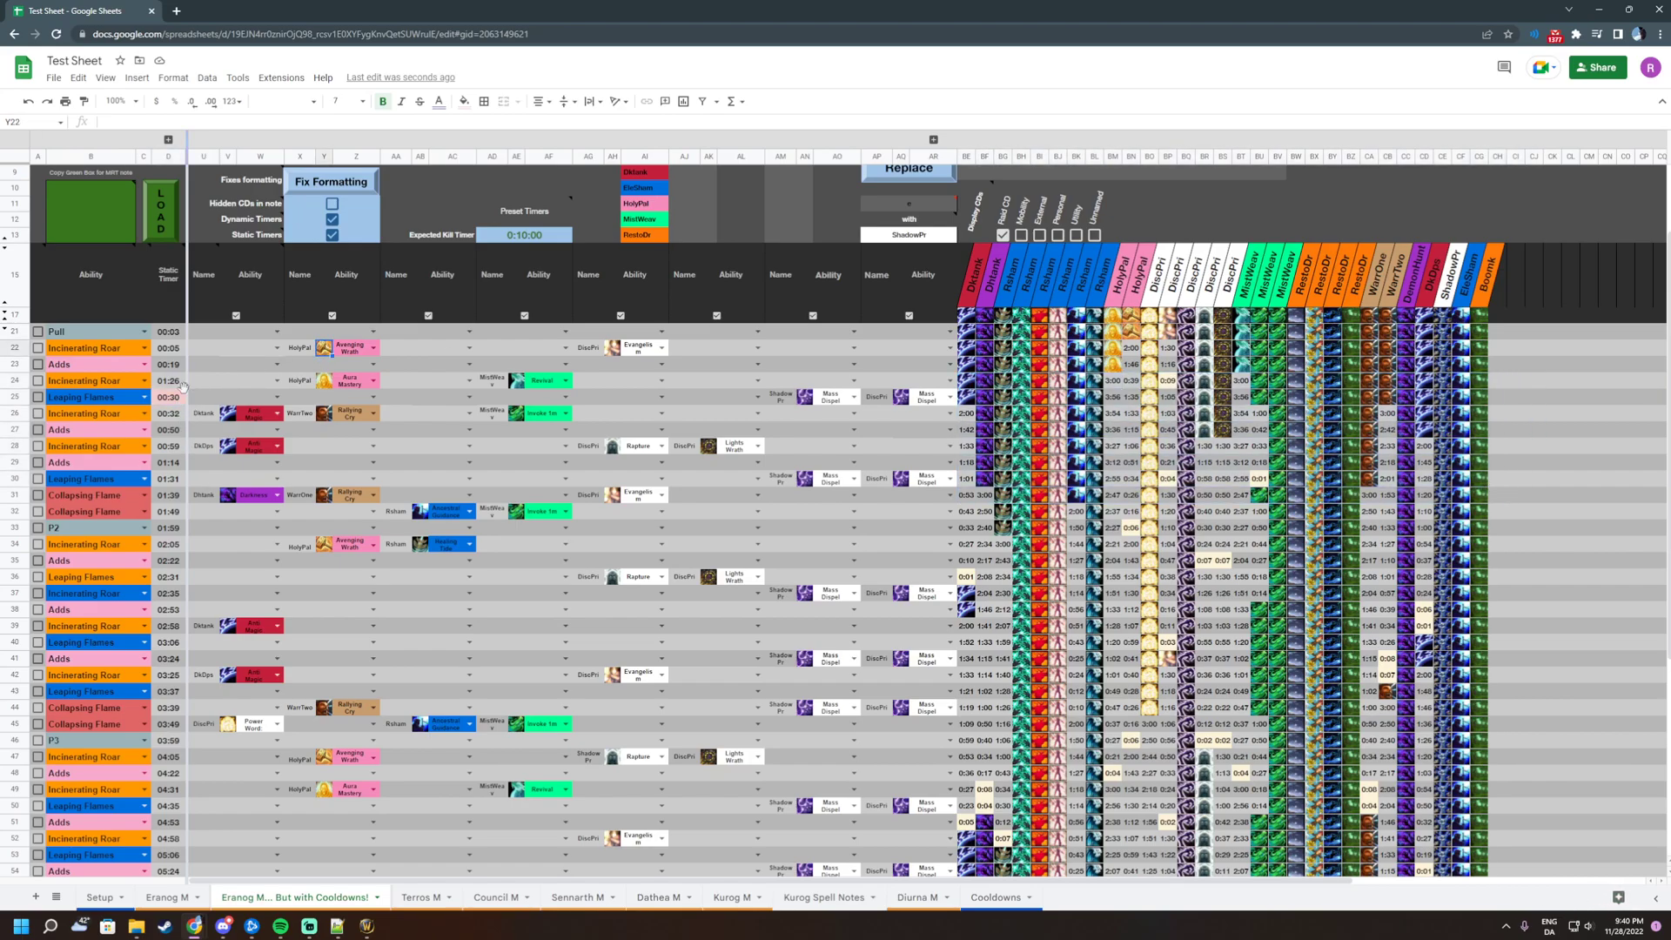
{"action": "left_click", "coordinate": [169, 398]}
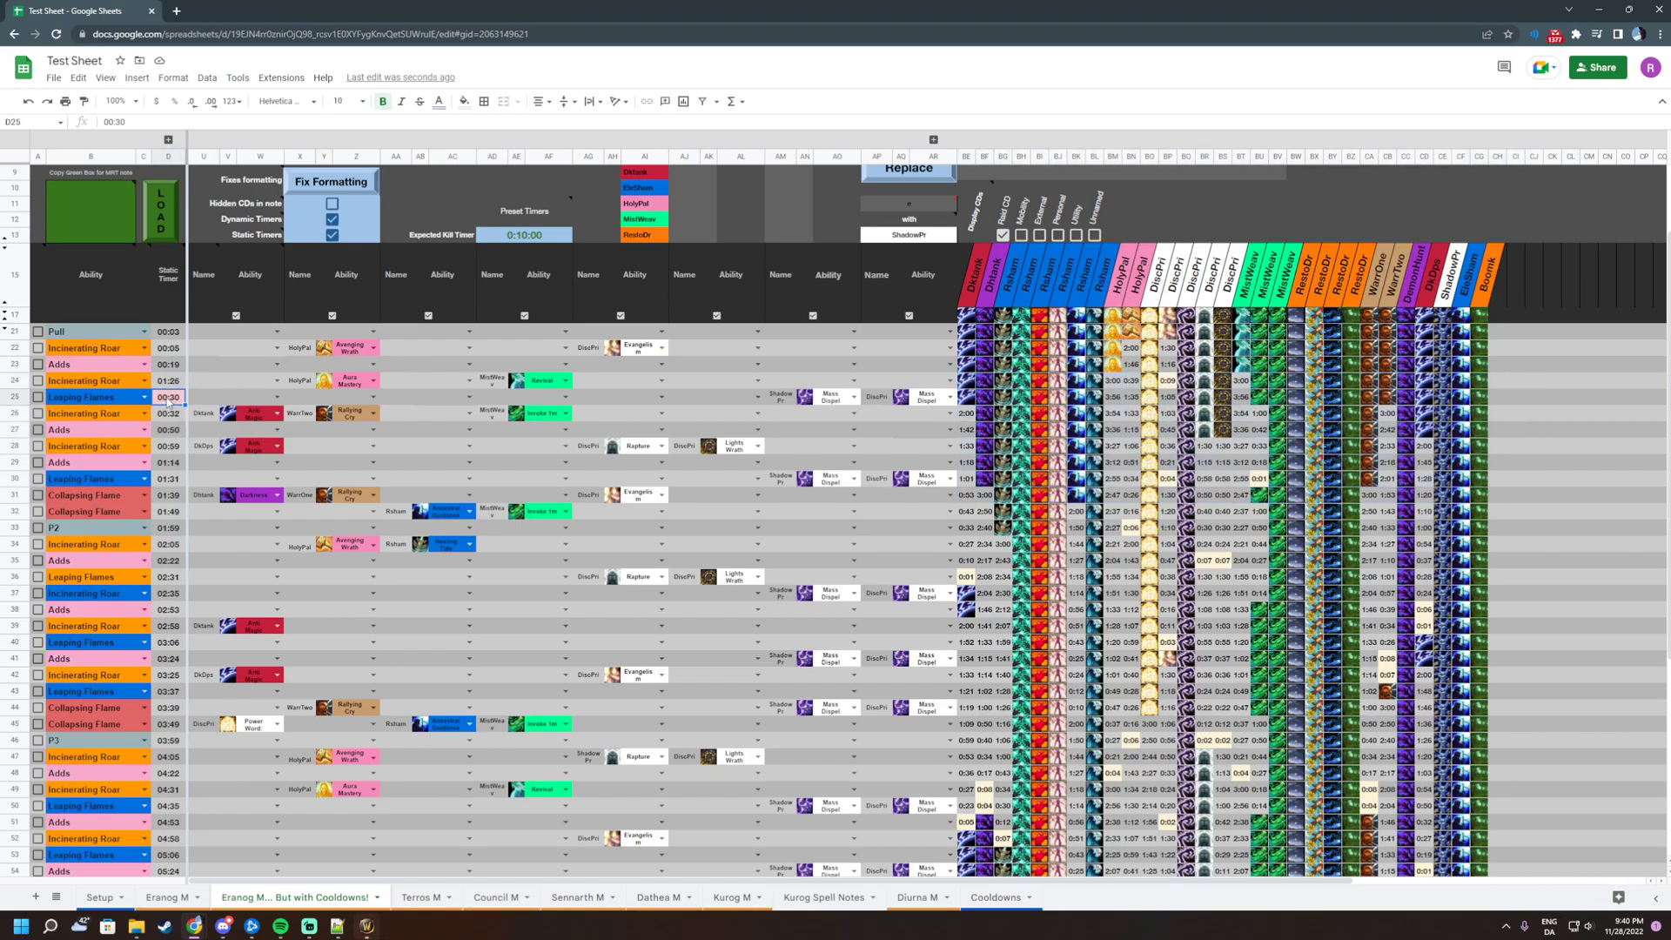
{"action": "left_click", "coordinate": [214, 378]}
{"action": "left_click", "coordinate": [245, 381]}
{"action": "mouse_move", "coordinate": [176, 399]}
{"action": "left_mouse_down"}
{"action": "mouse_move", "coordinate": [173, 383]}
{"action": "mouse_move", "coordinate": [174, 398]}
{"action": "left_mouse_up"}
{"action": "left_click_drag", "start_coordinate": [173, 397], "coordinate": [172, 386]}
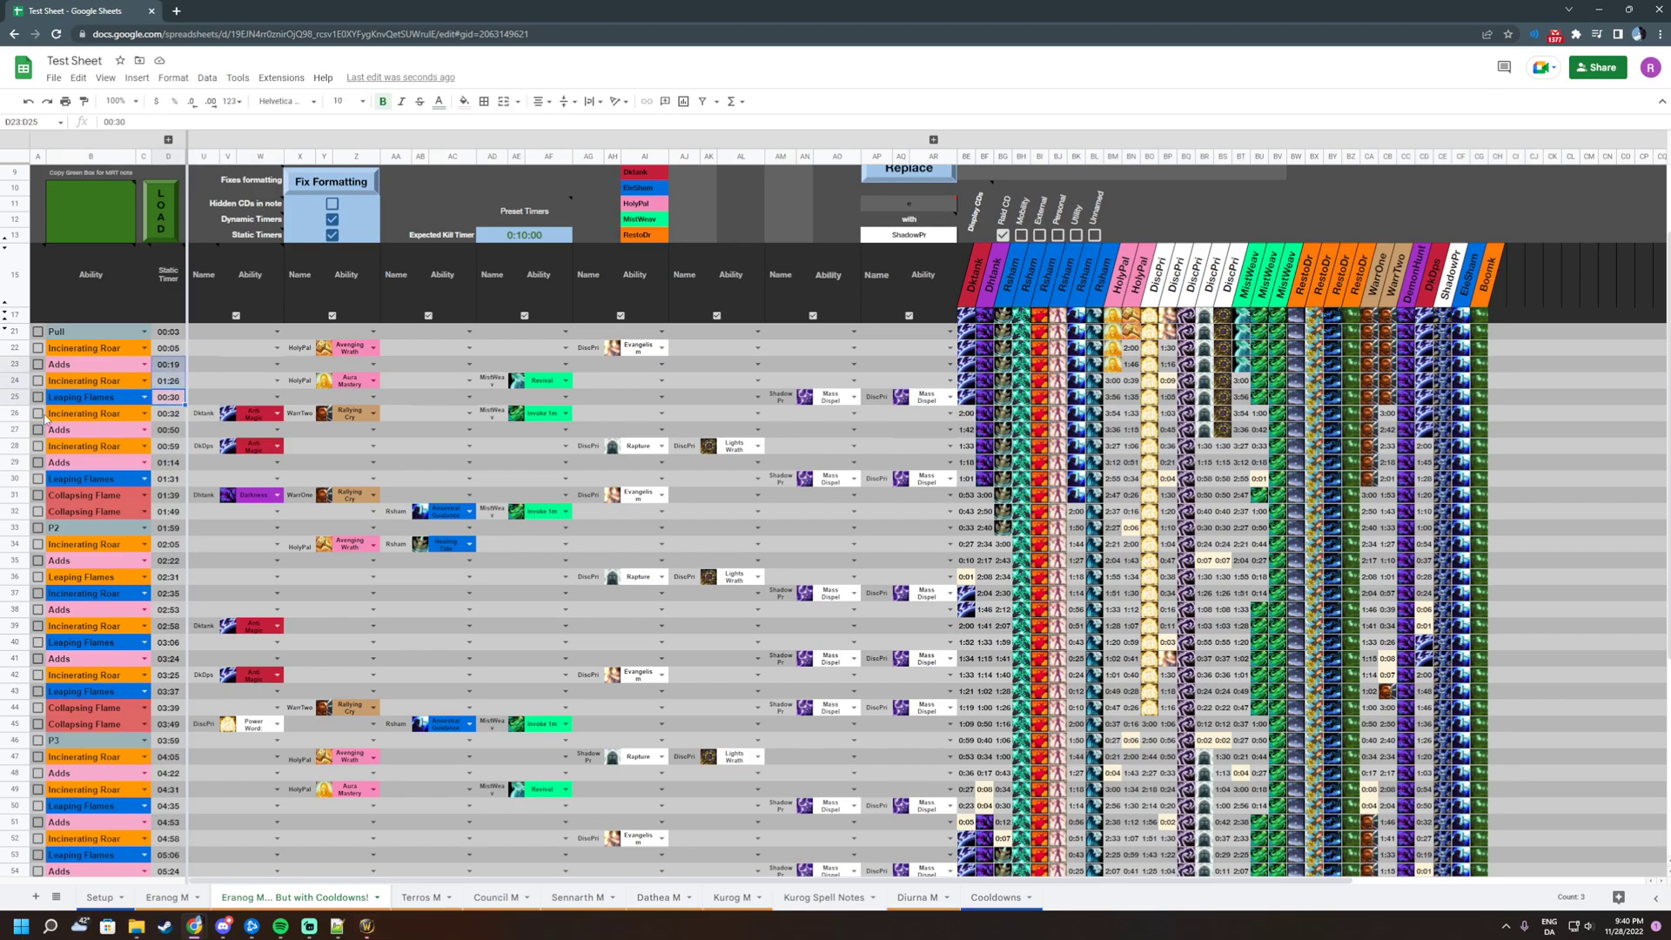
Move the 01:26 Incinerating Roar row back between the 01:14 Adds and 01:31 Leaping Flames rows
{"action": "left_click", "coordinate": [15, 380]}
{"action": "left_click_drag", "start_coordinate": [15, 380], "coordinate": [16, 464]}
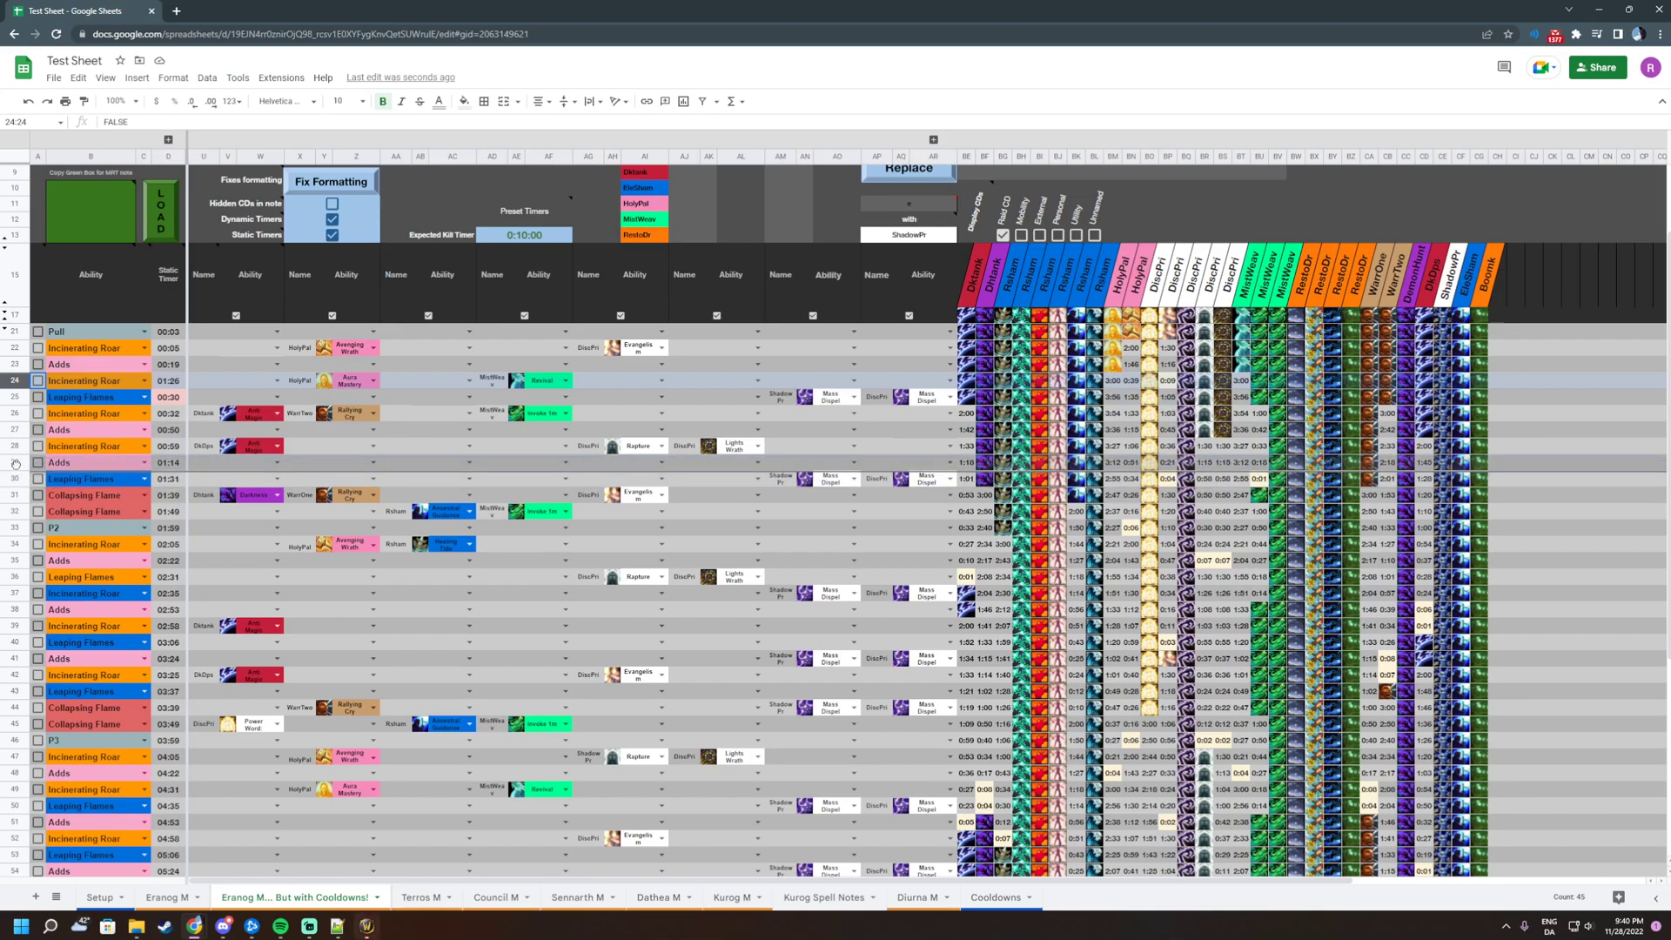
{"action": "left_click_drag", "start_coordinate": [413, 448], "coordinate": [413, 453]}
{"action": "left_click", "coordinate": [452, 396]}
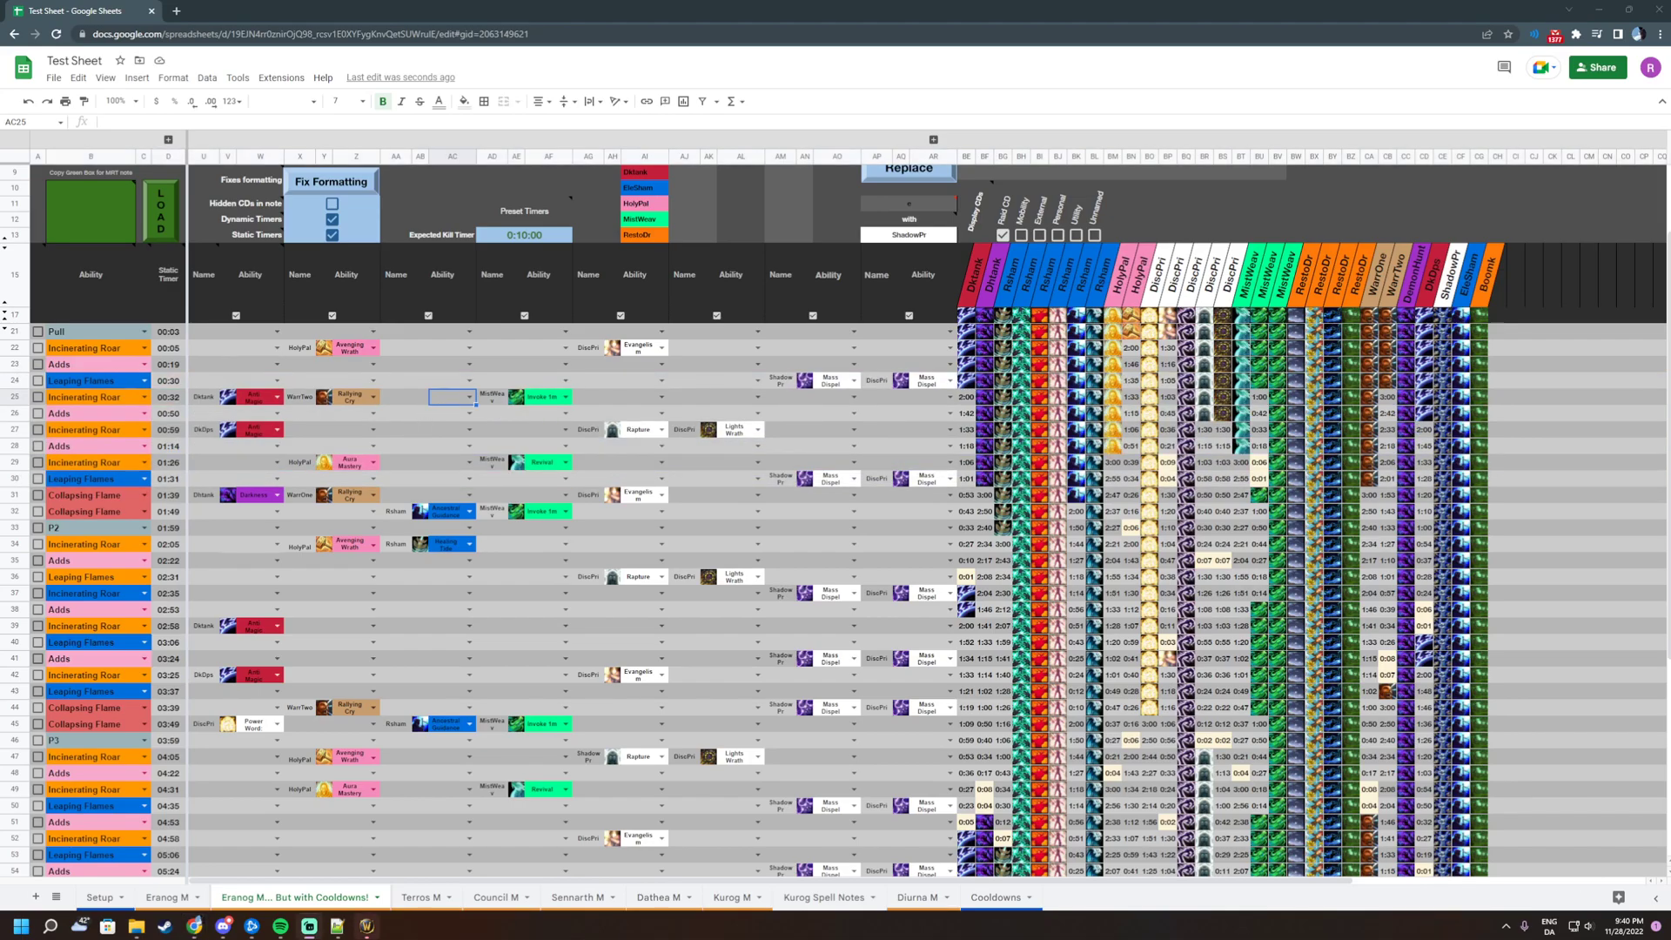
{"action": "left_click", "coordinate": [15, 413]}
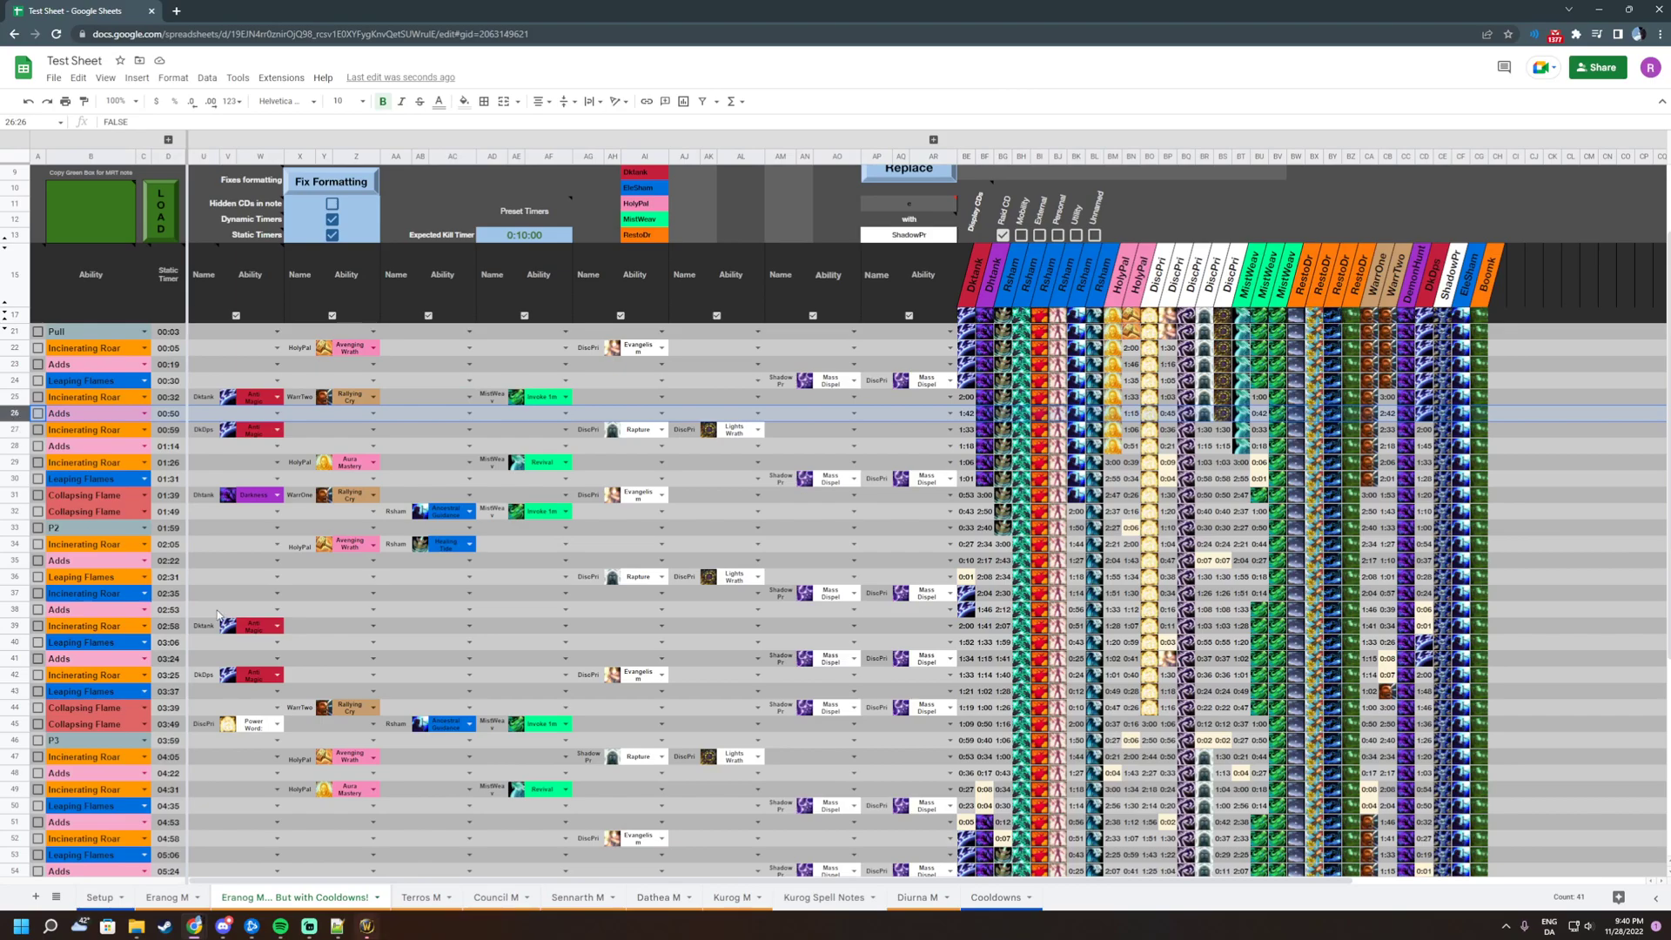
{"action": "scroll", "coordinate": [944, 502], "scroll_direction": "down", "scroll_amount": 5}
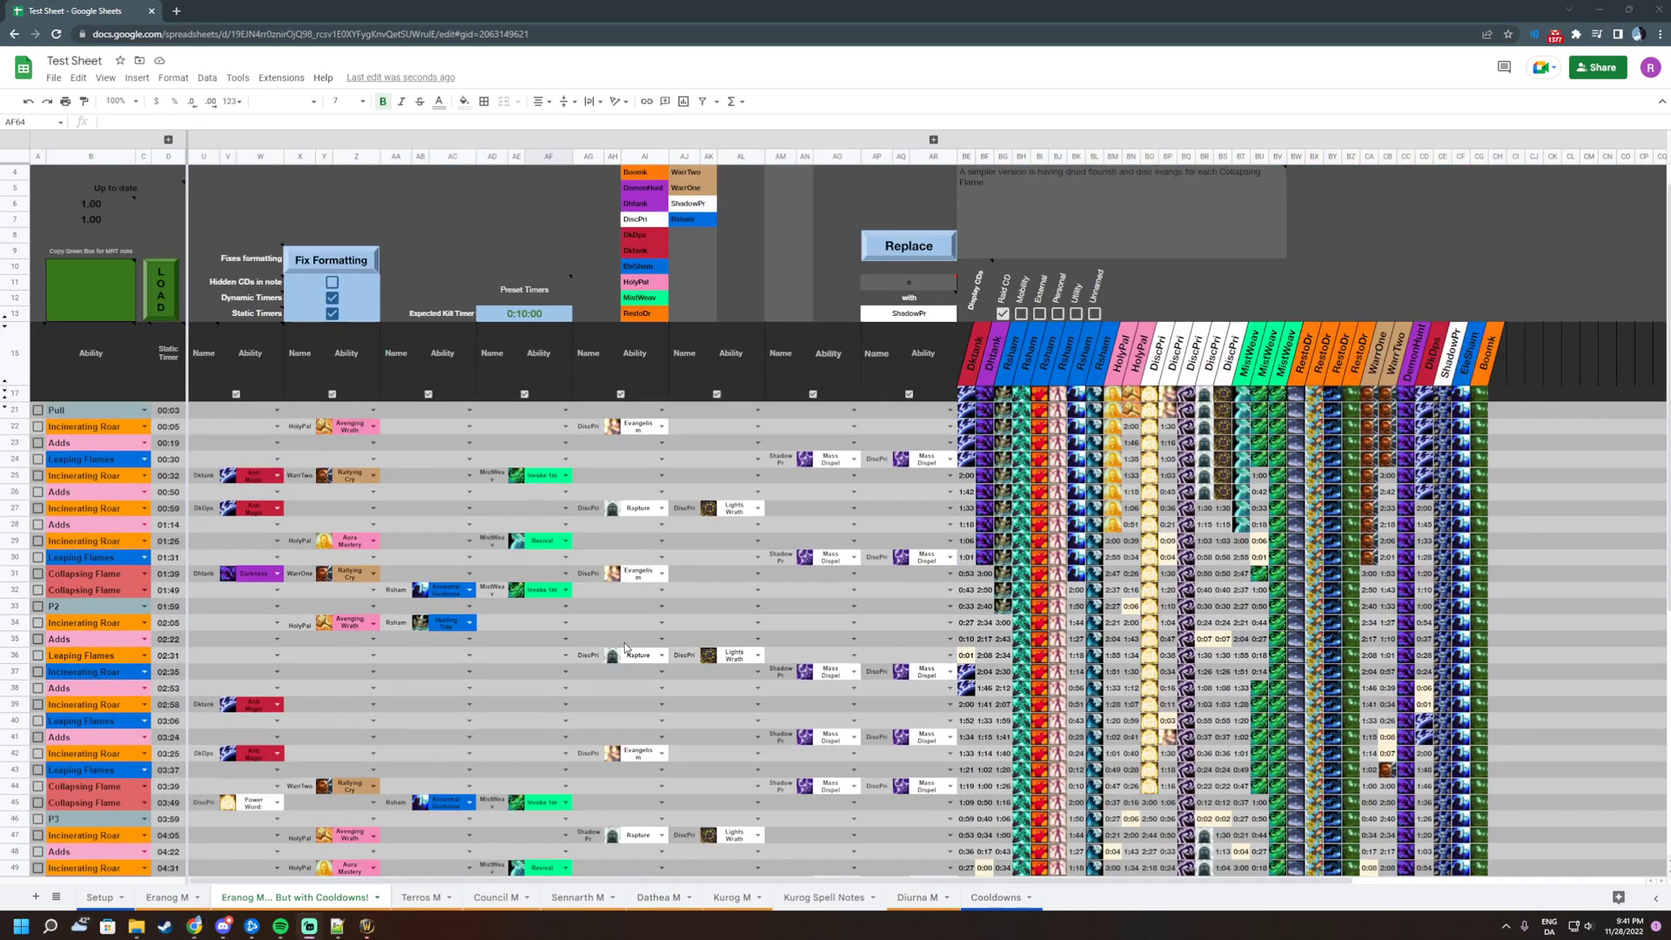
Enter the custom text "soak this mark" in the fourth ability slot (AF36) of the 02:31 Leaping Flames row
{"action": "scroll", "coordinate": [237, 677], "scroll_direction": "down", "scroll_amount": 2}
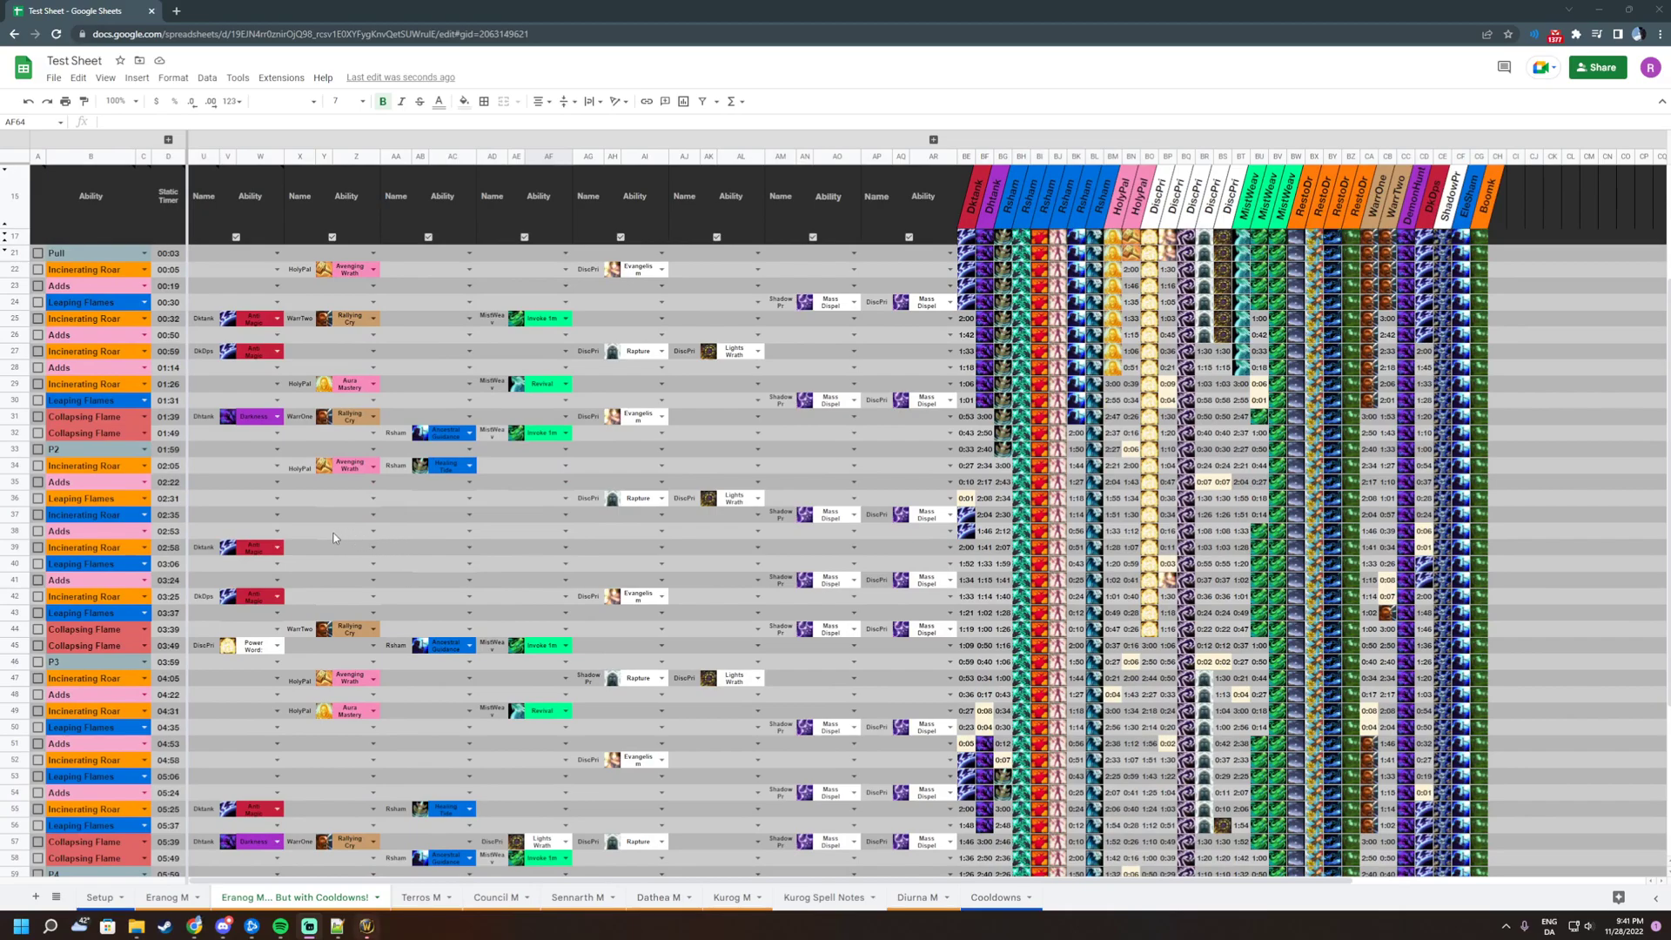
{"action": "left_click", "coordinate": [295, 501]}
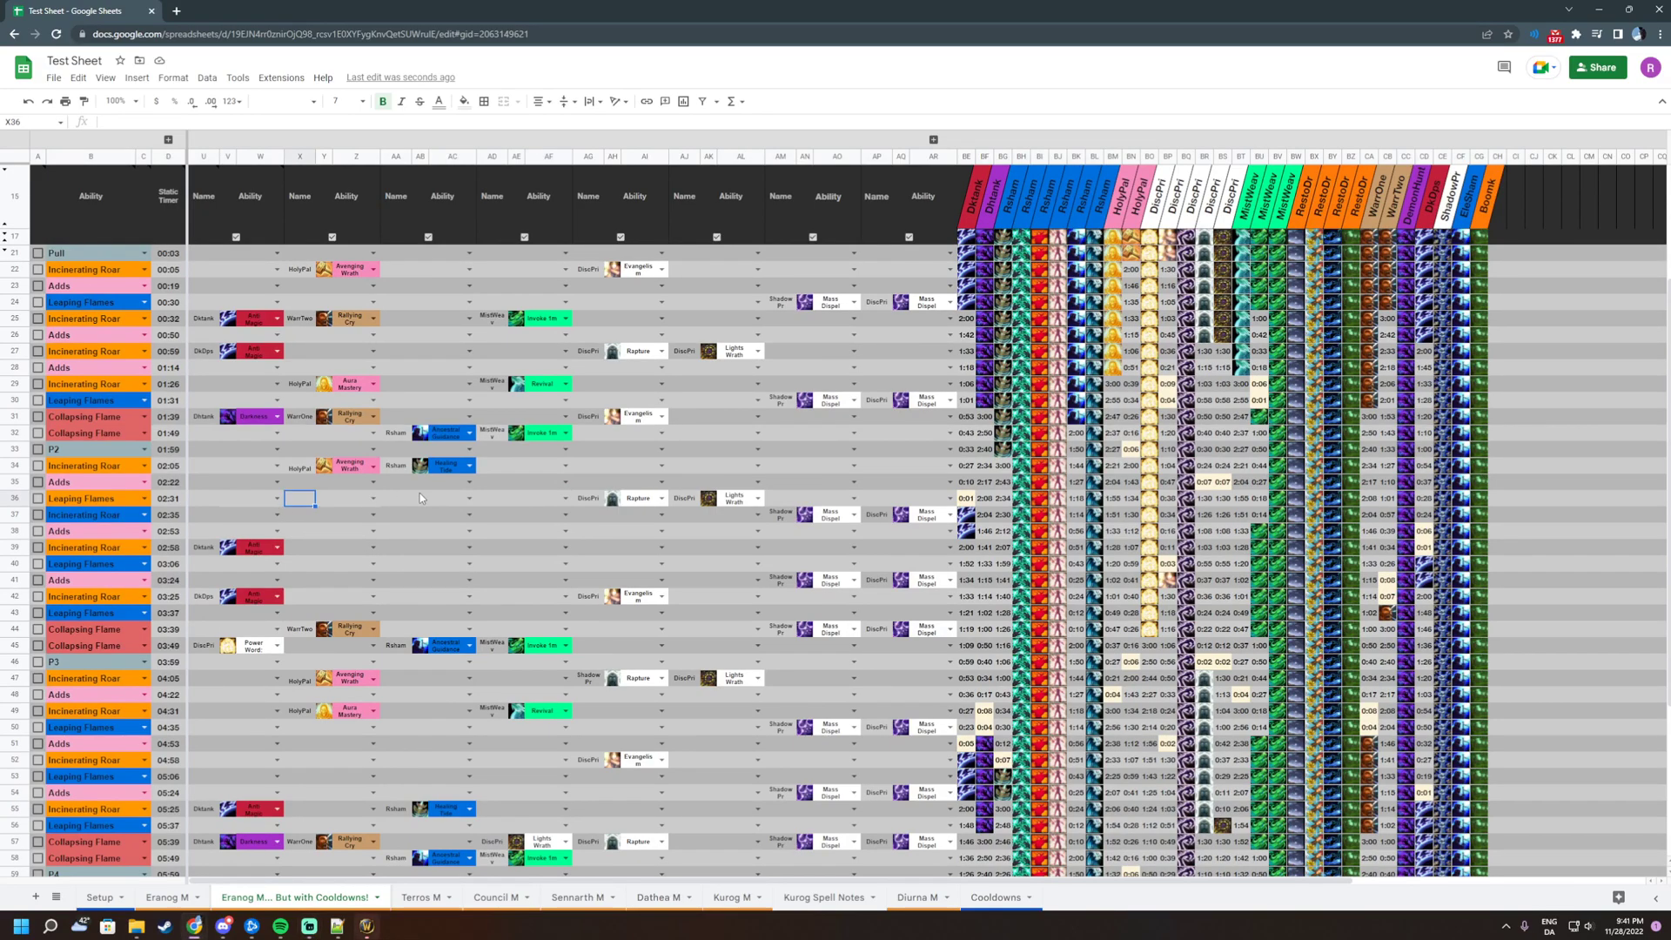
{"action": "left_click", "coordinate": [464, 501]}
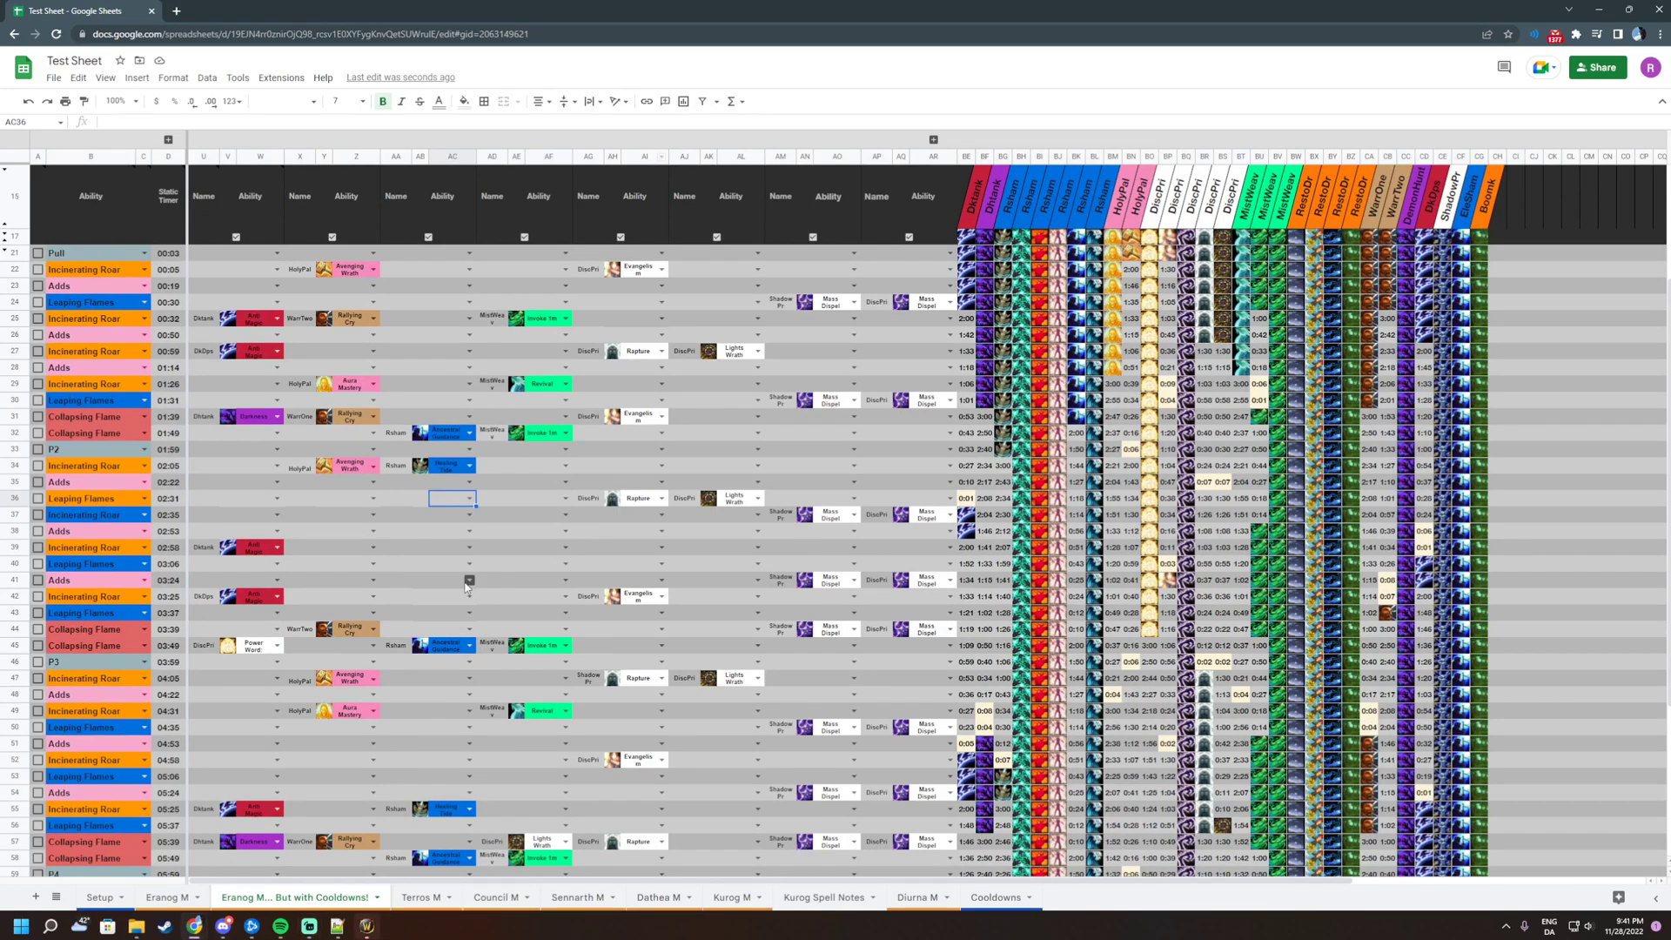
{"action": "left_click", "coordinate": [552, 503]}
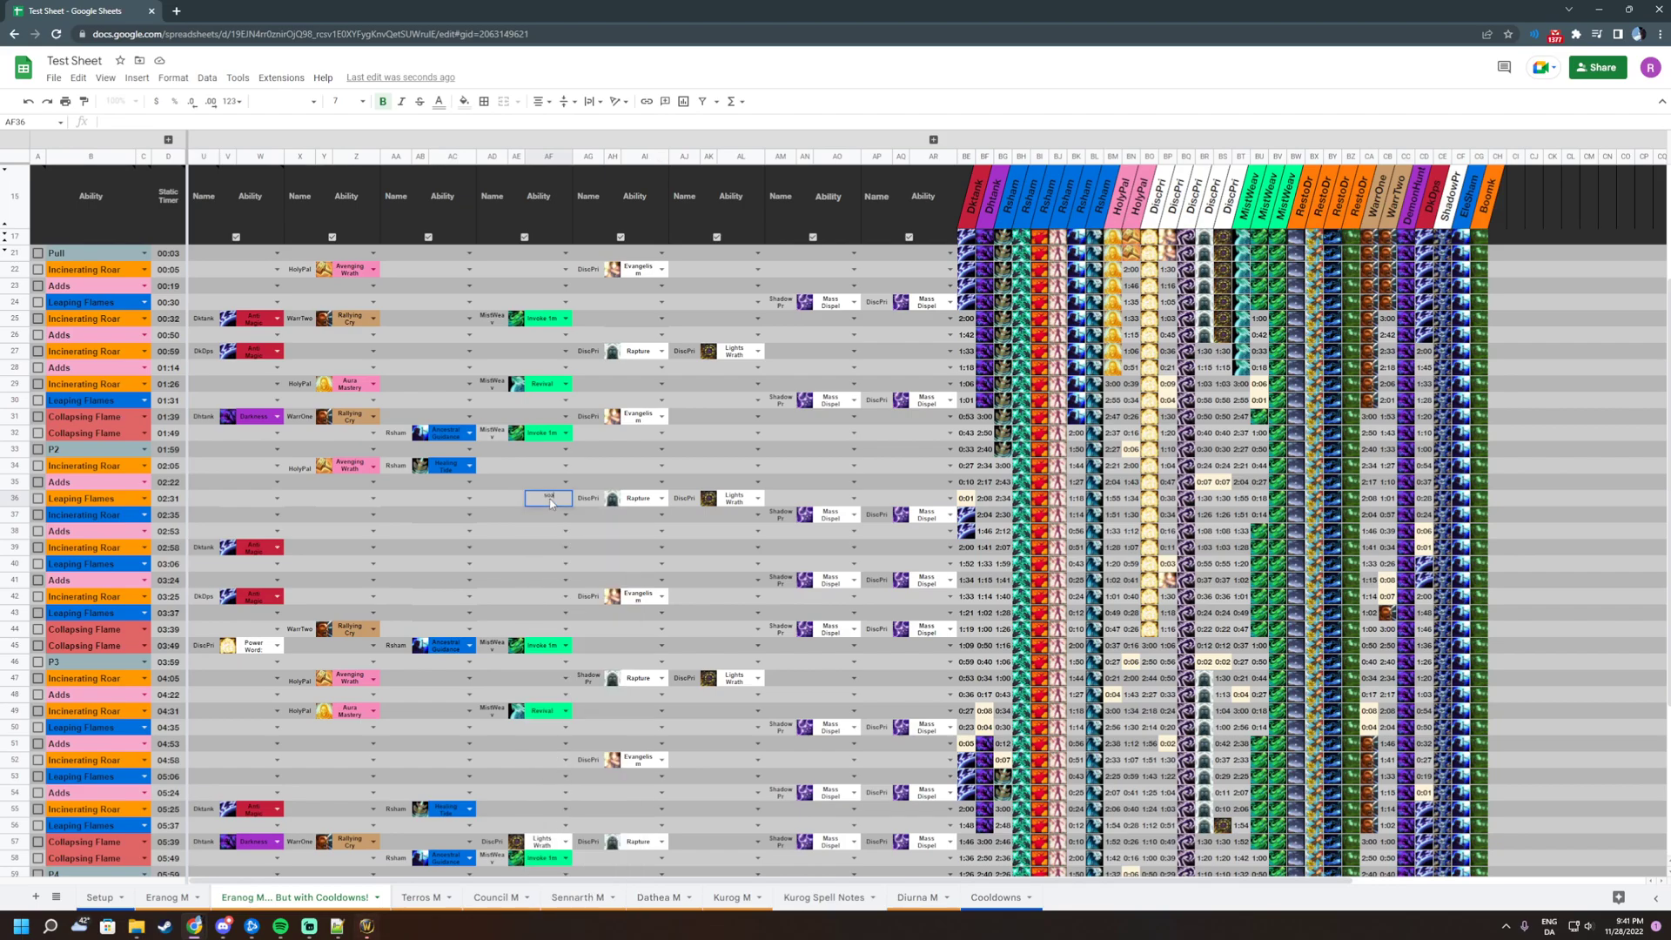
{"action": "type", "text": "soak this mark"}
{"action": "key", "text": "Return"}
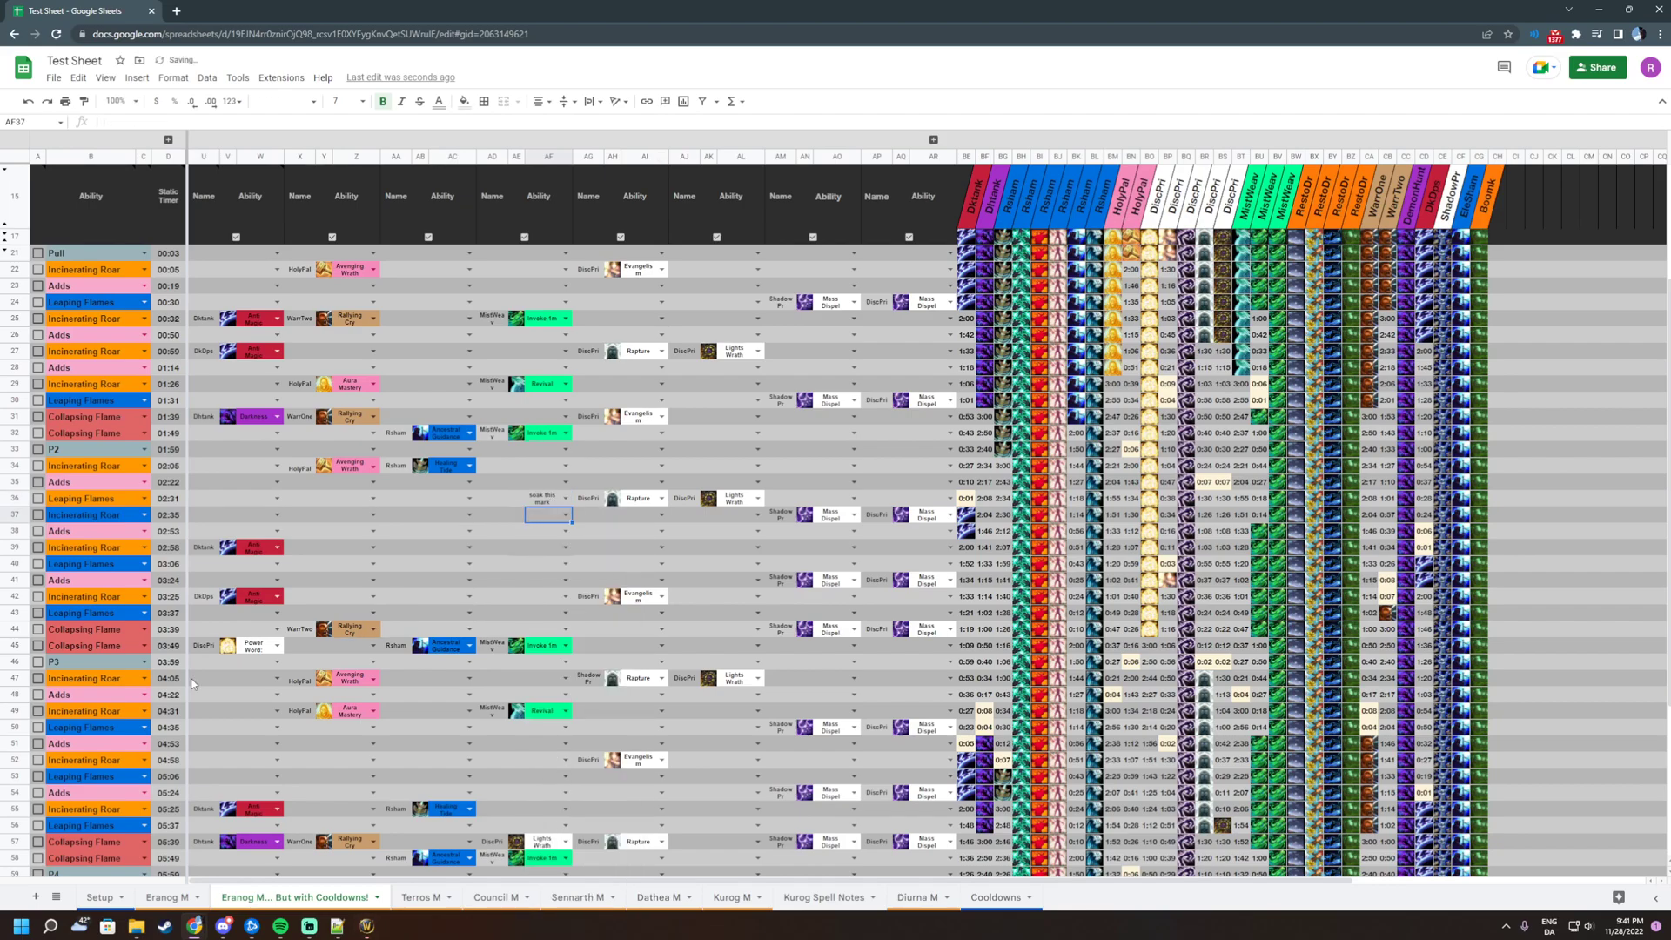
Assign Rsham, Dhtank and DiscPri to the first three name slots of the 02:31 Leaping Flames row
{"action": "double_click", "coordinate": [205, 497]}
{"action": "type", "text": "v"}
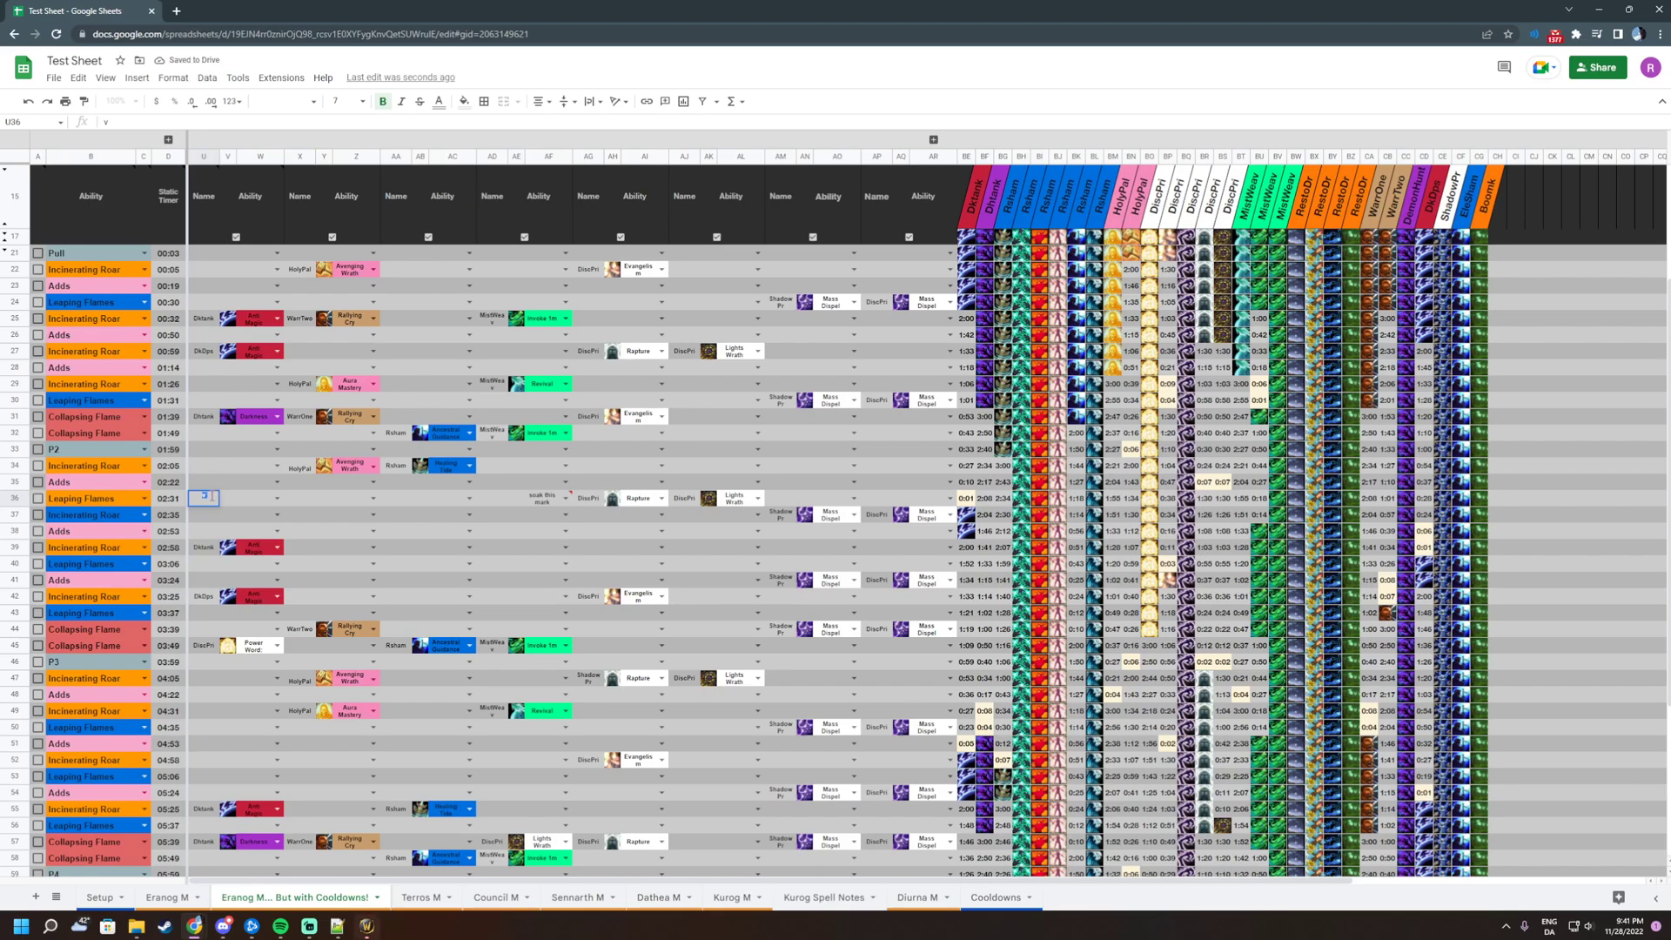
{"action": "key", "text": "BackSpace"}
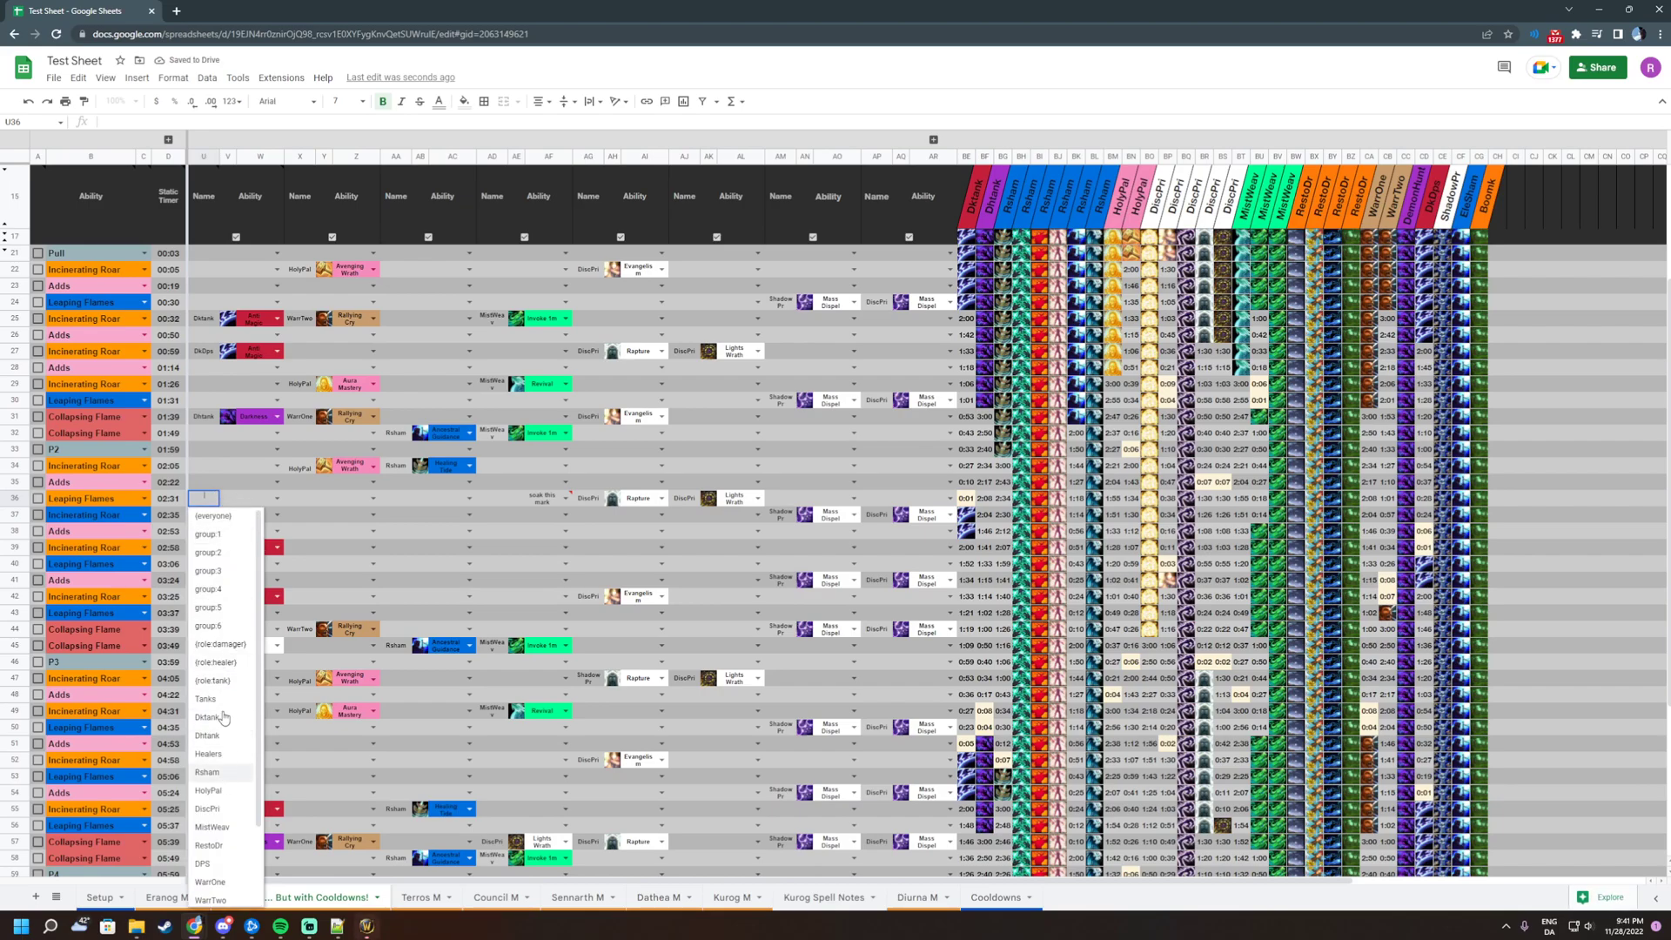
{"action": "left_click", "coordinate": [223, 717]}
{"action": "left_click", "coordinate": [299, 498]}
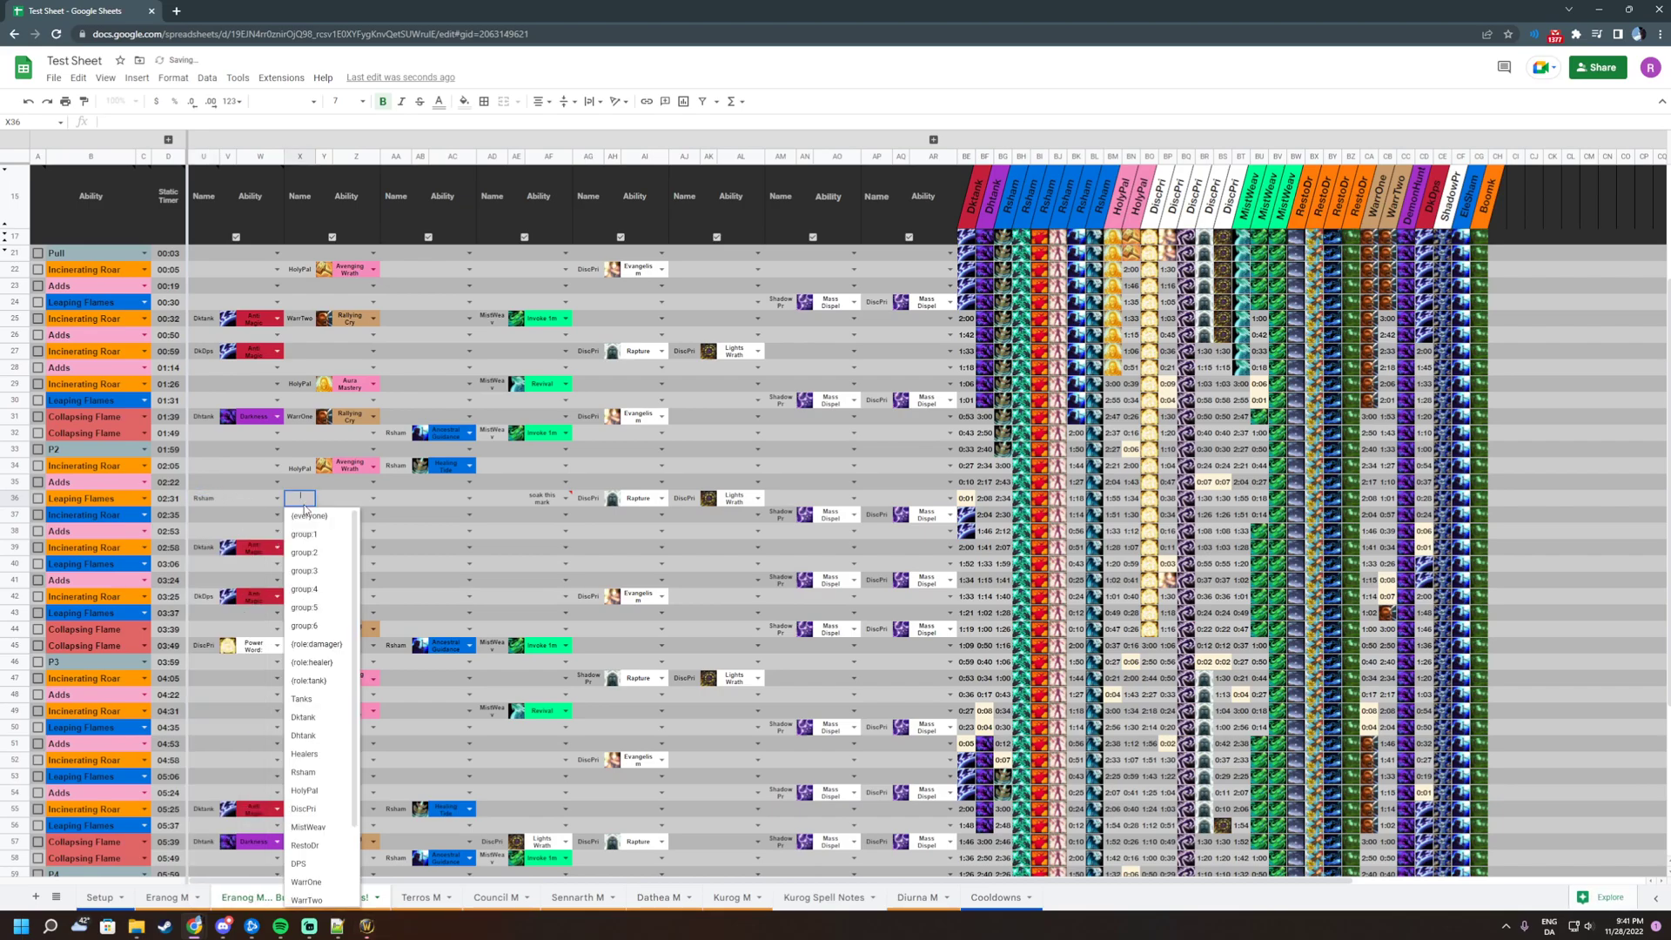
{"action": "left_click", "coordinate": [315, 728]}
{"action": "left_click", "coordinate": [396, 498]}
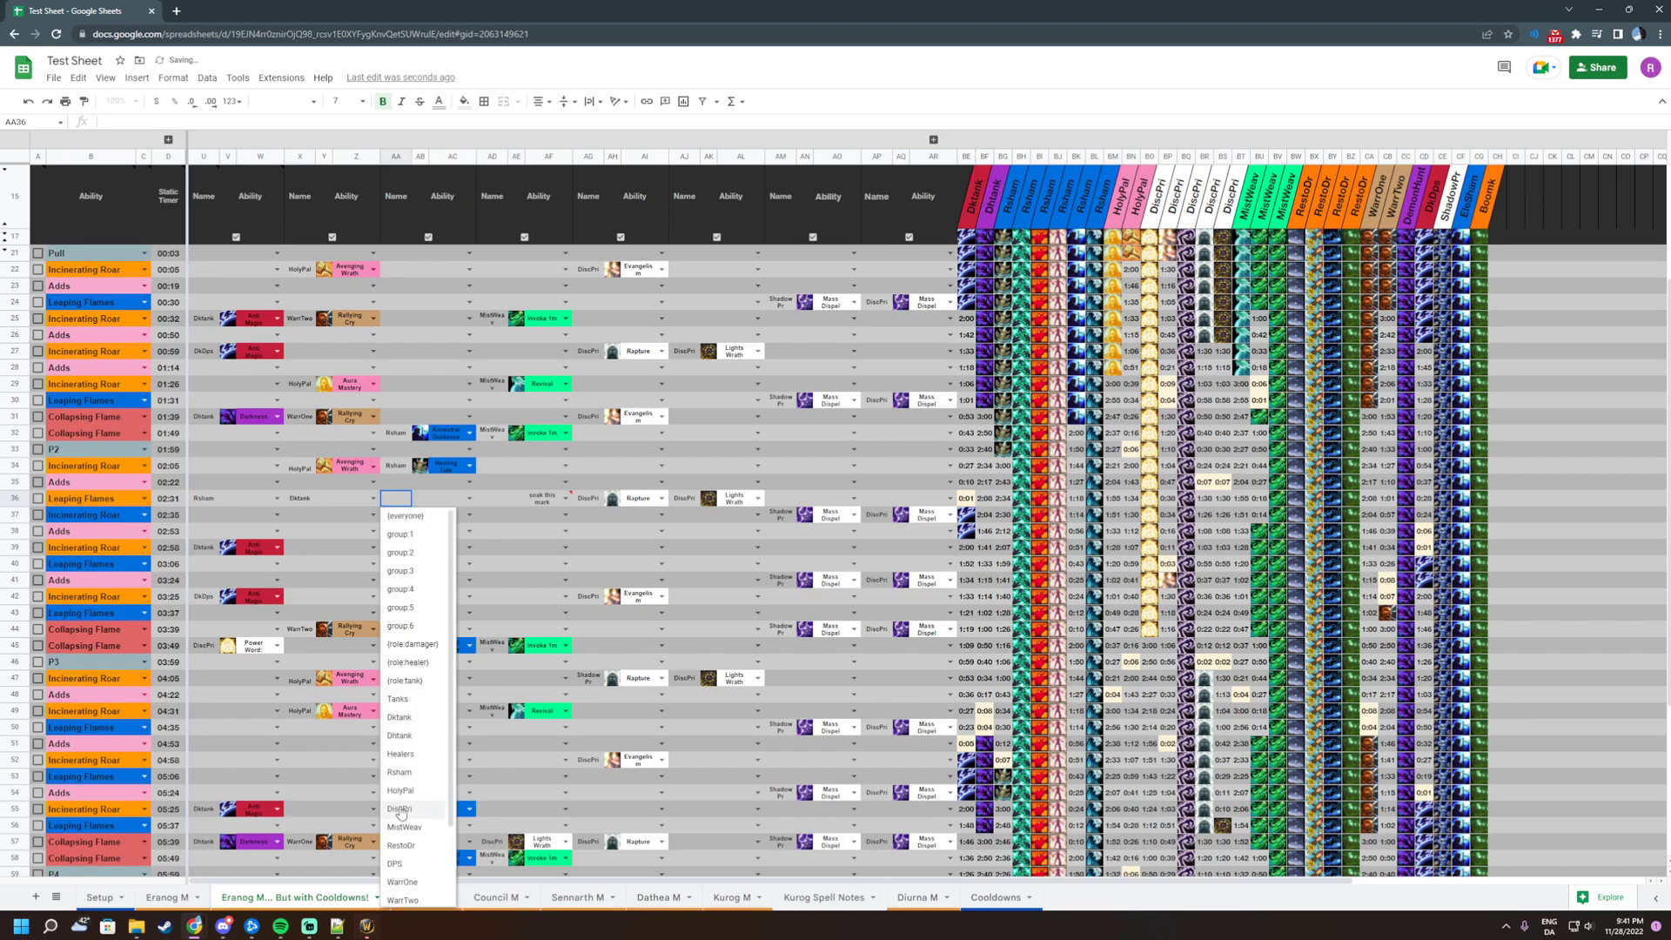
{"action": "left_click", "coordinate": [409, 816]}
Assign Tanks to the name slot beside the "soak this mark" text in the 02:31 Leaping Flames row
{"action": "left_click", "coordinate": [529, 497]}
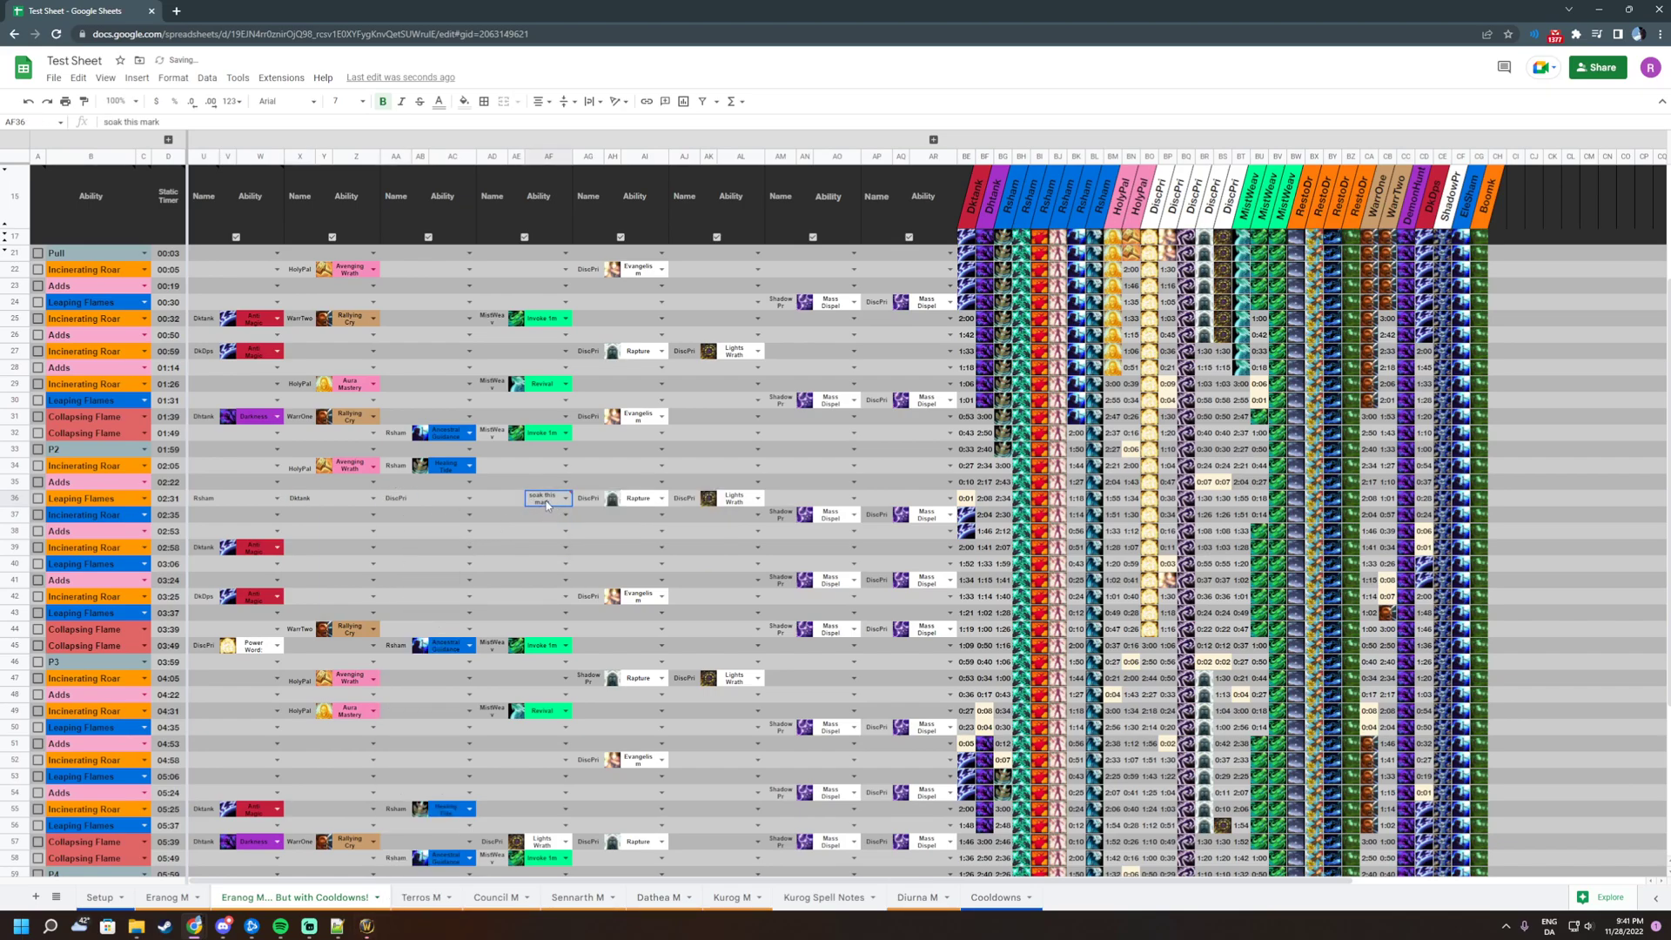
{"action": "key", "text": "Left"}
{"action": "key", "text": "Left"}
{"action": "key", "text": "Left"}
{"action": "key", "text": "Left"}
{"action": "key", "text": "Left"}
{"action": "key", "text": "Left"}
{"action": "key", "text": "Left"}
{"action": "key", "text": "Left"}
{"action": "key", "text": "Left"}
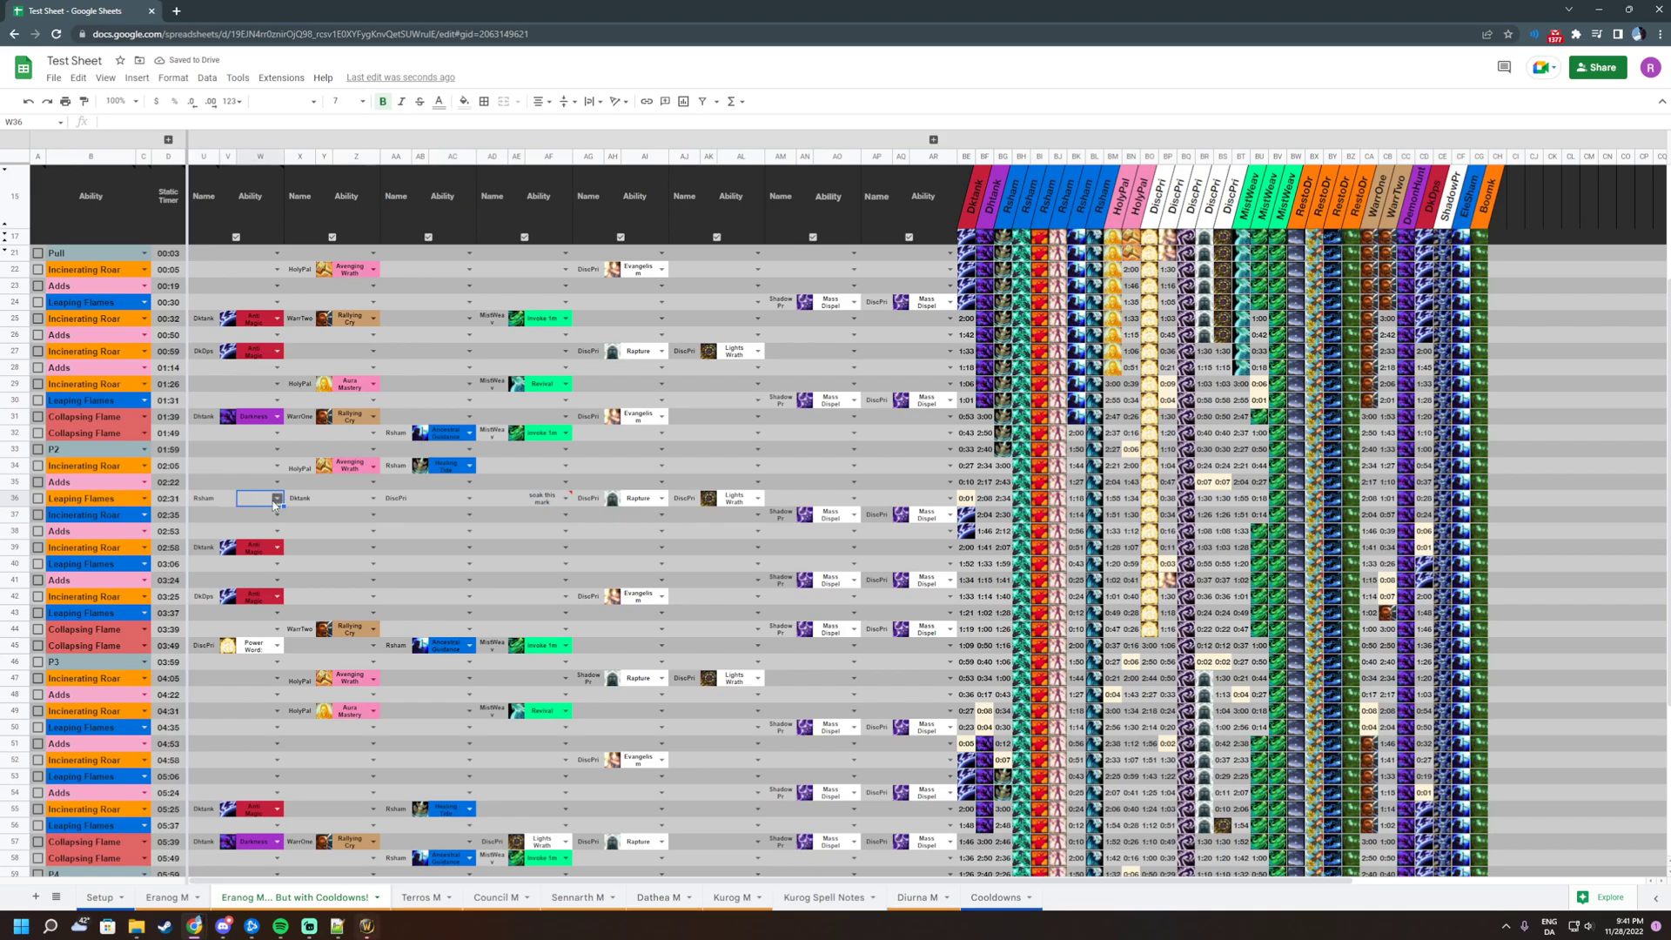
{"action": "left_click", "coordinate": [546, 501]}
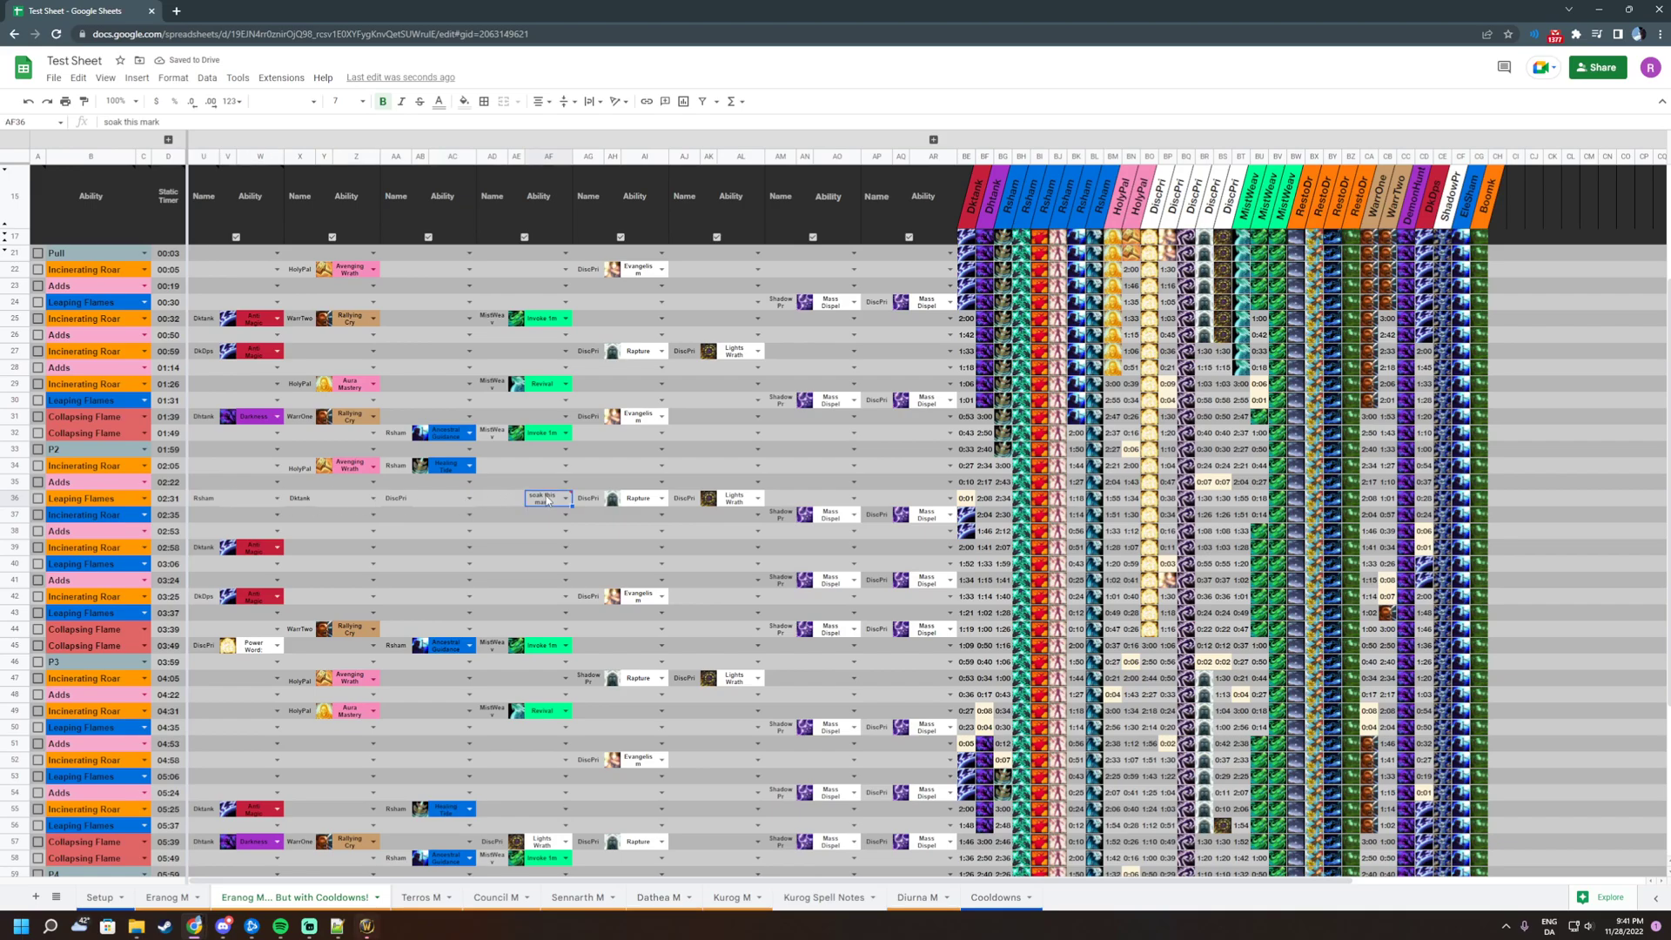
{"action": "left_click", "coordinate": [490, 503]}
{"action": "double_click", "coordinate": [490, 503]}
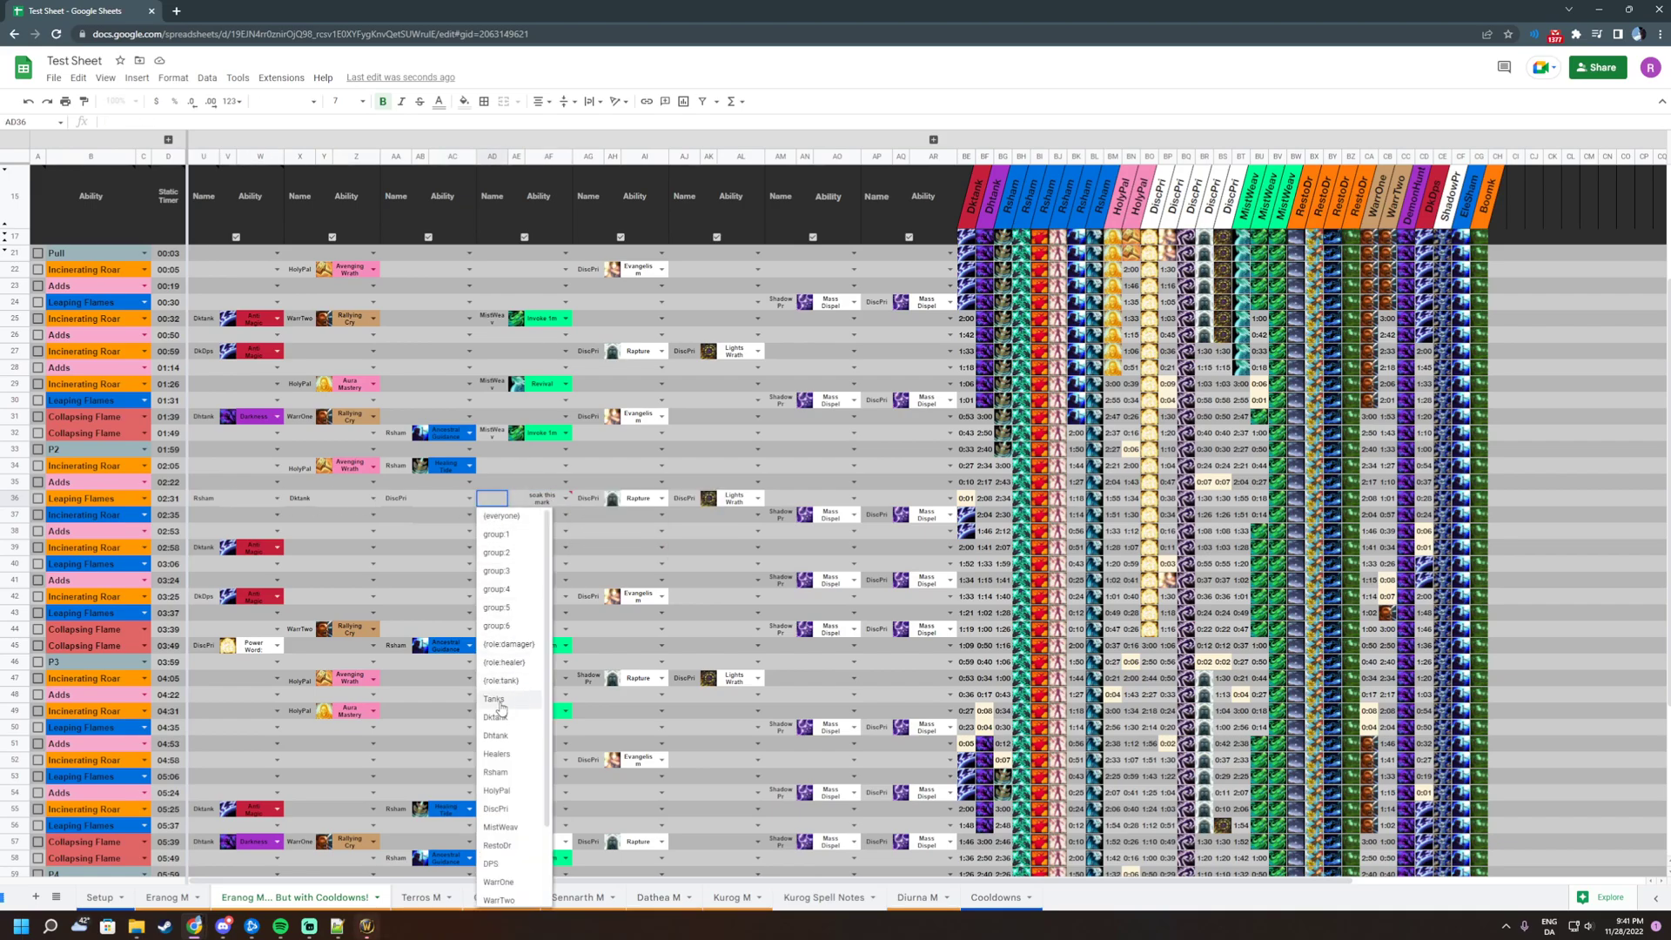
{"action": "left_click", "coordinate": [531, 539]}
{"action": "left_click", "coordinate": [543, 503]}
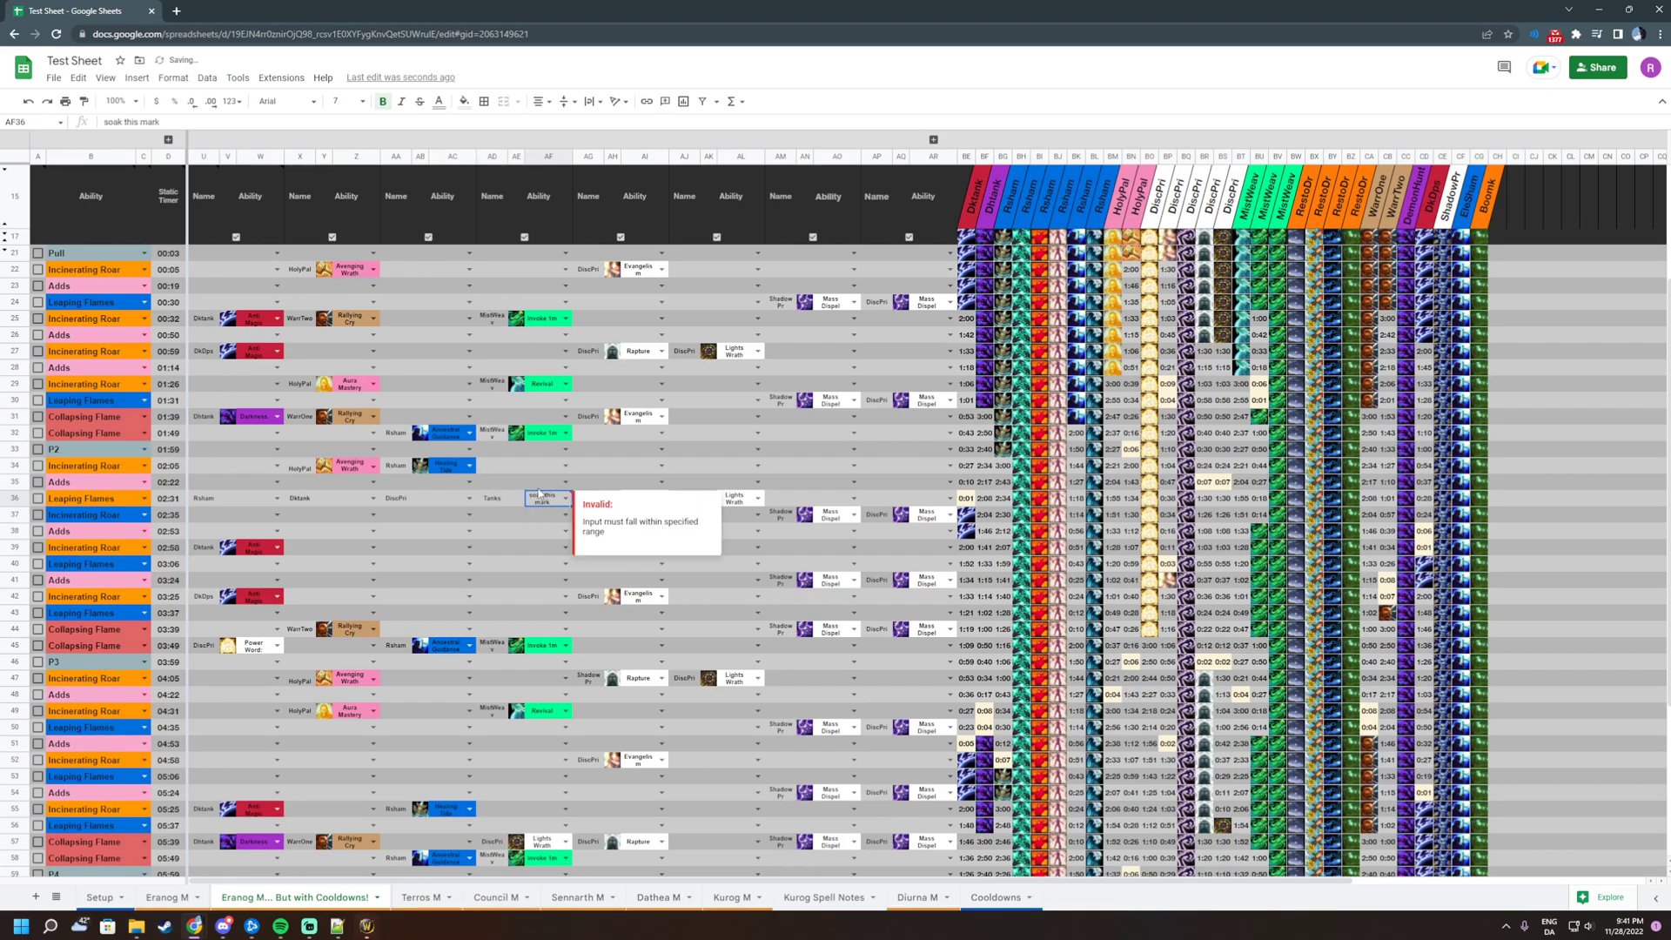
{"action": "left_click", "coordinate": [547, 531]}
Clear the four names in the 02:31 Leaping Flames row and assign {everyone} to the fourth name slot
{"action": "left_click_drag", "start_coordinate": [205, 502], "coordinate": [503, 504]}
{"action": "key", "text": "Delete"}
{"action": "left_click", "coordinate": [491, 505]}
{"action": "type", "text": "e"}
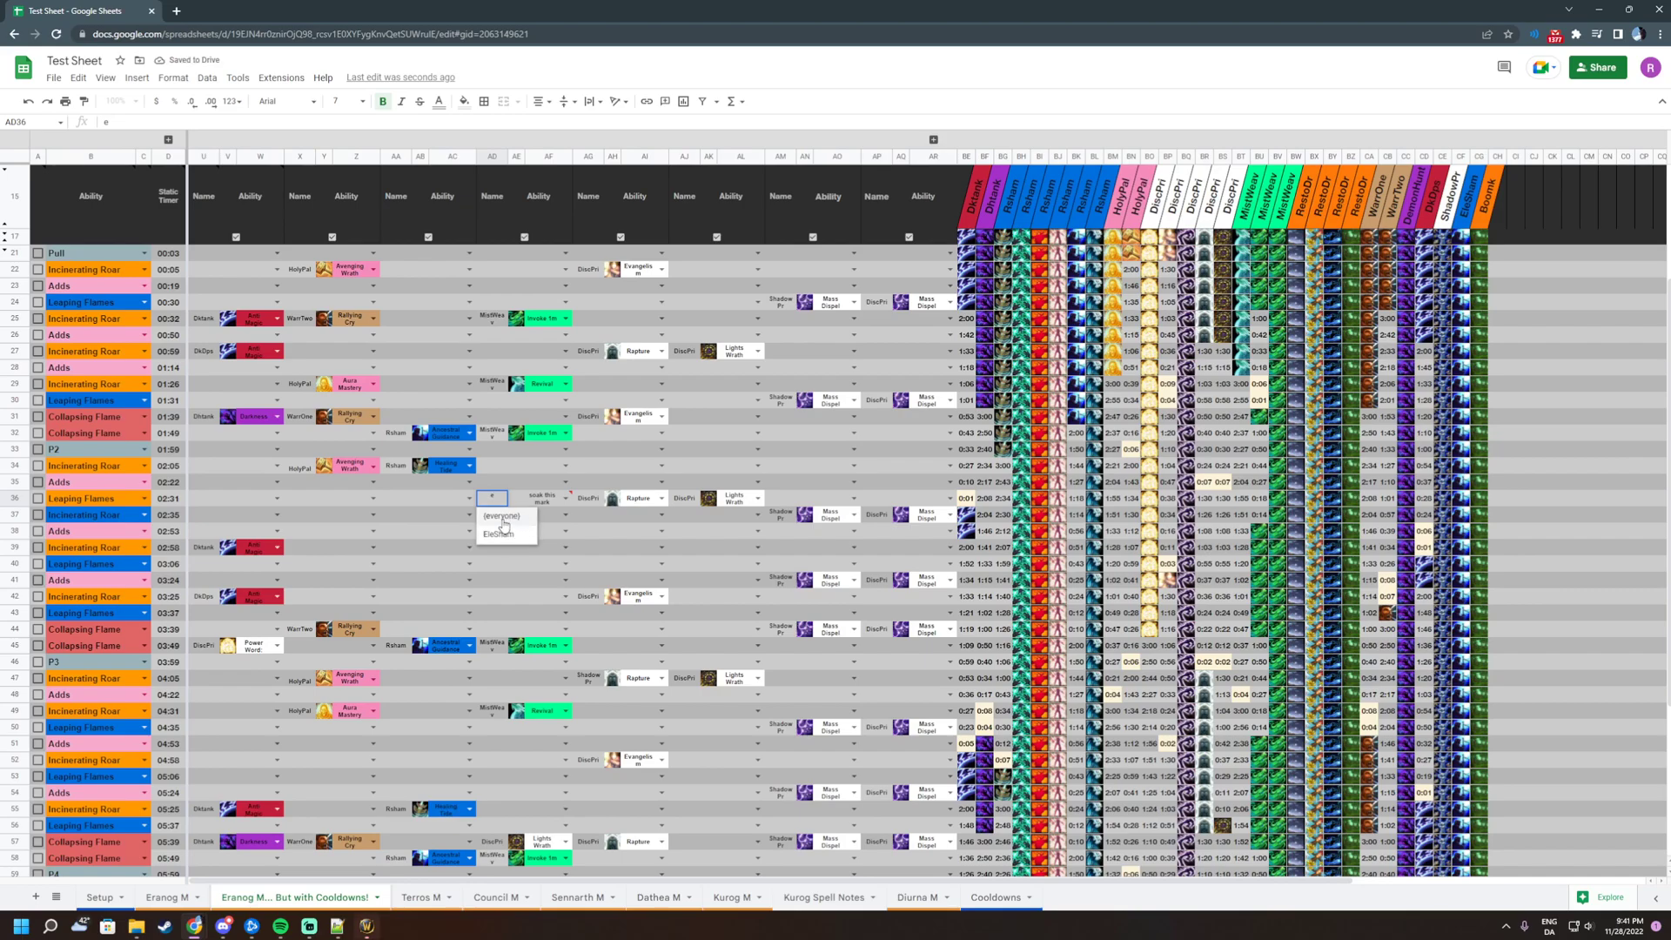
{"action": "left_click", "coordinate": [503, 520]}
Replace the "soak this mark" text beside {everyone} with the Healthstone ability
{"action": "key", "text": "Tab"}
{"action": "type", "text": "h"}
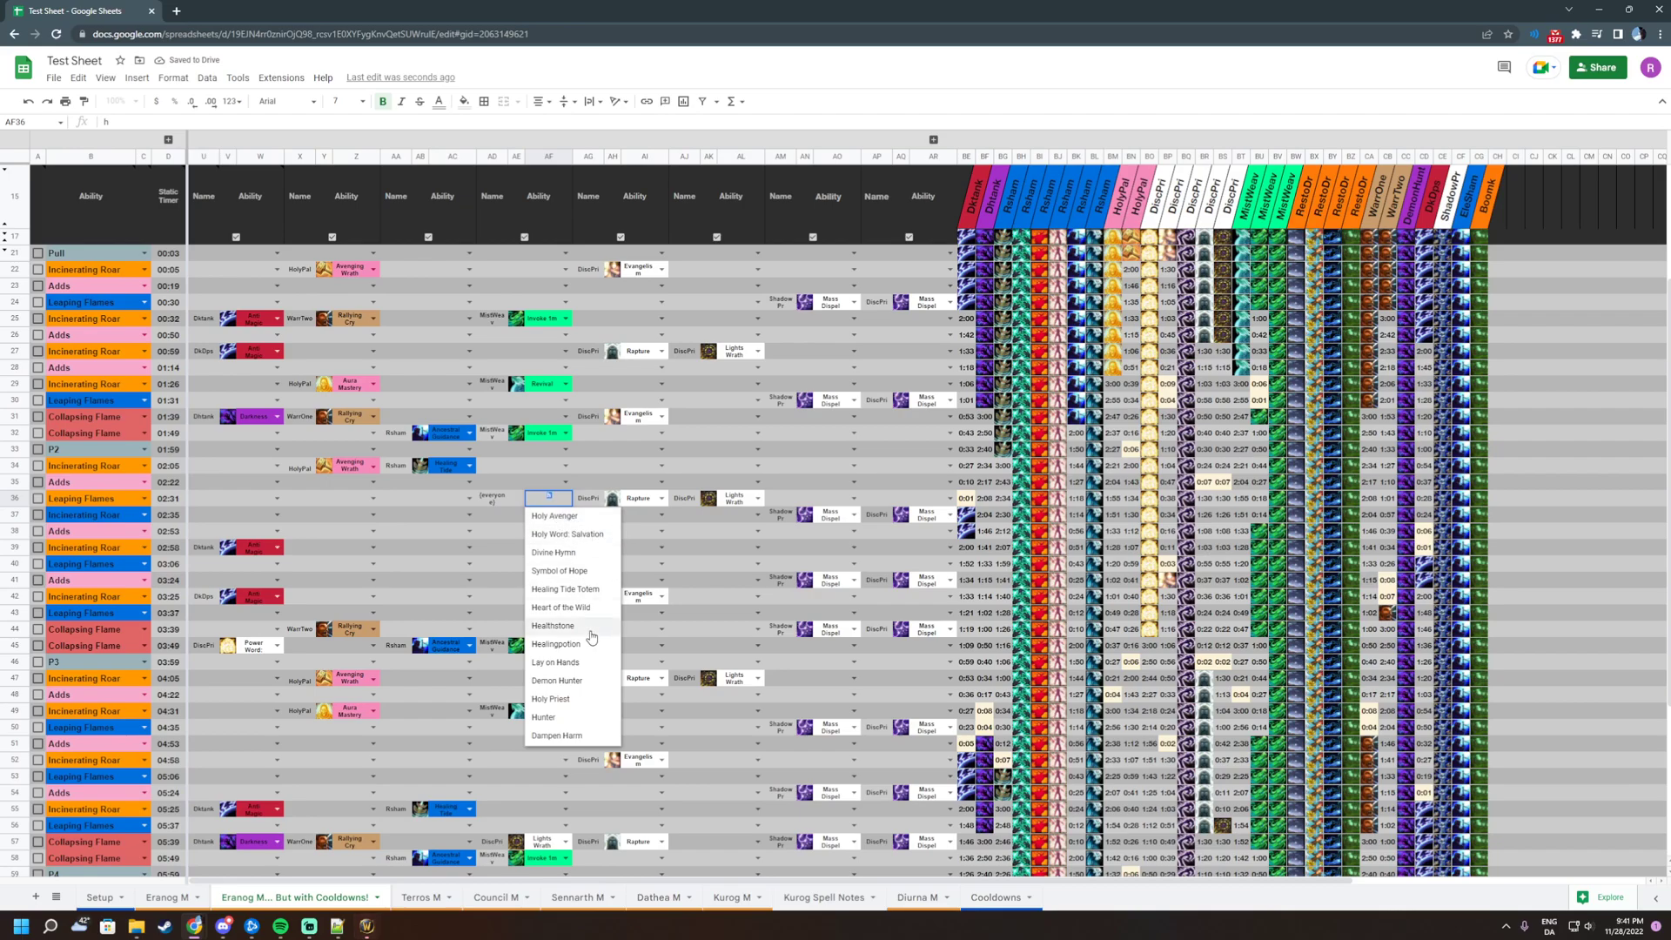
{"action": "left_click", "coordinate": [583, 625]}
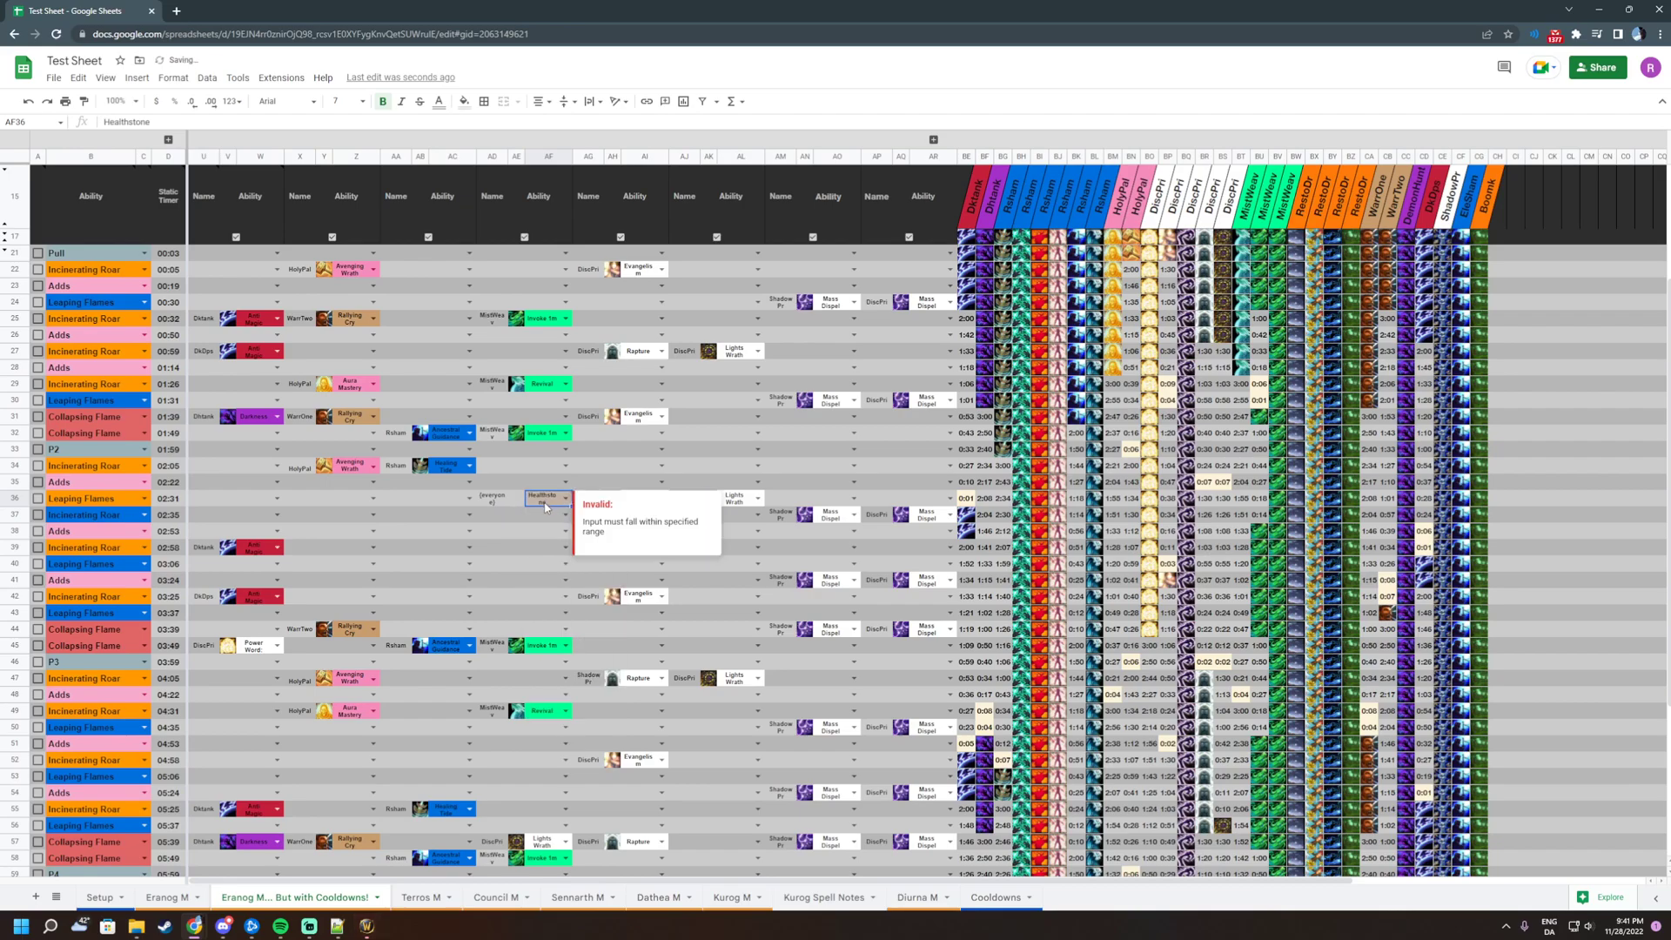
Set the ability assigned to {everyone} in the 02:31 Leaping Flames row to Gateway
{"action": "type", "text": "ga"}
{"action": "left_click", "coordinate": [561, 517]}
{"action": "left_click", "coordinate": [550, 575]}
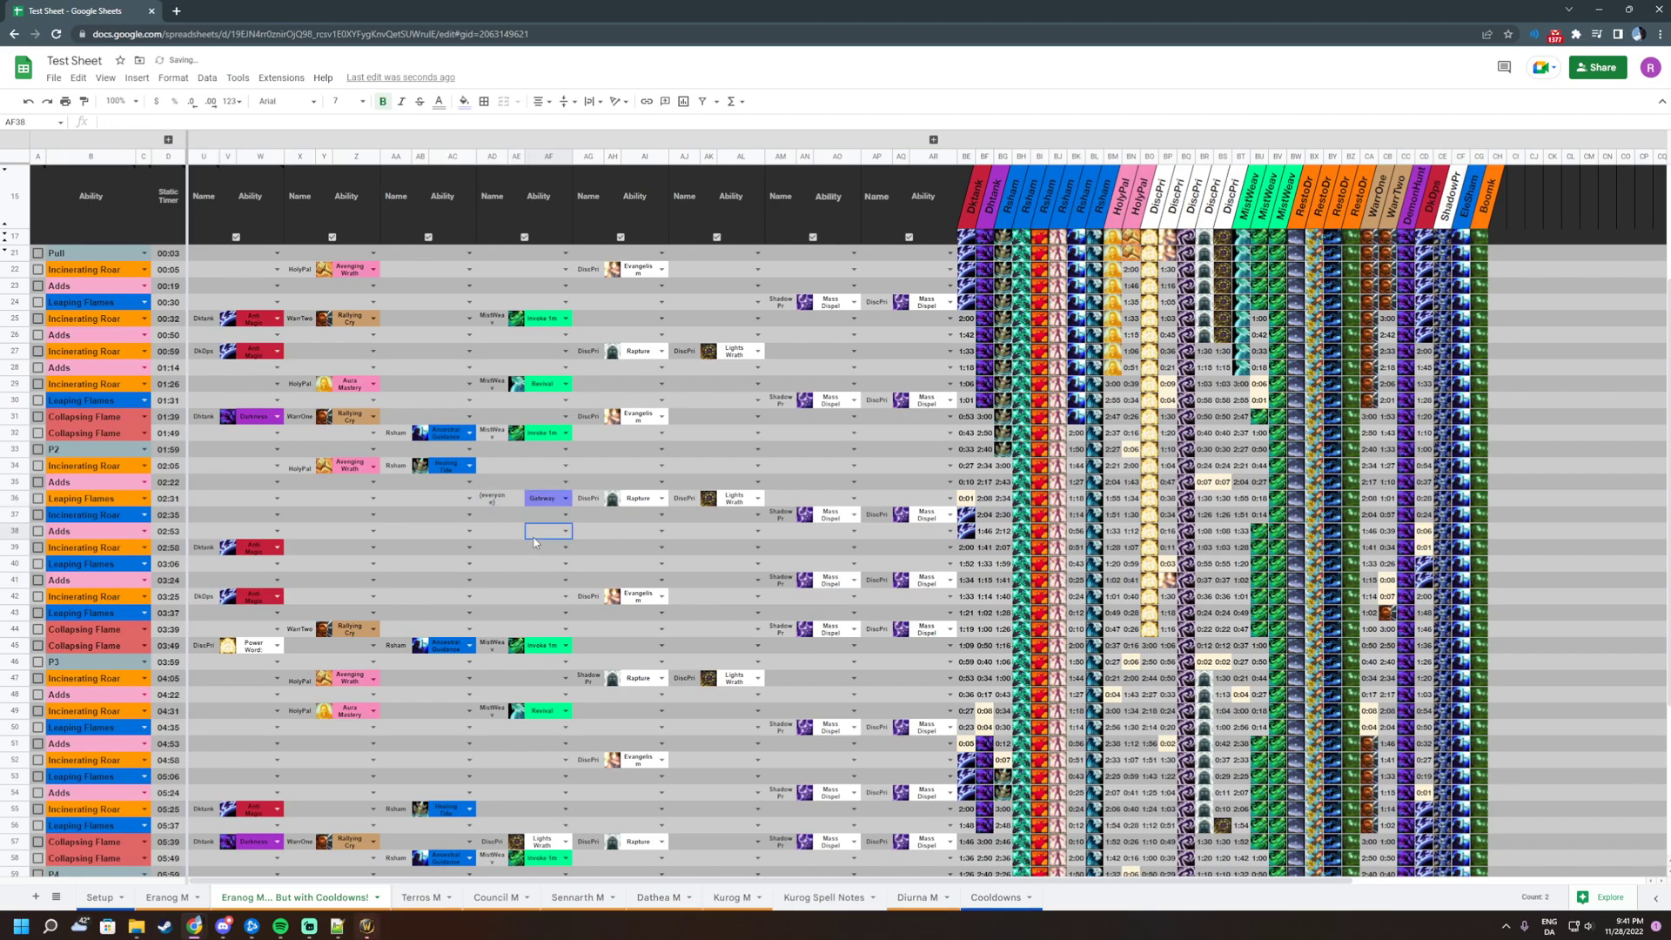
{"action": "left_click", "coordinate": [540, 531]}
{"action": "left_click", "coordinate": [503, 501]}
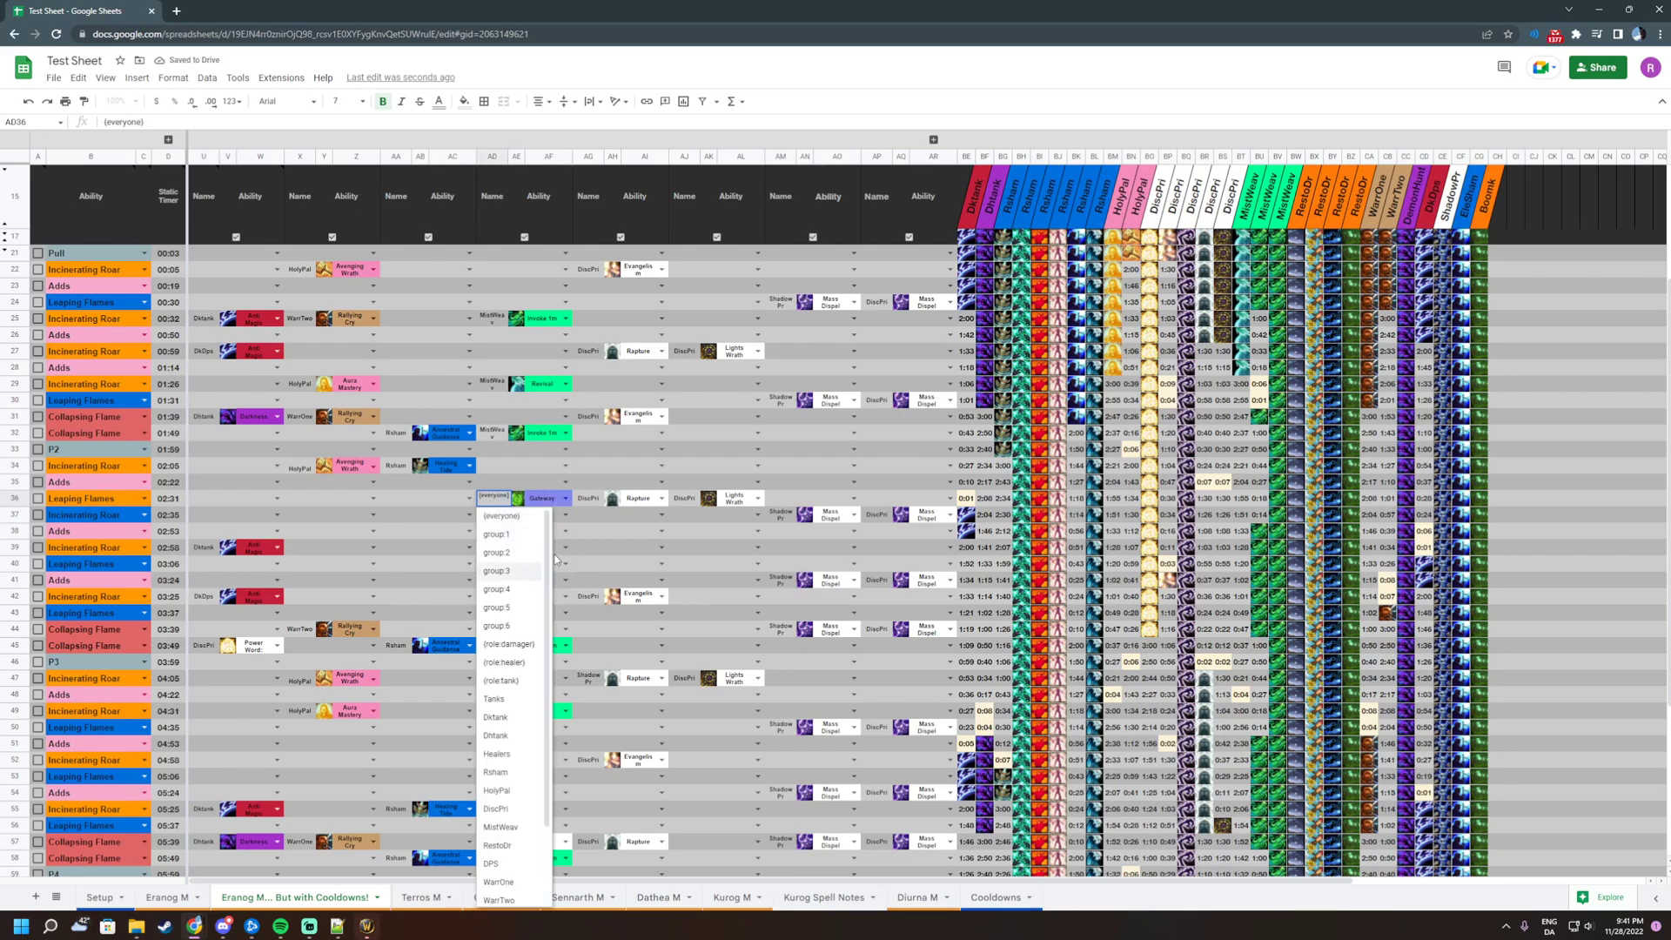
{"action": "scroll", "coordinate": [547, 609], "scroll_direction": "down", "scroll_amount": 2}
{"action": "scroll", "coordinate": [547, 609], "scroll_direction": "up", "scroll_amount": 2}
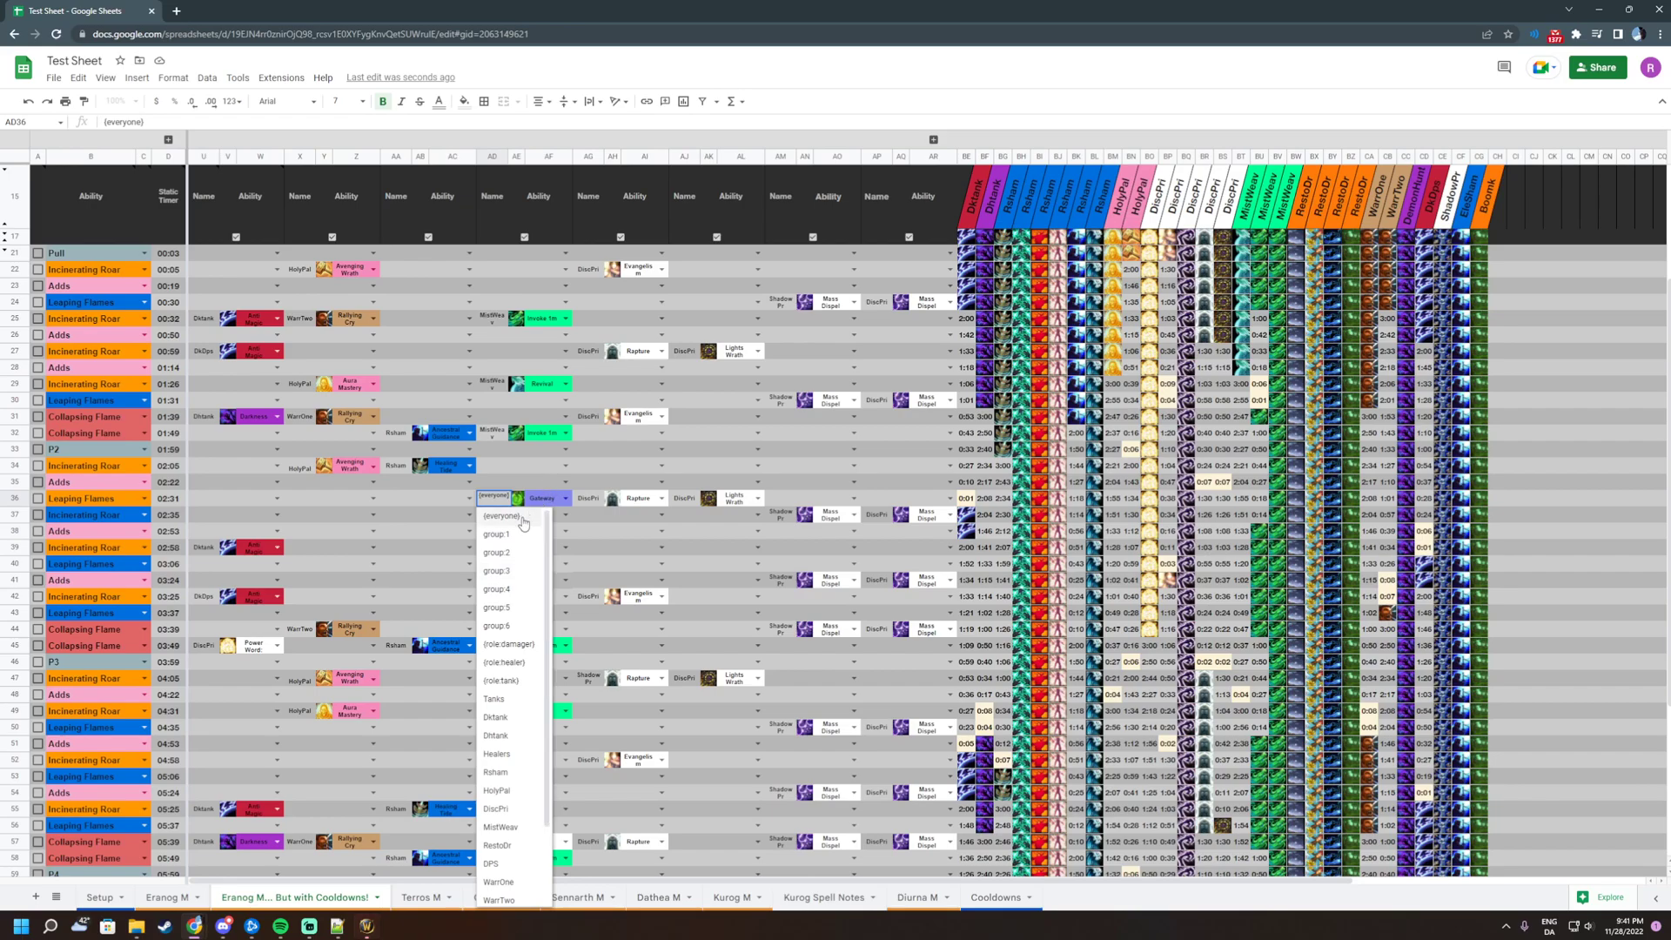
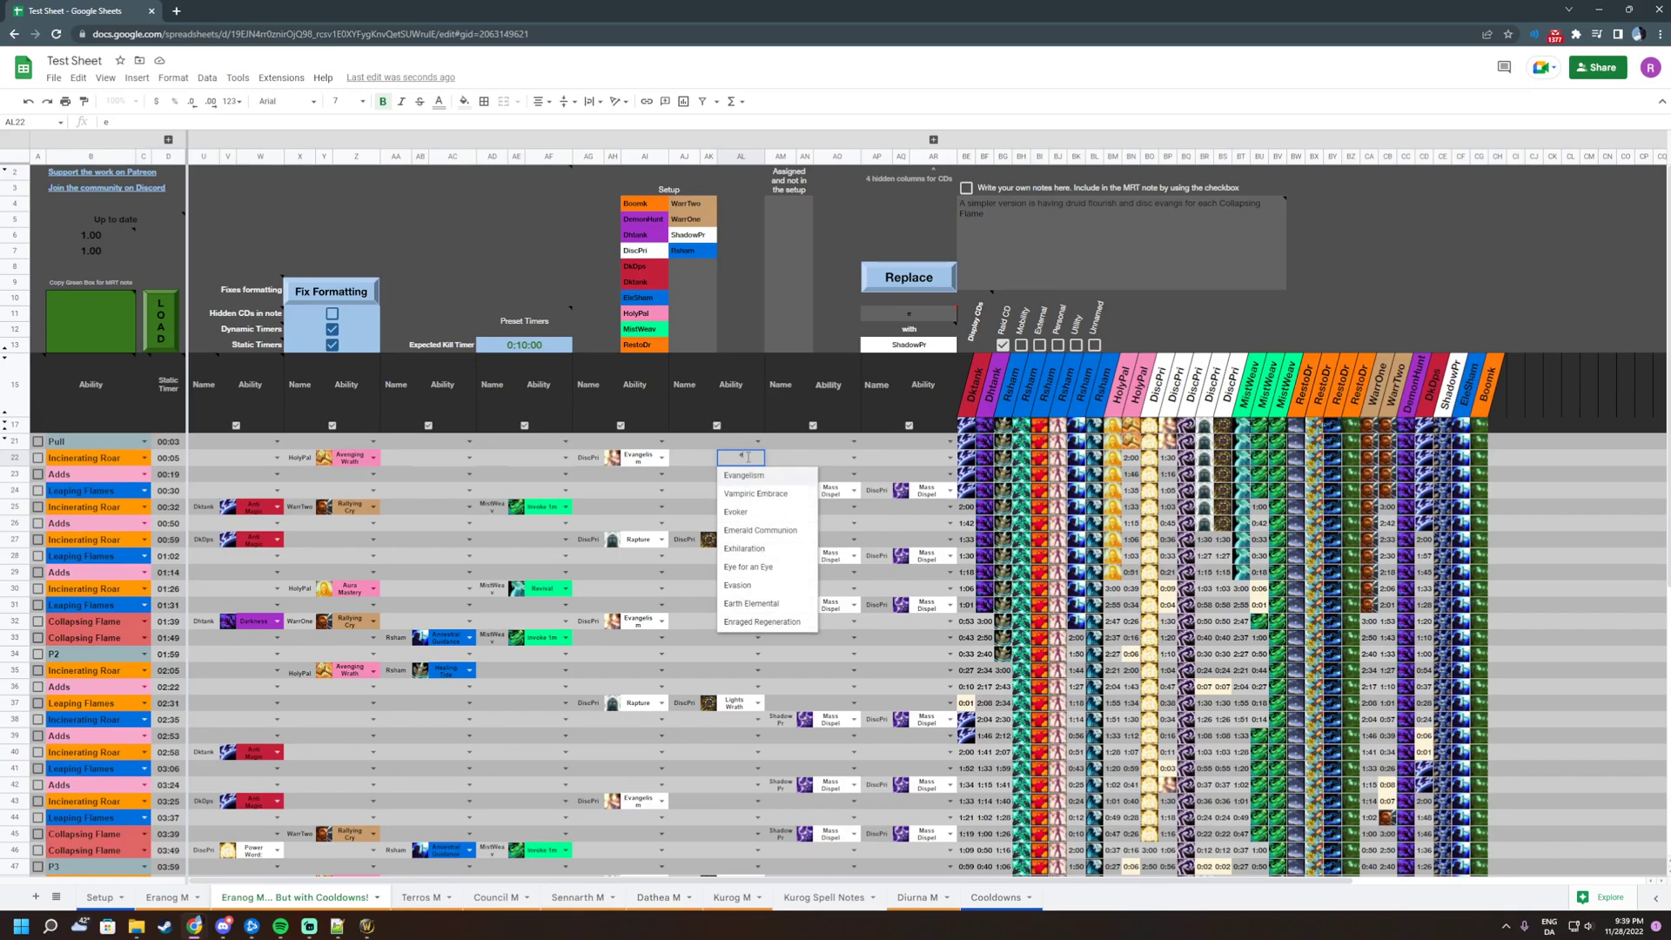
Enter the custom text "Group up by {triangle}" in ability cell AL22 of the 00:05 Incinerating Roar row
{"action": "key", "text": "BackSpace"}
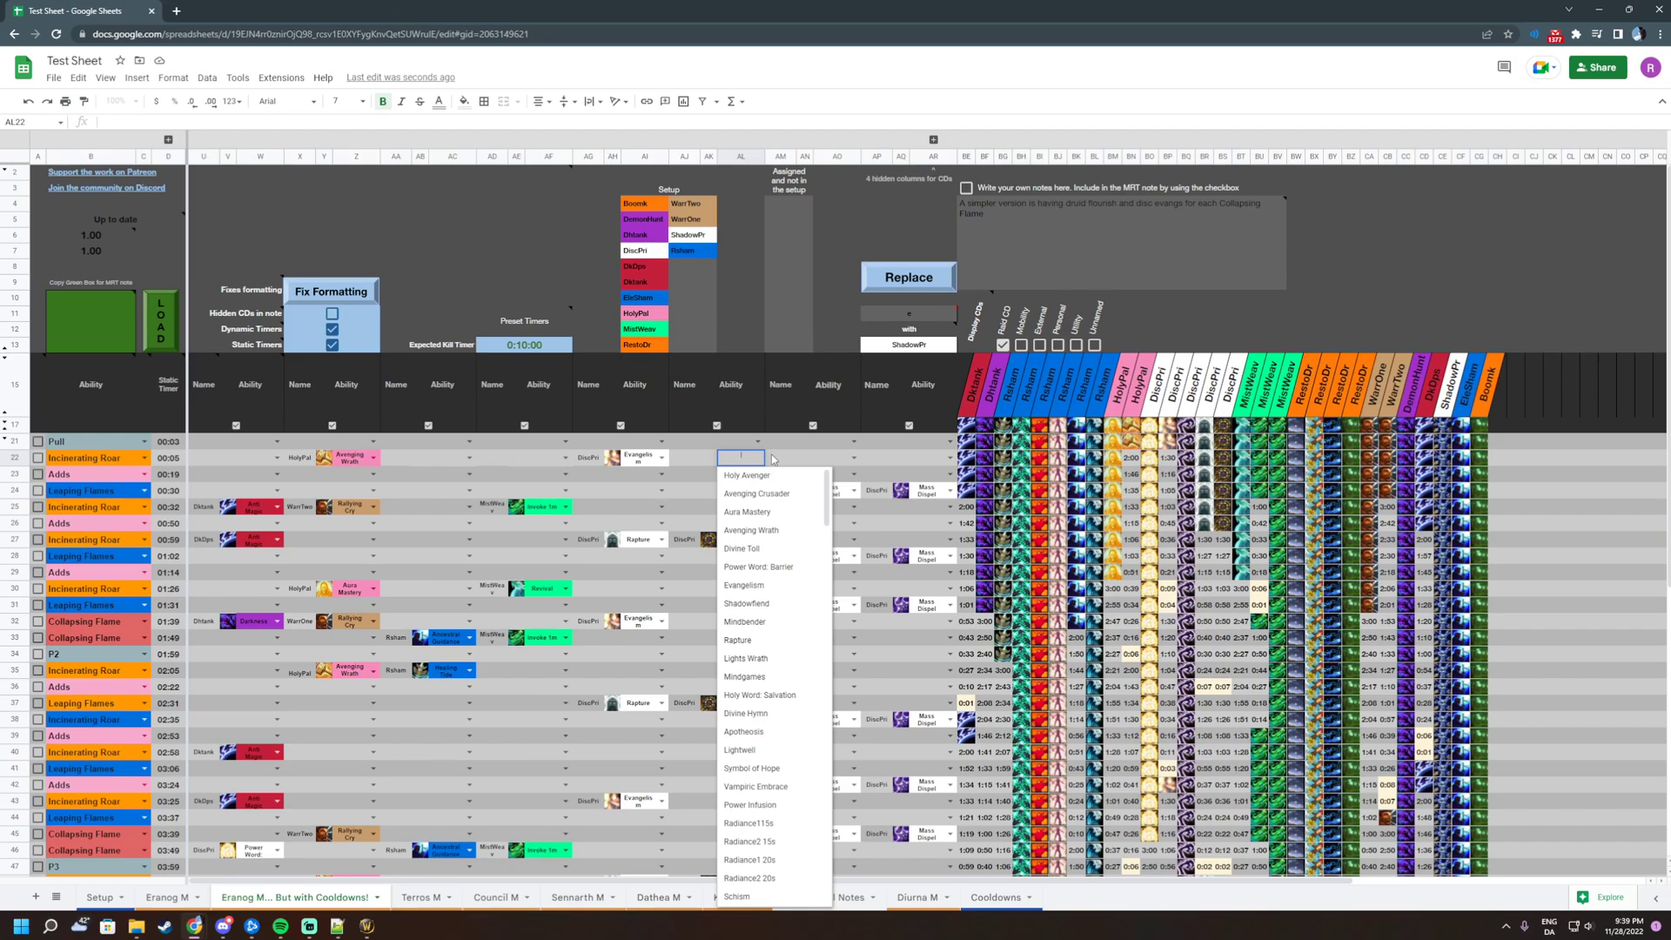
{"action": "type", "text": "Group up by"}
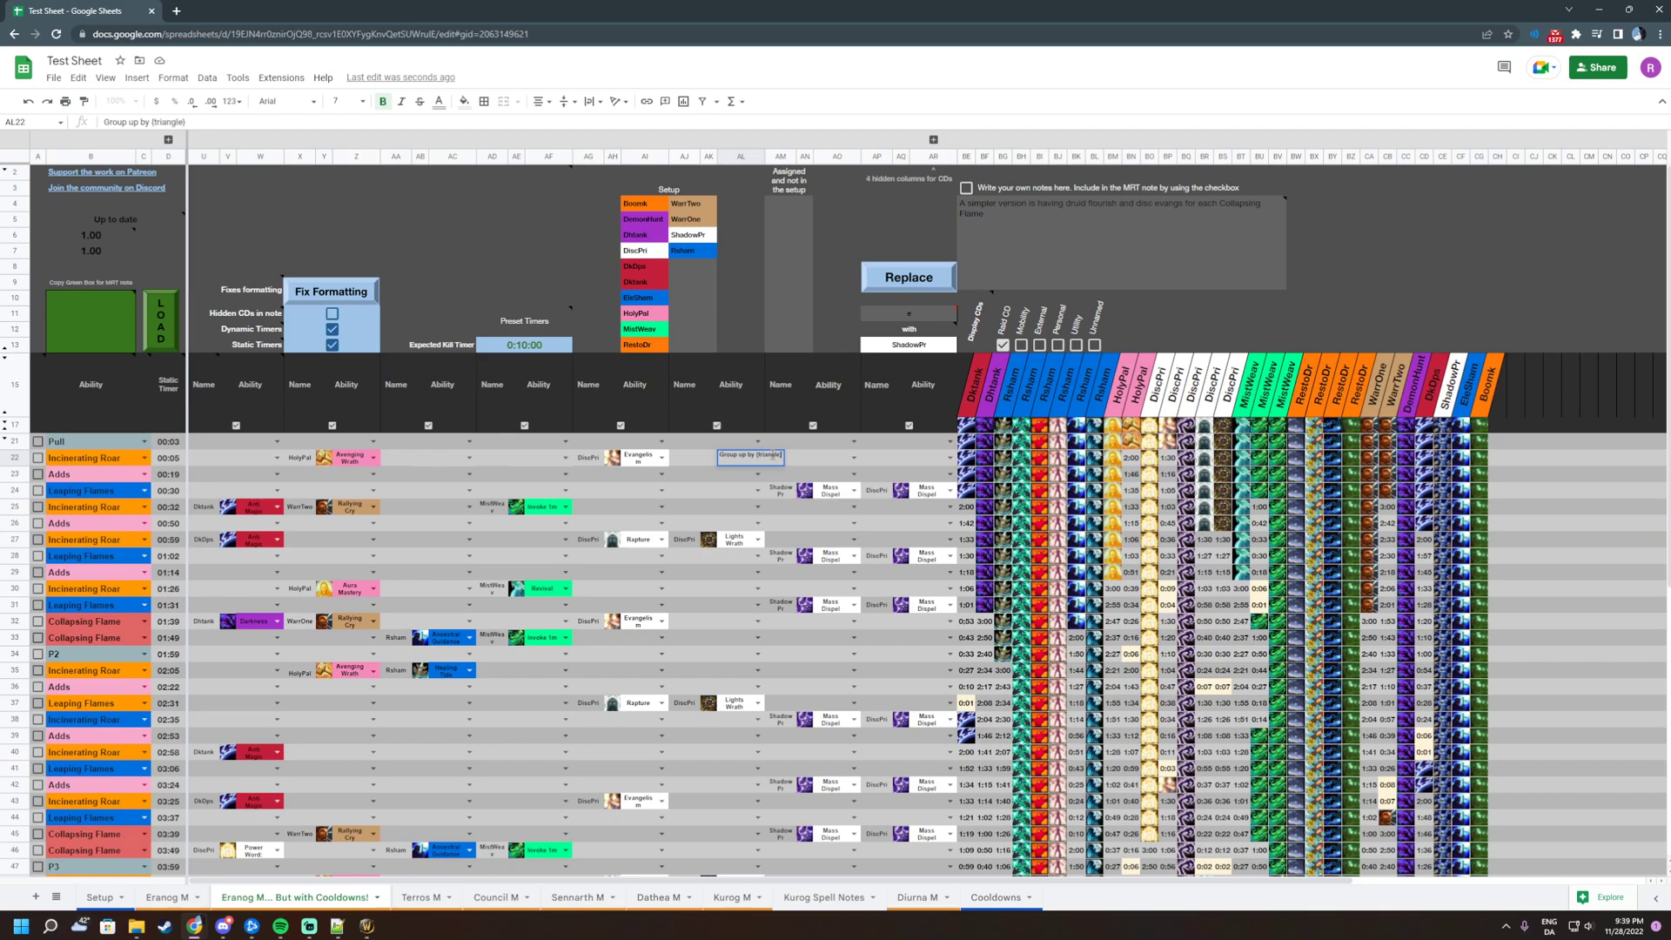
{"action": "key", "text": "Return"}
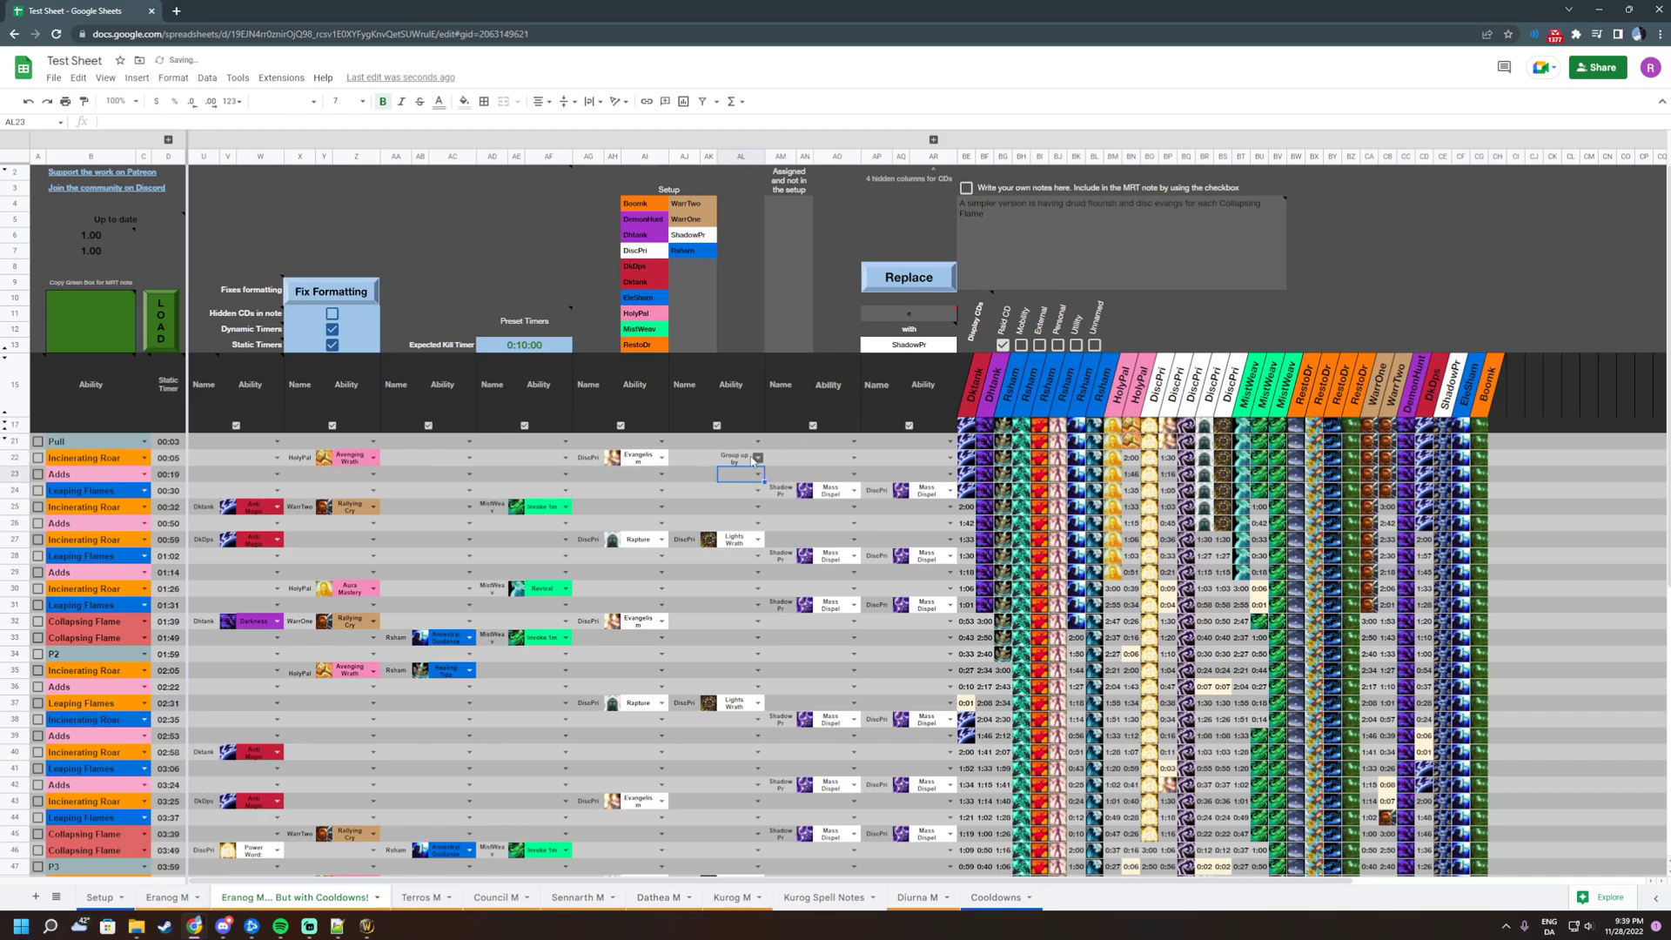
{"action": "left_click", "coordinate": [722, 492]}
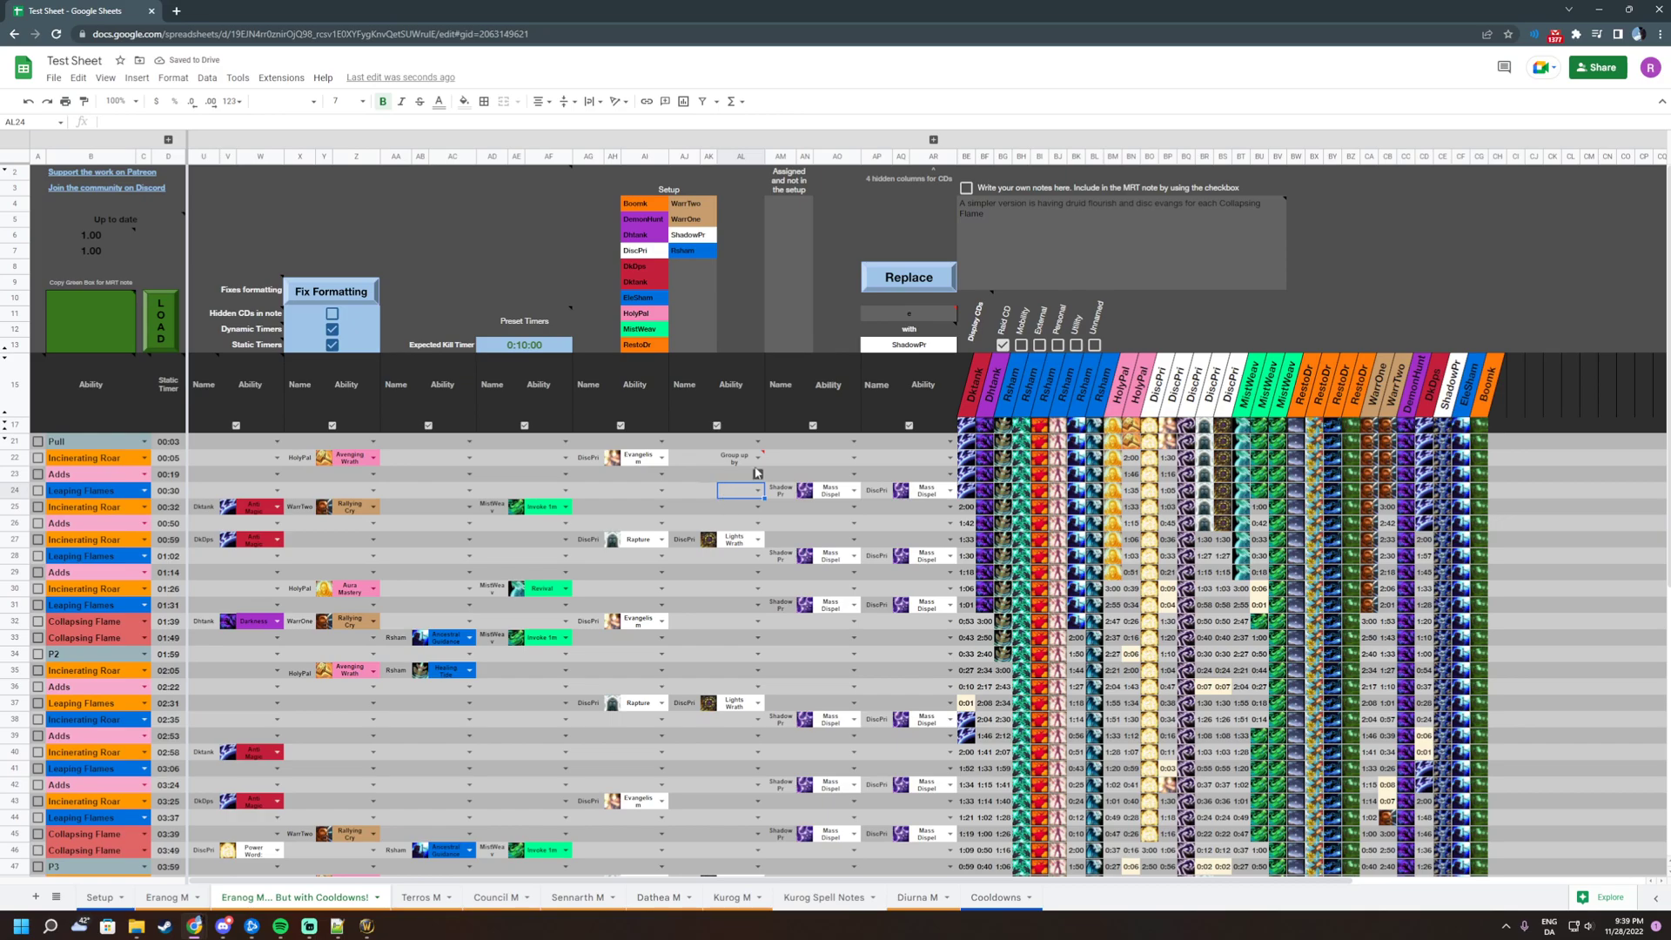
{"action": "mouse_move", "coordinate": [766, 454]}
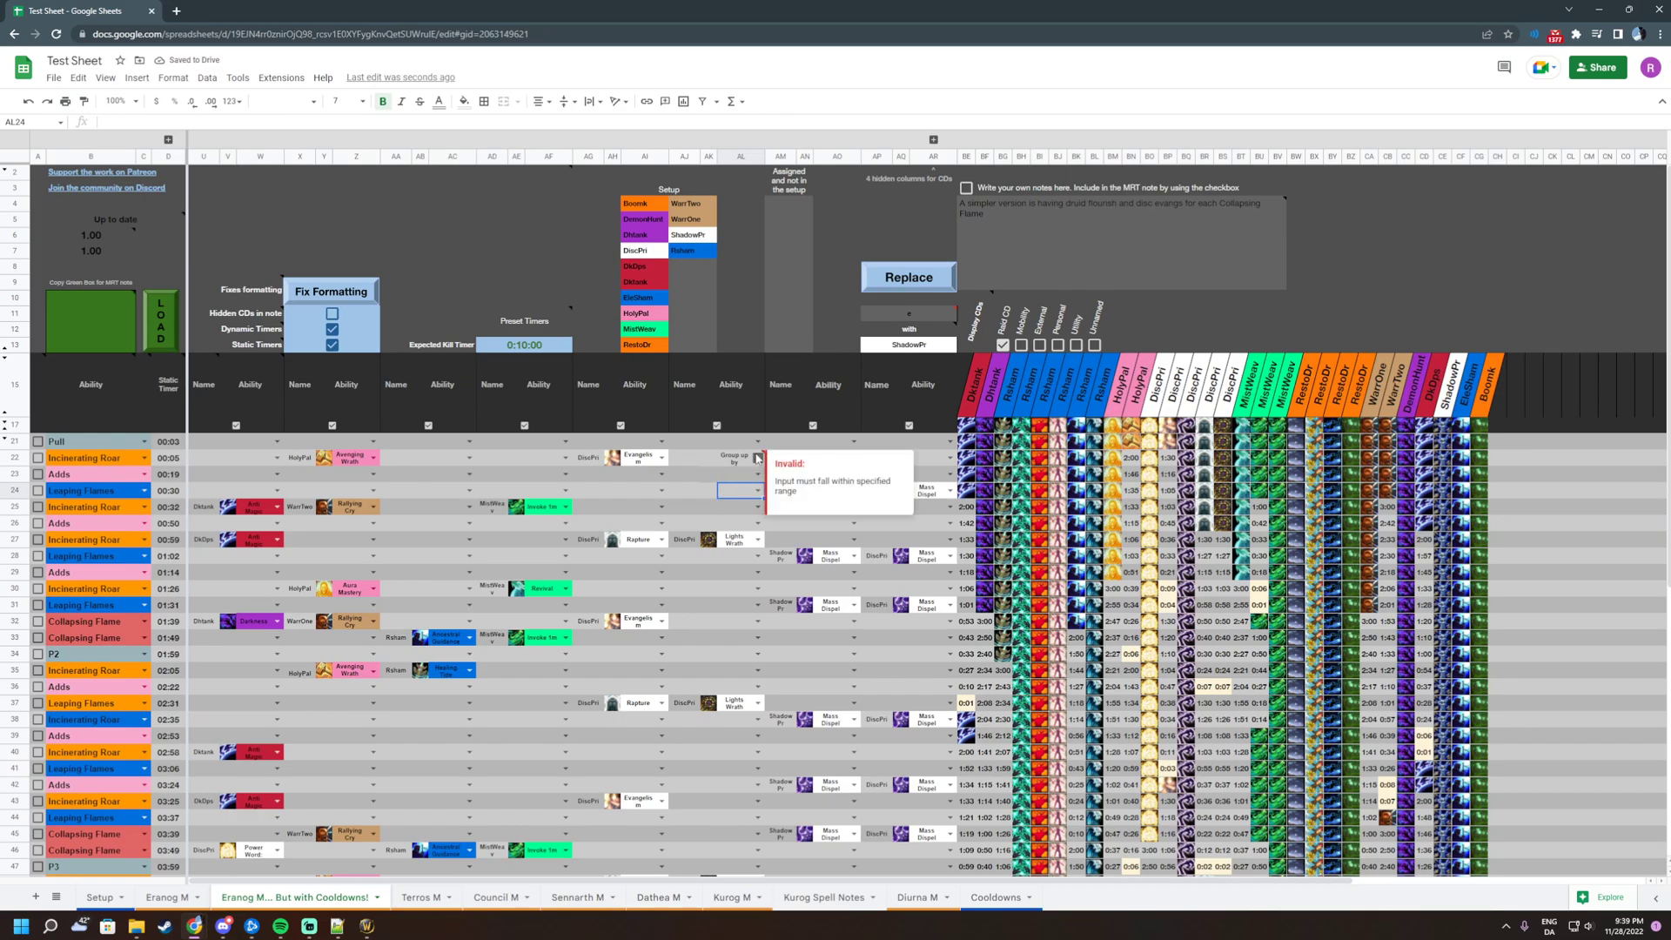
{"action": "left_click", "coordinate": [736, 478]}
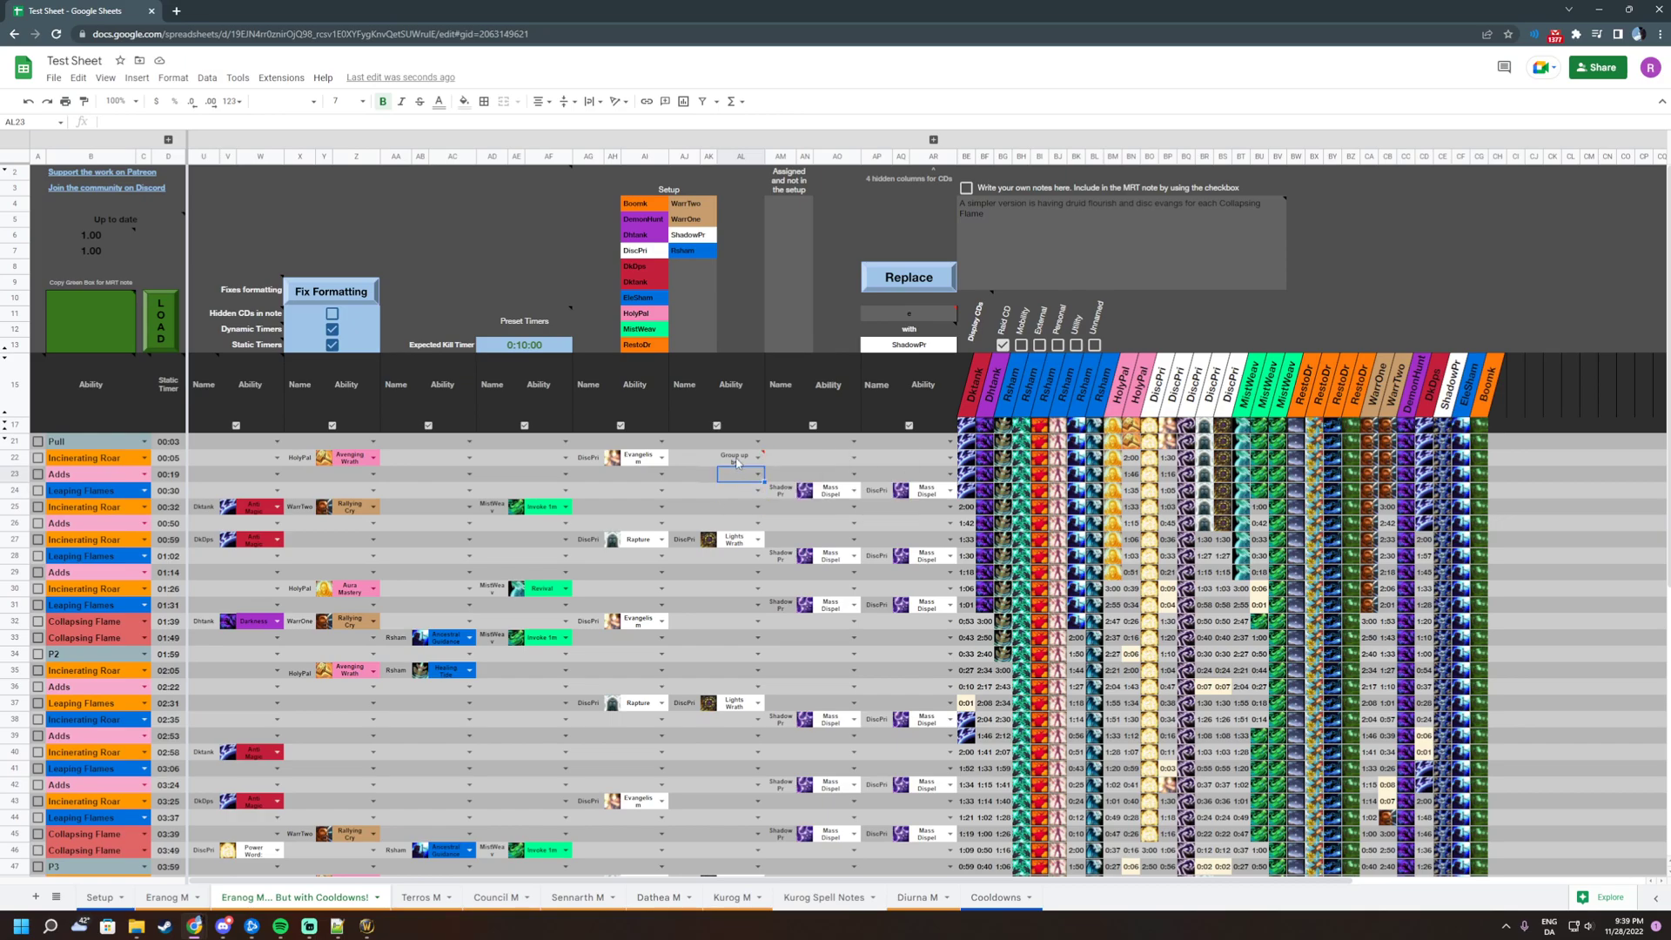
Copy the green MRT note box from the sheet and switch to World of Warcraft
{"action": "left_click", "coordinate": [122, 302]}
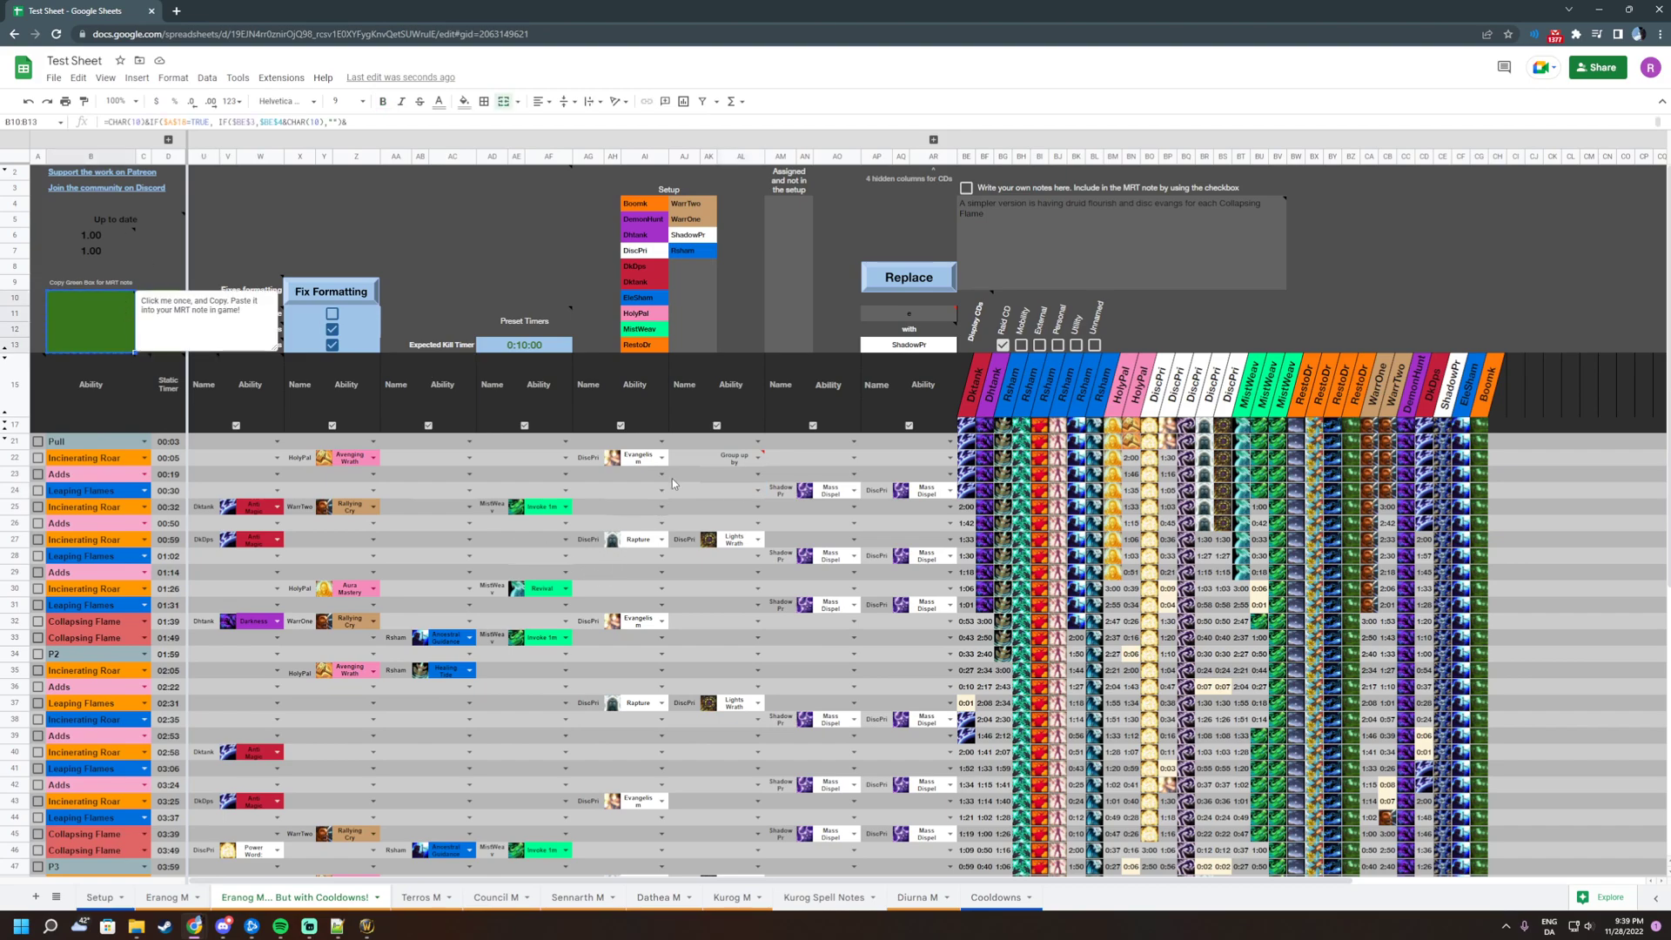
{"action": "left_click", "coordinate": [686, 457]}
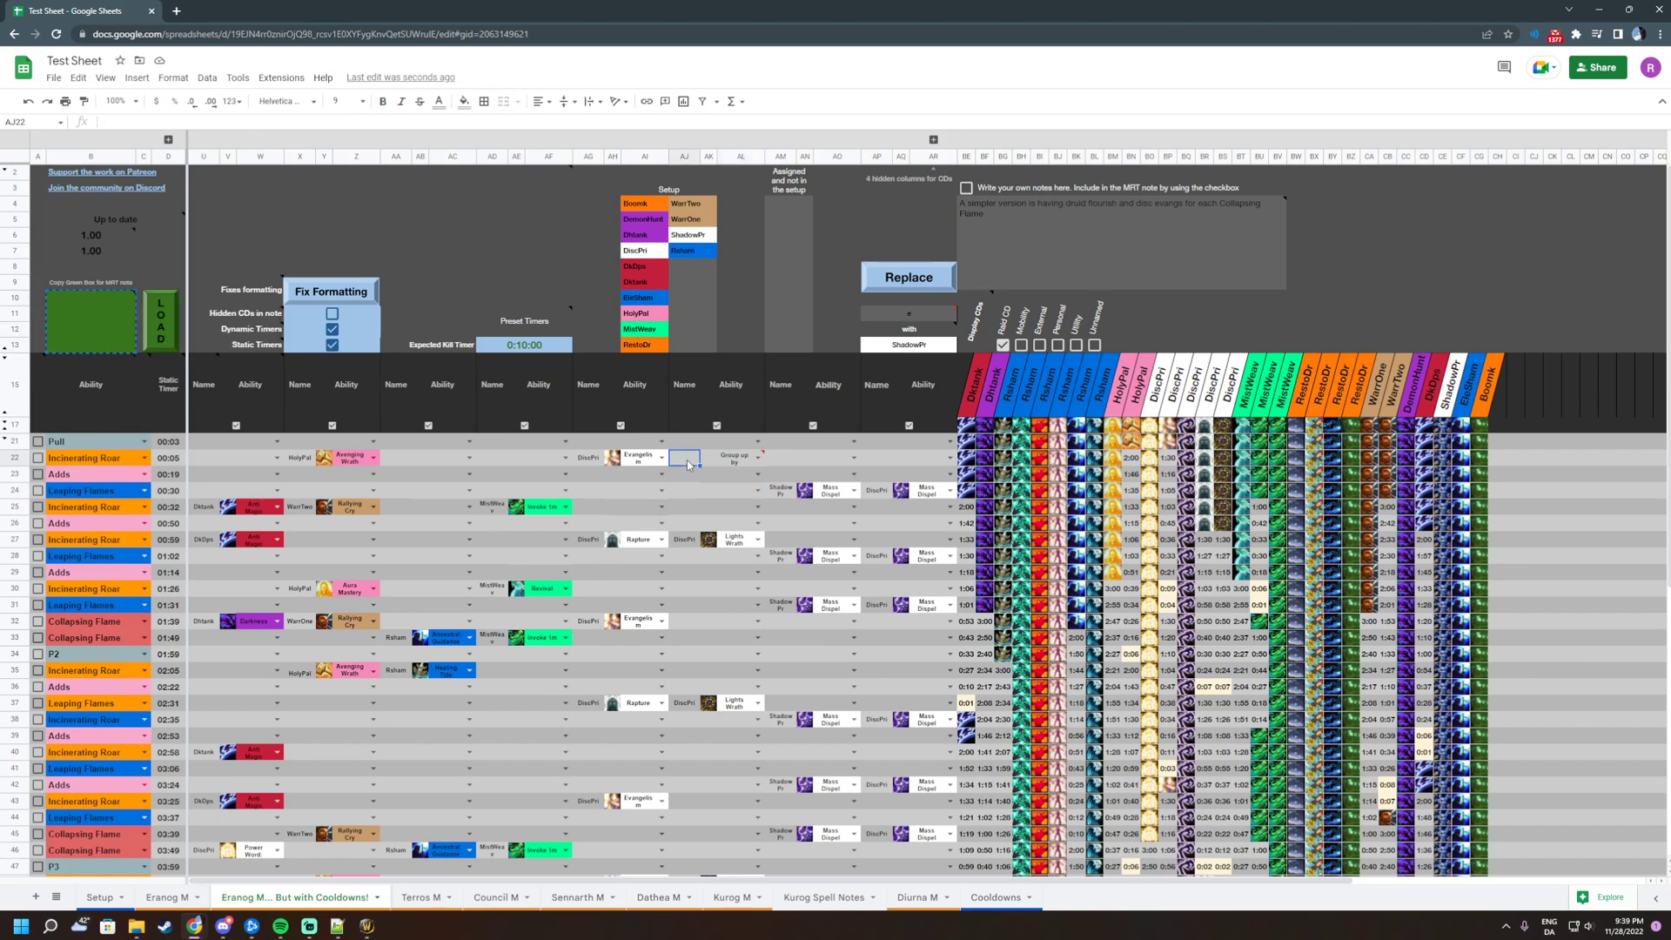
{"action": "left_click", "coordinate": [133, 346]}
{"action": "key", "text": "alt+Tab"}
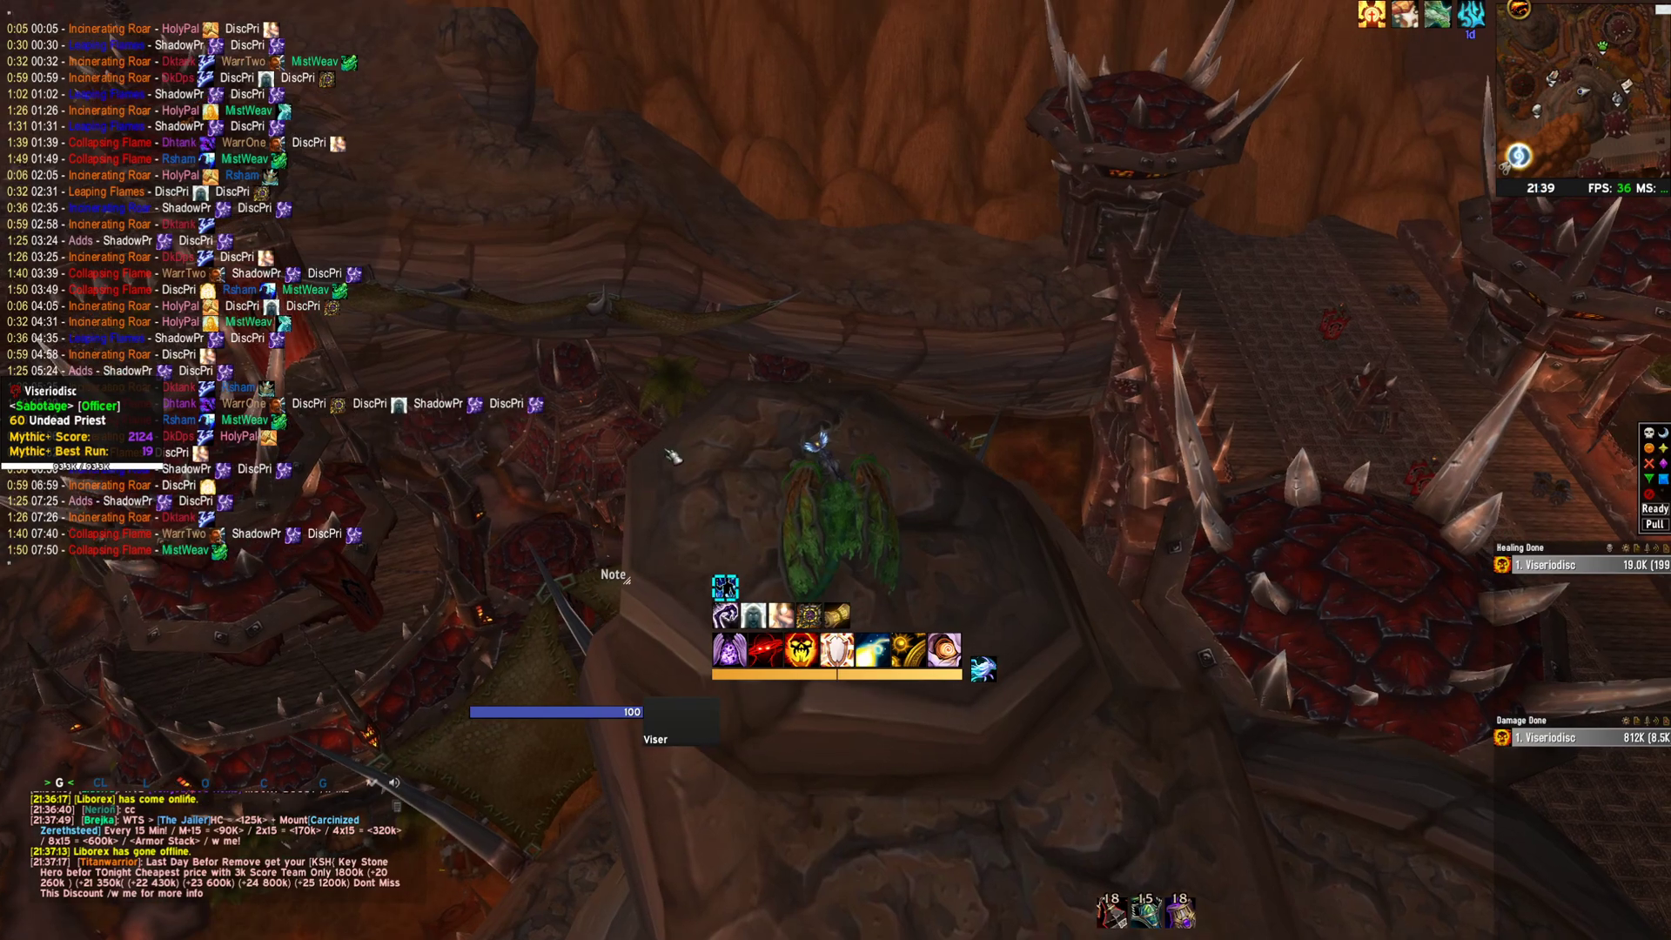
Open Method Raid Tools with /rt, paste the copied note into its Note editor and send it
{"action": "key", "text": "Return"}
{"action": "type", "text": "/rt"}
{"action": "key", "text": "Return"}
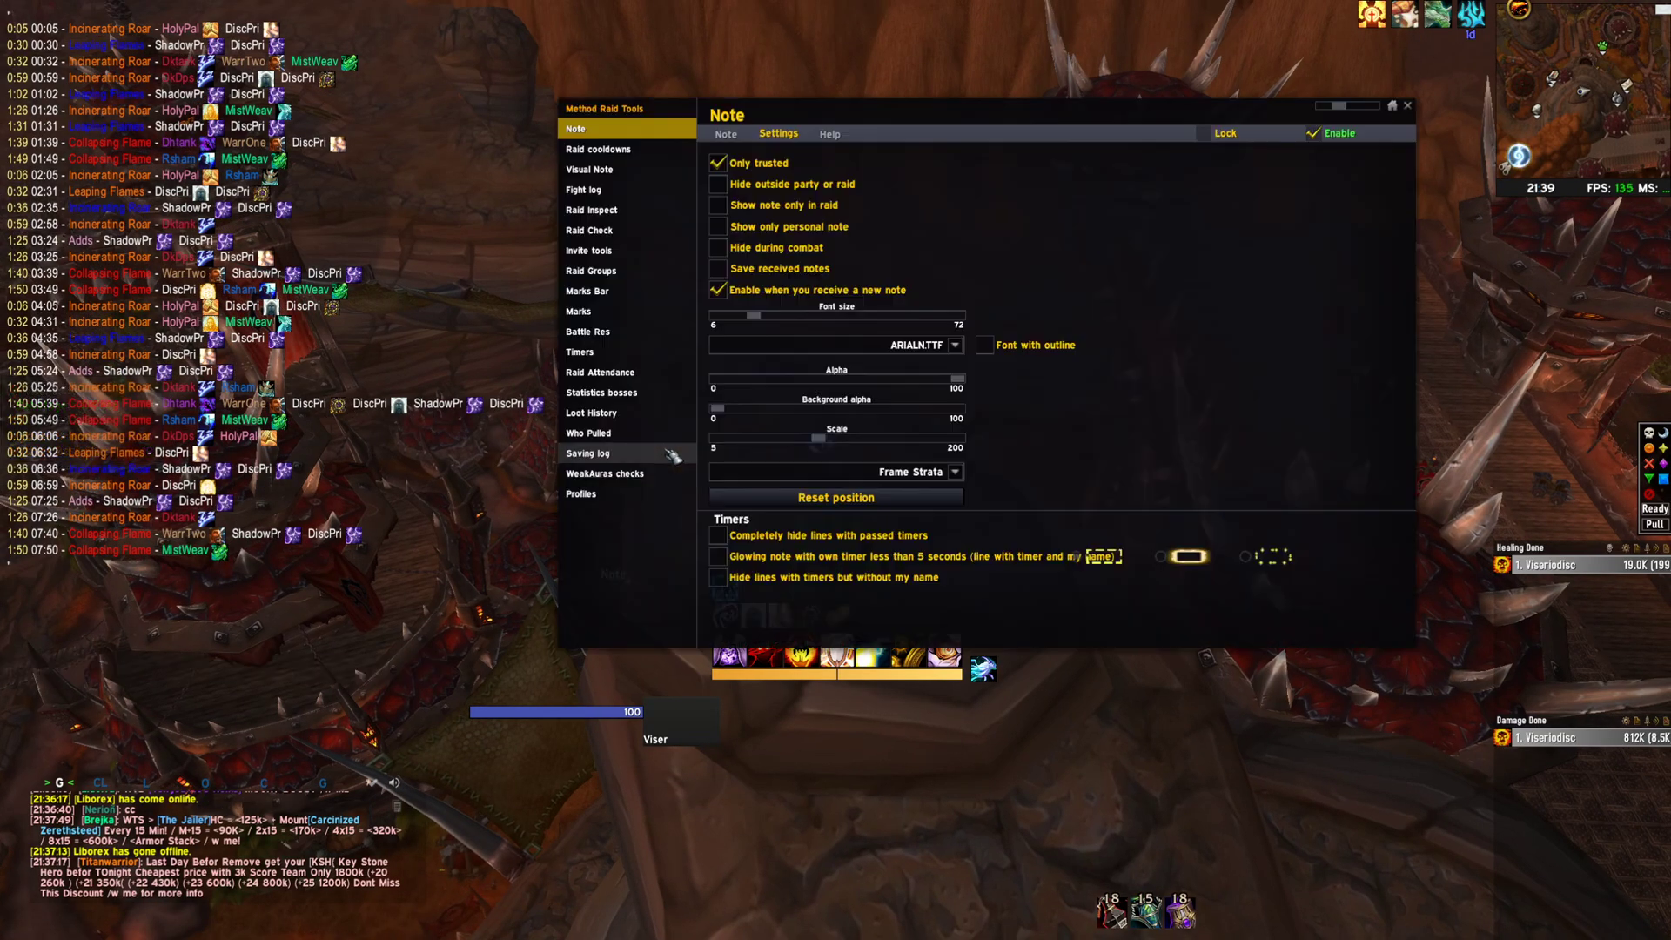
{"action": "left_click", "coordinate": [726, 134]}
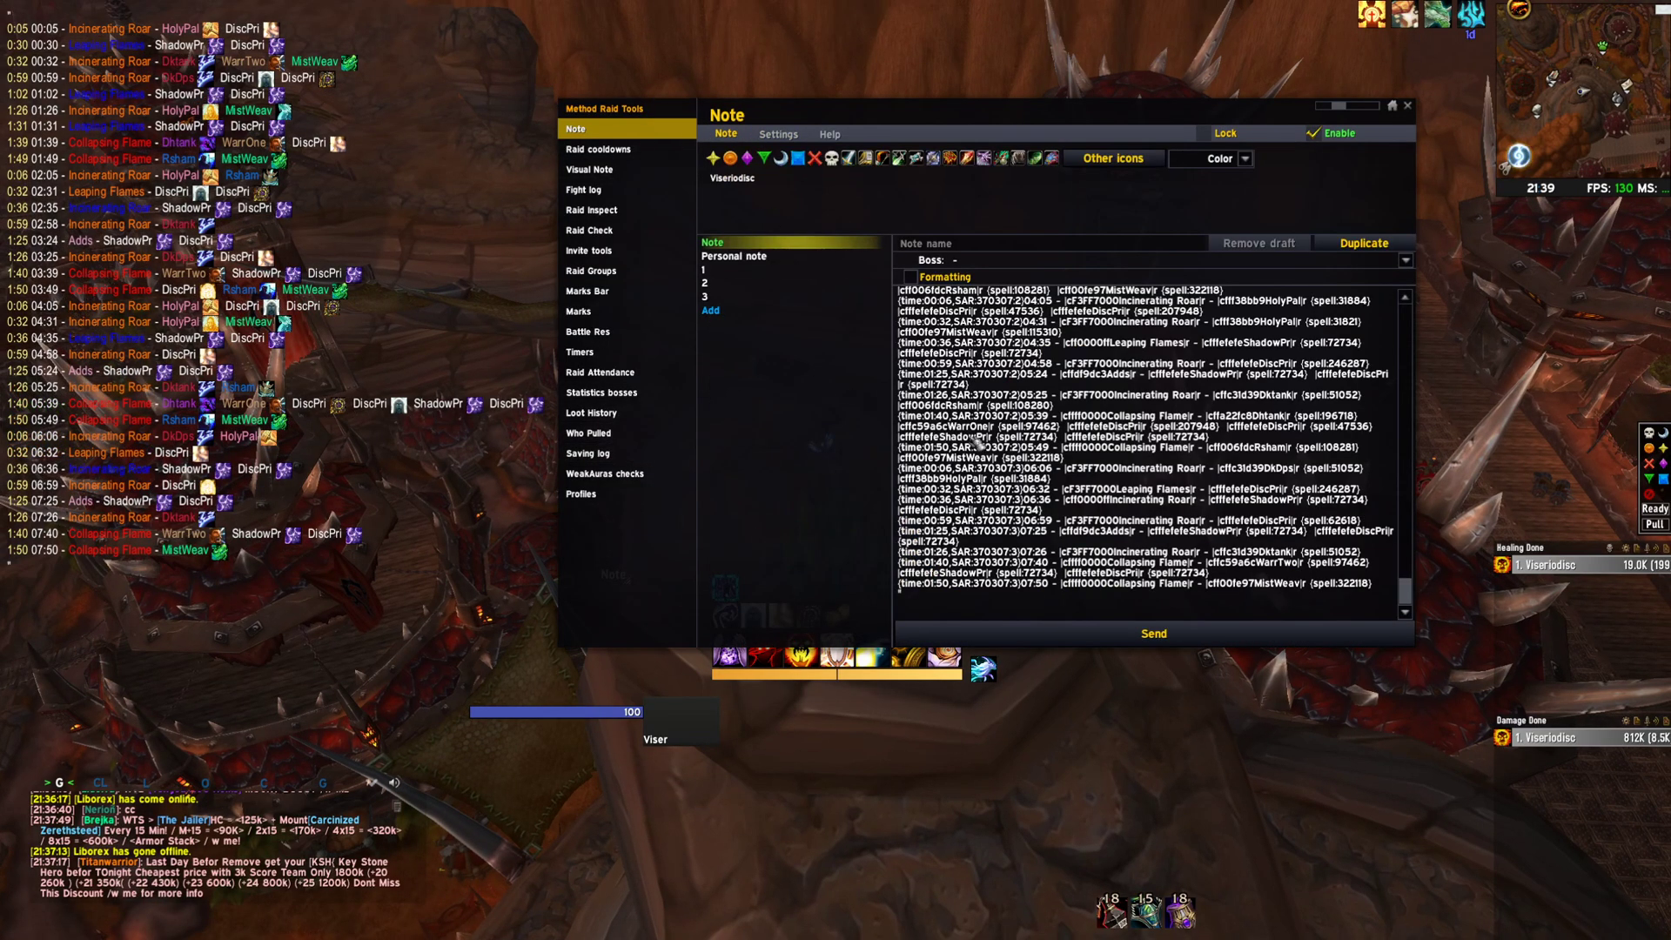
{"action": "left_click", "coordinate": [1062, 638]}
Move the Method Raid Tools window aside and examine the custom text on the 00:05 line of the displayed note
{"action": "left_click_drag", "start_coordinate": [1038, 104], "coordinate": [245, 506]}
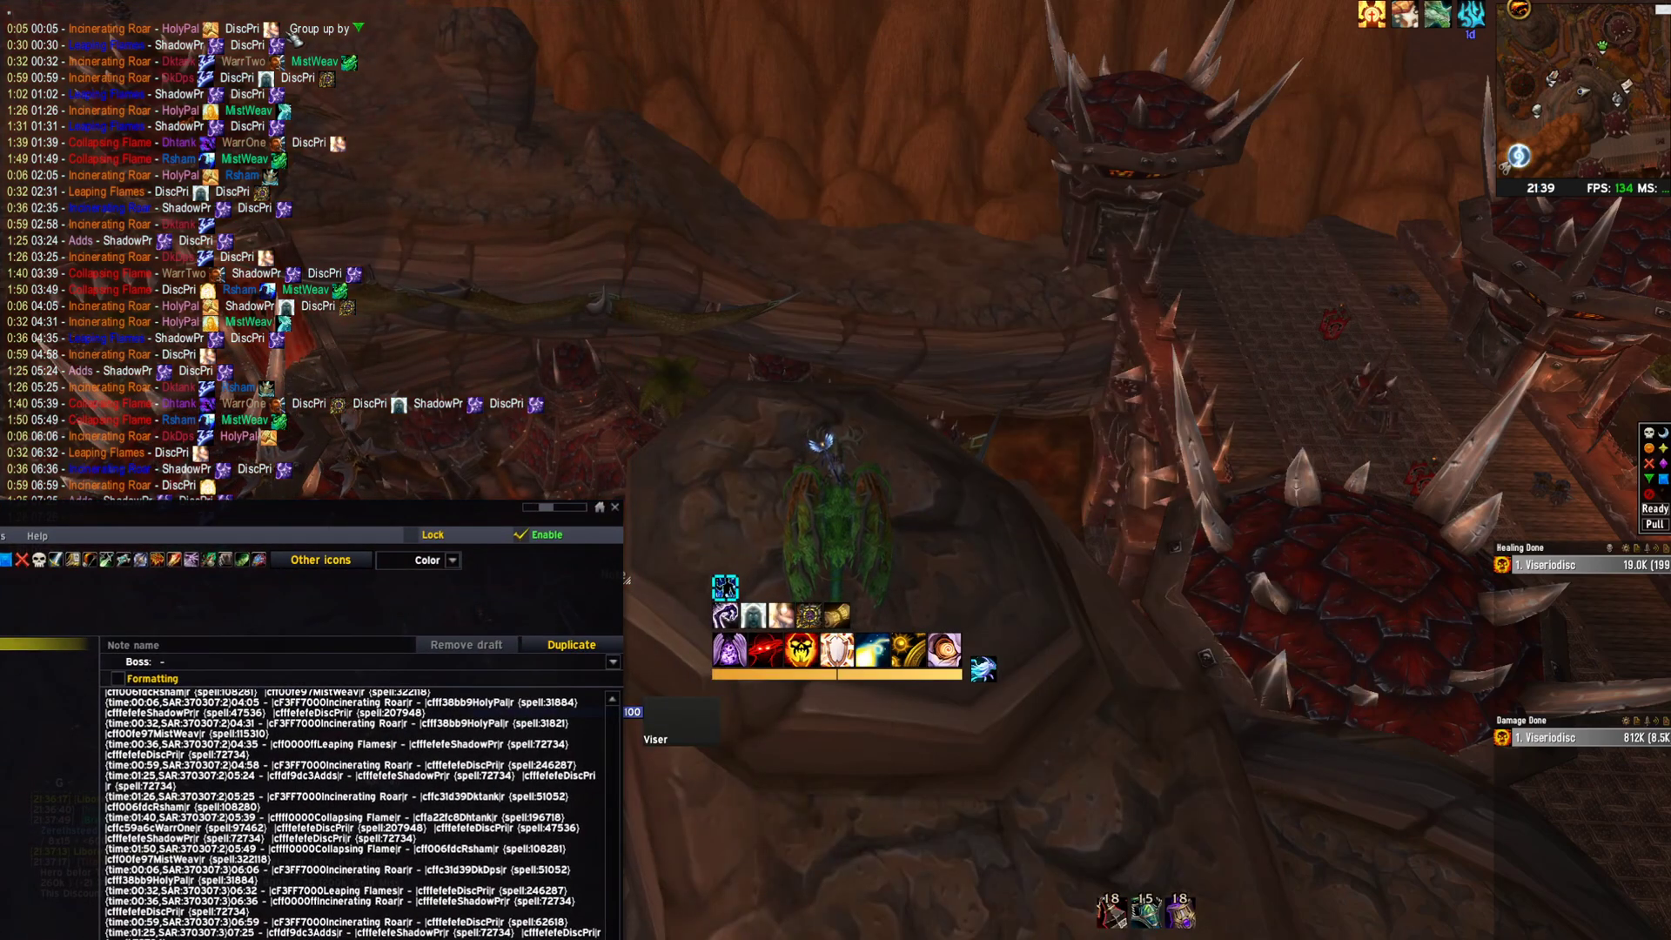
{"action": "key", "text": "a"}
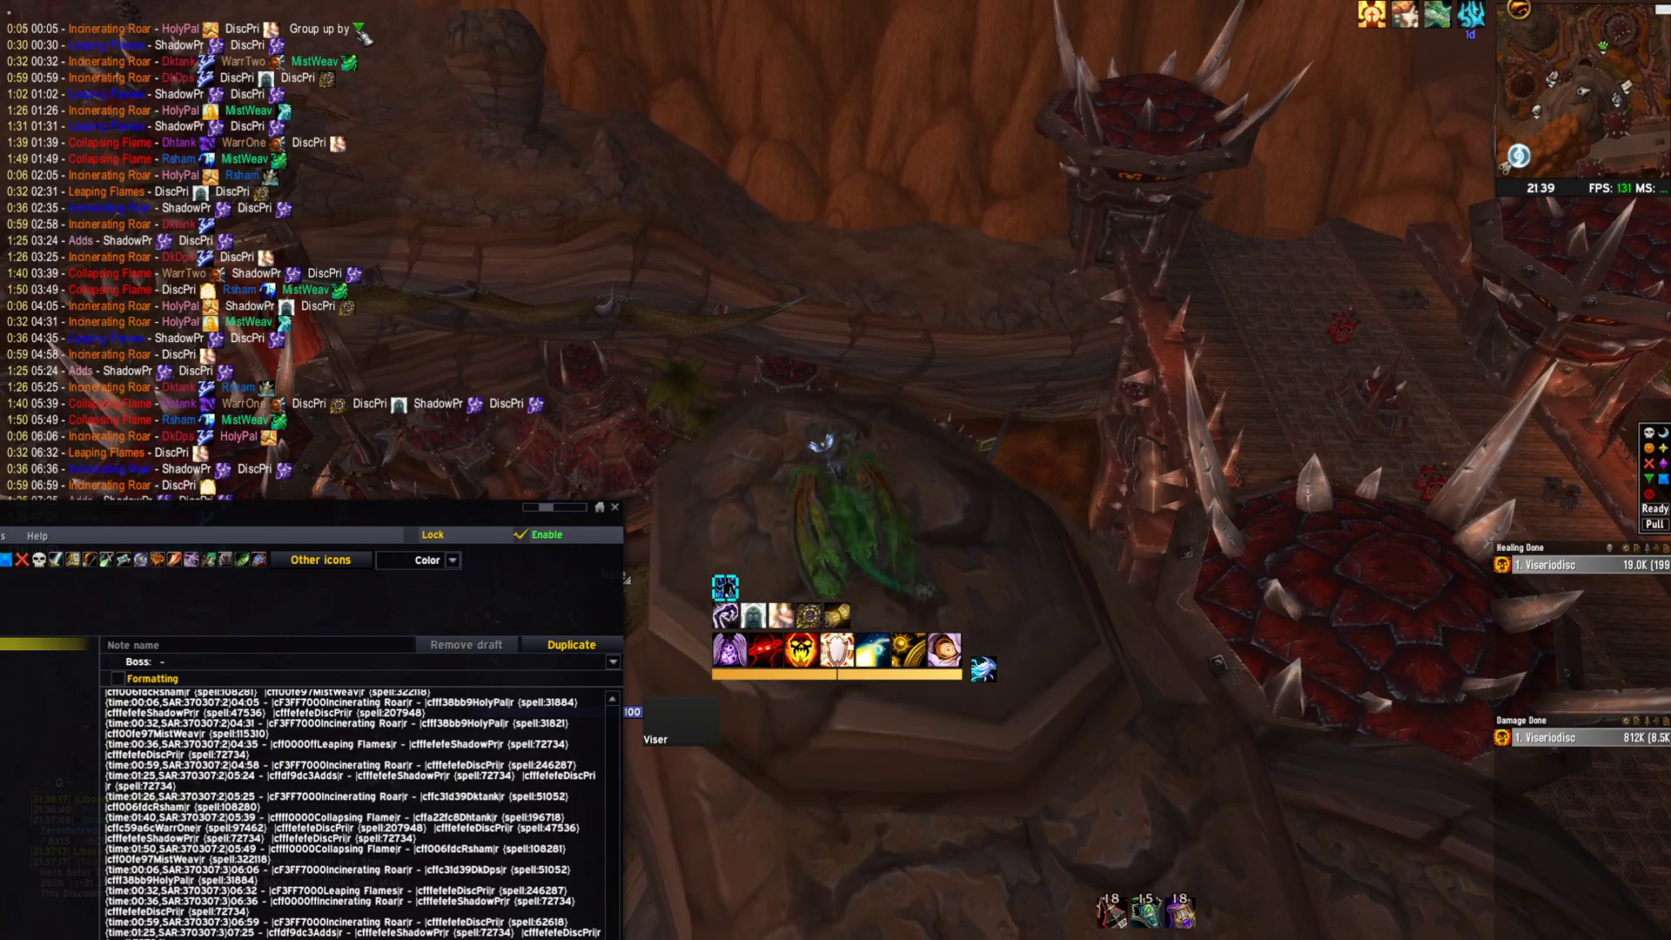
{"action": "key", "text": "d"}
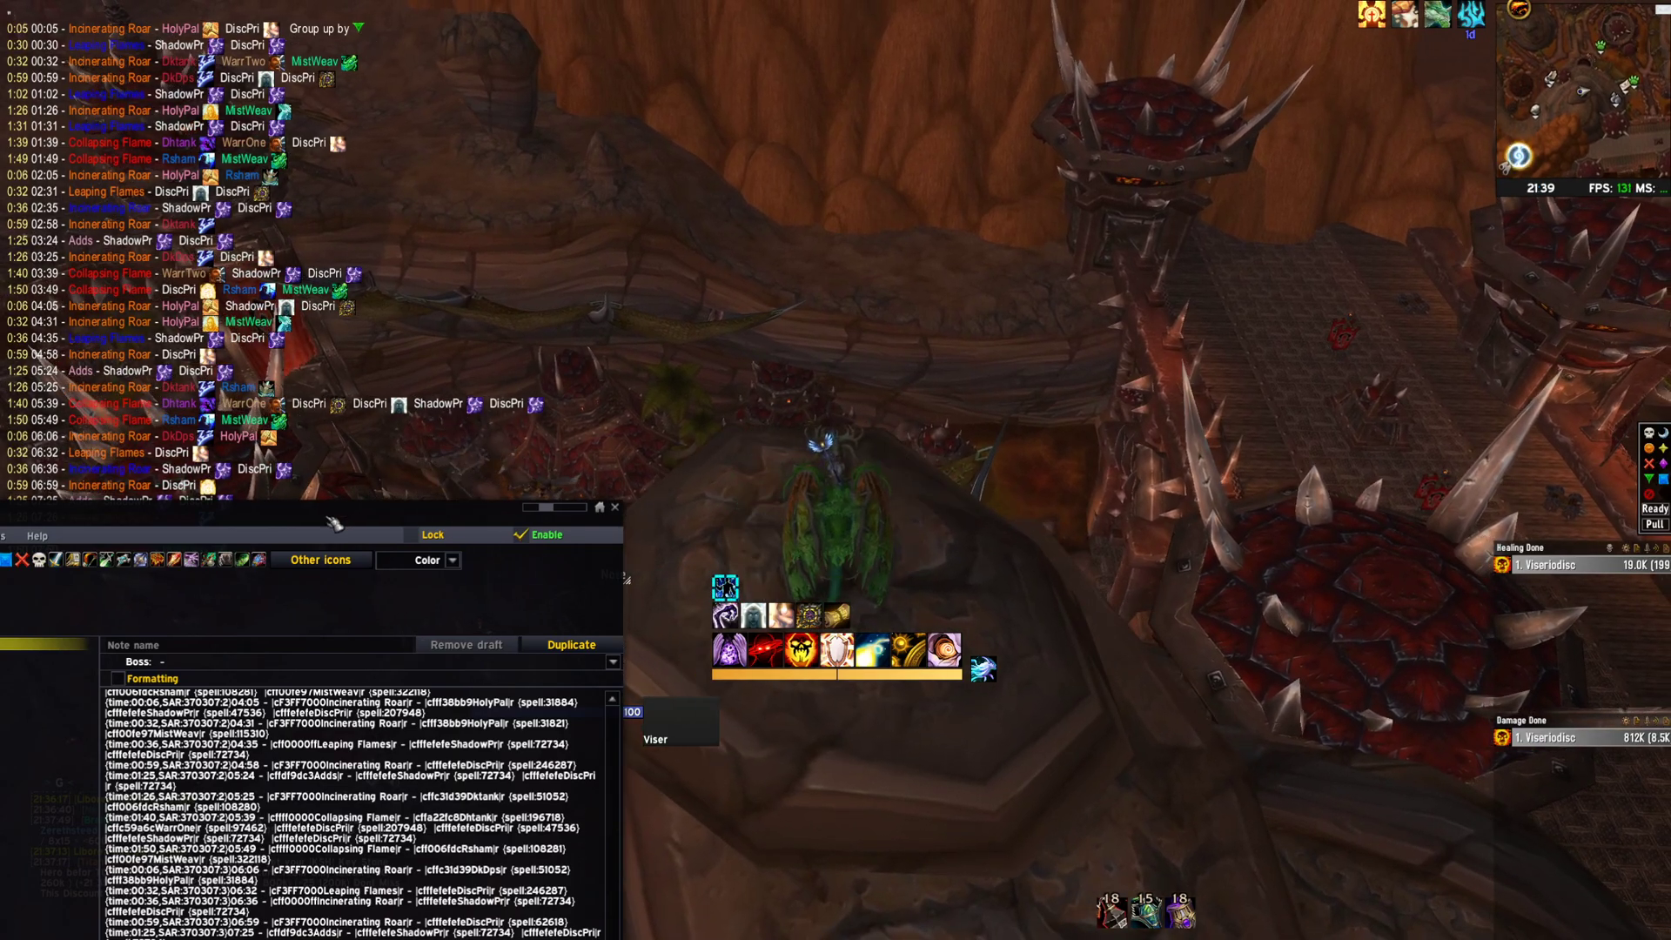
Switch from World of Warcraft back to the Test Sheet and clear the custom text assignment from the 00:05 Incinerating Roar row
{"action": "left_click_drag", "start_coordinate": [335, 524], "coordinate": [1047, 19]}
{"action": "key", "text": "alt+Tab"}
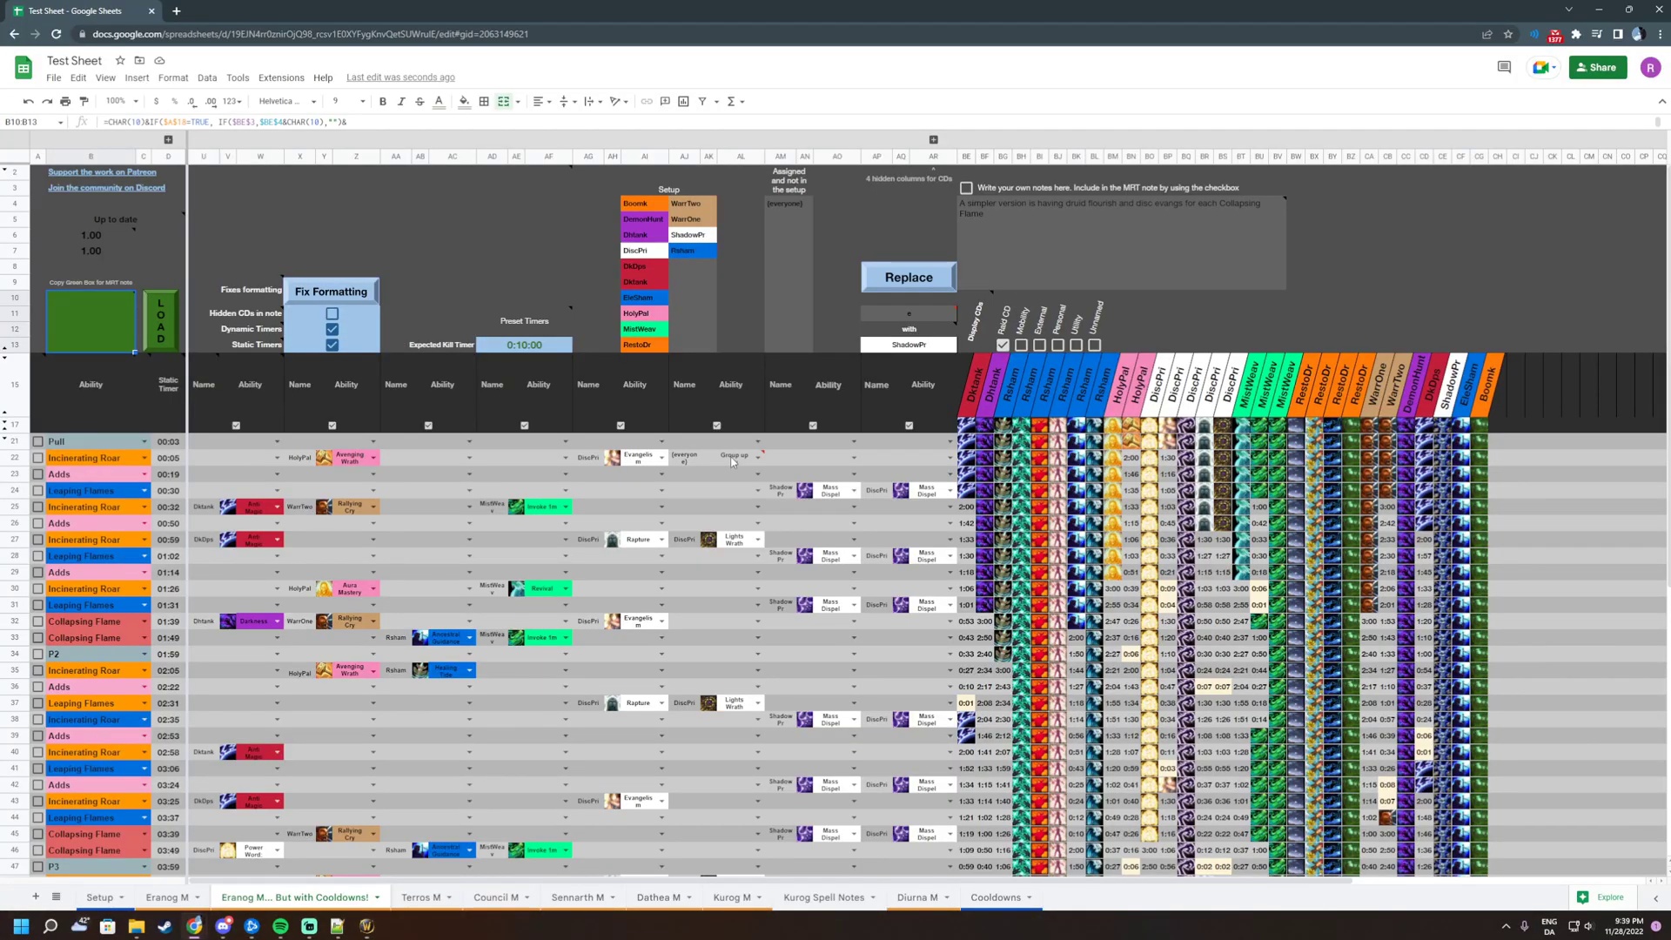
{"action": "left_click", "coordinate": [733, 461]}
{"action": "key", "text": "Delete"}
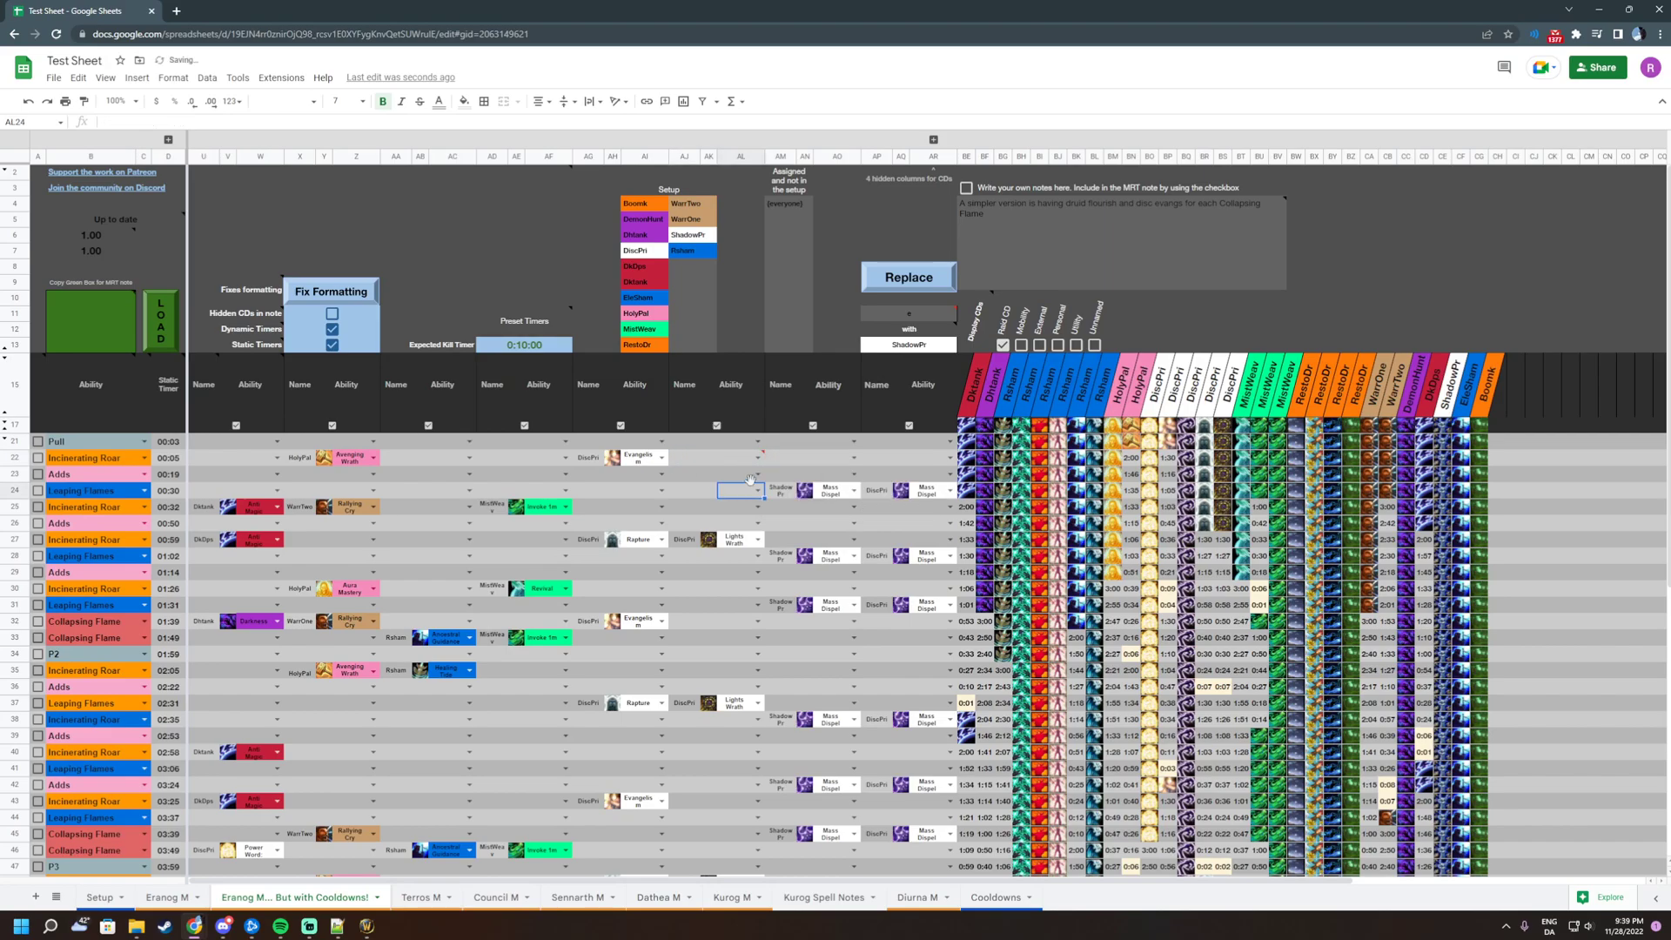
{"action": "left_click", "coordinate": [758, 457]}
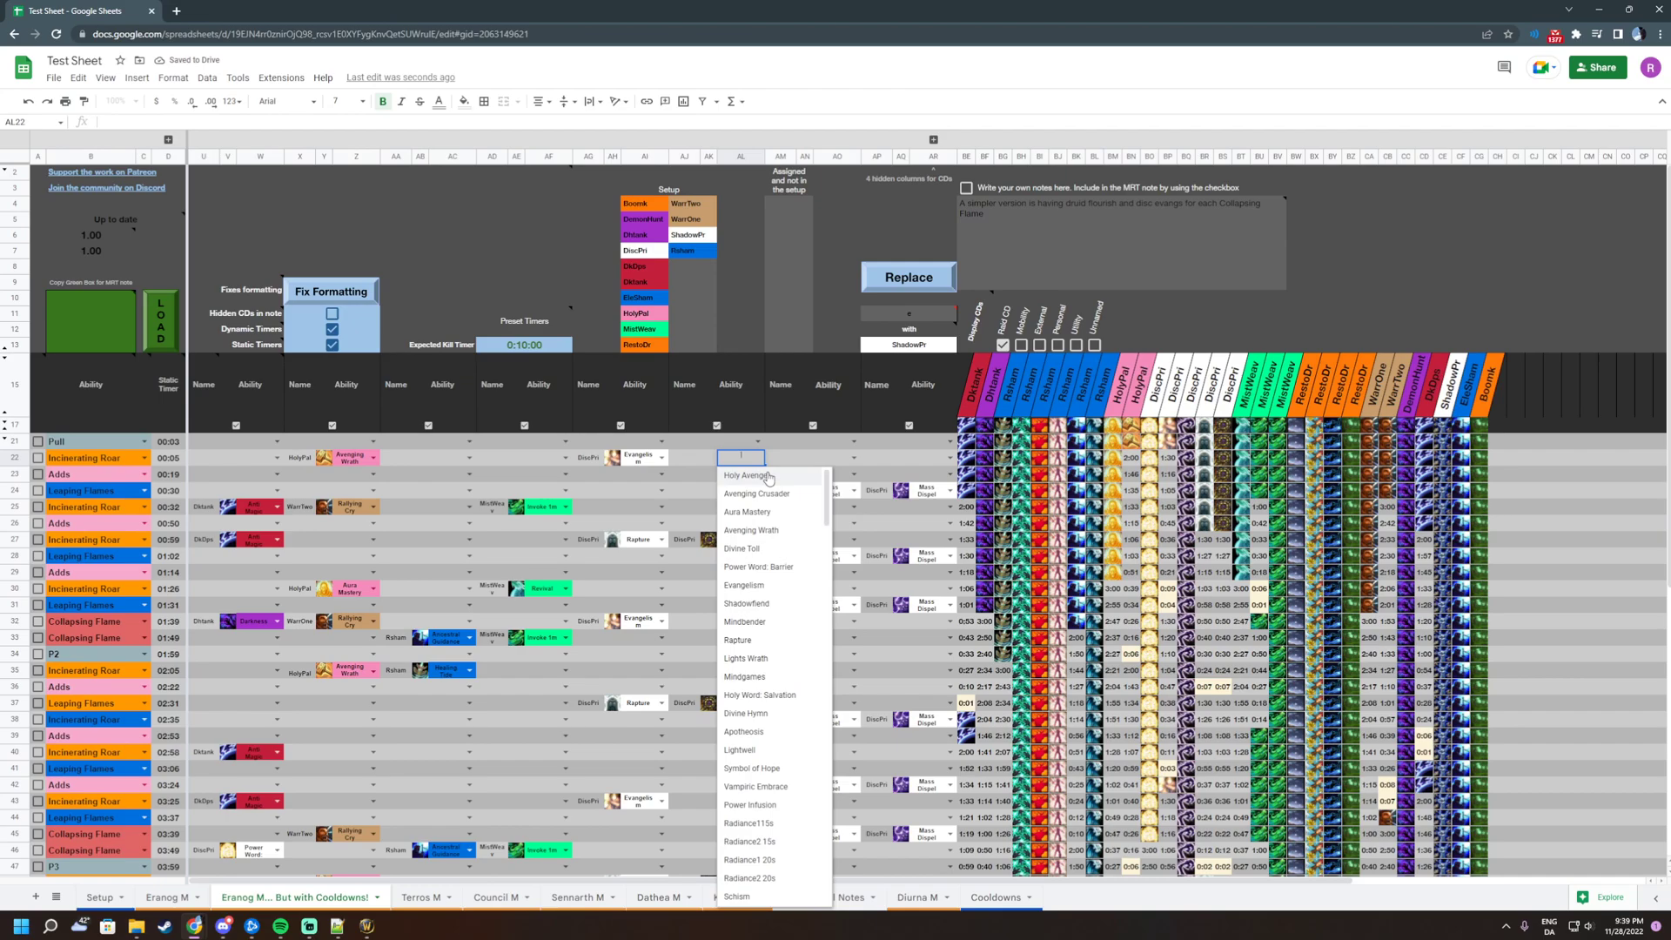
{"action": "left_click", "coordinate": [549, 458]}
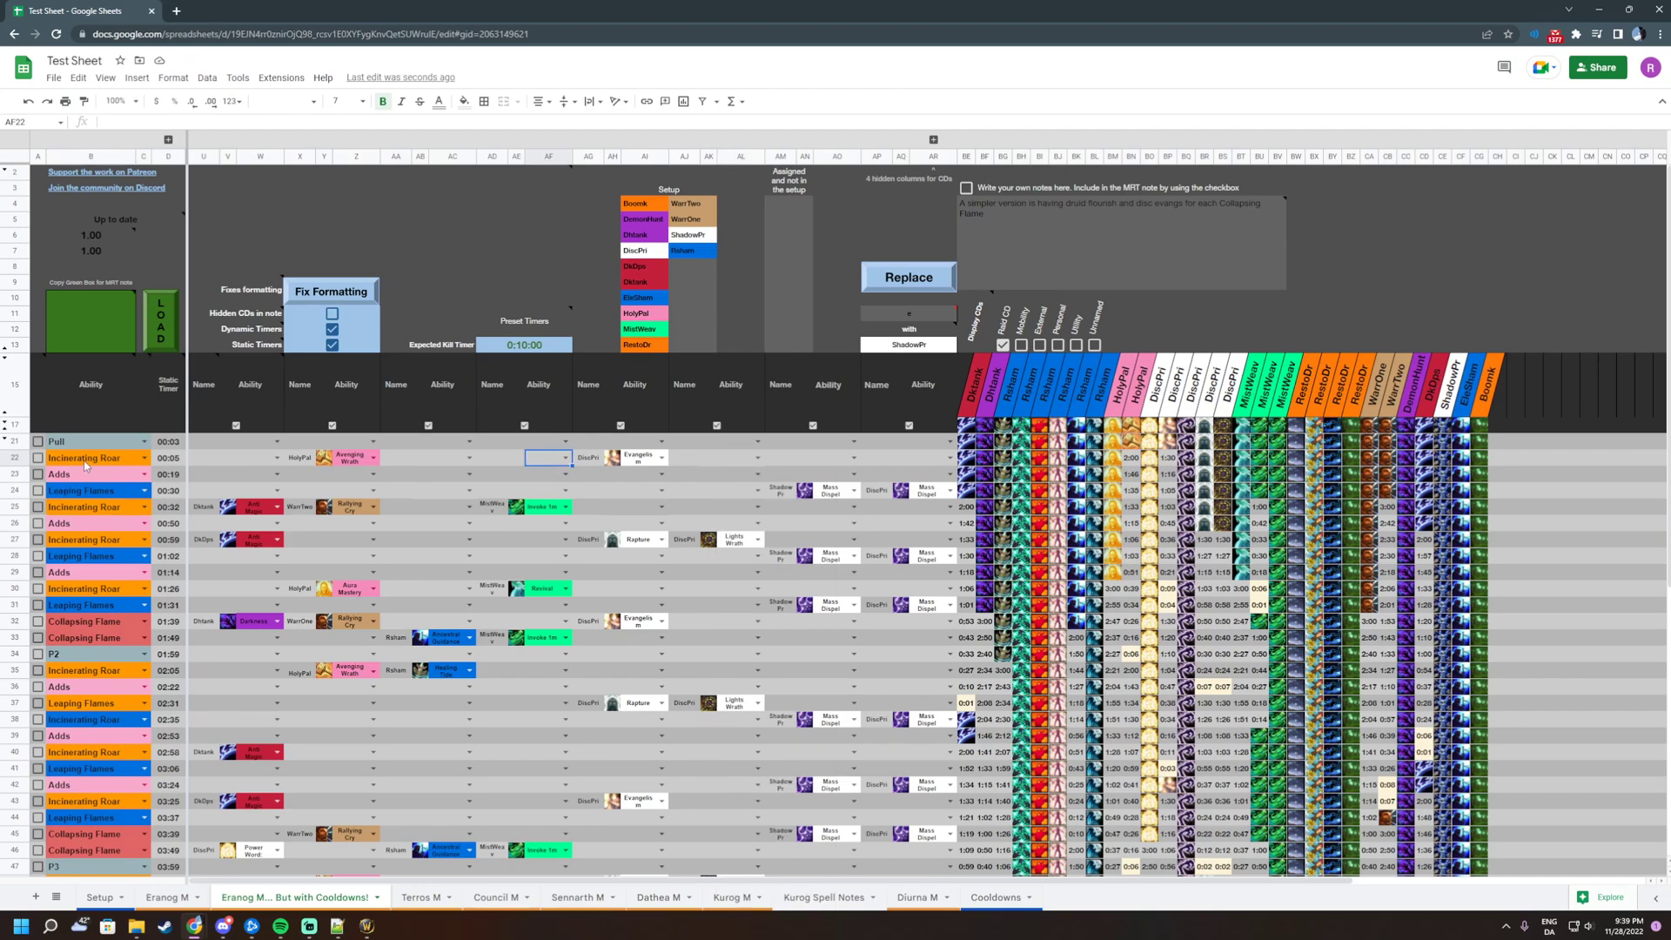
Examine the boss abilities with their static timers, expanding the hidden timer columns to view the dynamic timers and triggers from Pull to P3
{"action": "left_click_drag", "start_coordinate": [85, 466], "coordinate": [177, 640]}
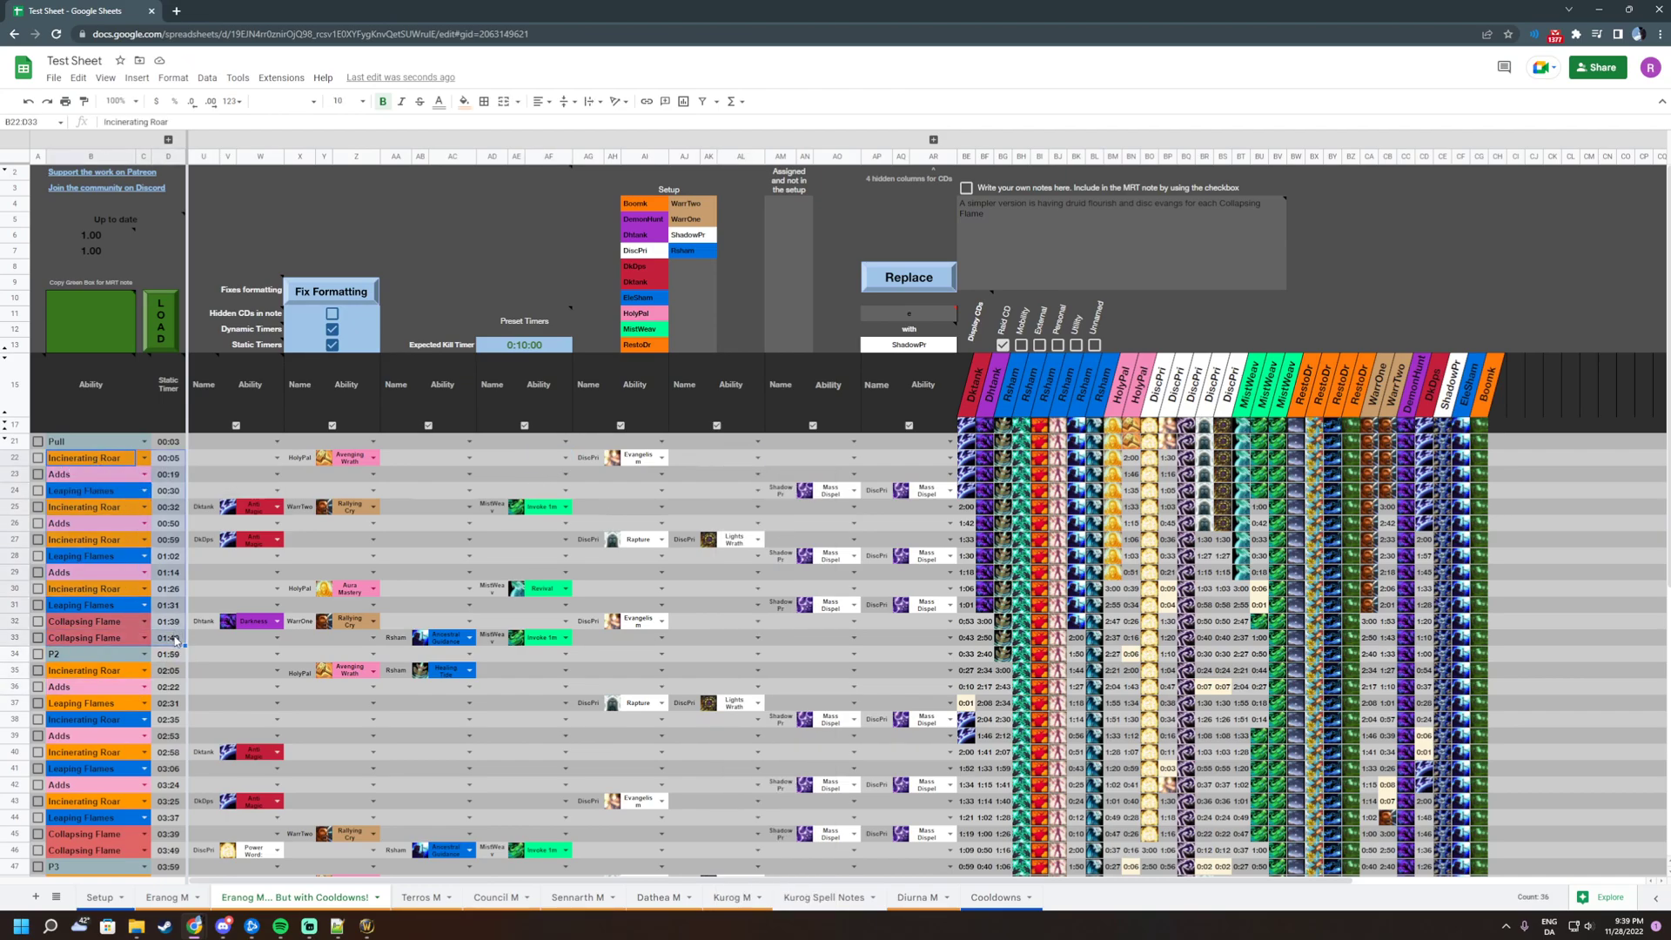
{"action": "left_click_drag", "start_coordinate": [103, 460], "coordinate": [81, 511]}
{"action": "left_click", "coordinate": [92, 458], "text": "shift"}
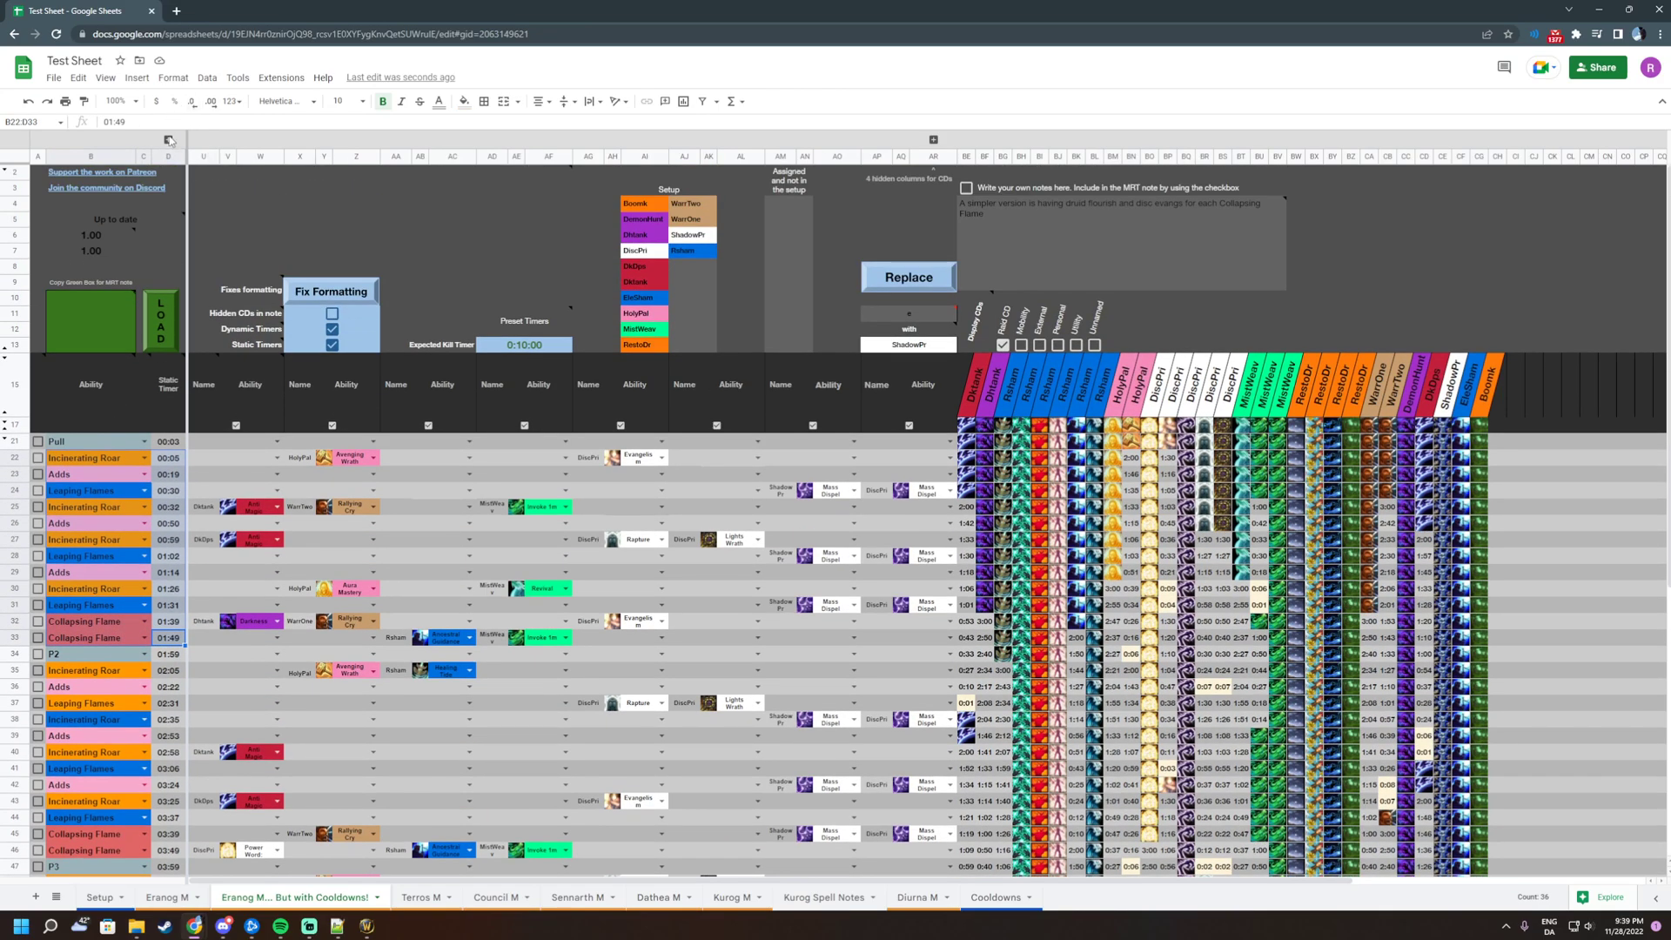
{"action": "left_click", "coordinate": [170, 140]}
{"action": "scroll", "coordinate": [670, 296], "scroll_direction": "down", "scroll_amount": 2}
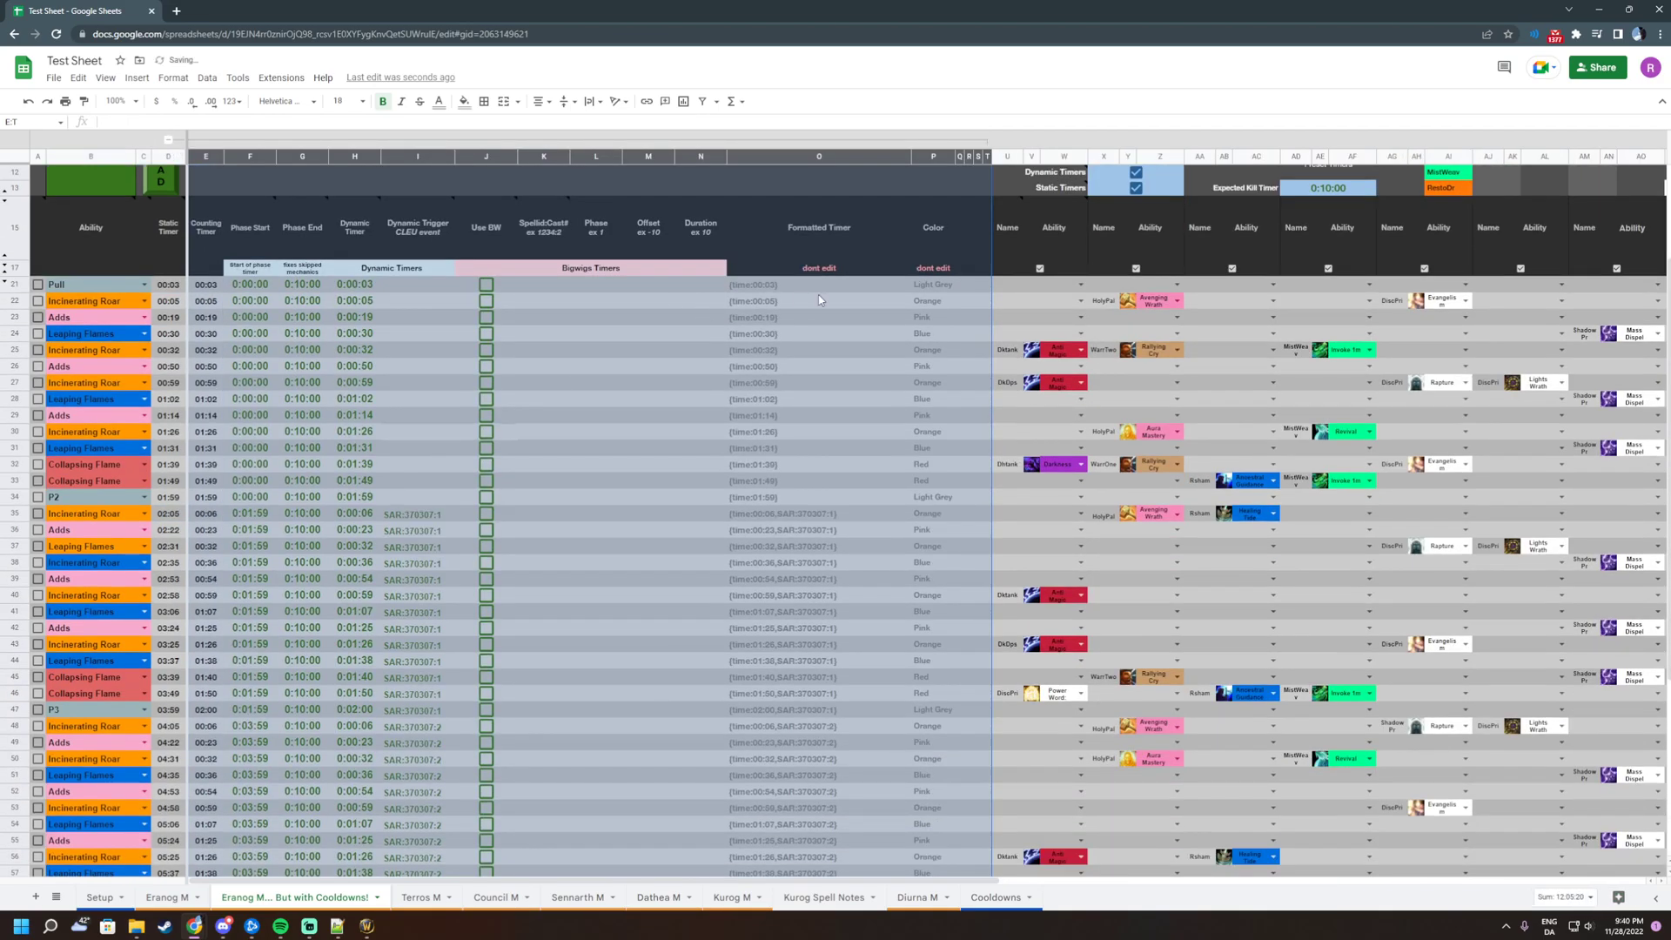
{"action": "left_click_drag", "start_coordinate": [931, 285], "coordinate": [72, 709]}
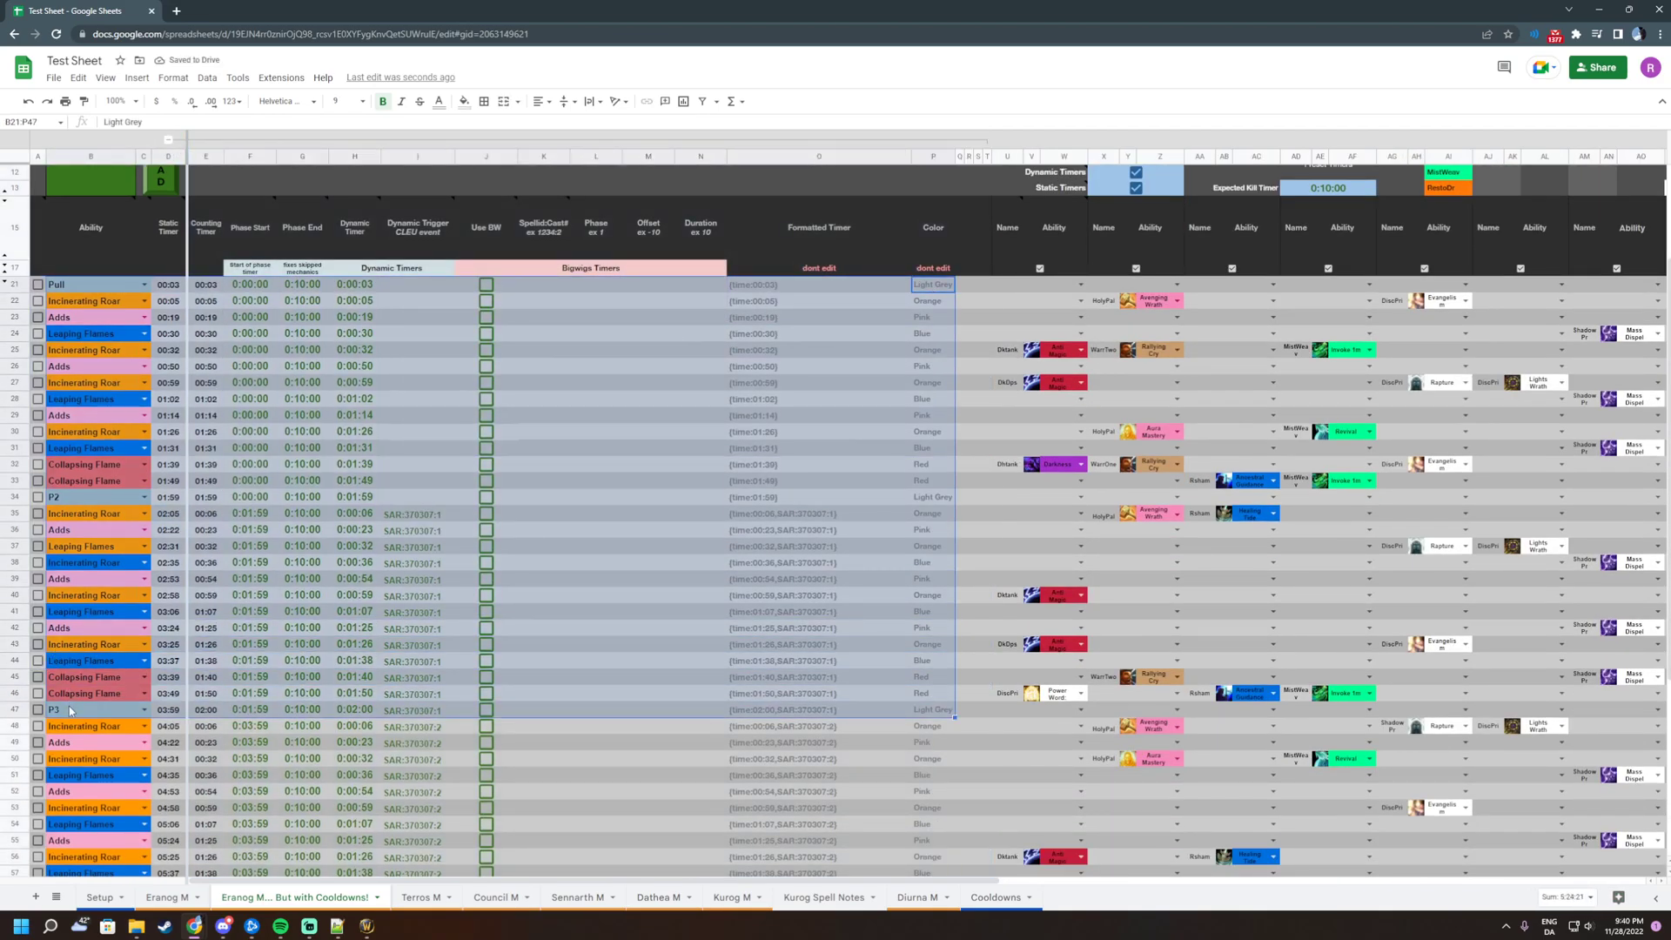
{"action": "scroll", "coordinate": [202, 170], "scroll_direction": "up", "scroll_amount": 2}
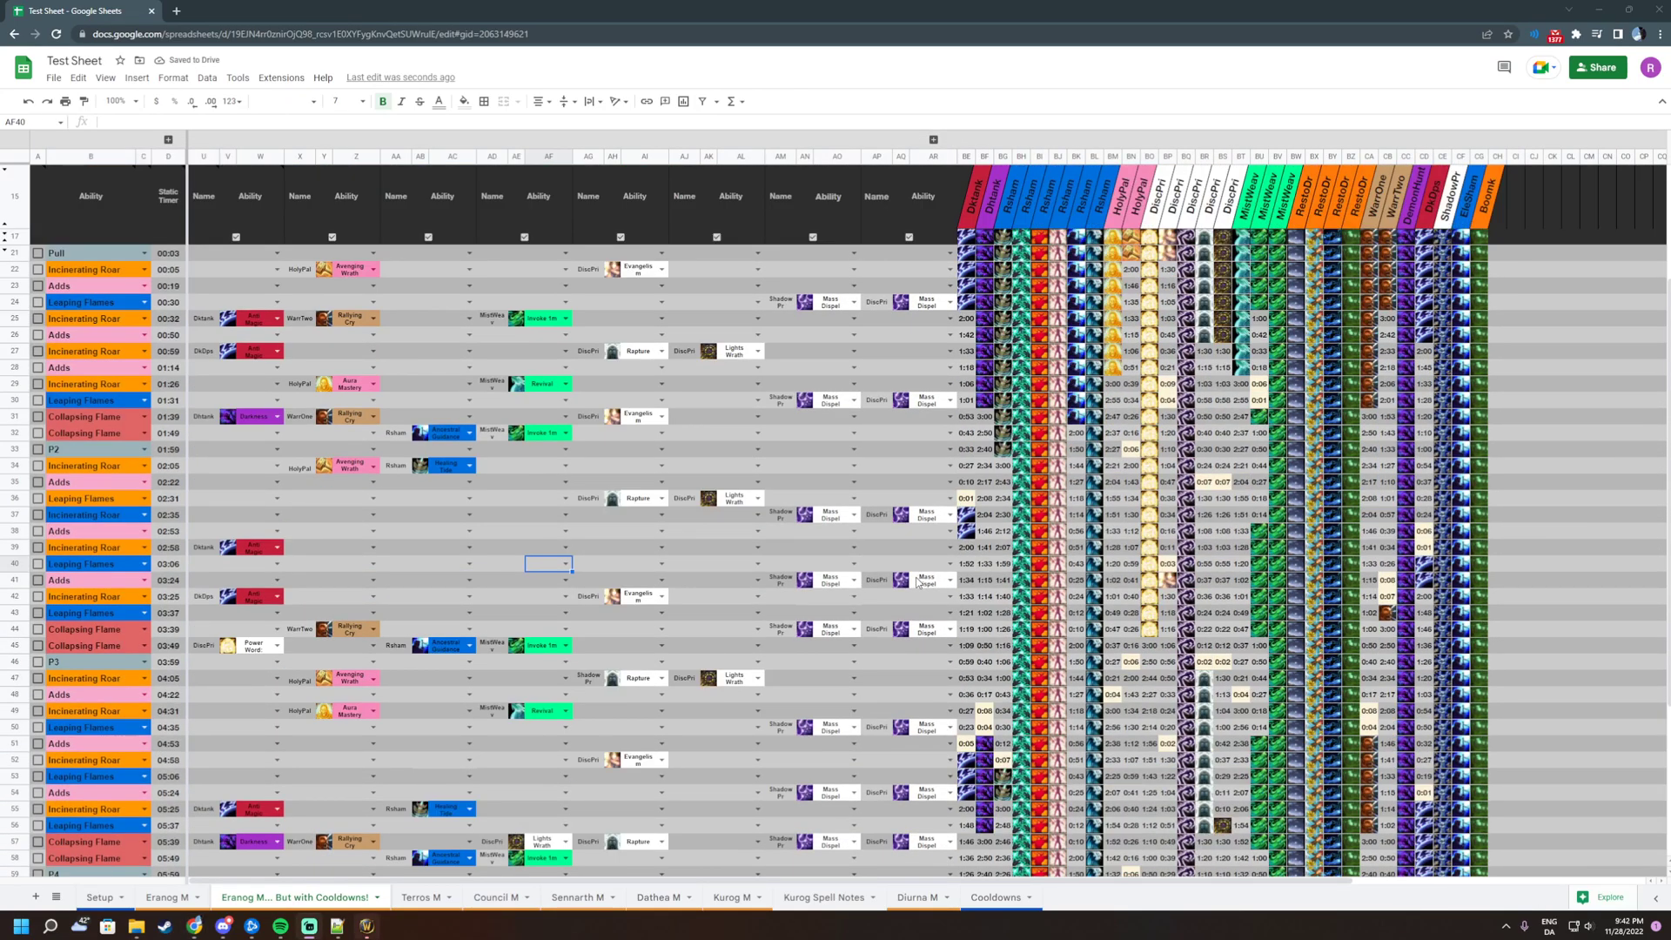
Look over the finished cooldown plan from the Pull row down to the 07:50 row
{"action": "scroll", "coordinate": [918, 582], "scroll_direction": "up", "scroll_amount": 5}
{"action": "scroll", "coordinate": [910, 585], "scroll_direction": "down", "scroll_amount": 8}
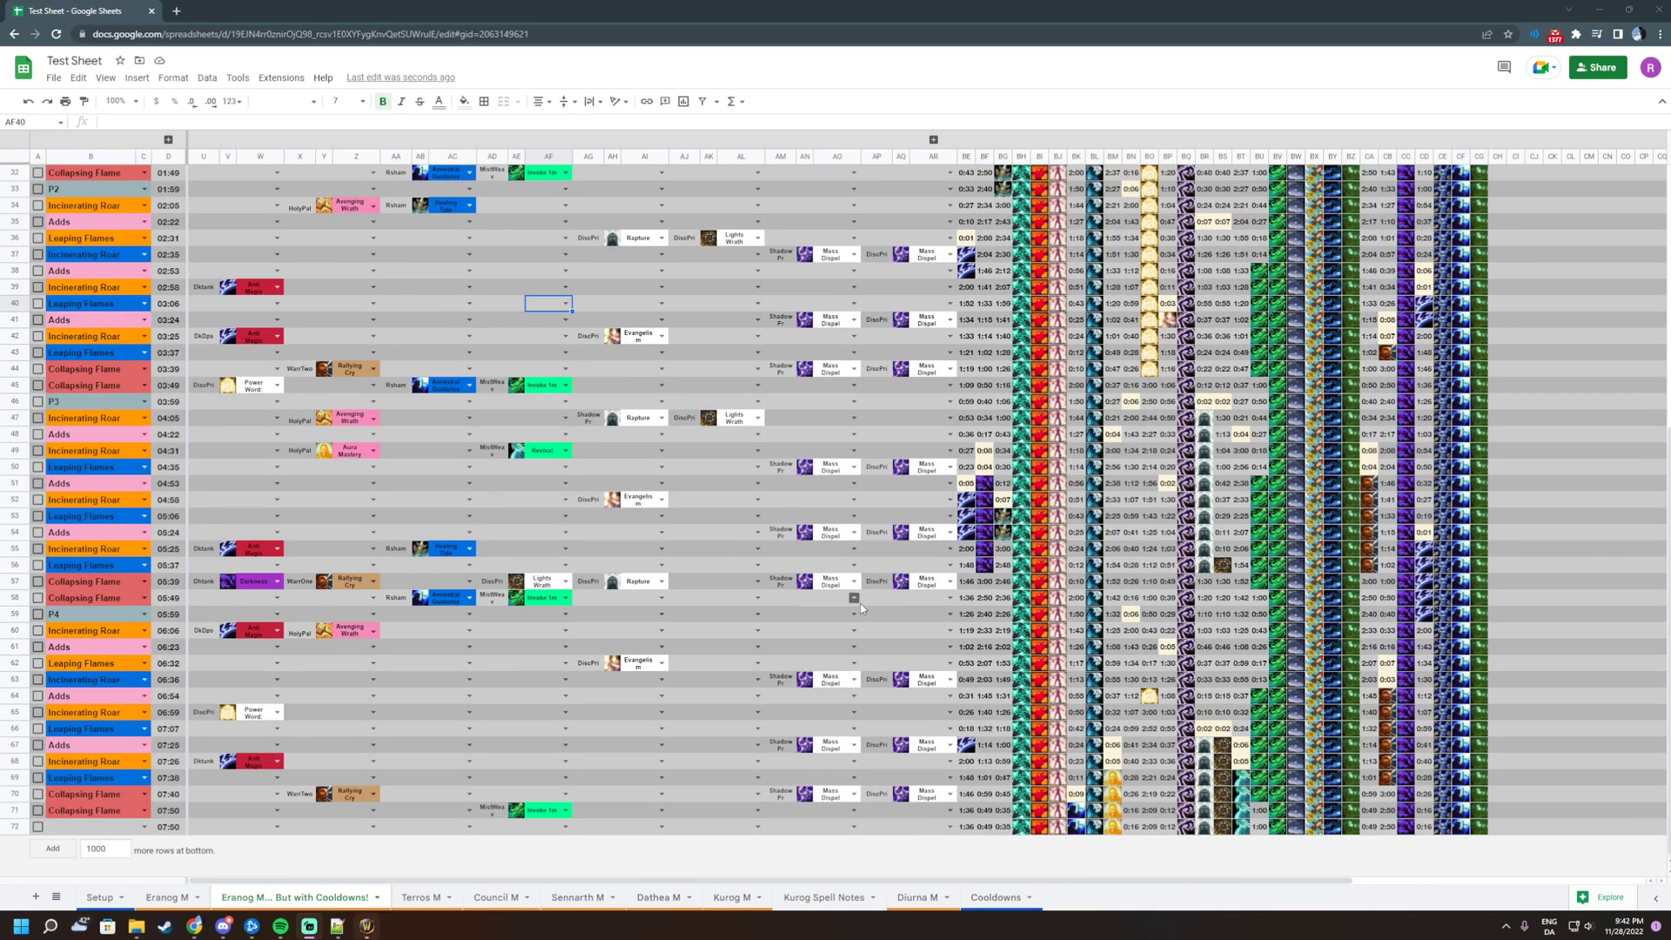
{"action": "scroll", "coordinate": [846, 586], "scroll_direction": "up", "scroll_amount": 5}
{"action": "scroll", "coordinate": [845, 587], "scroll_direction": "down", "scroll_amount": 5}
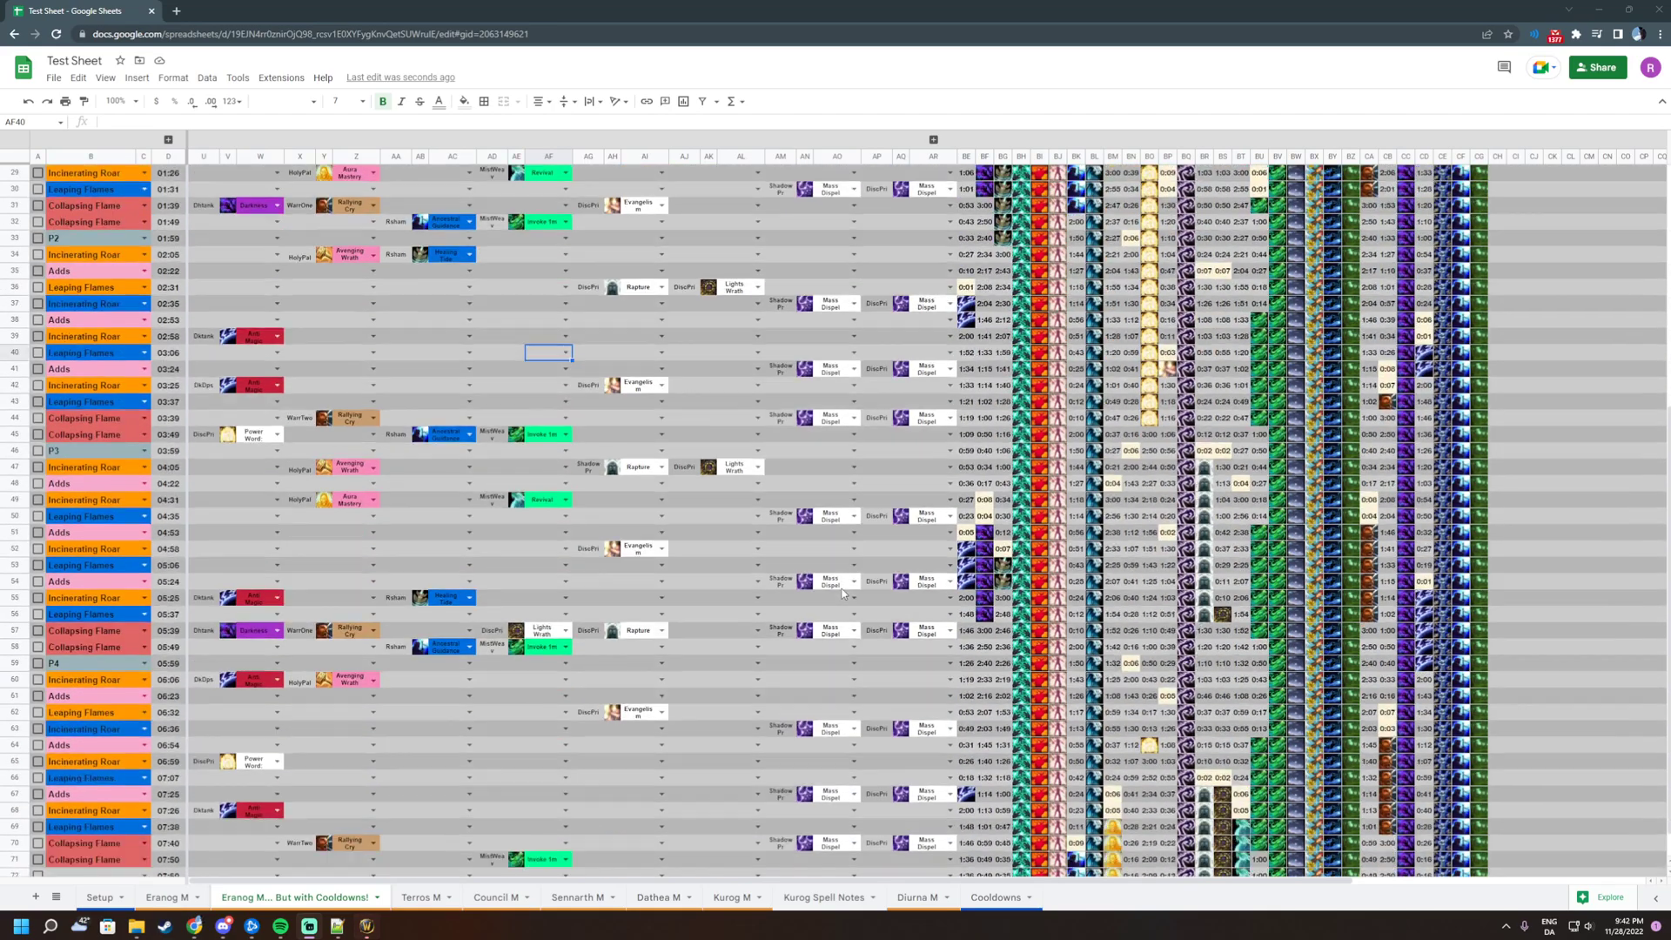
{"action": "scroll", "coordinate": [840, 591], "scroll_direction": "up", "scroll_amount": 5}
{"action": "scroll", "coordinate": [822, 596], "scroll_direction": "down", "scroll_amount": 5}
{"action": "scroll", "coordinate": [816, 599], "scroll_direction": "up", "scroll_amount": 3}
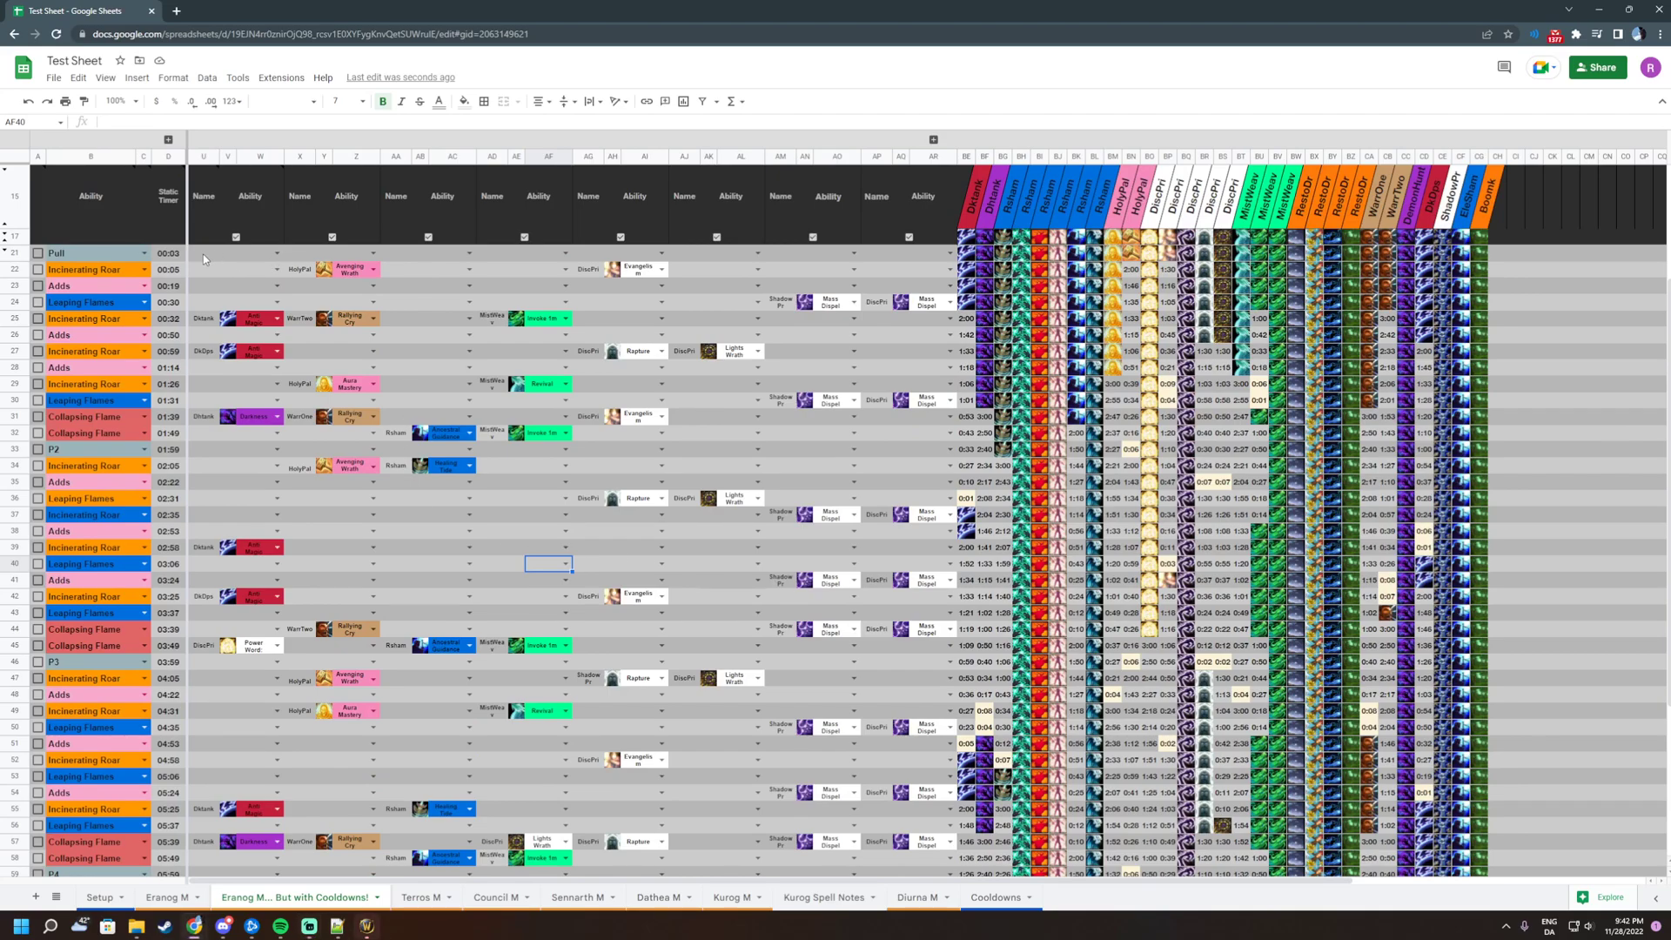
Highlight the whole cooldown assignment grid, U21:AR72, and review its name and ability columns
{"action": "left_click_drag", "start_coordinate": [232, 259], "coordinate": [929, 821]}
{"action": "scroll", "coordinate": [783, 570], "scroll_direction": "up", "scroll_amount": 10}
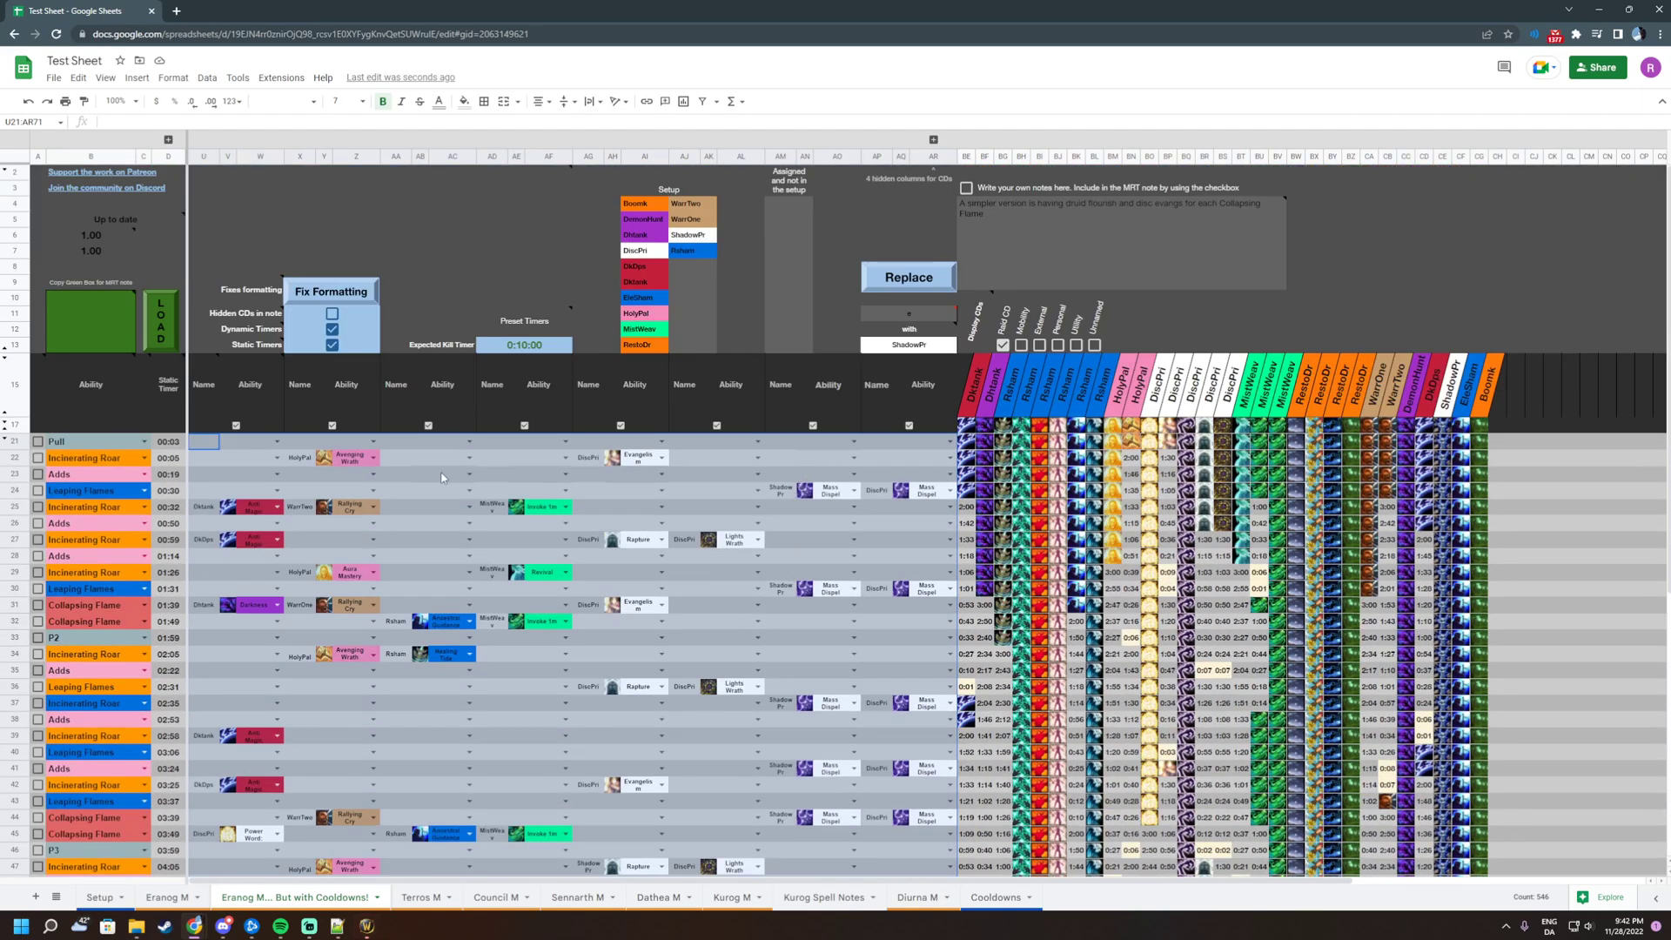
{"action": "scroll", "coordinate": [258, 453], "scroll_direction": "down", "scroll_amount": 1}
{"action": "left_click", "coordinate": [243, 432]}
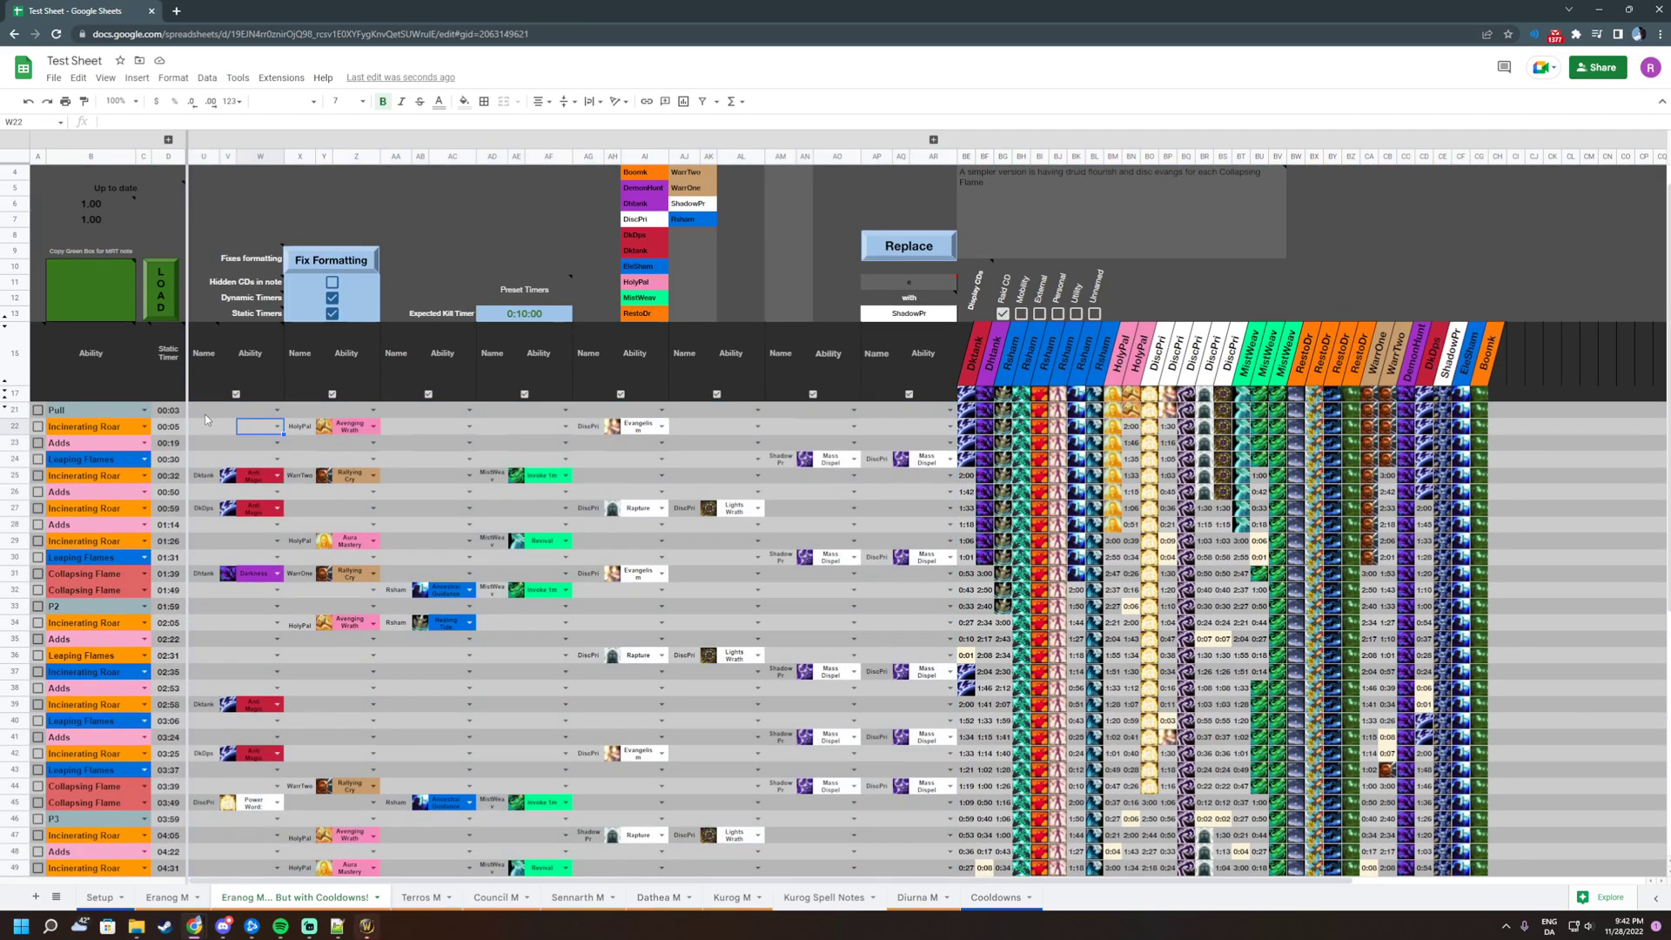
{"action": "left_click_drag", "start_coordinate": [205, 411], "coordinate": [942, 831]}
{"action": "scroll", "coordinate": [879, 648], "scroll_direction": "up", "scroll_amount": 10}
{"action": "scroll", "coordinate": [874, 620], "scroll_direction": "down", "scroll_amount": 6}
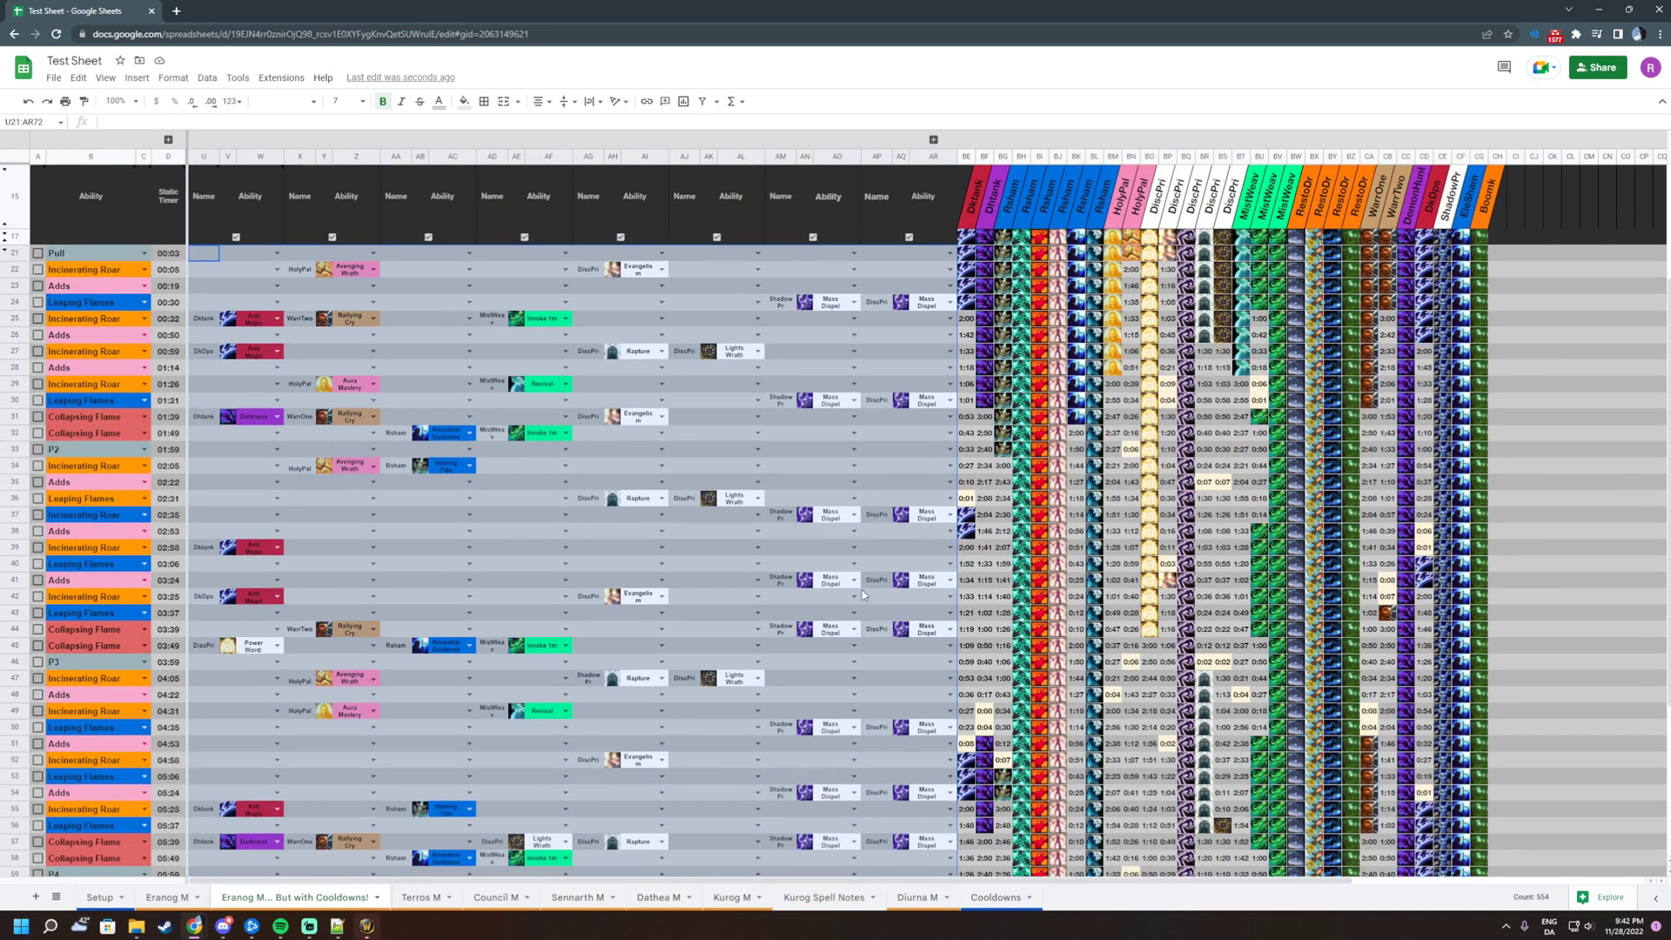
{"action": "left_click", "coordinate": [547, 528]}
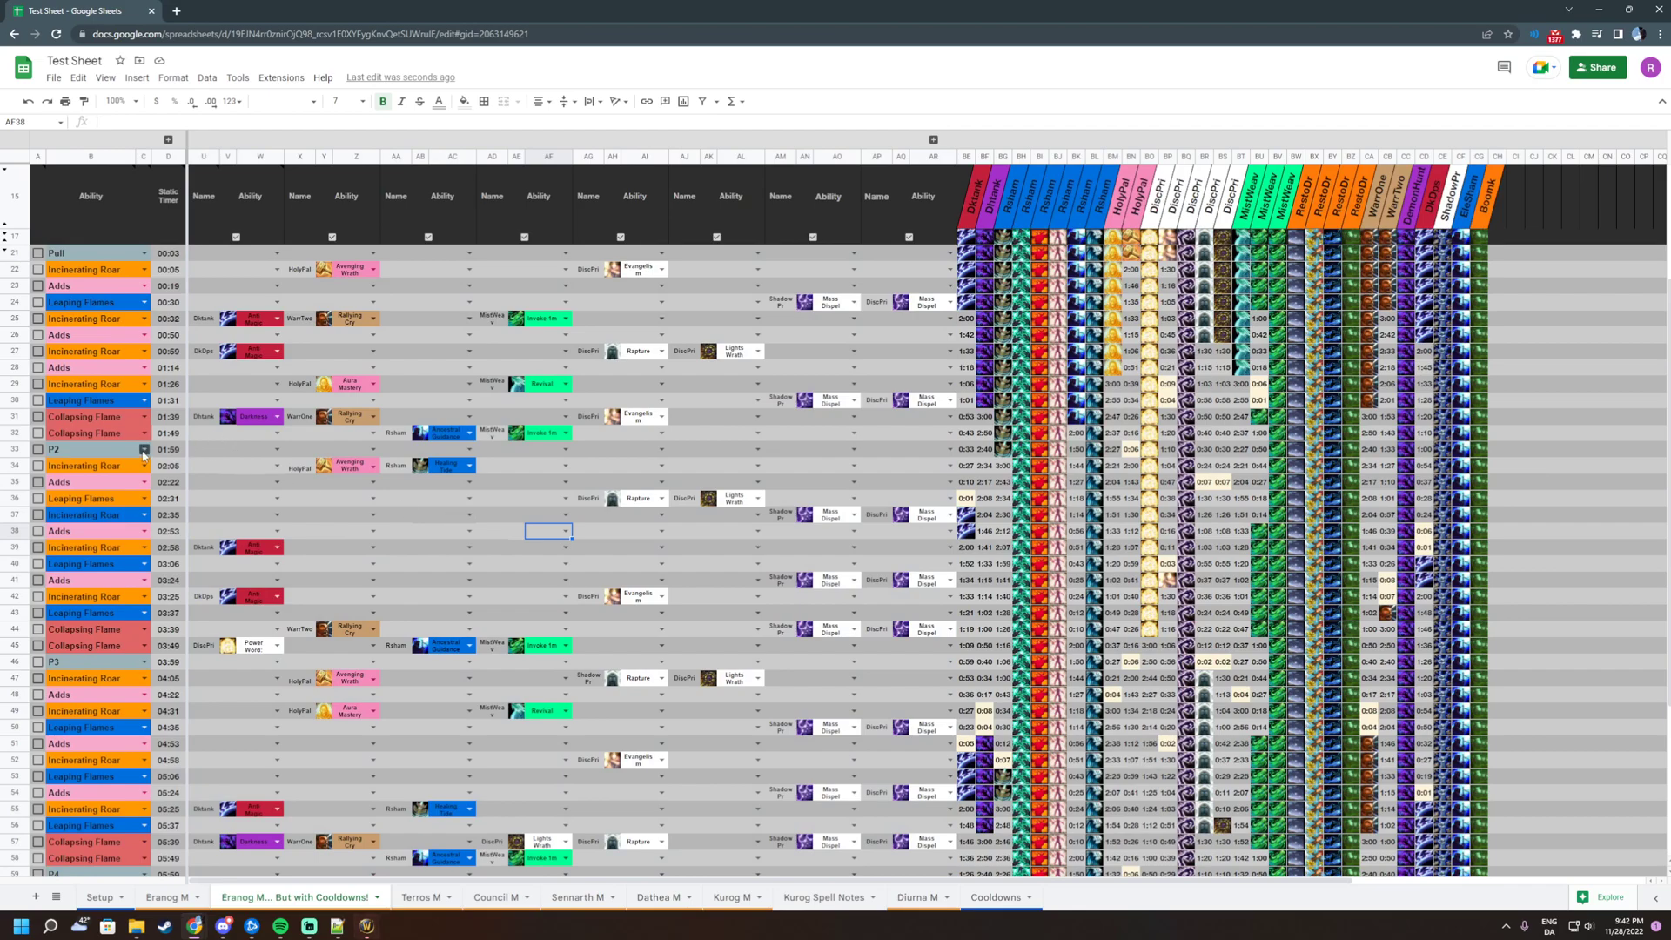
Examine the Collapsing Flame assignments at 01:39 and 01:49, the 00:30 Mass Dispels, the 00:59 DkDps cooldown and the AG:AI Disc Priest columns
{"action": "left_click_drag", "start_coordinate": [228, 418], "coordinate": [936, 436]}
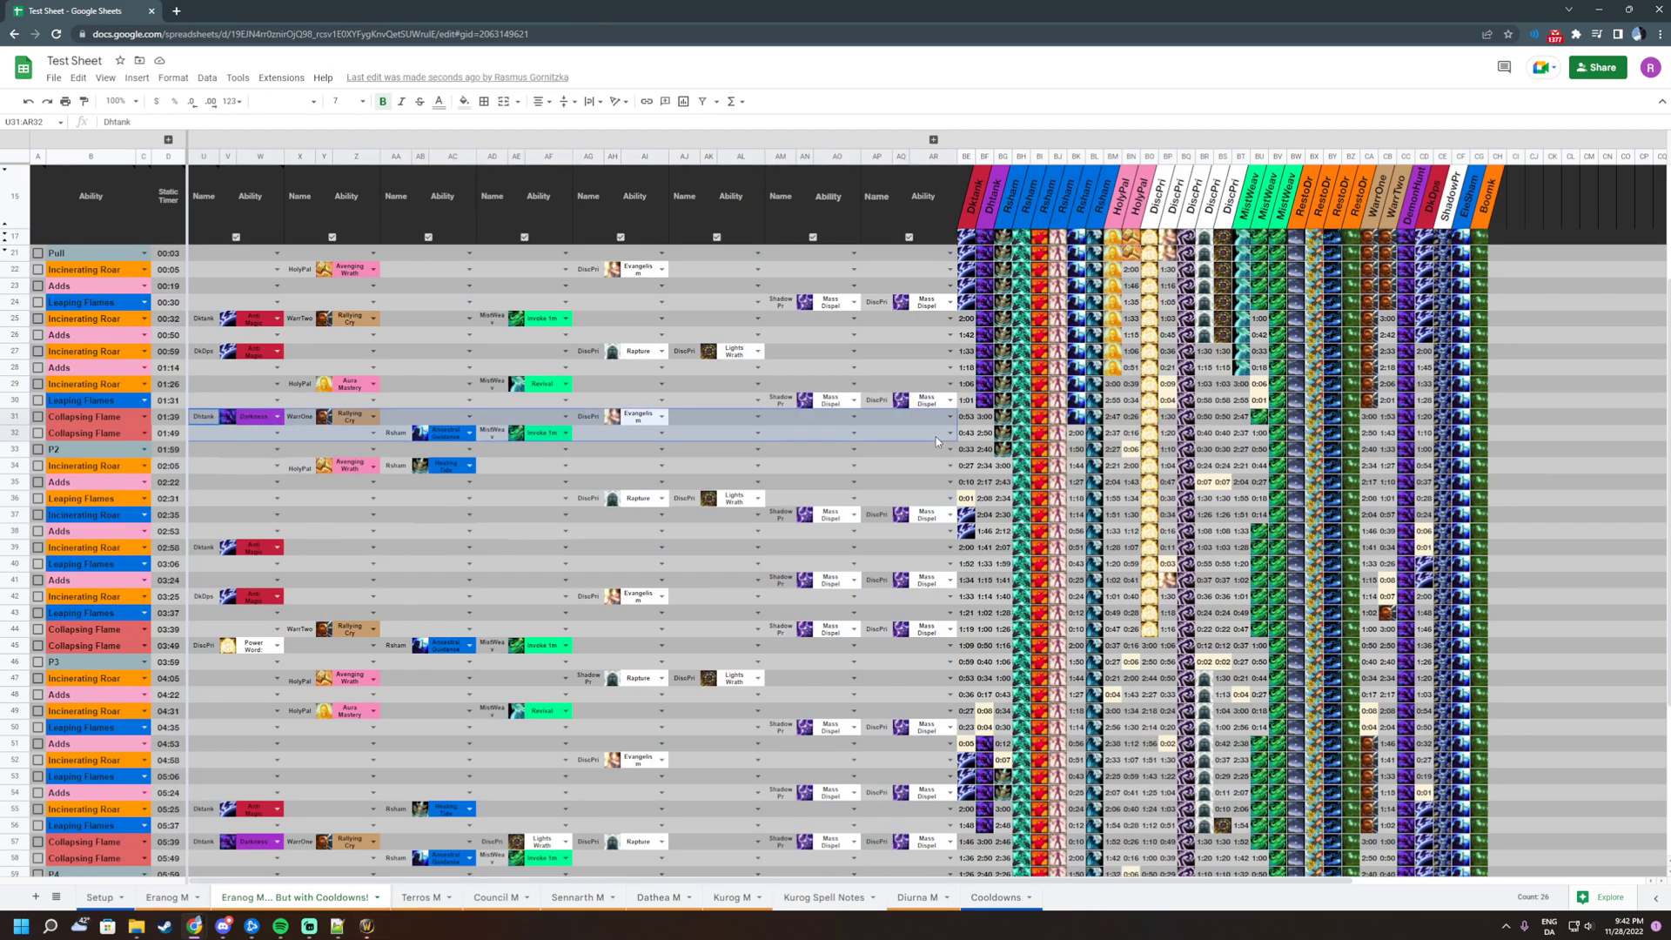
{"action": "left_click", "coordinate": [931, 498]}
{"action": "left_click_drag", "start_coordinate": [776, 303], "coordinate": [932, 303]}
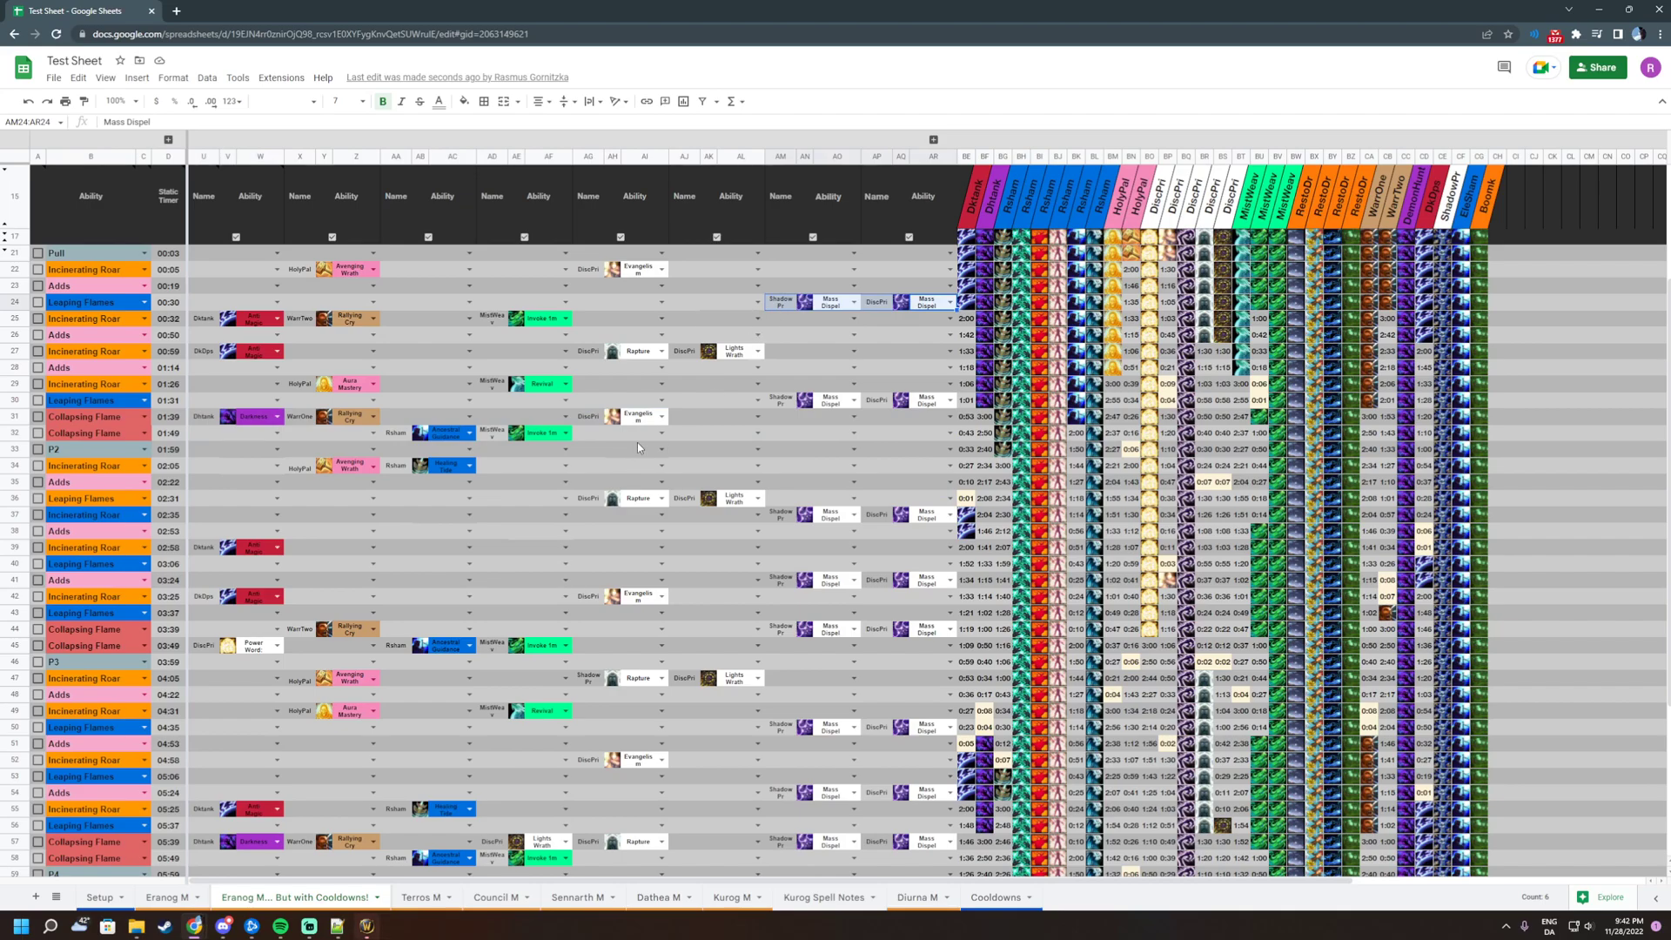
{"action": "mouse_move", "coordinate": [209, 320]}
{"action": "left_mouse_down"}
{"action": "mouse_move", "coordinate": [250, 312]}
{"action": "mouse_move", "coordinate": [202, 323]}
{"action": "left_mouse_up"}
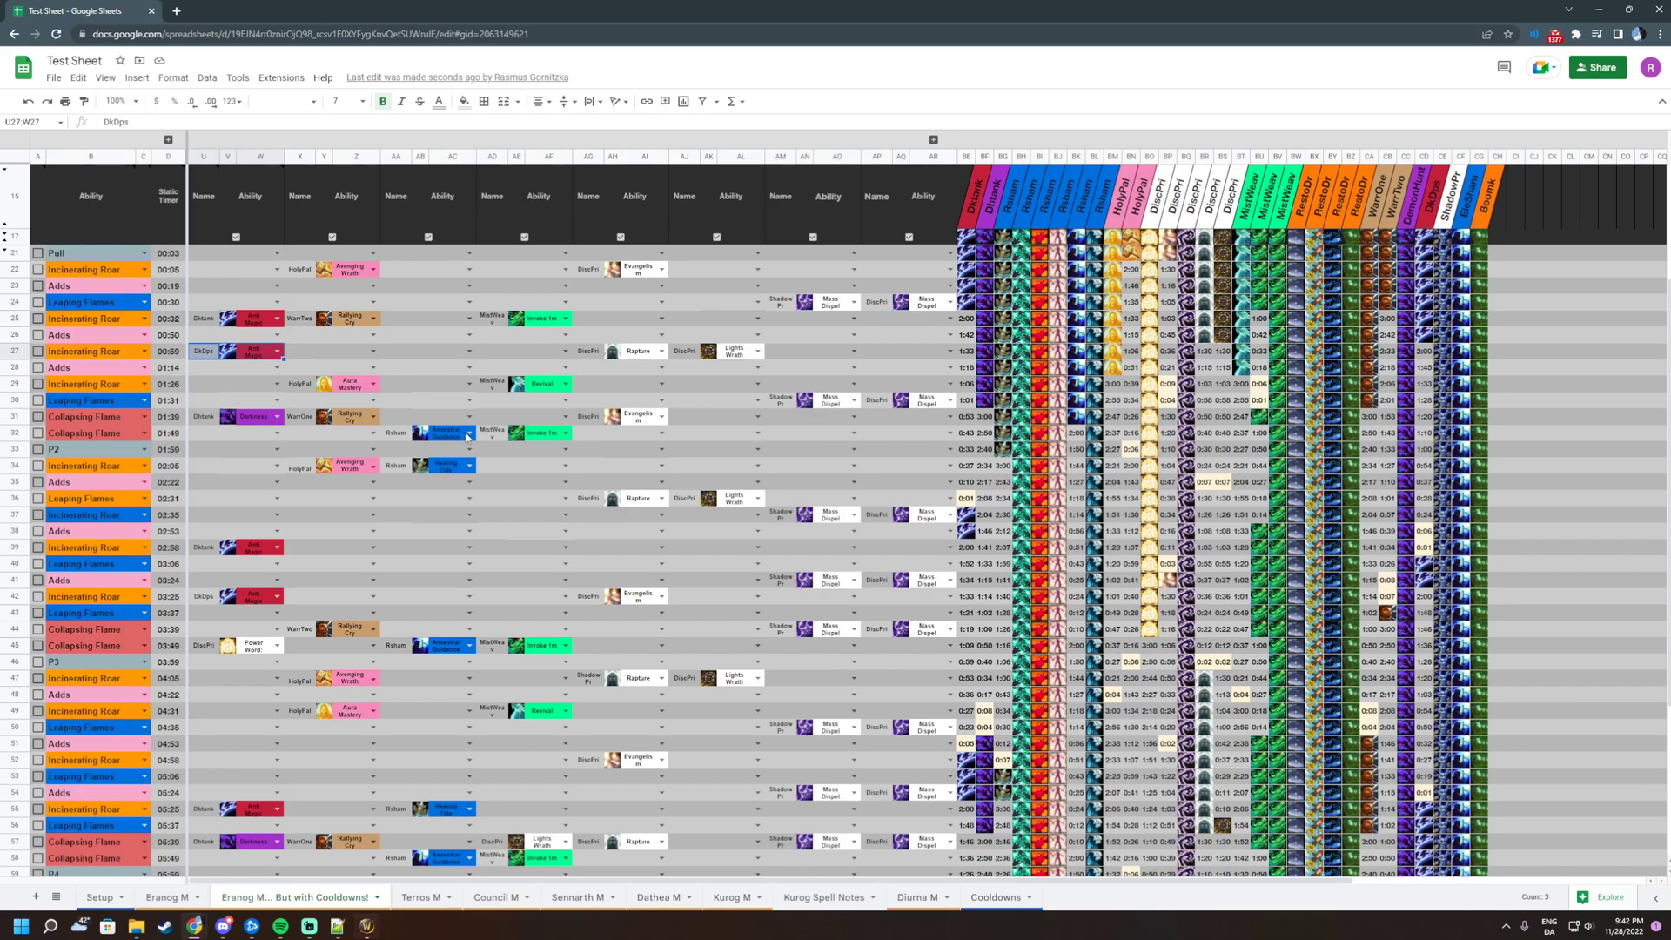
{"action": "left_click_drag", "start_coordinate": [588, 269], "coordinate": [639, 850]}
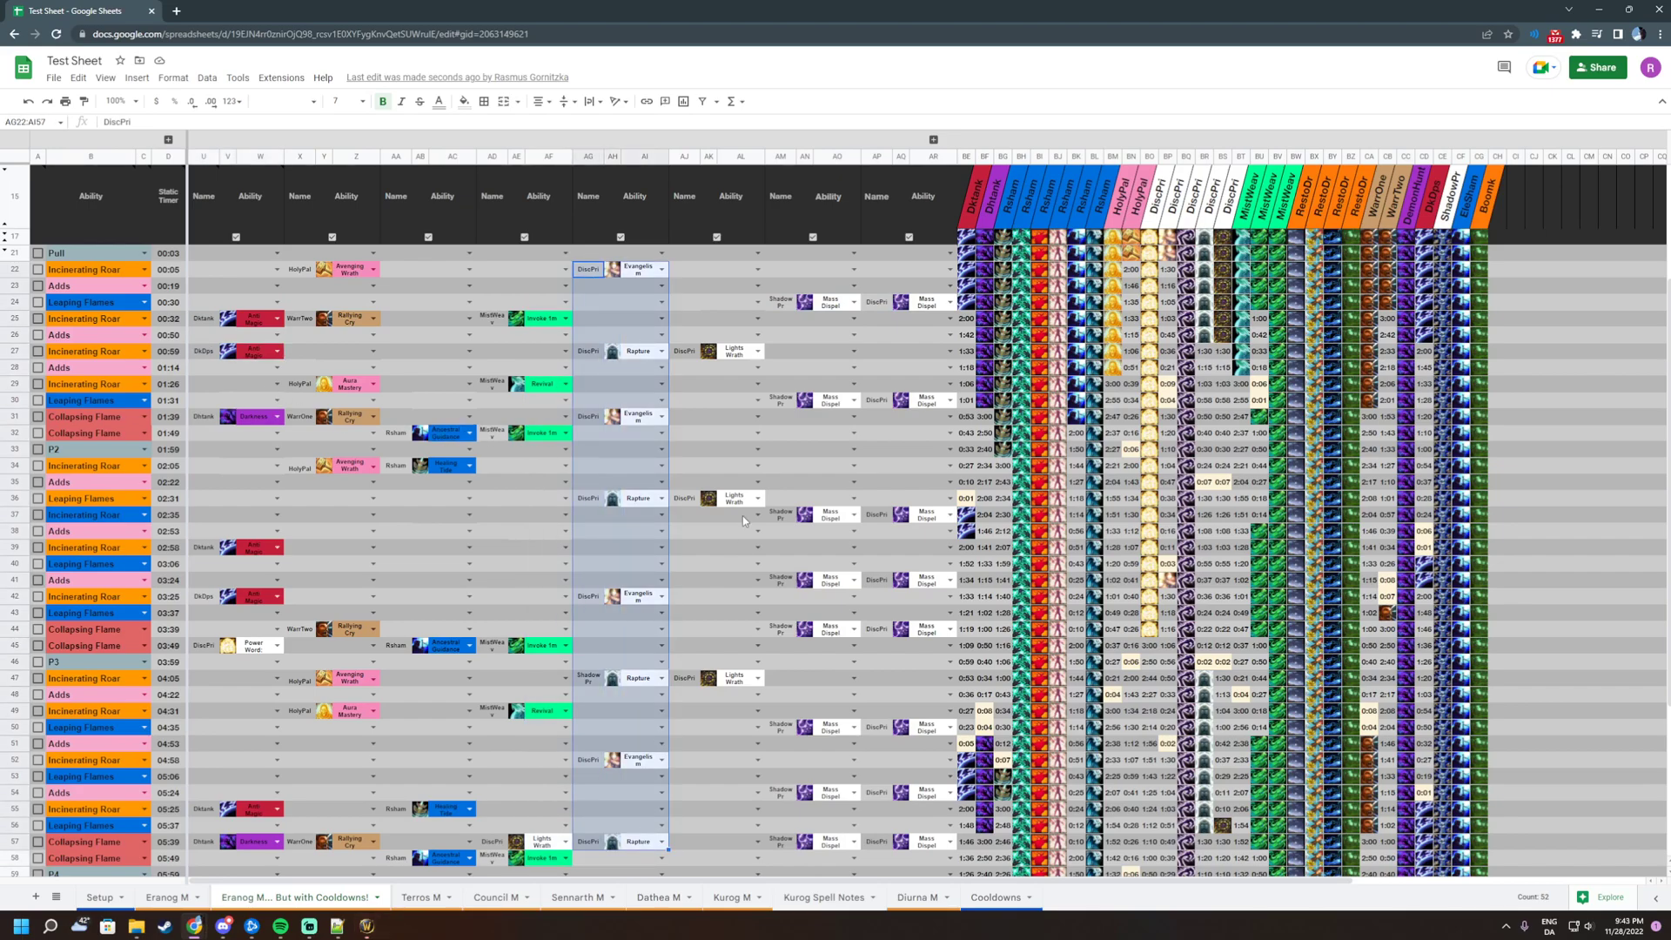
{"action": "left_click", "coordinate": [738, 452]}
Check the plan down to its last row and highlight all assignments from the Pull row onward once more
{"action": "scroll", "coordinate": [751, 466], "scroll_direction": "down", "scroll_amount": 5}
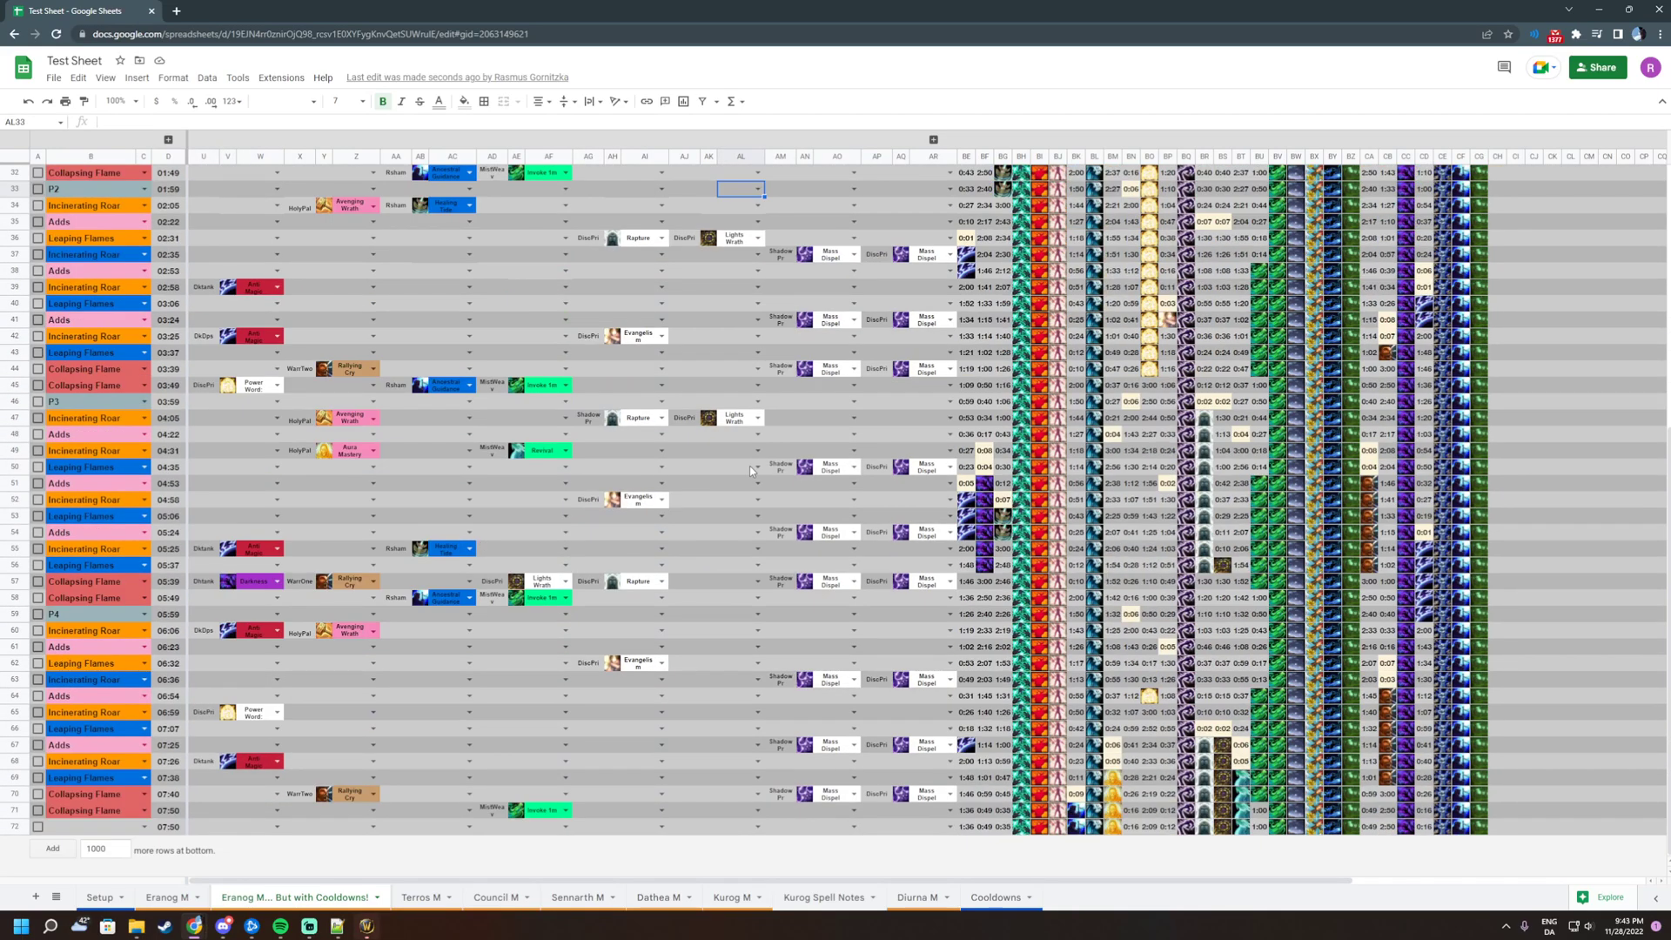
{"action": "scroll", "coordinate": [373, 759], "scroll_direction": "up", "scroll_amount": 6}
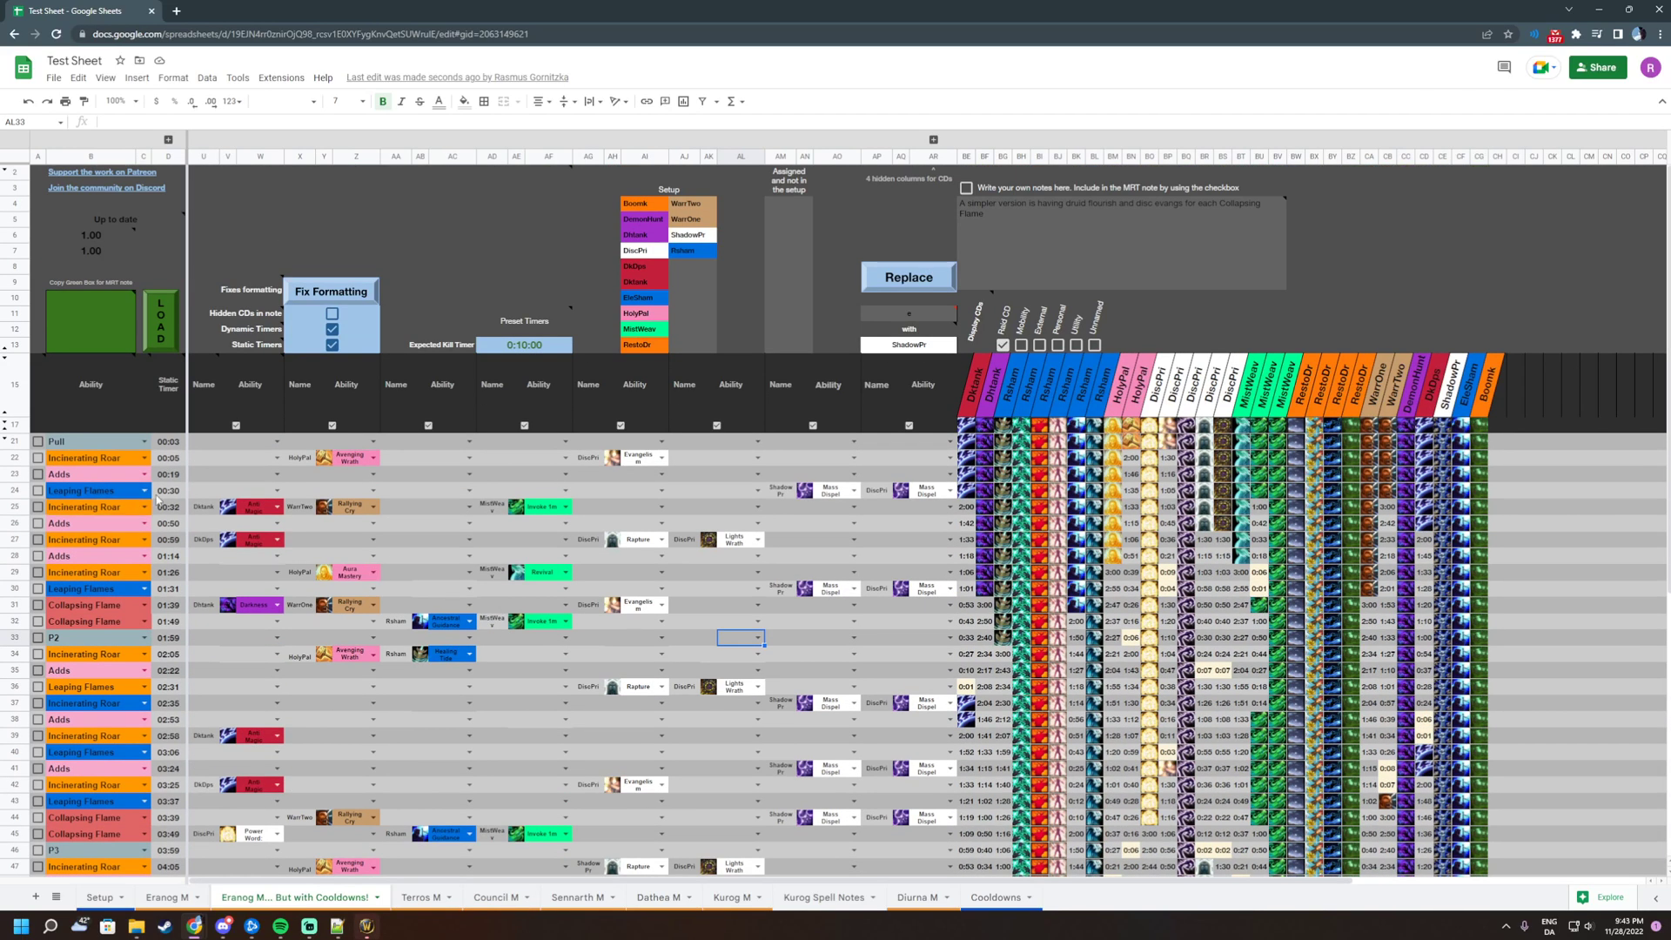
{"action": "left_click_drag", "start_coordinate": [203, 448], "coordinate": [926, 828]}
{"action": "left_click_drag", "start_coordinate": [926, 828], "coordinate": [206, 348]}
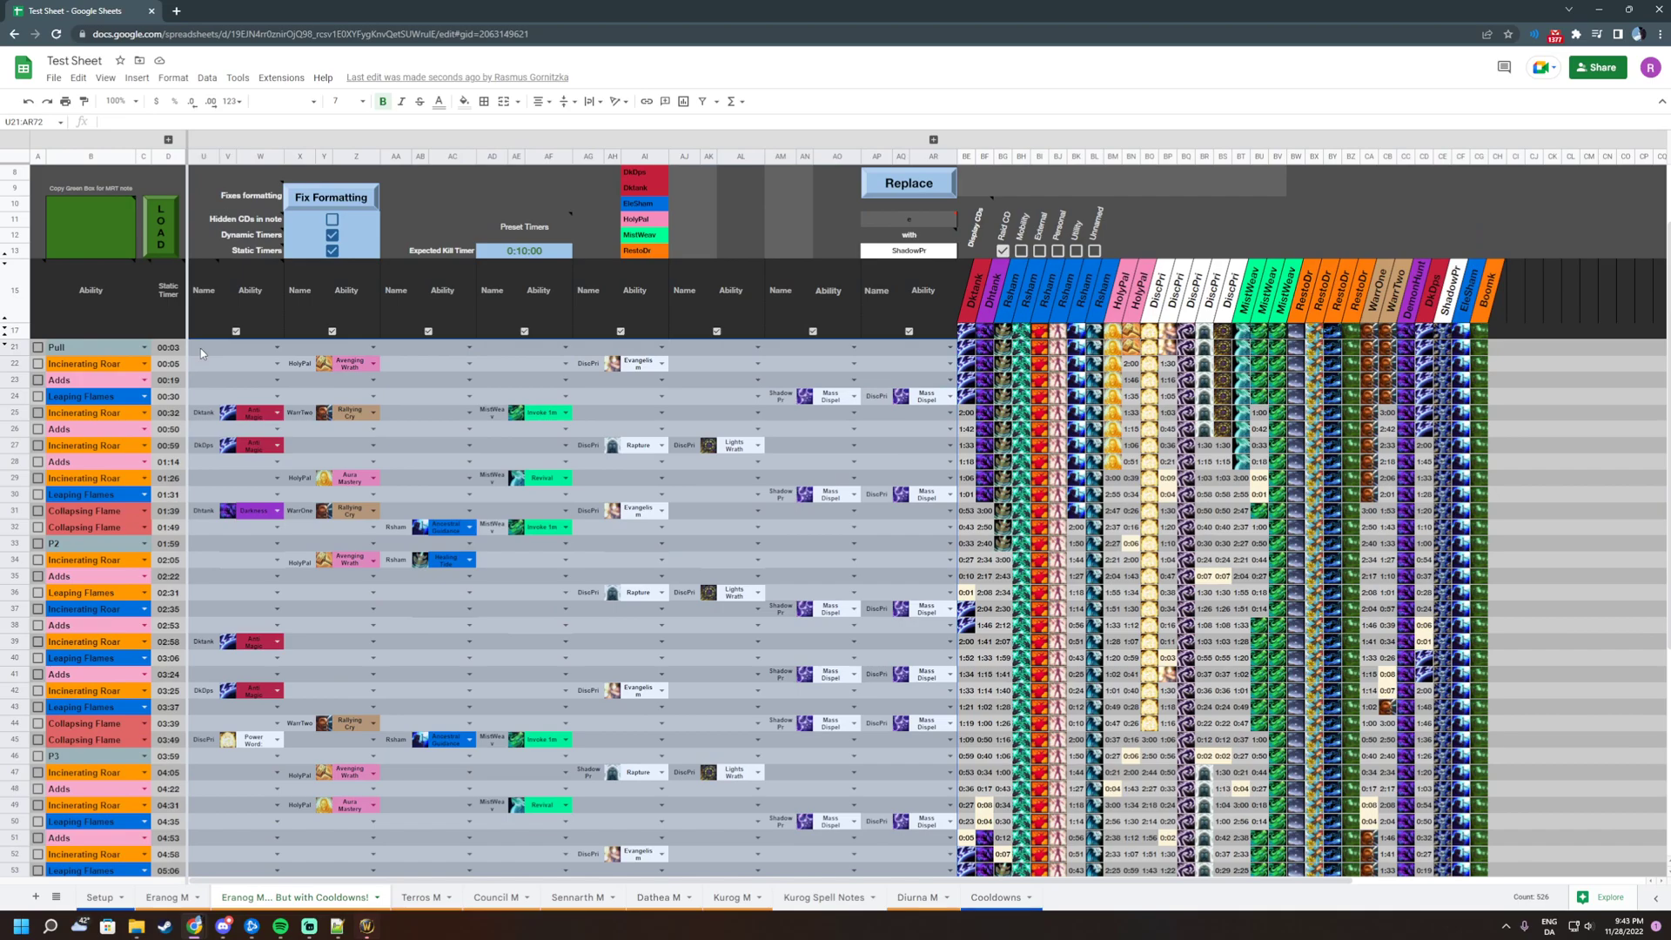
{"action": "left_click", "coordinate": [901, 347]}
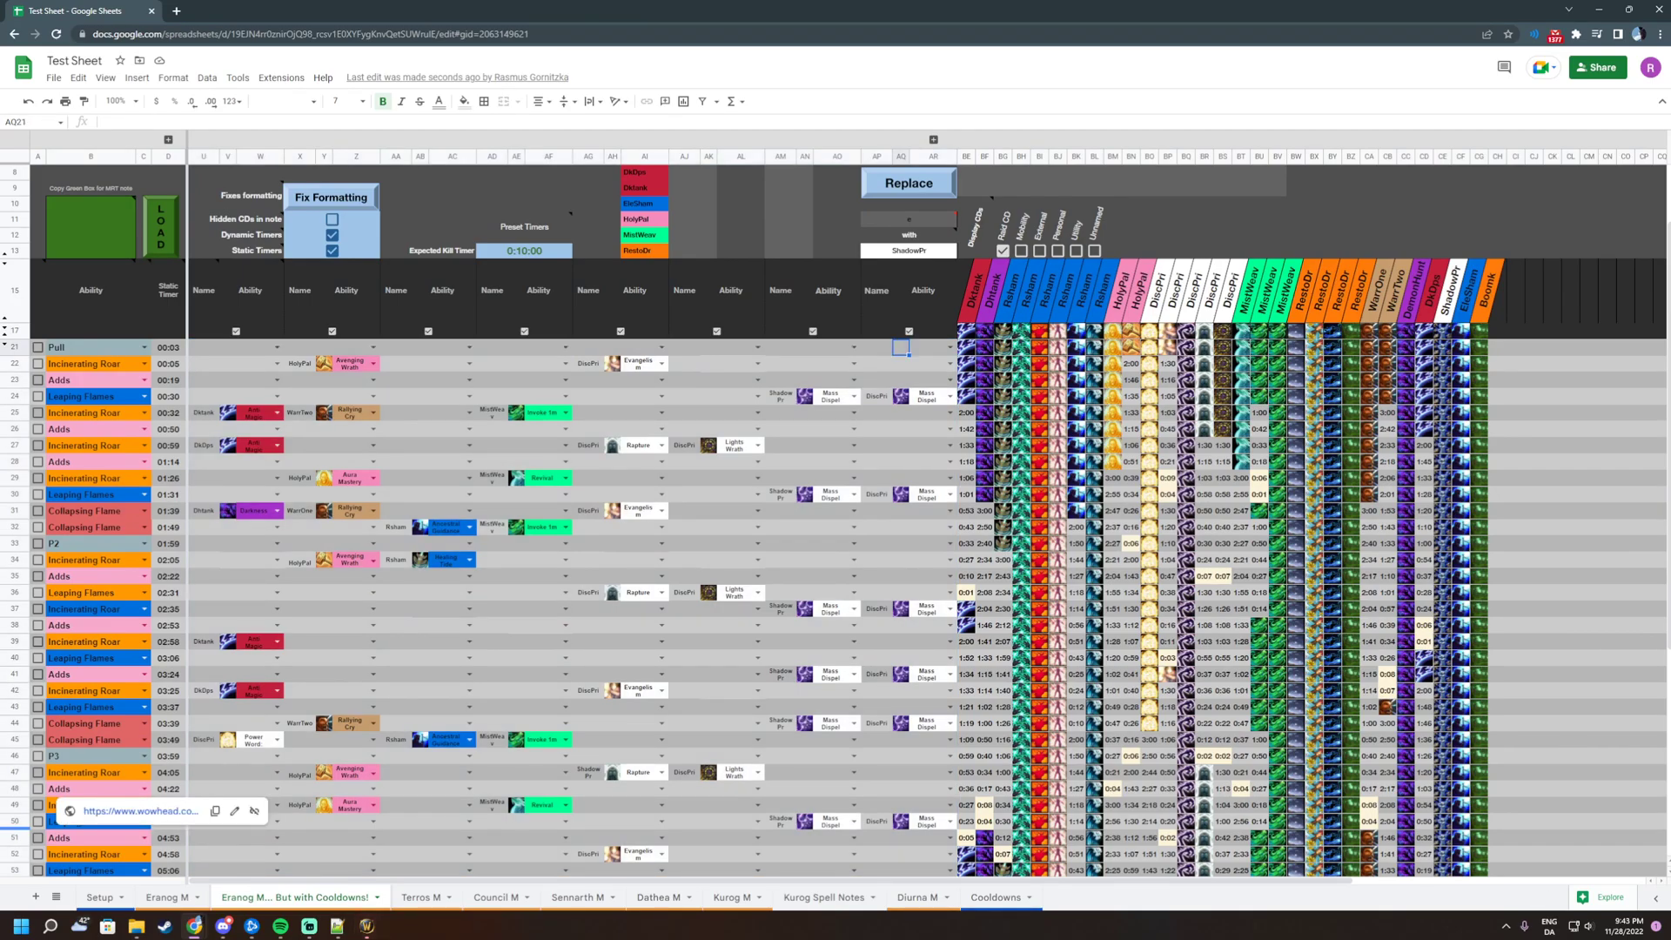